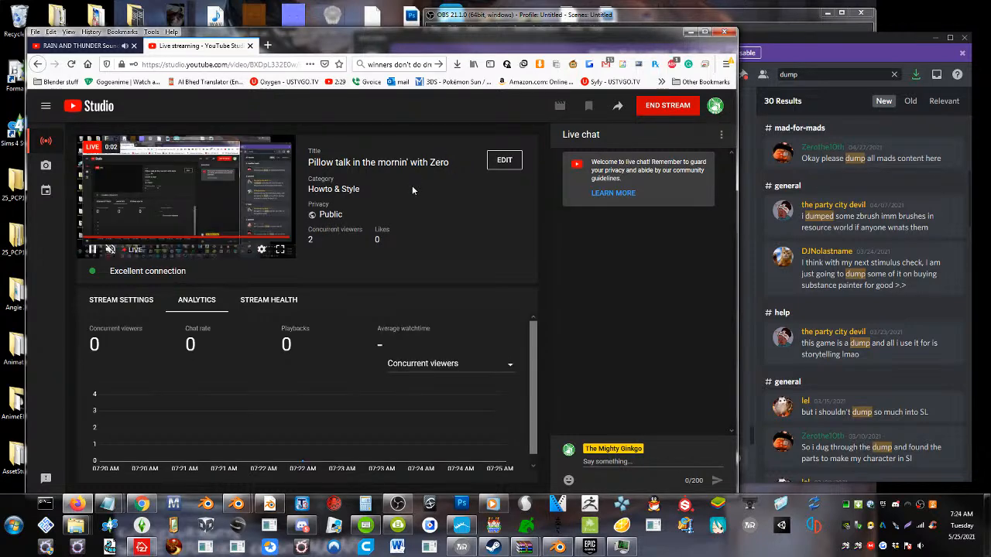
Lower the volume of the rain sounds video, return to the live stream dashboard and shift the browser window to uncover Discord
left_click(77, 45)
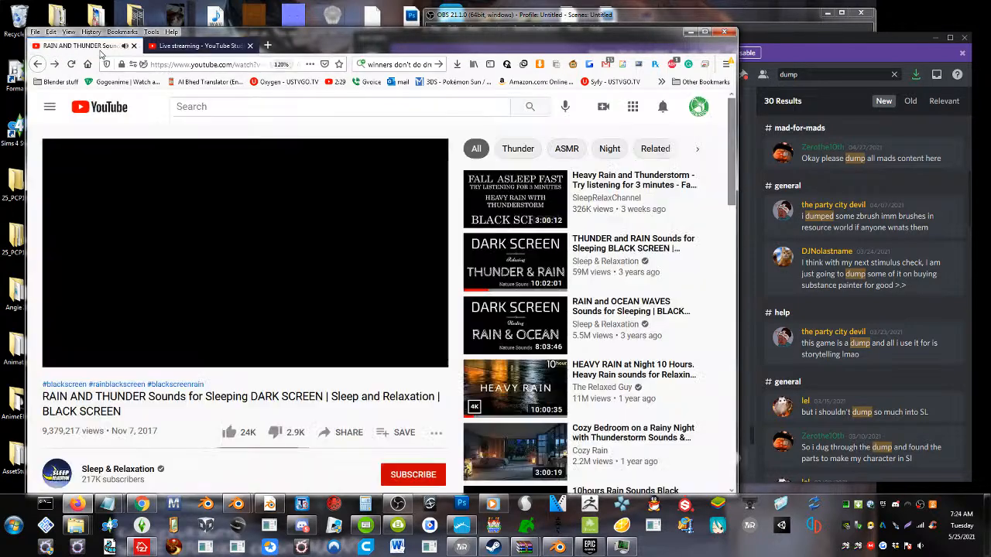
left_click_drag(143, 359, 136, 360)
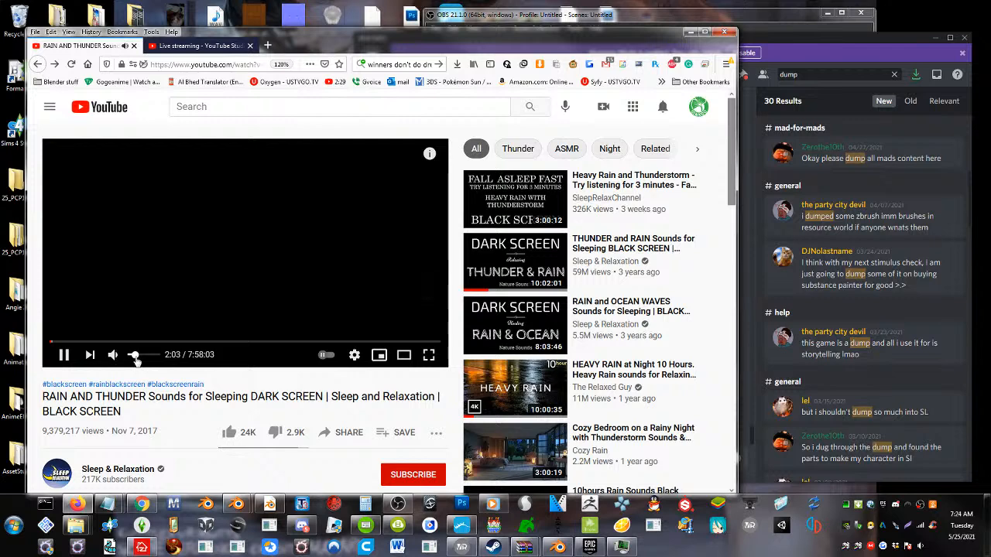
left_click(197, 45)
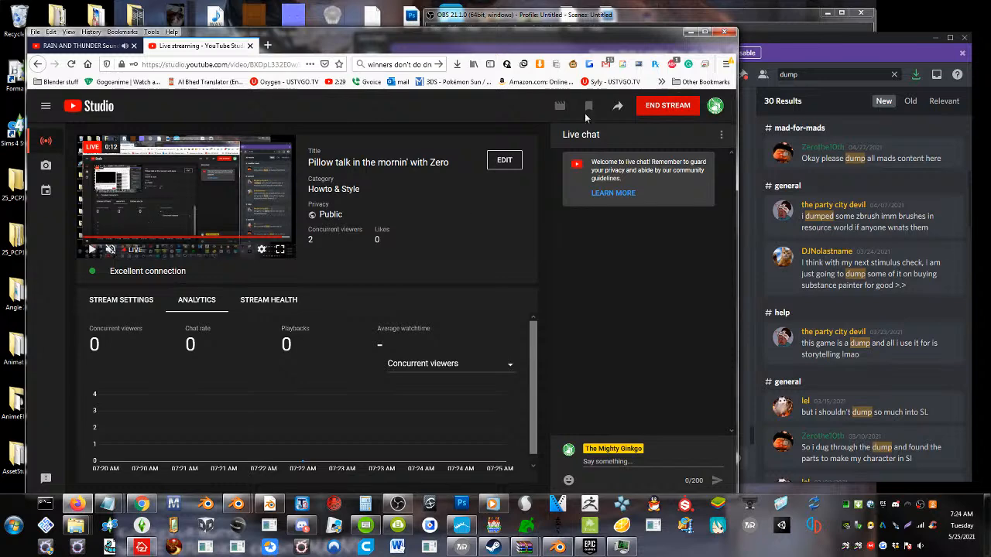
left_click_drag(676, 45, 605, 44)
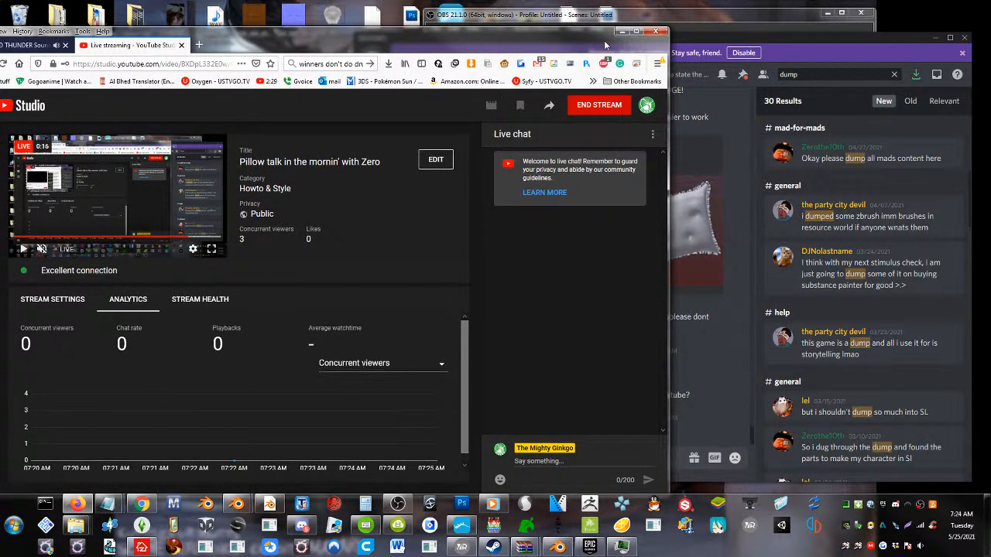
Look back through the Discord help channel and enlarge the ruffled pillow and headboard reference photo
left_click(745, 194)
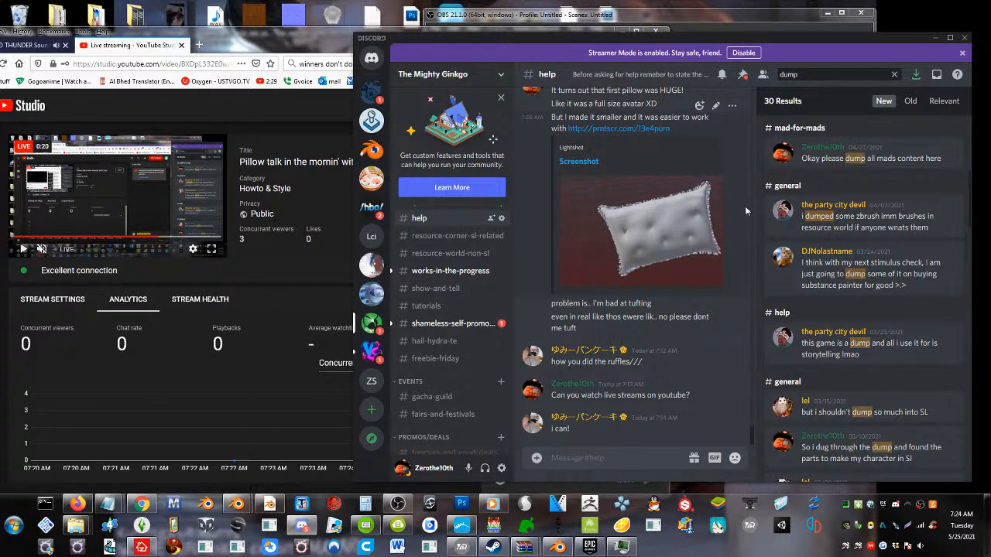
scroll(736, 211, "up", 5)
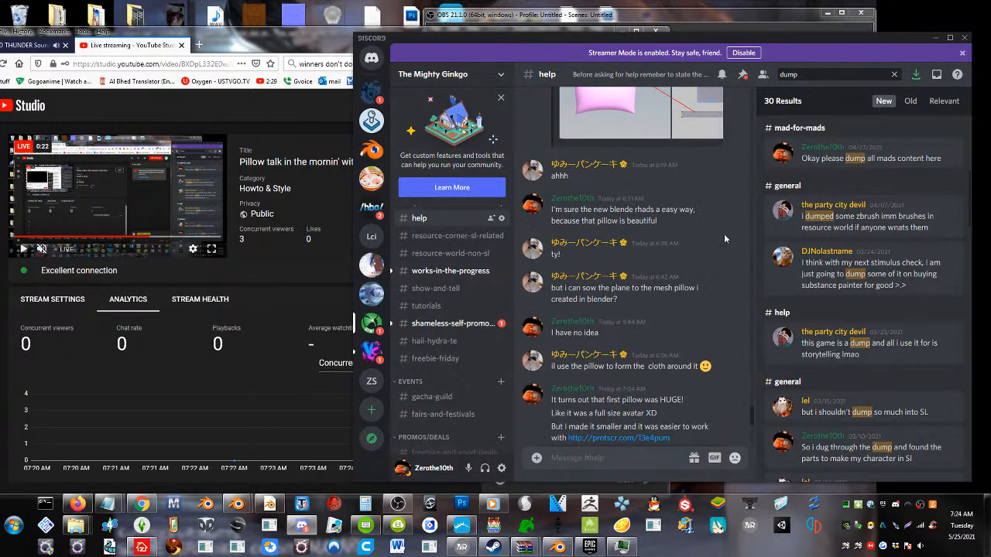
scroll(708, 253, "up", 10)
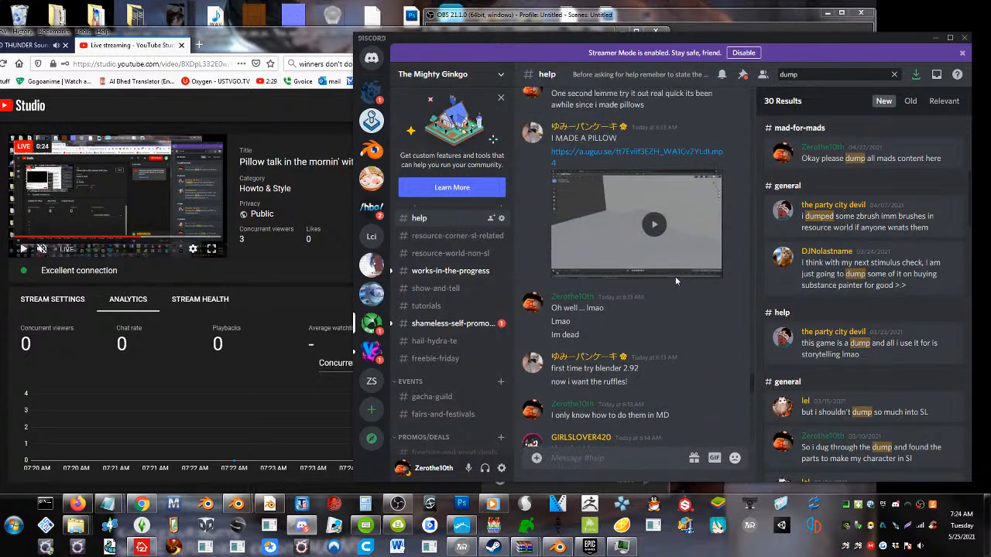
scroll(673, 276, "up", 3)
left_click(612, 213)
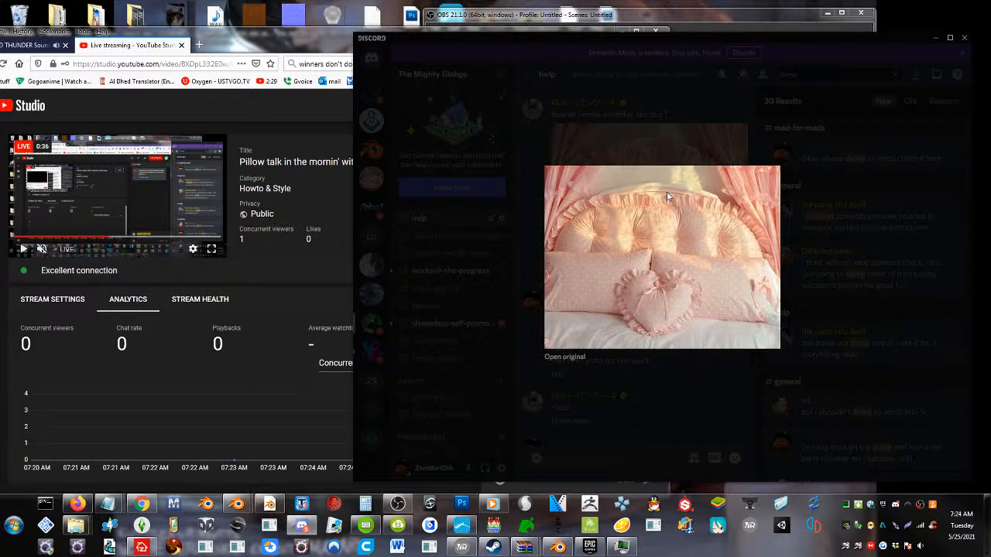
Copy the live stream's video URL from its preview in YouTube Studio
left_click(90, 177)
right_click(89, 177)
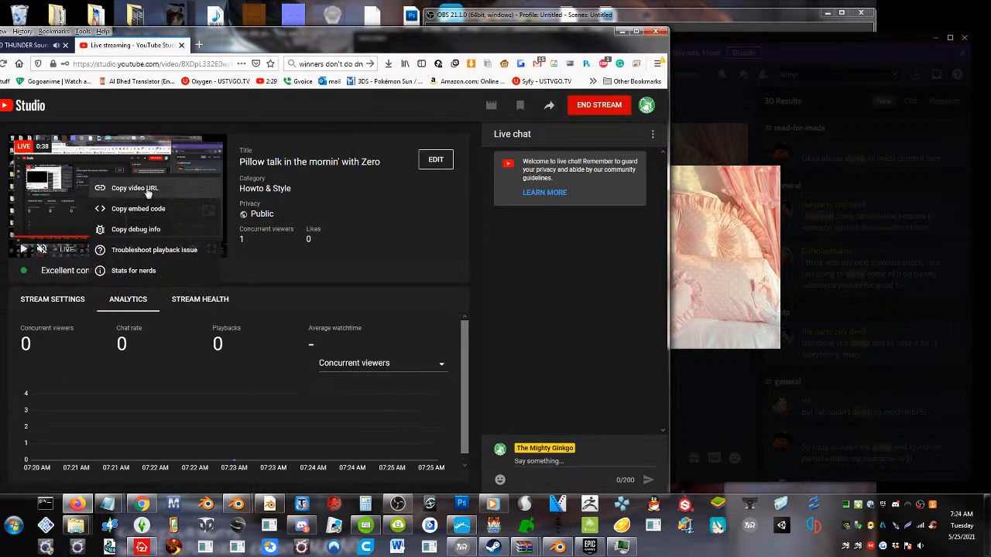
left_click(147, 190)
Return to the Discord help channel, play the posted pillow clip and read on to the newest messages
left_click(716, 384)
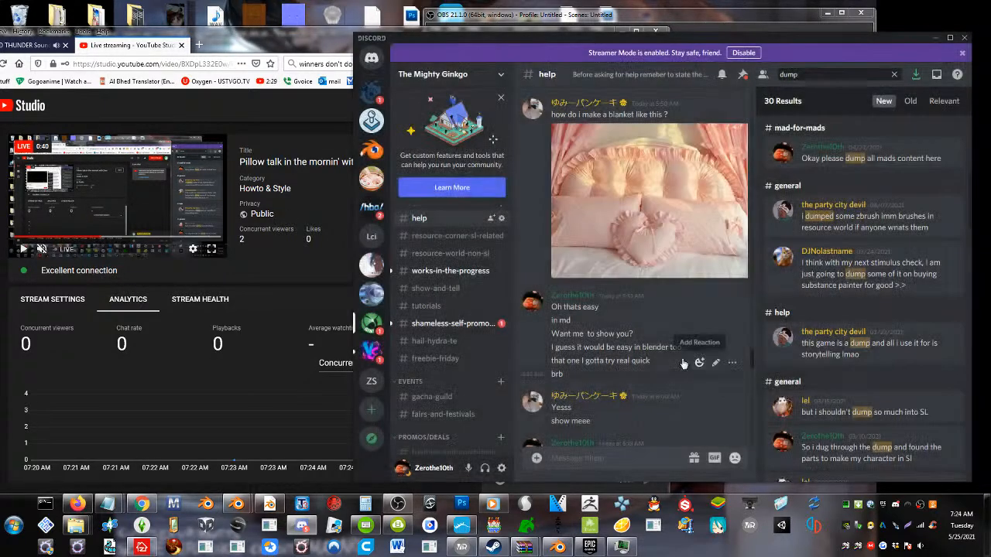
scroll(683, 364, "down", 3)
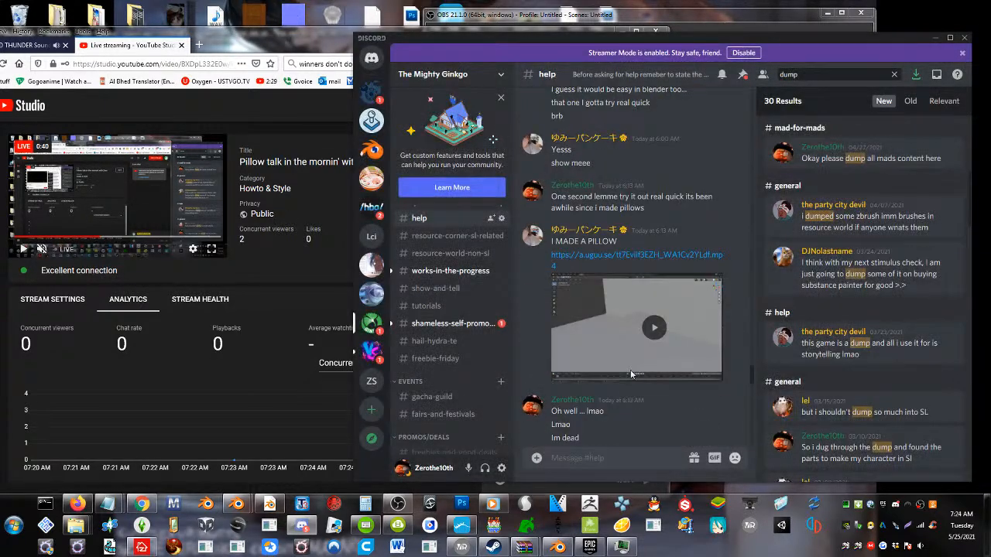
left_click(671, 341)
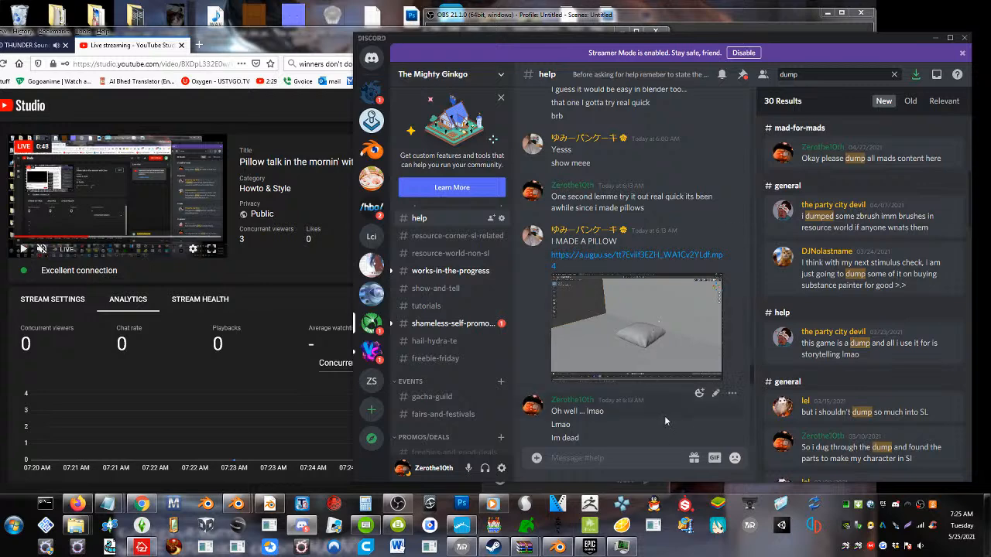
scroll(640, 422, "down", 10)
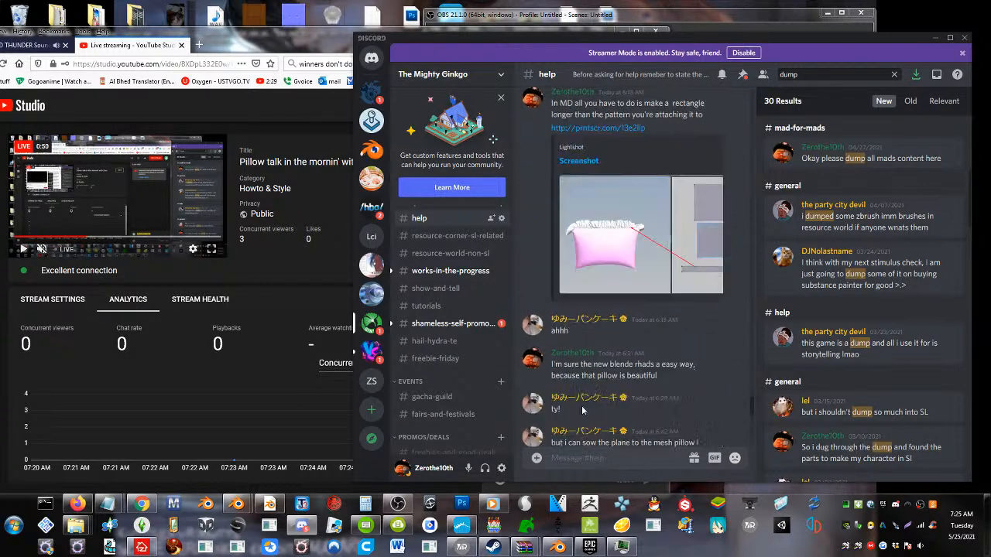
scroll(575, 435, "down", 3)
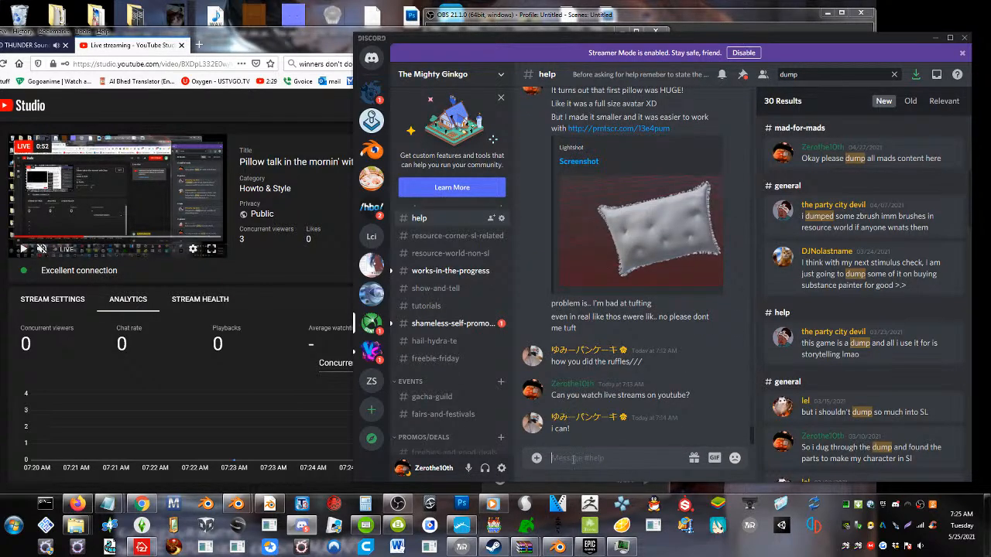
Post the copied live stream link in the Discord help channel
left_click(573, 460)
key("ctrl+v")
key("Return")
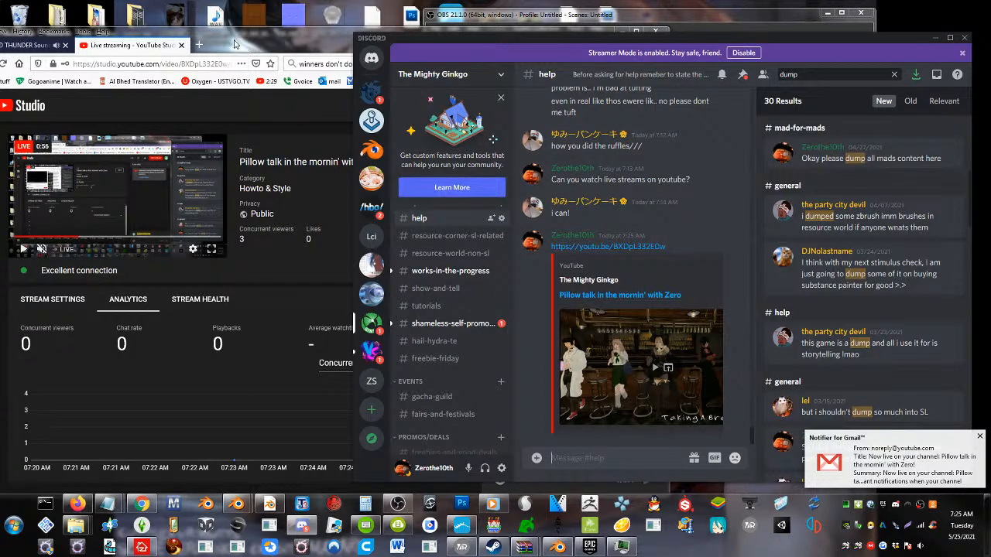
Switch to the browser and disable all Gmail notifier notifications for 5 hours
left_click(235, 44)
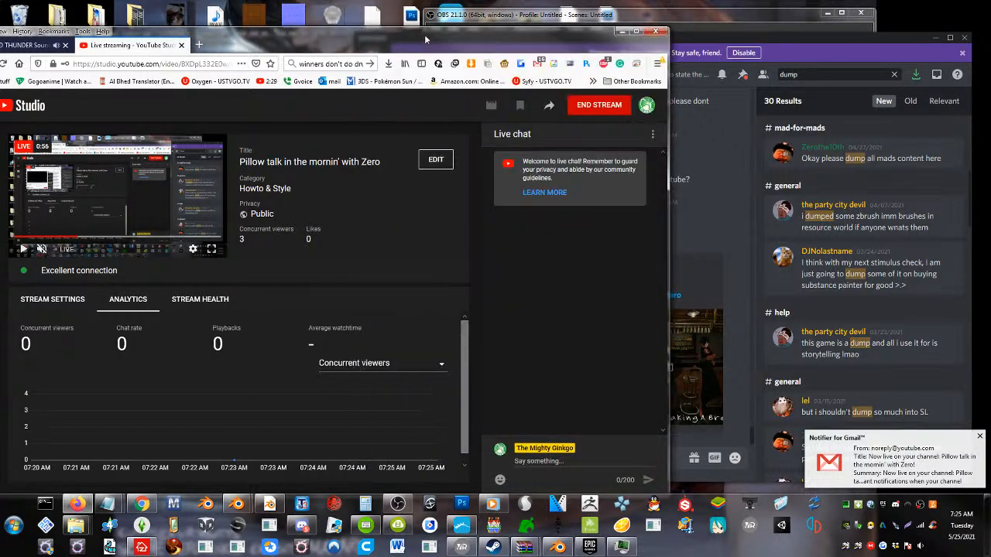
right_click(541, 67)
mouse_move(637, 74)
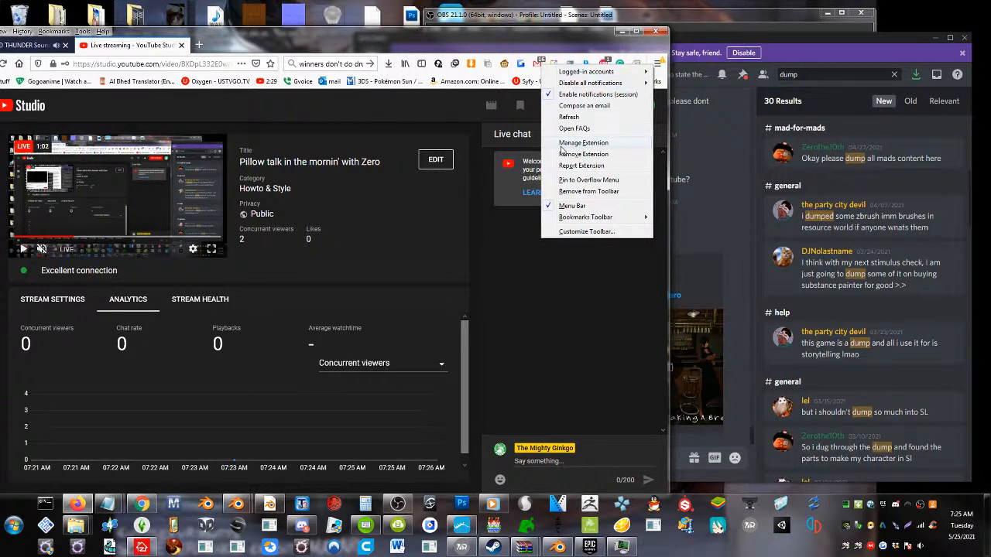
right_click(541, 66)
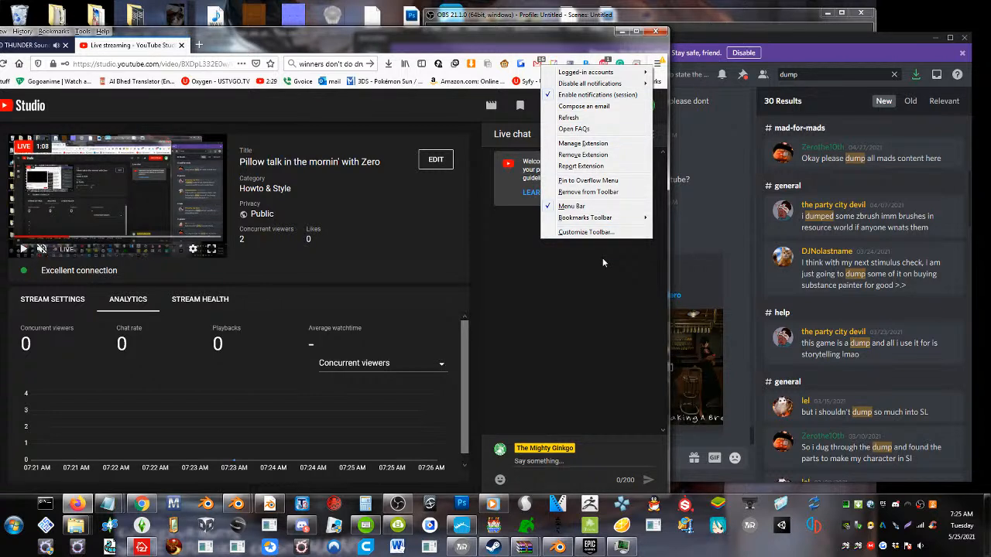
mouse_move(632, 82)
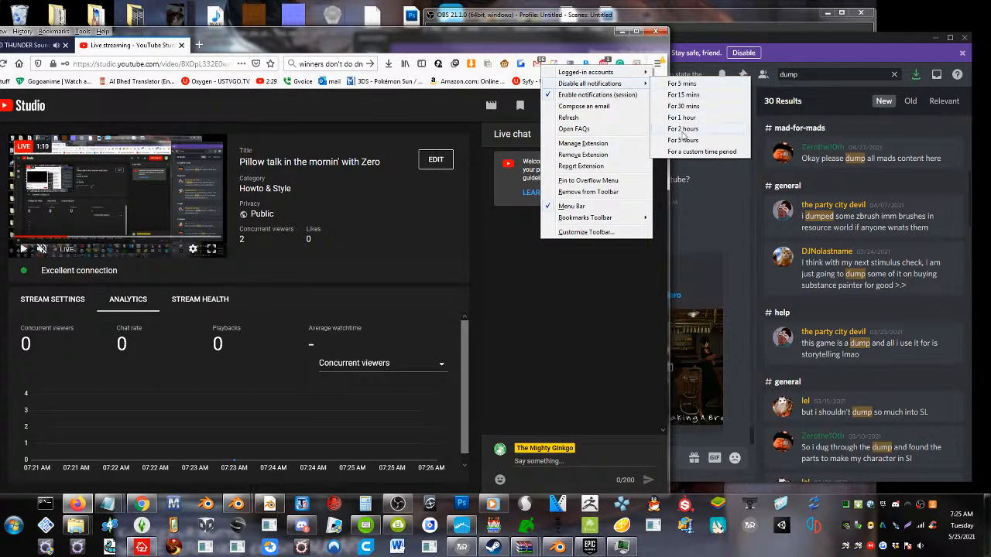
left_click(683, 141)
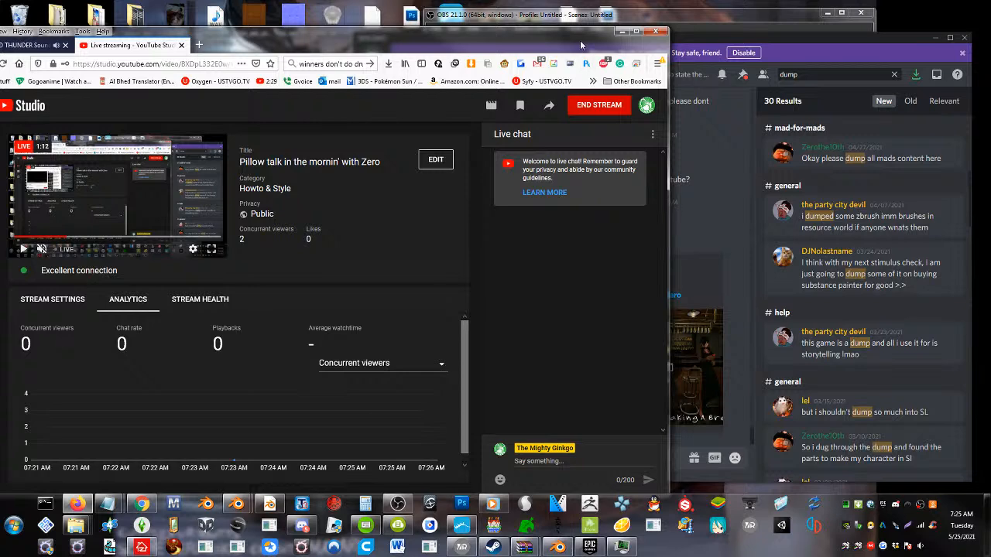
Clear the desktop by minimizing the browser, camera monitor and Windows Media Player, and close the Hair Textures archive
left_click(624, 33)
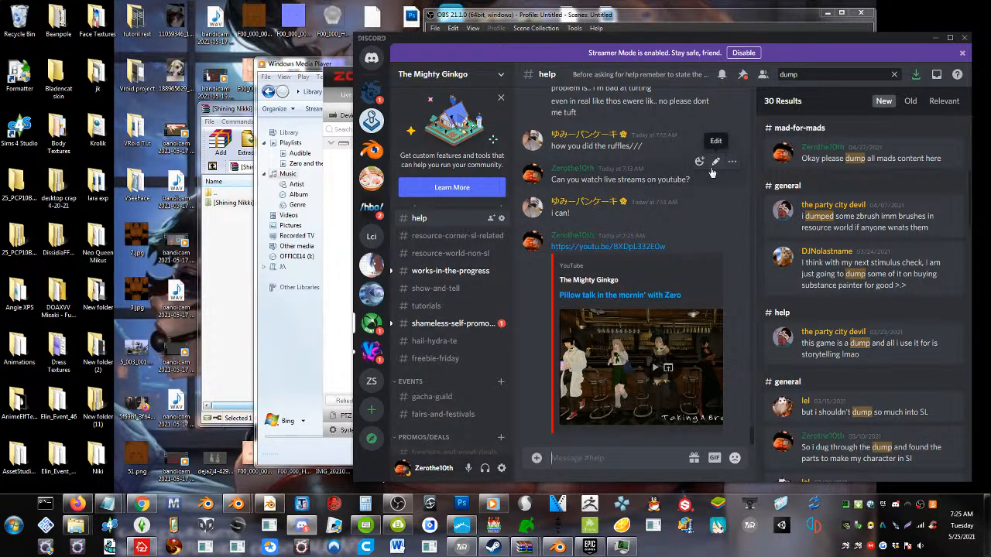
left_click(343, 274)
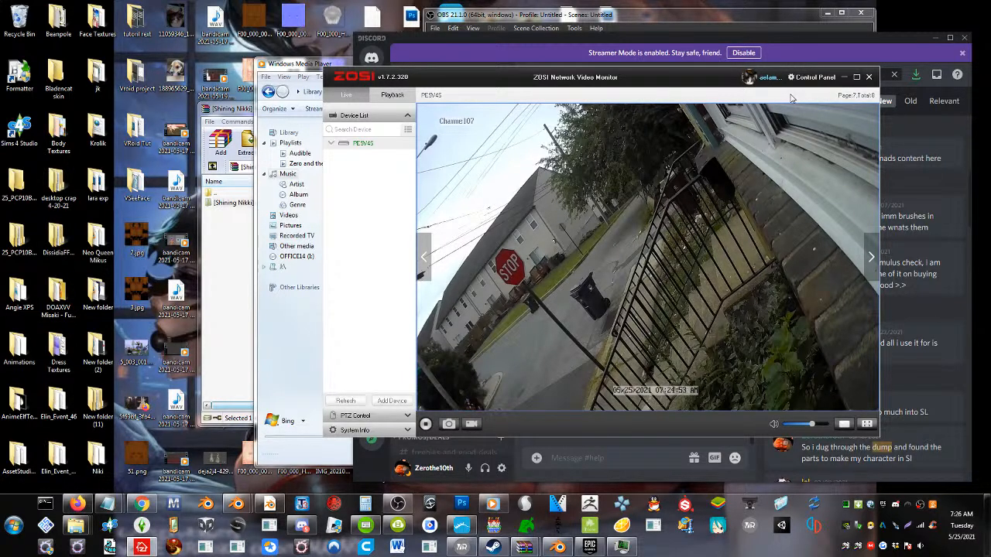
left_click(844, 76)
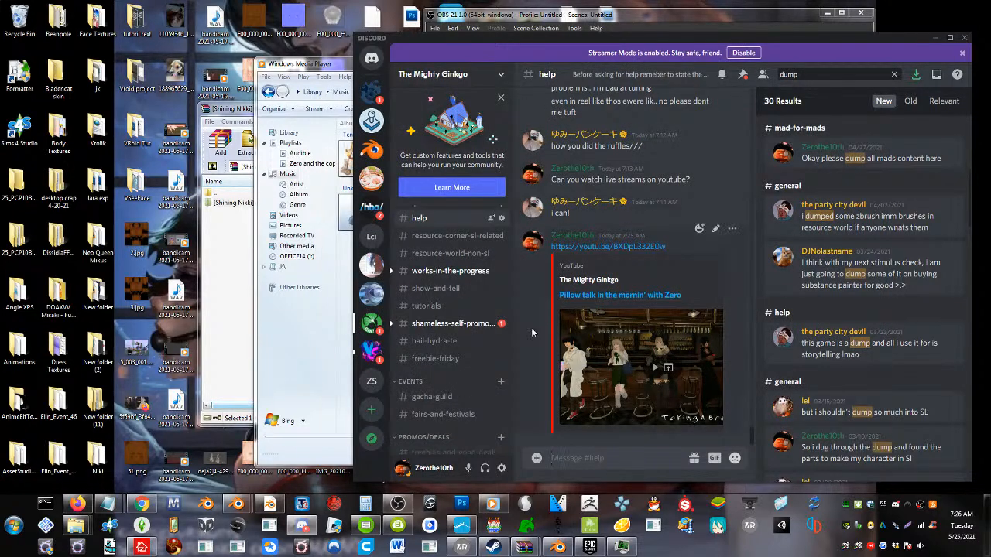
left_click(286, 360)
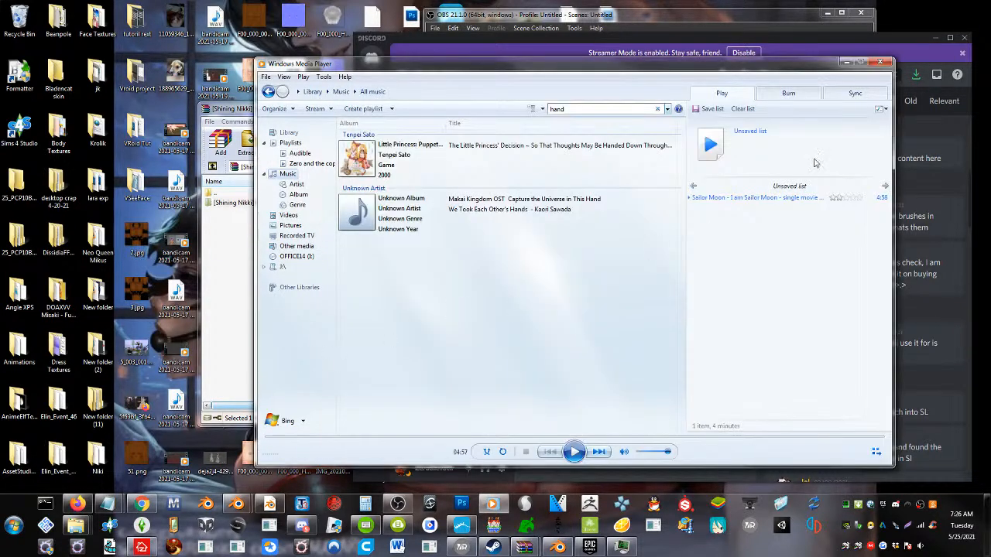
left_click(847, 62)
left_click(266, 266)
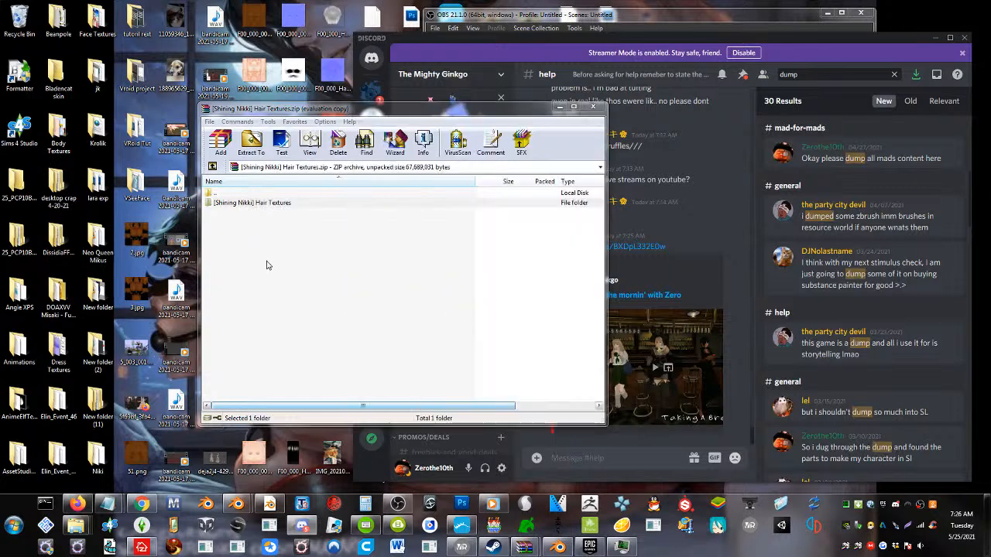
left_click(594, 107)
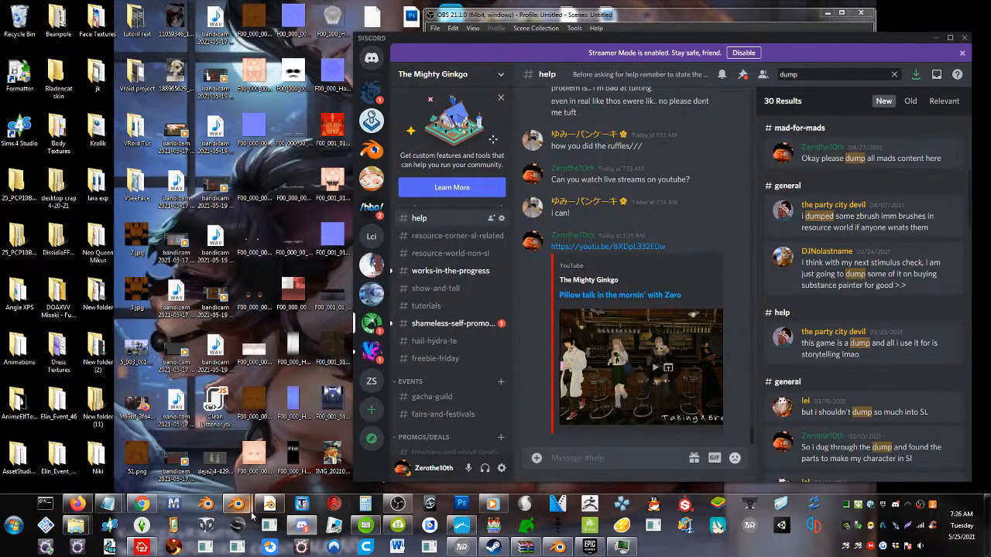
Switch to the Blender scene with the ruffled heart and rectangular pillows, and display the layer holding the avatar
mouse_move(269, 504)
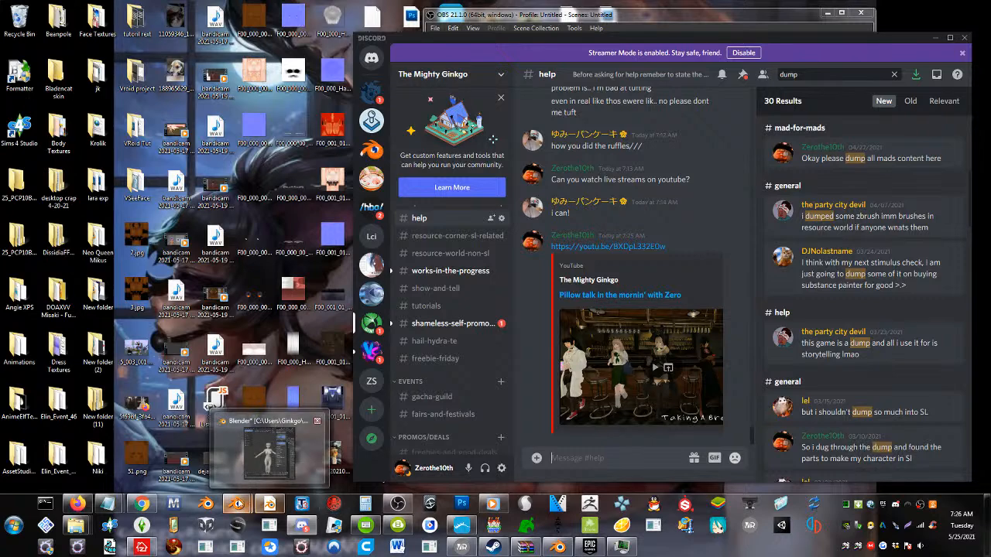
left_click(284, 457)
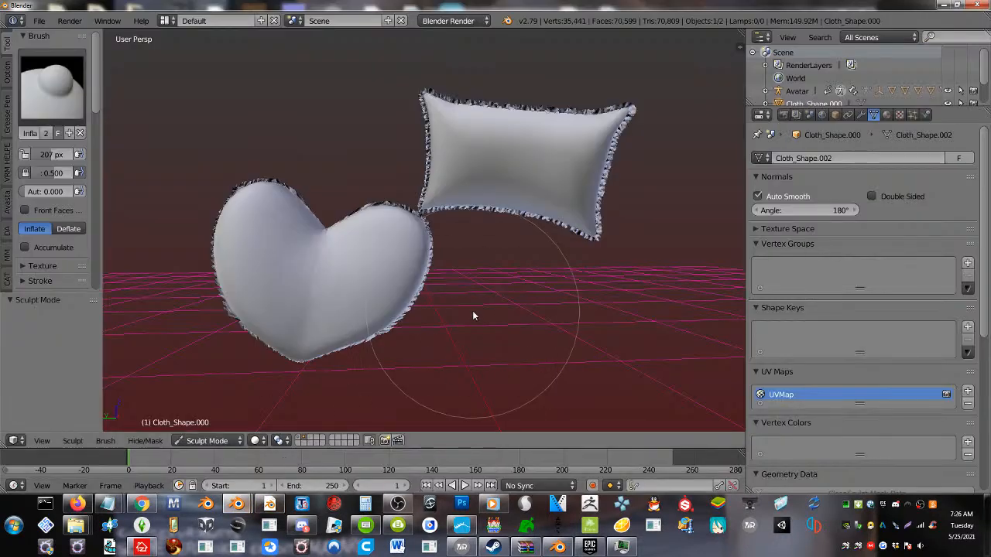
middle_click_drag(475, 314, 298, 271)
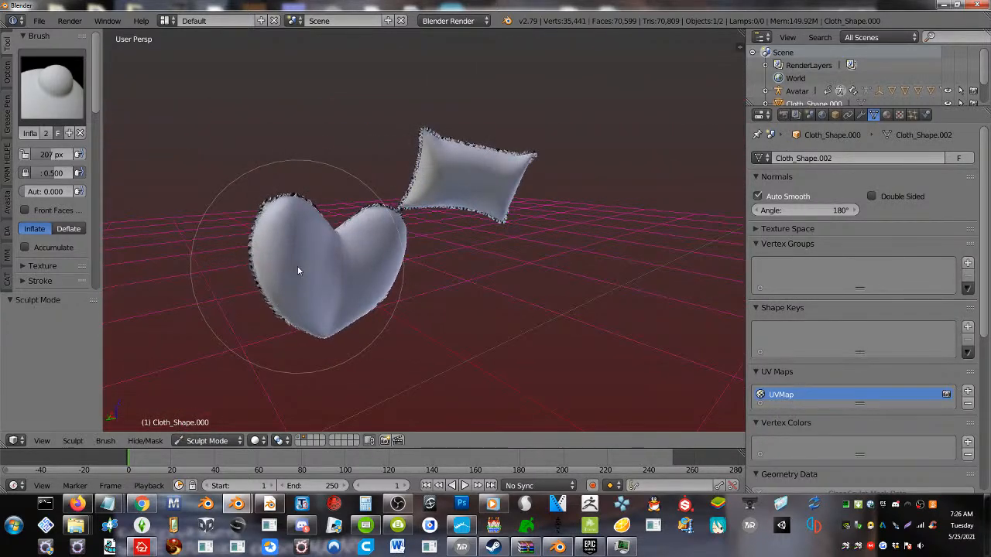
left_click(302, 439)
middle_click_drag(437, 245, 408, 265)
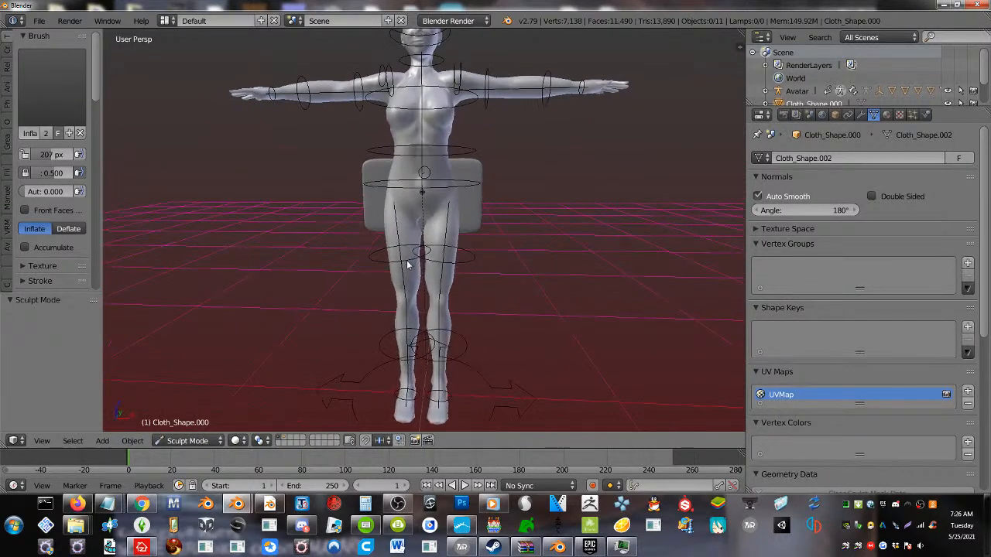
scroll(413, 275, "down", 4)
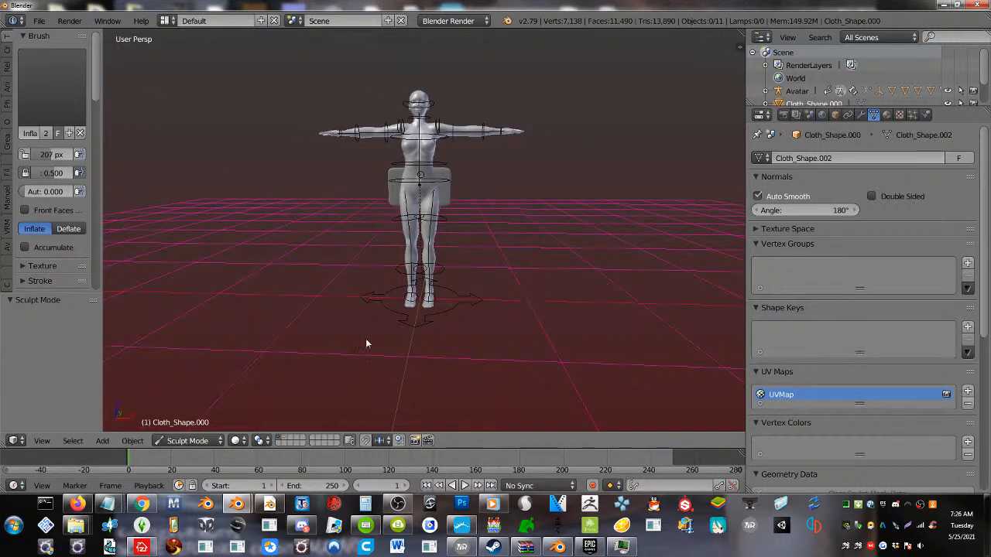
middle_click_drag(368, 339, 354, 345, "shift")
Move the cube about 1.05 units along X, clear of the avatar, and switch to an empty layer with nothing selected
right_click(428, 210)
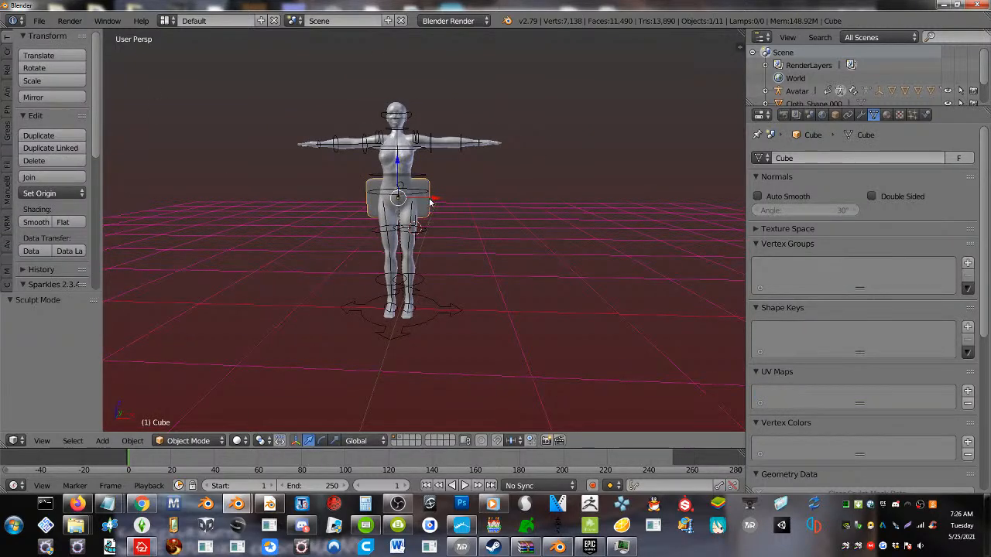
left_click_drag(431, 202, 552, 205)
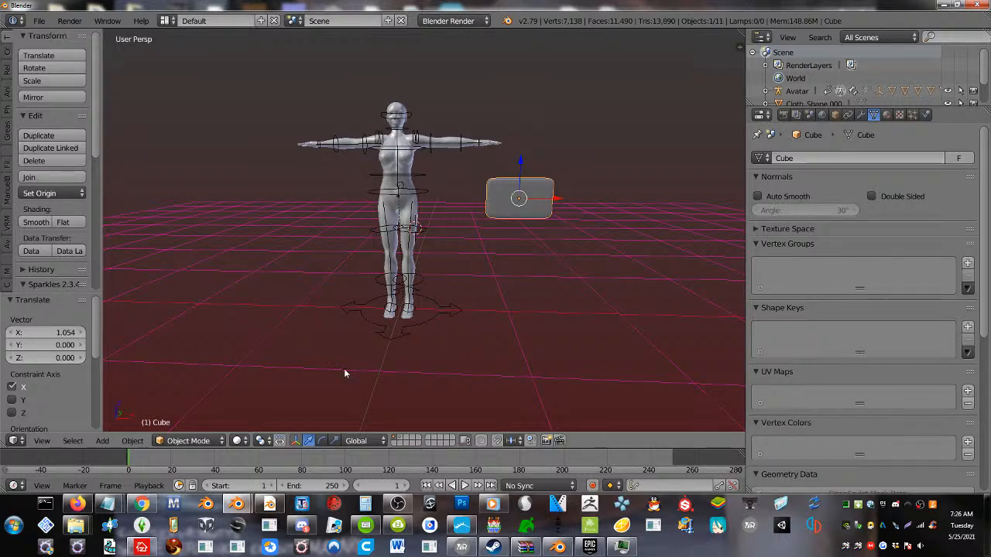
key("a")
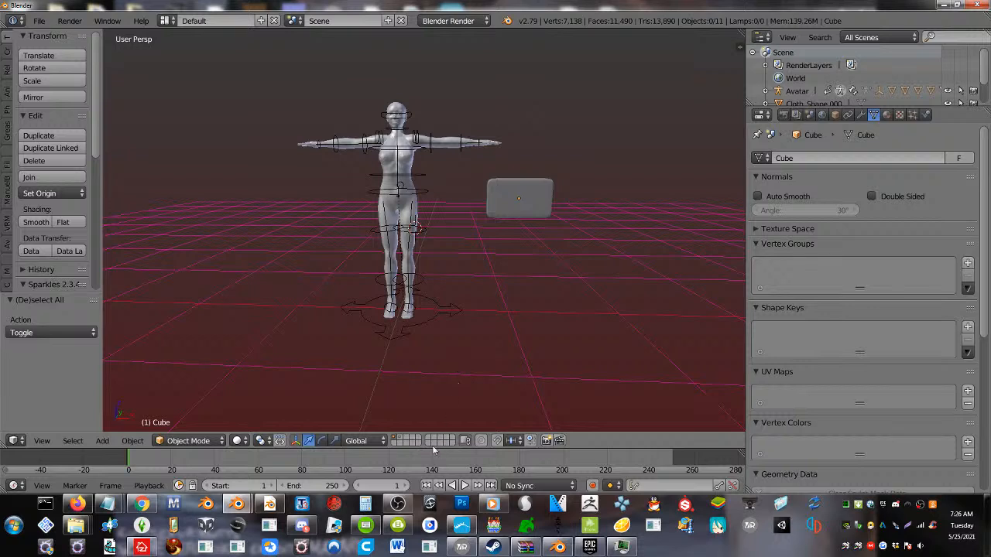
left_click(399, 444)
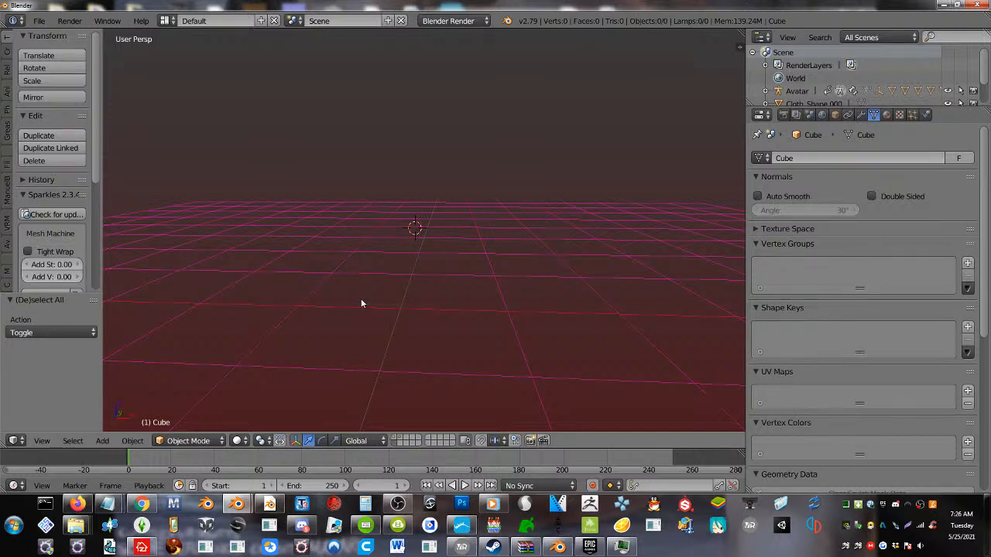
key("shift+a")
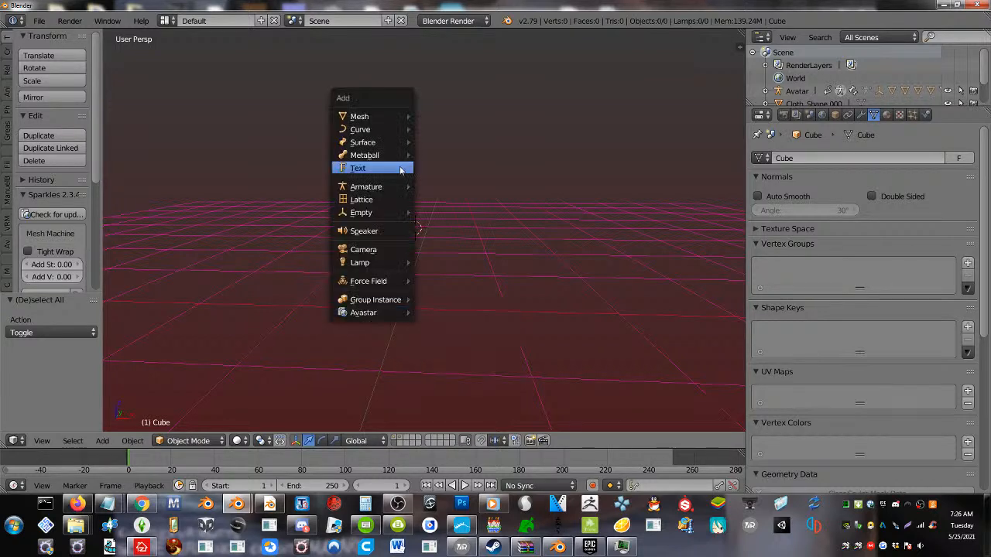
mouse_move(372, 117)
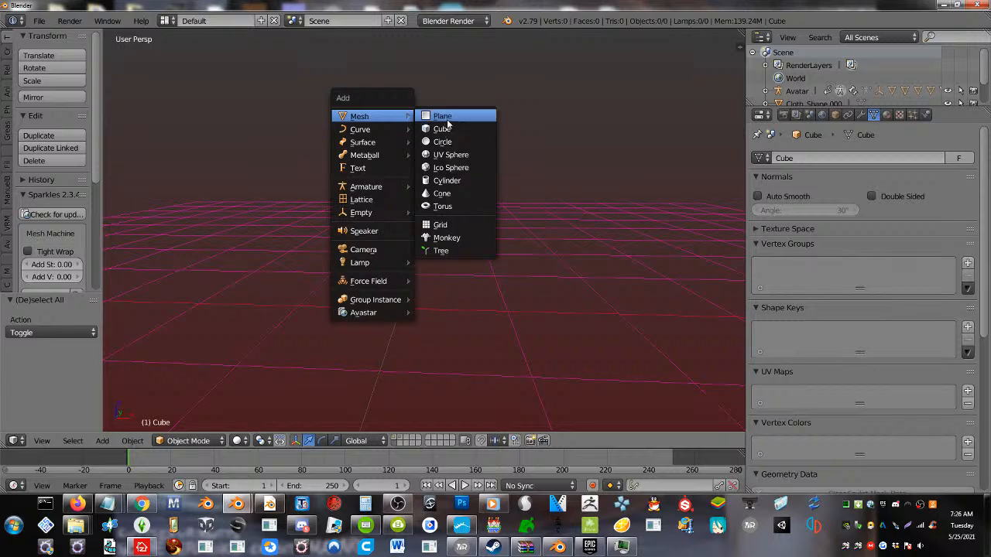
left_click(447, 117)
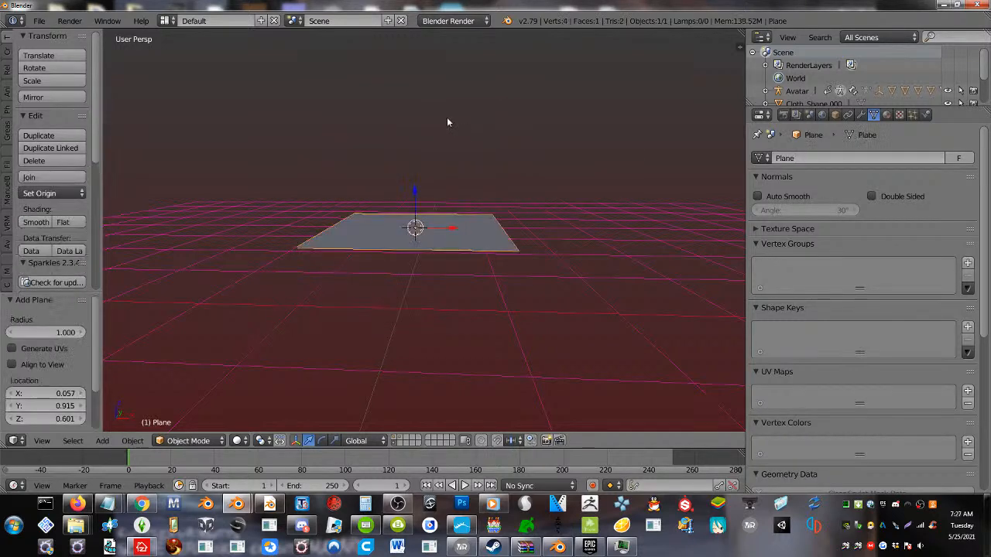
key("Delete")
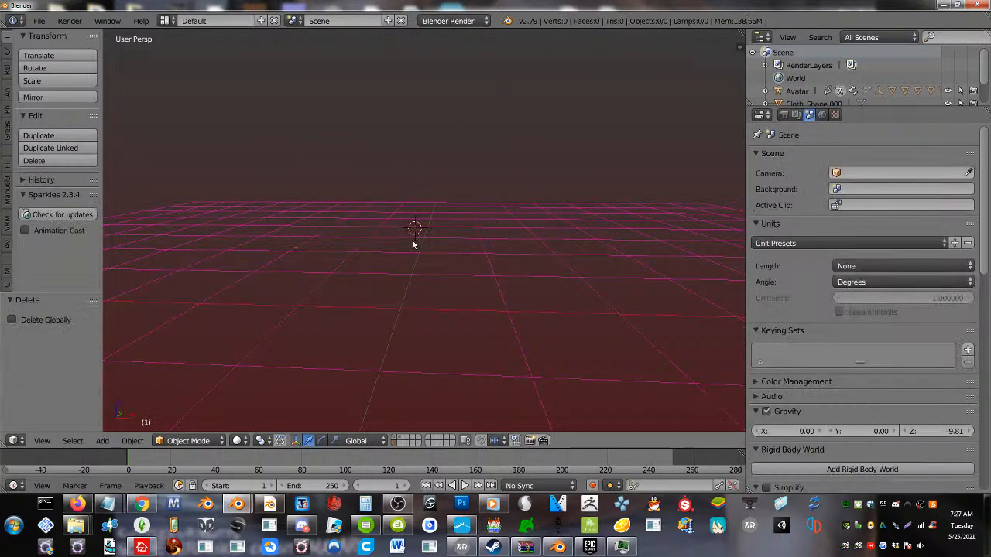
Add a mesh cube at the 3D cursor and enter Edit Mode on it
key("shift+a")
mouse_move(411, 242)
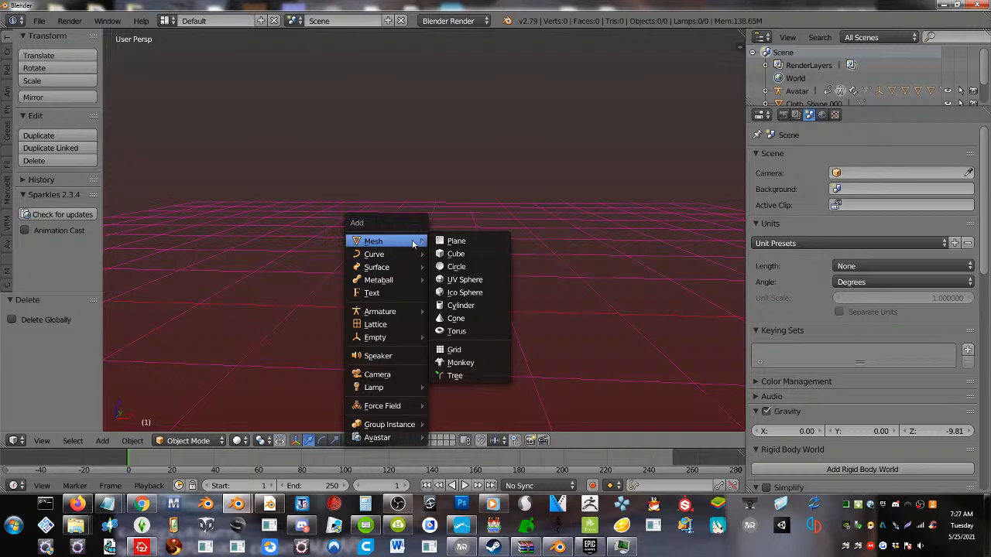
left_click(475, 253)
middle_click_drag(471, 261, 618, 232)
key("Tab")
Show the viewport's properties region and start the Screencast Keys display, keeping the cube in Edit Mode
key("n")
scroll(666, 270, "down", 10)
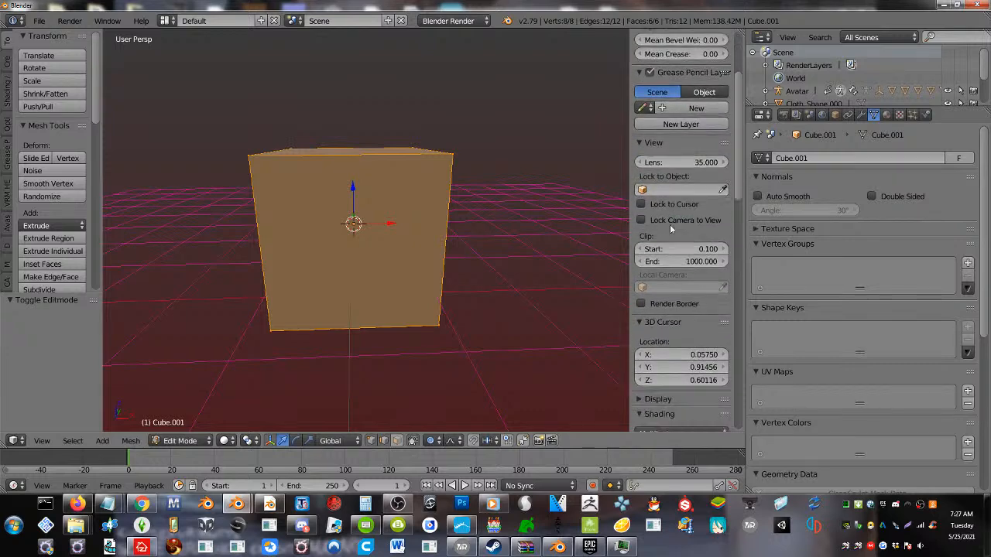
scroll(664, 269, "down", 8)
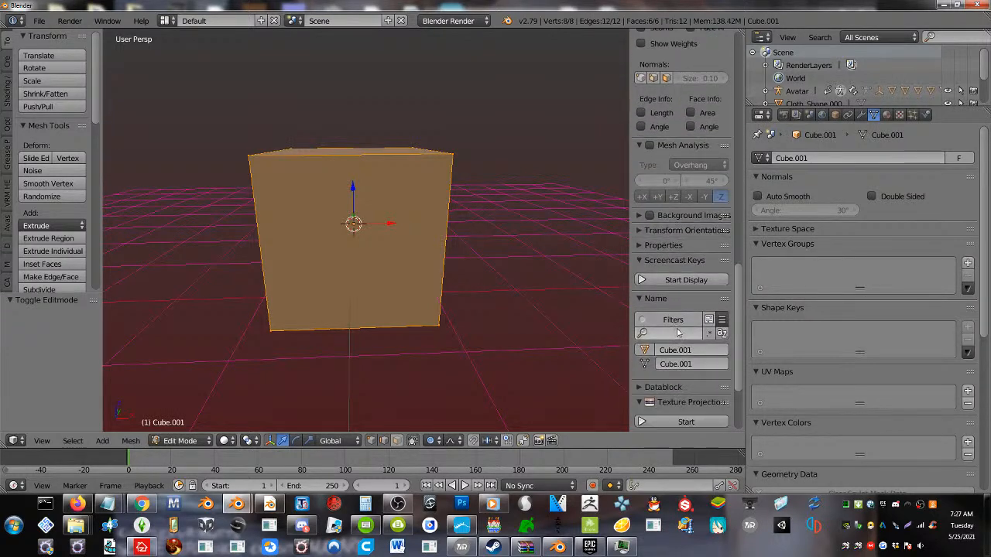
left_click(686, 280)
key("Tab")
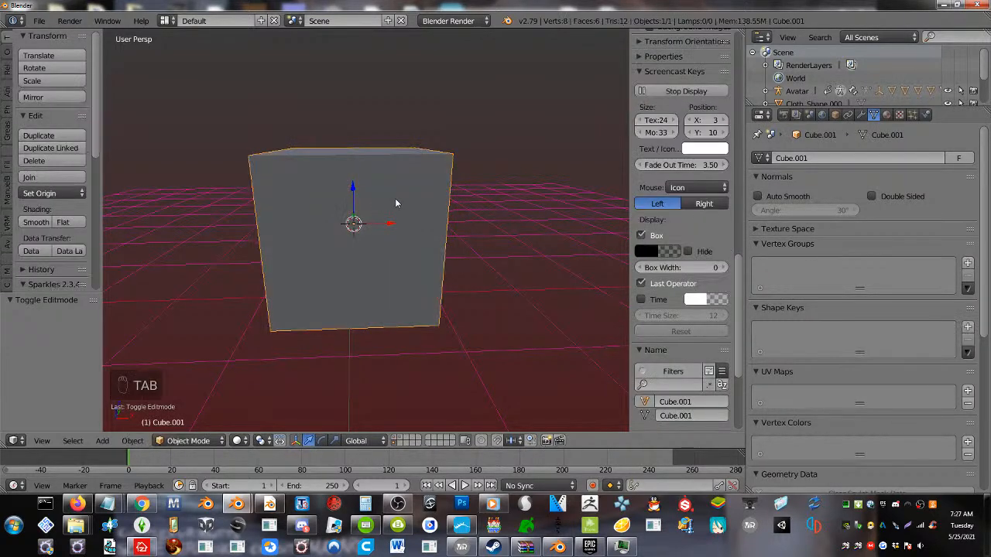
key("Tab")
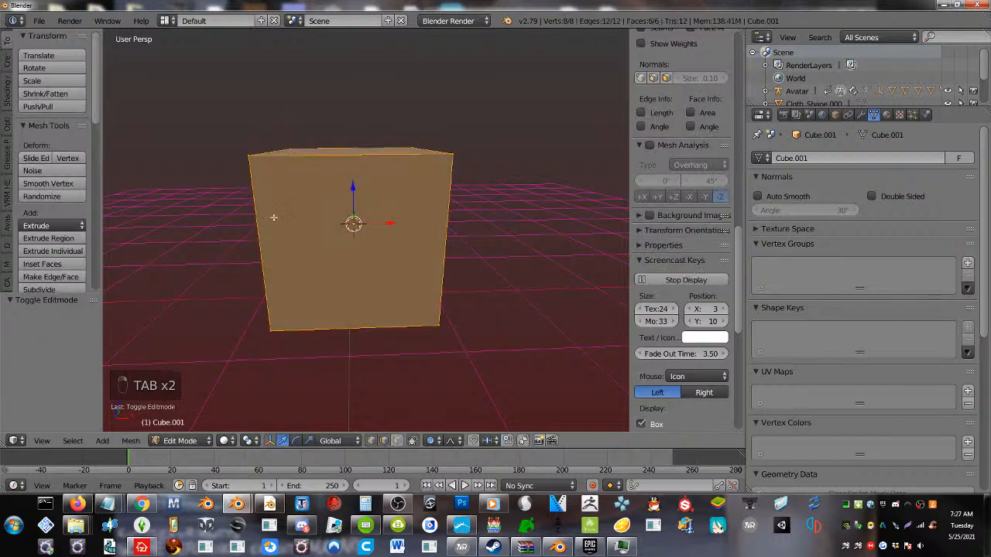
Subdivide the whole cube with 7 cuts
key("w")
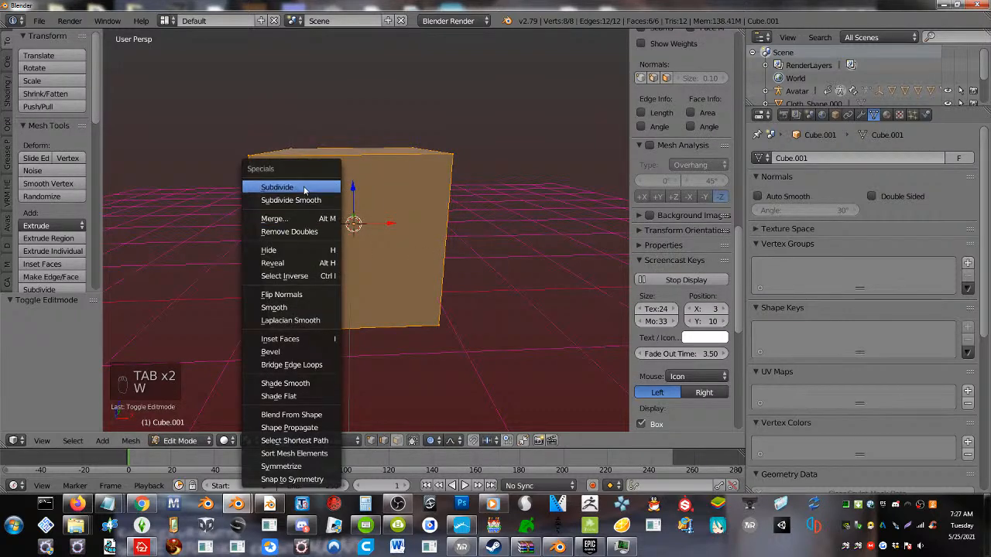
left_click(309, 187)
left_click(82, 334)
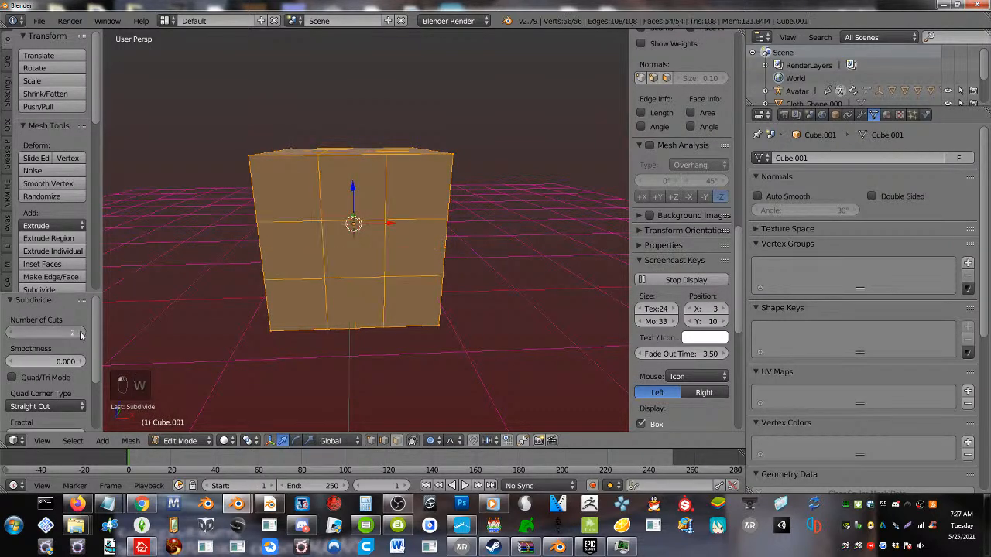
left_click(81, 335)
left_click(82, 334)
left_click(81, 335)
left_click(81, 335)
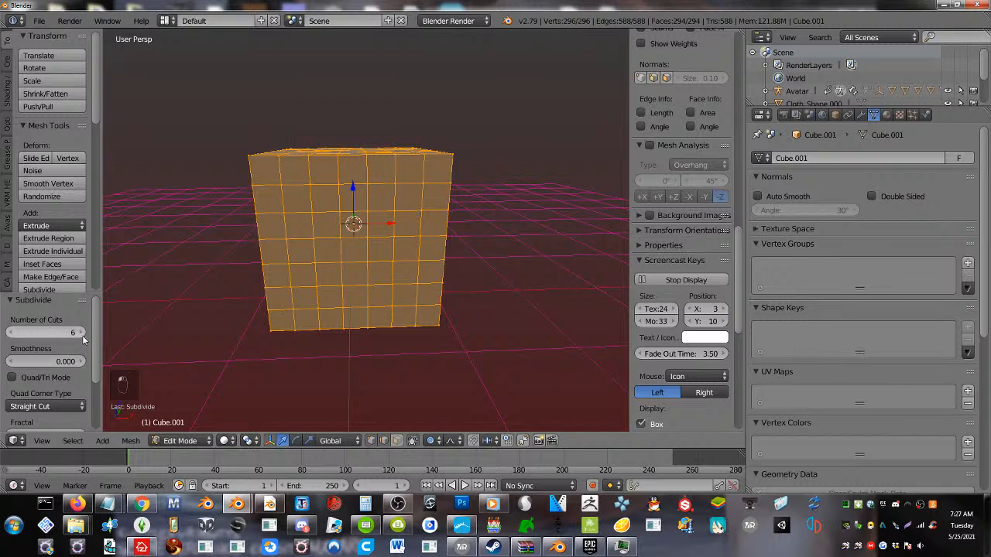
key("Tab")
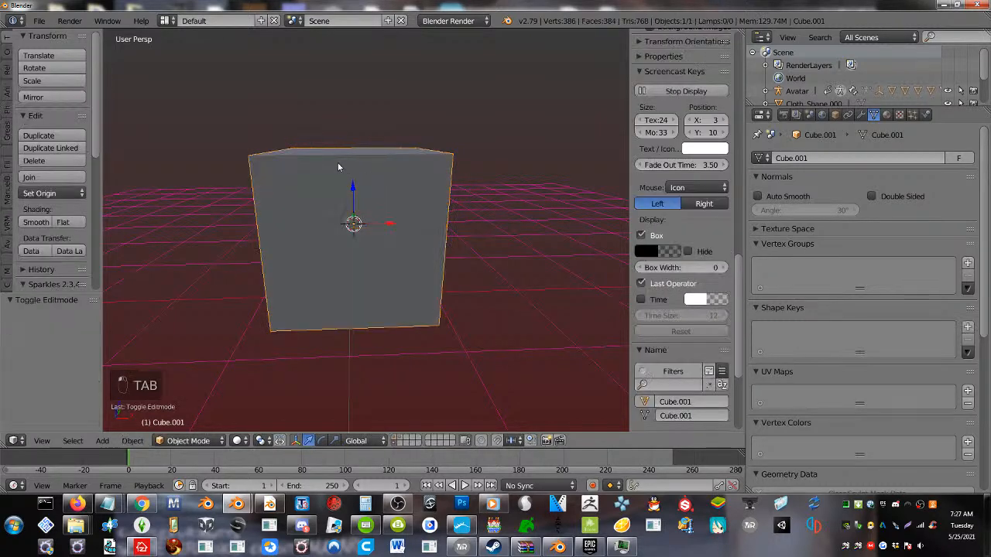
key("Tab")
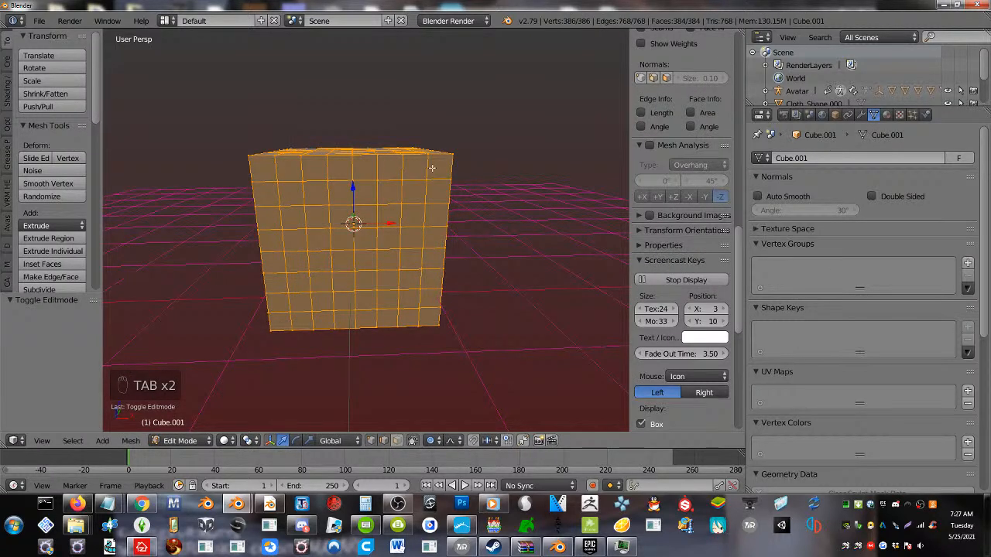
Try to bevel all edges of the subdivided cube with an offset of about 0.05, and undo the bevel
key("space")
type("b")
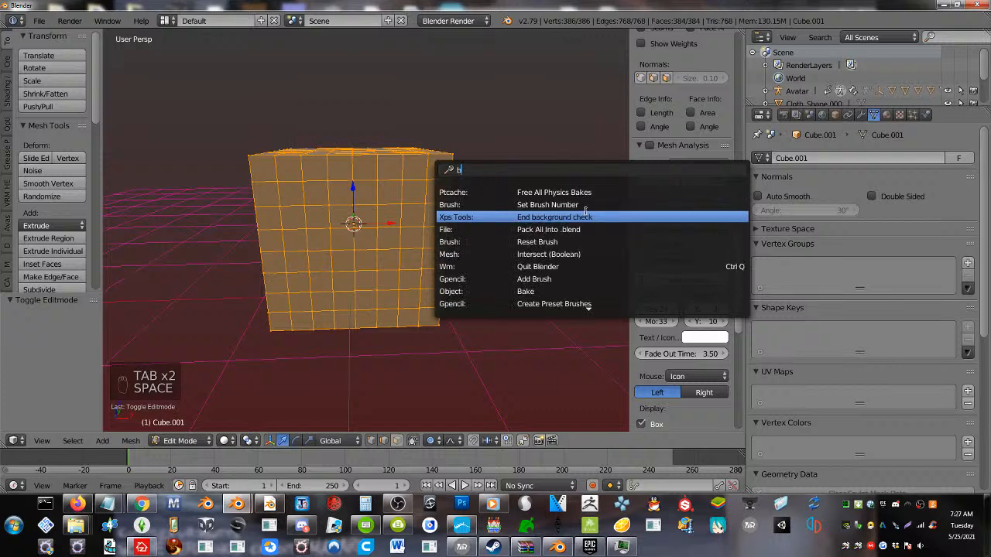
type("eve")
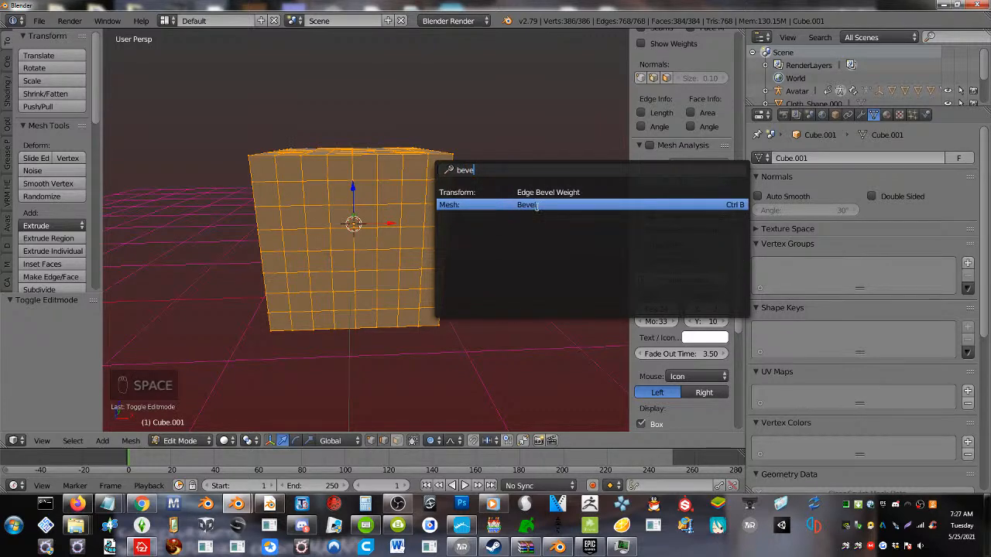
left_click(536, 206)
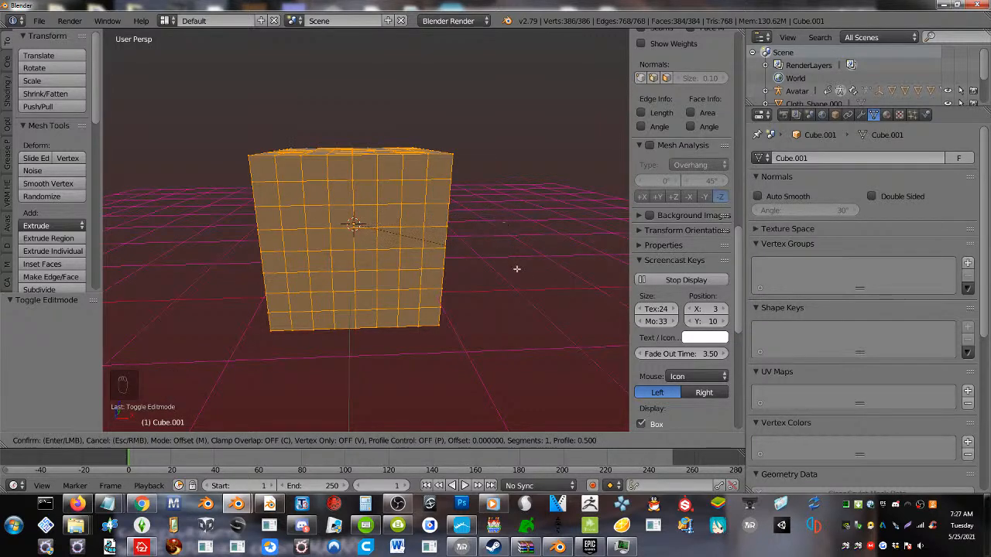
left_click(517, 324)
key("Tab")
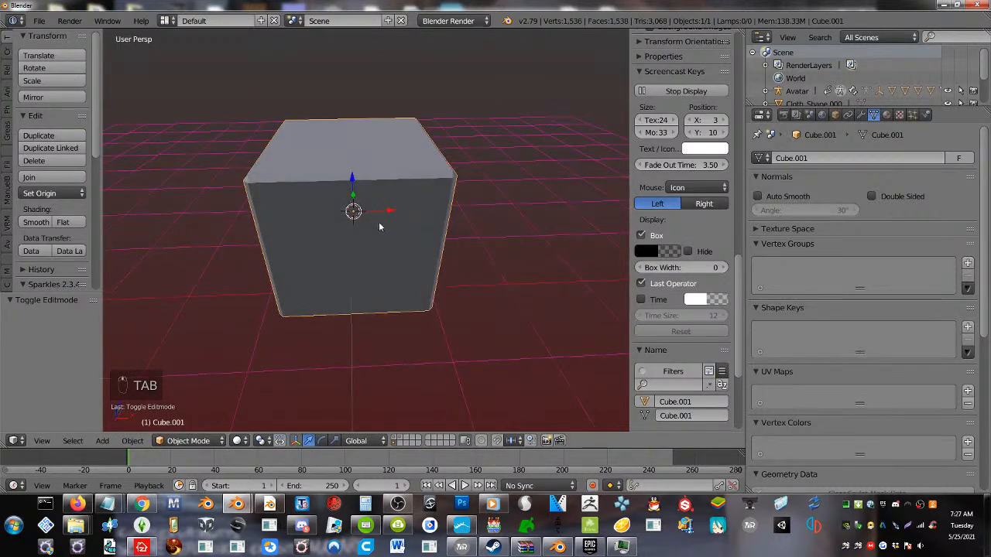
key("ctrl+z")
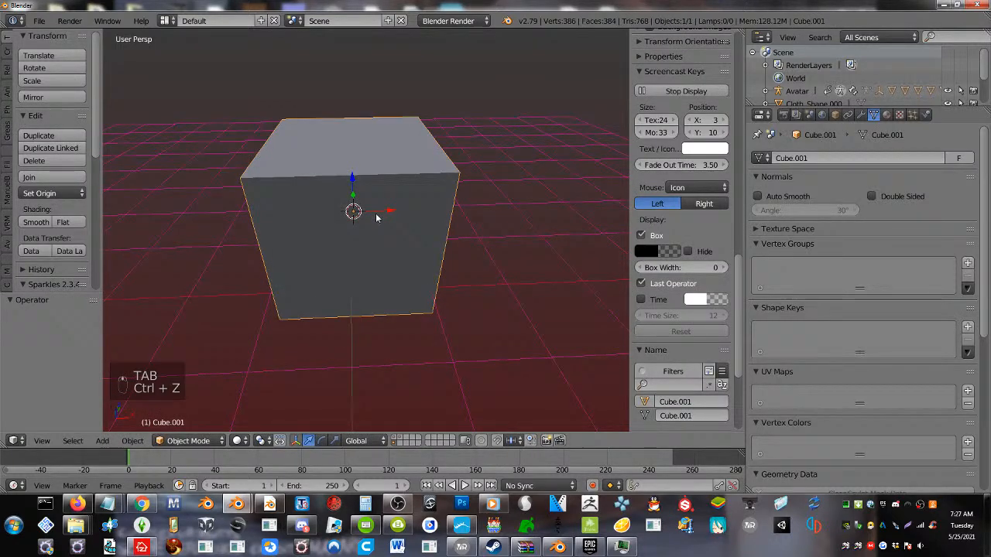
Add a Subdivision Surface modifier to the cube and shade it smooth
left_click(861, 116)
left_click(833, 158)
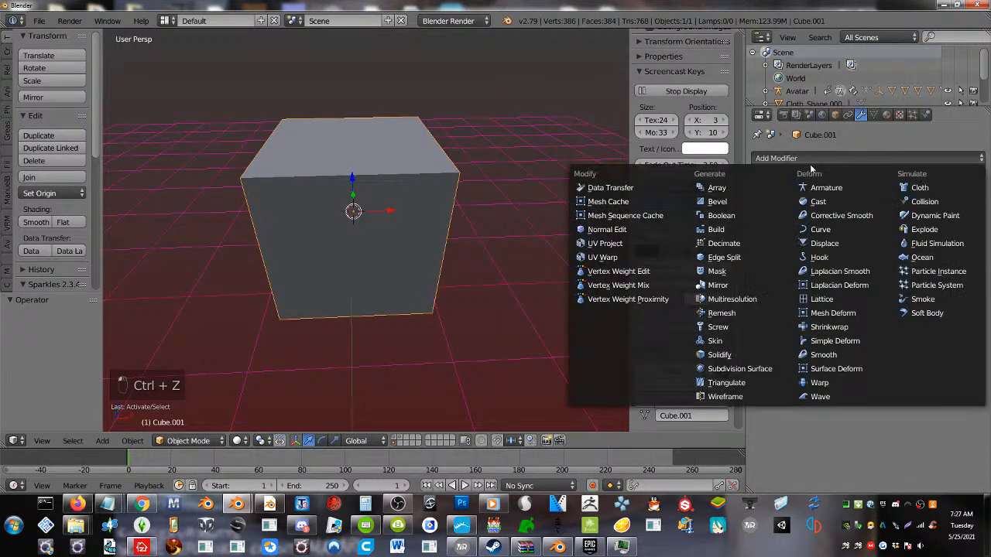
left_click(728, 371)
middle_click_drag(379, 225, 369, 220)
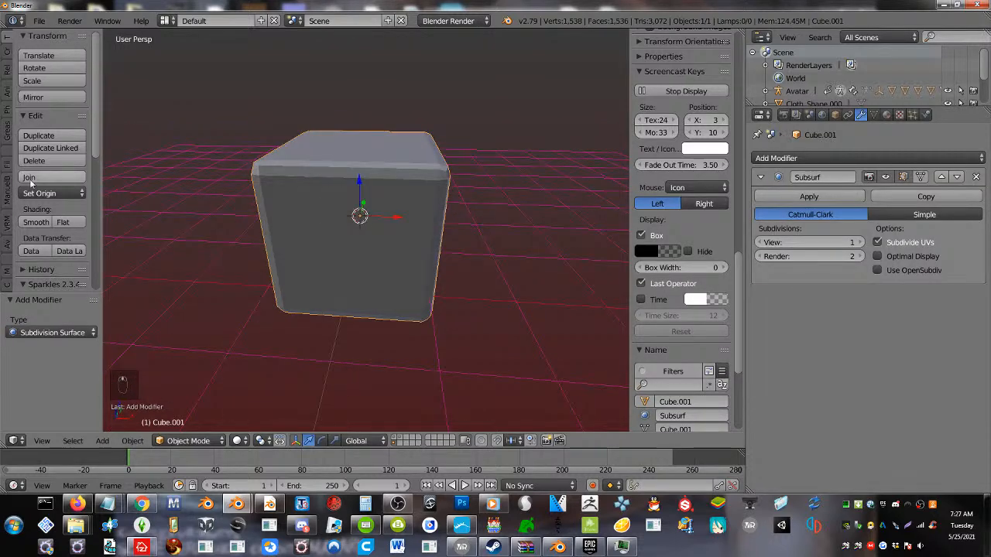
left_click(35, 222)
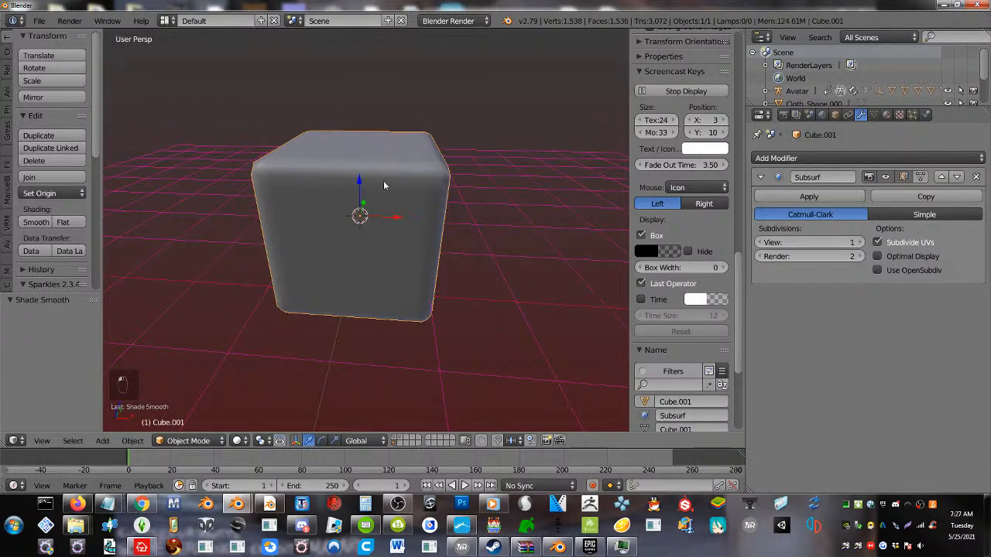
key("Tab")
key("Tab")
middle_click_drag(372, 184, 353, 175)
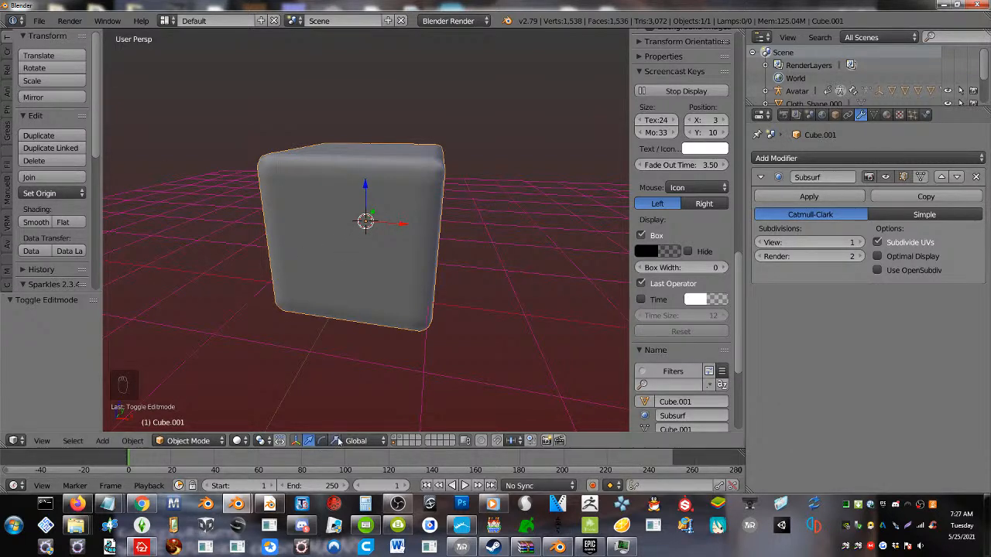
Scale the cube into a small, flat square slab, with a factor of about 0.463 along Y
left_click_drag(368, 191, 377, 220)
mouse_move(377, 219)
middle_mouse_down()
mouse_move(338, 210)
mouse_move(386, 235)
middle_mouse_up()
left_click_drag(404, 217, 393, 201)
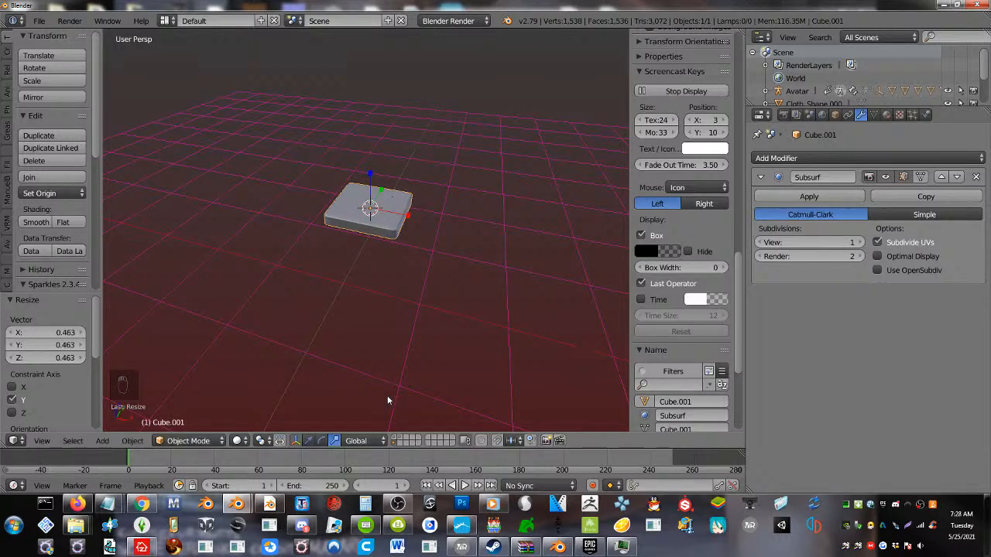
Display the avatar's layer as well and rotate the slab 90° about the X axis so it stands upright
left_click(393, 437, "shift")
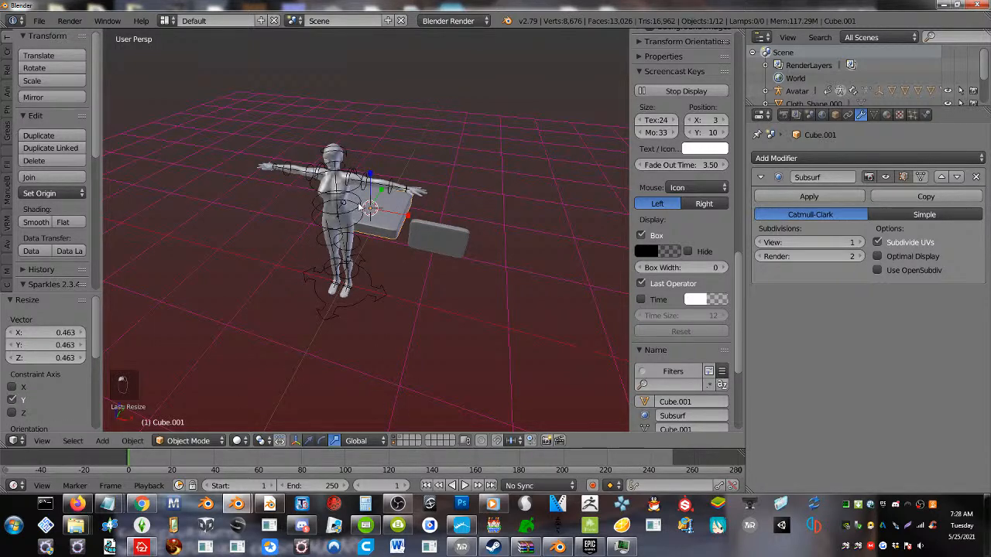
middle_click_drag(359, 207, 294, 191)
middle_click_drag(361, 240, 343, 246)
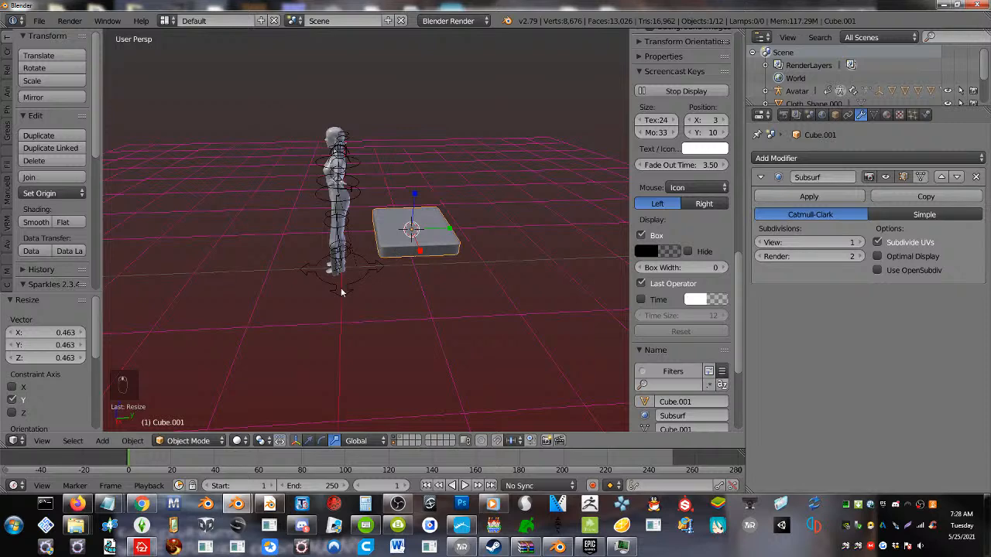
middle_click_drag(342, 292, 379, 268)
type("rx")
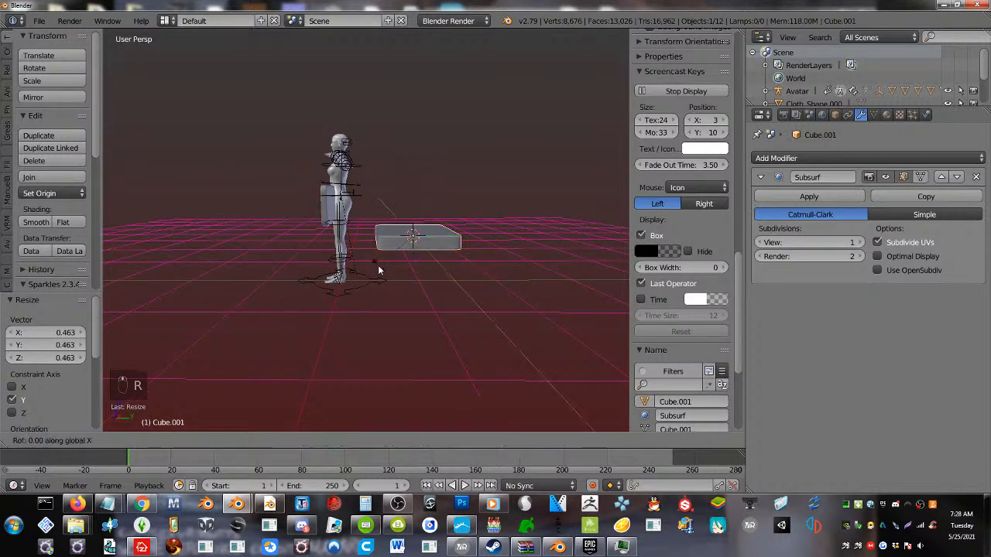
type("90")
key("Return")
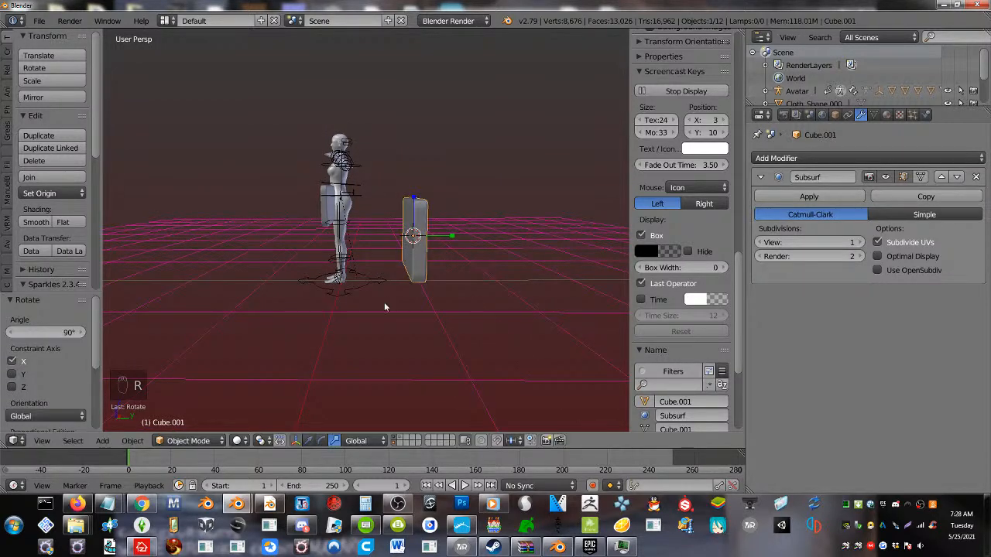
Move the slab about -1.2 units along Y in front of the avatar and scale it uniformly by about 0.486
left_click_drag(452, 246, 356, 243)
middle_click_drag(356, 244, 472, 245)
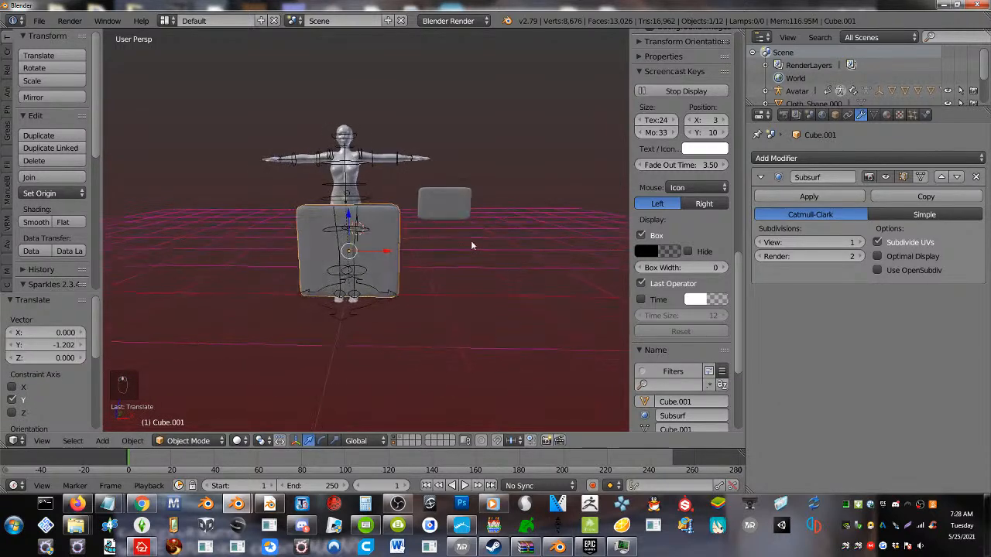
key("s")
left_click(413, 270)
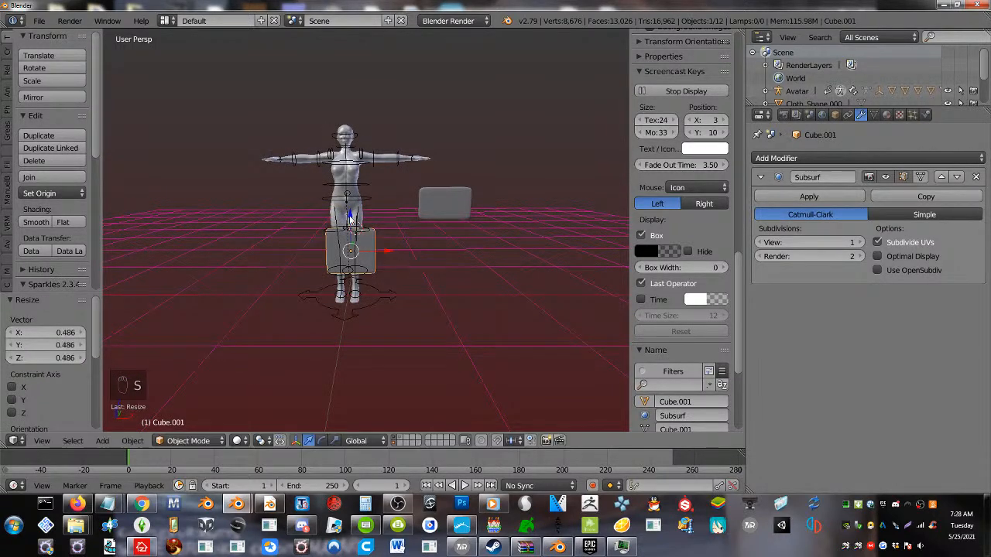
Raise the slab about 1.14 units along Z to the avatar's head and scale it uniformly by about 0.758
left_click_drag(350, 219, 339, 102)
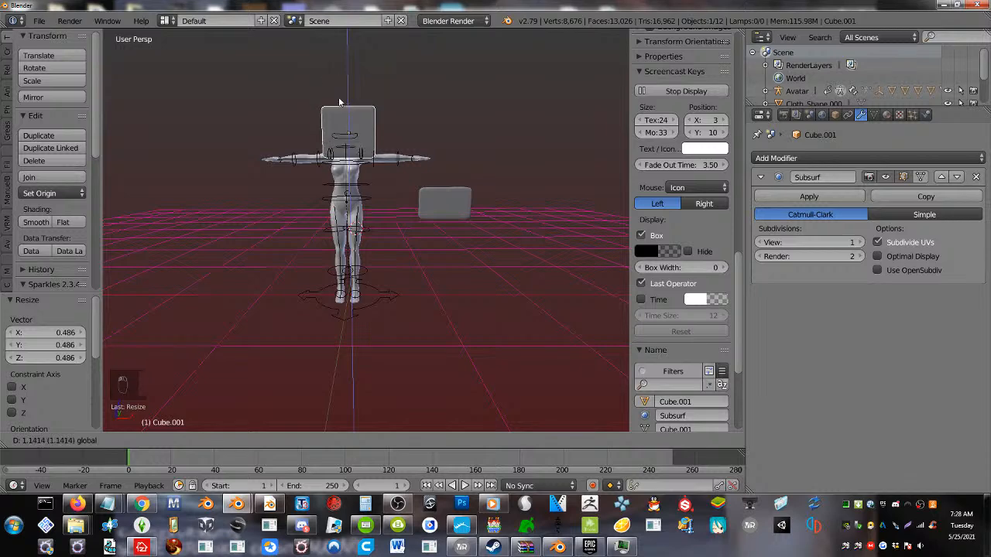
scroll(374, 190, "up", 4)
middle_click_drag(338, 157, 354, 354, "shift")
key("s")
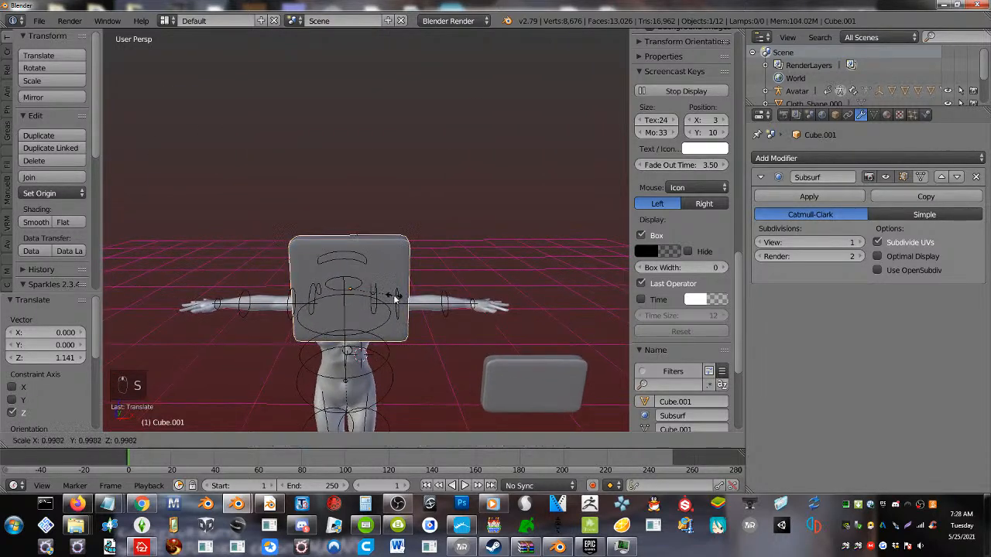
left_click(386, 295)
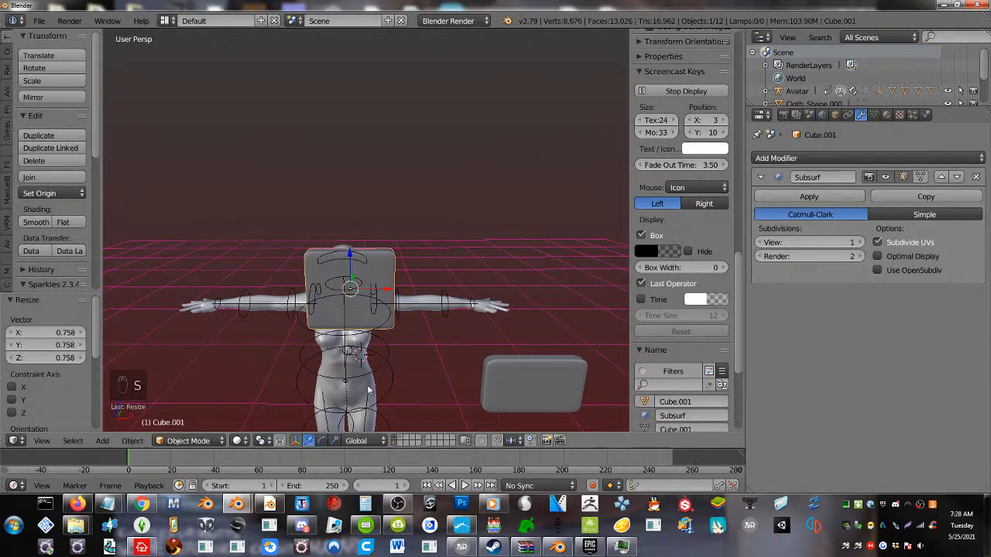
Widen the slab along X by about 1.324 and scale it uniformly by about 0.871
key("s")
key("x")
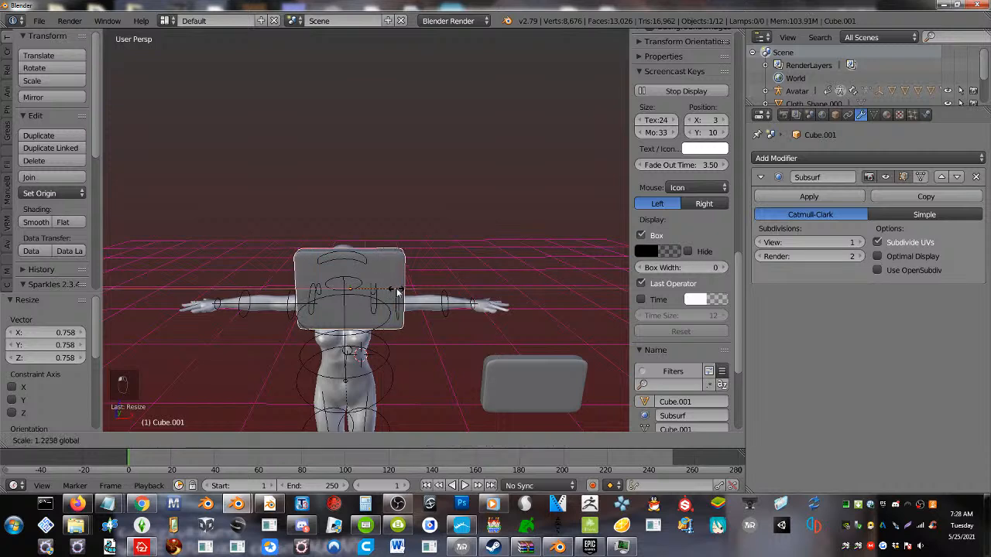
left_click(418, 305)
key("s")
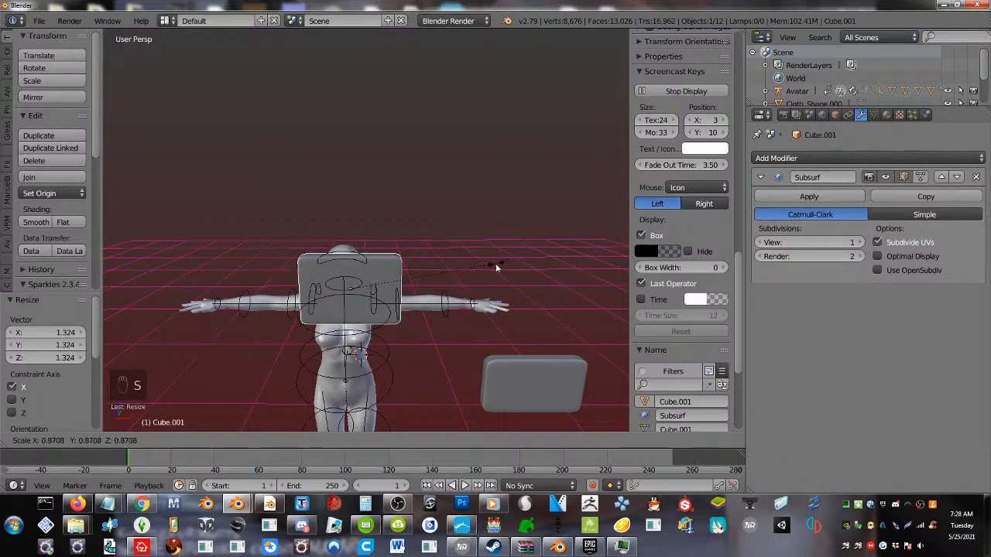
left_click(496, 263)
Keep Object Mode, move the slab to a separate layer and display only that layer
left_click(168, 440)
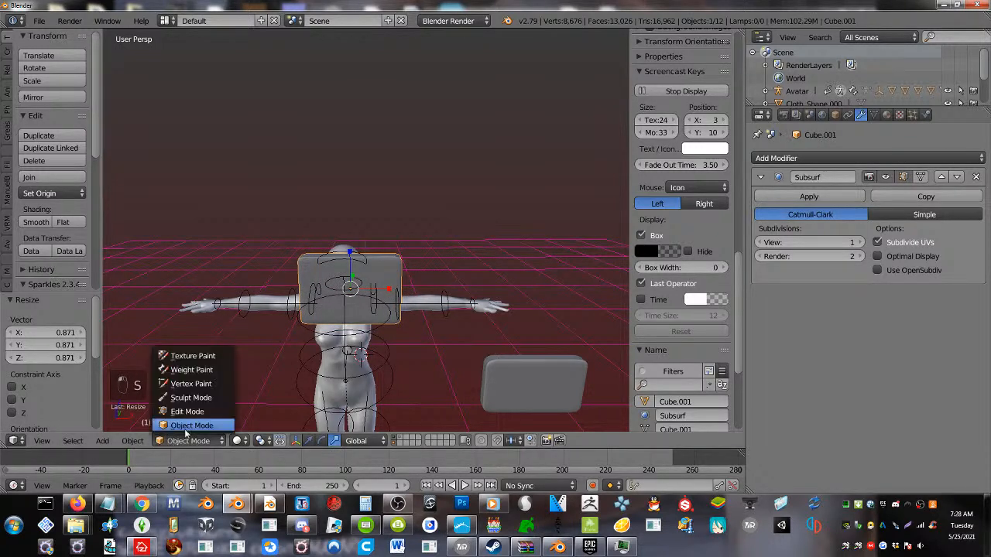
left_click(187, 426)
key("m")
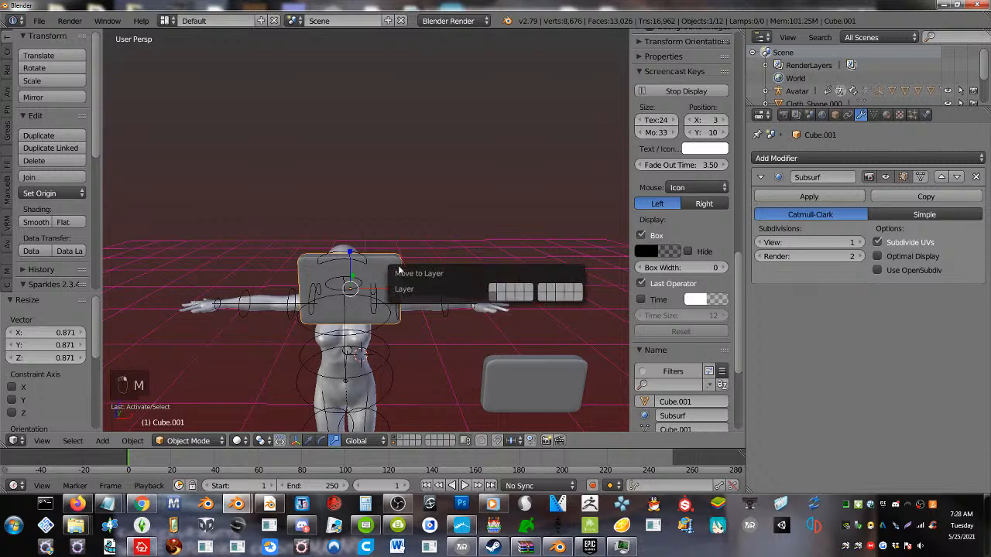
left_click(542, 288)
left_click(429, 437)
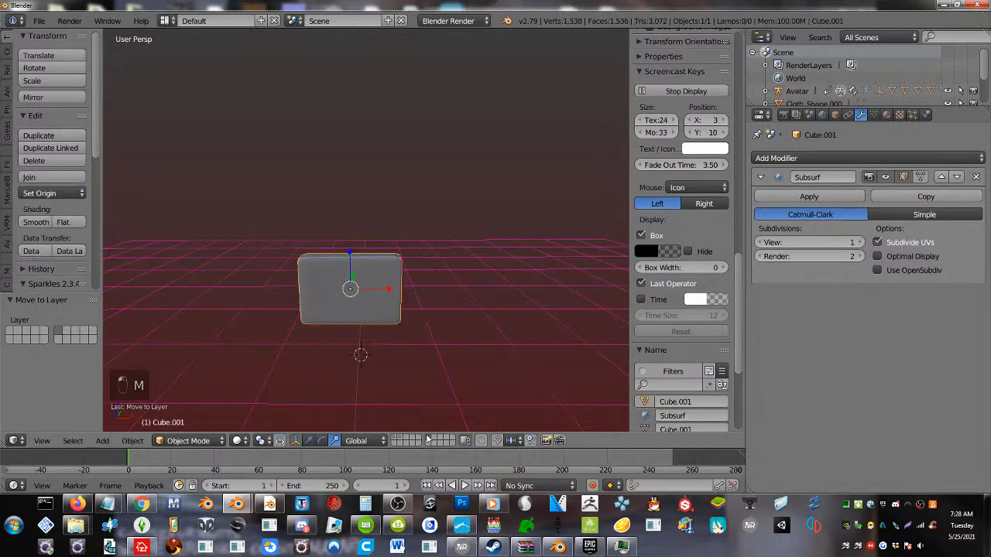
Export the selected slab to the Desktop as untitled.obj
left_click(38, 21)
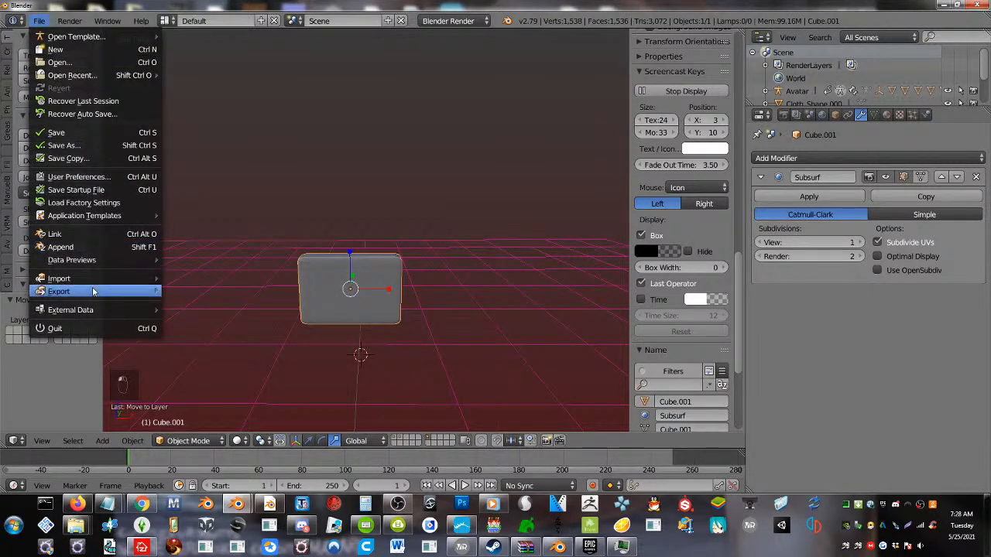
mouse_move(95, 292)
left_click(240, 32)
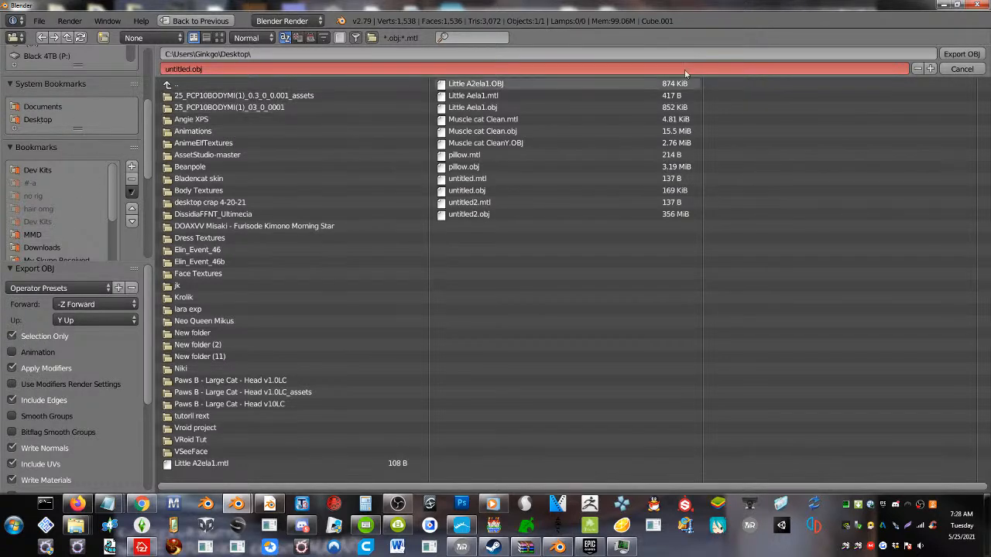
left_click(960, 54)
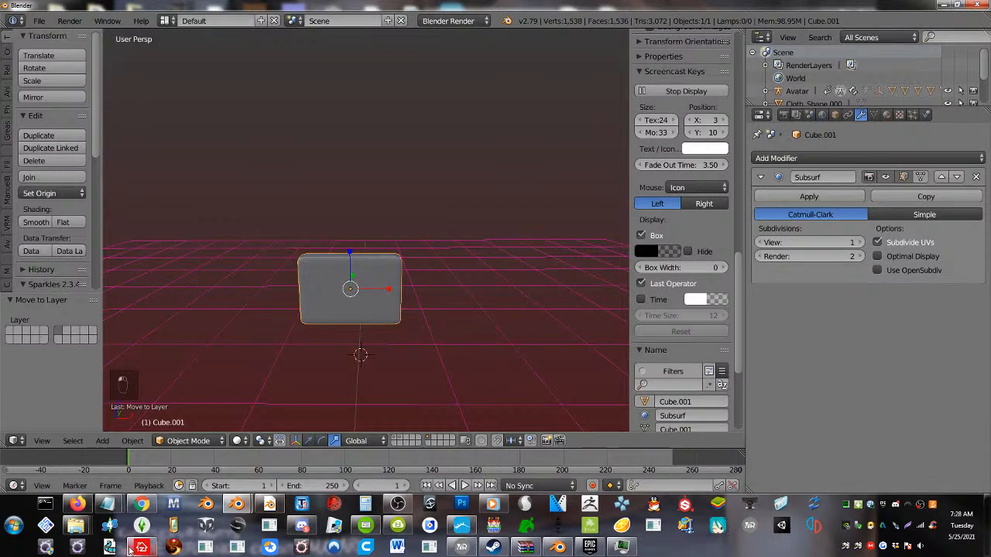
Minimize Blender, switch to the YouTube Studio page in Firefox and move its window so the live chat sits beside Discord
left_click(944, 5)
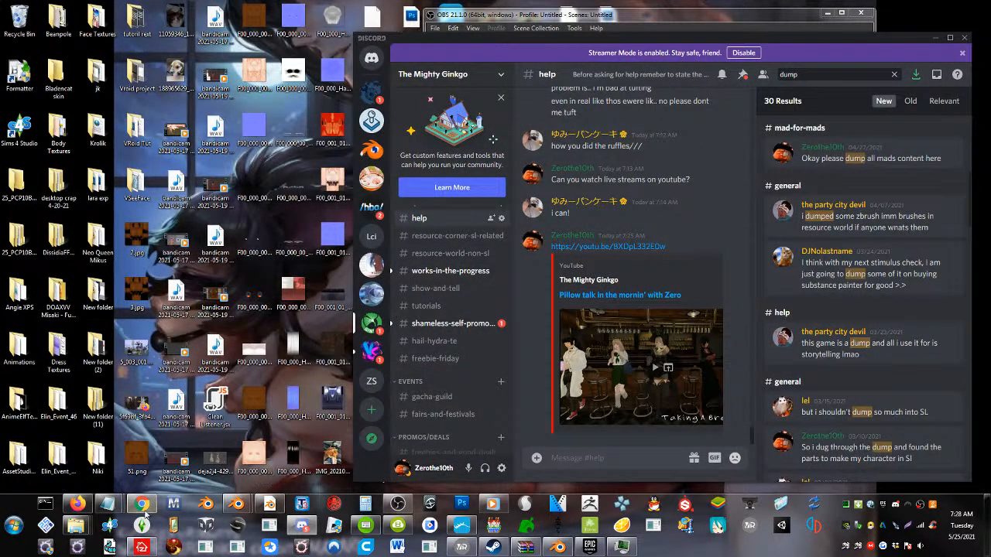
left_click(78, 504)
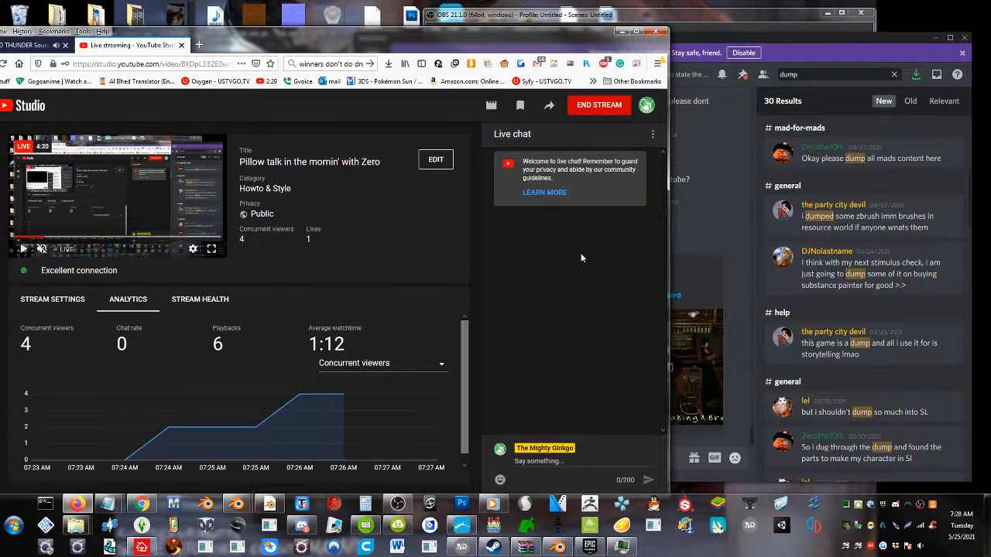
left_click_drag(398, 40, 45, 48)
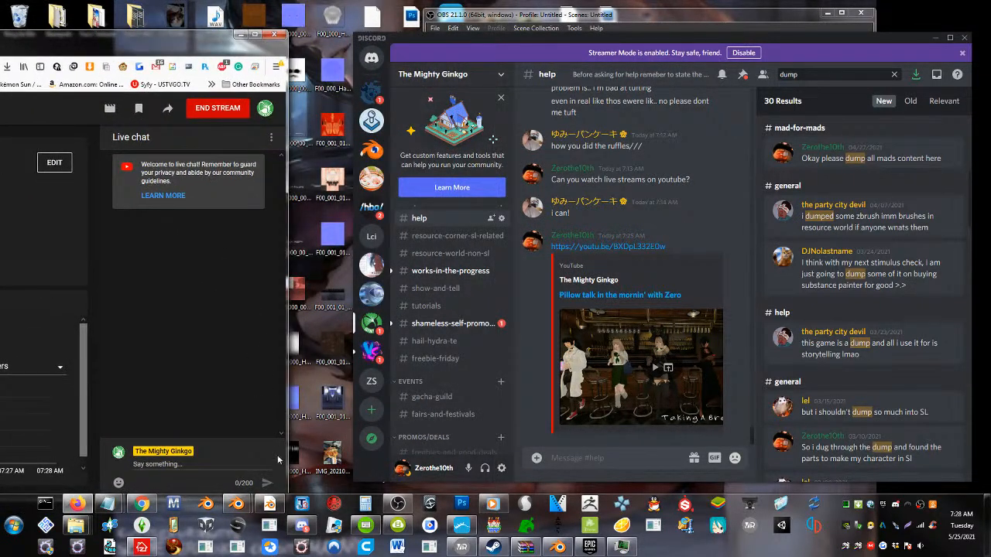
Minimize the Discord, OBS and 4K Video Downloader windows to clear the desktop
left_click(302, 527)
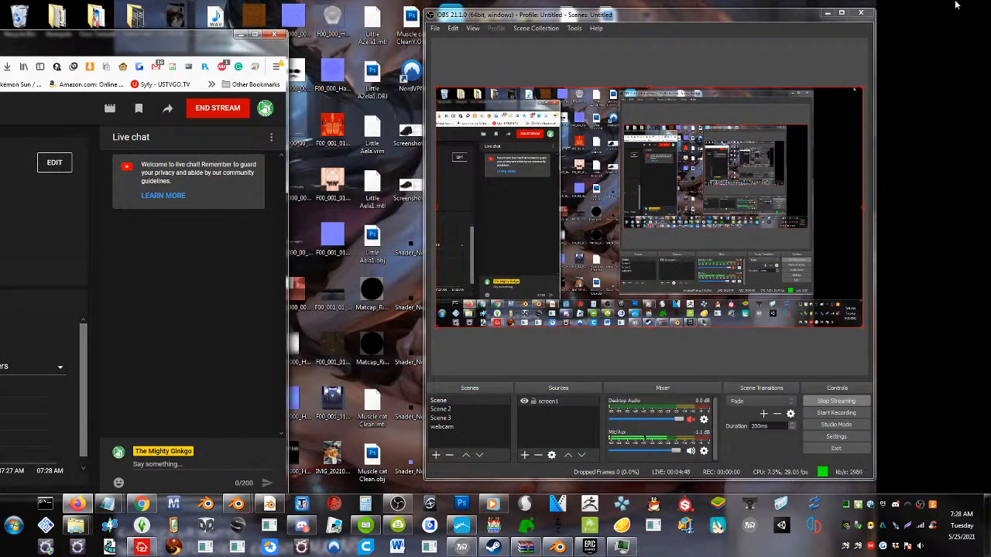
left_click(827, 13)
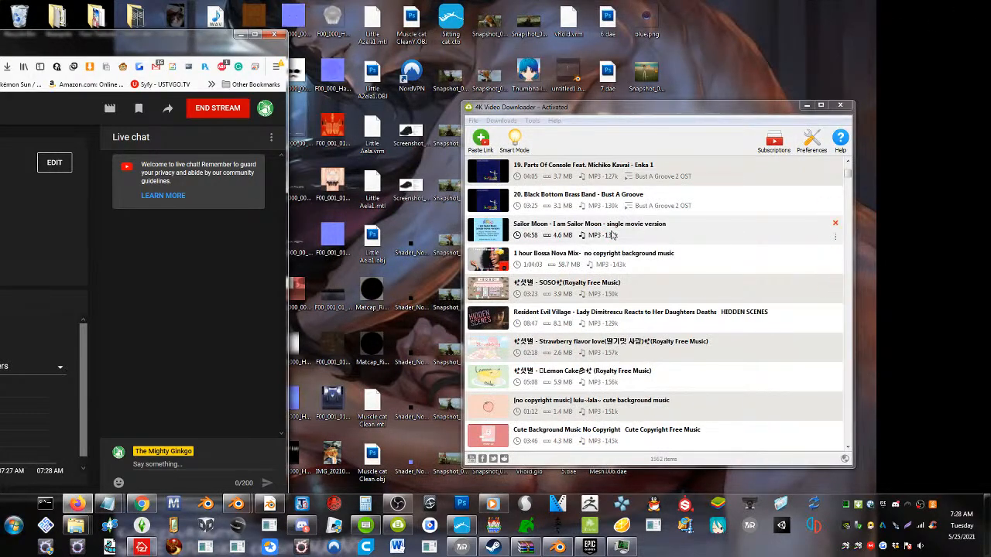
left_click(809, 105)
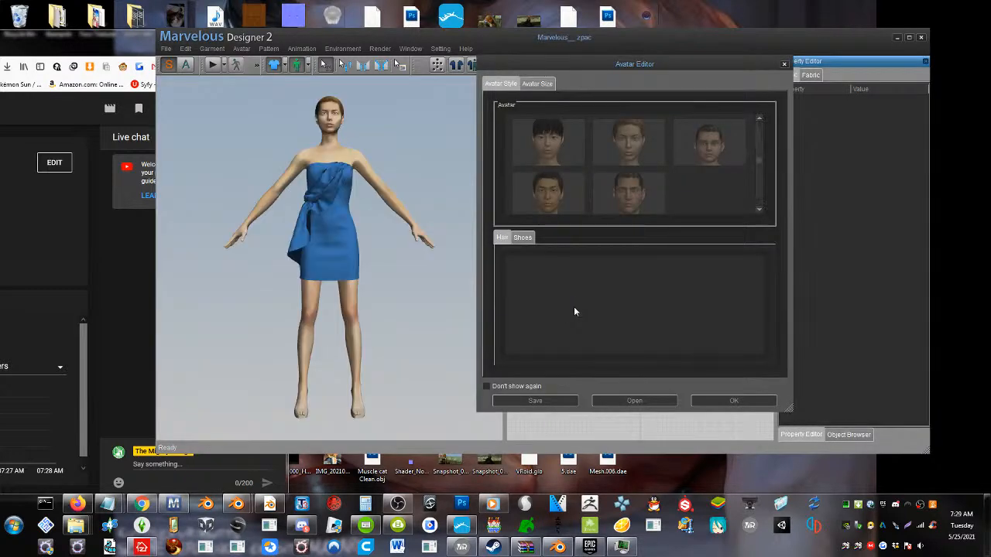
In Marvelous Designer 2, dismiss the Avatar Editor, remove the default avatar and start a new empty project
left_click(783, 65)
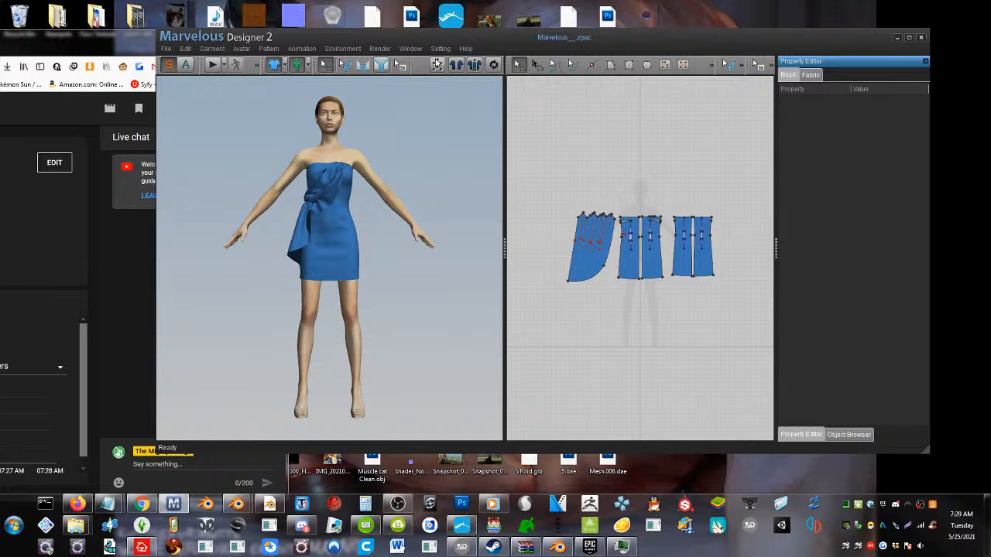
left_click(241, 49)
left_click(255, 77)
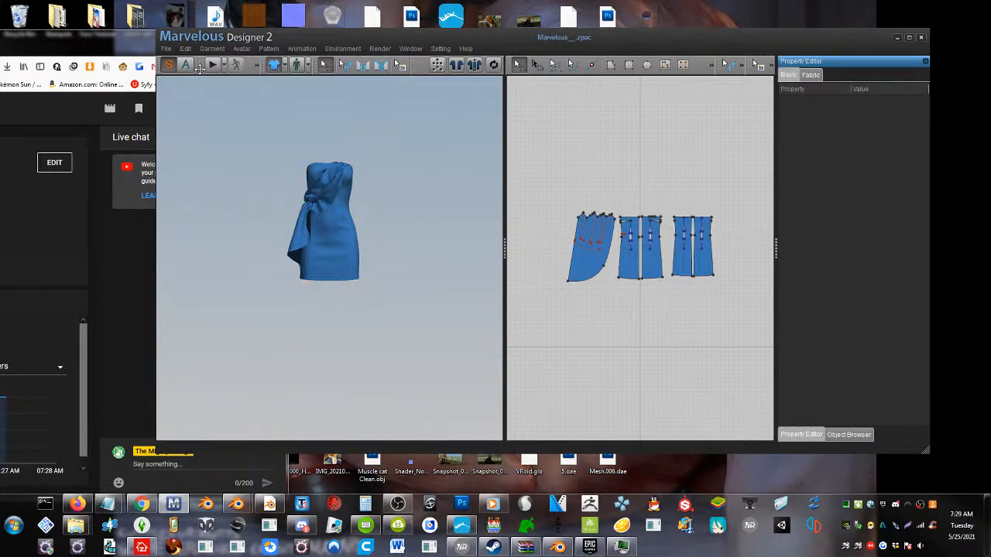
left_click(166, 48)
left_click(178, 62)
Load untitled.obj from the Desktop as an OBJ avatar with the file unit set to m
left_click(166, 49)
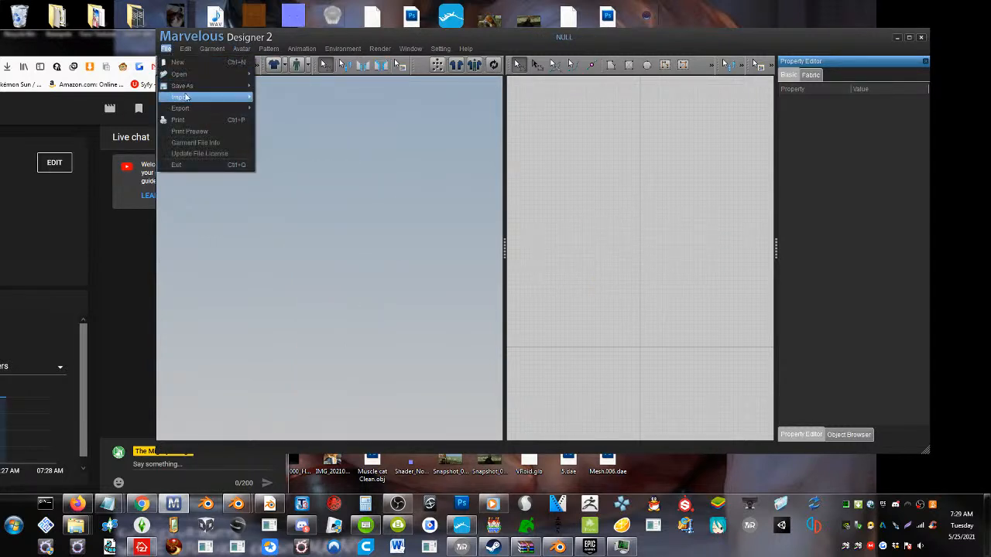
mouse_move(197, 76)
left_click(325, 130)
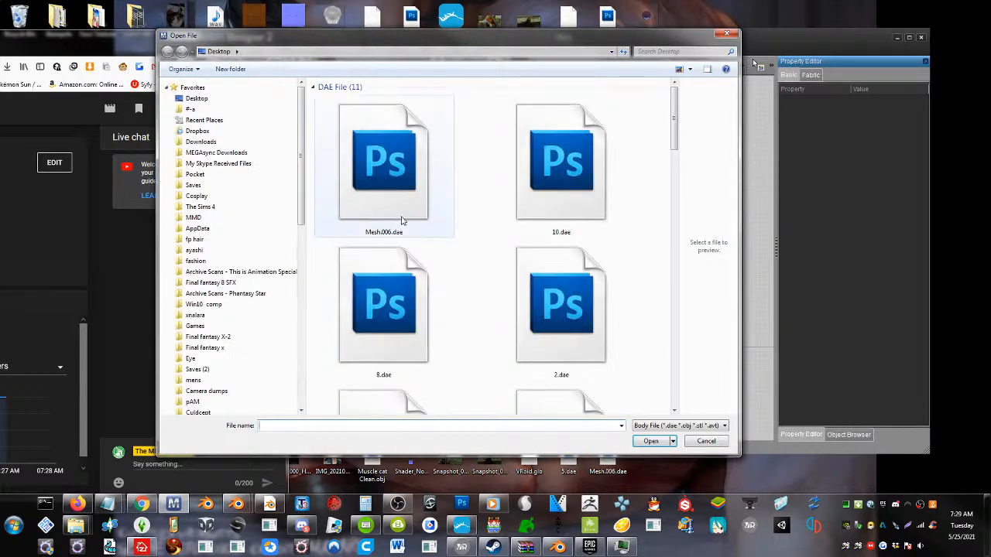
left_click(393, 186)
left_click(314, 88)
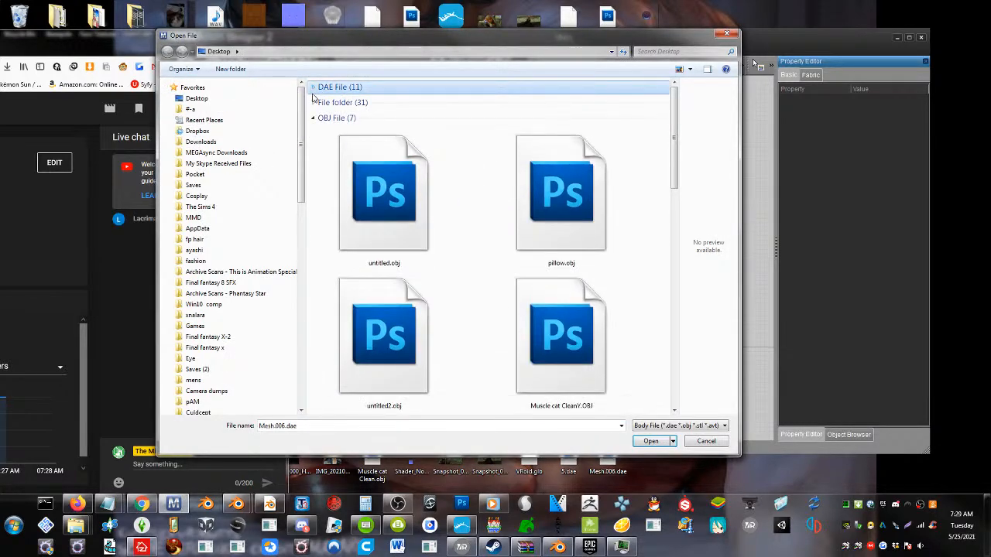
left_click_drag(340, 44, 479, 42)
left_click(71, 187)
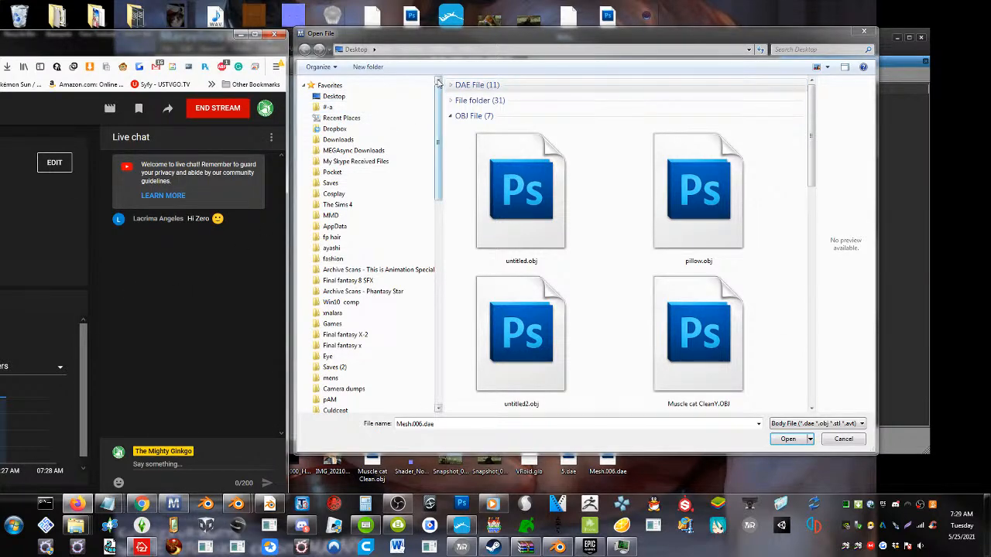
left_click_drag(416, 38, 466, 41)
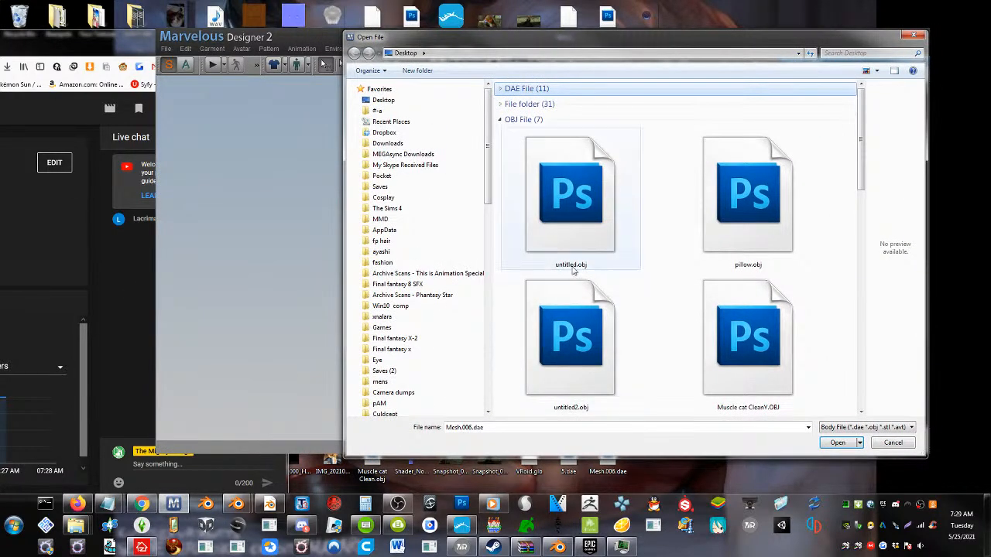
double_click(534, 190)
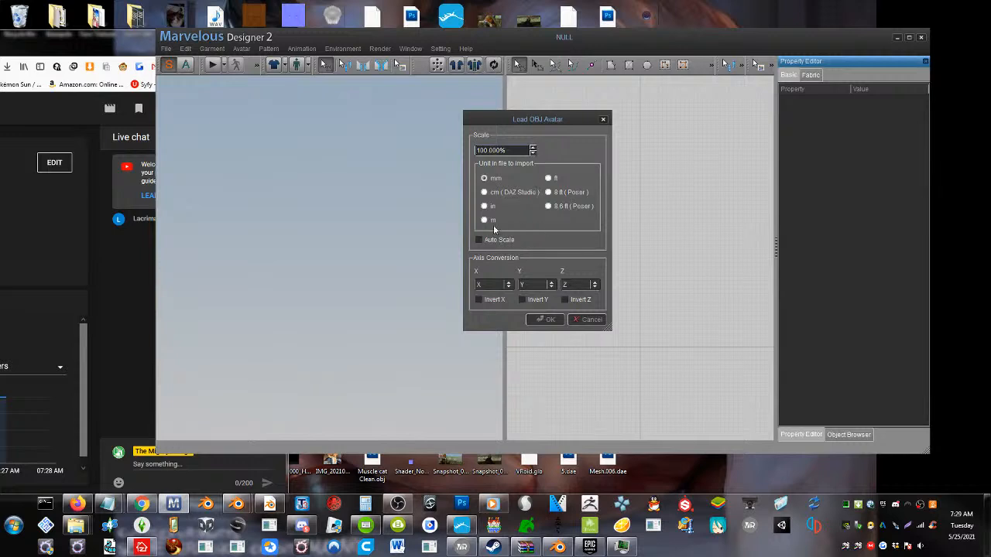
left_click(485, 220)
left_click(544, 319)
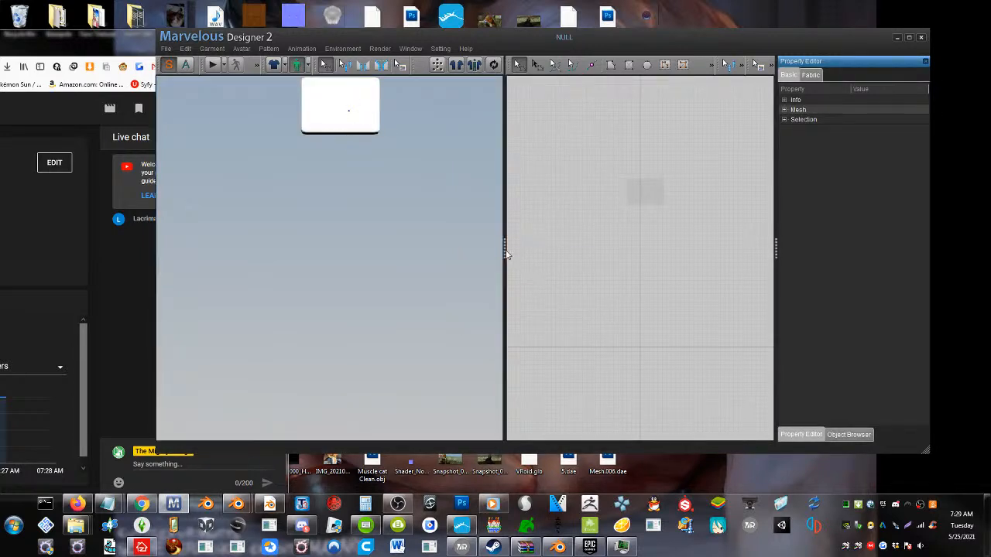
Widen the 2D pattern area and frame the imported slab at close range in the 3D view
left_click_drag(504, 249, 452, 249)
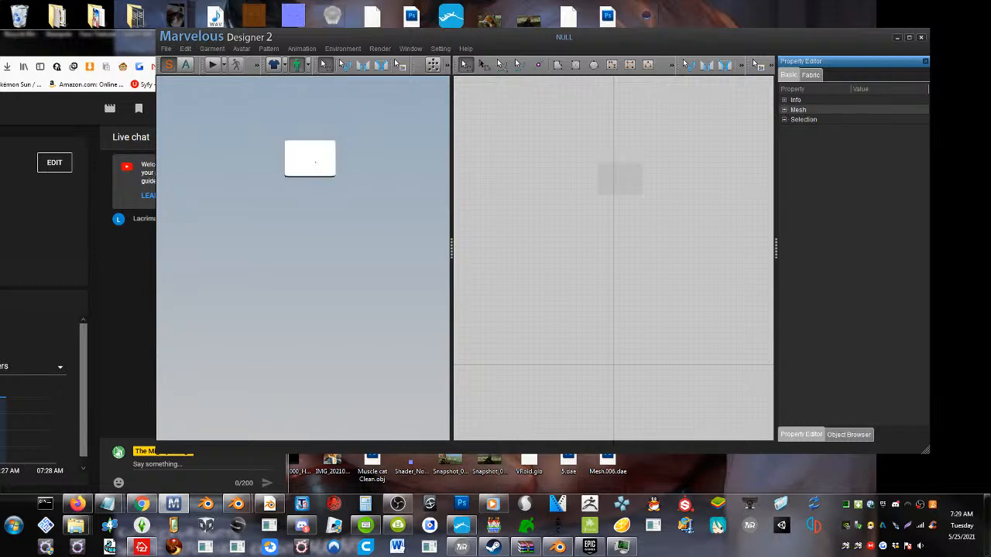
scroll(422, 239, "up", 7)
middle_click_drag(393, 193, 365, 264)
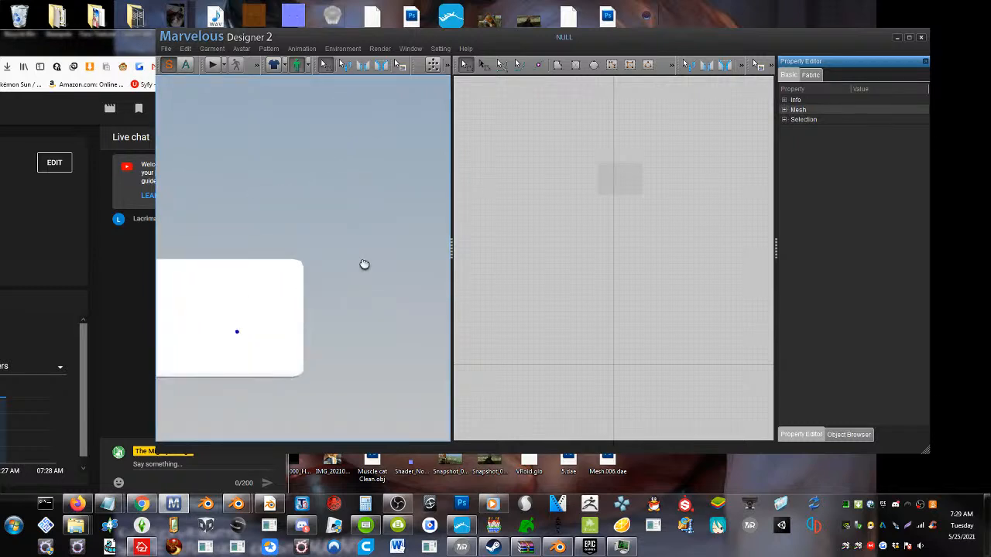
mouse_move(284, 290)
right_mouse_down()
mouse_move(284, 316)
mouse_move(288, 293)
right_mouse_up()
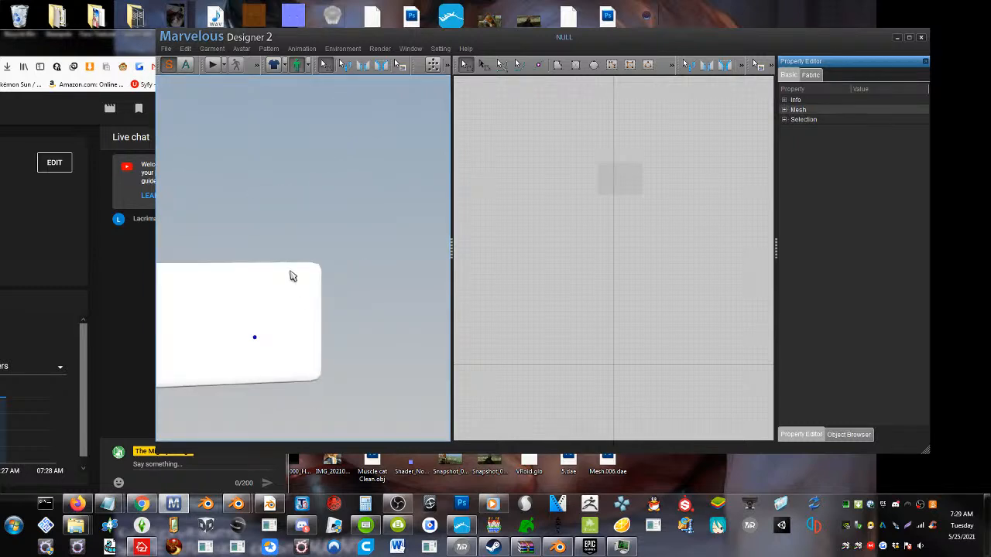
scroll(293, 276, "up", 2)
scroll(292, 275, "down", 2)
middle_click_drag(251, 282, 291, 270)
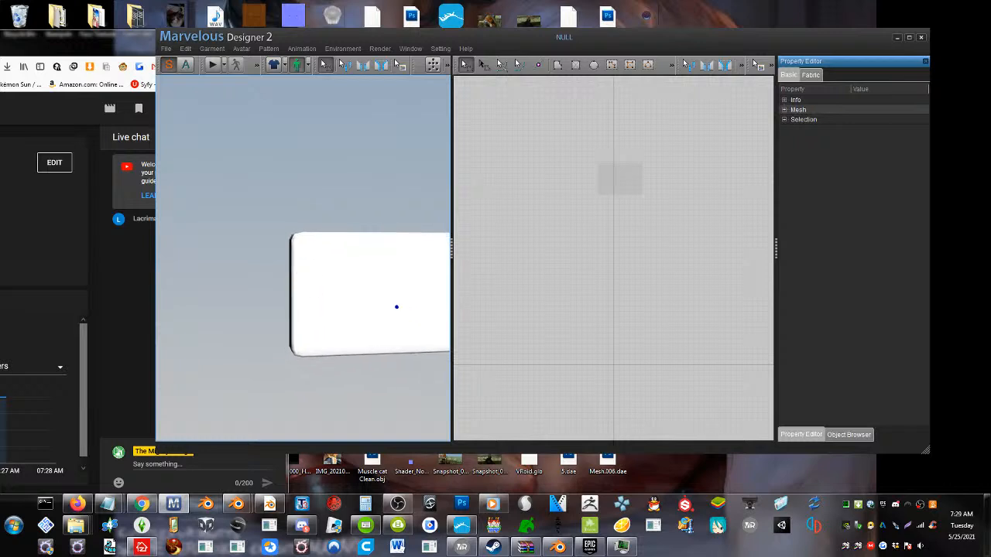
mouse_move(299, 301)
right_mouse_down()
mouse_move(287, 294)
mouse_move(284, 310)
right_mouse_up()
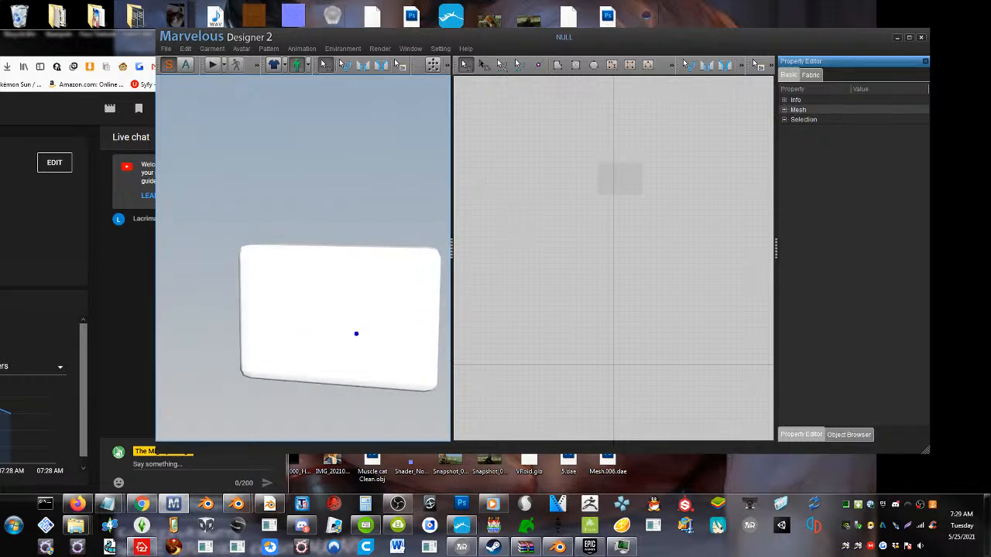
Draw a rectangular pattern around the slab's silhouette, with a perimeter of about 1792 mm, and paste a copy just above it
scroll(591, 166, "up", 5)
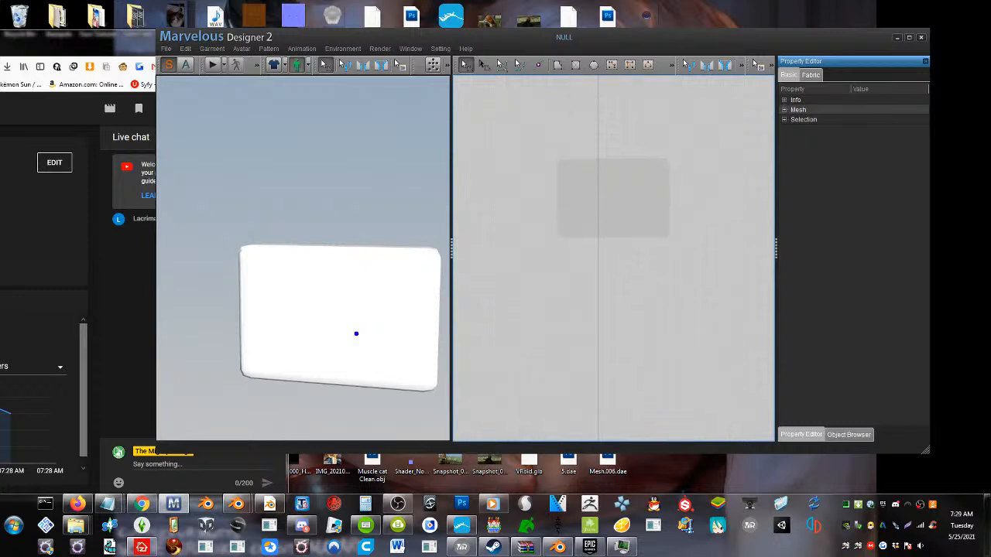
middle_click_drag(568, 284, 563, 322)
left_click(574, 65)
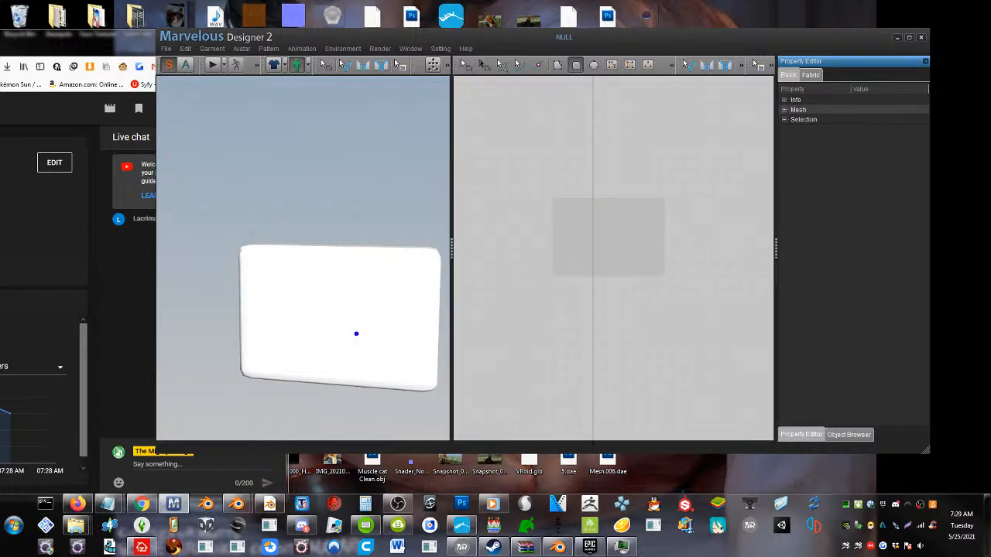
left_click_drag(532, 188, 682, 280)
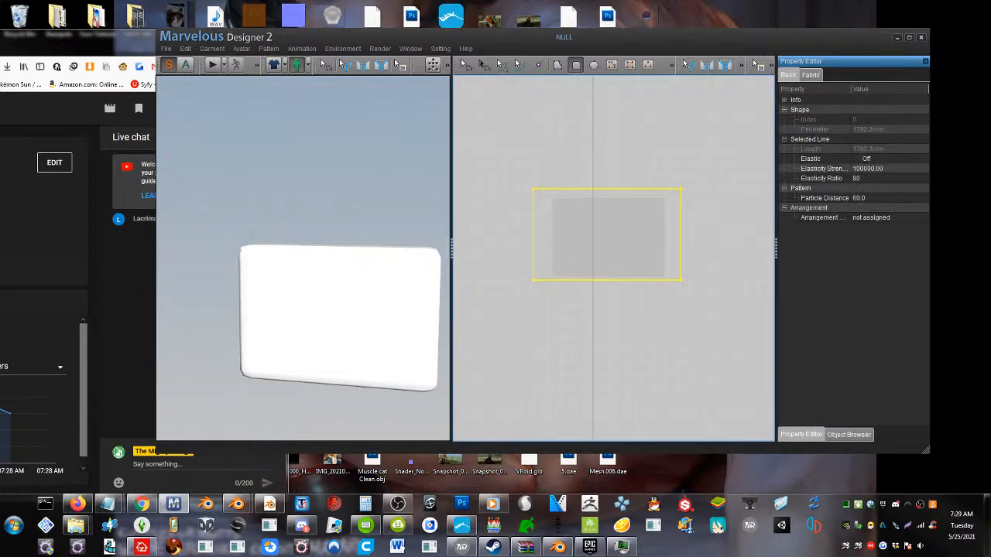
key("ctrl+v")
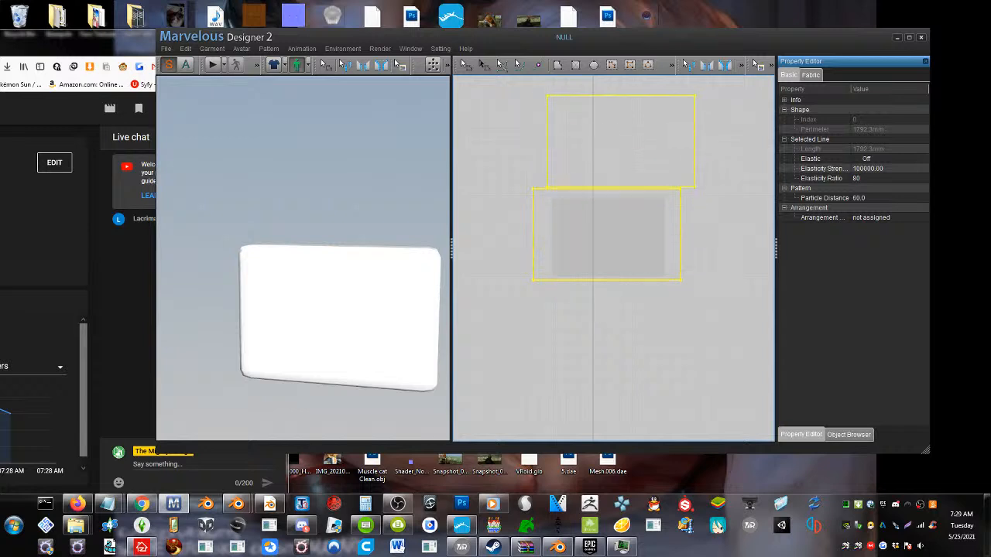
left_click(613, 134)
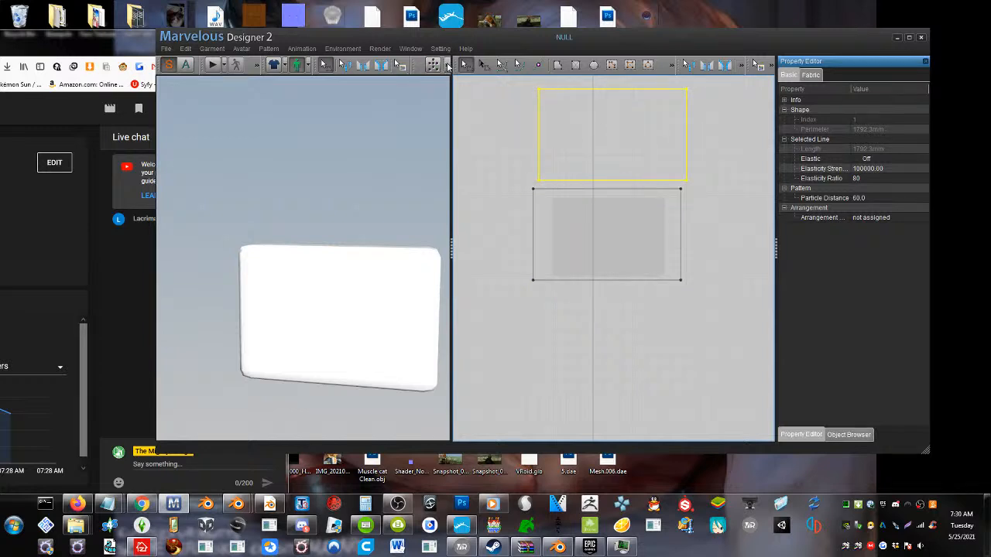
Synchronize both rectangular patterns into the 3D view and lower the copied one until it stands alongside the slab
left_click(449, 66)
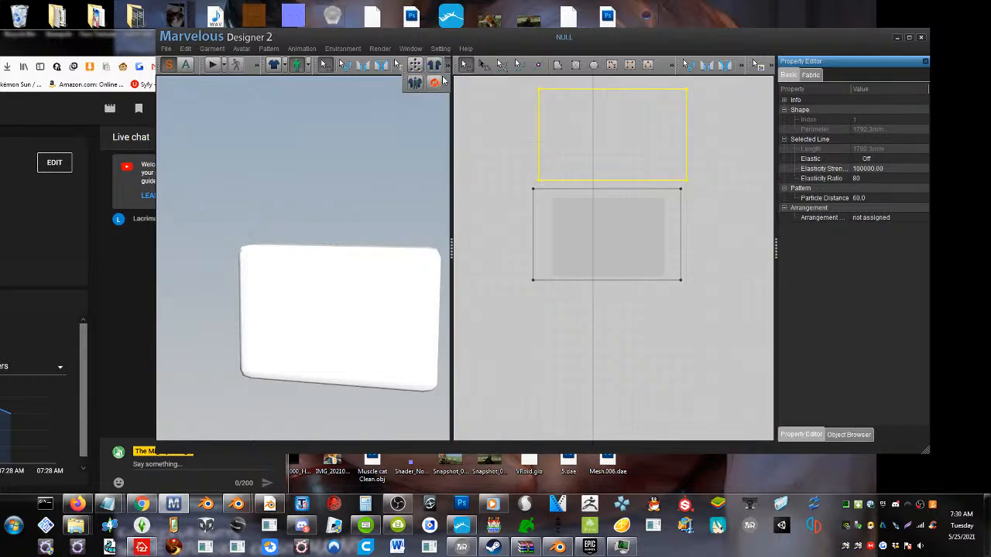
left_click(443, 82)
left_click(296, 230)
right_click_drag(296, 230, 193, 233)
left_click_drag(260, 316, 174, 328)
left_click(267, 211)
left_click_drag(262, 143, 273, 333)
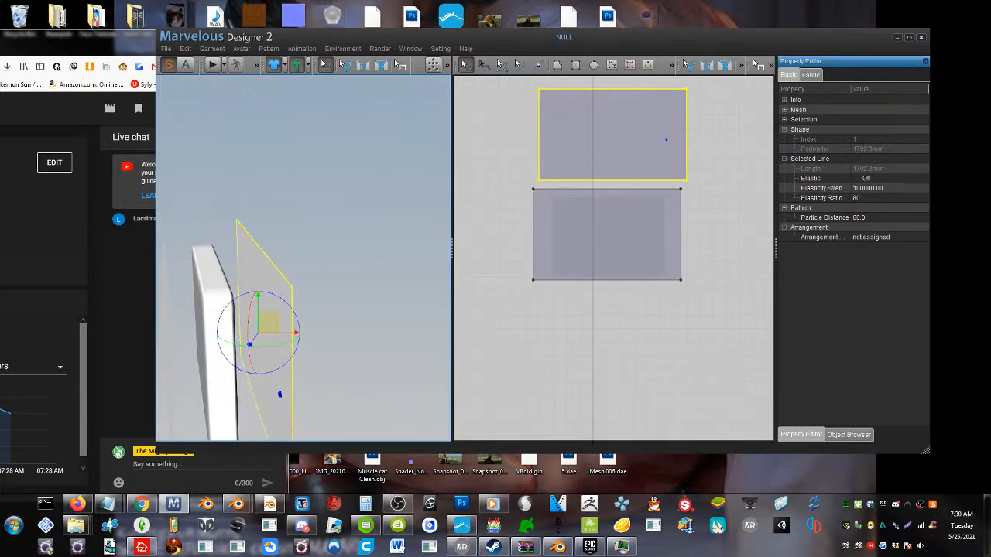
Flip the copied pattern horizontally in the 3D view so its outer face points away from the slab
right_click(268, 275)
left_click(298, 284)
right_click_drag(282, 279, 322, 278)
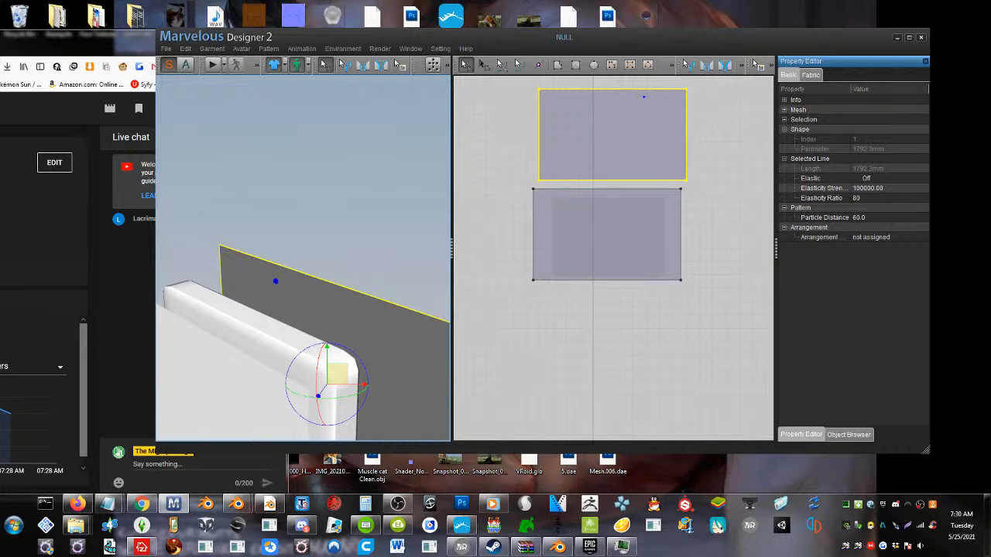
Sew the upper long edges of the two patterns together without crossing the seam in 3D
left_click(363, 64)
left_click(212, 339)
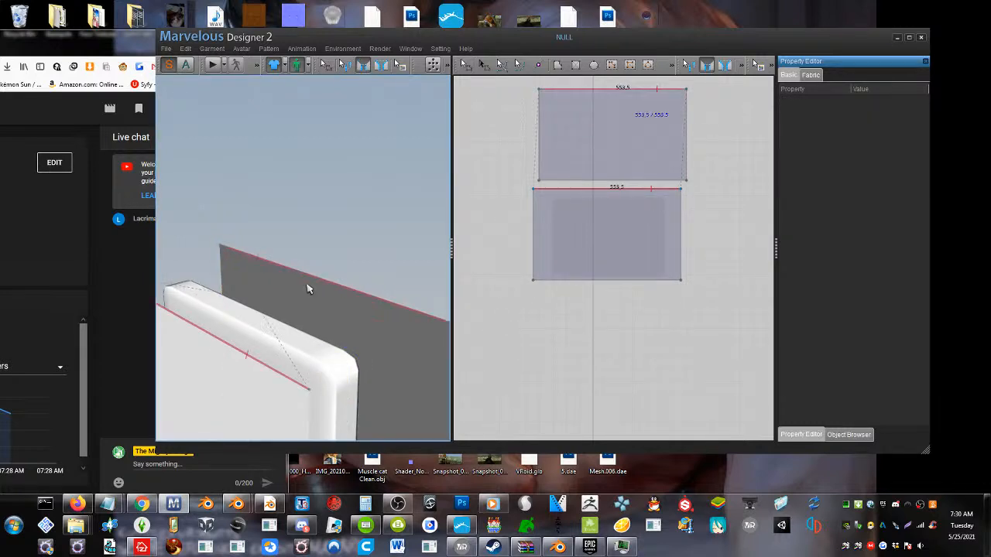
left_click(308, 289)
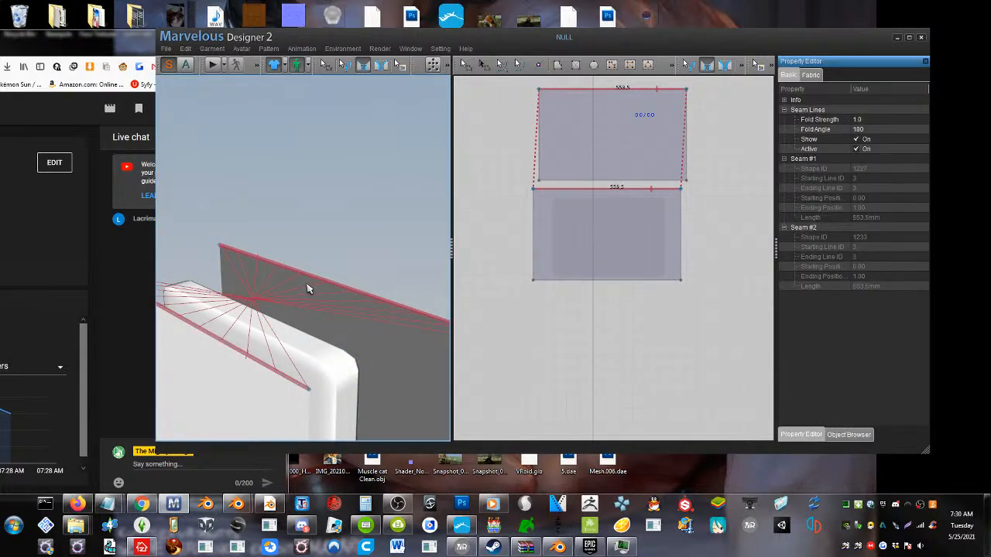
left_click(218, 352)
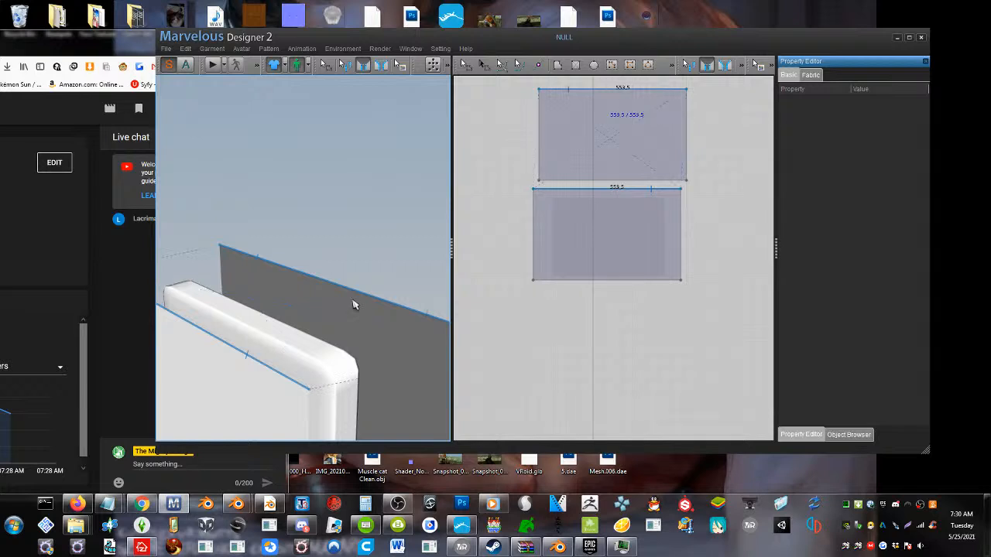
left_click(352, 304)
Sew both pairs of short side edges between the front and back patterns
scroll(350, 300, "down", 3)
right_click_drag(342, 320, 339, 298)
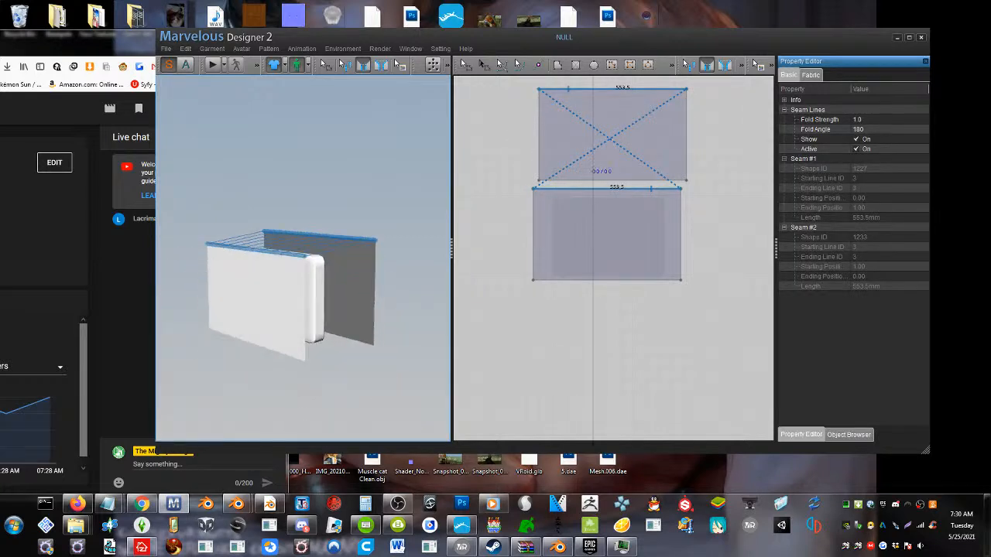
left_click(304, 312)
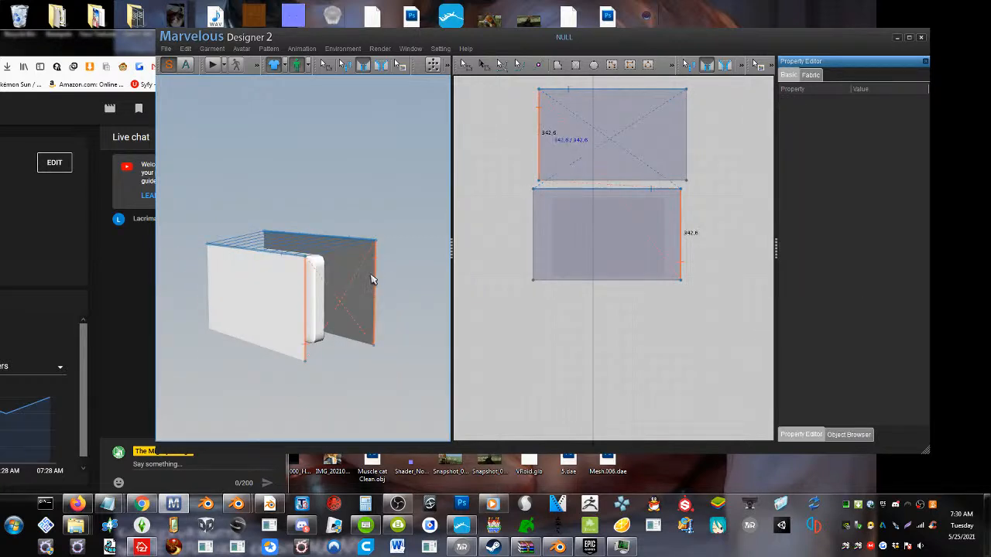
left_click(374, 302)
right_click_drag(374, 302, 458, 283)
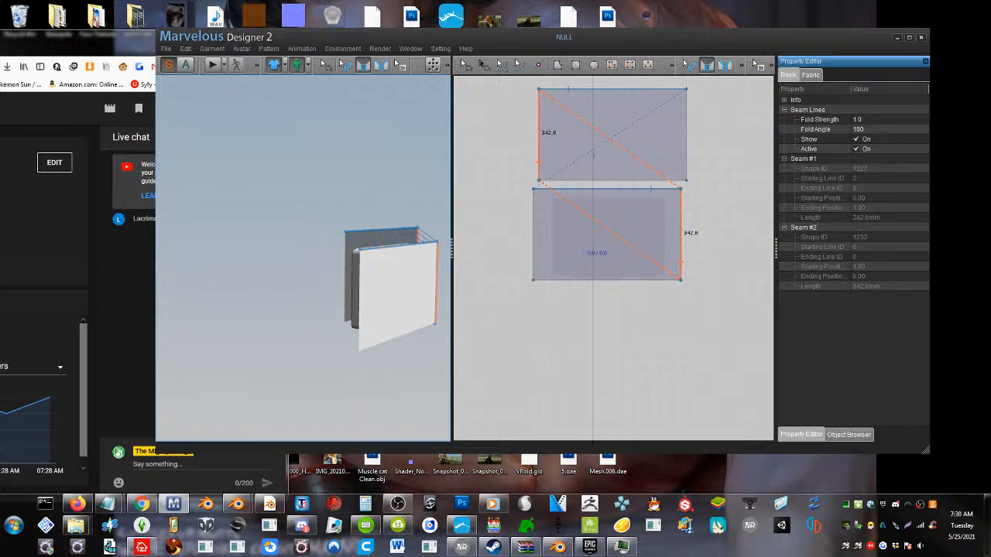
left_click(360, 303)
left_click(346, 268)
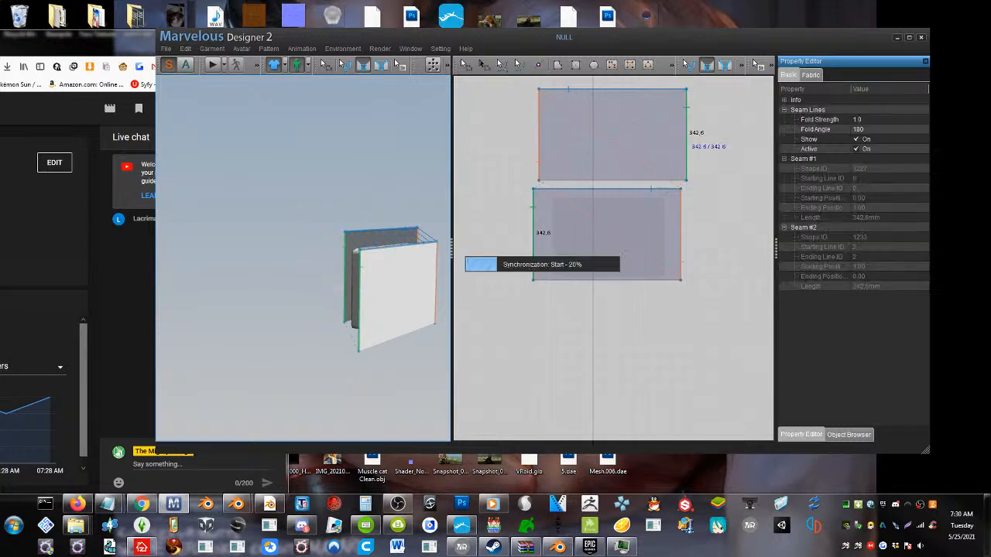
Sew the lower long edges of the front and back patterns together to close the pillow around the slab
right_click_drag(348, 271, 264, 261)
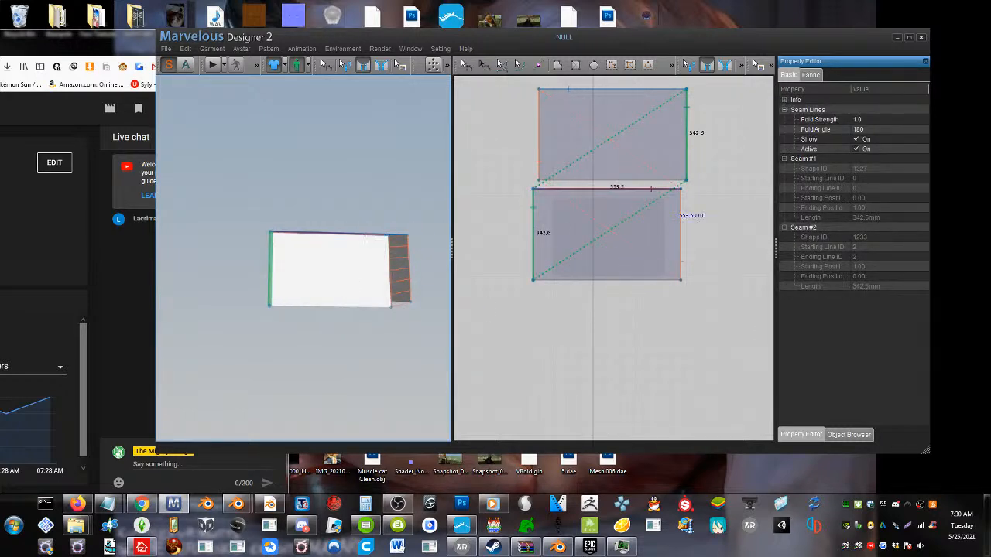
left_click(463, 65)
left_click(370, 252)
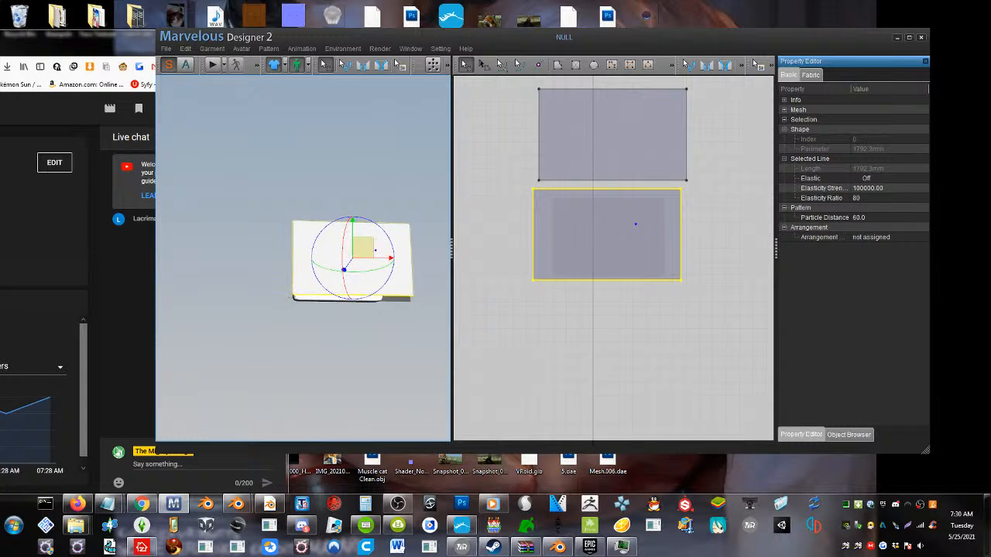
scroll(349, 327, "up", 5)
middle_click_drag(376, 344, 336, 291)
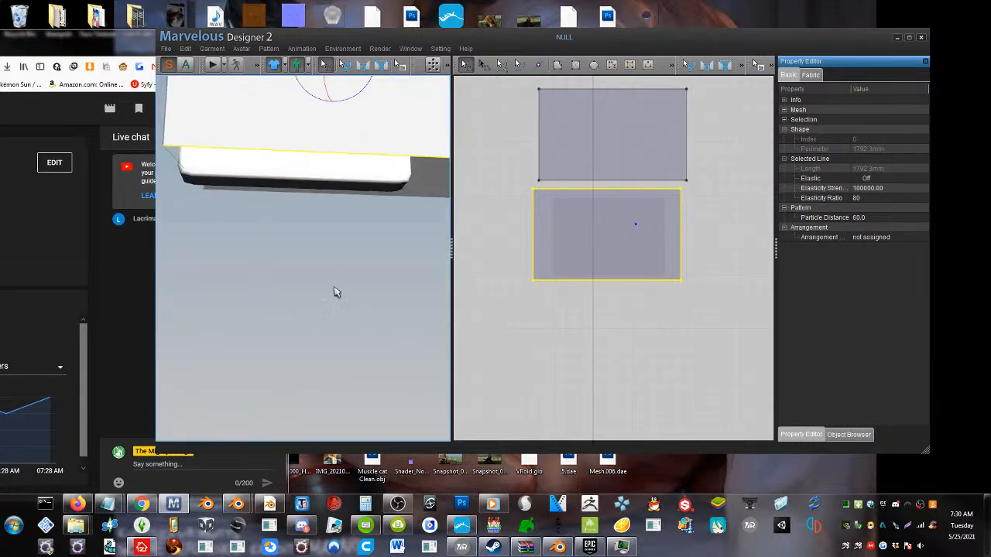
left_click(363, 66)
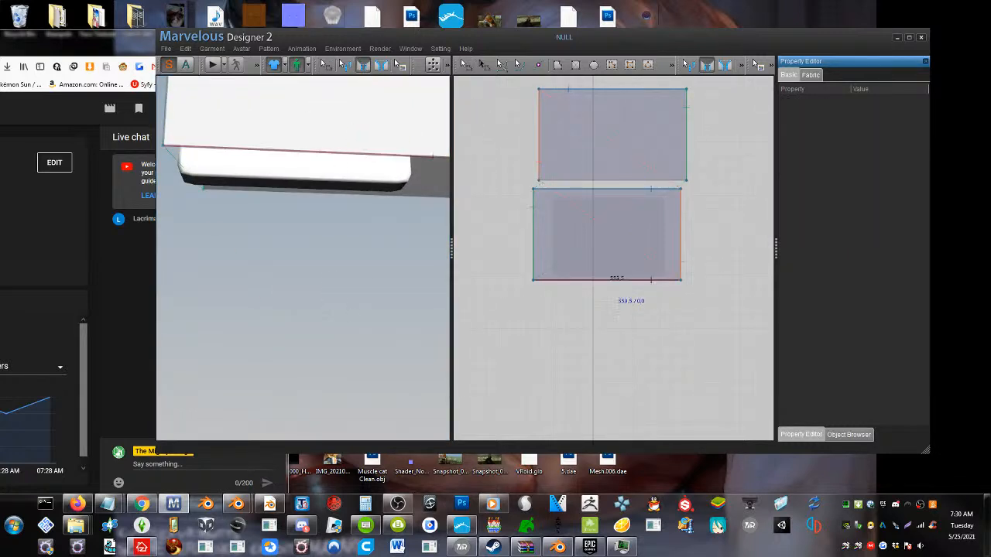
left_click(365, 198)
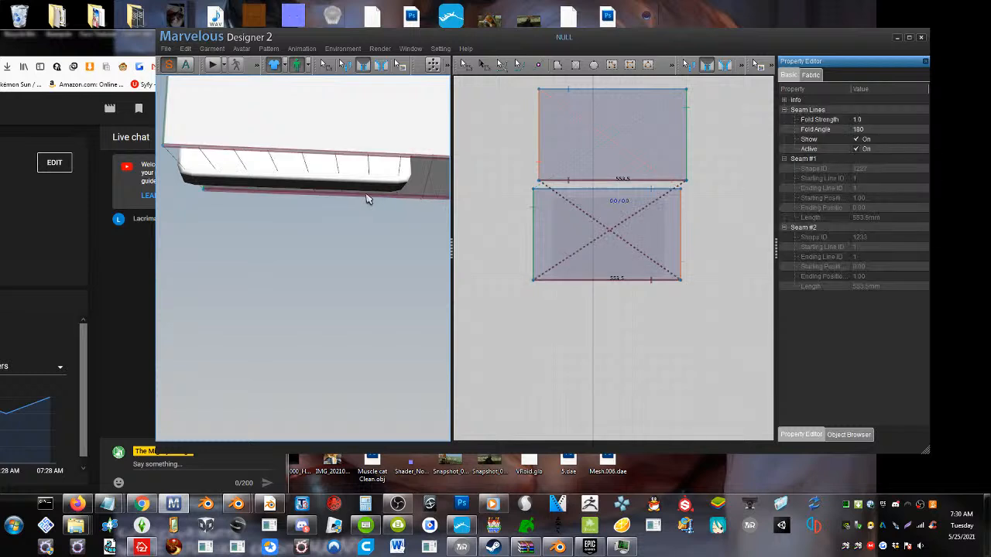
Start the simulation and pull the pillow's corners outward on one short side to straighten the cloth
left_click(213, 65)
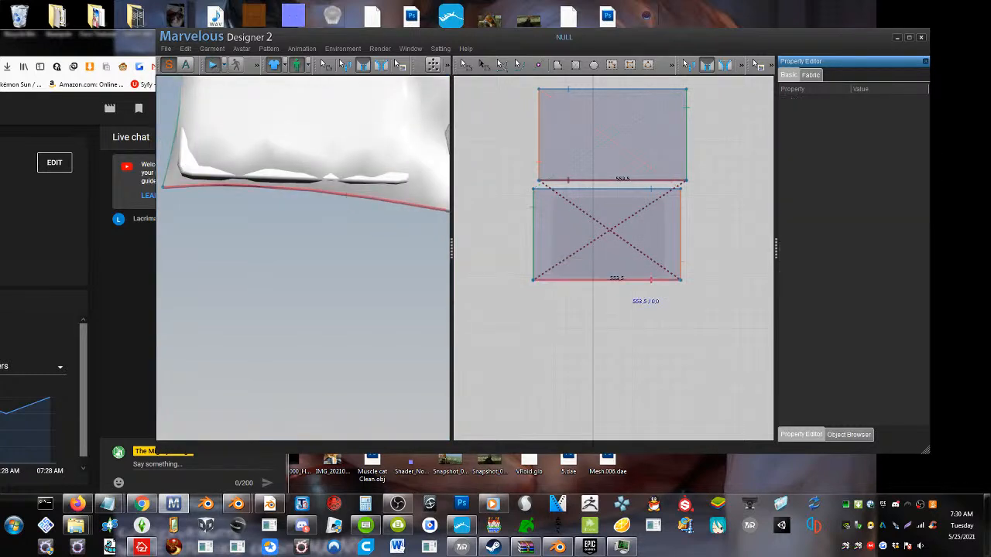
scroll(321, 221, "up", 6)
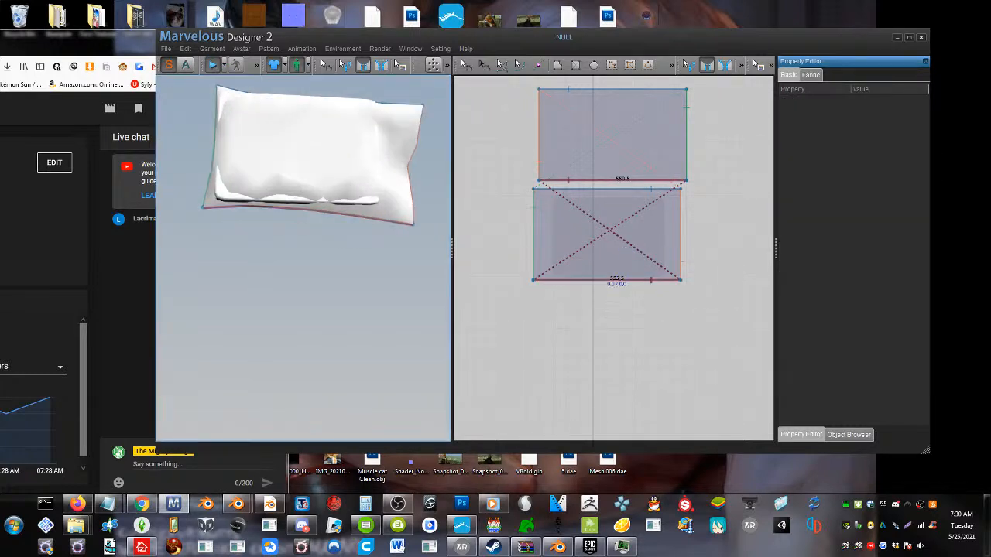
middle_click_drag(321, 221, 325, 355)
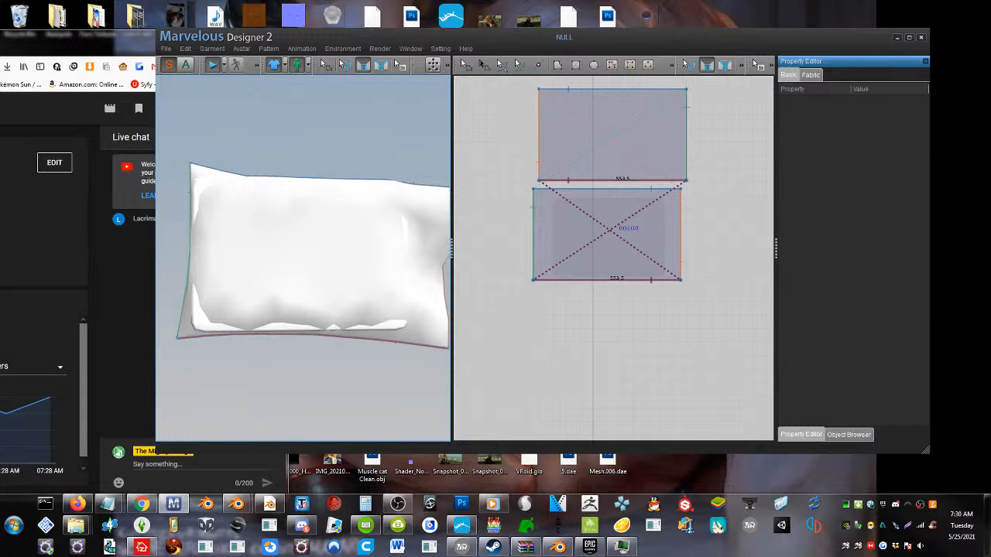
left_click(464, 68)
left_click_drag(196, 170, 65, 163)
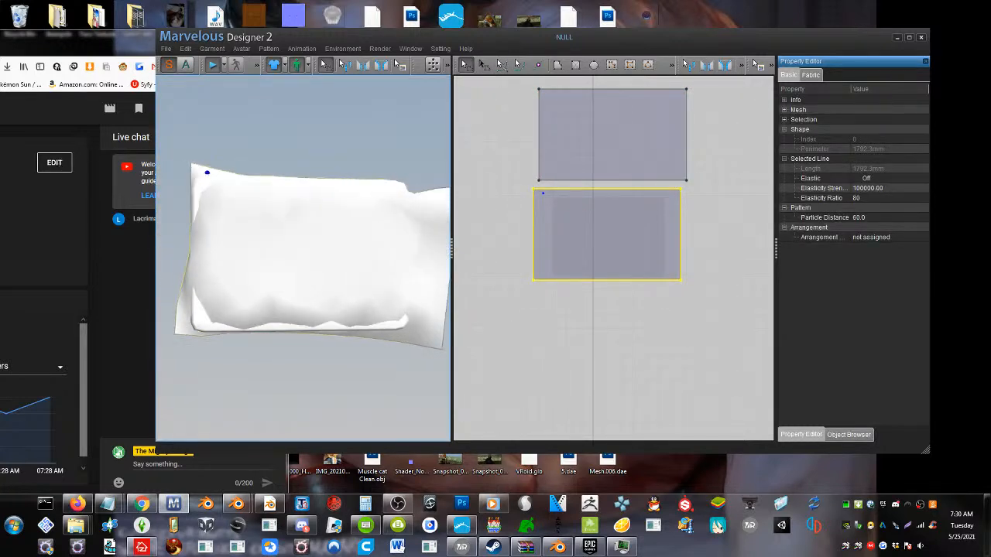
left_click_drag(177, 326, 117, 390)
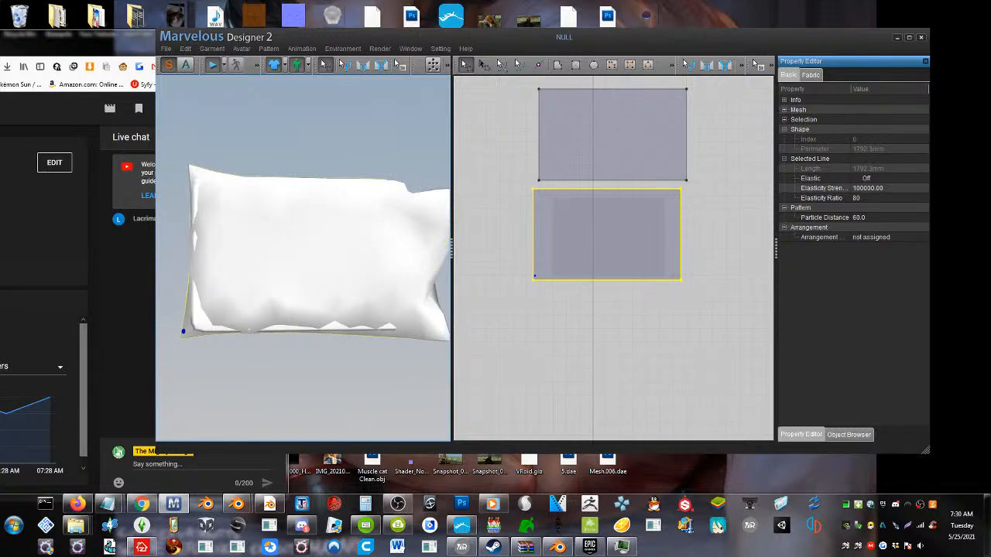
Set the particle distance of both patterns to 20
scroll(272, 292, "down", 3)
left_click(600, 178, "shift")
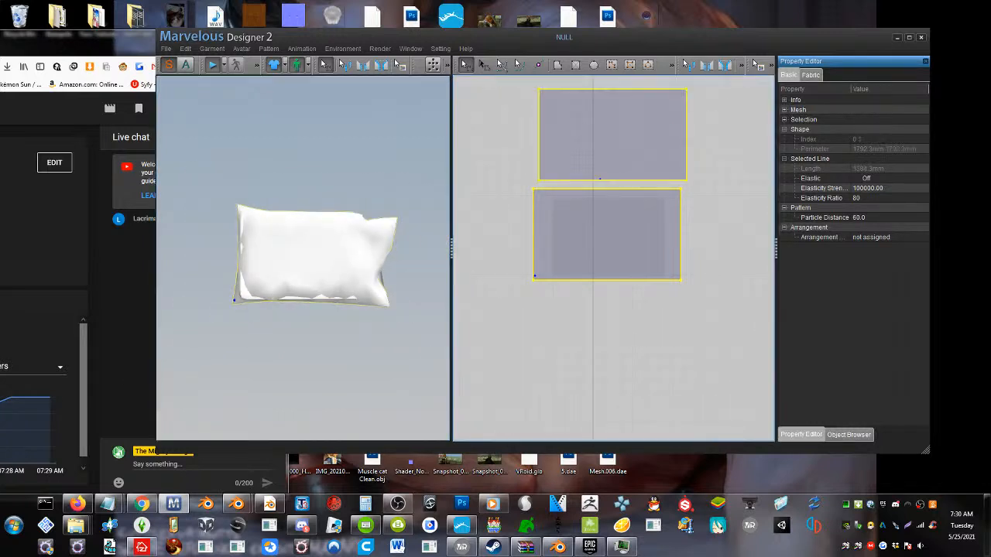
double_click(860, 218)
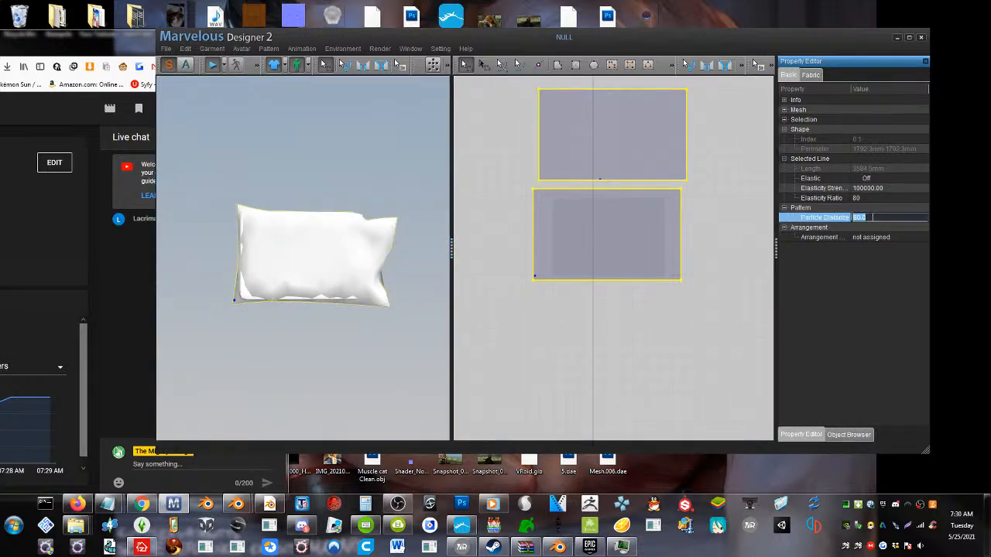
type("20")
key("Return")
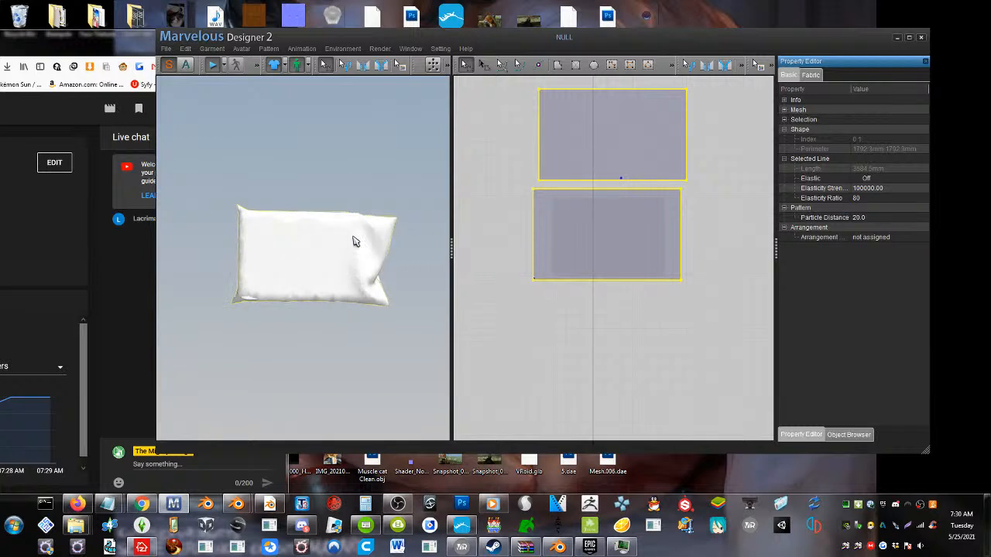
Tug the refined cloth at its corners and surface to center it around the slab
right_click_drag(277, 255, 264, 319)
mouse_move(239, 320)
left_mouse_down()
mouse_move(225, 354)
mouse_move(233, 329)
left_mouse_up()
left_click_drag(240, 210, 188, 214)
mouse_move(362, 236)
right_mouse_down()
mouse_move(325, 244)
mouse_move(375, 245)
right_mouse_up()
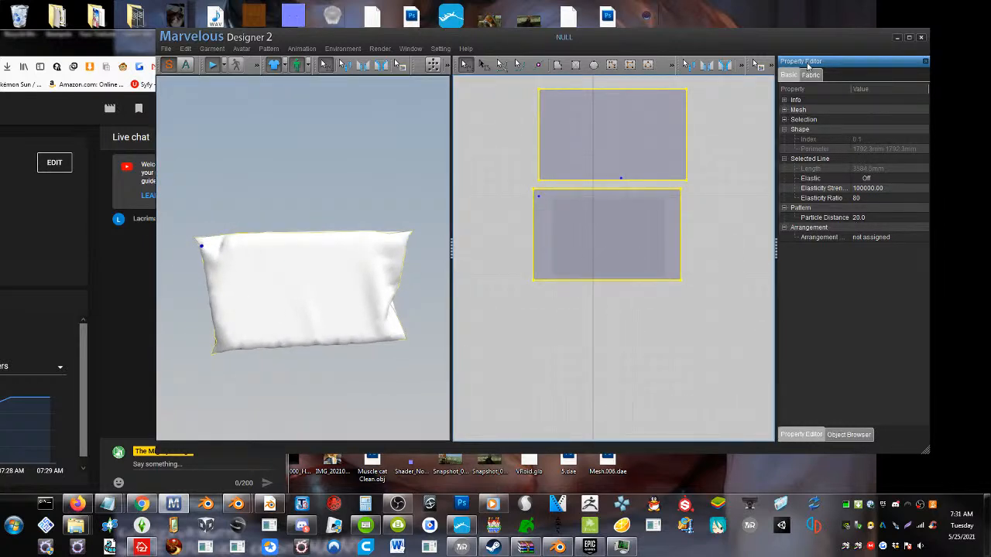
Inflate the pillow by setting the fabric pressure of both patterns to 100
left_click(810, 74)
scroll(868, 353, "down", 3)
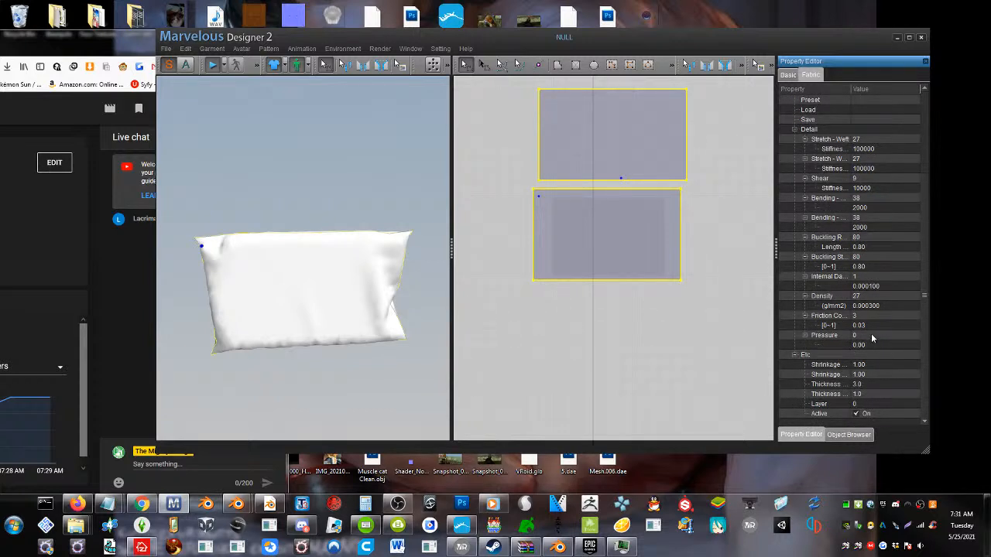
left_click(889, 337)
left_click_drag(898, 336, 940, 341)
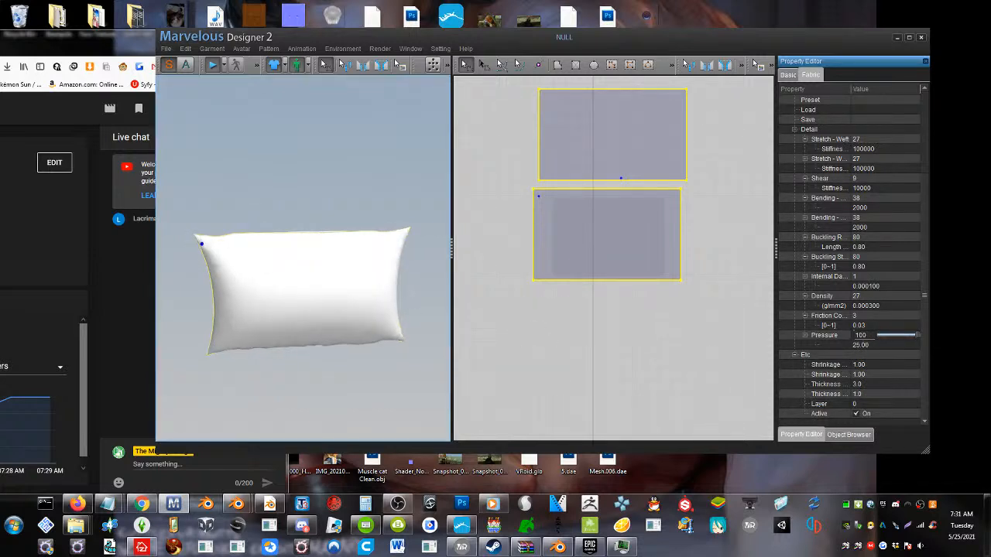
mouse_move(341, 325)
right_mouse_down()
mouse_move(197, 323)
mouse_move(364, 322)
mouse_move(209, 323)
mouse_move(305, 325)
mouse_move(348, 343)
right_mouse_up()
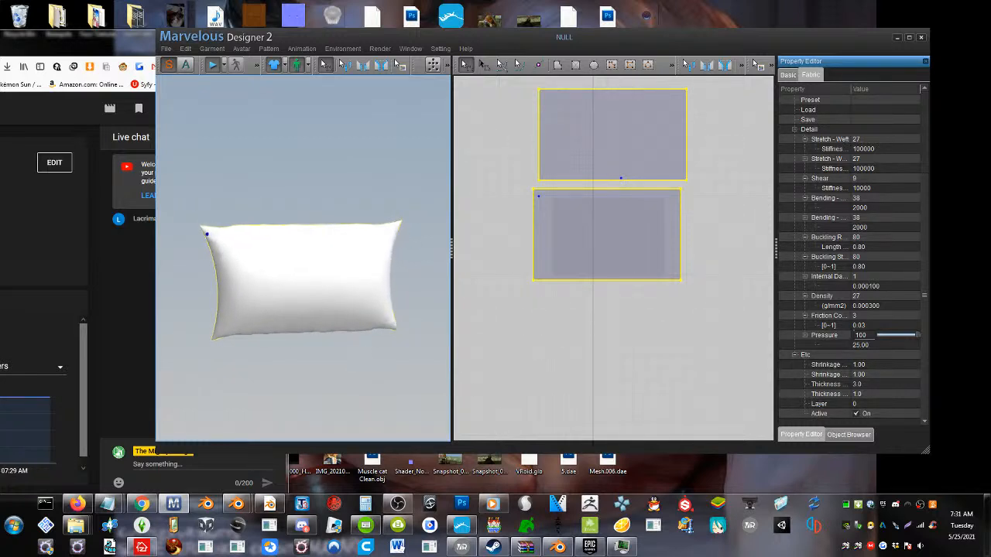
Start a new file without saving the finished plain pillow
left_click(590, 221)
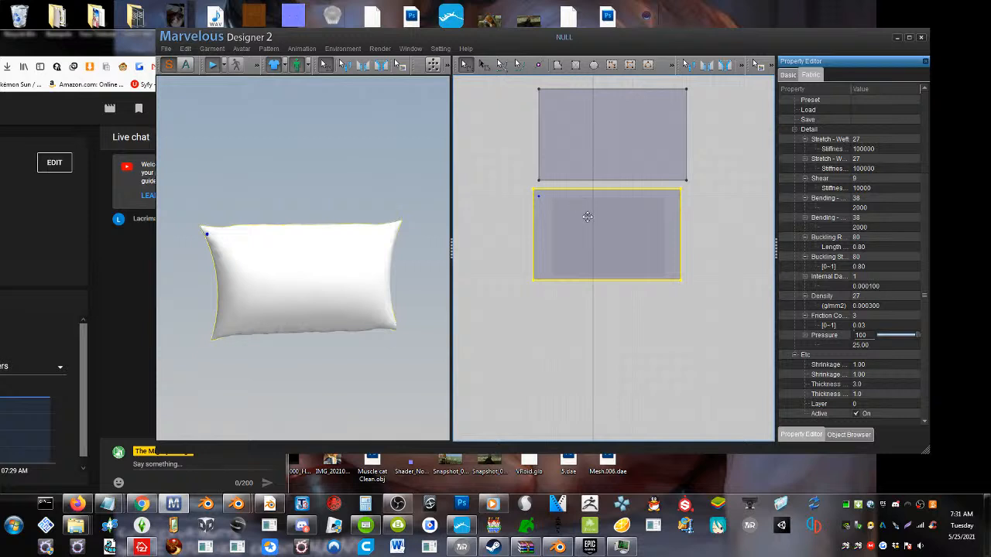
left_click_drag(588, 217, 587, 295)
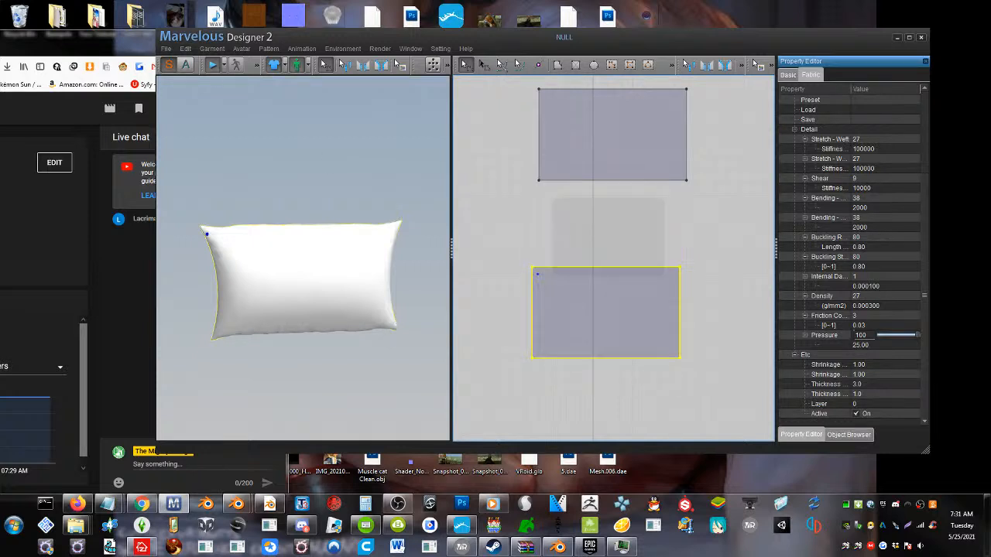
left_click(167, 48)
mouse_move(184, 109)
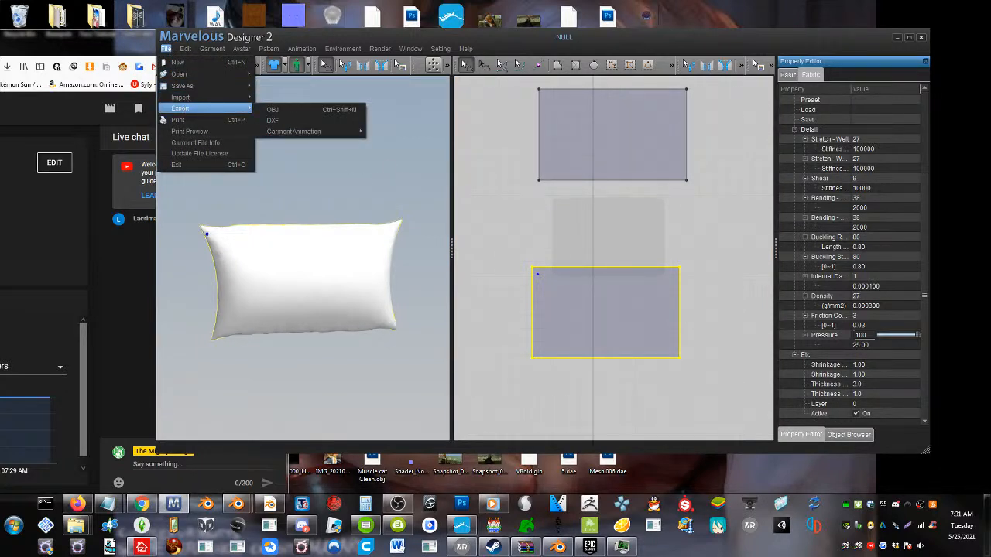
left_click(272, 165)
left_click(167, 48)
left_click(184, 69)
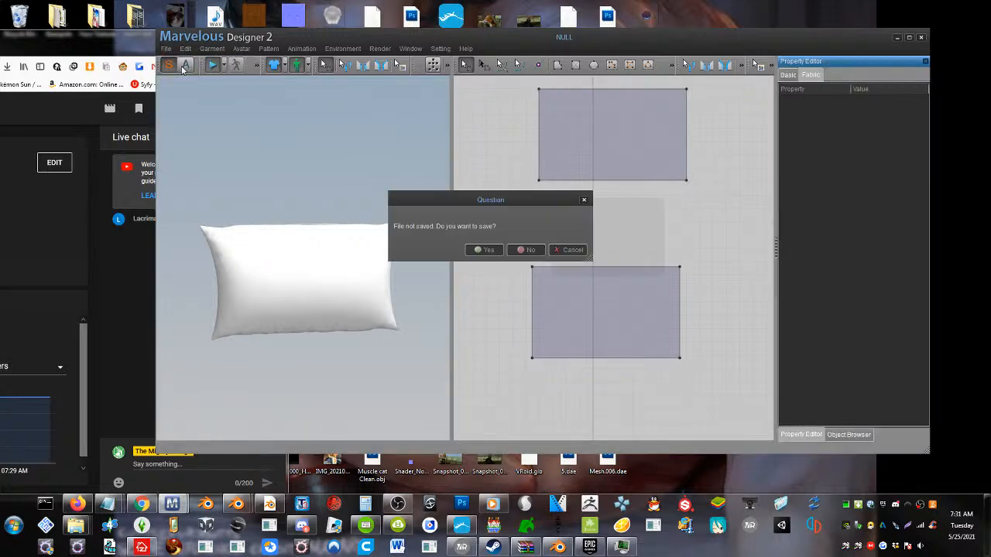
left_click(527, 249)
right_click(522, 258)
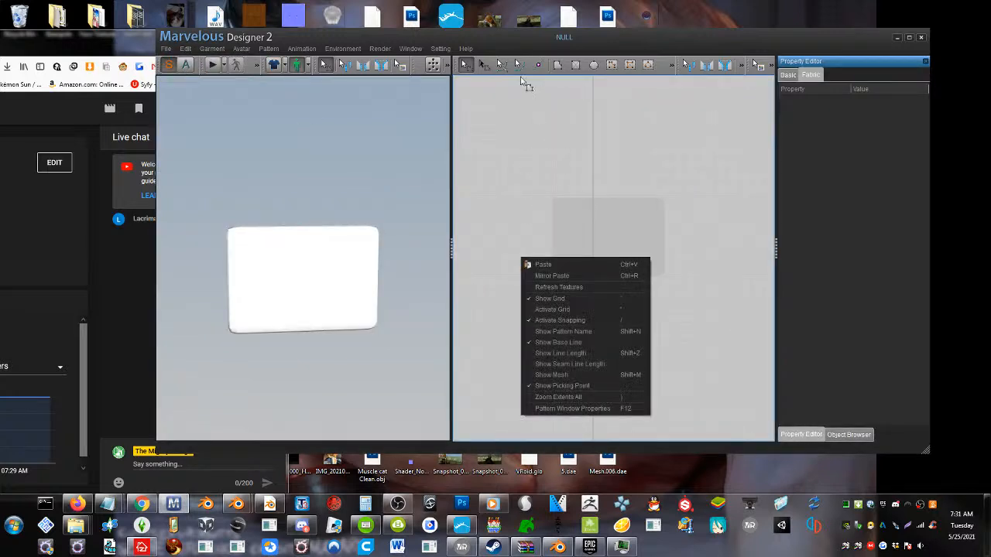
Draw a new rectangular pattern around the slab's silhouette and paste a copy just above it
left_click(572, 65)
left_click_drag(537, 192, 673, 301)
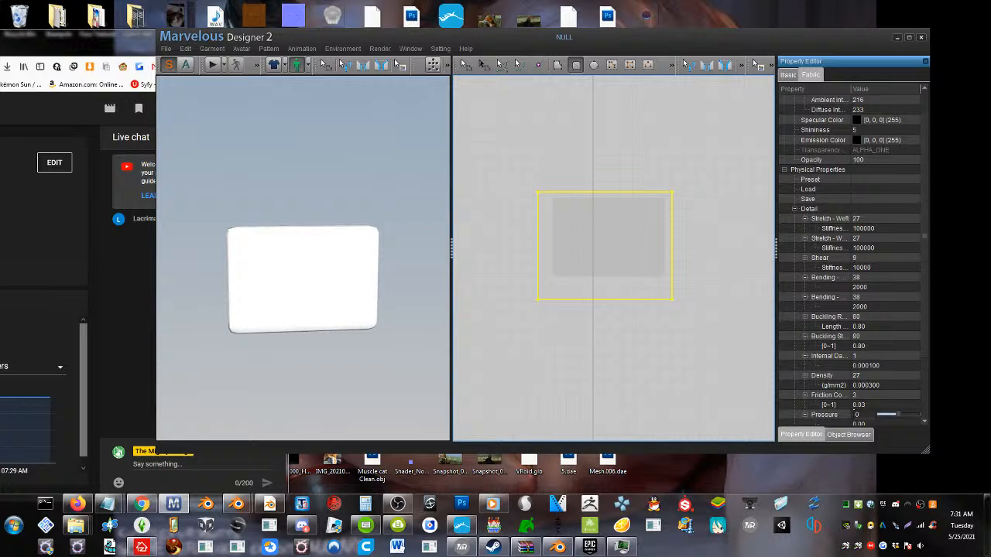
key("ctrl+c")
key("ctrl+v")
left_click(601, 139)
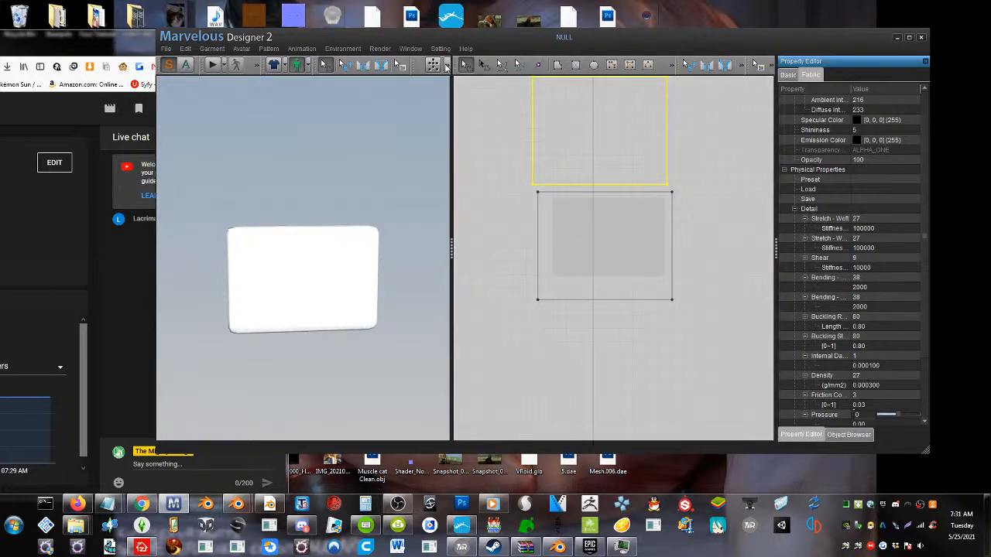
Synchronize both new patterns into the 3D view and move the original one to the opposite side of the slab
left_click(446, 67)
left_click(435, 84)
right_click_drag(341, 209, 391, 221)
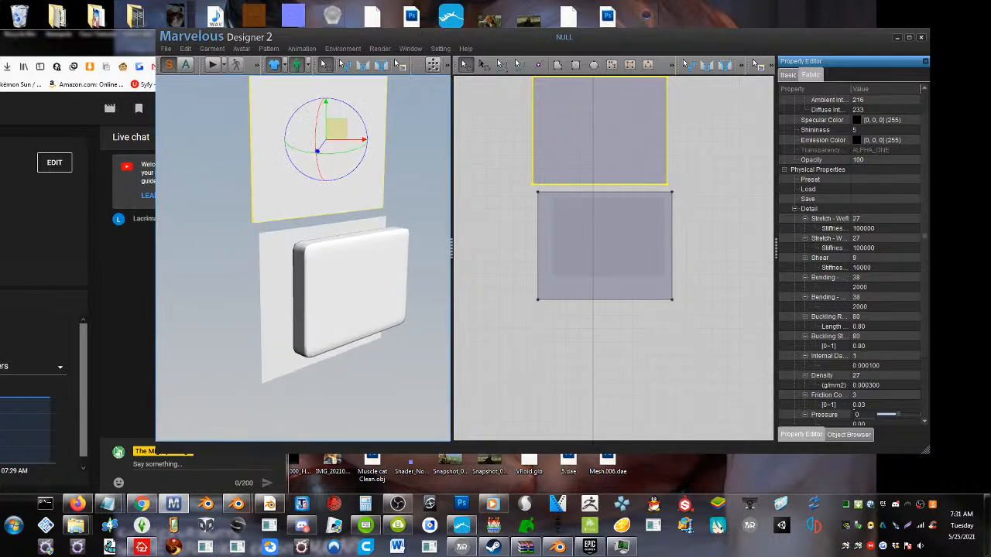
left_click(278, 250)
left_click_drag(279, 250, 312, 253)
right_click_drag(312, 255, 378, 278)
left_click_drag(378, 274, 405, 269)
right_click_drag(402, 271, 356, 299)
Move the slab's rectangular pattern down slightly, paste a copy beneath it and shorten the copy into a narrow strip
scroll(356, 298, "up", 5)
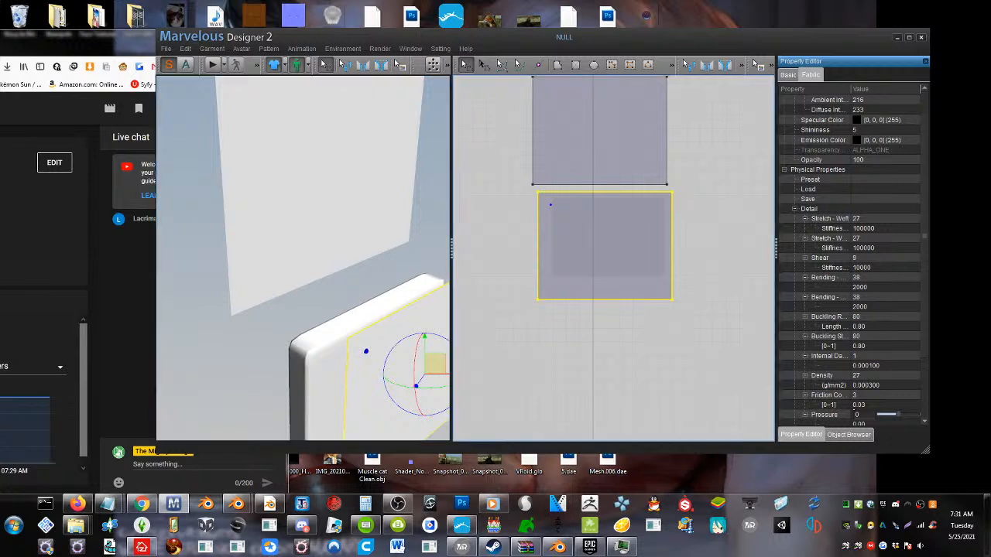
left_click_drag(624, 243, 622, 282)
key("ctrl+v")
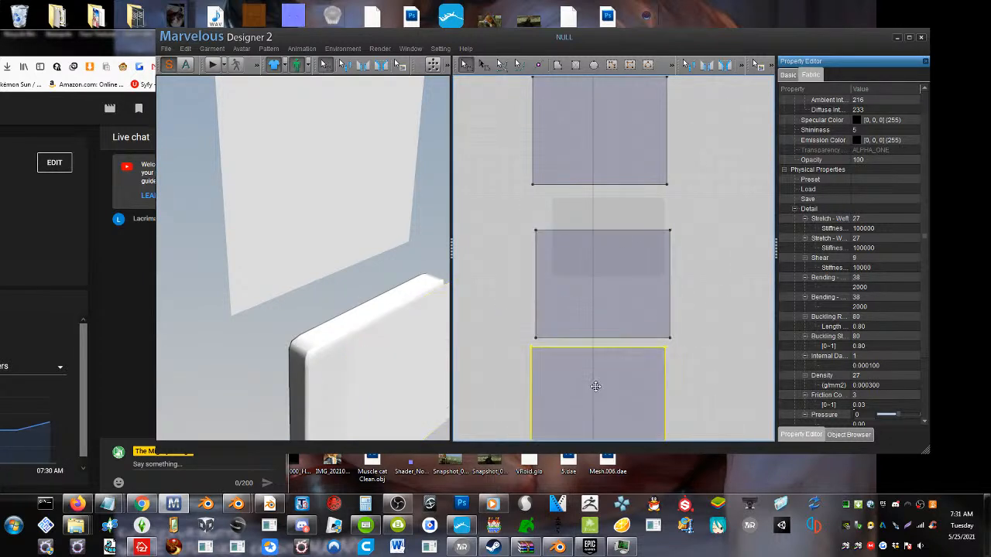
scroll(595, 387, "down", 5)
left_click(612, 364)
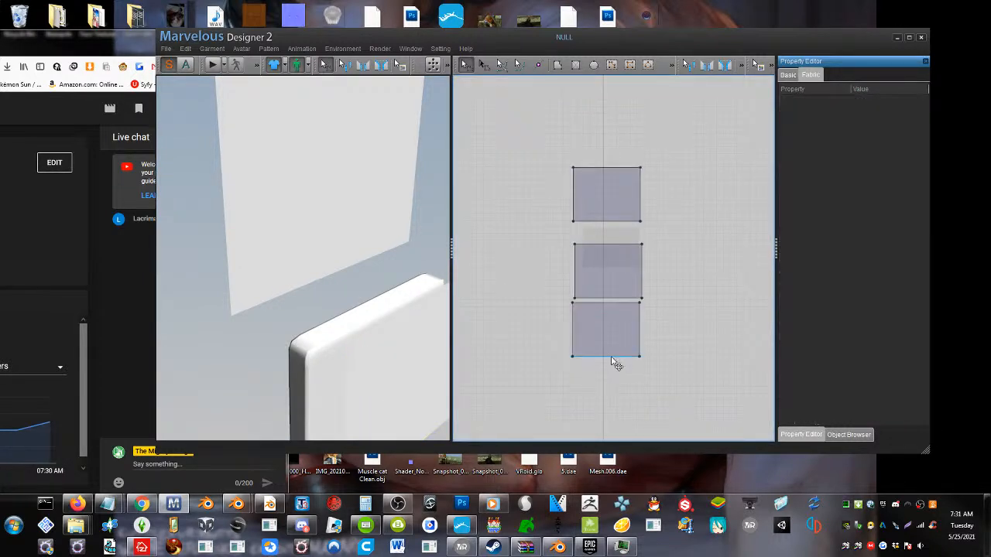
left_click_drag(612, 358, 615, 320)
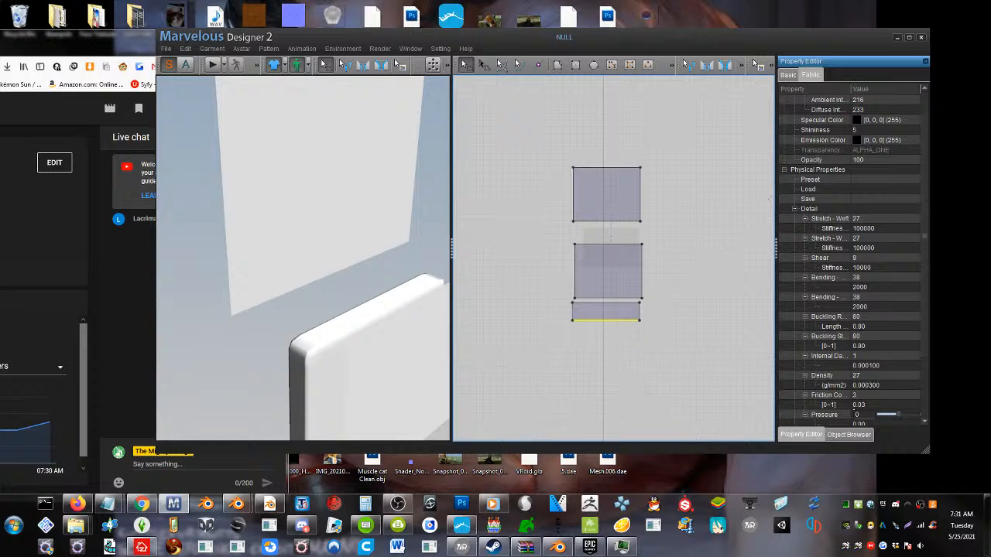
Rotate the pasted pattern in the 3D view to lie flat below the slab
scroll(364, 336, "down", 5)
right_click_drag(296, 353, 378, 358)
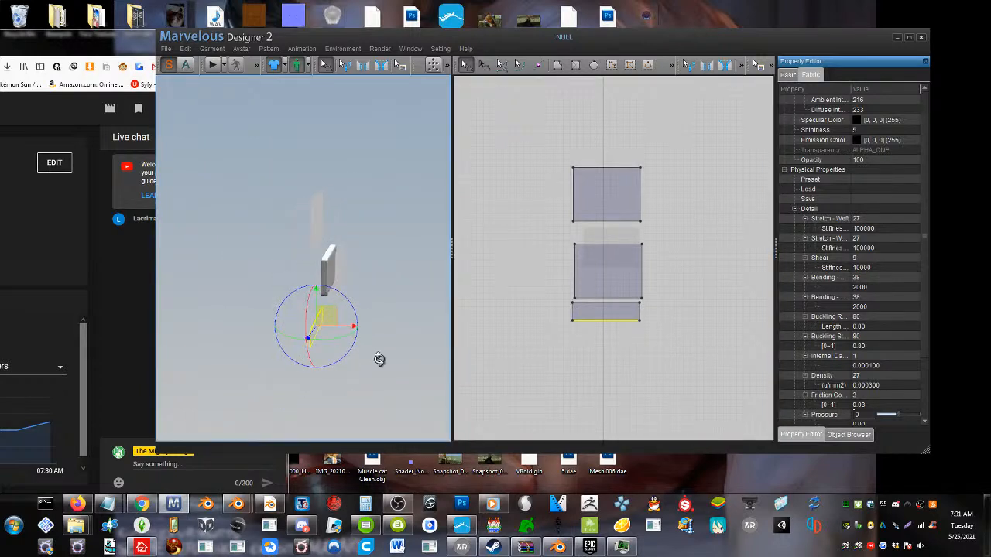
left_click_drag(347, 352, 368, 307)
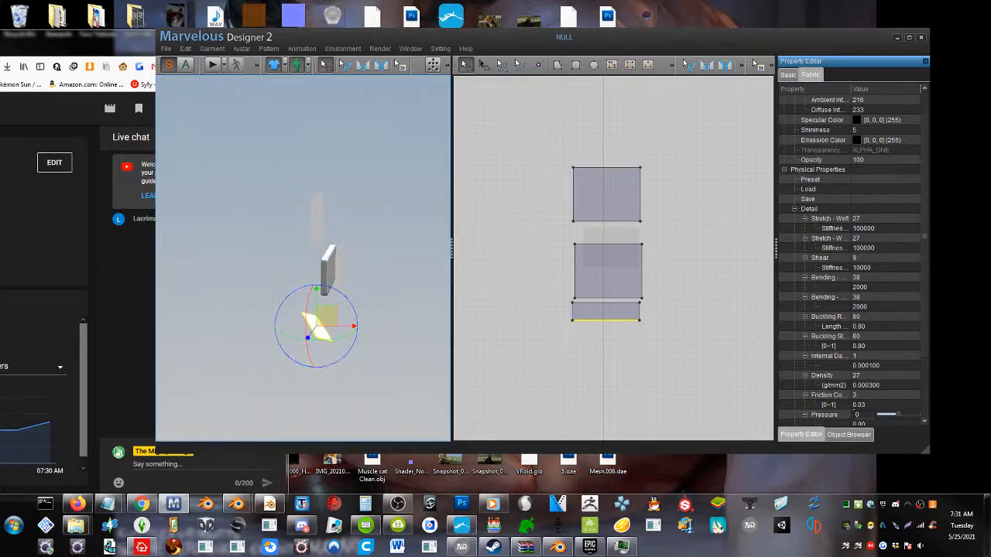
right_click_drag(369, 308, 370, 348)
left_click_drag(354, 376, 351, 372)
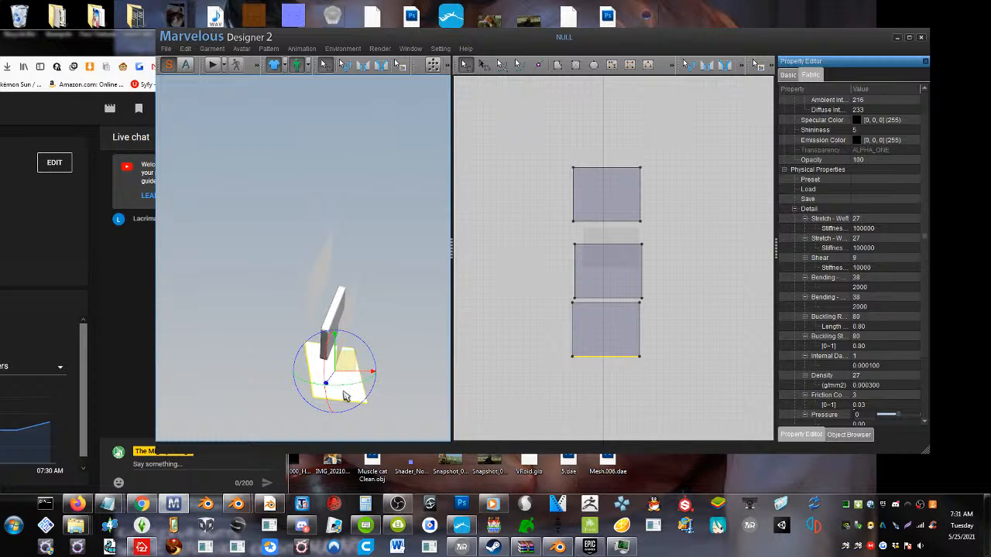
Shorten the pasted pattern into a narrow strip again and place it flat above the slab in 3D
left_click_drag(610, 364, 611, 323)
right_click_drag(307, 370, 304, 357)
left_click_drag(334, 370, 313, 371)
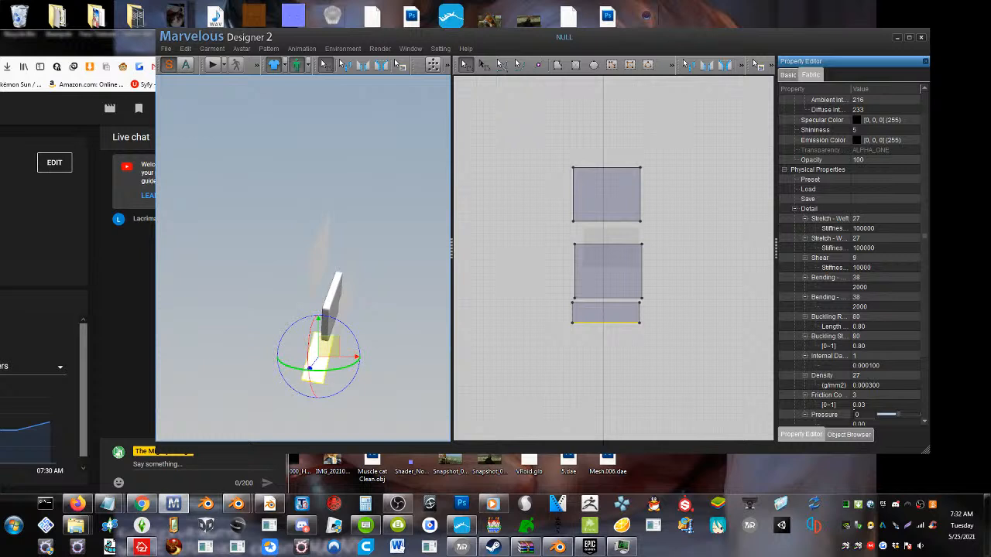
right_click_drag(313, 371, 346, 314)
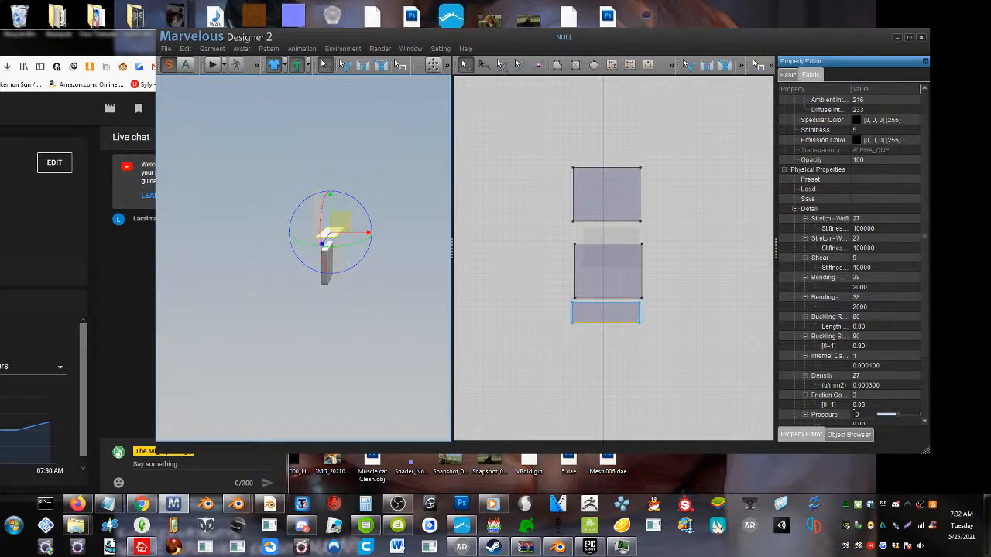
Paste a copy of the strip beneath it and position the copy flat under the slab in the 3D view
left_click(620, 317)
key("ctrl+v")
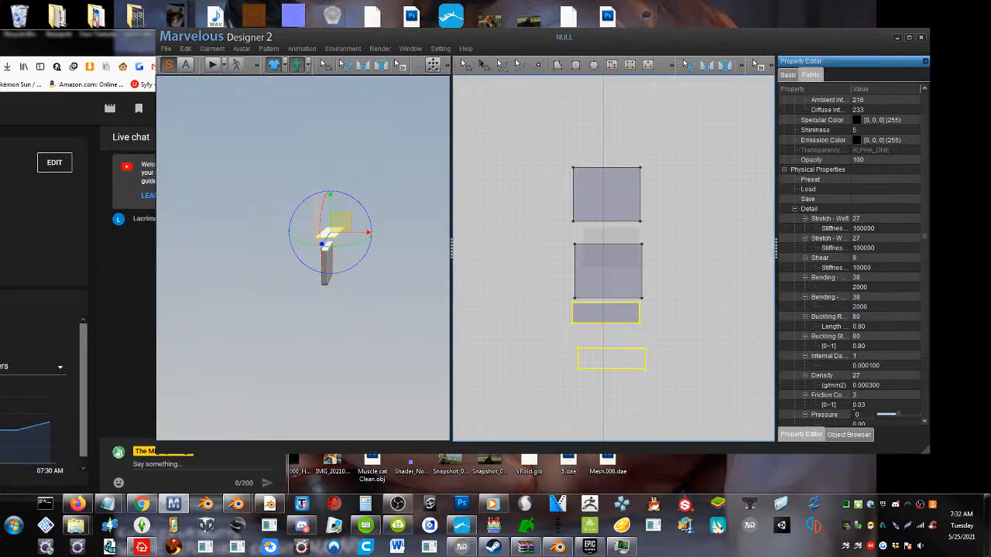
left_click(607, 350)
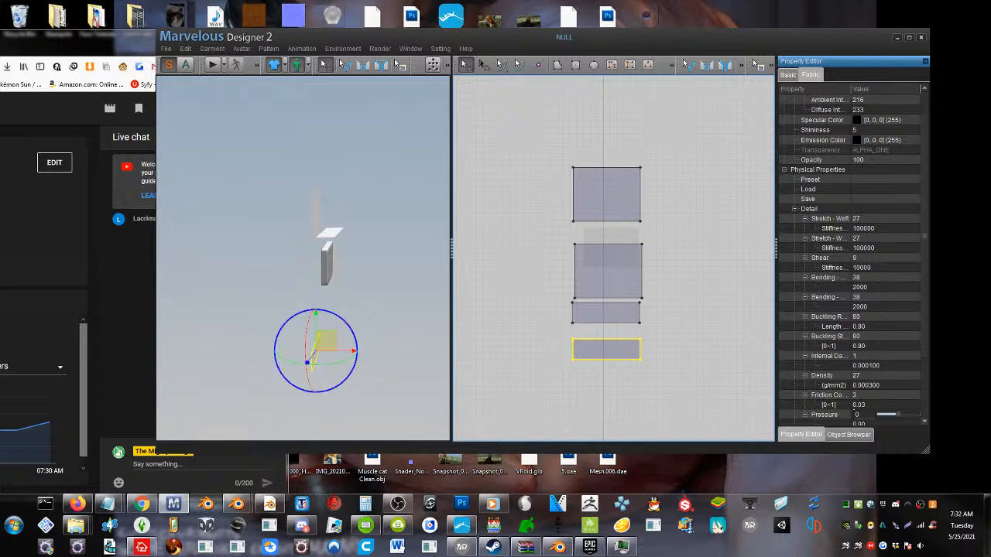
left_click_drag(346, 322, 267, 299)
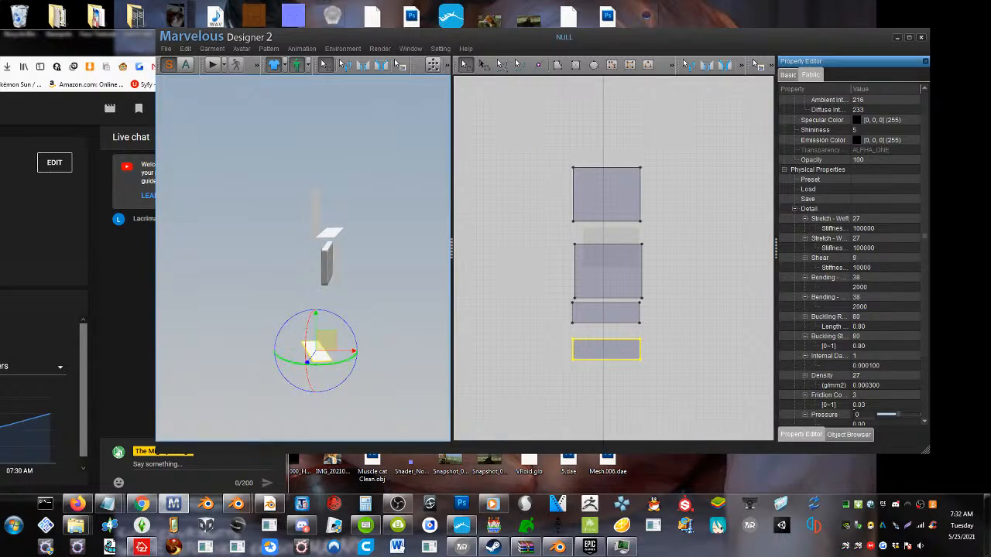
left_click_drag(334, 364, 333, 284)
mouse_move(333, 284)
right_mouse_down()
mouse_move(232, 288)
mouse_move(264, 302)
mouse_move(341, 299)
right_mouse_up()
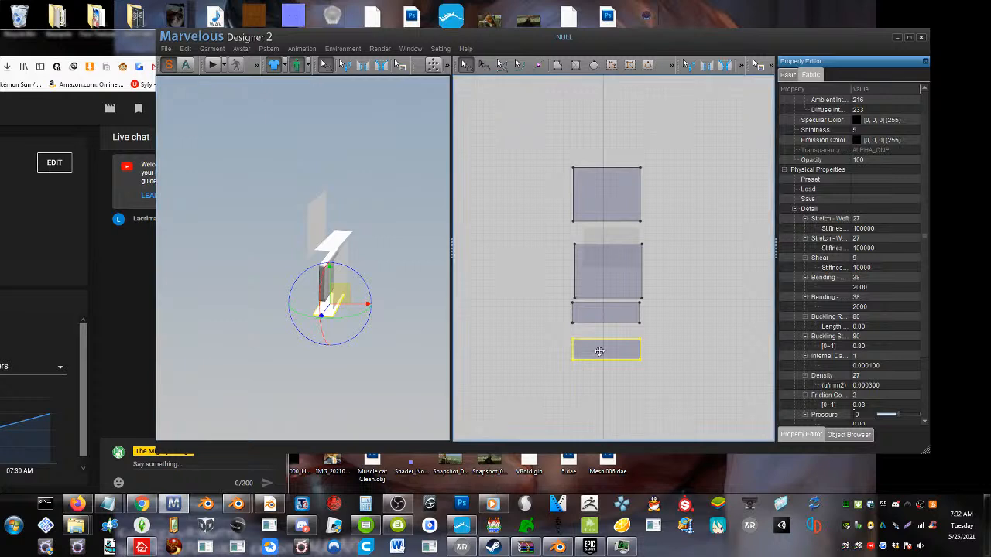
Place another strip copy beside the other patterns, rotate it upright in 3D and move it to one side of the slab
left_click_drag(597, 351, 511, 323)
right_click_drag(310, 294, 329, 279)
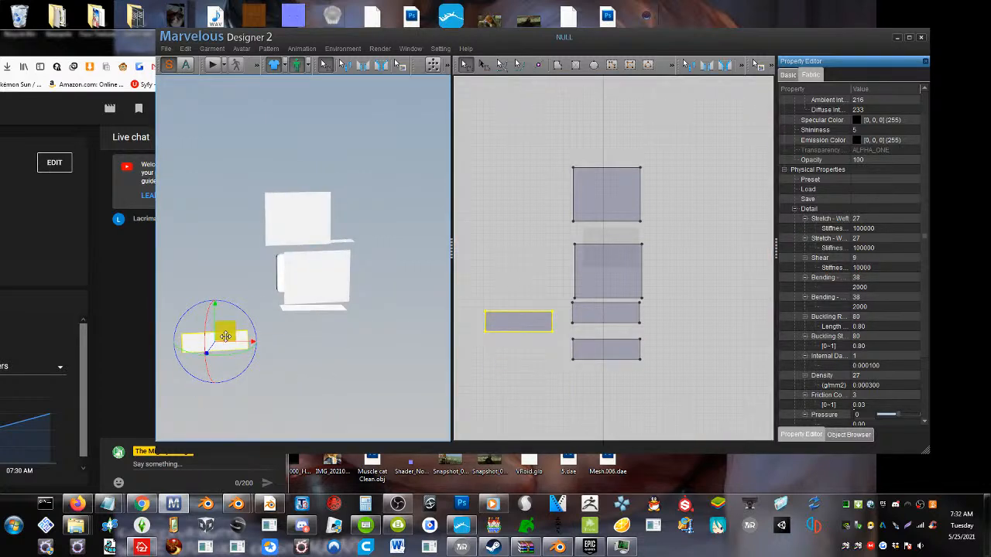
left_click_drag(236, 351, 109, 358)
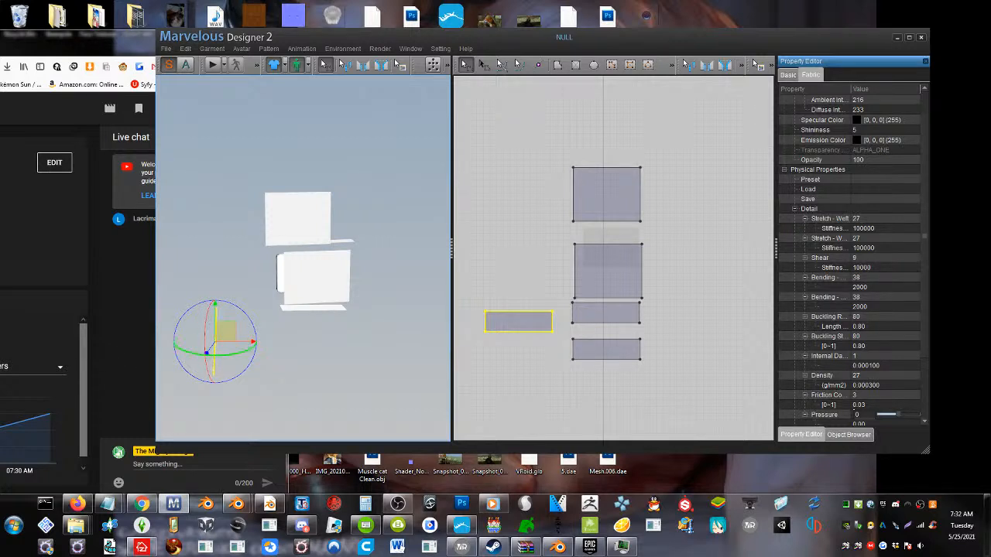
left_click_drag(195, 354, 184, 357)
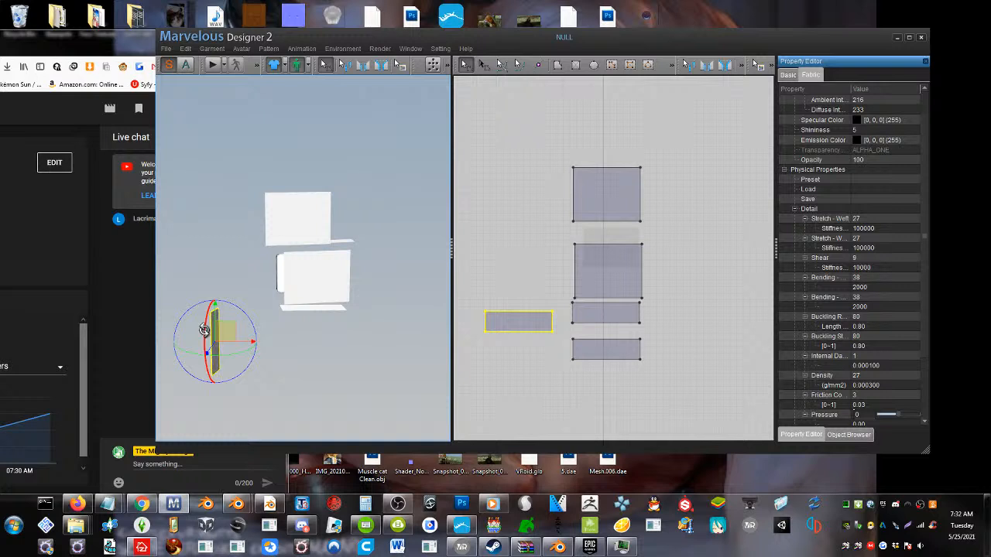
left_click_drag(228, 335, 271, 283)
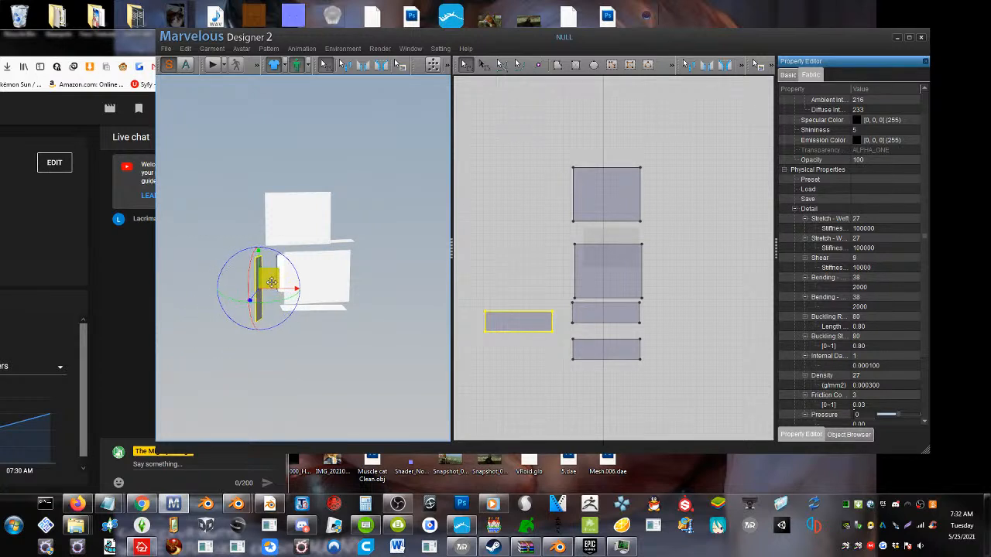
right_click_drag(341, 315, 342, 315)
Paste a copy of the side strip above it and move the copy toward the slab's opposite side in 3D
left_click(518, 321)
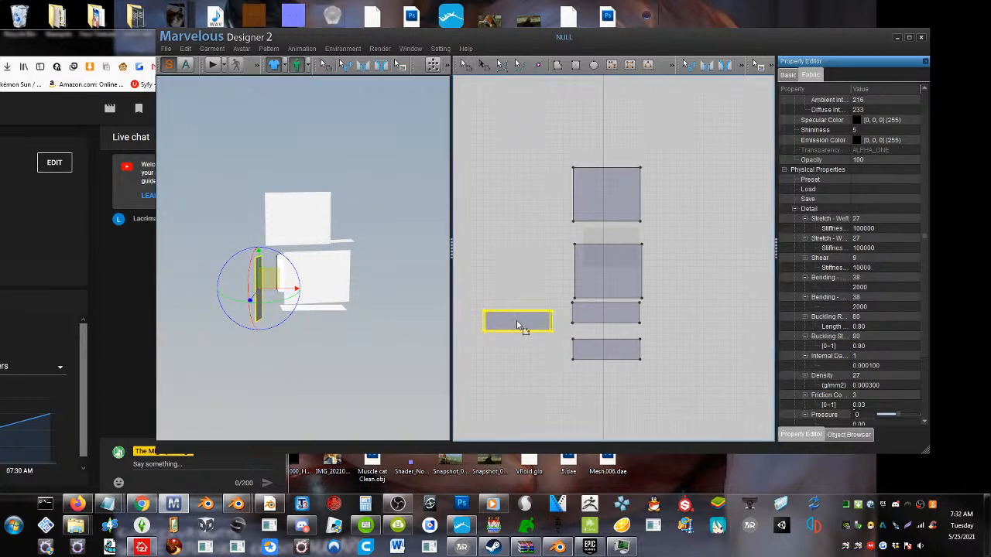
key("ctrl+c")
key("ctrl+v")
left_click_drag(516, 264, 516, 258)
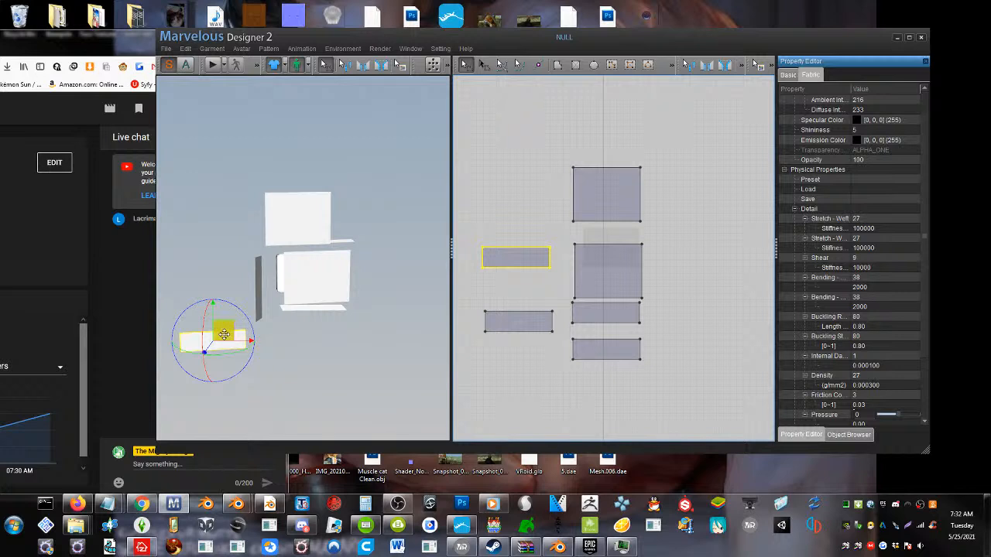
left_click_drag(224, 334, 364, 322)
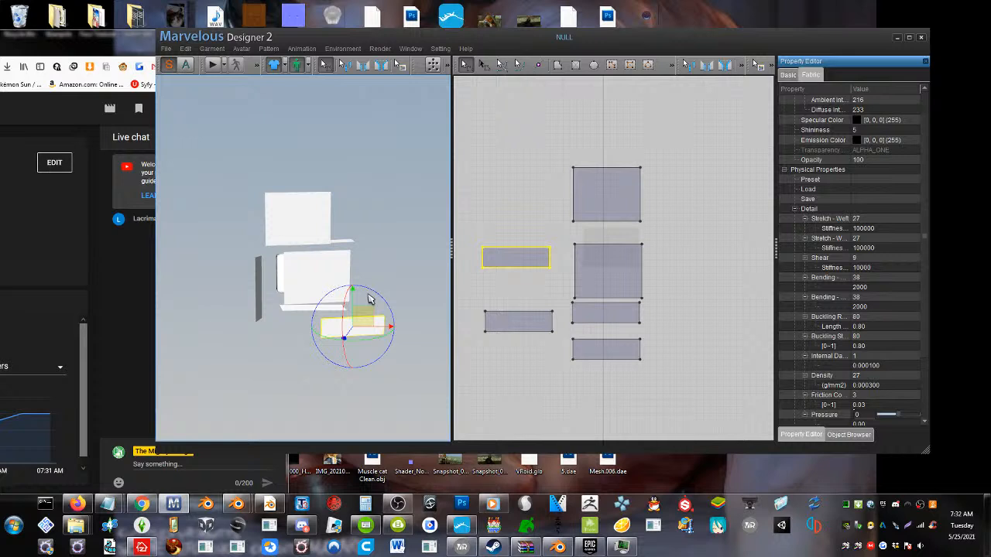
Rotate the new side strip upright and straighten it alongside the slab's open side
left_click_drag(327, 339, 411, 344)
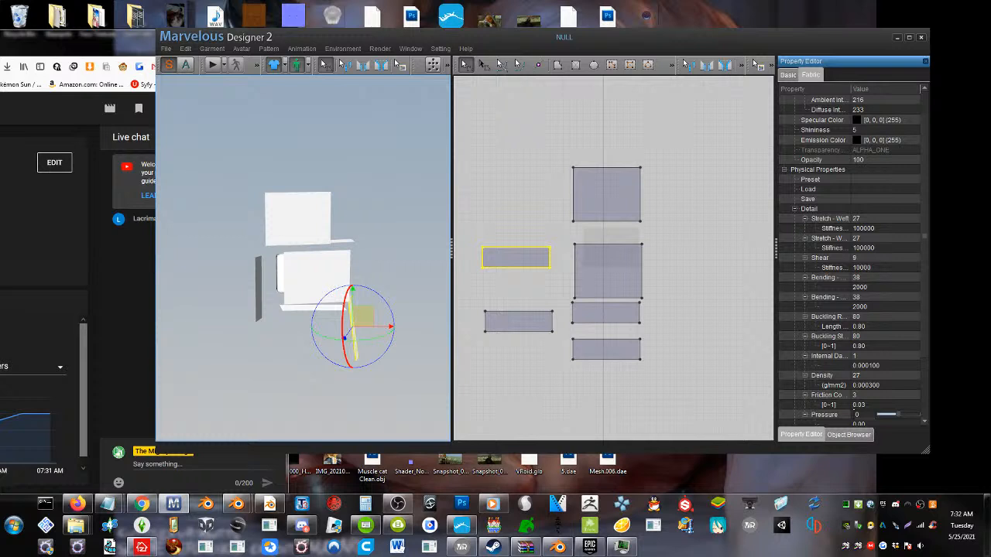
mouse_move(373, 288)
left_mouse_down()
mouse_move(378, 294)
mouse_move(376, 273)
left_mouse_up()
right_click_drag(381, 278, 308, 270)
left_click(333, 269)
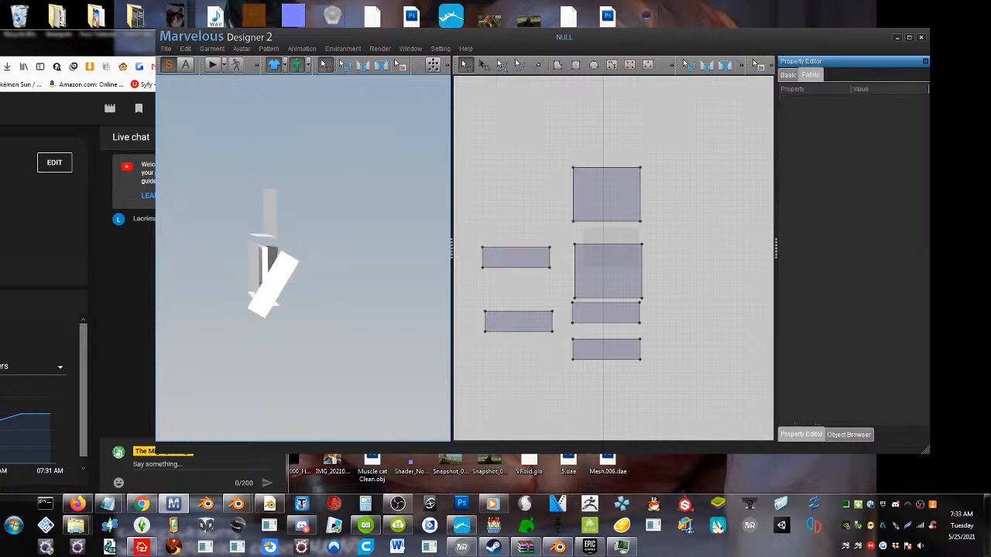
left_click(272, 286)
left_click_drag(284, 325, 308, 318)
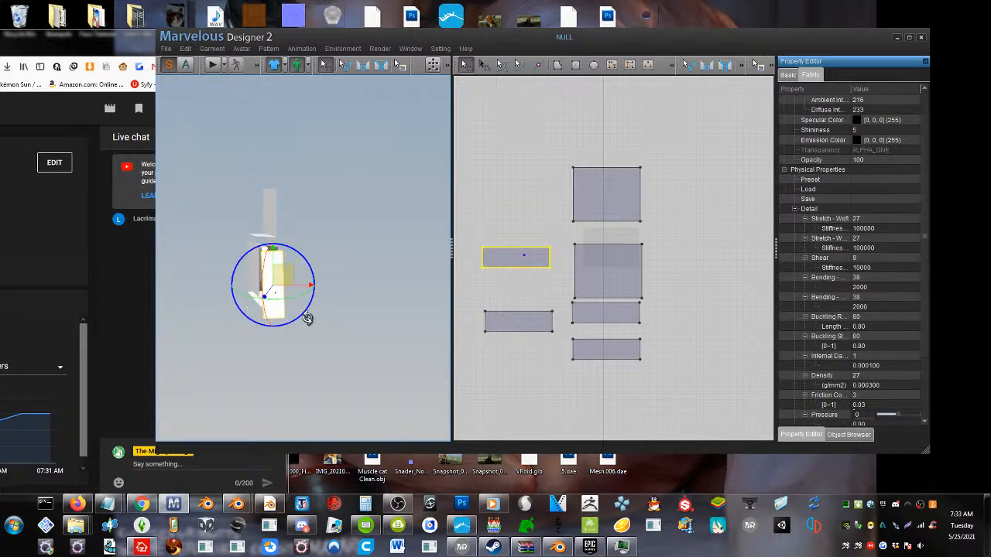
Lower the raised rectangular pattern level with the slab and flip it horizontally
left_click_drag(272, 215, 294, 264)
right_click(294, 260)
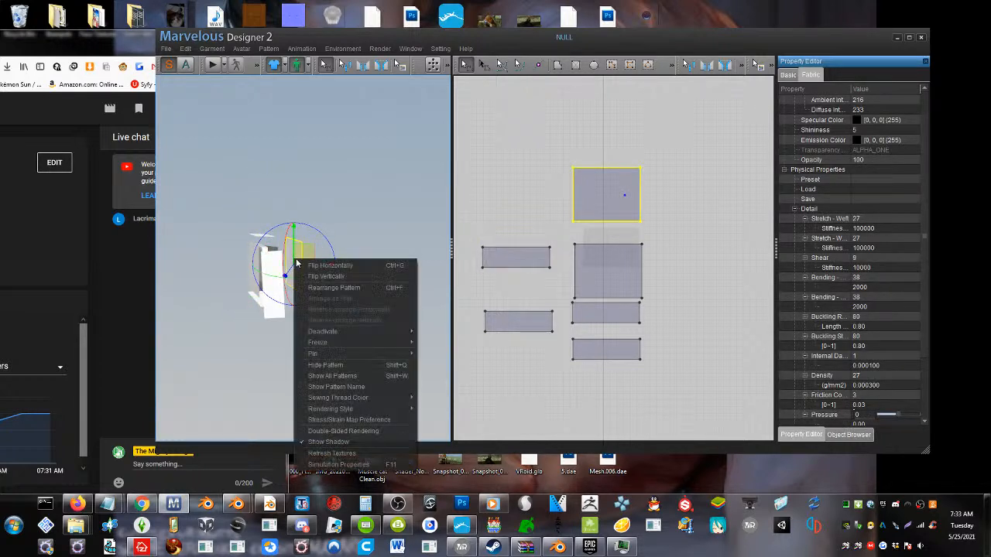
left_click(311, 266)
right_click_drag(311, 266, 328, 301)
Sew the upper edge of the back panel to the long edge of the strip above the slab with segment sewing
left_click(362, 66)
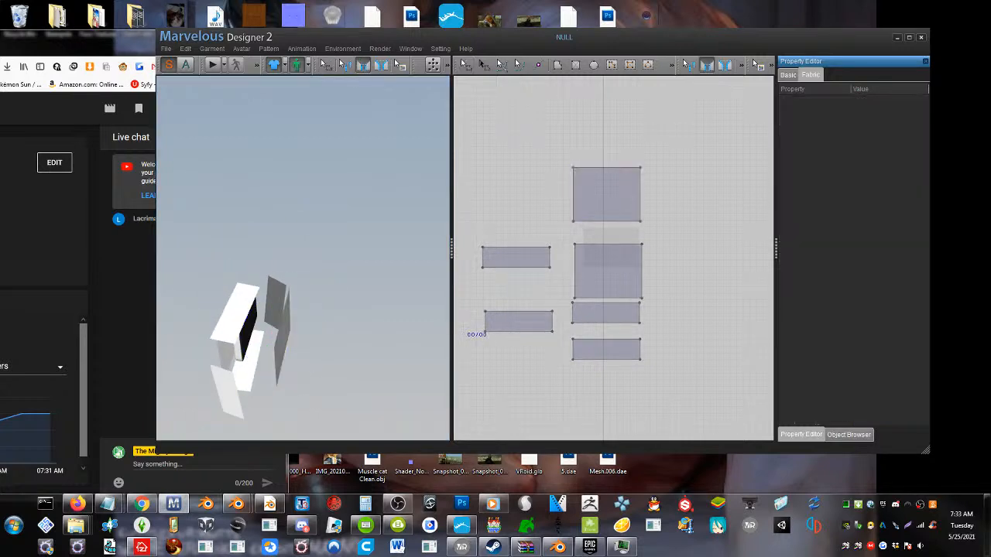
left_click(615, 167)
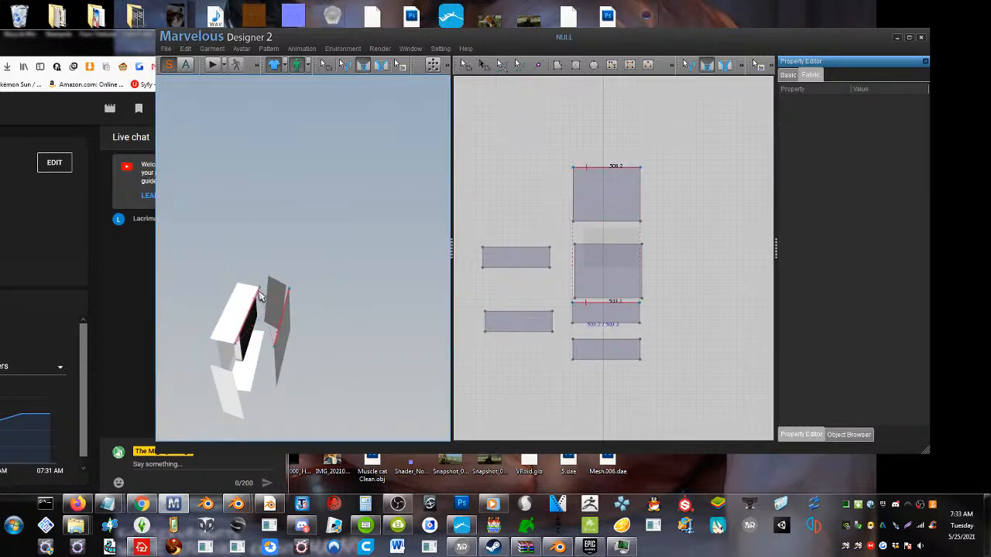
left_click(240, 332)
right_click_drag(240, 333, 270, 273)
Sew the bottom strip's long edges to the lower edges of the back and front panels
left_click(265, 310)
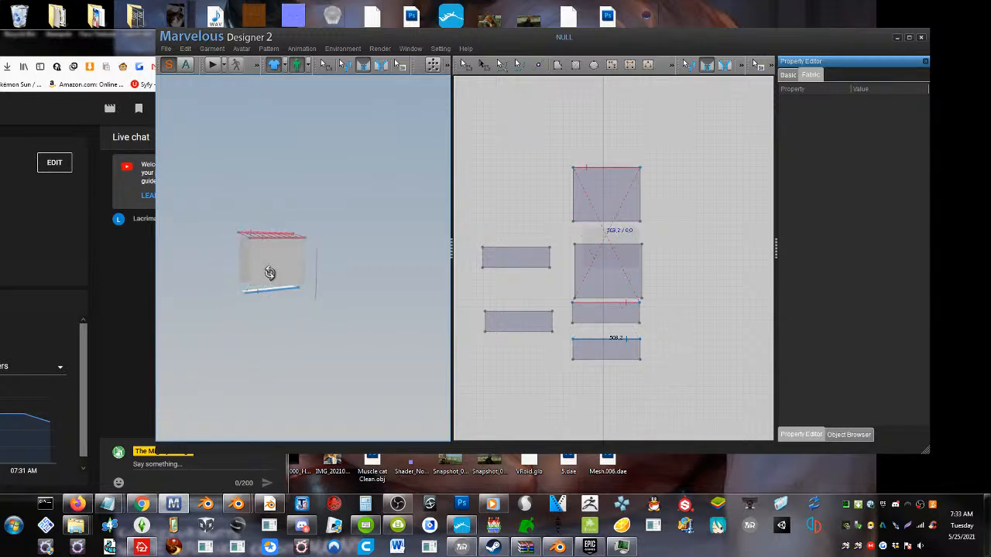
scroll(274, 282, "up", 3)
scroll(261, 309, "down", 1)
right_click_drag(261, 309, 367, 318)
left_click(256, 312)
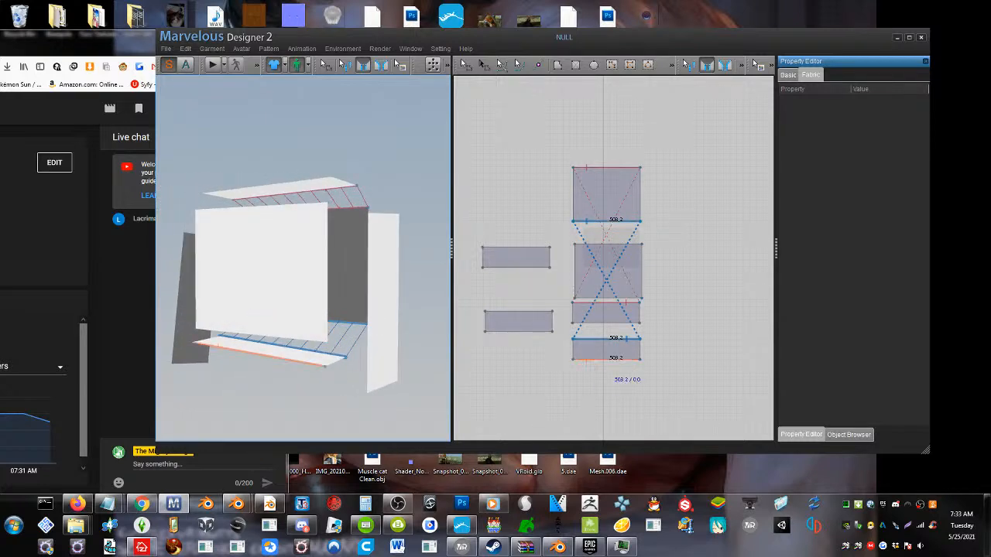
left_click(255, 339)
right_click_drag(265, 333, 277, 337)
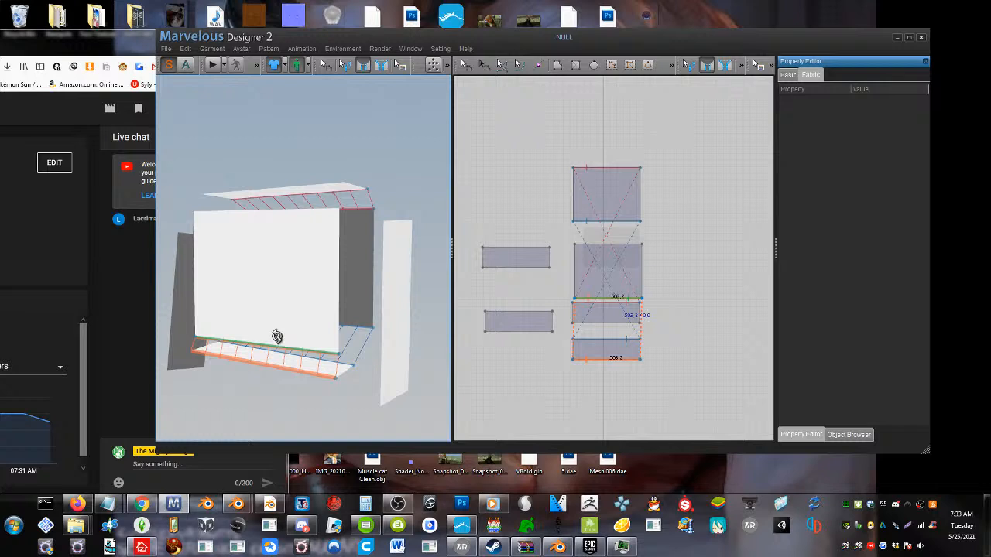
Sew one side strip's long edges to the adjacent side edges of the front and back panels
left_click(338, 295)
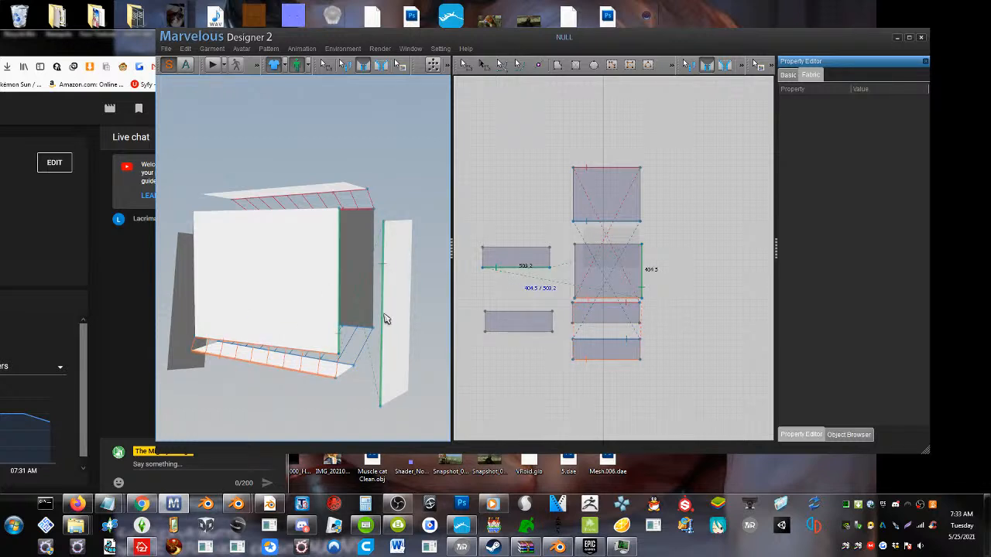
left_click(381, 345)
left_click(384, 345)
right_click_drag(334, 316, 291, 286)
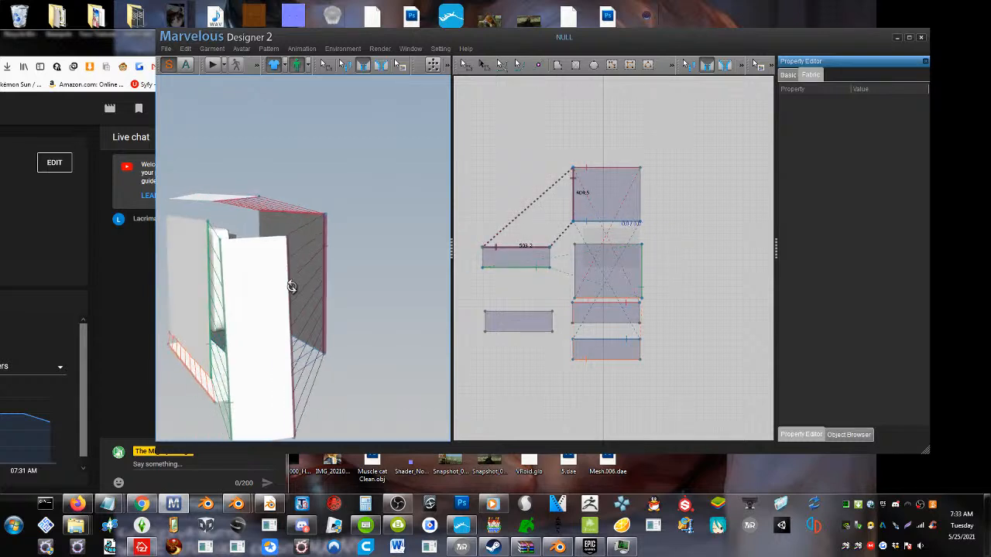
Sew the side strip's upper short edge to the top strip's end, and the top strip's free long edge to the front panel
left_click(257, 243)
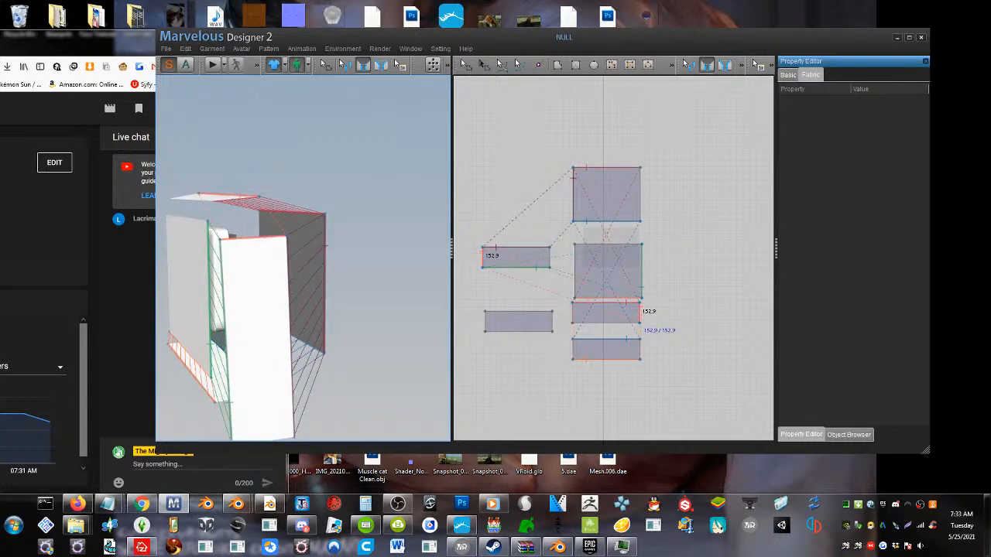
scroll(253, 245, "down", 4)
right_click_drag(256, 250, 372, 237)
left_click(249, 240)
right_click_drag(301, 235, 311, 232)
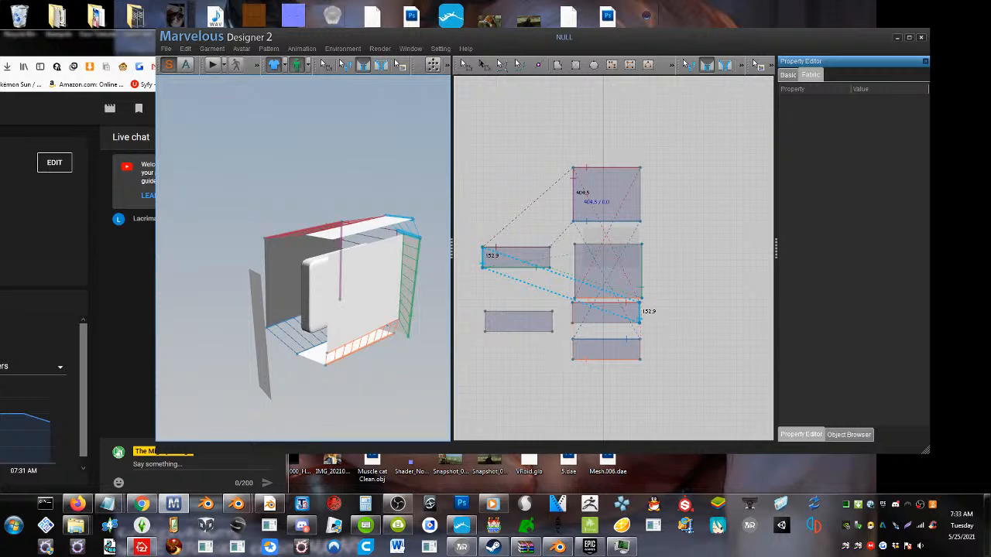
left_click(367, 232)
left_click(369, 246)
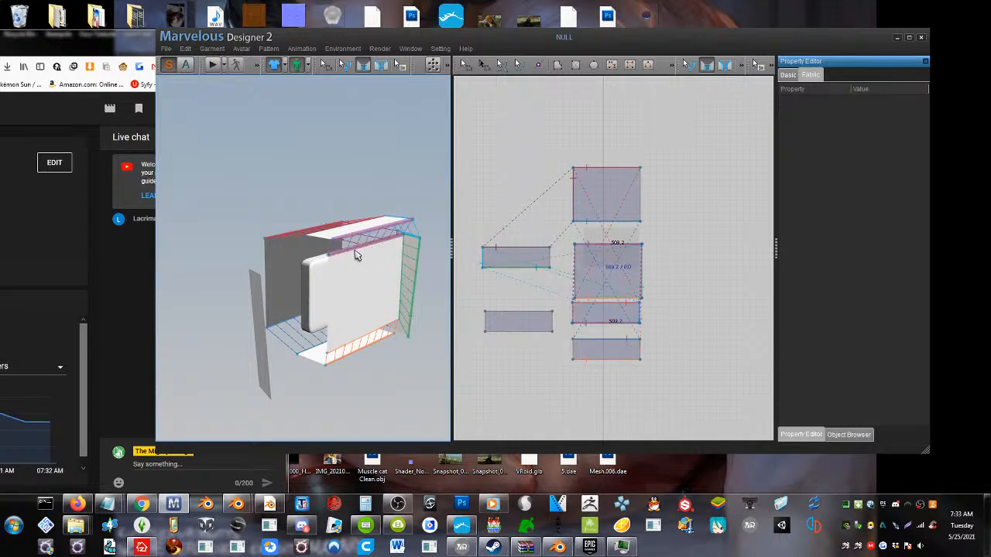
Sew the remaining side strip's short edges to the matching ends of the top and bottom strips
right_click_drag(355, 252, 393, 268)
left_click(280, 310)
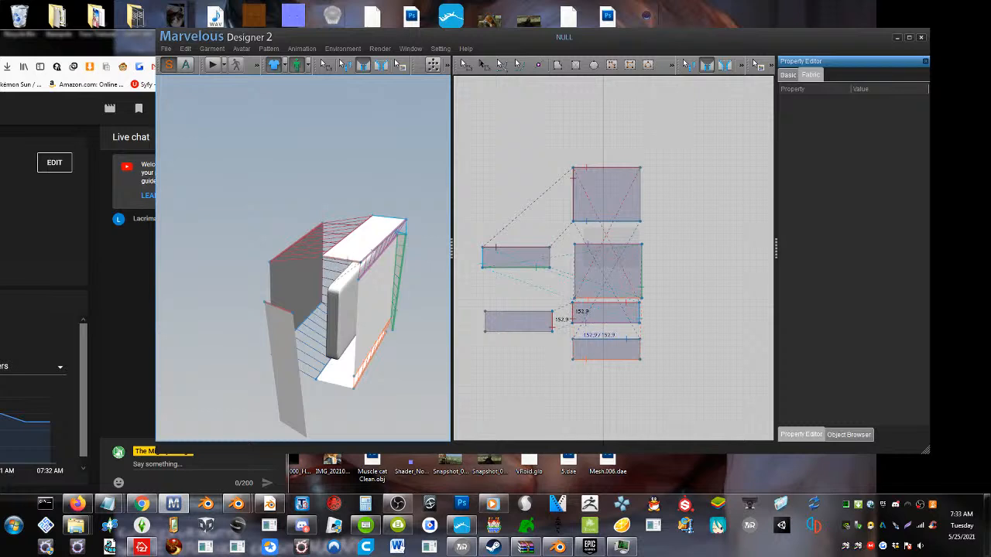
left_click(353, 264)
right_click_drag(356, 288, 387, 280)
right_click_drag(342, 328, 299, 332)
left_click(309, 375)
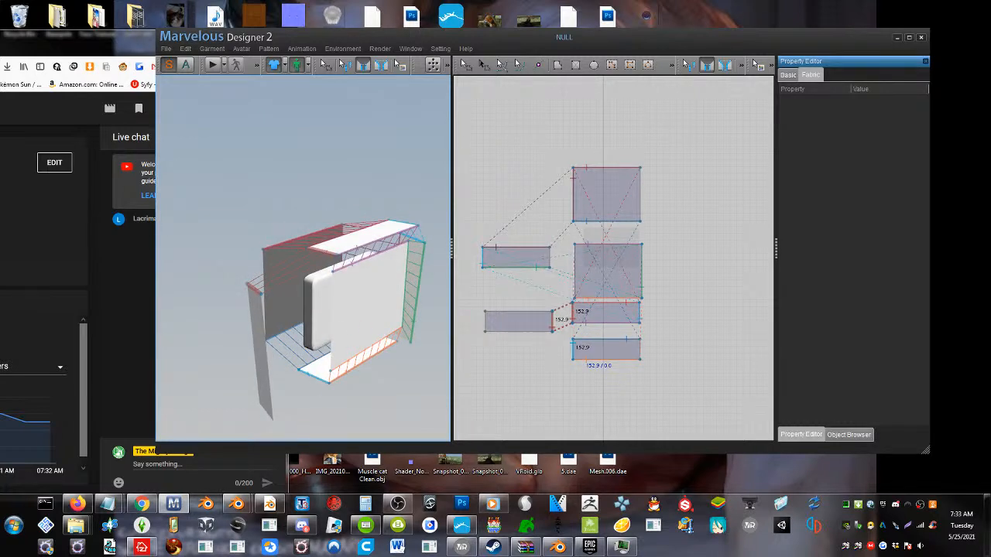
right_click_drag(322, 383, 239, 381)
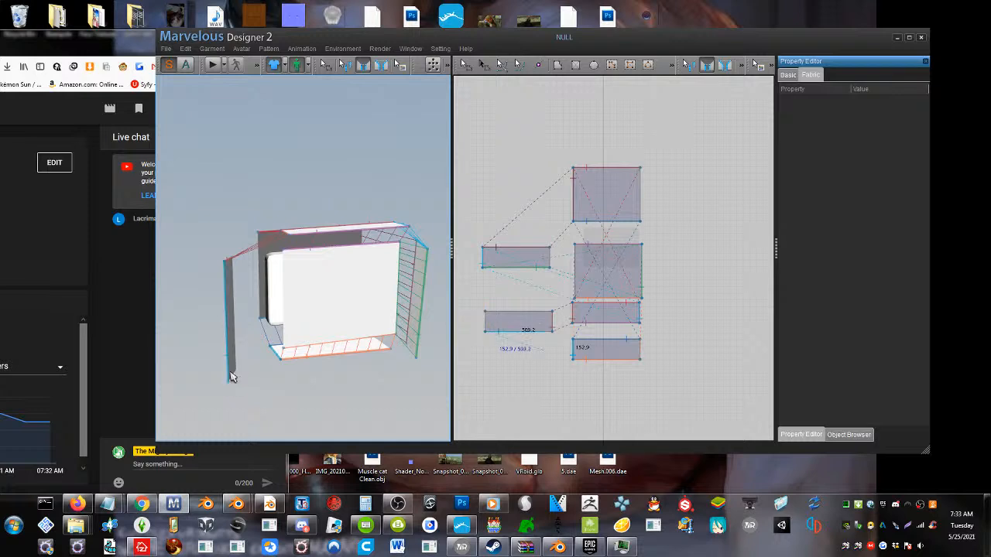
left_click(235, 378)
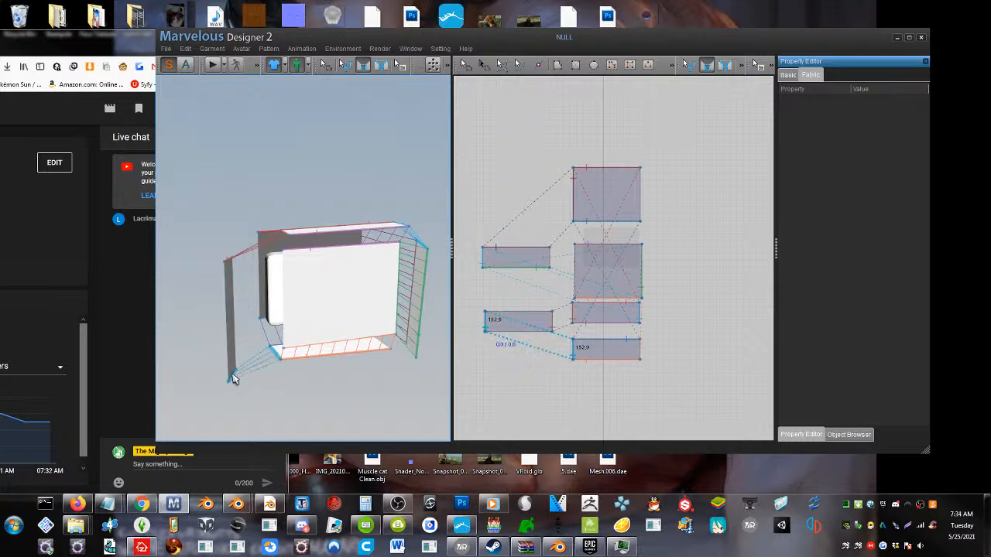
Sew the same side strip's long edges to the adjacent side edges of the back and front panels
right_click_drag(234, 379, 357, 378)
left_click(333, 321)
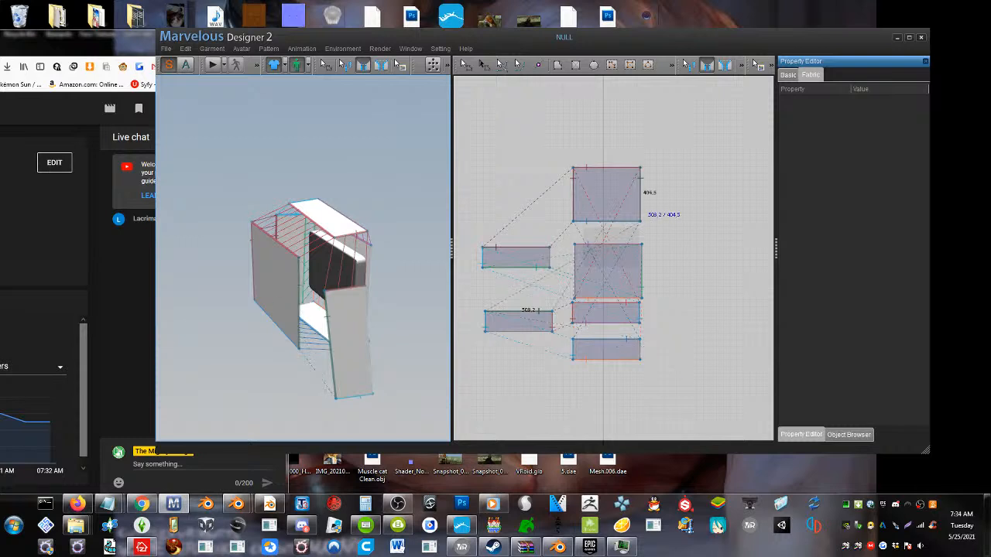
left_click(299, 304)
right_click_drag(318, 305, 249, 308)
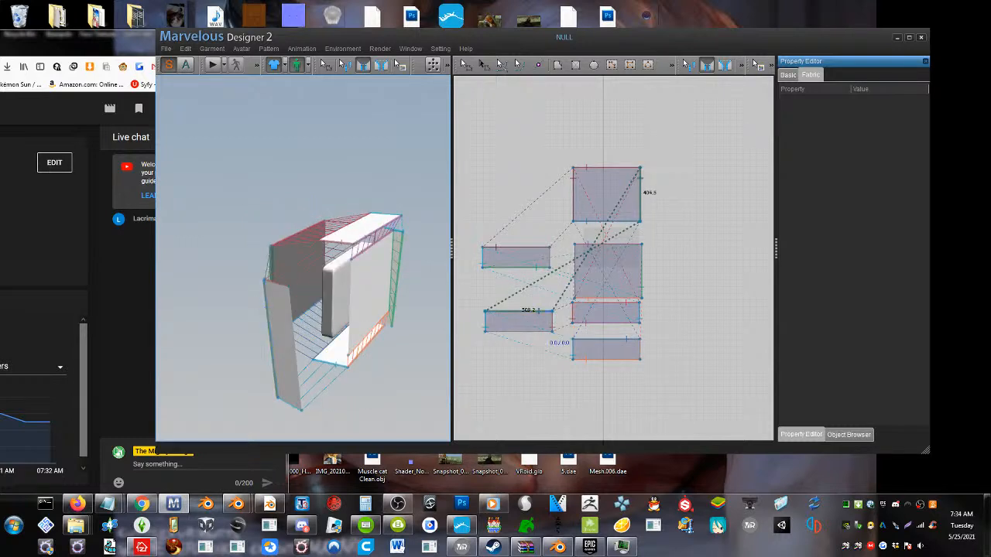
left_click(297, 353)
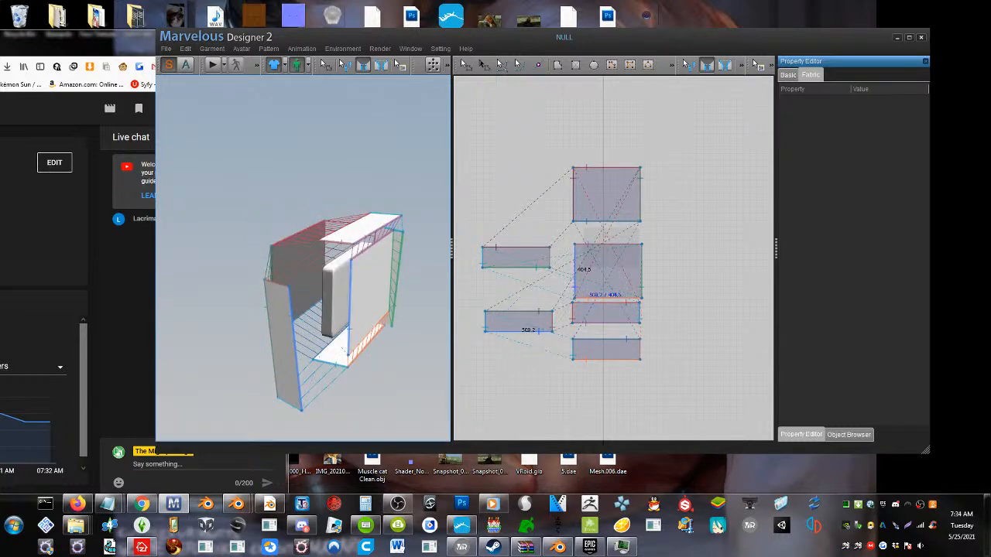
left_click(352, 295)
right_click_drag(352, 297, 308, 301)
Simulate the sewn pillow and set the fabric pressure of all six patterns to 65
left_click(212, 67)
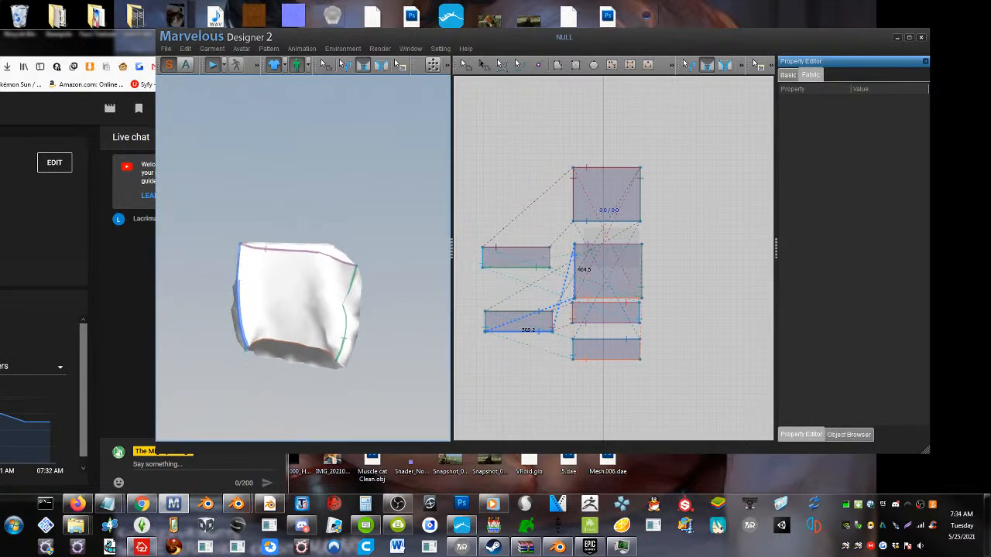
left_click(465, 65)
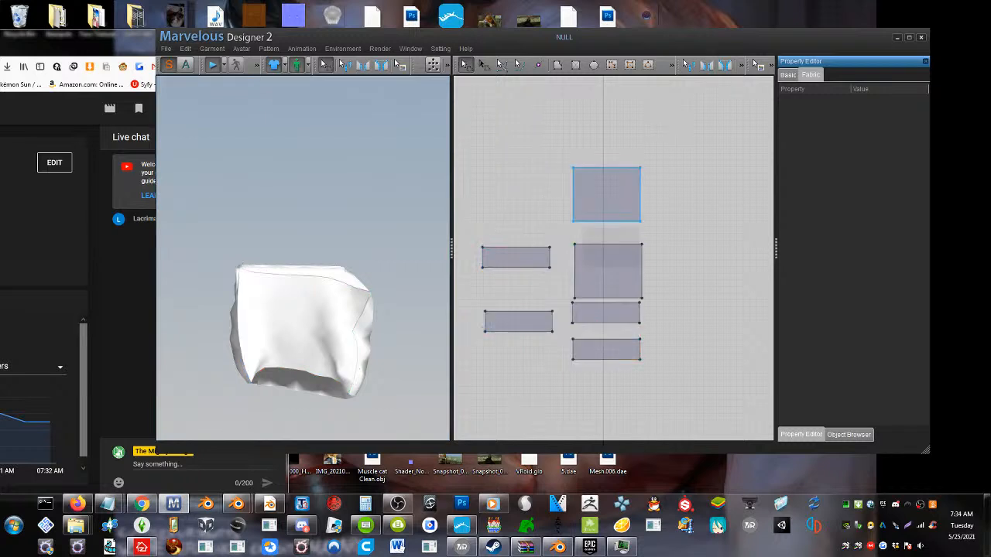
left_click_drag(696, 124, 685, 162)
left_click_drag(454, 463, 455, 449)
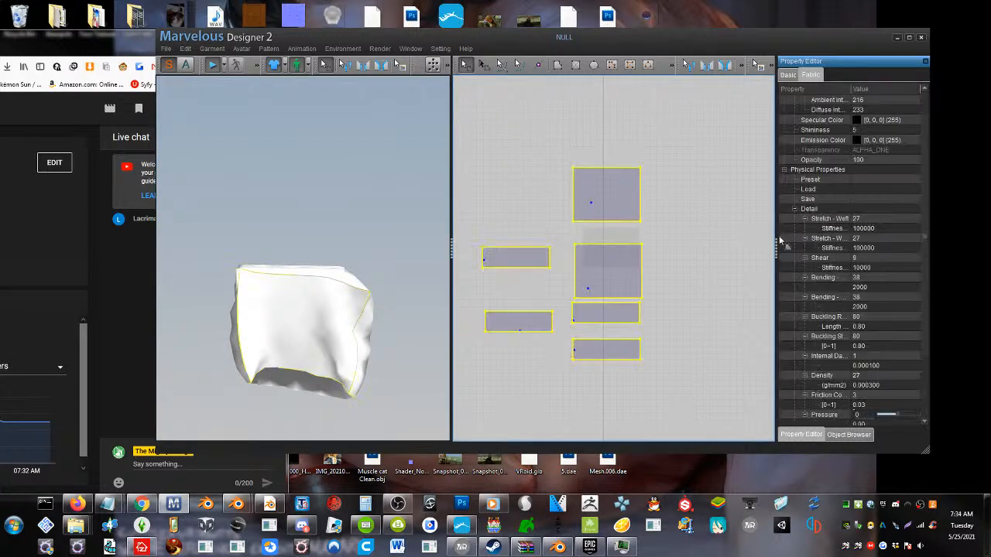
scroll(883, 284, "down", 5)
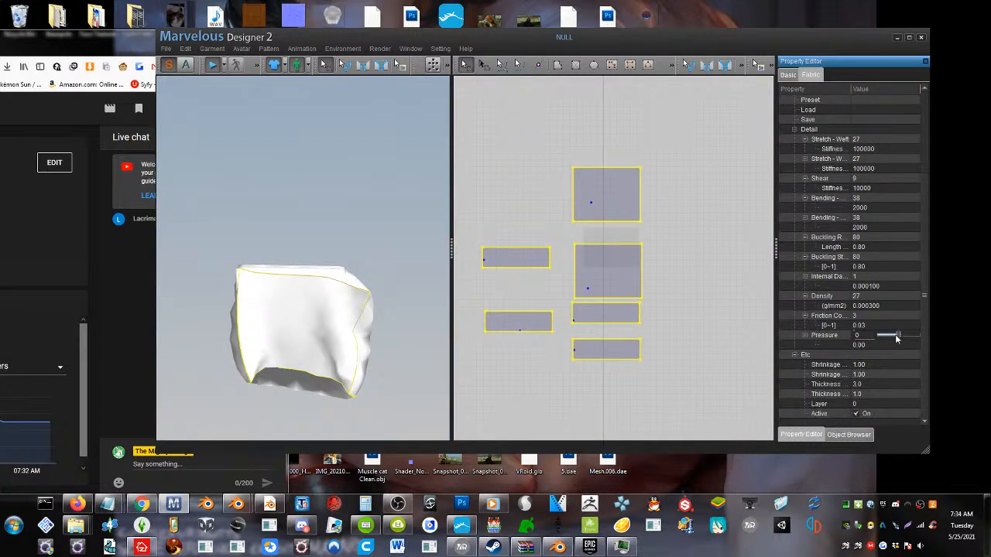
left_click_drag(897, 338, 912, 344)
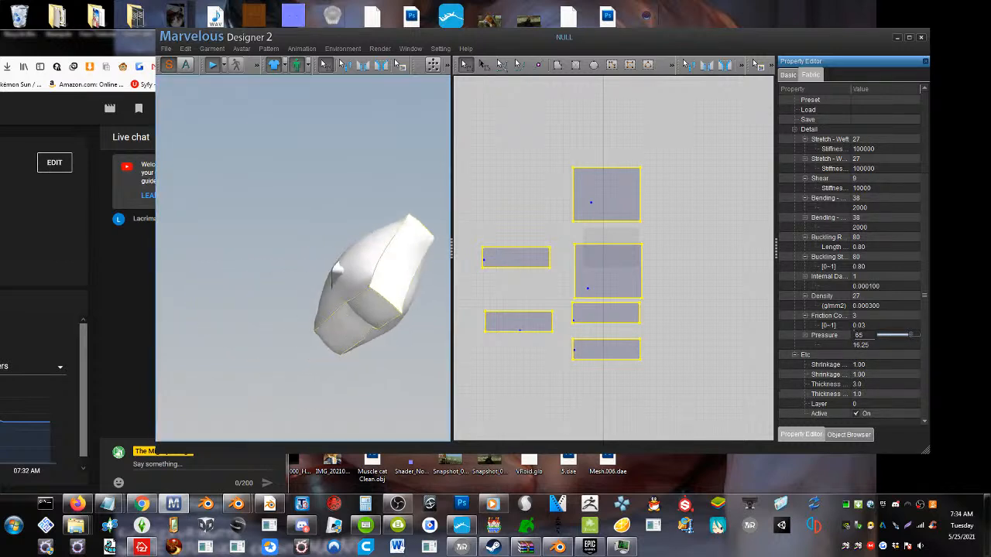
Tug the inflated pillow's cloth around the slab during the simulation, and stop the simulation
left_click_drag(336, 279, 324, 231)
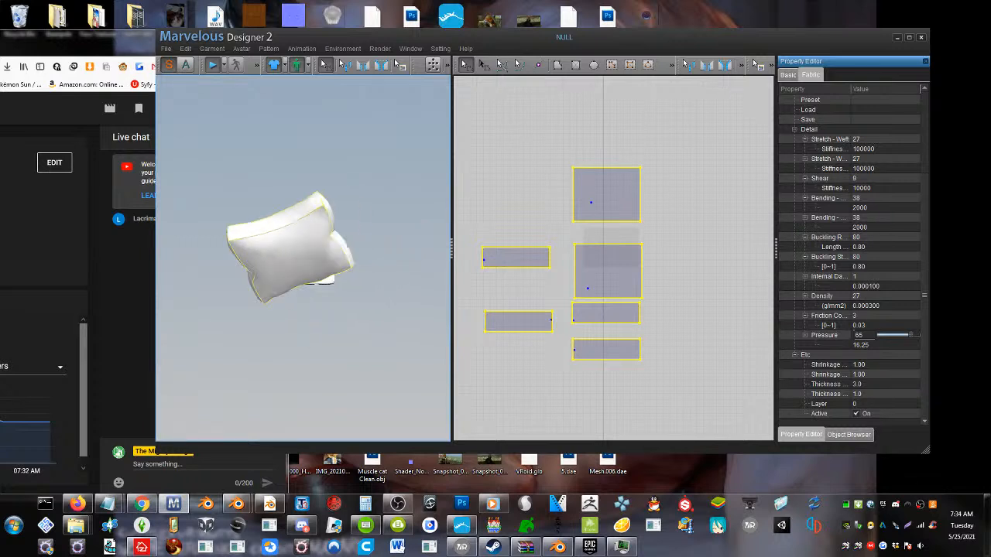
left_click_drag(310, 275, 350, 332)
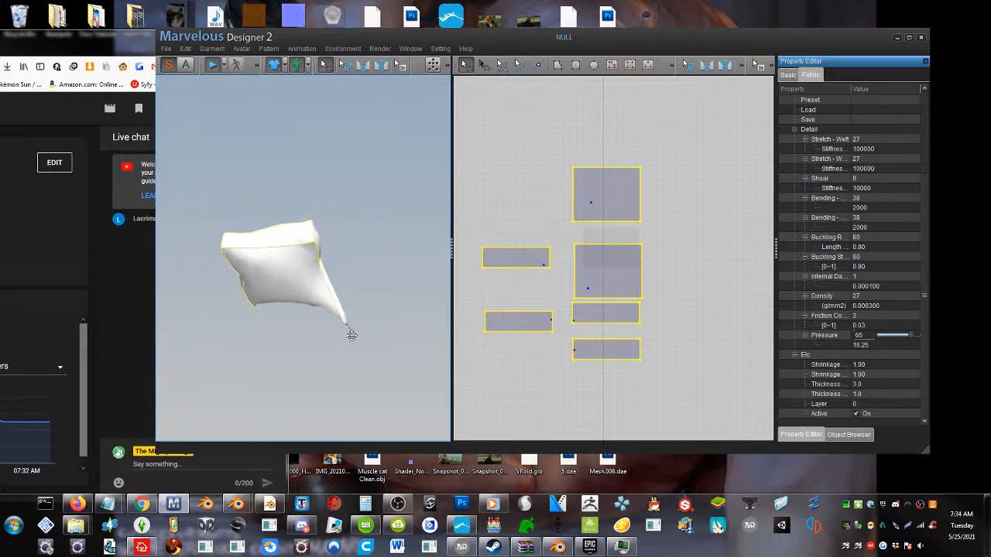
left_click(210, 66)
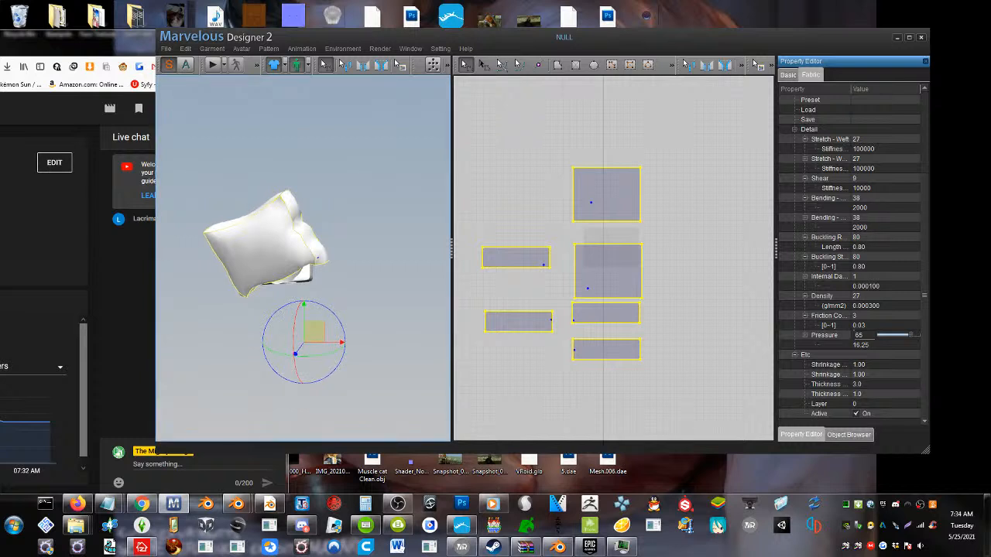
Restore the patterns' boxy shape around the slab in 3D and run the simulation again
right_click(266, 226)
left_click(307, 258)
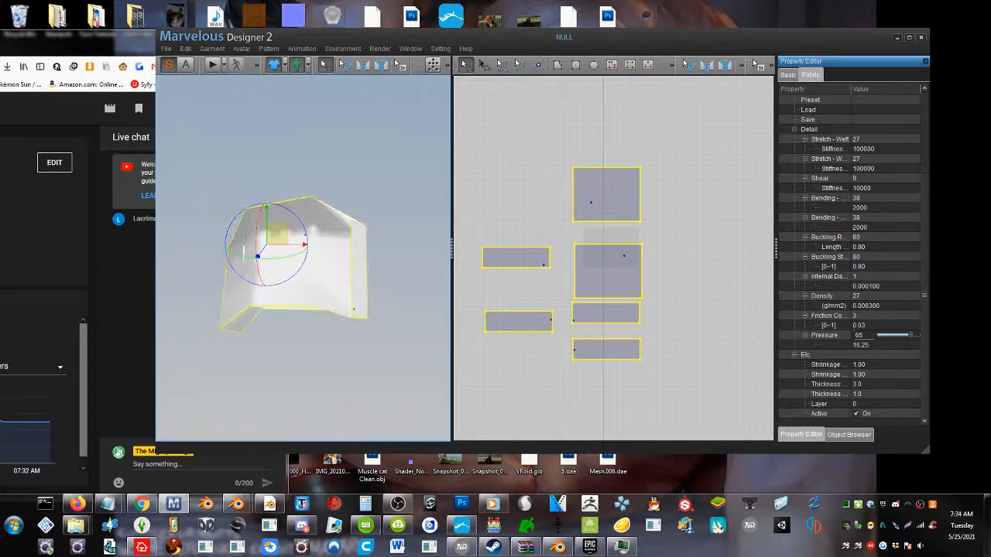
left_click_drag(234, 285, 239, 277)
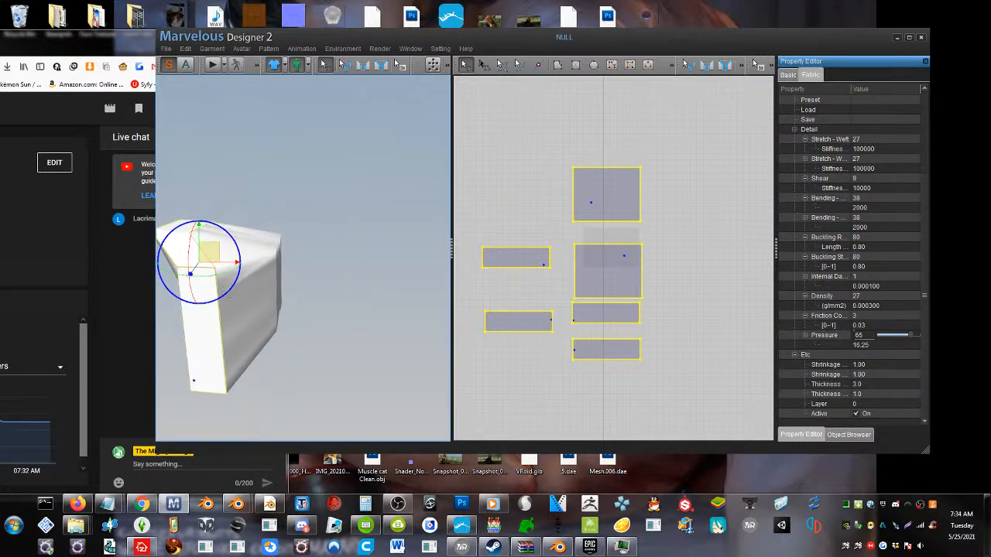
left_click(226, 294)
left_click_drag(256, 322, 195, 338)
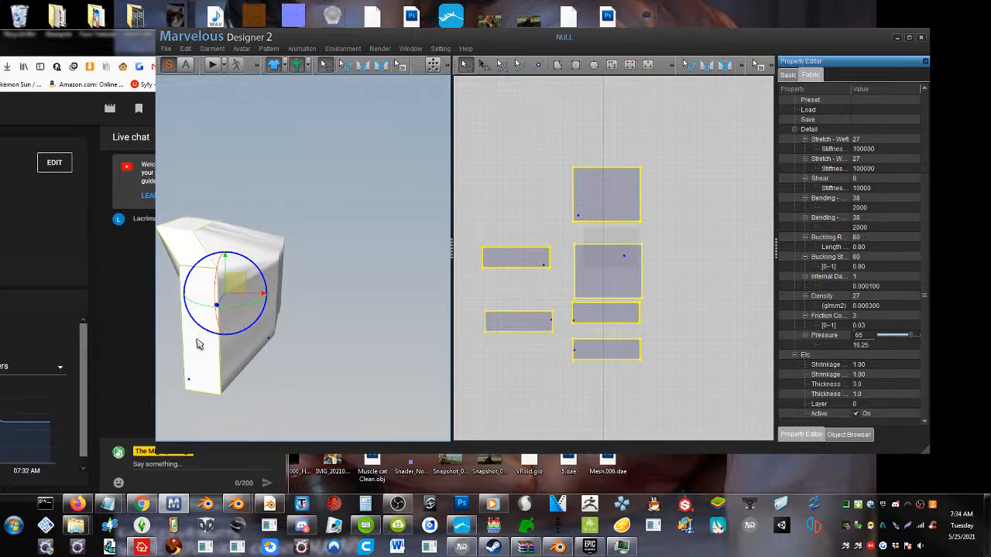
left_click(213, 67)
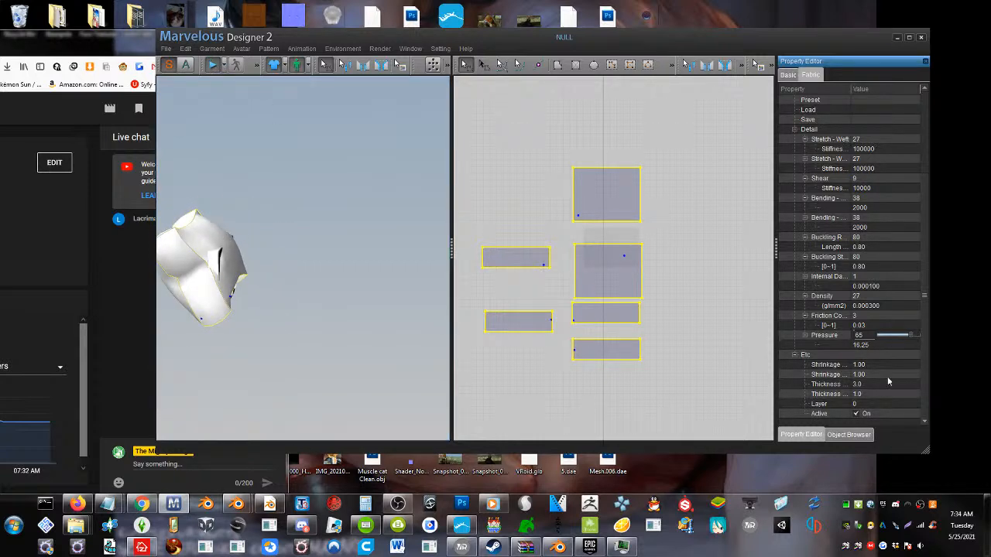
Set the particle distance of all selected patterns to 25
left_click(788, 75)
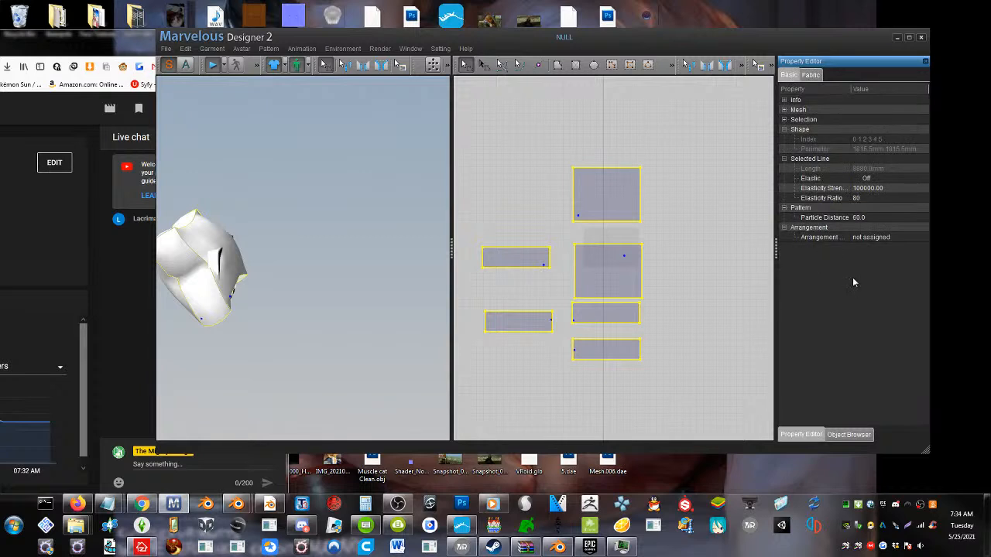
left_click(866, 219)
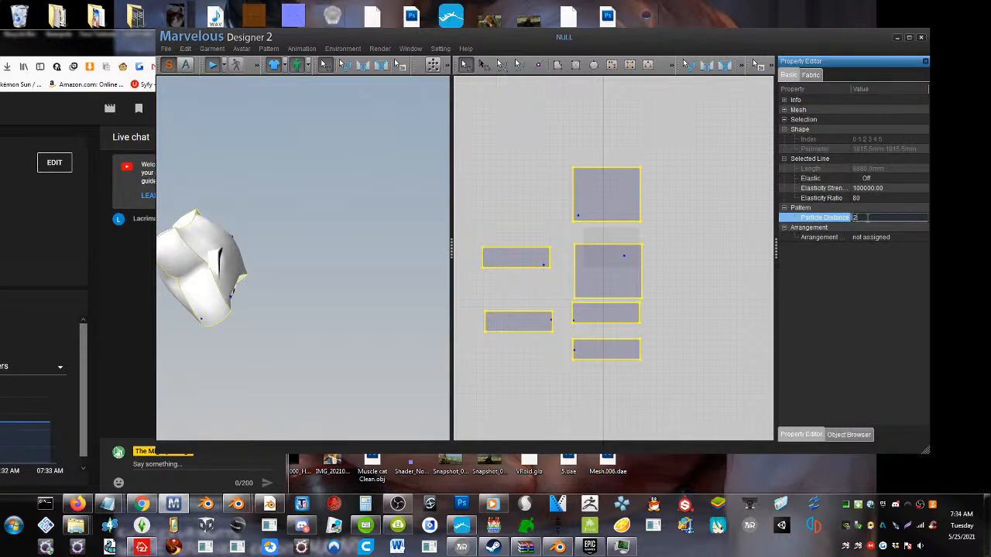
type("25")
key("Return")
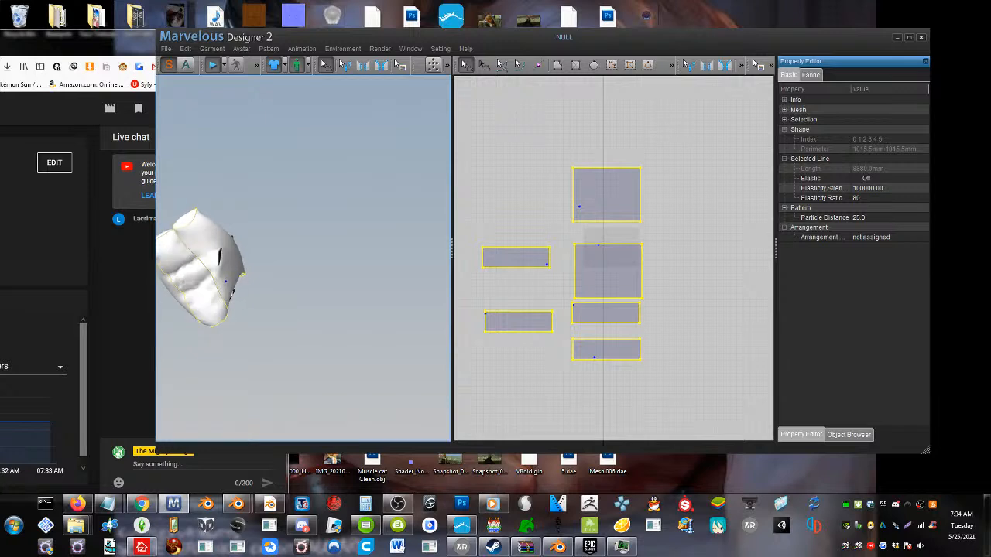
Try to set the particle distance of all selected patterns to 1
left_click(809, 75)
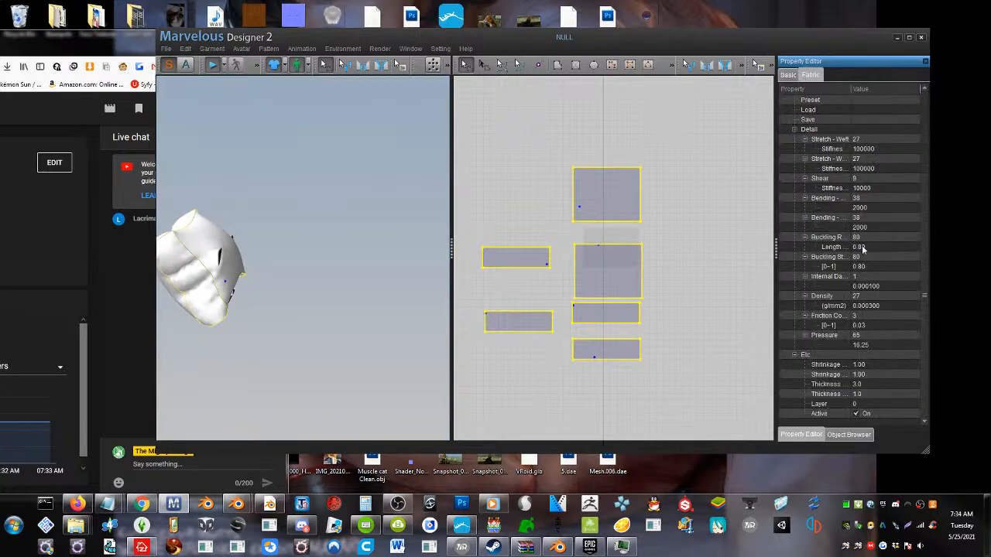
left_click(788, 75)
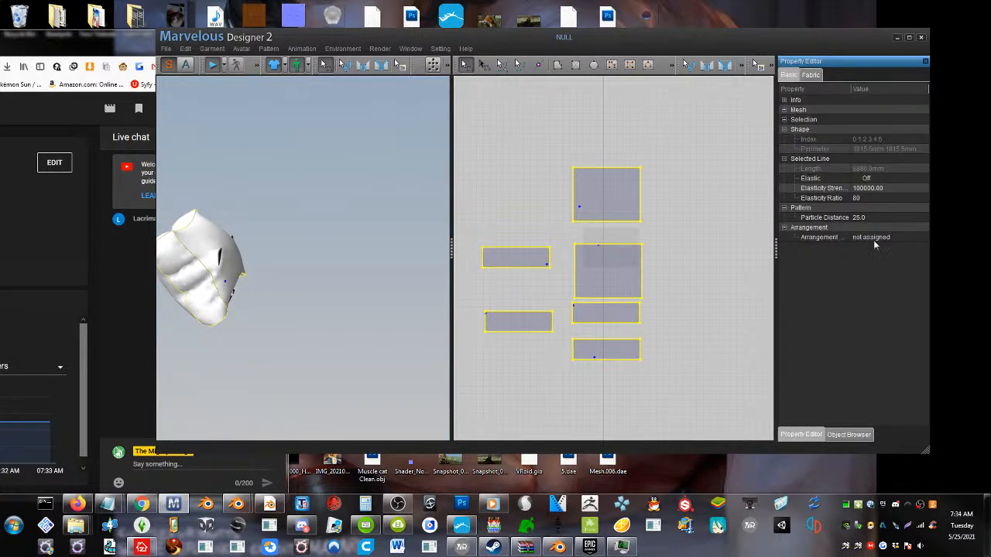
left_click(879, 218)
type("10")
key("Return")
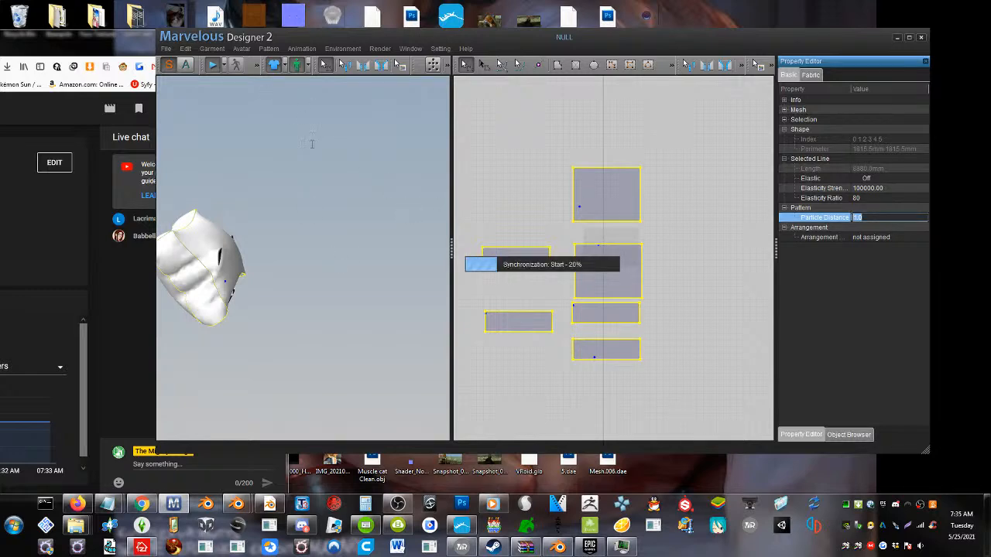
Shift the live chat browser window aside and dismiss the runtime error and stopped-working dialogs
left_click(108, 46)
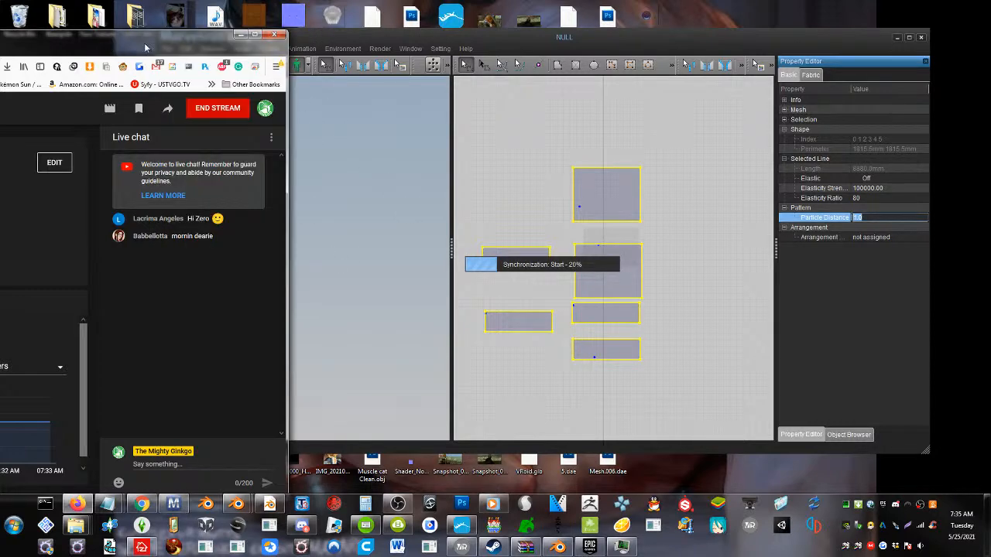
left_click_drag(145, 48, 36, 45)
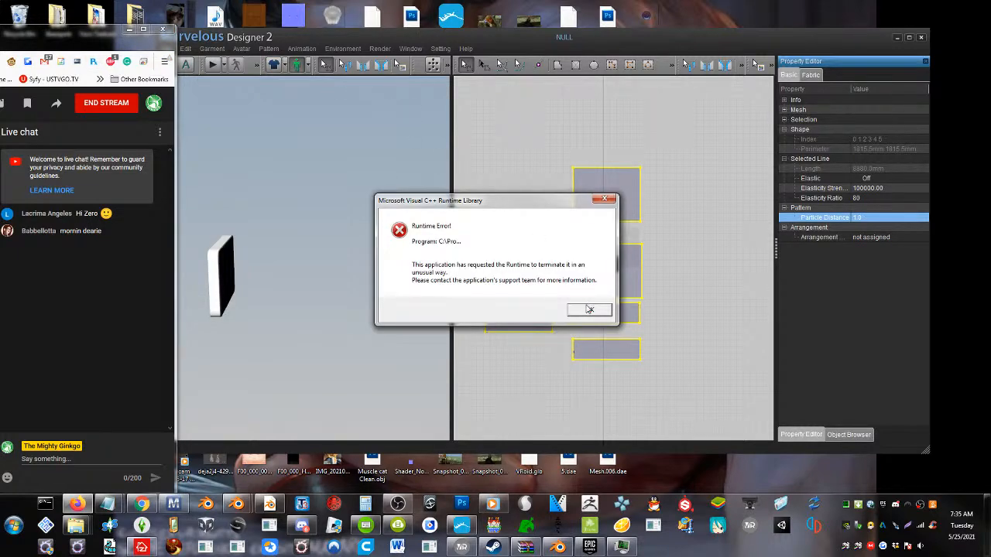
left_click(589, 309)
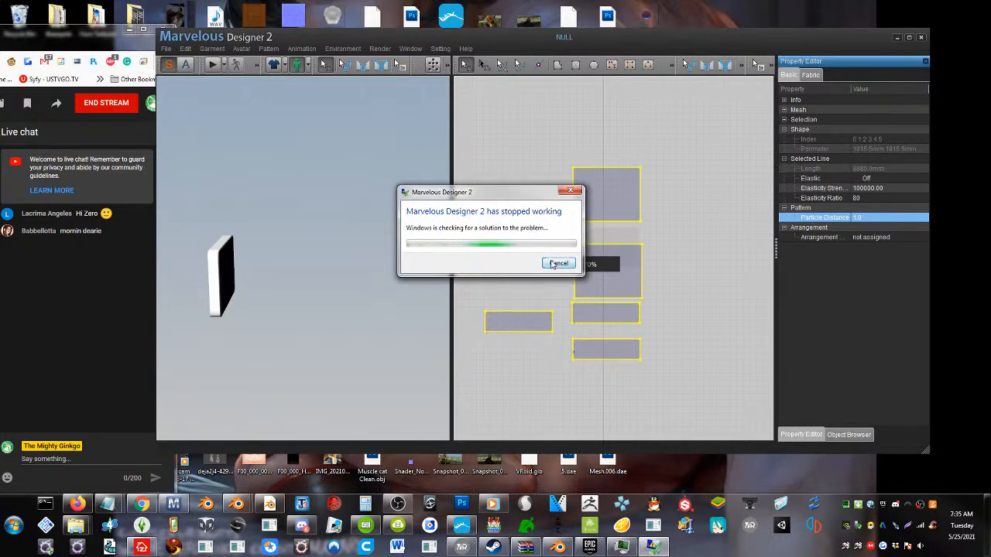
left_click(557, 264)
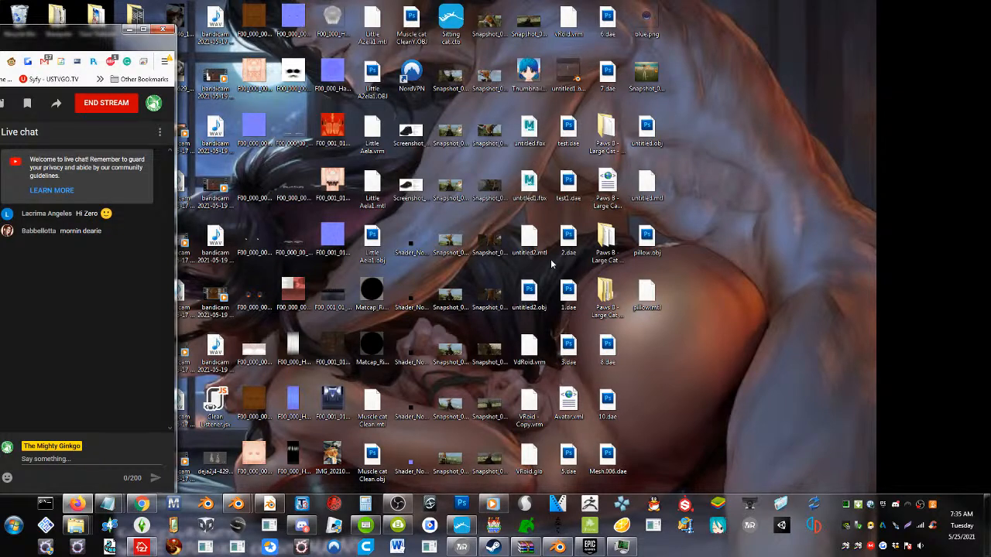
Relaunch Marvelous Designer and close its Avatar Editor without choosing an avatar
left_click(173, 505)
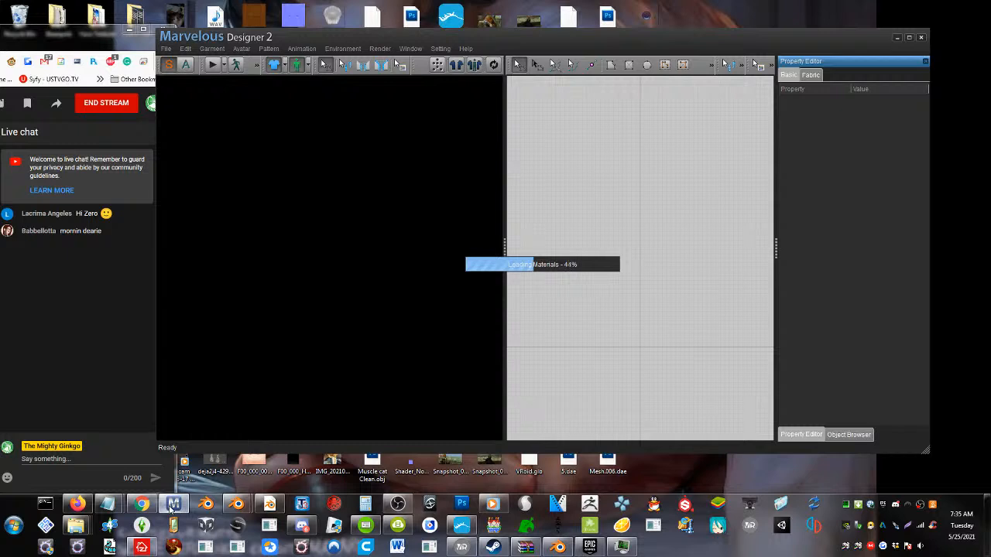
mouse_move(163, 501)
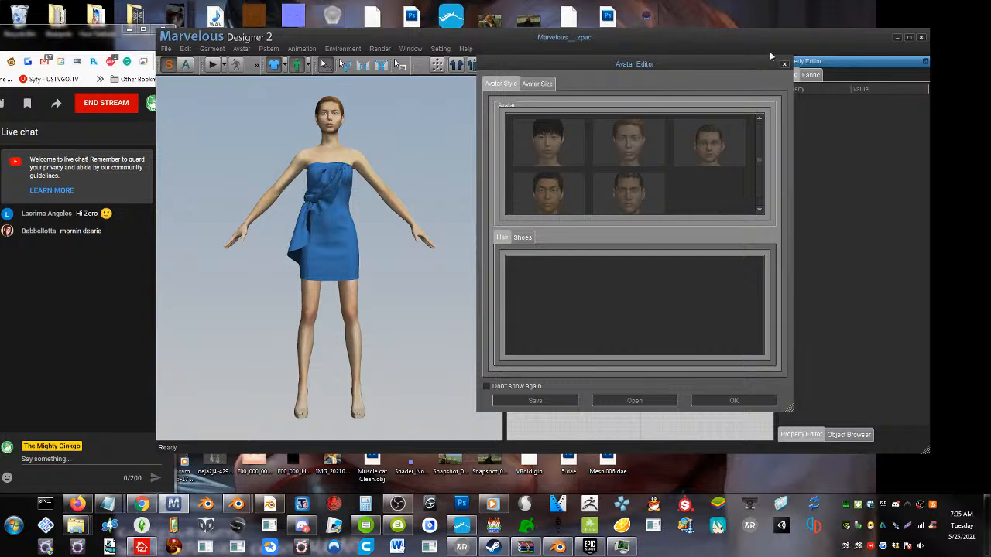
left_click(785, 66)
Clear the default avatar and start a new empty project without the sample dress
left_click(165, 50)
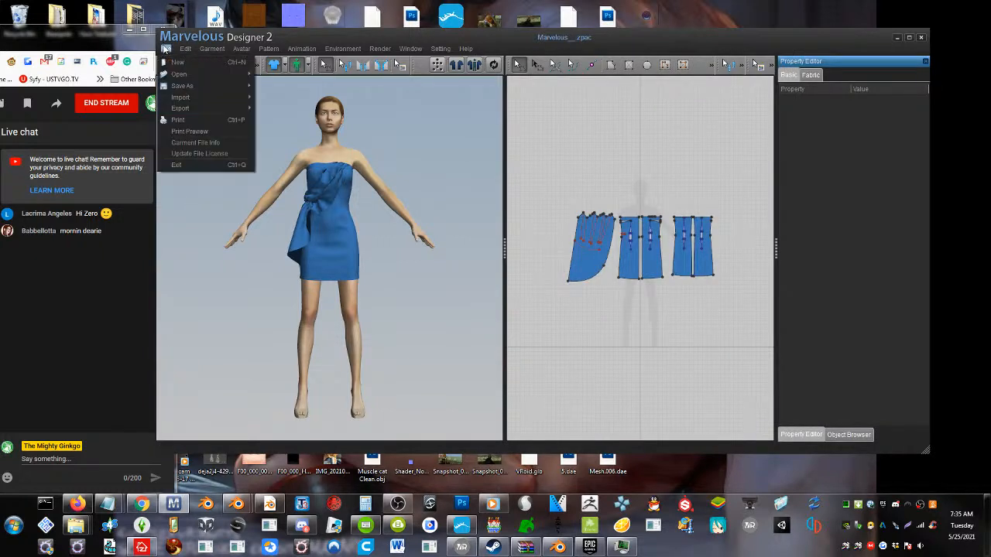
mouse_move(247, 50)
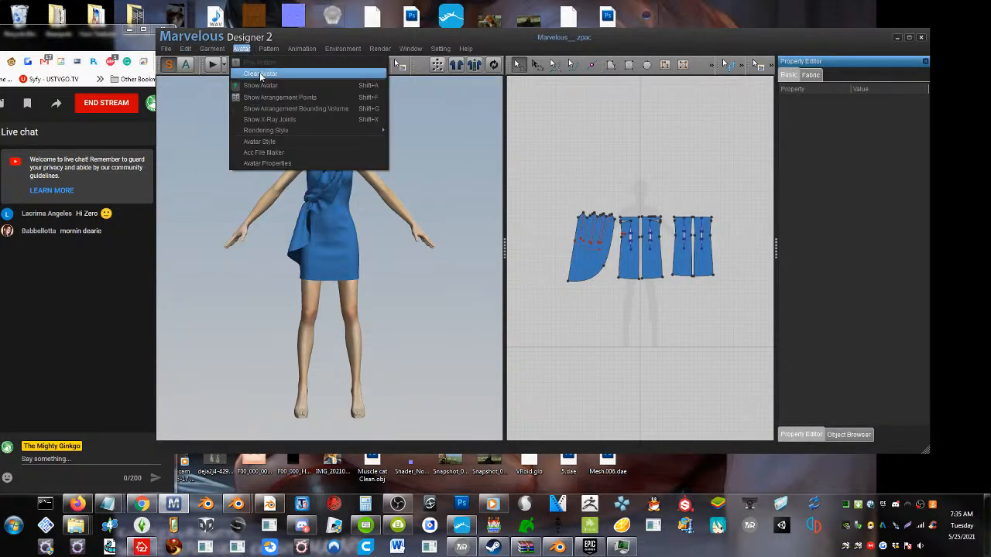
left_click(262, 74)
left_click(166, 49)
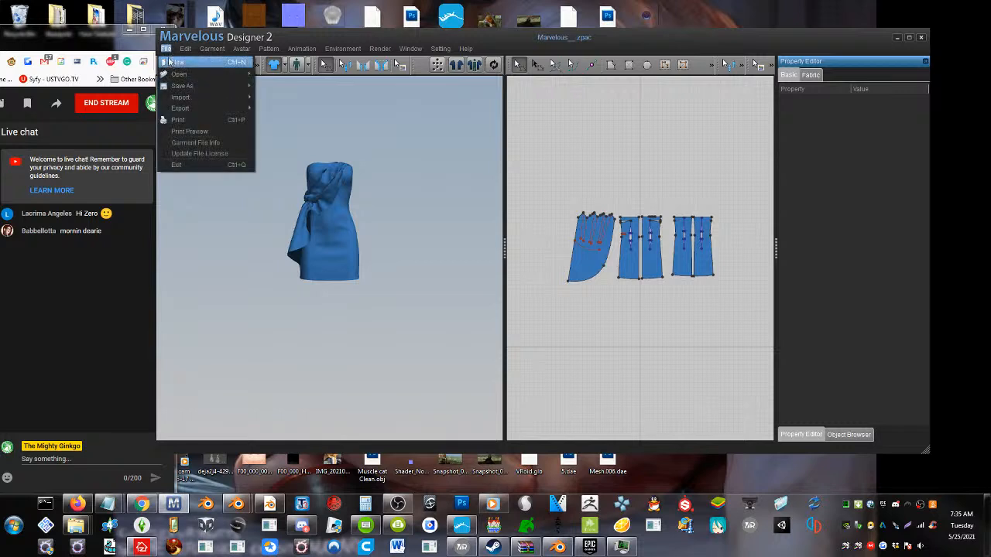
left_click(232, 67)
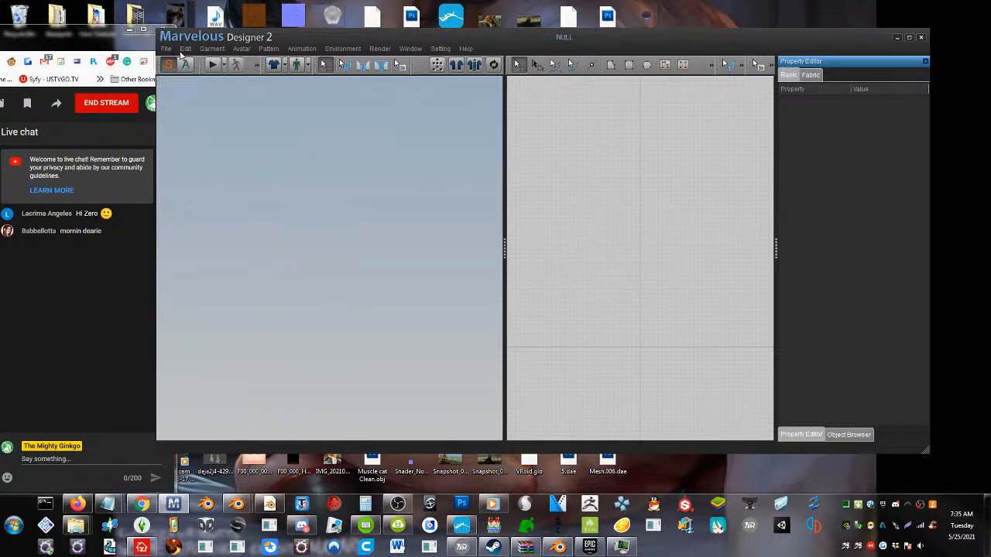
Import the slab OBJ file as an avatar, with metres as the file unit
left_click(245, 51)
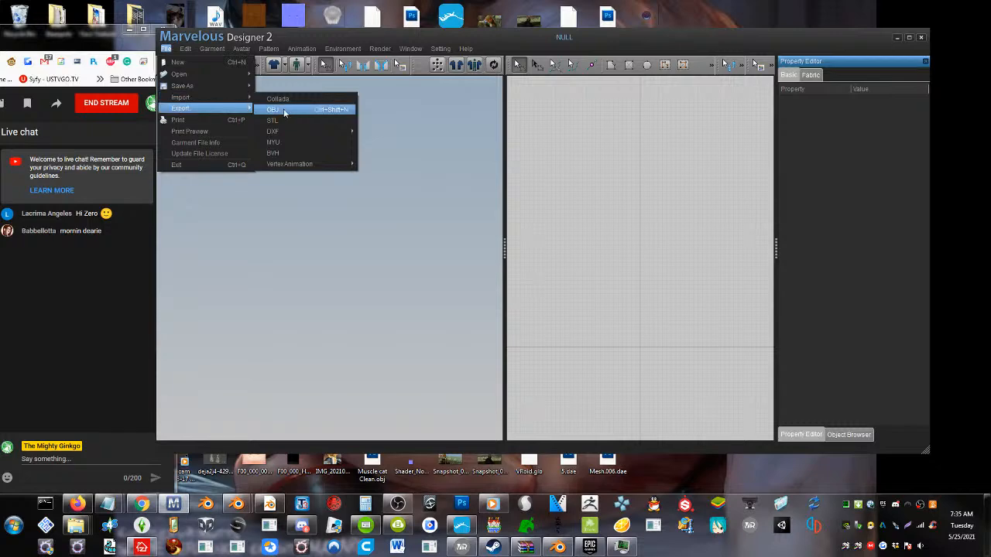
mouse_move(230, 85)
left_click(289, 117)
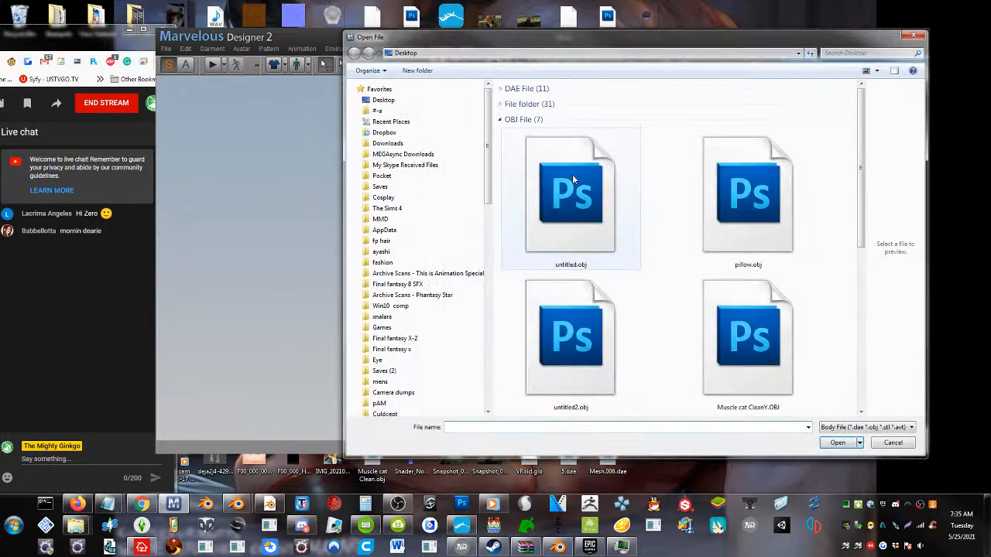
double_click(653, 193)
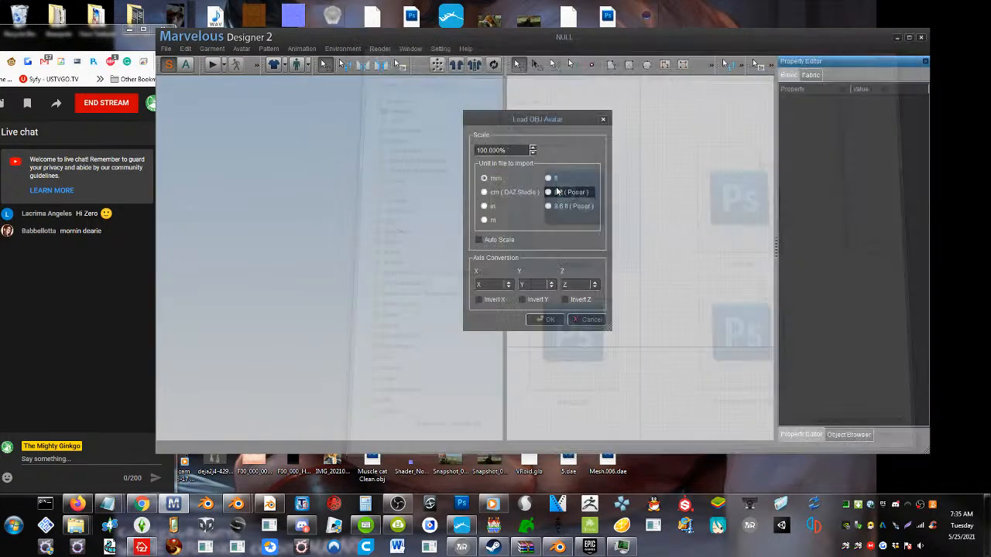
left_click(488, 221)
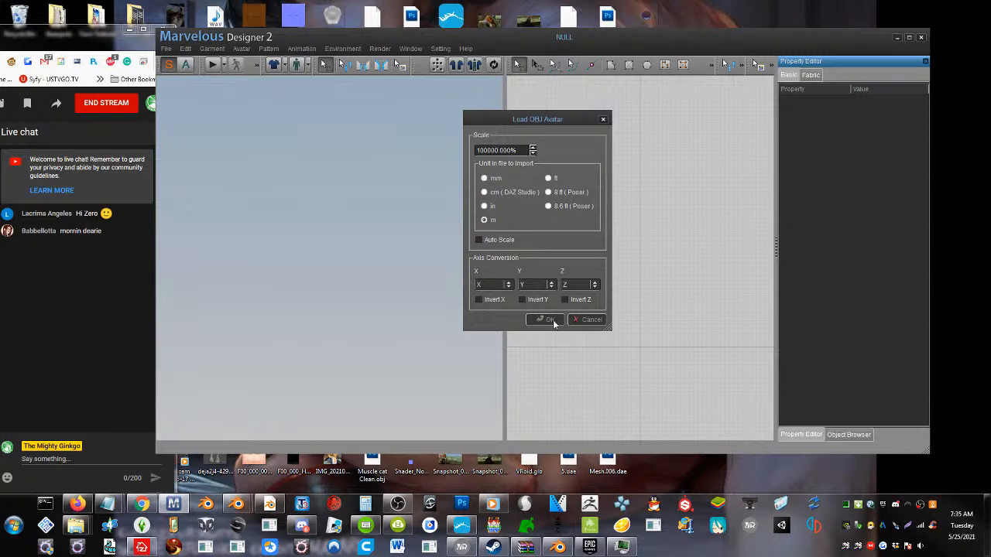
left_click(546, 319)
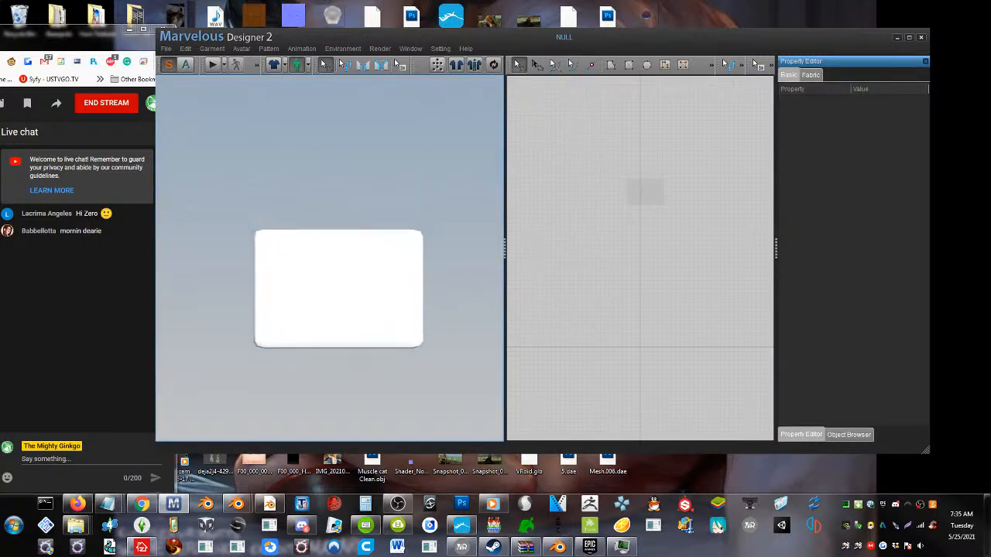
Draw a rectangular pattern about 627 by 448 mm around the avatar's silhouette and place a copy directly above it
middle_click_drag(615, 179, 574, 333)
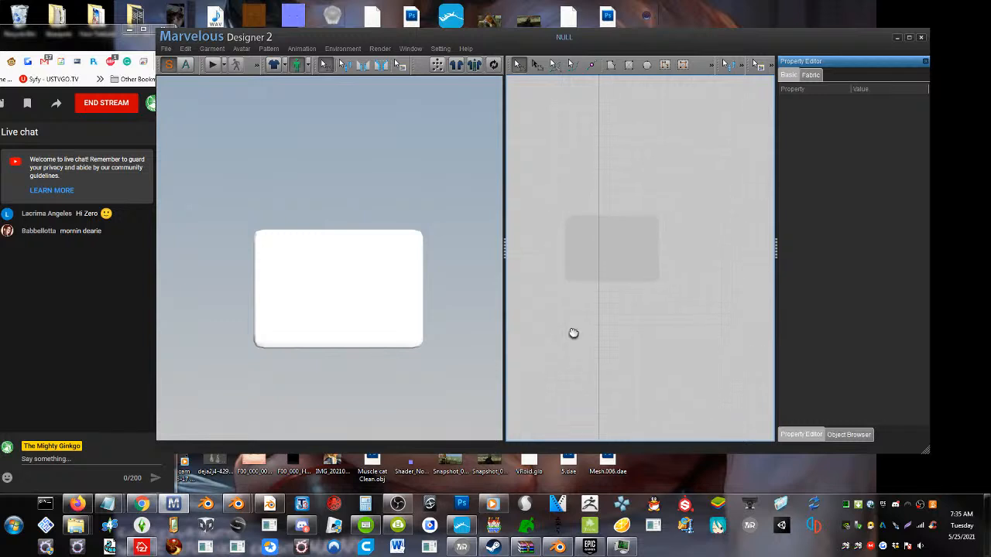
left_click(628, 64)
left_click_drag(537, 202, 678, 302)
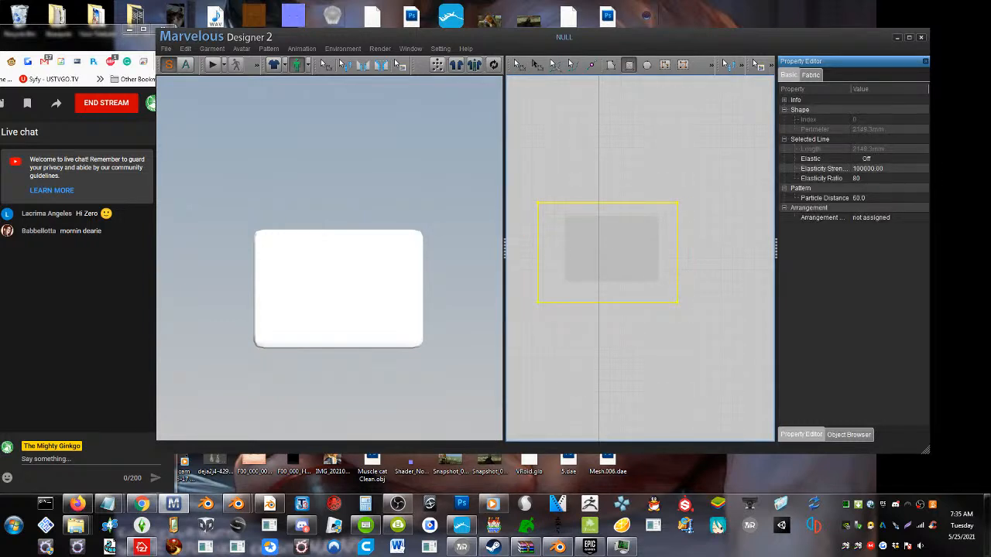
key("ctrl+v")
left_click(604, 132)
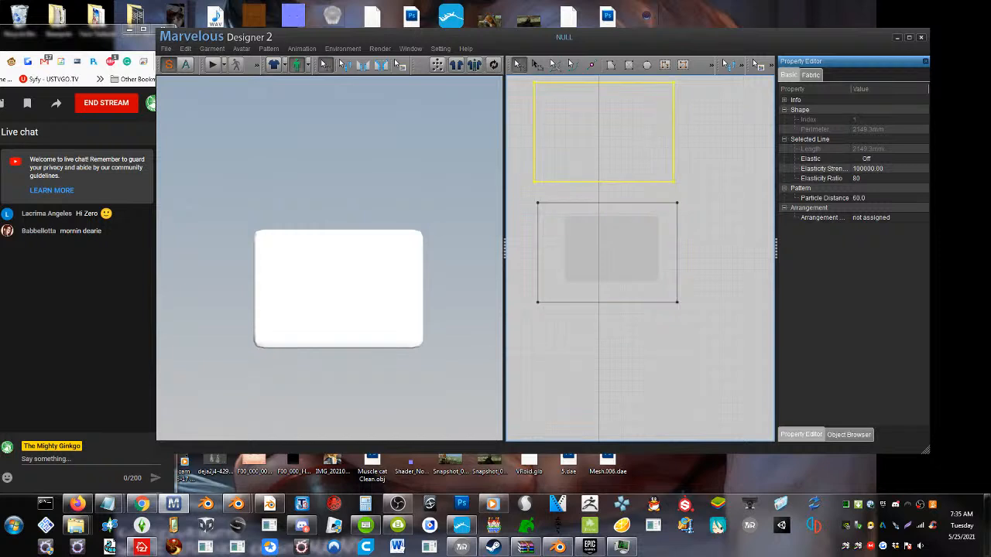
Synchronize both patterns to the 3D view and move the original rectangle in front of the slab
left_click(492, 65)
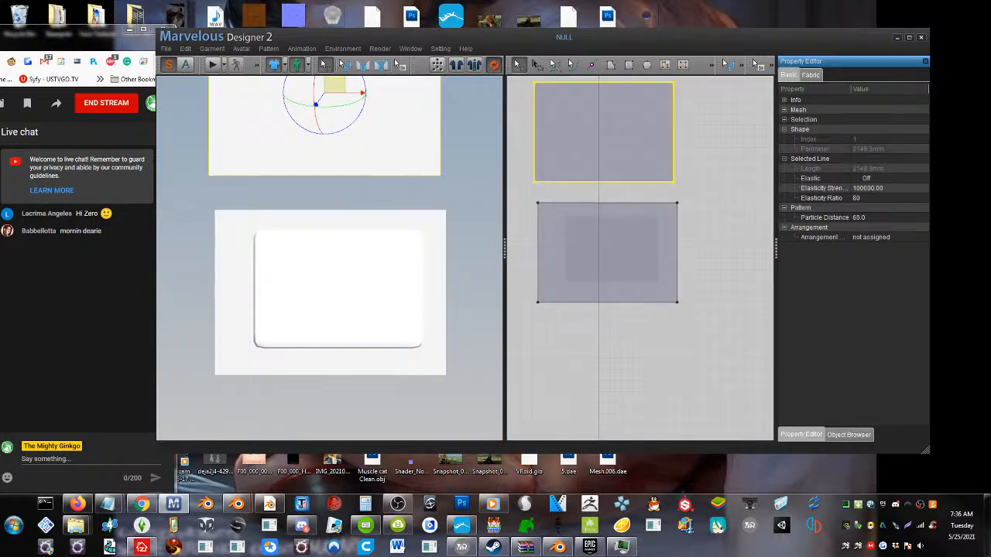
right_click_drag(371, 263, 310, 297)
scroll(311, 296, "down", 4)
left_click(374, 240)
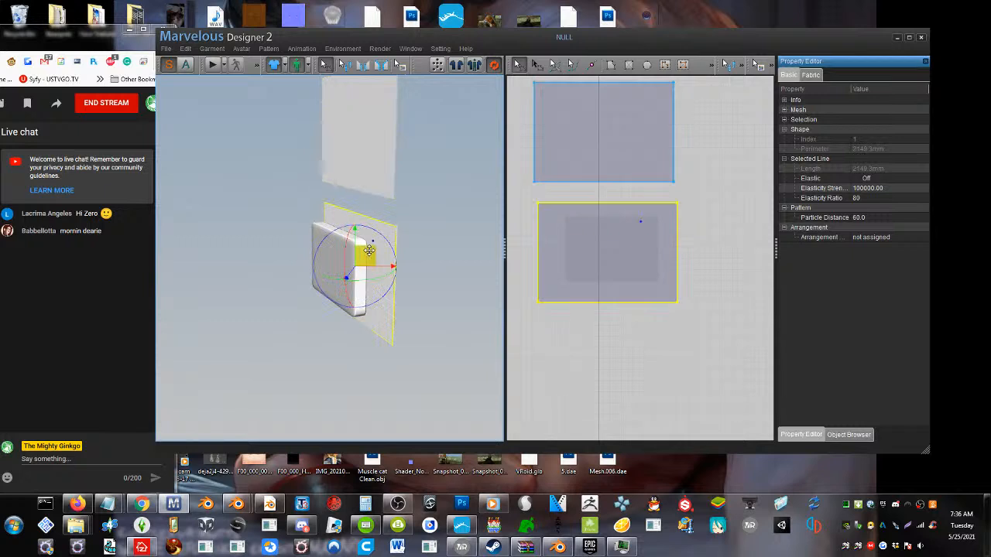
left_click_drag(365, 253, 308, 267)
Move the copied rectangle behind the slab and flip it so its outer side faces away from the avatar
left_click_drag(361, 147, 374, 279)
right_click(379, 229)
left_click(408, 238)
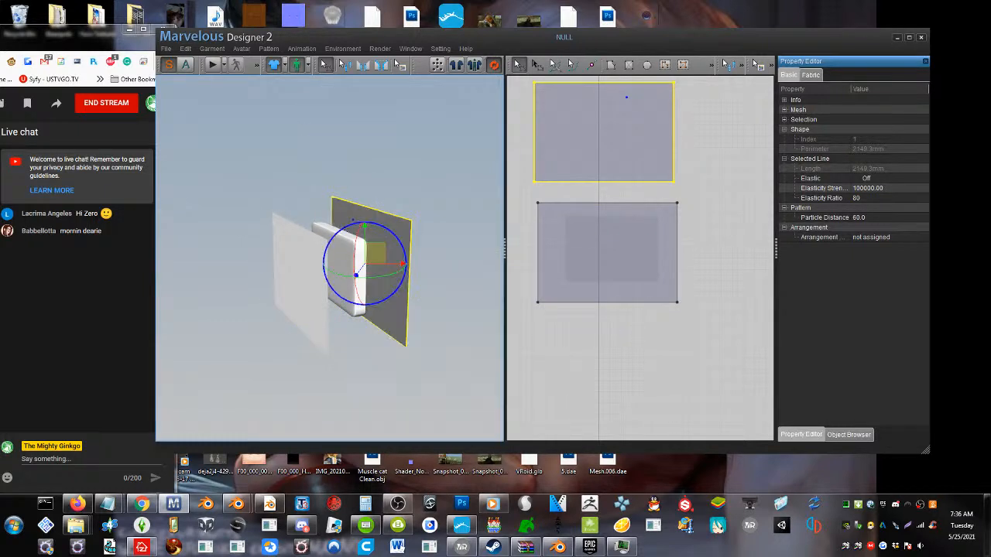
Sew the upper edges of the front and back patterns together with Segment Sewing
right_click_drag(408, 242, 444, 276)
left_click_drag(453, 313, 408, 314)
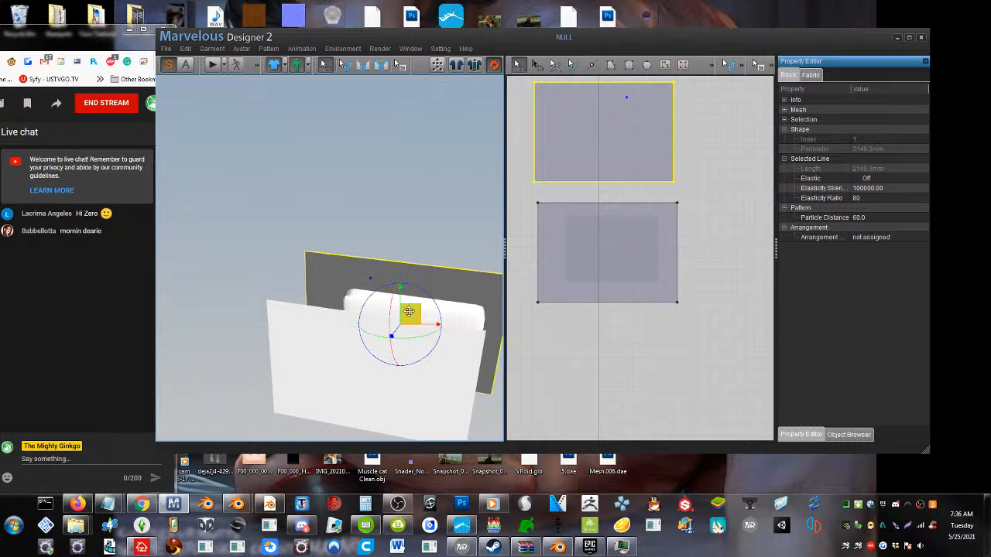
left_click(363, 65)
left_click(356, 318)
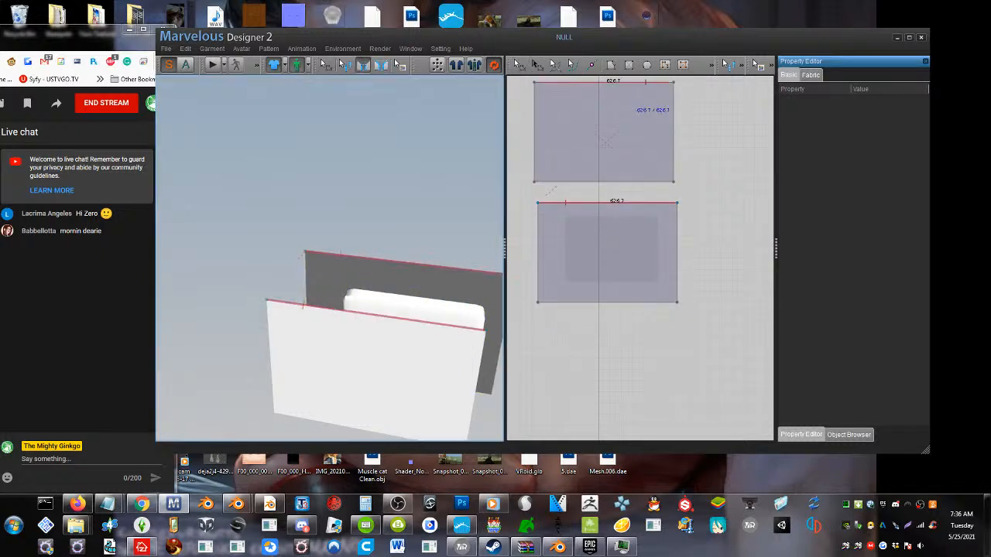
left_click(367, 258)
Sew the matching side edges of the front and back patterns together on both sides of the slab
right_click_drag(369, 263, 320, 259)
scroll(367, 240, "down", 3)
left_click(341, 276)
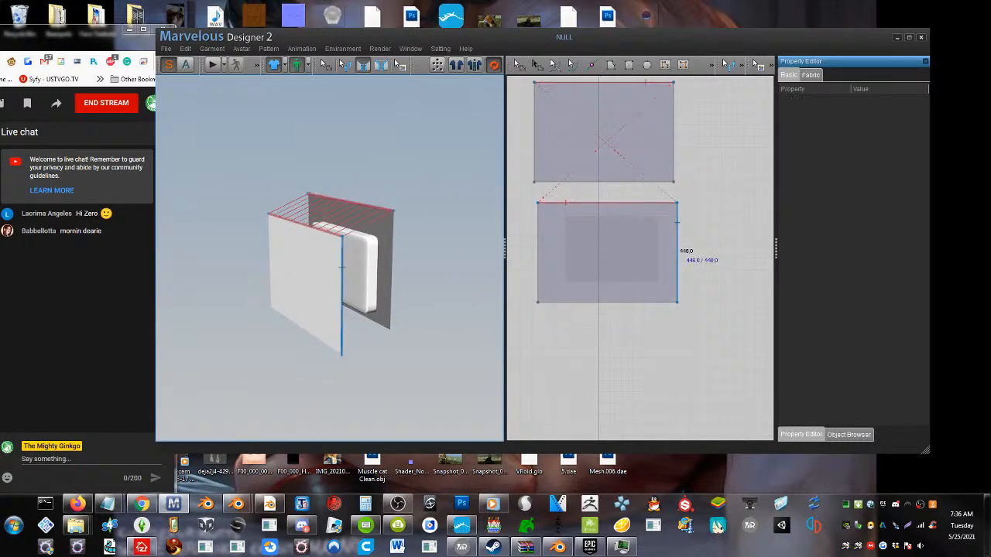
left_click(389, 271)
right_click_drag(389, 271, 501, 272)
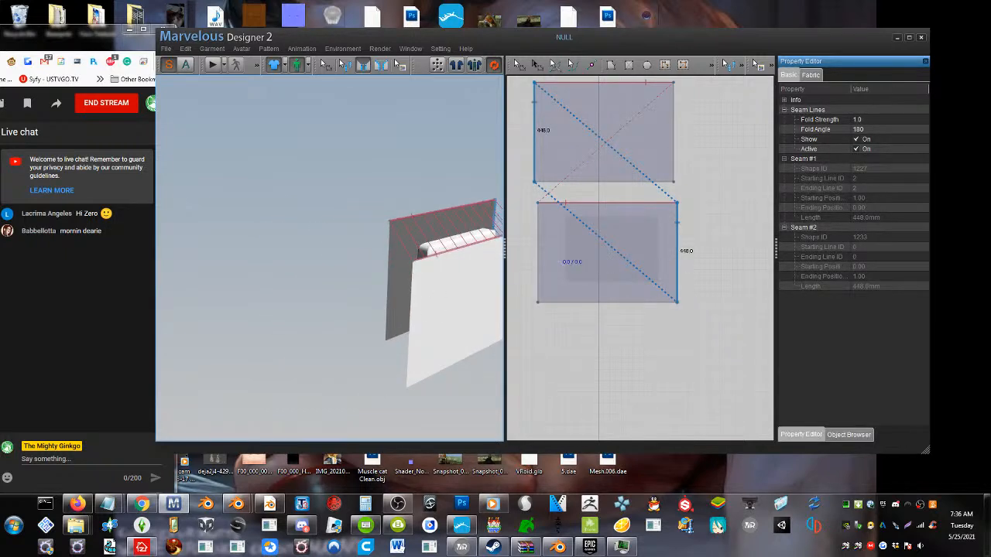
left_click(415, 309)
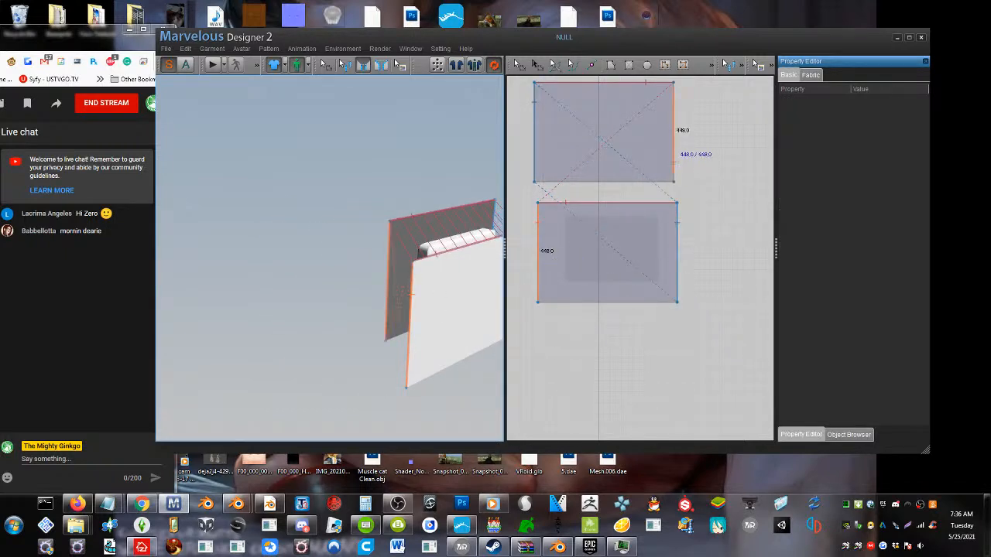
left_click(390, 264)
Sew the lower edges of the front and back patterns together
right_click_drag(431, 267, 337, 302)
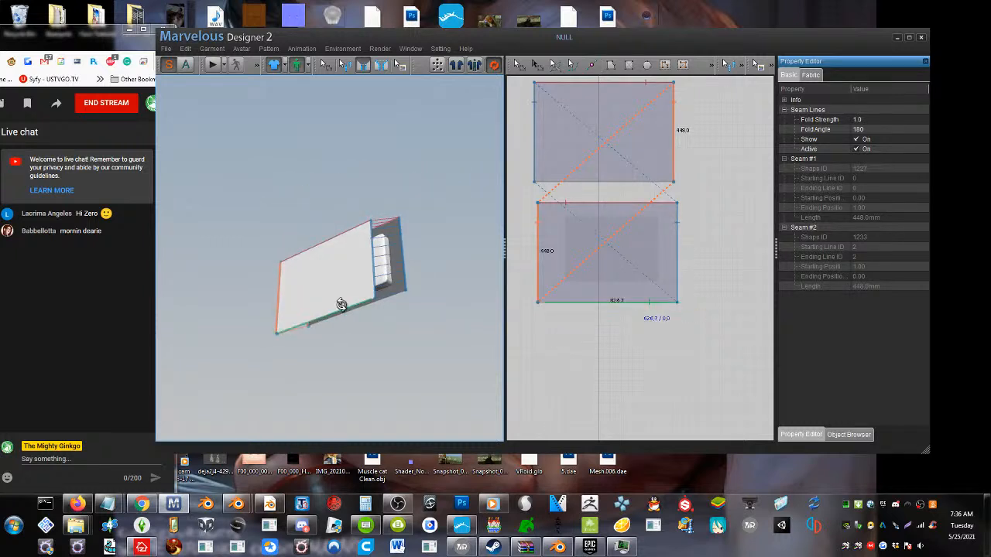
left_click(341, 307)
left_click(377, 305)
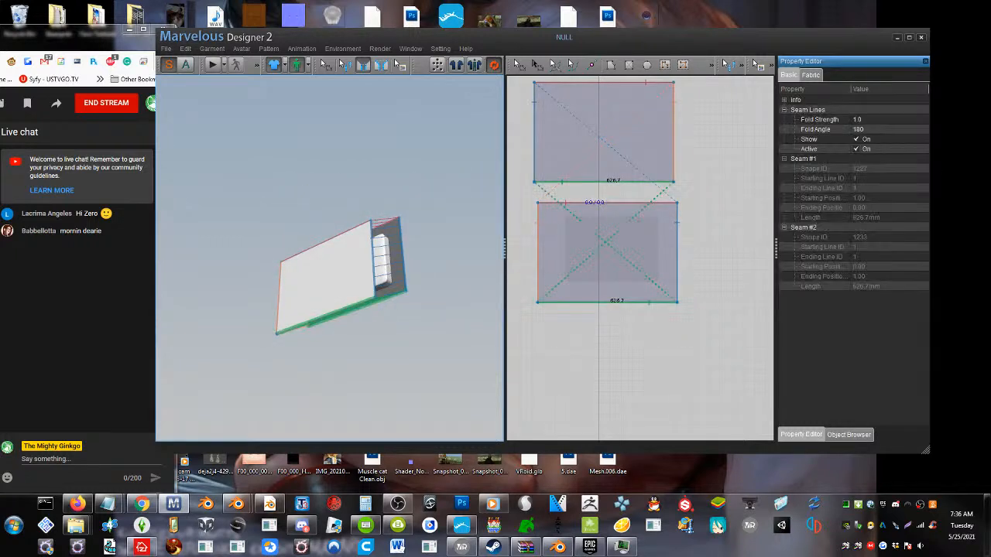
Run the simulation so the sewn patterns close around the slab avatar
right_click_drag(377, 305, 358, 338)
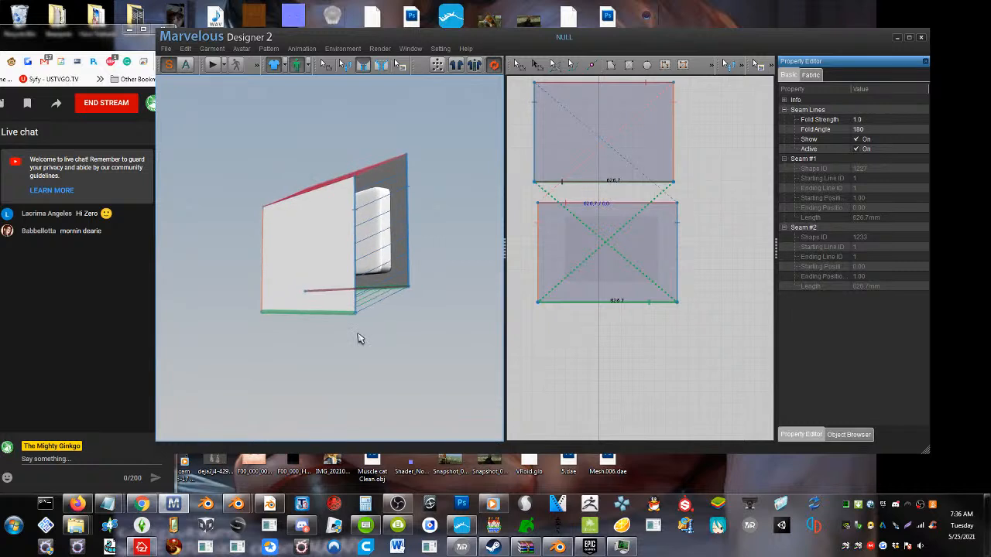
left_click(212, 65)
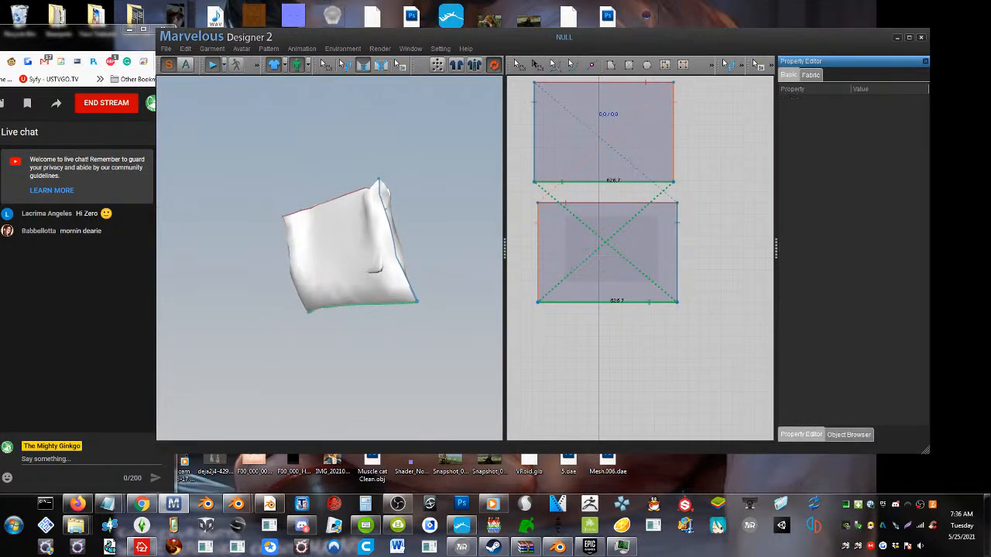
scroll(379, 232, "down", 3)
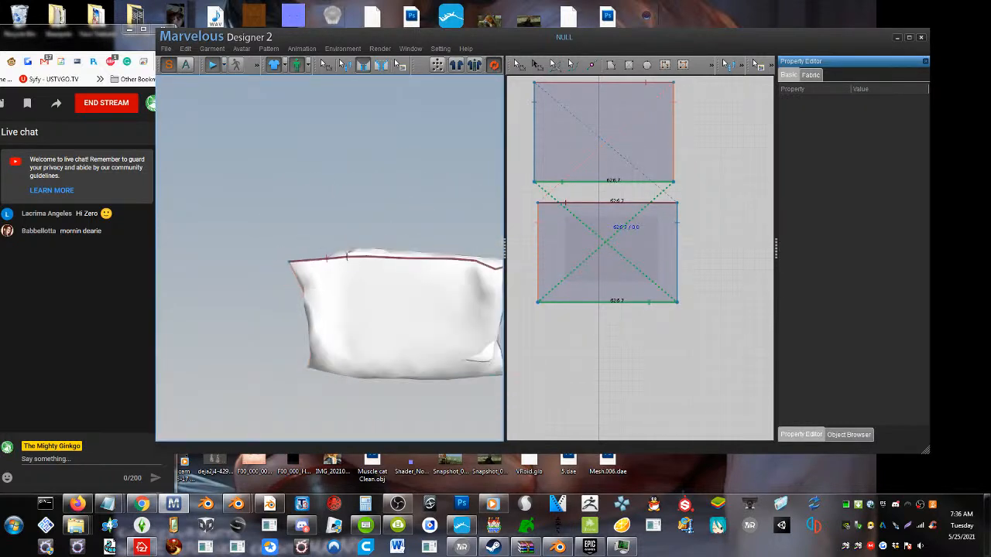
middle_click_drag(380, 266, 330, 237)
Select both rectangular patterns and open their particle distance for editing
left_click(525, 65)
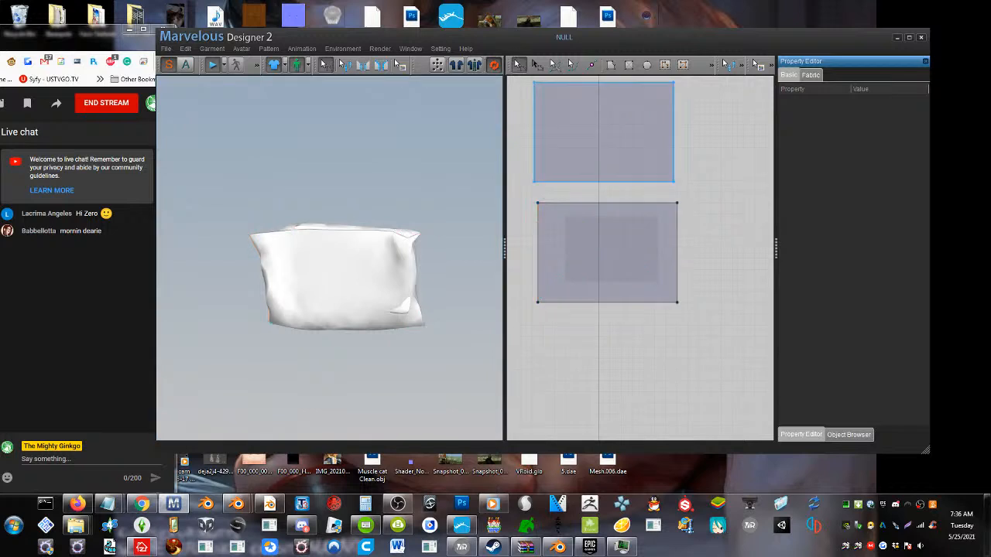
left_click(600, 124)
left_click(599, 232, "shift")
left_click(873, 218)
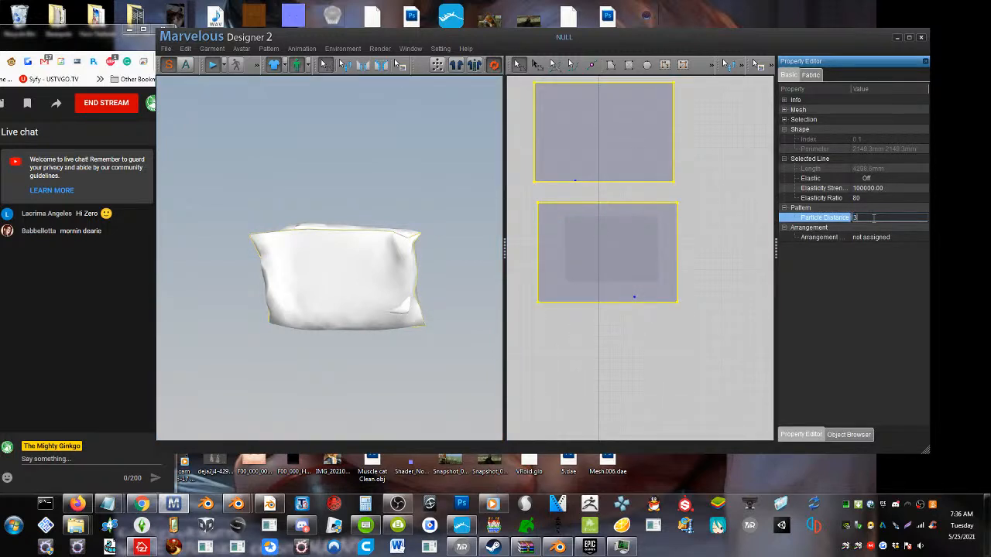
Set both patterns' particle distance to 30 and their fabric pressure to 19, and tug the pillow cloth into shape
type("30")
key("Return")
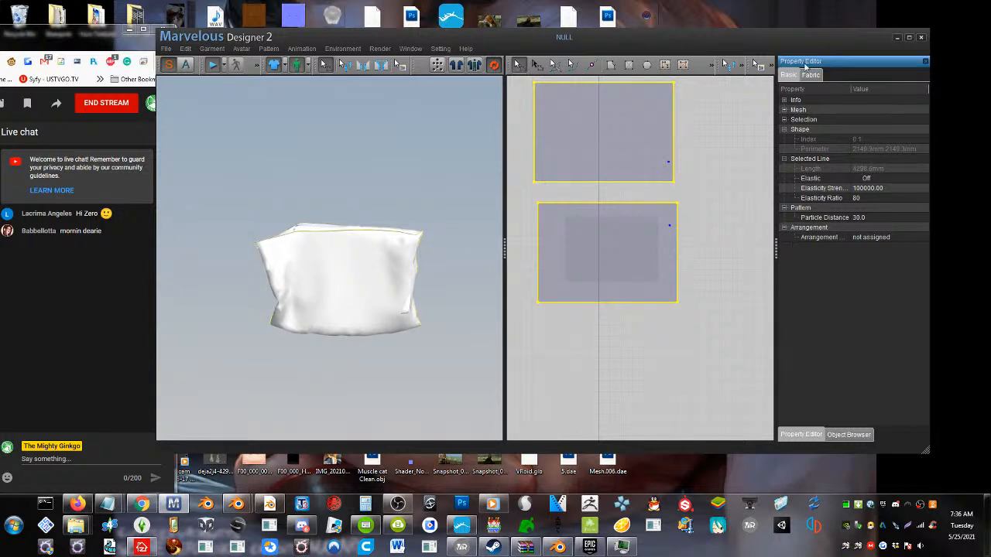
left_click(810, 74)
scroll(875, 307, "down", 4)
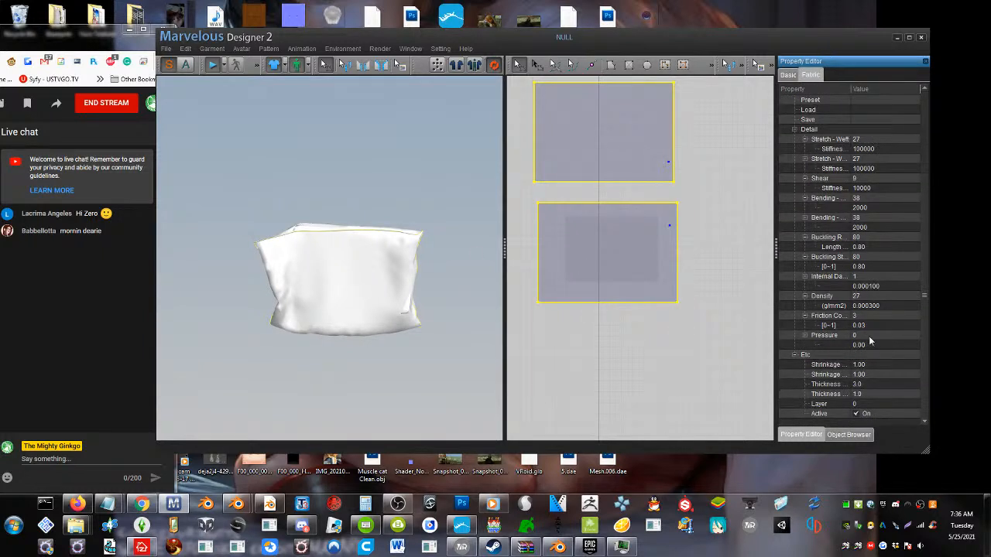
left_click(869, 335)
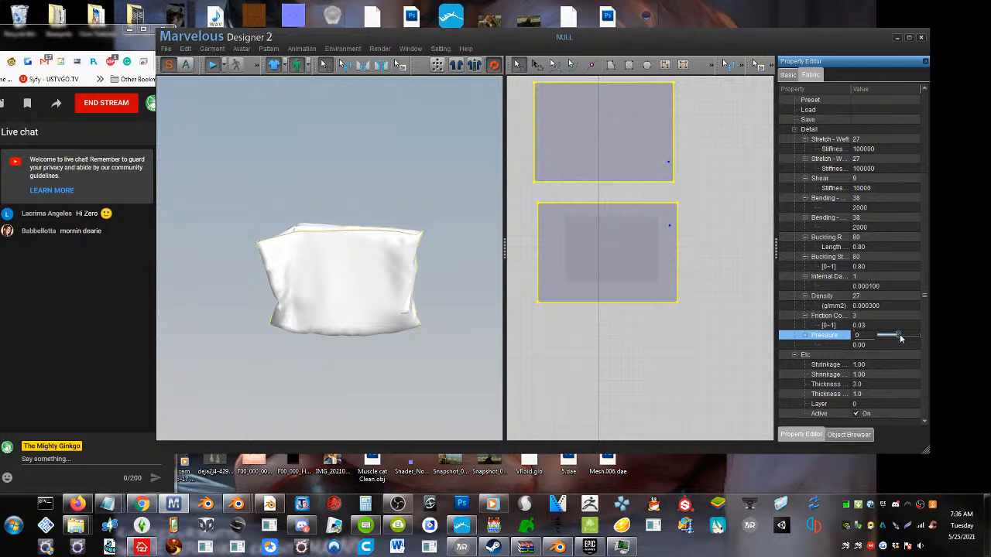
left_click_drag(899, 336, 903, 336)
left_click_drag(404, 243, 416, 218)
mouse_move(286, 234)
left_mouse_down()
mouse_move(283, 206)
mouse_move(292, 232)
left_mouse_up()
right_click_drag(292, 232, 318, 310)
right_click_drag(408, 383, 374, 295)
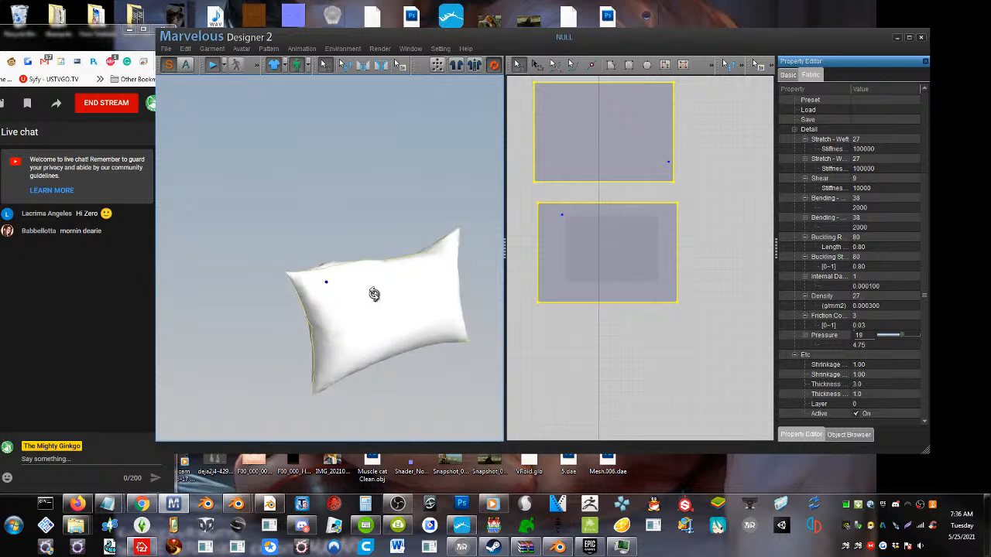
Refine the particle distance of both patterns to 20 and settle the inflated pillow
left_click(788, 75)
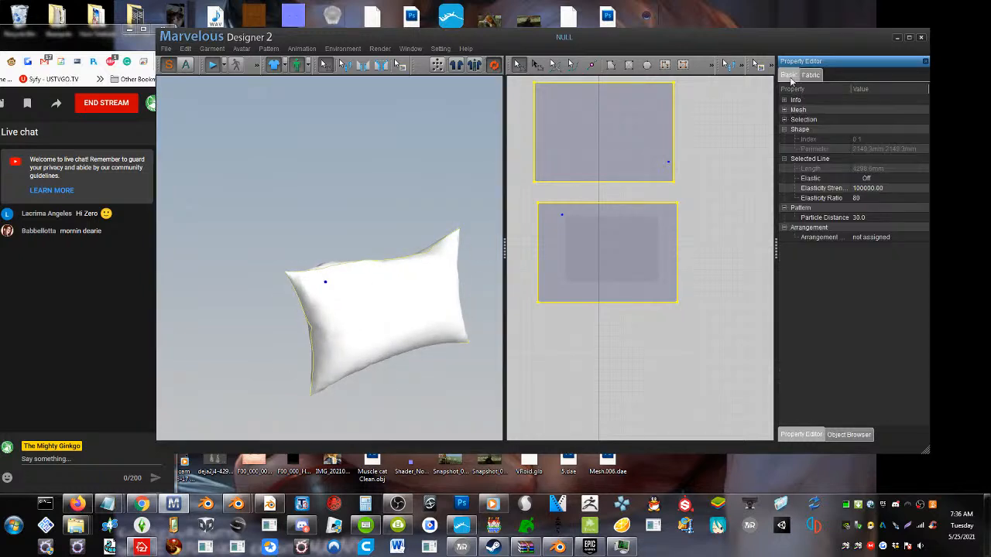
left_click(874, 219)
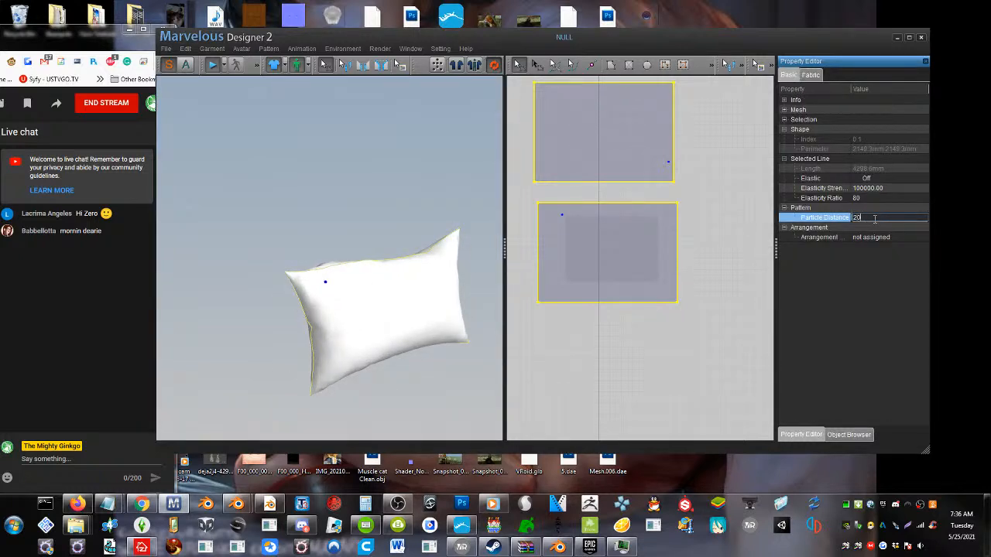
type("20")
key("Return")
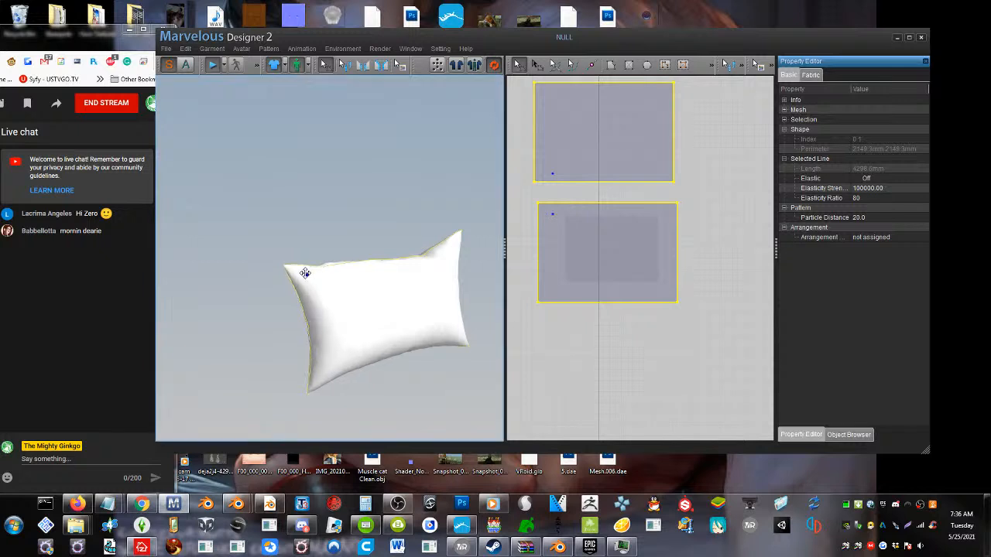
mouse_move(372, 341)
right_mouse_down()
mouse_move(485, 338)
mouse_move(486, 327)
mouse_move(362, 325)
mouse_move(377, 342)
right_mouse_up()
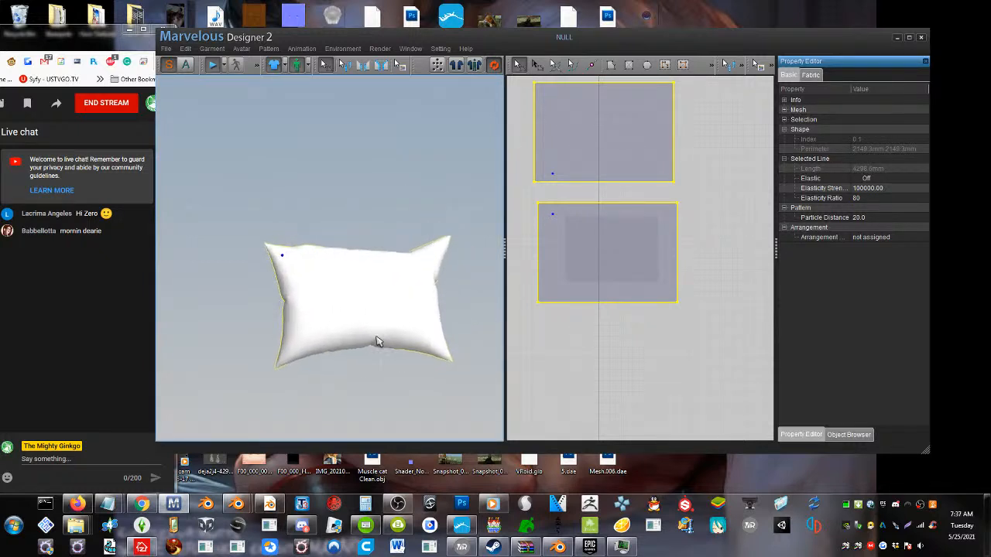
Move the lower pattern closer to the upper one and draw a strip about 1654 × 87 mm beneath it
left_click(588, 311)
scroll(588, 330, "down", 3)
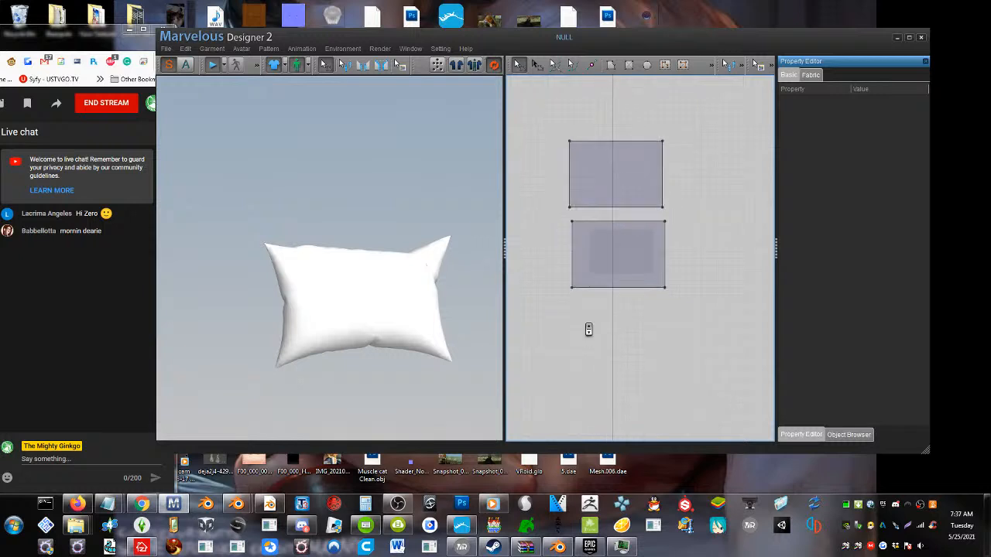
left_click(607, 248)
left_click_drag(633, 260, 638, 230)
left_click(629, 65)
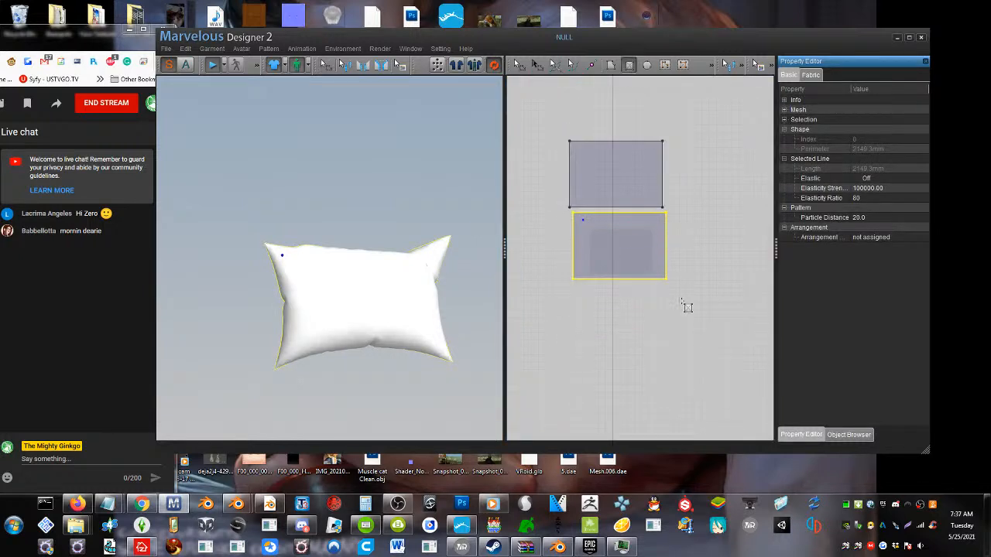
left_click_drag(740, 291, 498, 306)
Stop the simulation, restore the fallen strip's arrangement and move it above the pillow in the 3D view
left_click(212, 66)
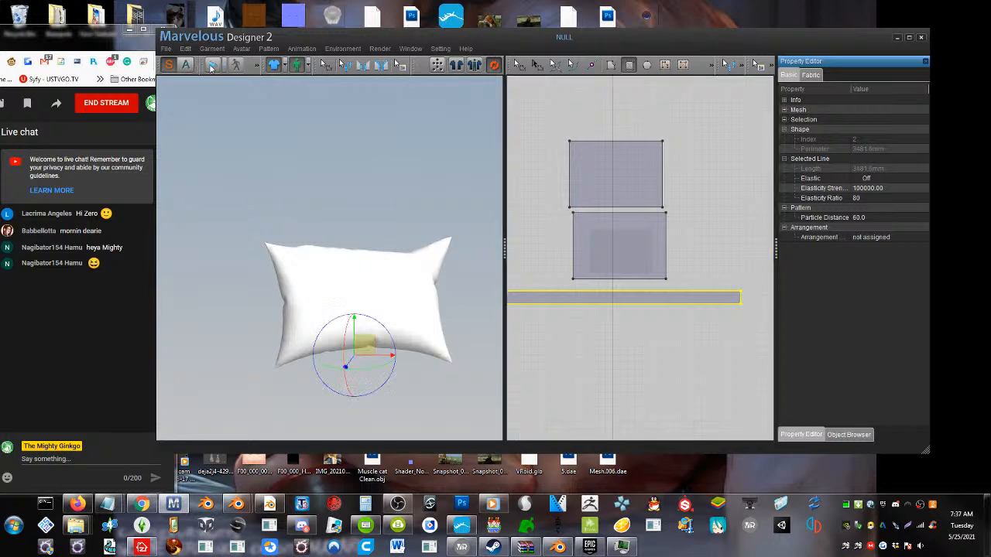
scroll(276, 234, "down", 3)
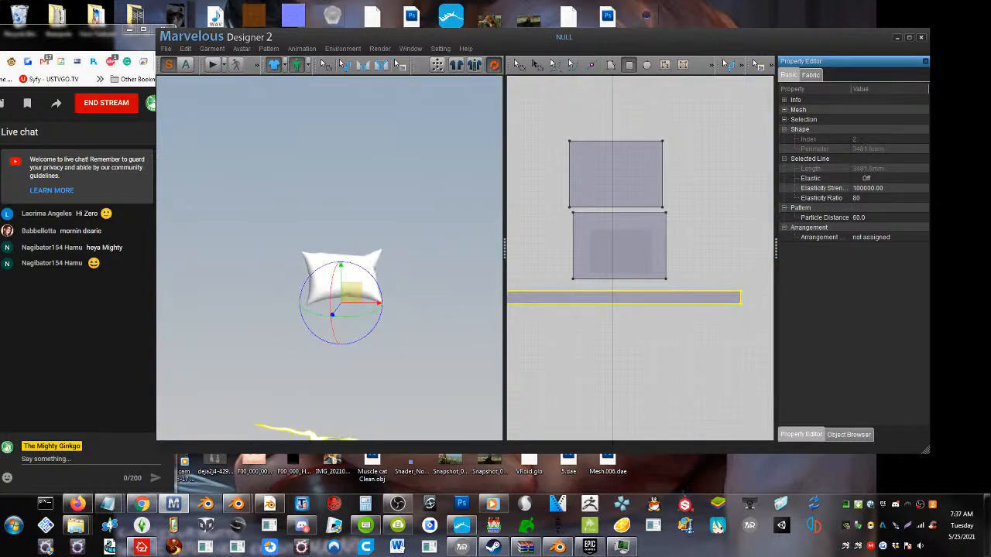
right_click(309, 430)
left_click(362, 248)
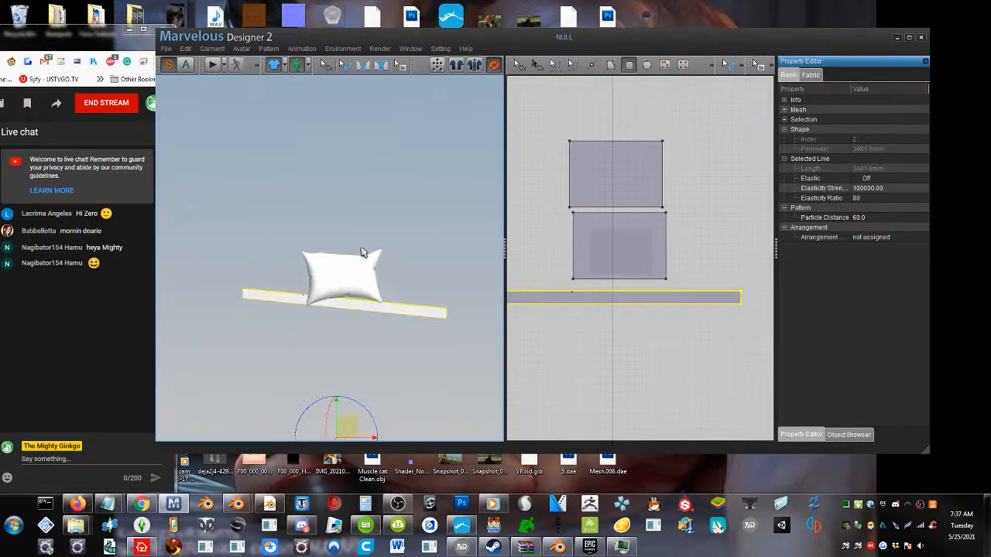
left_click_drag(372, 306, 378, 224)
right_click_drag(377, 223, 378, 267)
Sew the long strip's lower edge to the pillow's upper edge
left_click(362, 65)
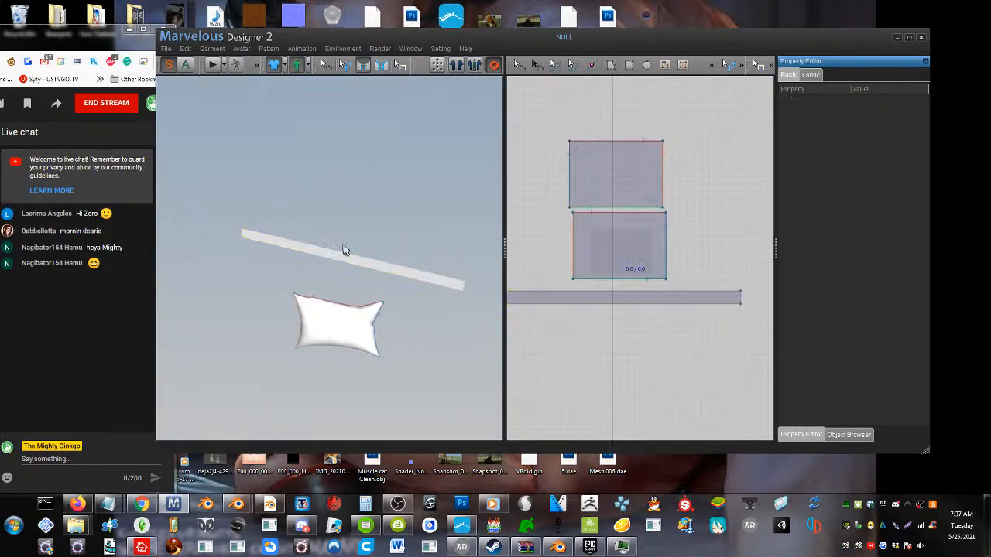
right_click_drag(334, 331, 306, 331)
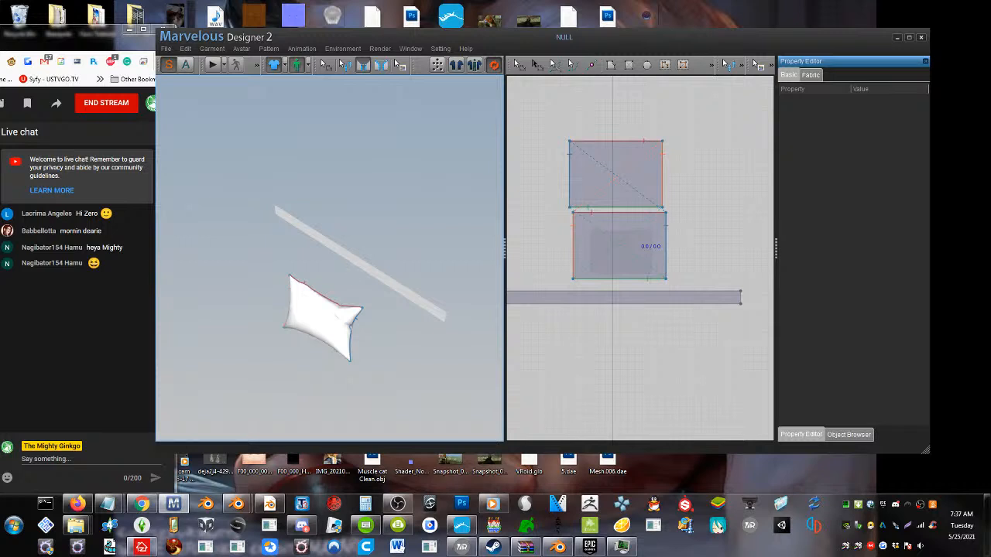
left_click(349, 267)
left_click(325, 293)
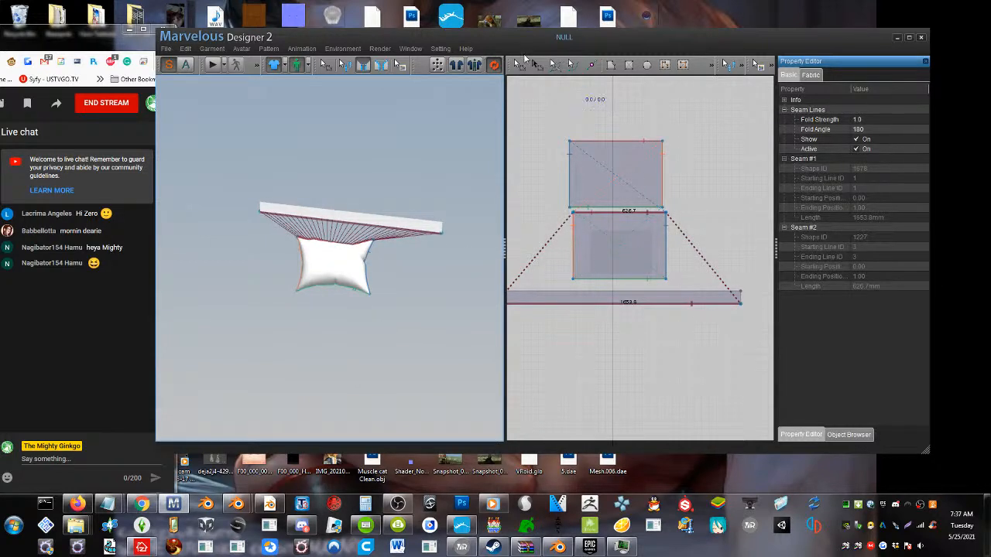
Make three copies of the long strip and place them one below another under the original
left_click(518, 63)
left_click(582, 299)
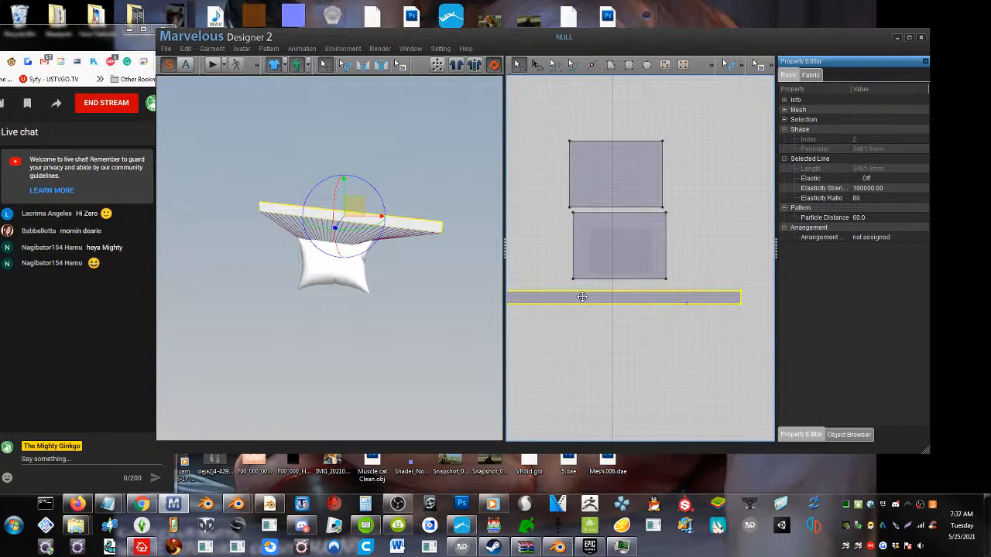
key("ctrl+v")
key("ctrl+v")
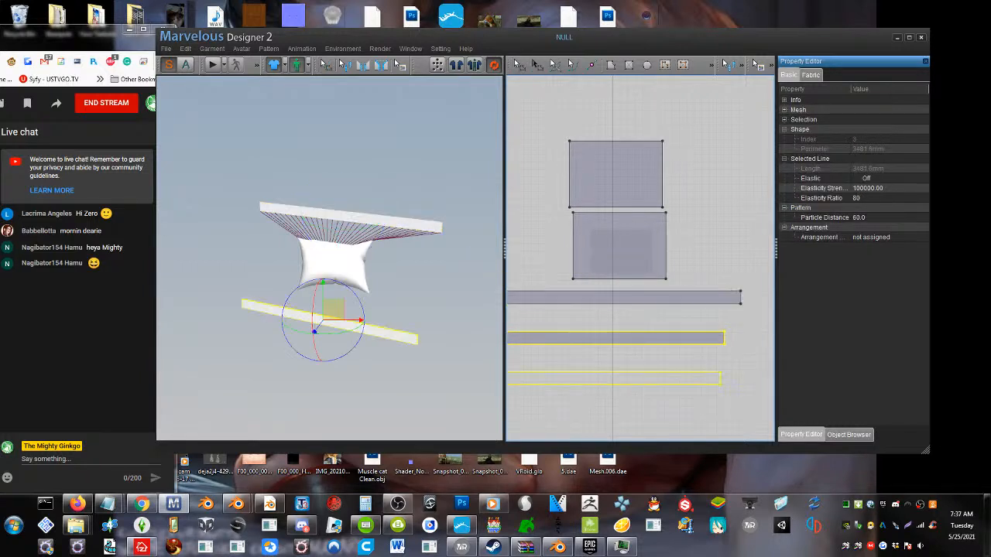
left_click(603, 388)
key("ctrl+v")
left_click(606, 412)
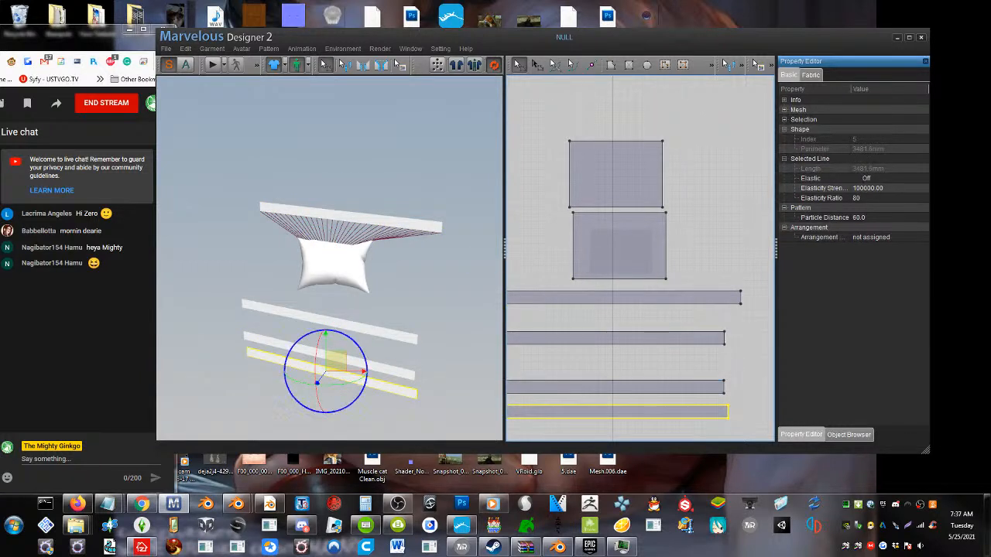
scroll(664, 316, "down", 2)
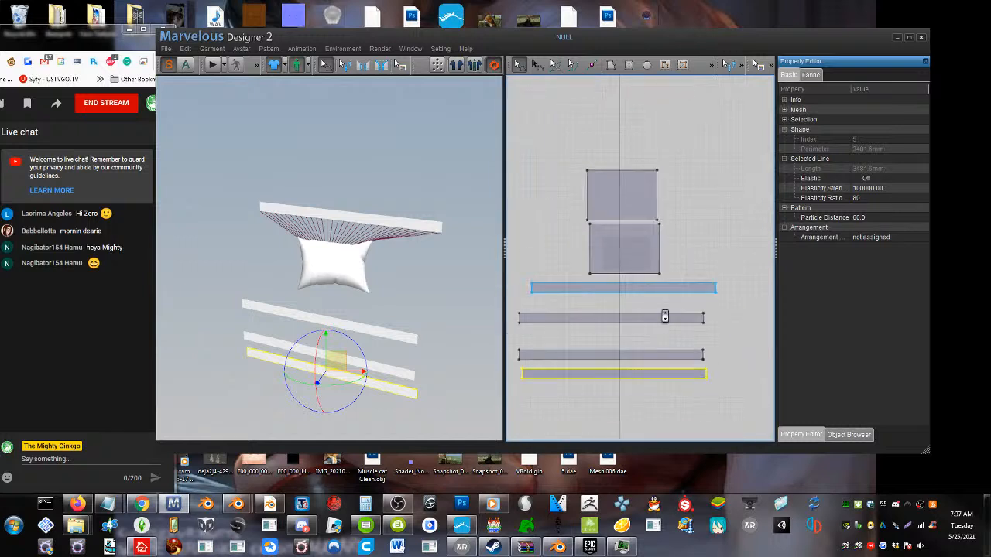
Rotate the first strip copy upright and place it to the right of the pillow in the 3D view
left_click(338, 324)
right_click_drag(338, 324, 366, 306)
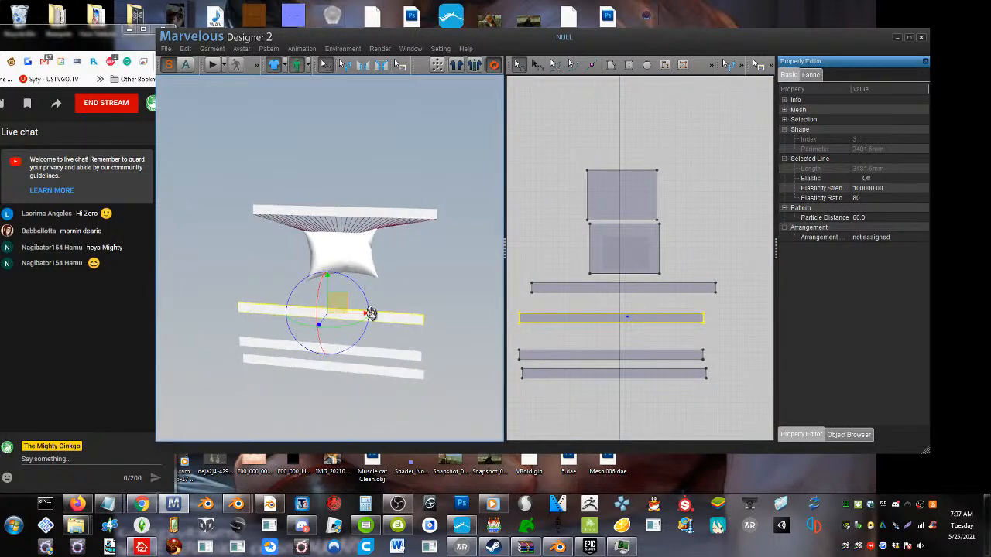
left_click_drag(360, 290, 348, 343)
left_click_drag(338, 301, 469, 296)
Rotate the second strip copy upright and place it to the left of the pillow
left_click(327, 348)
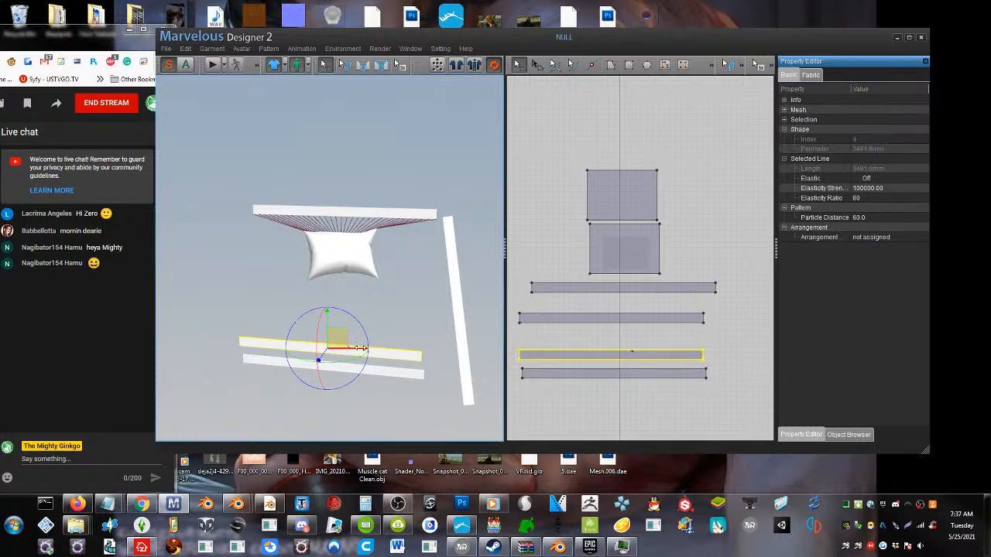
left_click_drag(364, 336, 308, 276)
left_click_drag(337, 338, 251, 293)
Level the third strip copy and place it below the pillow between the two upright strips
left_click(335, 367)
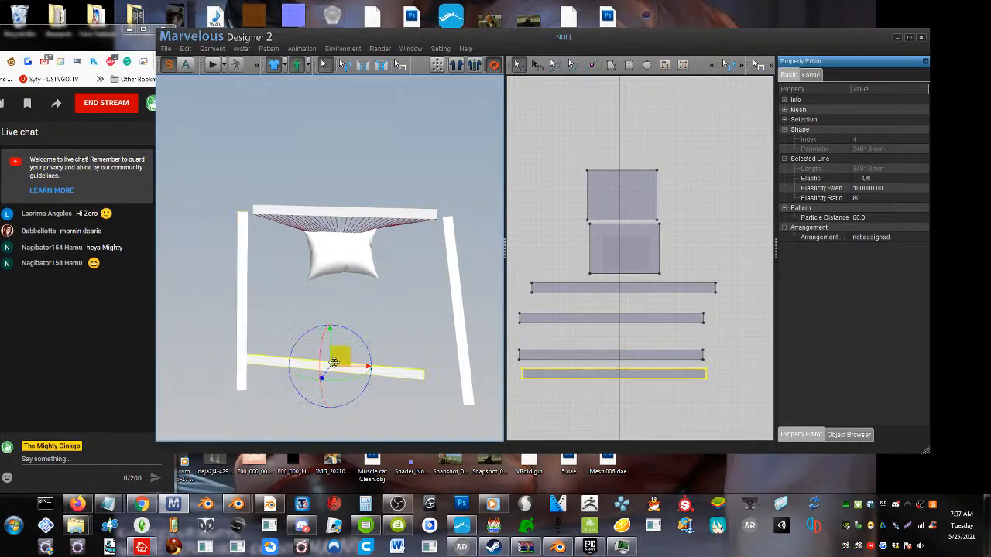
left_click_drag(364, 404, 361, 389)
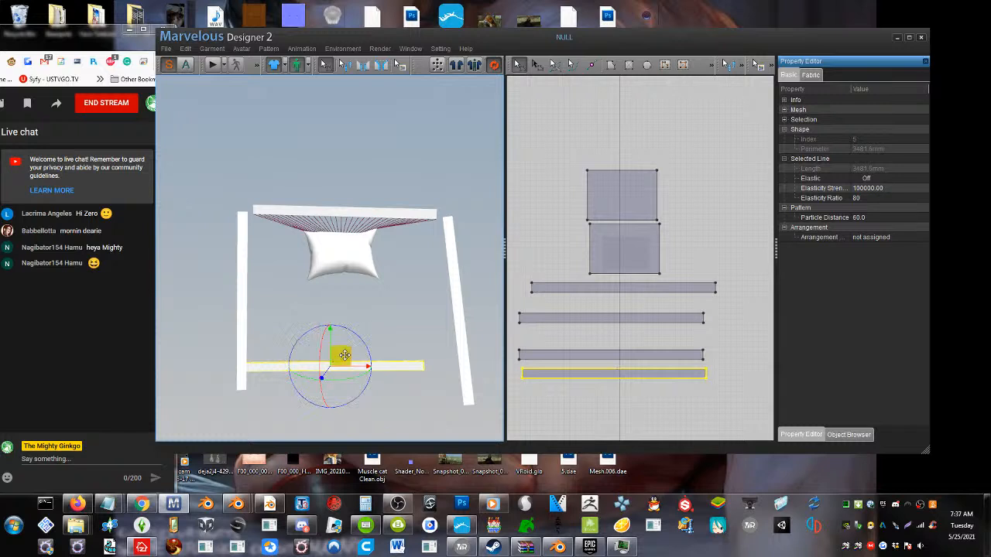
left_click_drag(340, 356, 358, 379)
Sew the left strip's short ends to the adjoining left ends of the bottom and top strips
left_click(363, 65)
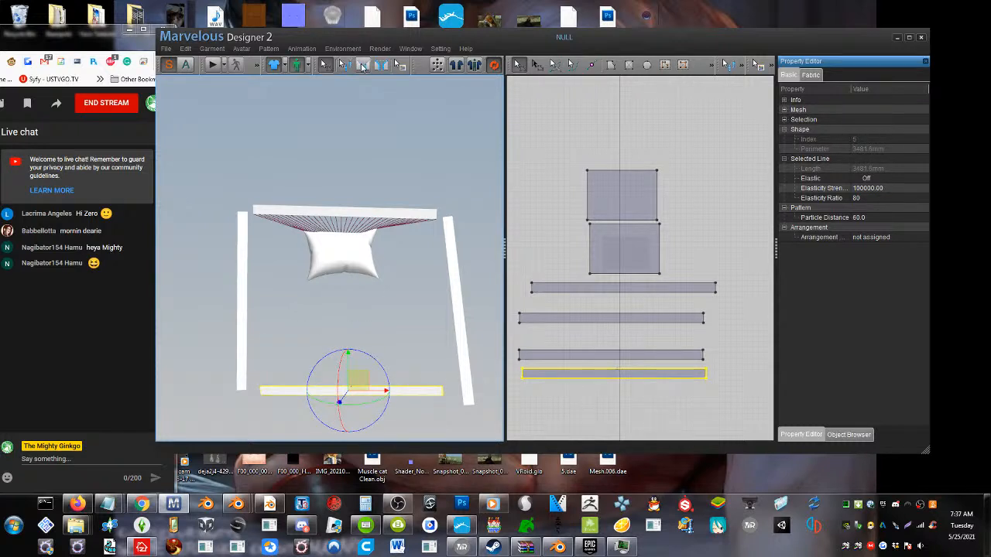
left_click(261, 393)
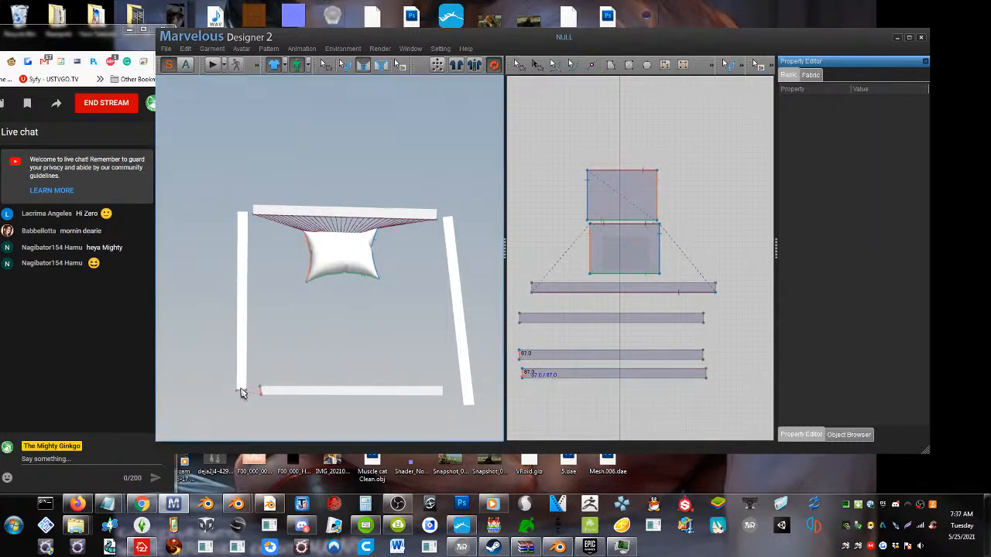
left_click(241, 393)
right_click_drag(244, 262, 248, 282)
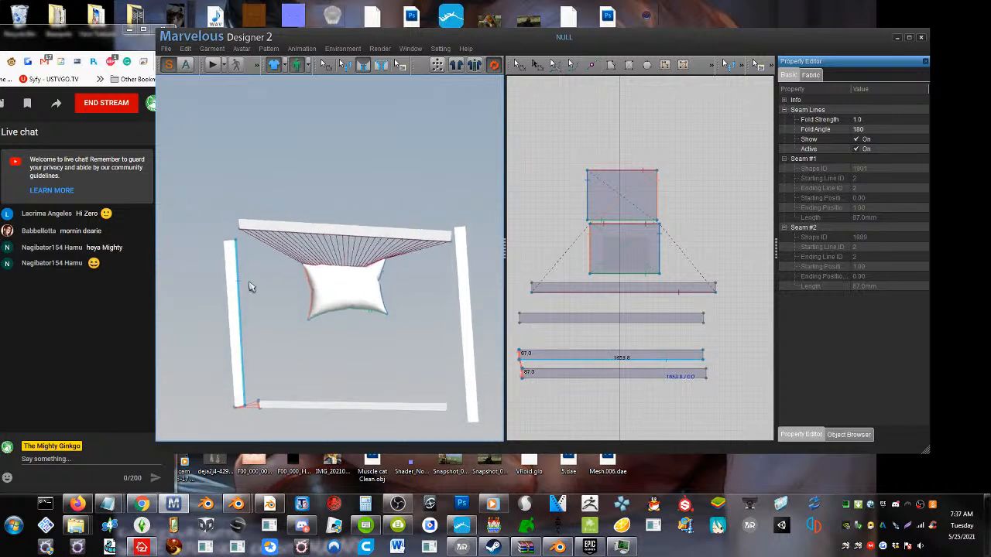
left_click(230, 241)
left_click(241, 227)
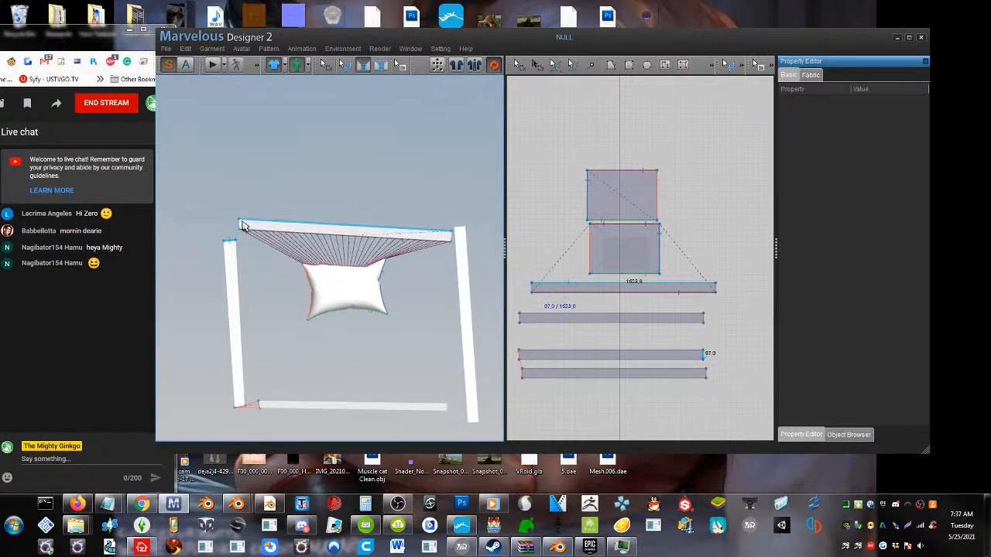
left_click(241, 227)
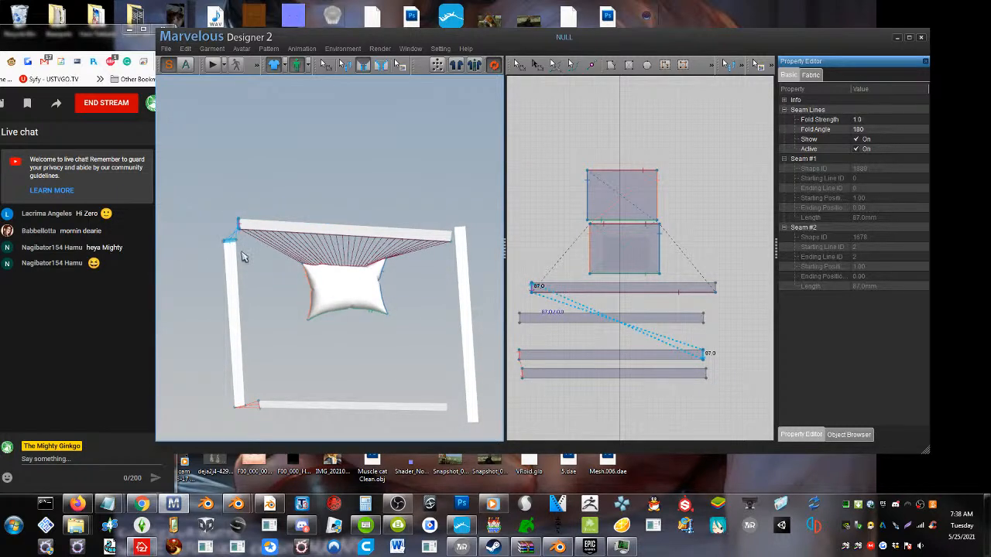
Sew the right strip's short ends to the adjoining right ends of the top and bottom strips
scroll(242, 256, "up", 2)
middle_click_drag(309, 256, 222, 250)
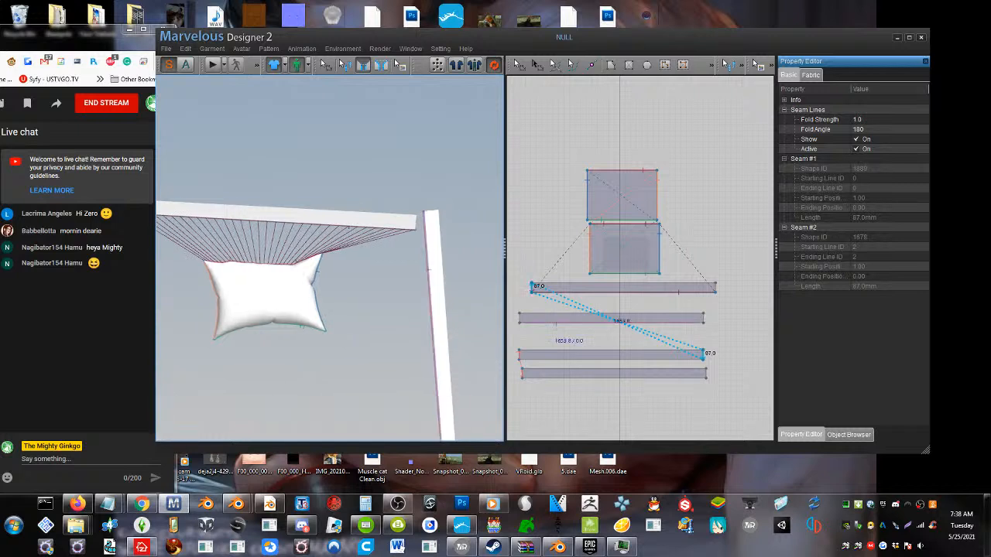
left_click(417, 222)
left_click(430, 214)
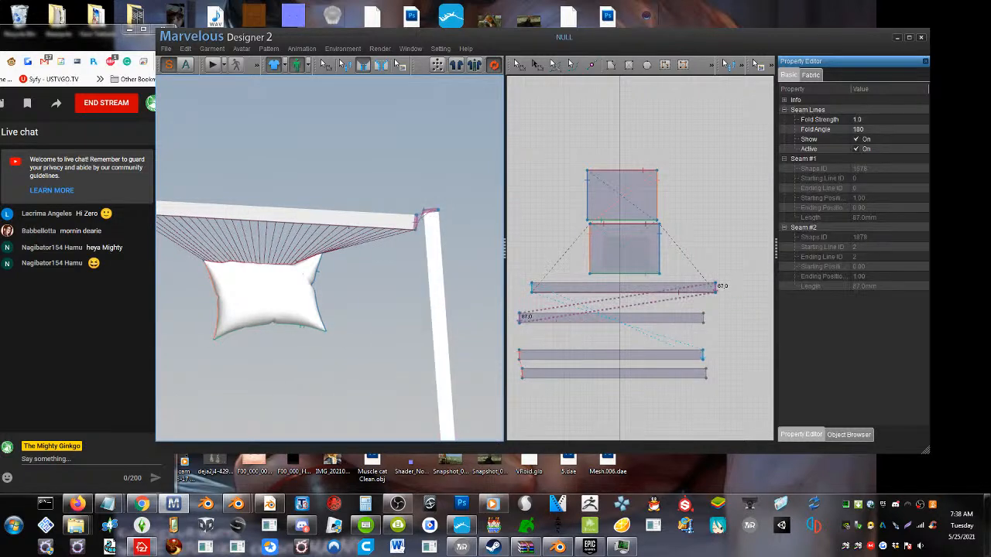
middle_click_drag(387, 364, 387, 183)
left_click(416, 303)
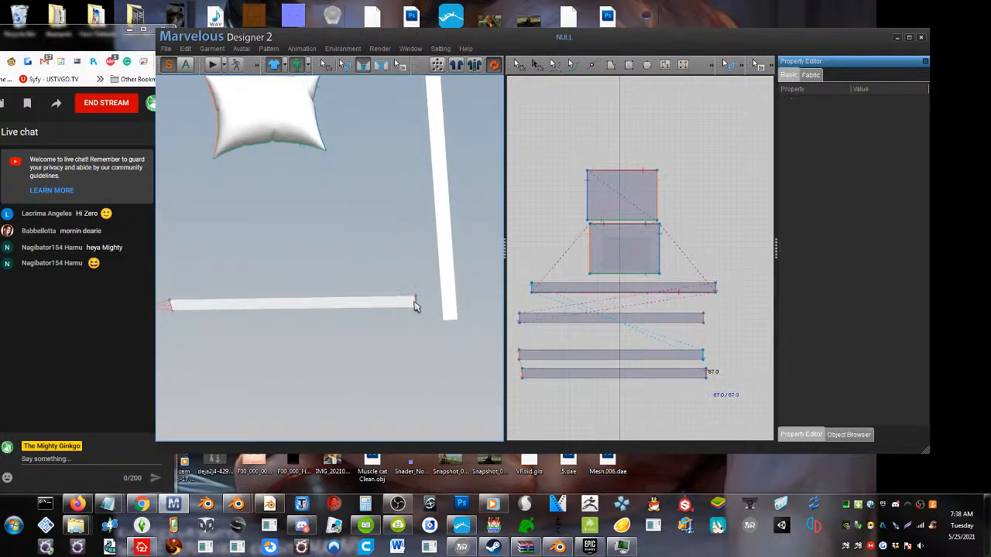
left_click(451, 321)
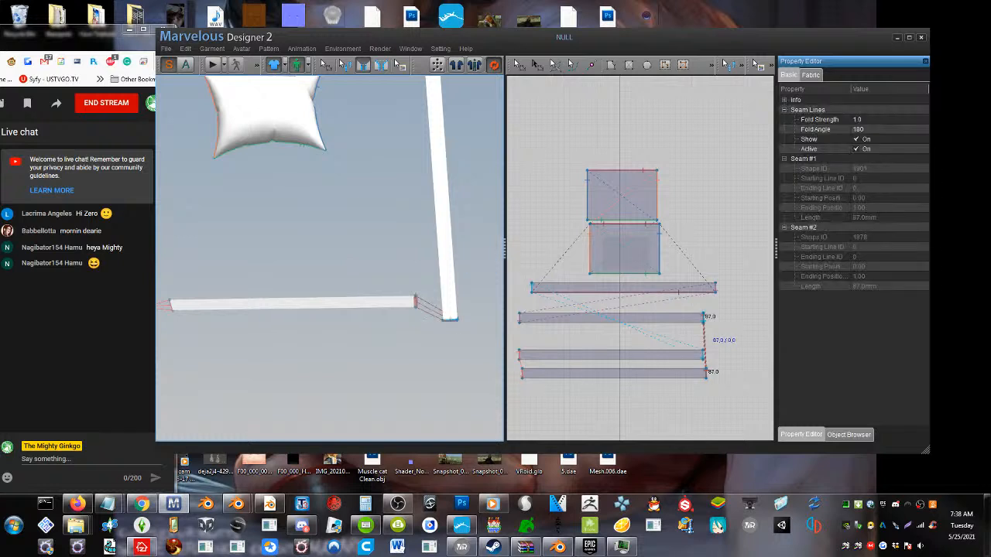
Move the right strip lower and slightly outward from the top strip in the 3D view
mouse_move(314, 308)
right_mouse_down()
mouse_move(329, 294)
mouse_move(313, 305)
right_mouse_up()
middle_click_drag(313, 304, 314, 386)
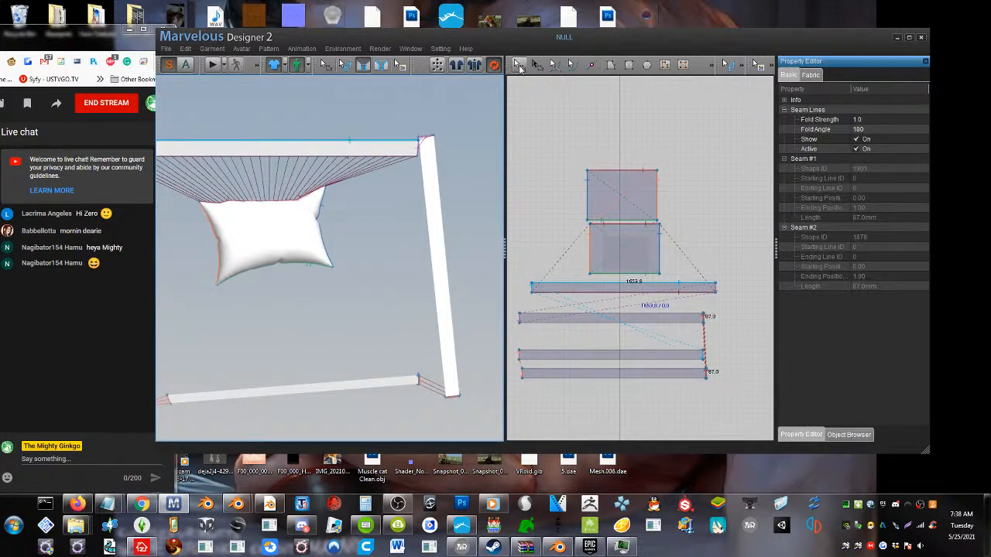
left_click(517, 65)
left_click_drag(432, 209, 442, 248)
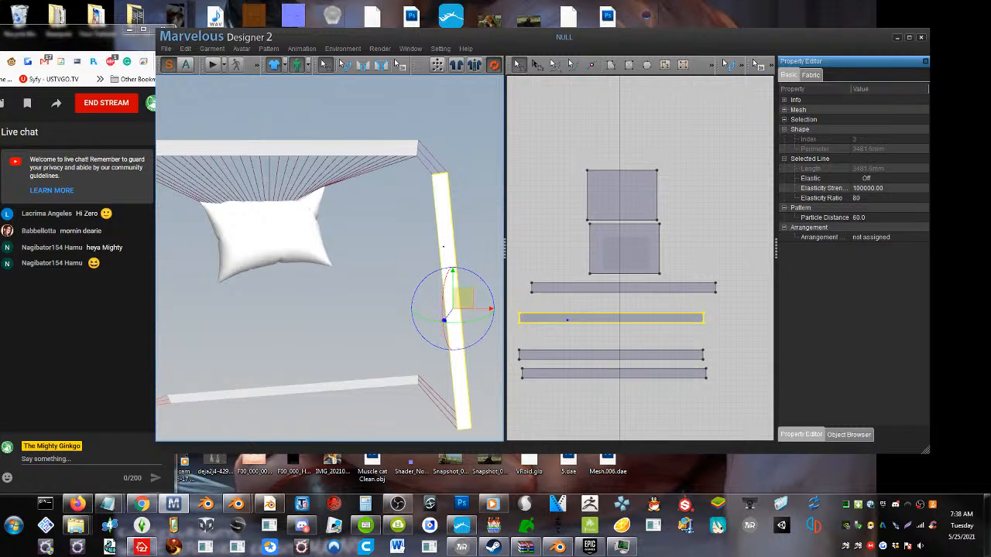
Reverse the seam line joining the left strip's upper end to the top strip's left end
middle_click_drag(442, 247, 547, 229)
left_click_drag(191, 213, 170, 222)
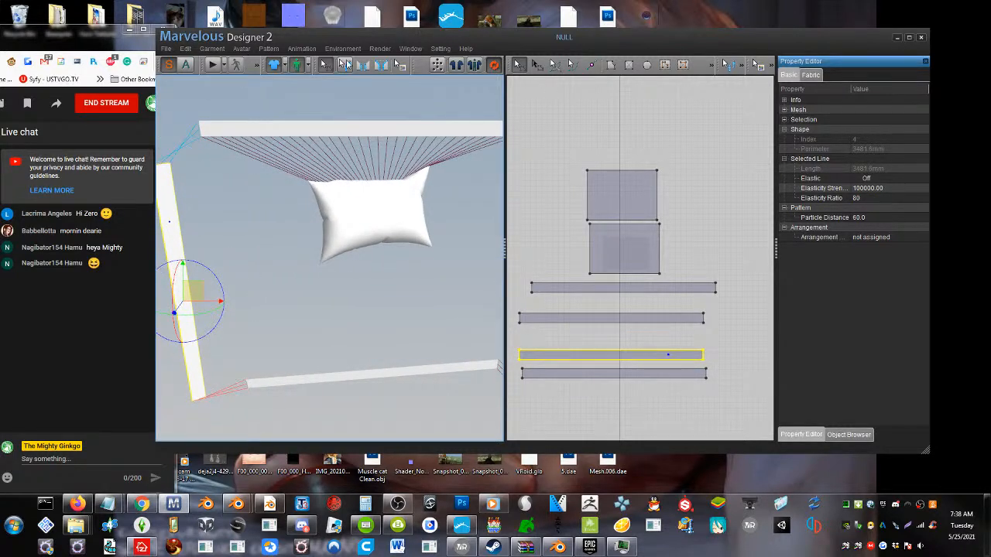
left_click(346, 64)
left_click(165, 168)
right_click(163, 166)
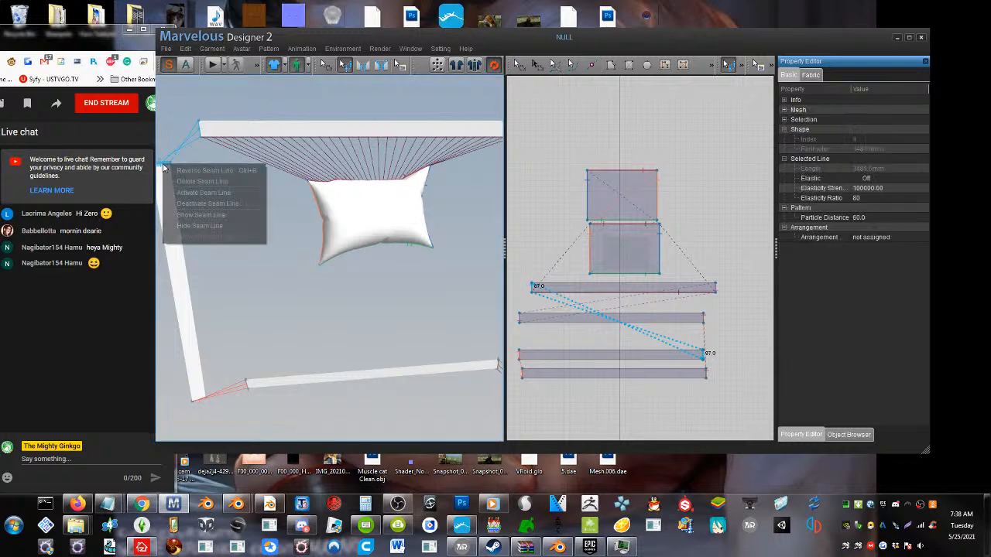
left_click(180, 170)
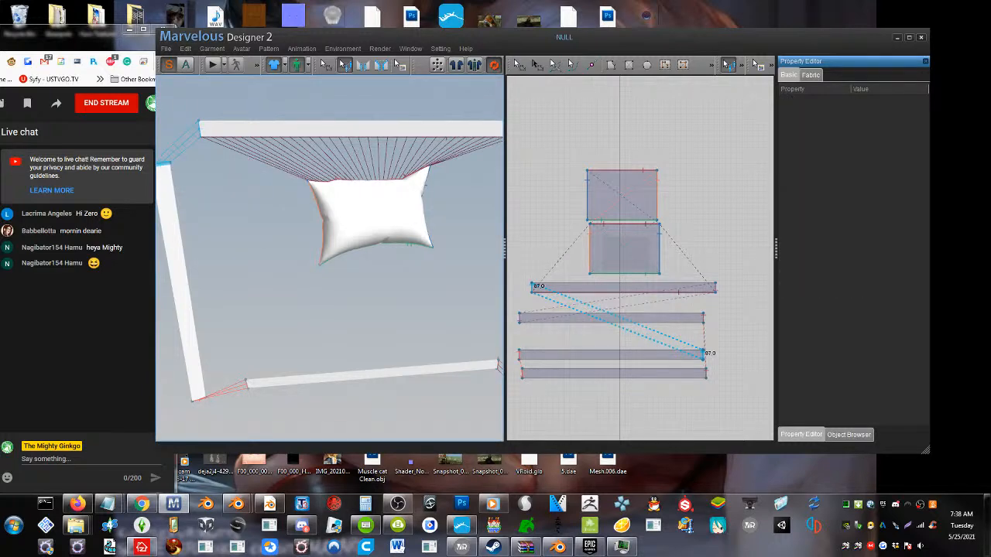
Reverse the seam line joining the left strip's lower end to the bottom strip's left end
left_click(246, 385)
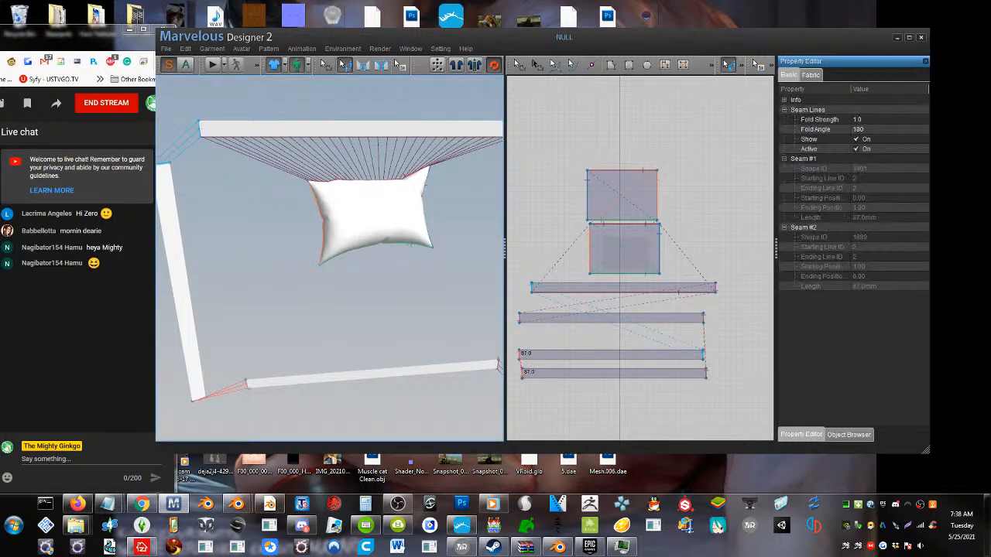
left_click(204, 401)
right_click(205, 401)
left_click(204, 402)
middle_click_drag(204, 401, 245, 323)
scroll(245, 323, "down", 2)
scroll(245, 323, "up", 2)
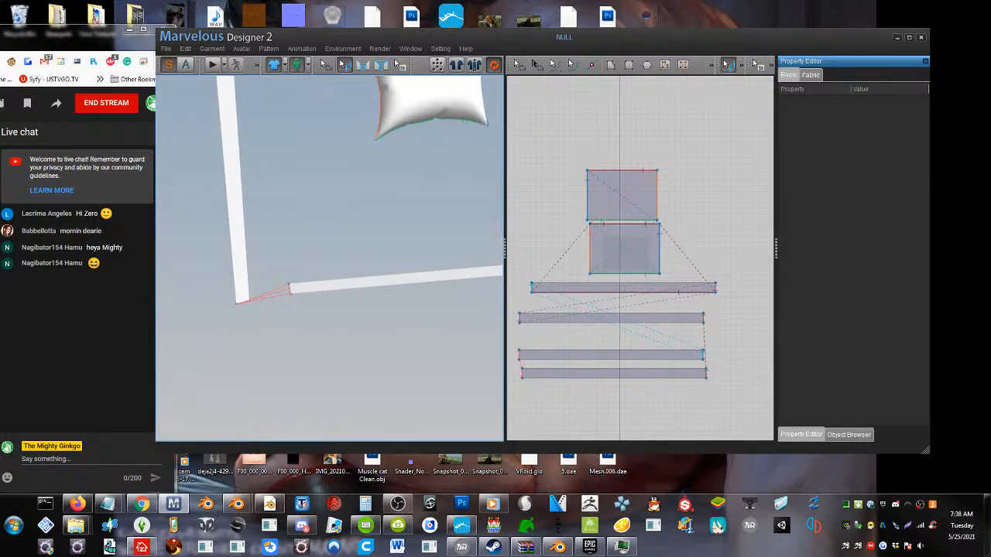
left_click(290, 292)
right_click(289, 292)
left_click(290, 292)
right_click(290, 293)
left_click(301, 300)
right_click(291, 295)
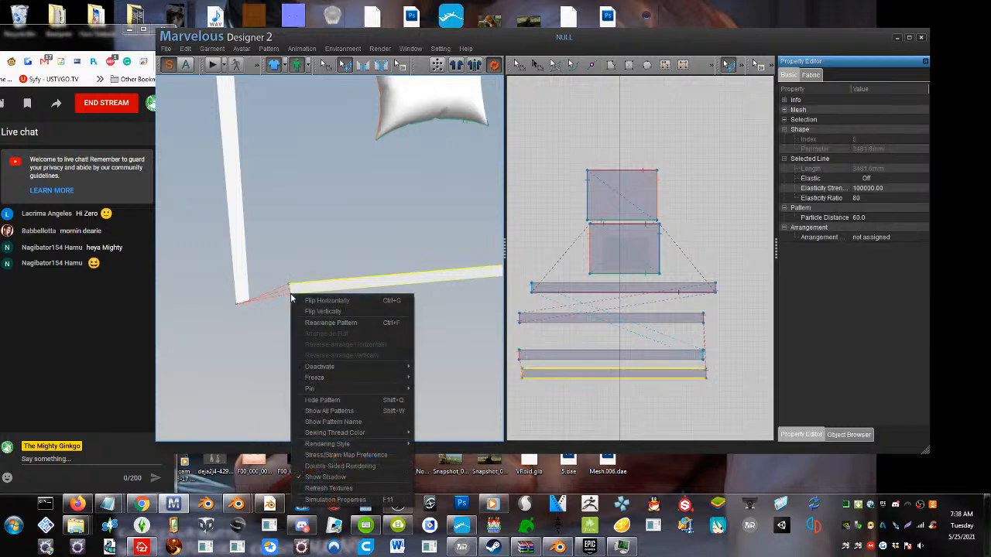
key("Escape")
right_click(289, 287)
left_click(237, 329)
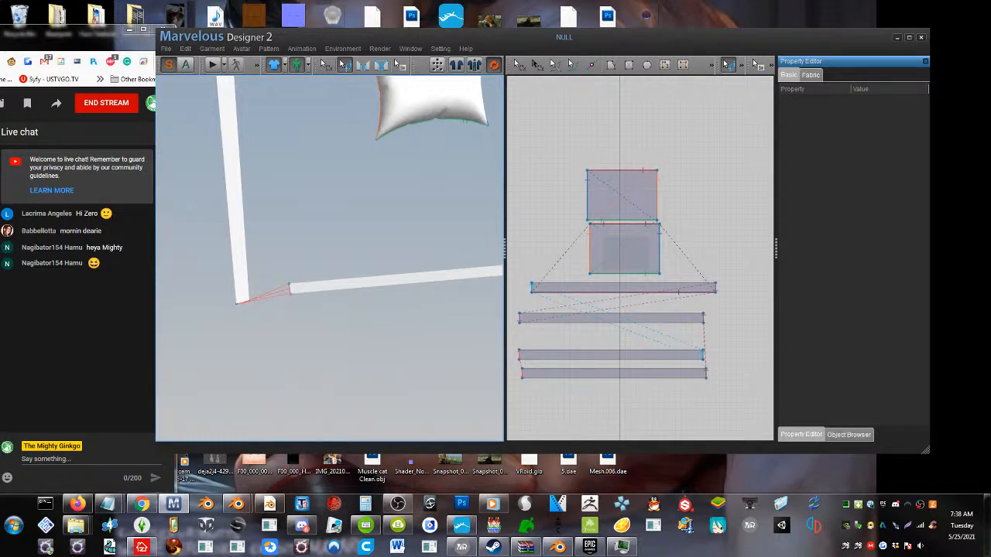
scroll(237, 328, "up", 2)
scroll(223, 328, "up", 2)
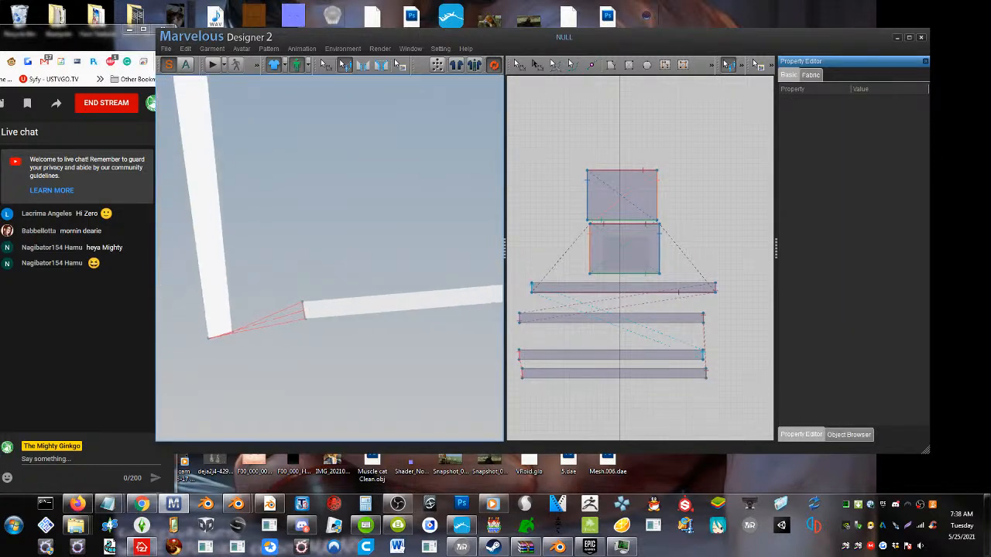
right_click(217, 335)
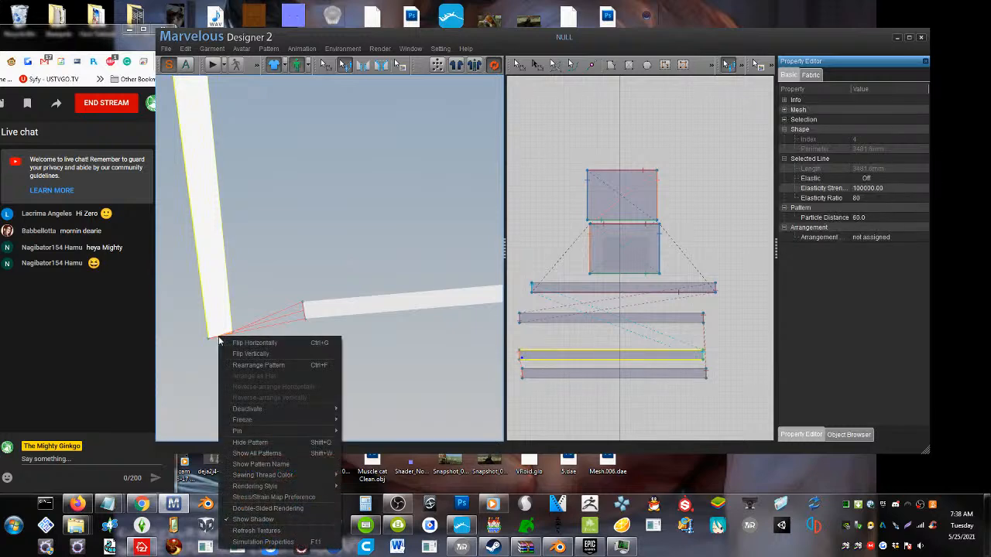
key("Escape")
left_click(220, 343)
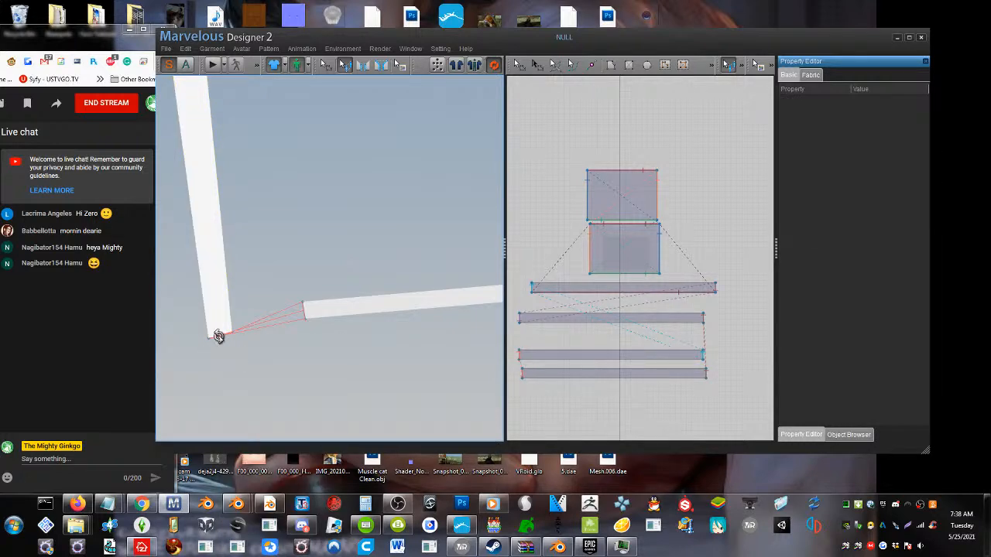
right_click(218, 337)
key("Escape")
right_click(305, 318)
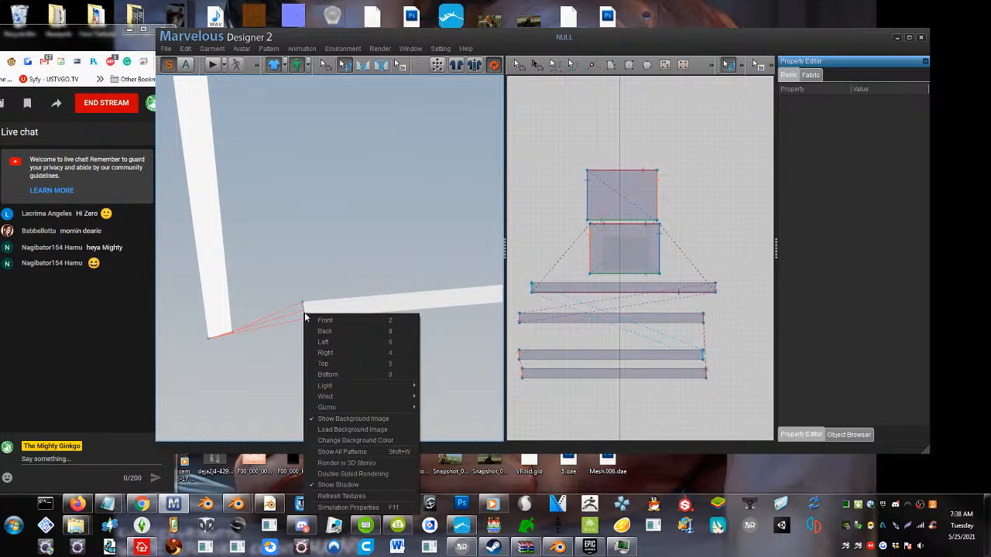
left_click(305, 312)
right_click(302, 302)
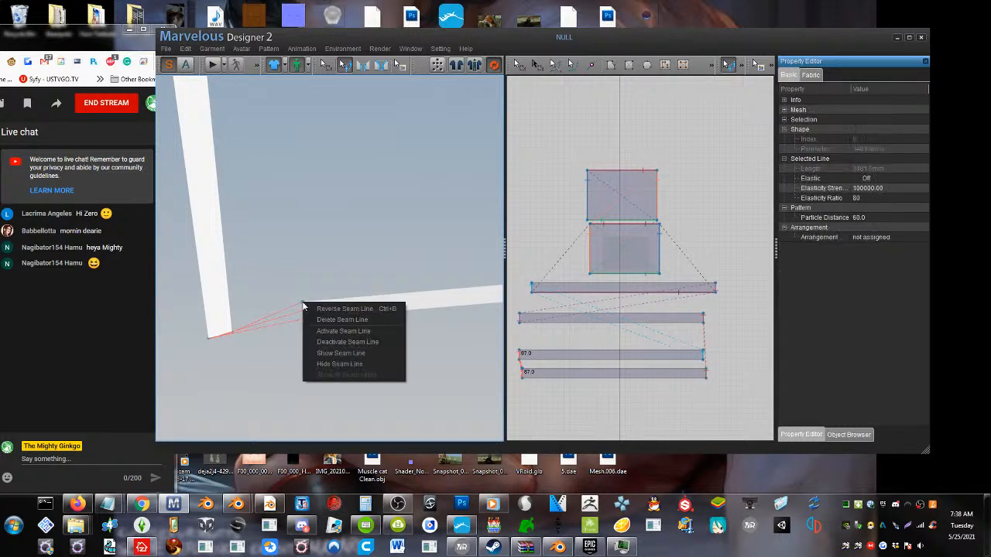
left_click(352, 313)
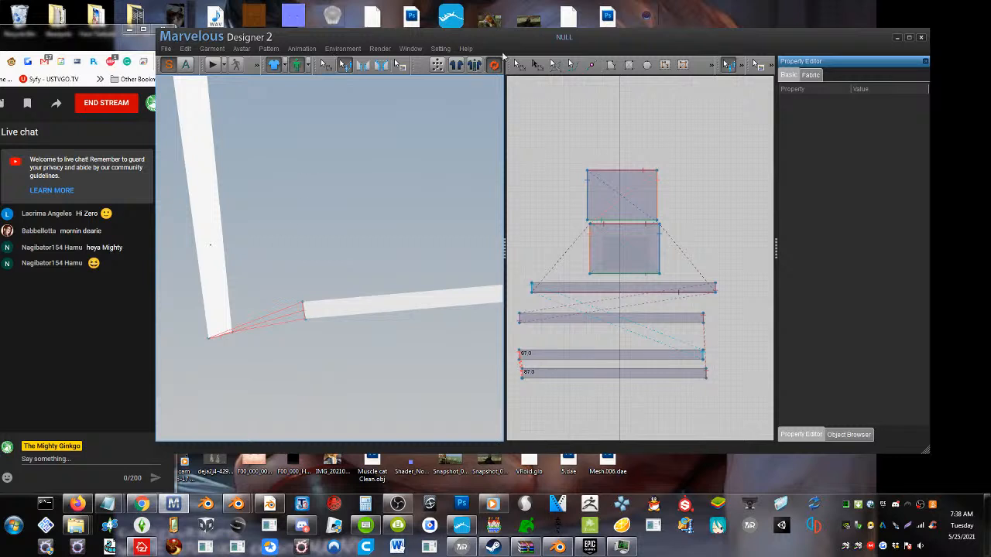
Move the left strip higher in the 3D view so its lower end sits above the bottom strip
left_click(518, 65)
left_click_drag(211, 287, 216, 193)
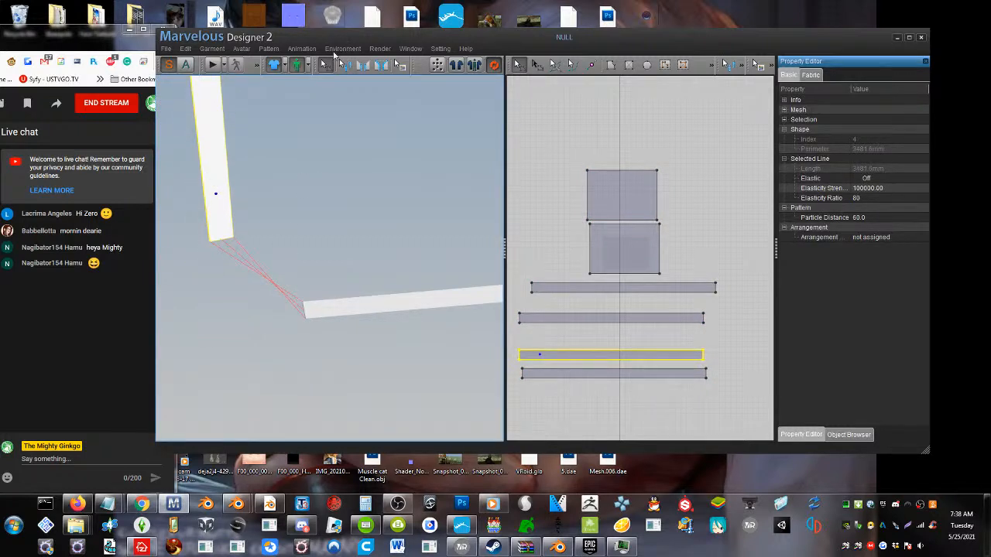
Try to reverse the crossed seam between the left strip's lower end and the bottom strip again
left_click(345, 64)
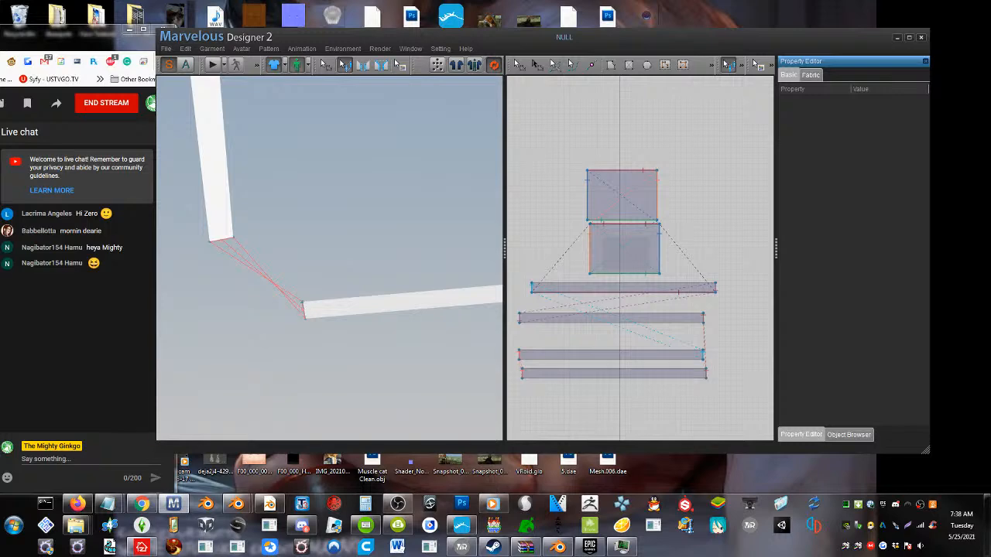
right_click(302, 306)
left_click(303, 306)
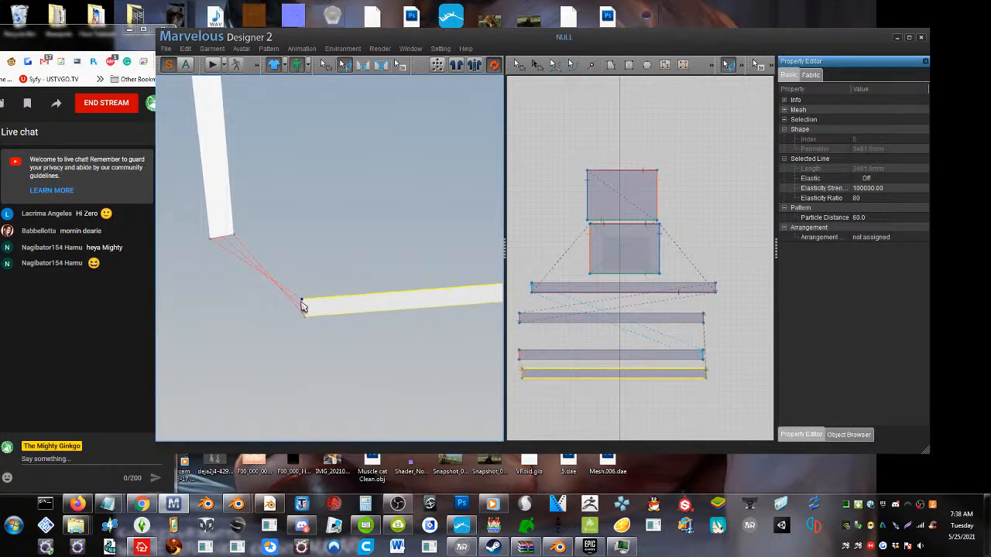
right_click(302, 305)
left_click(302, 305)
right_click(302, 304)
left_click(308, 283)
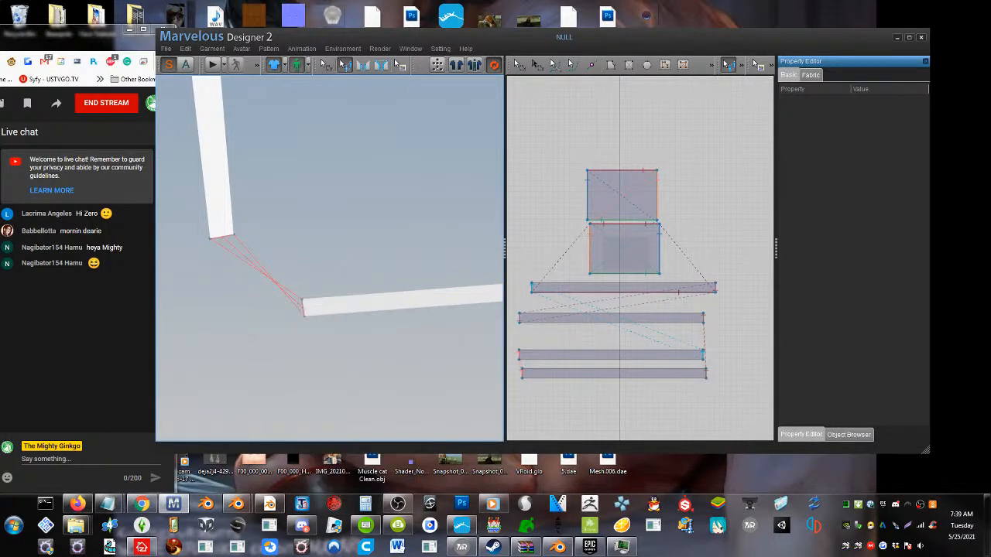
scroll(261, 279, "up", 2)
scroll(262, 278, "down", 1)
middle_click_drag(176, 423, 273, 276)
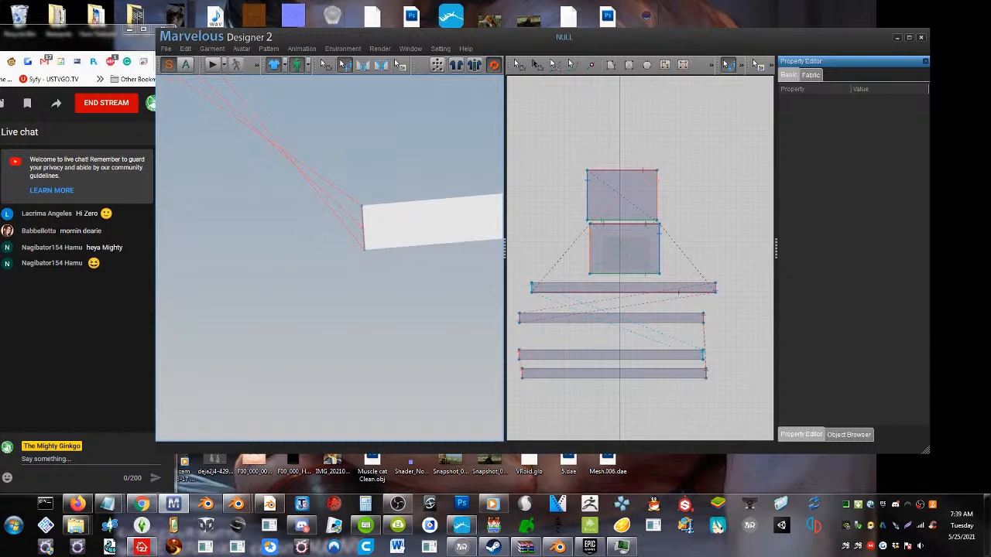
right_click(367, 257)
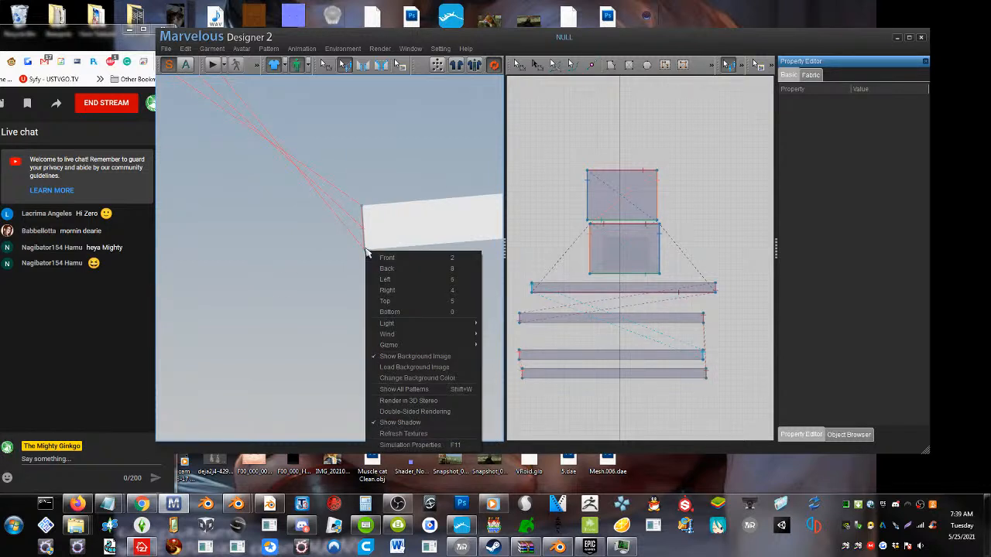
left_click(353, 244)
right_click(361, 206)
right_click(358, 209)
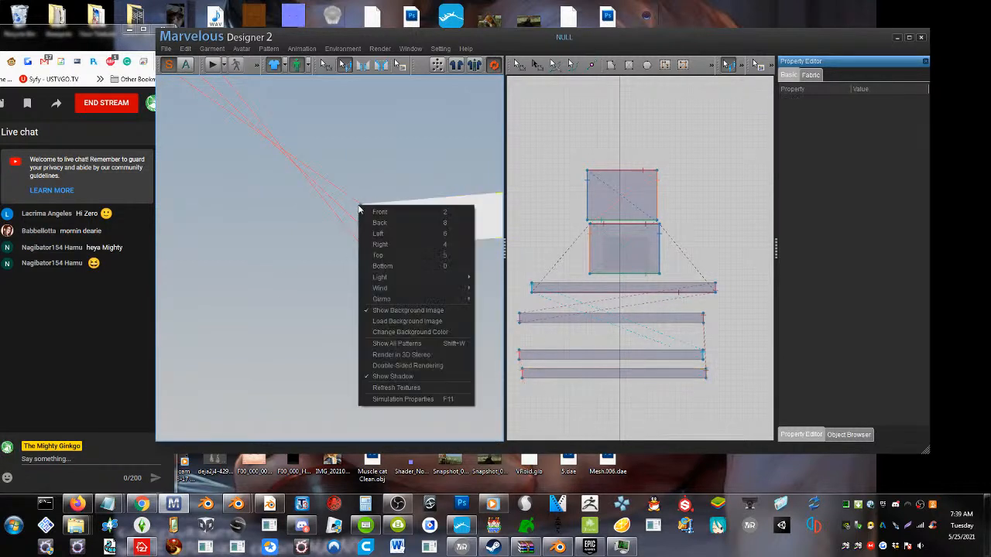
left_click(344, 68)
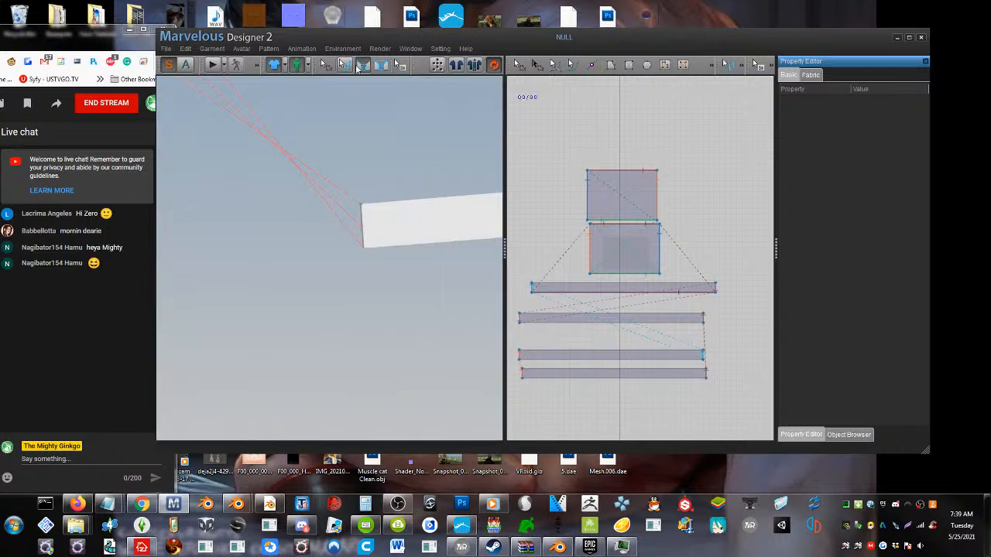
right_click(360, 208)
left_click(320, 203)
scroll(310, 203, "up", 3)
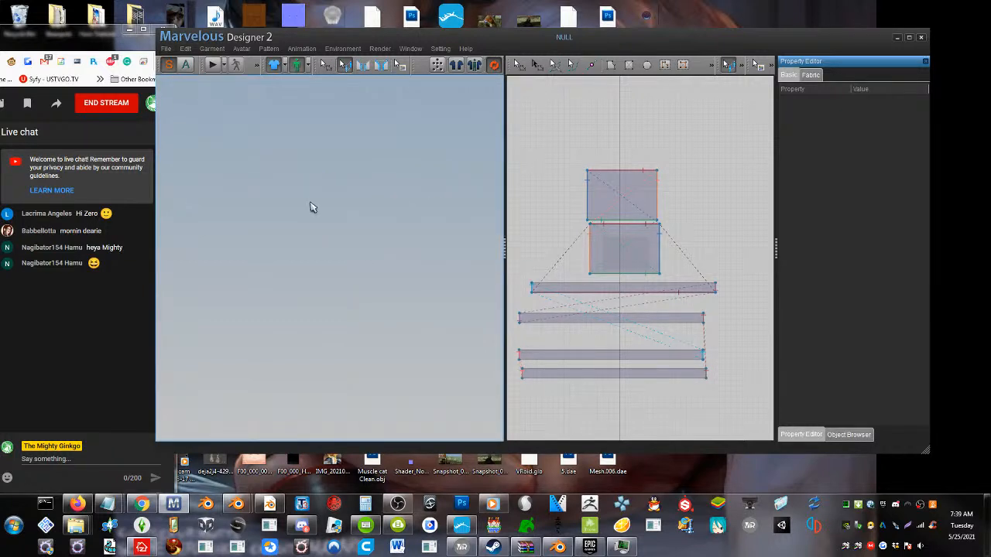
scroll(311, 203, "down", 1)
right_click_drag(313, 218, 339, 246)
scroll(340, 247, "down", 3)
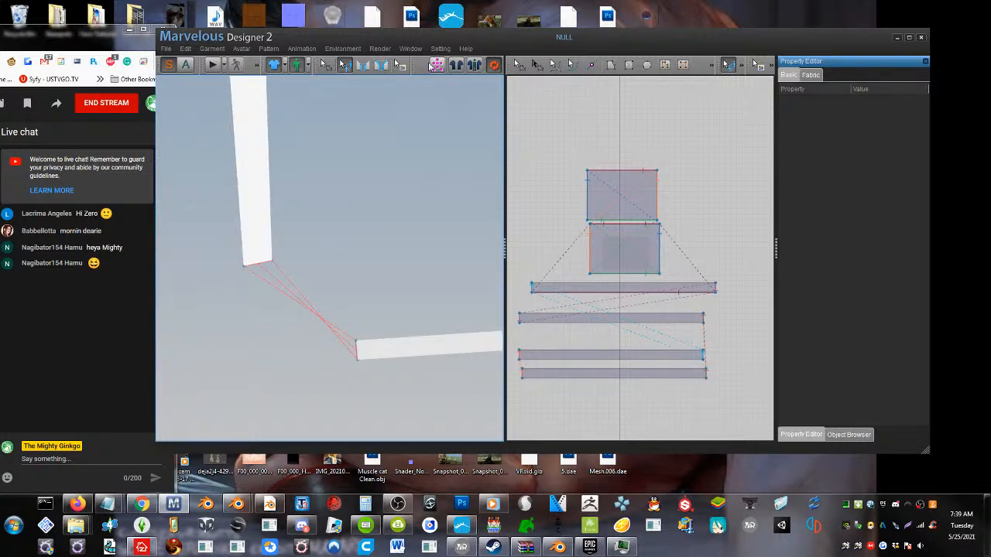
Delete the crossed seam line between the left strip's lower end and the bottom strip's left end
left_click(362, 65)
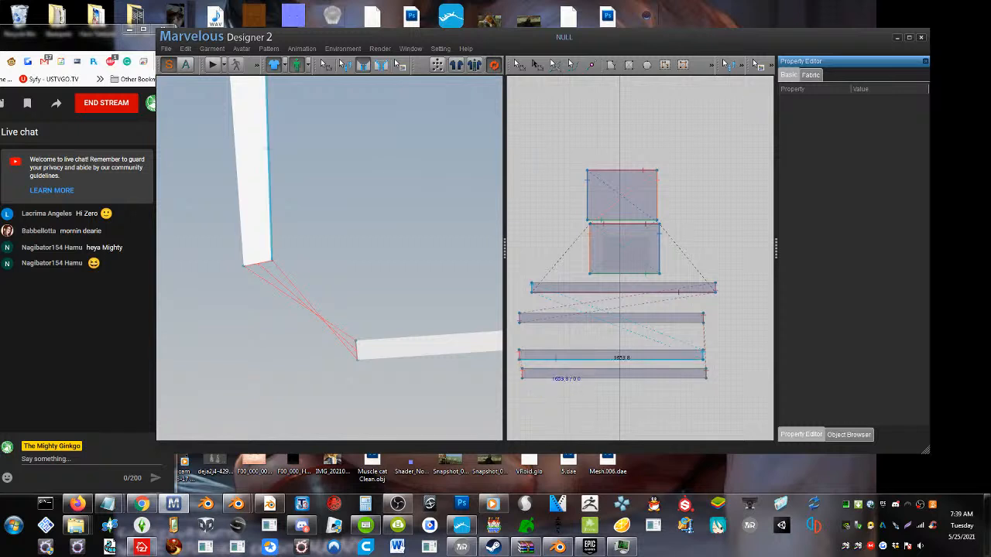
left_click(345, 65)
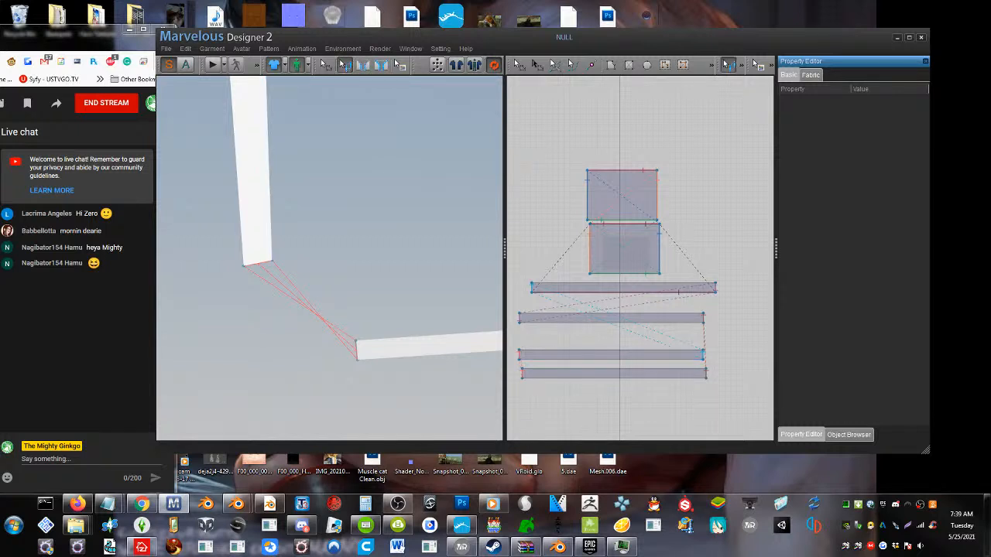
left_click(261, 264)
middle_click_drag(252, 260, 254, 264)
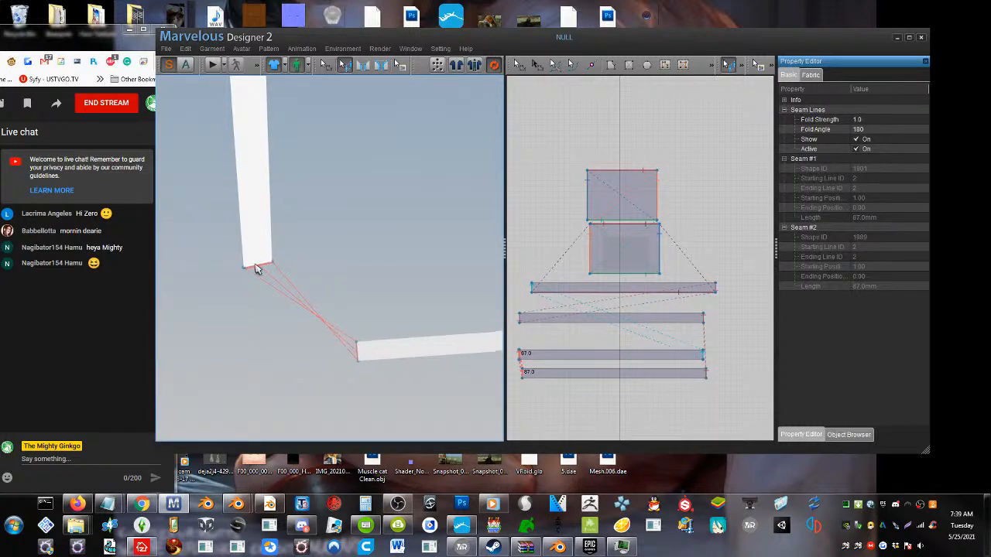
right_click(256, 267)
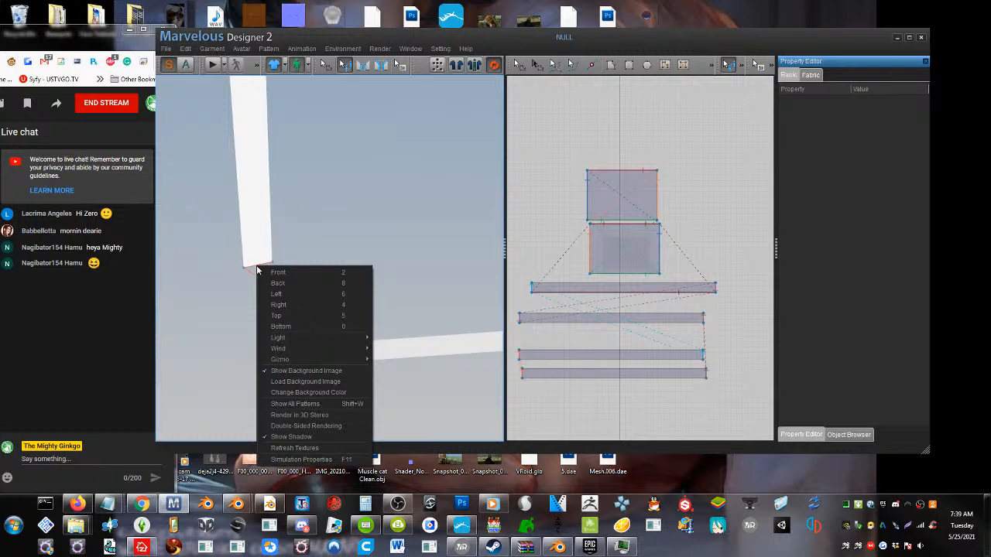
left_click(256, 267)
left_click(260, 269)
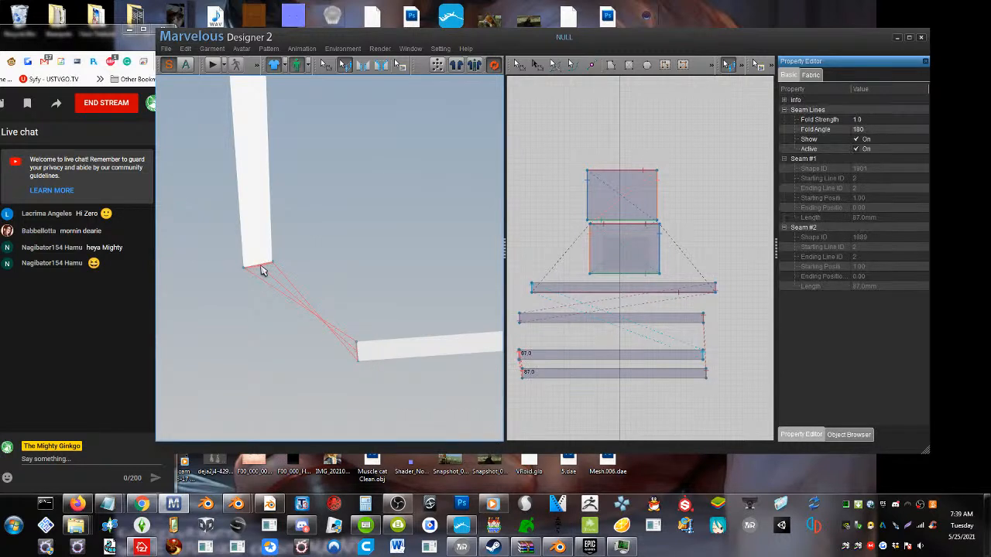
key("Delete")
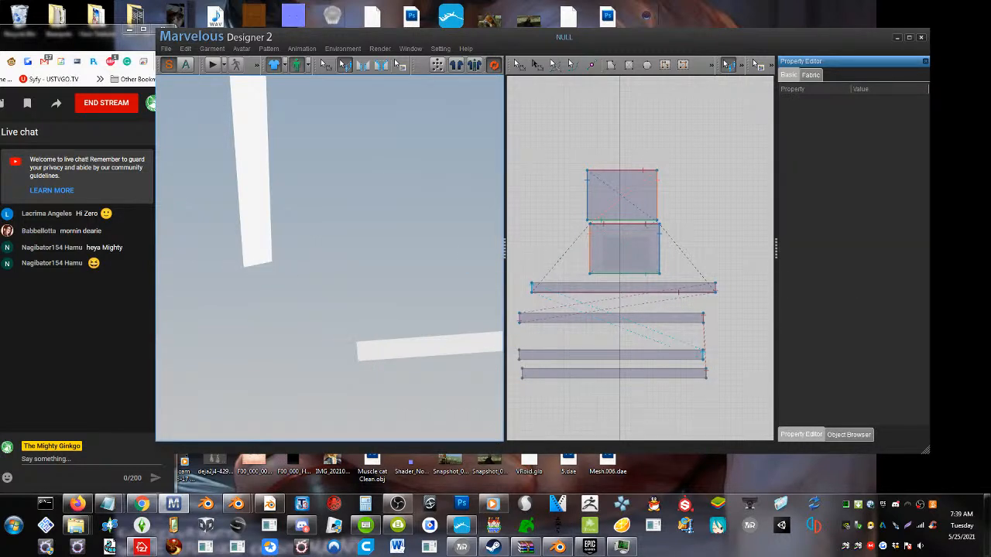
Sew the left strip's lower end to the bottom strip's left end with uncrossed seam lines
left_click(362, 68)
left_click(257, 264)
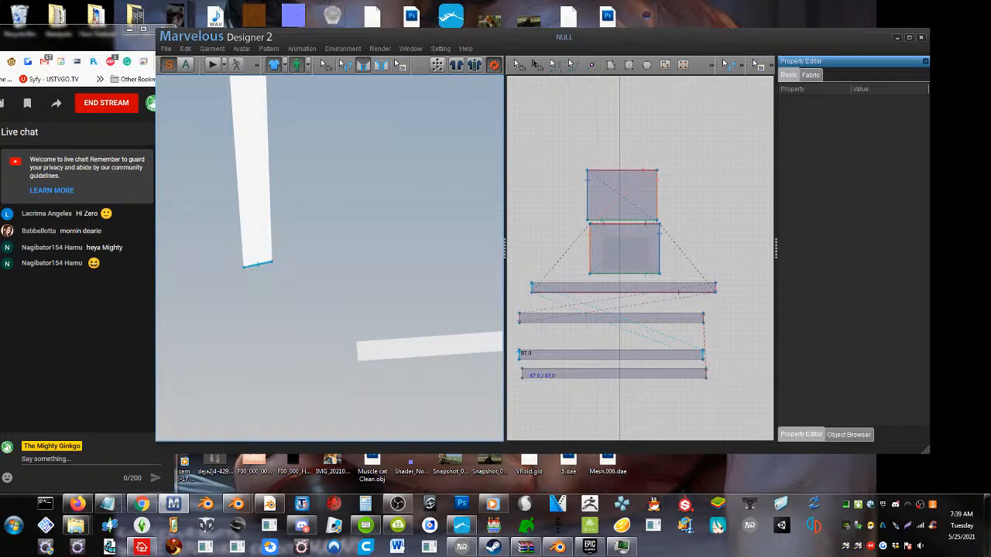
left_click(361, 350)
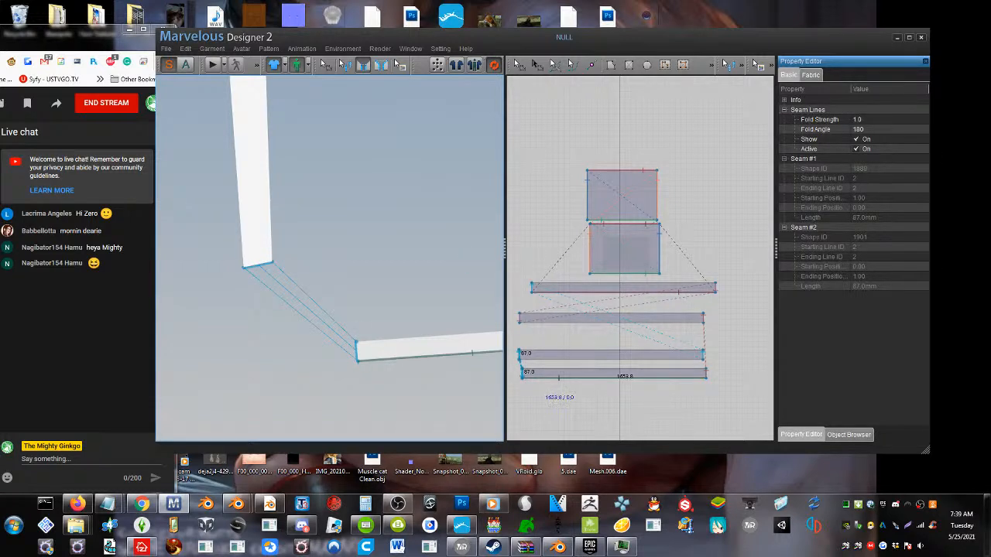
Sew the pillow's bottom edge to the inner long edge of the bottom strip with uncrossed seam lines
scroll(397, 264, "down", 8)
middle_click_drag(397, 263, 391, 273)
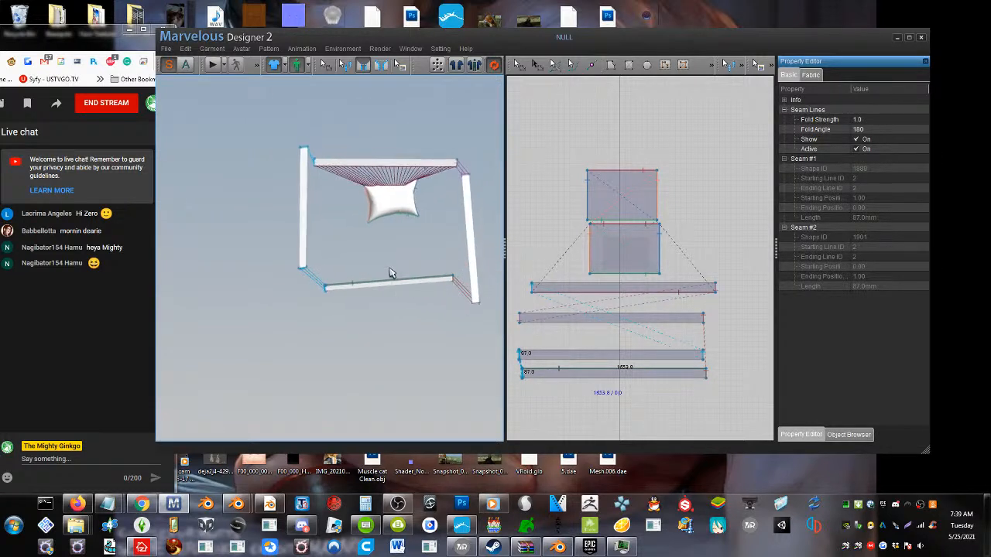
scroll(391, 273, "up", 6)
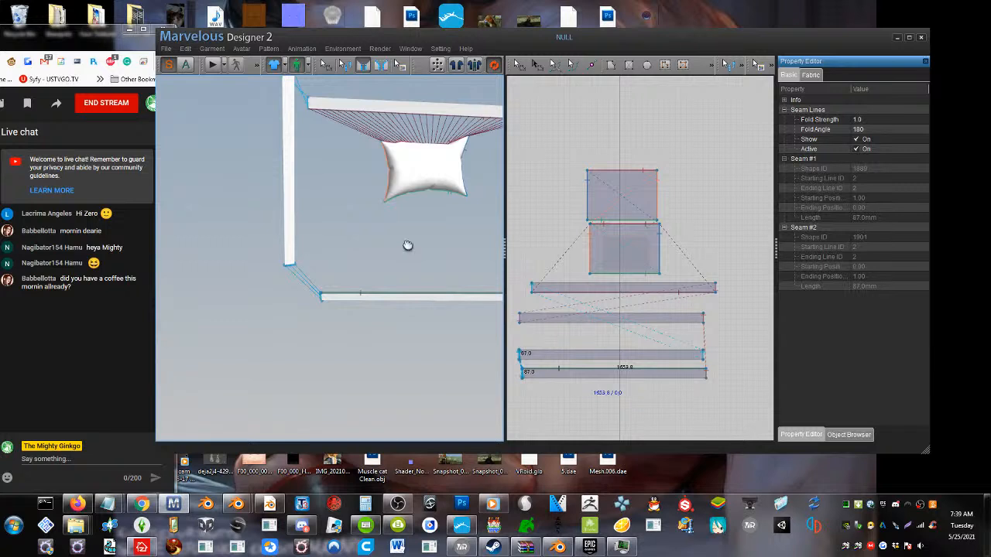
right_click_drag(408, 245, 378, 263)
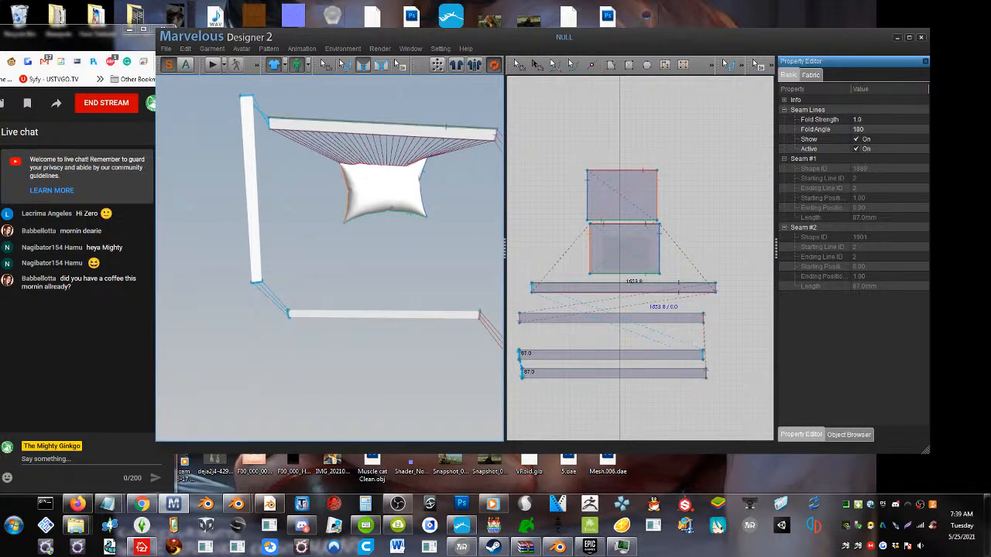
left_click(363, 67)
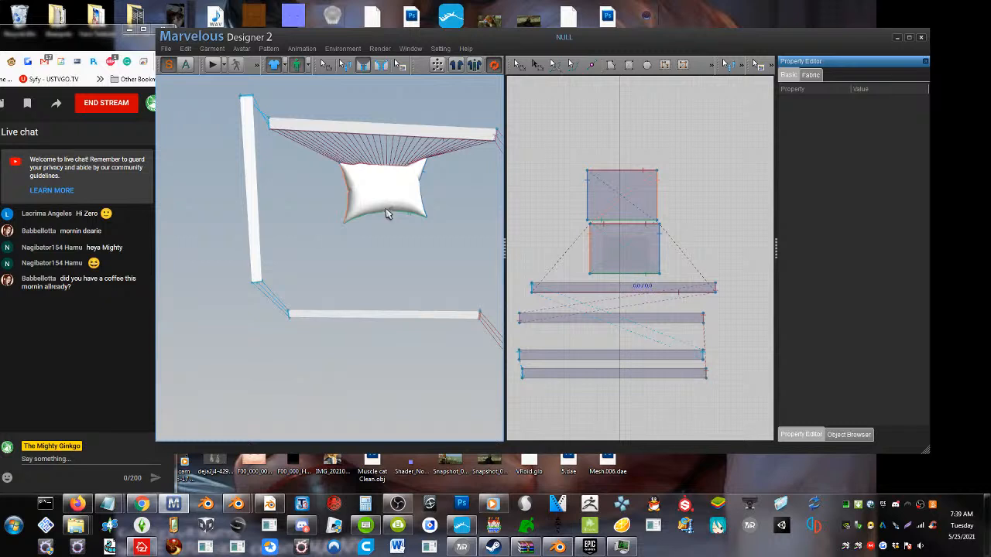
left_click(380, 315)
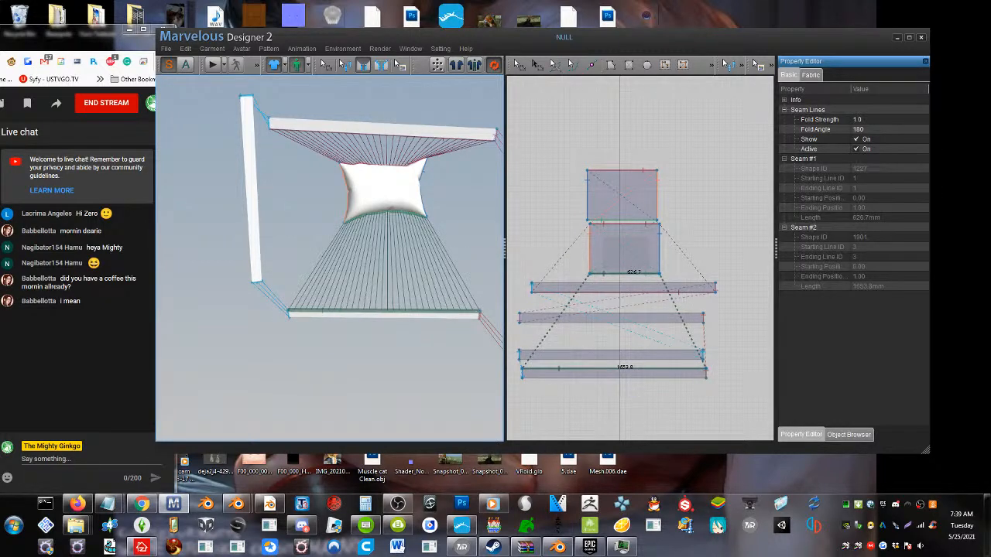
Sew the inner long edges of the left and right strips to the pillow's matching side edges
left_click(259, 199)
left_click(347, 193)
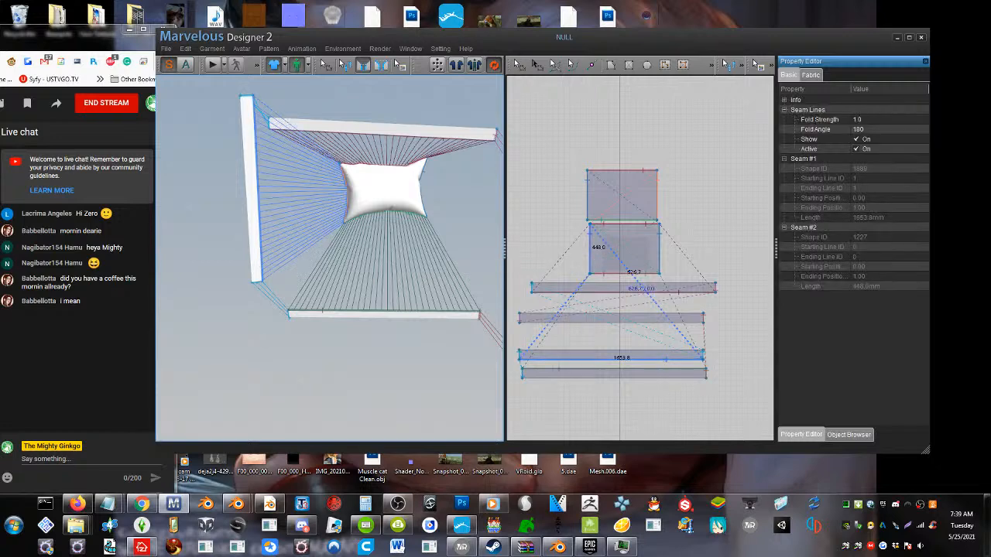
middle_click_drag(437, 217, 368, 217)
left_click(441, 222)
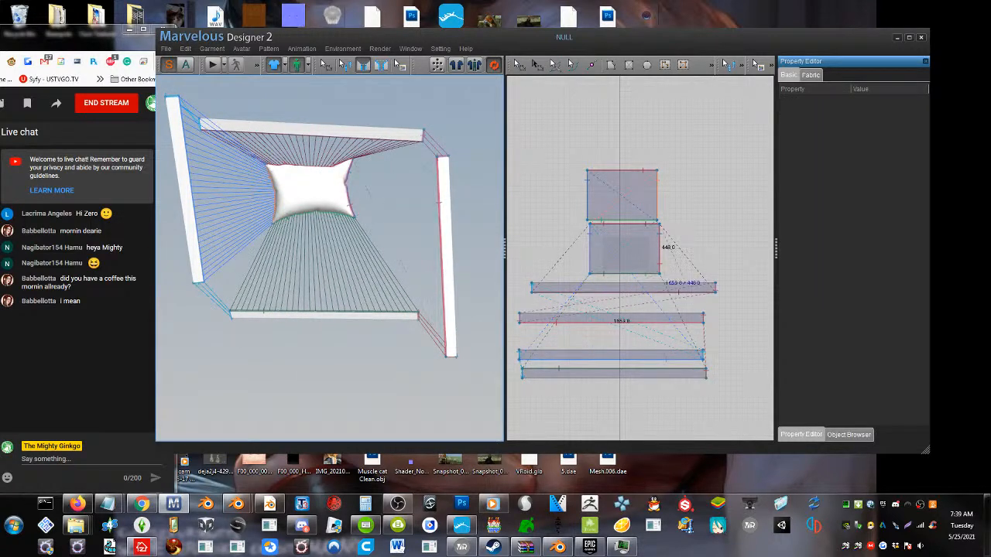
left_click(345, 183)
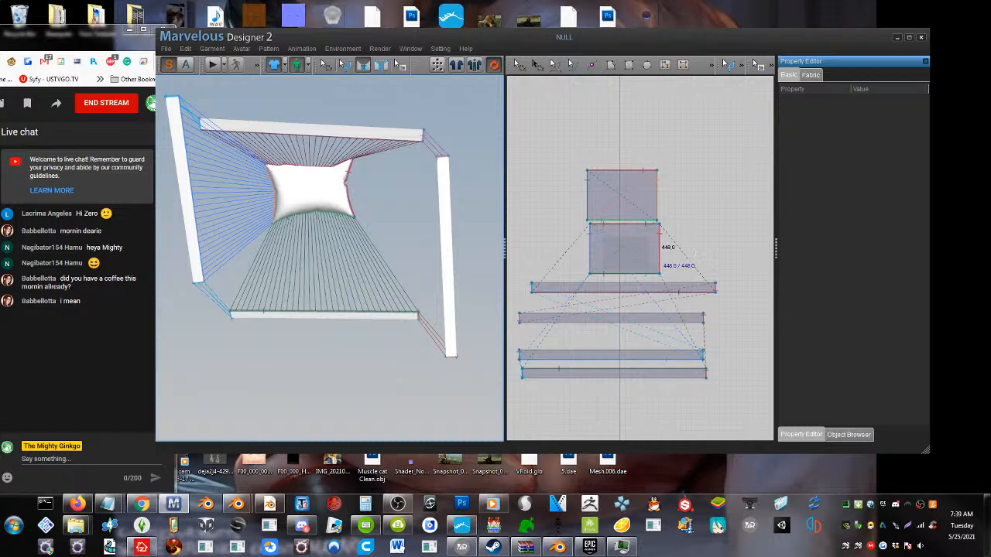
left_click(441, 236)
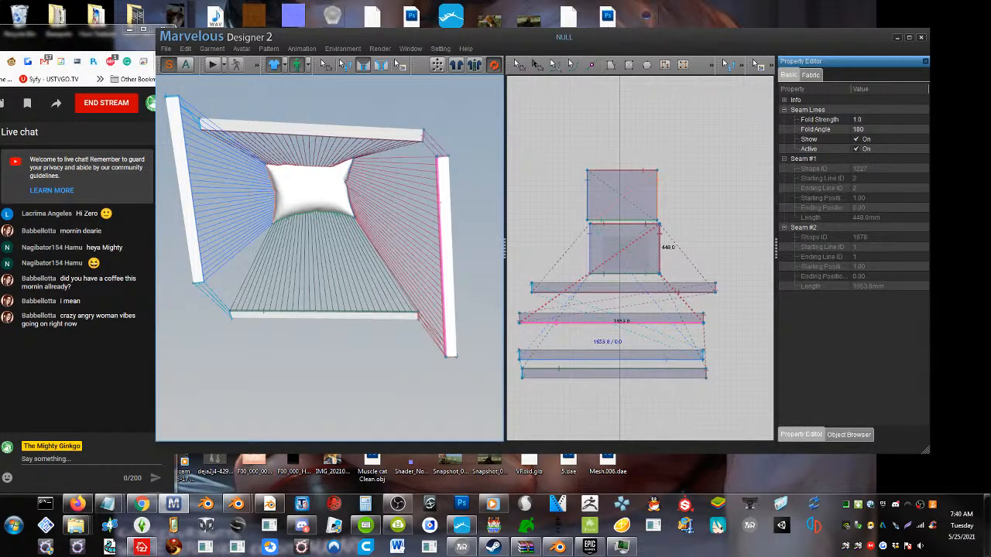
Simulate the garment so the four sewn strips gather into a ruffle around the pillow, and inspect it up close
middle_click_drag(442, 236, 448, 248)
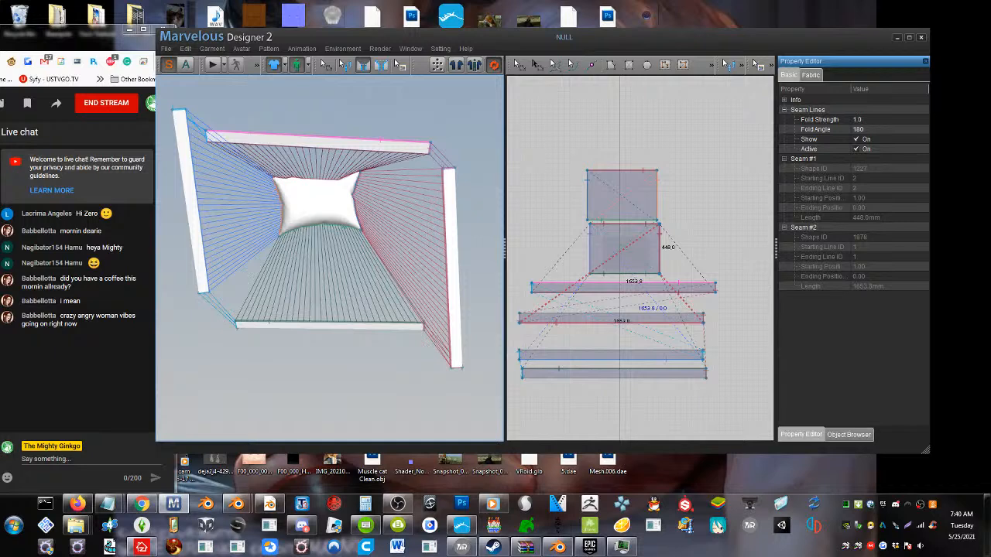
left_click(211, 66)
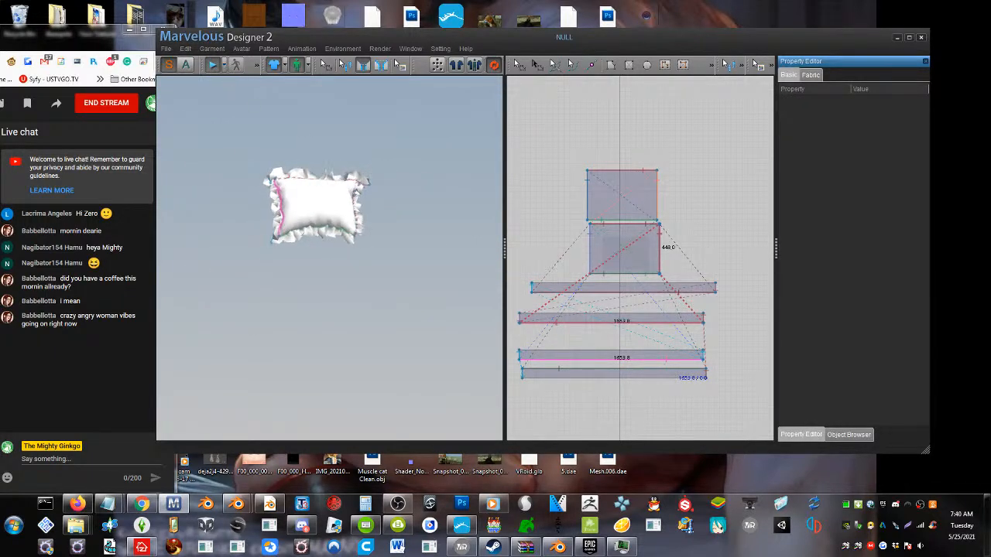
scroll(304, 156, "up", 2)
scroll(304, 156, "up", 2)
middle_click_drag(304, 160, 297, 251)
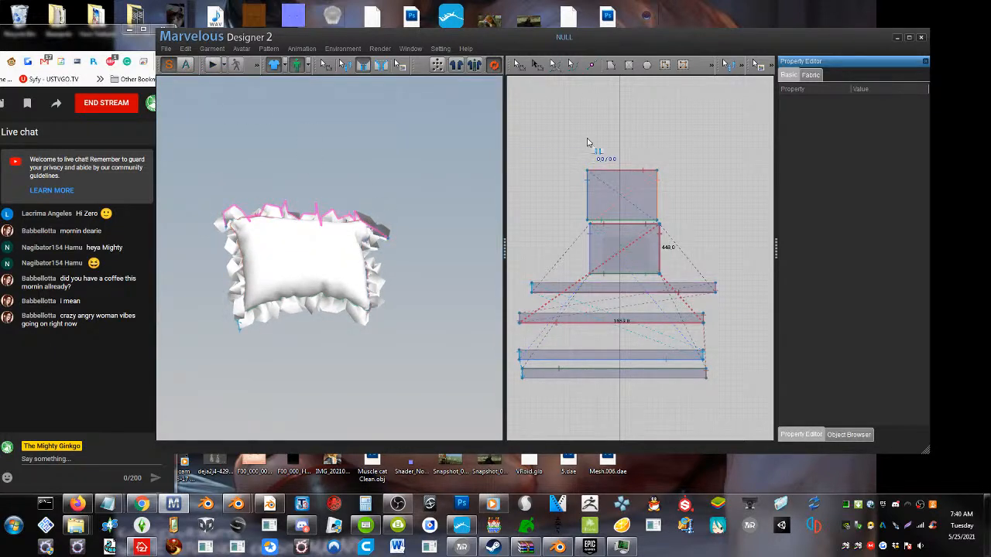
Select all four ruffle strips in the 2D pattern view and set their particle distance to 20
left_click(538, 65)
left_click_drag(593, 360, 735, 402)
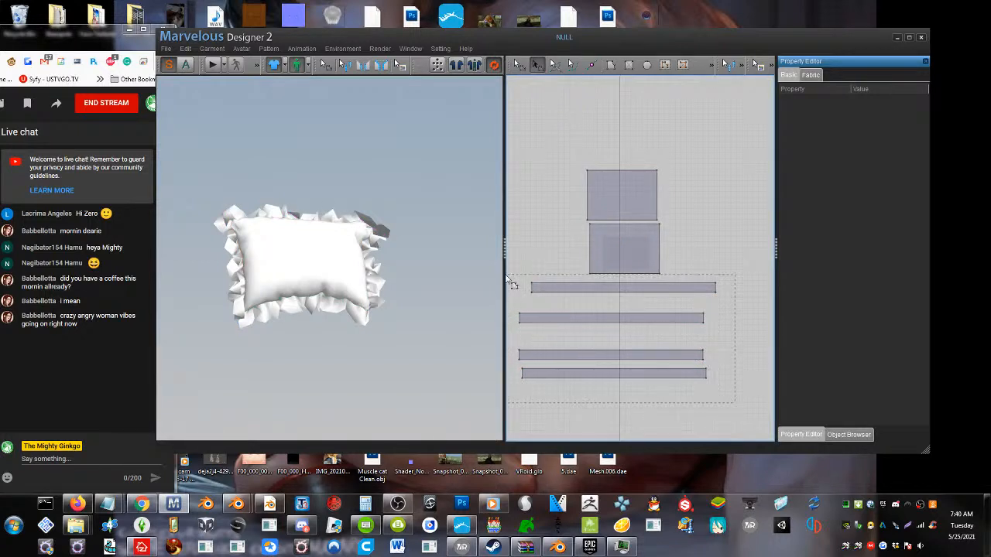
left_click_drag(511, 284, 507, 284)
left_click(887, 221)
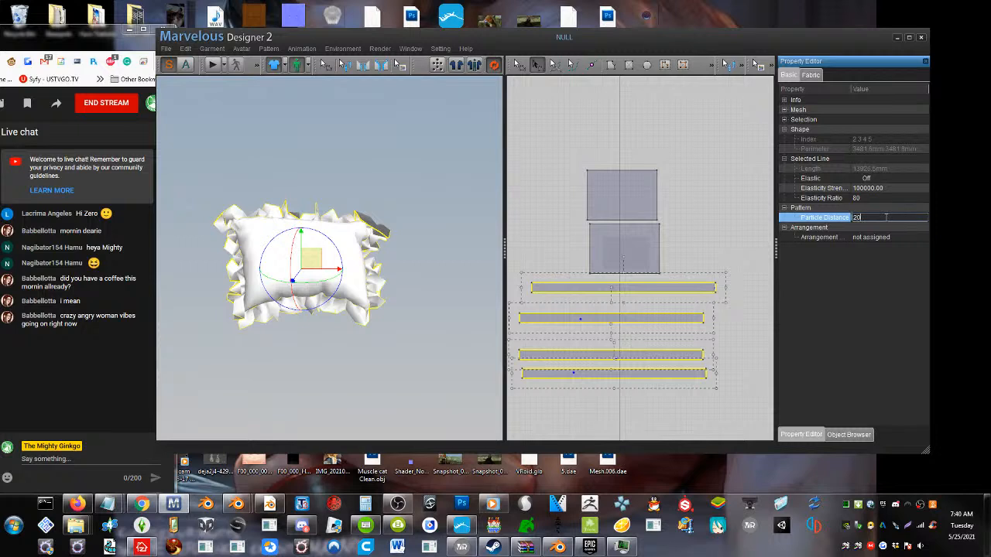
key("Return")
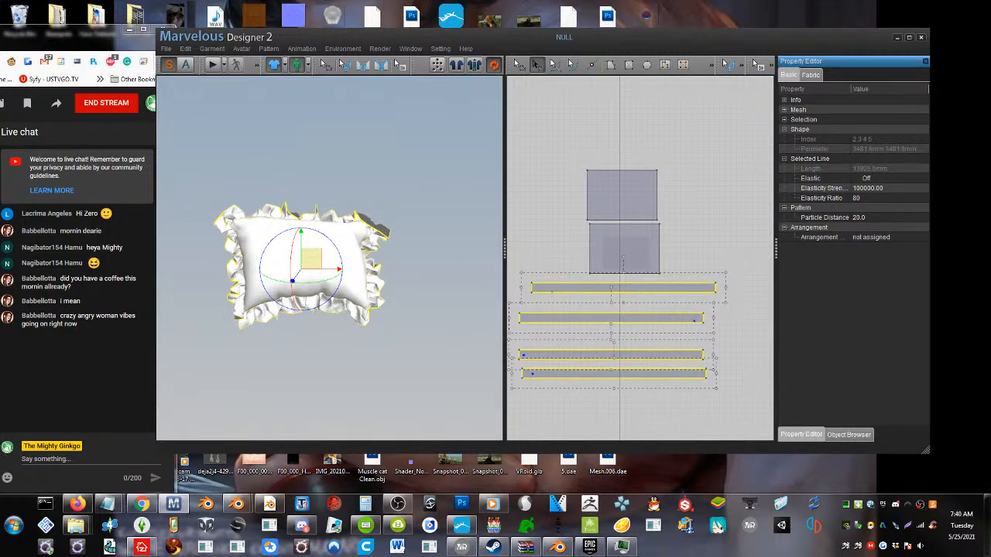
Simulate the refined ruffle and pull its folded upper-right corner outward in the 3D view
left_click(418, 215)
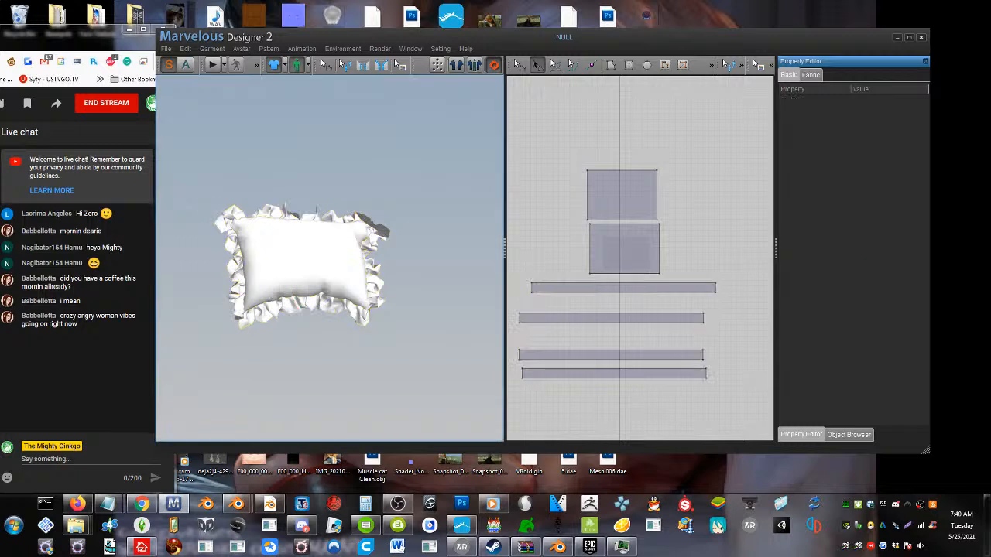
left_click_drag(372, 221, 364, 198)
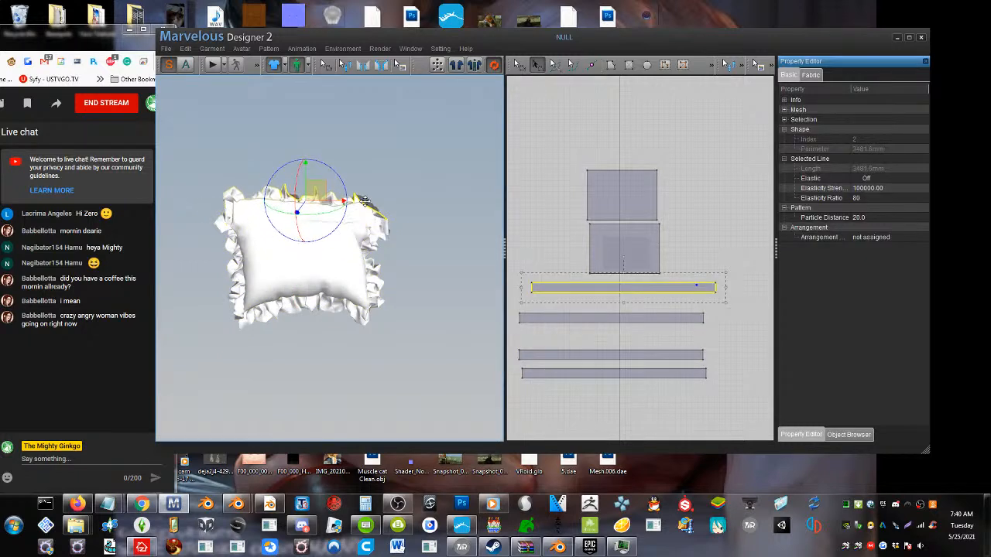
left_click(217, 64)
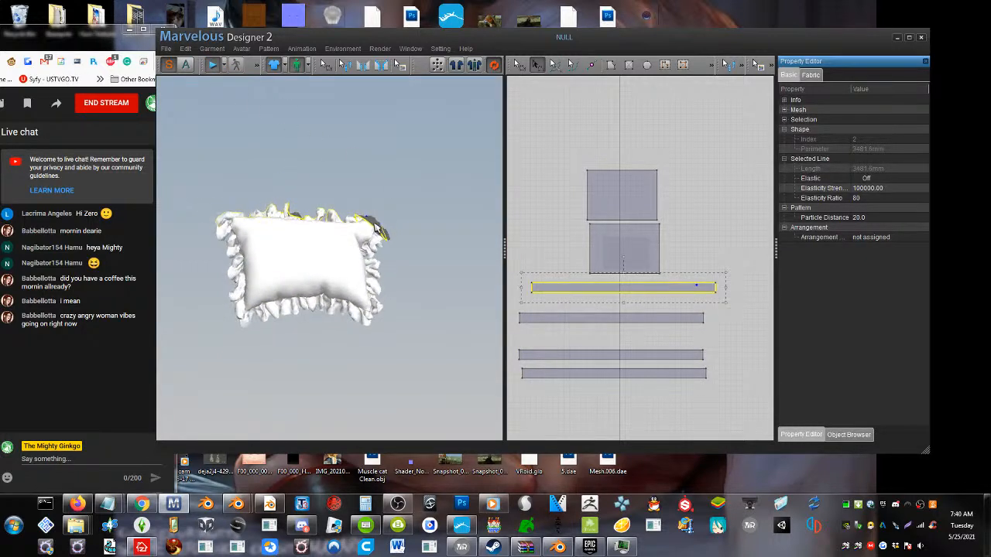
mouse_move(377, 227)
left_mouse_down()
mouse_move(387, 198)
mouse_move(380, 215)
left_mouse_up()
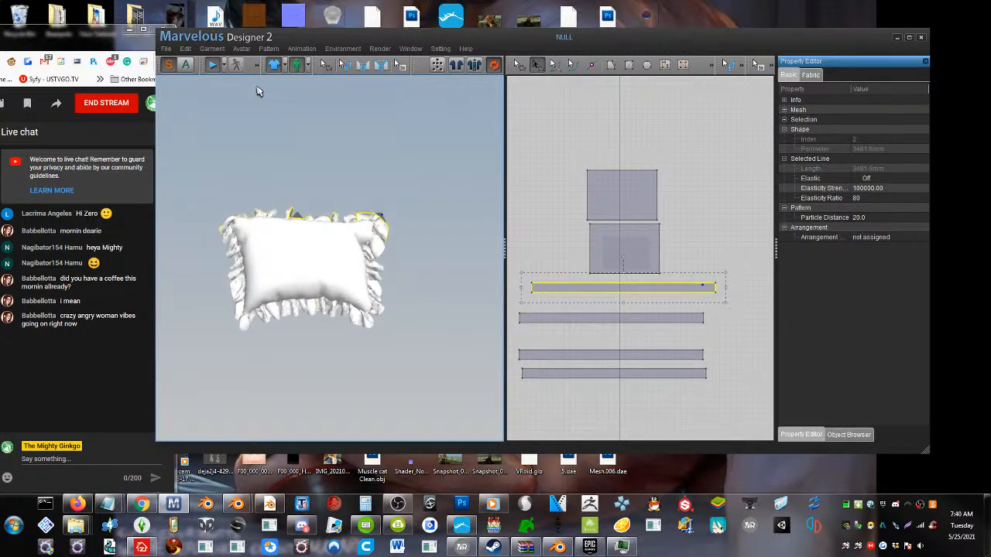
left_click(213, 65)
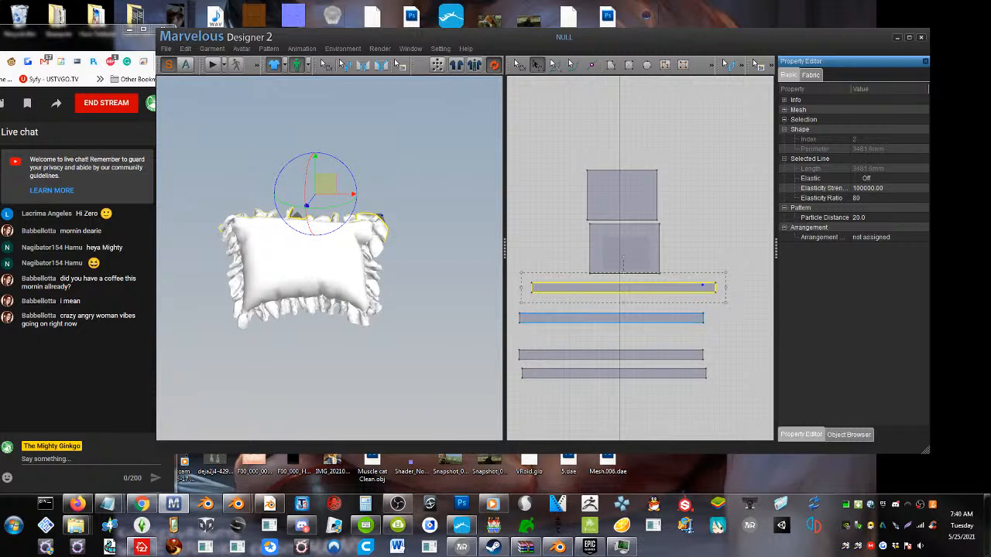
Lengthen all four ruffle strips together to a perimeter of about 4113 mm each, simulating the added fullness
left_click(697, 318, "shift")
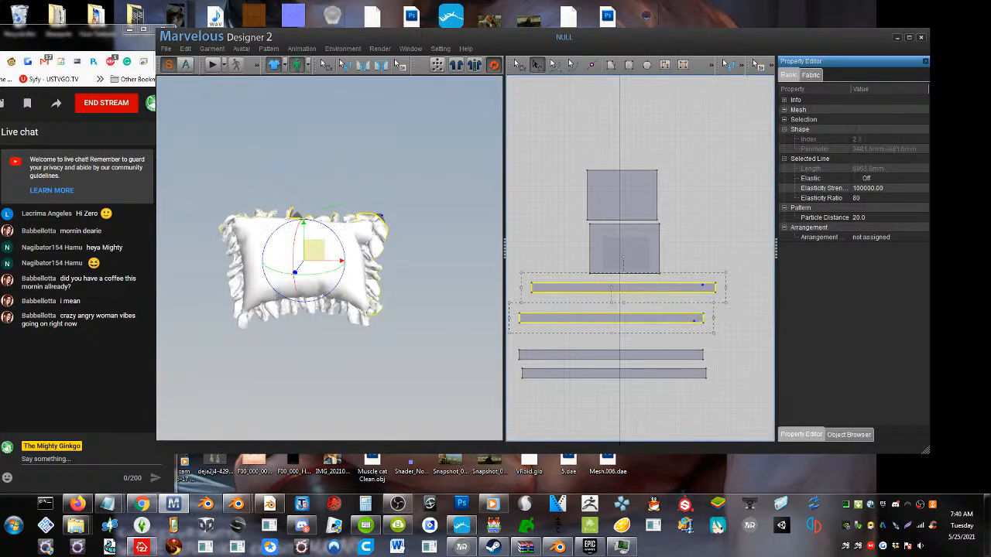
left_click(700, 354, "shift")
left_click(691, 376, "shift")
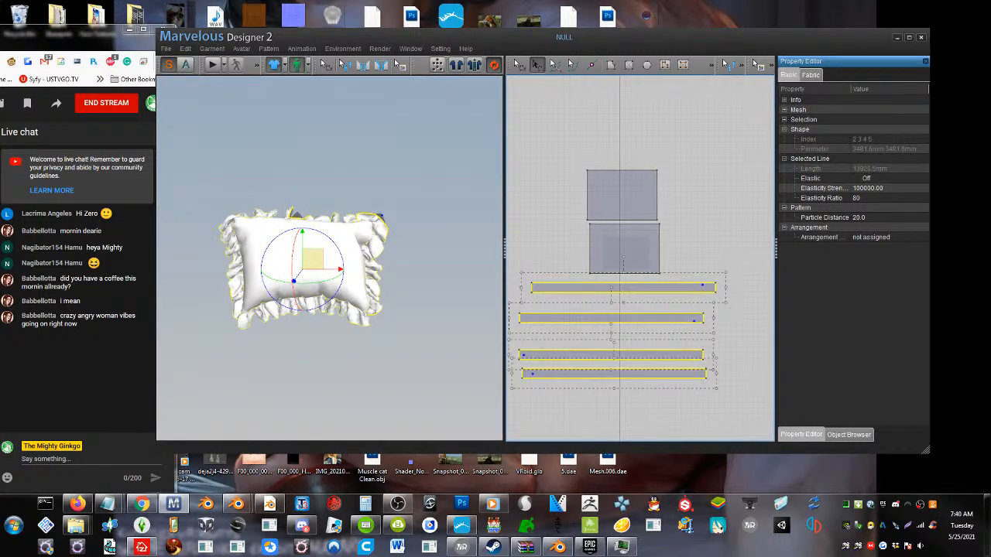
left_click_drag(728, 288, 747, 289)
left_click(212, 65)
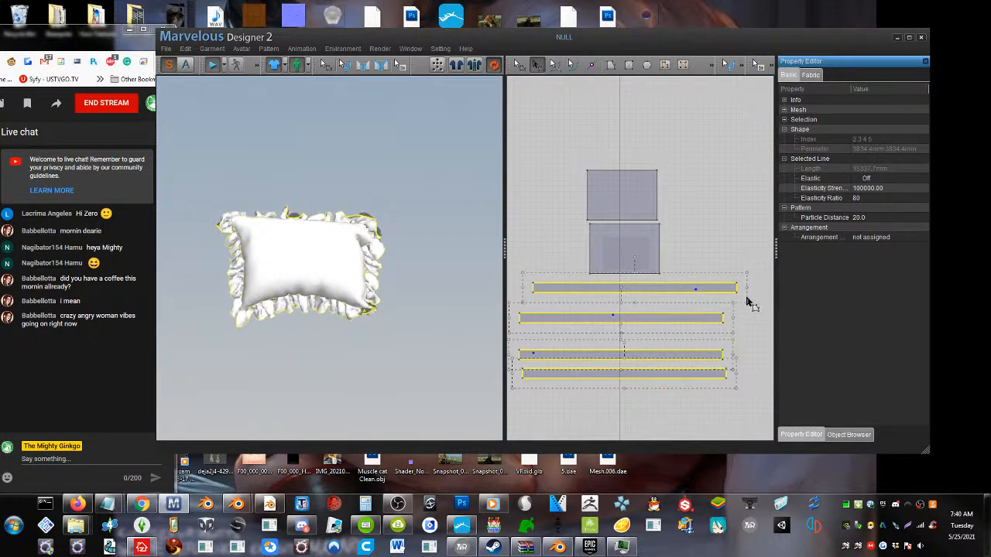
left_click_drag(745, 288, 757, 291)
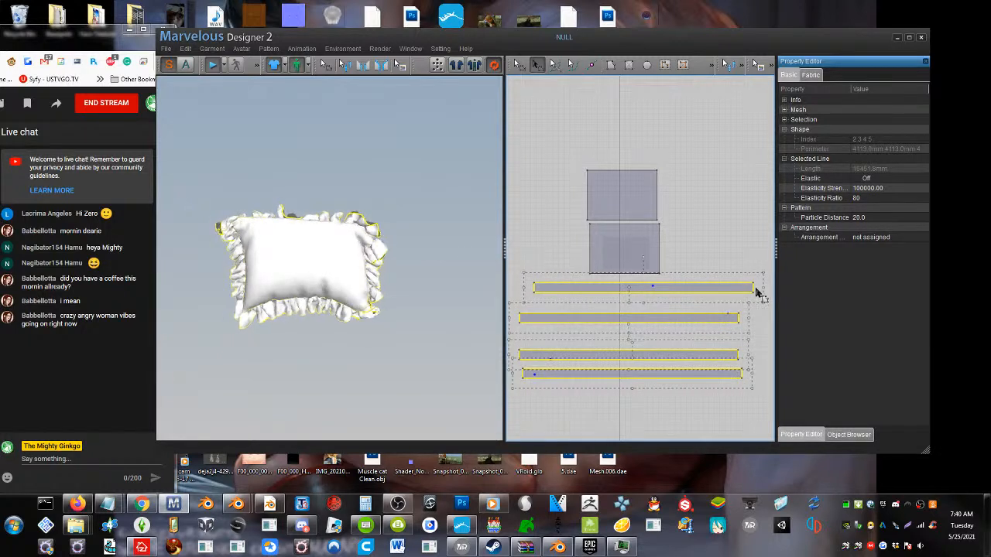
Select the lower long edges of all four strips and move them upward, narrowing each strip to about 4021 mm perimeter
left_click(597, 399)
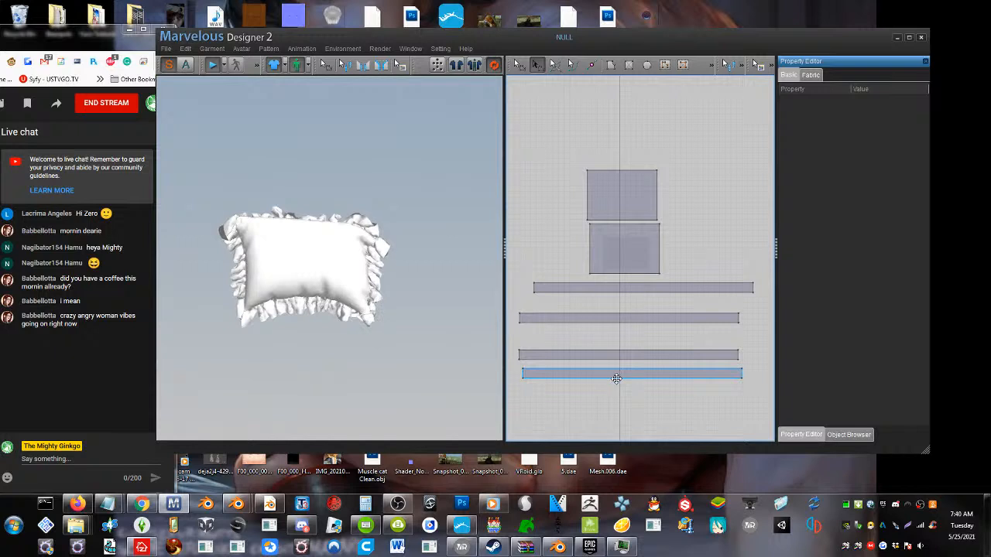
left_click(616, 378)
left_click(519, 66)
left_click(616, 392)
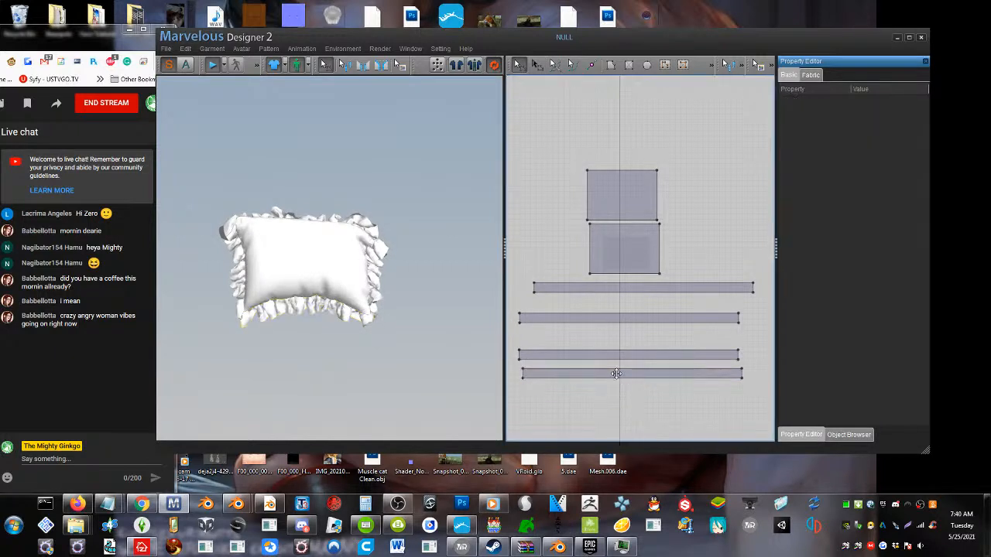
left_click(624, 377)
left_click(626, 360, "shift")
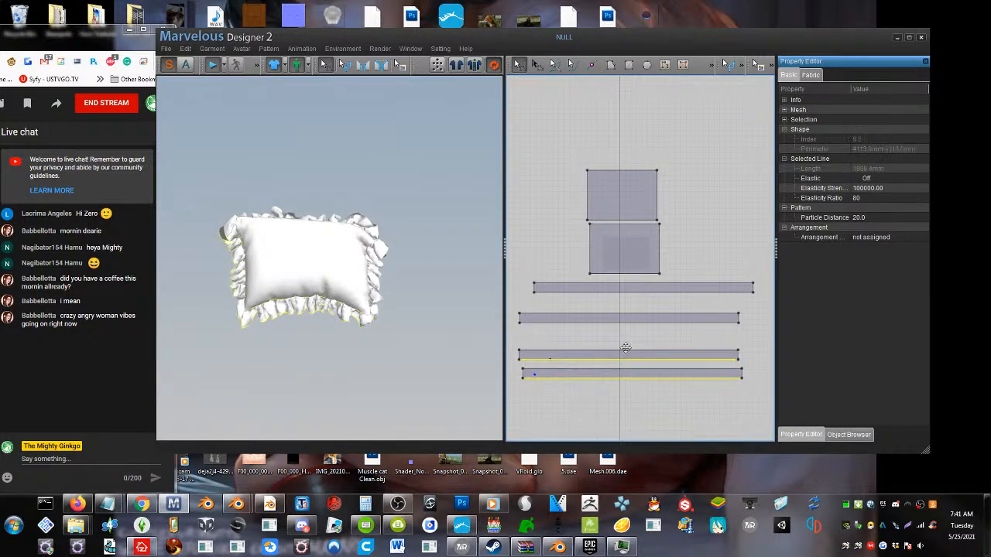
left_click(631, 320, "shift")
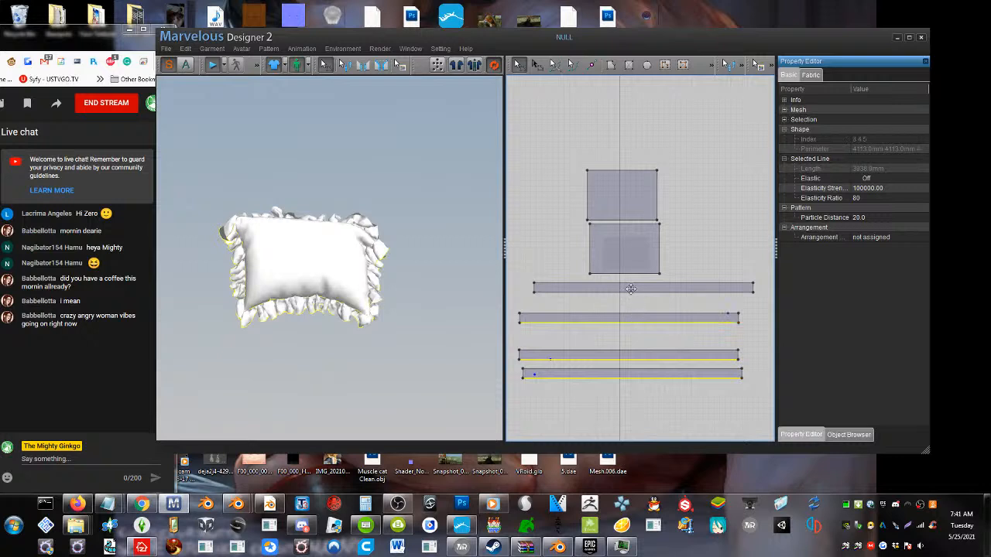
left_click(631, 292, "shift")
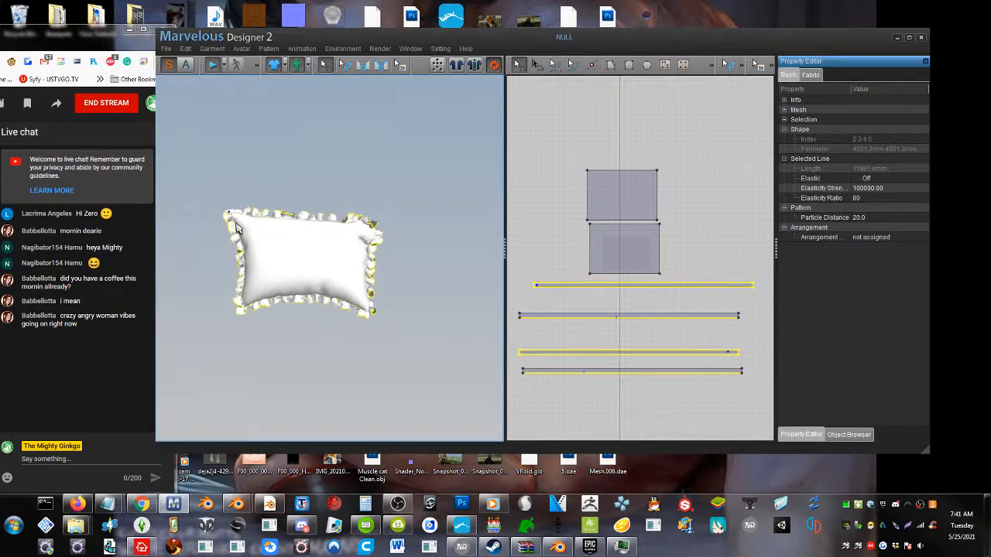
Pull the narrowed ruffle at the pillow's upper-right corner into shape while the simulation runs
left_click(370, 211)
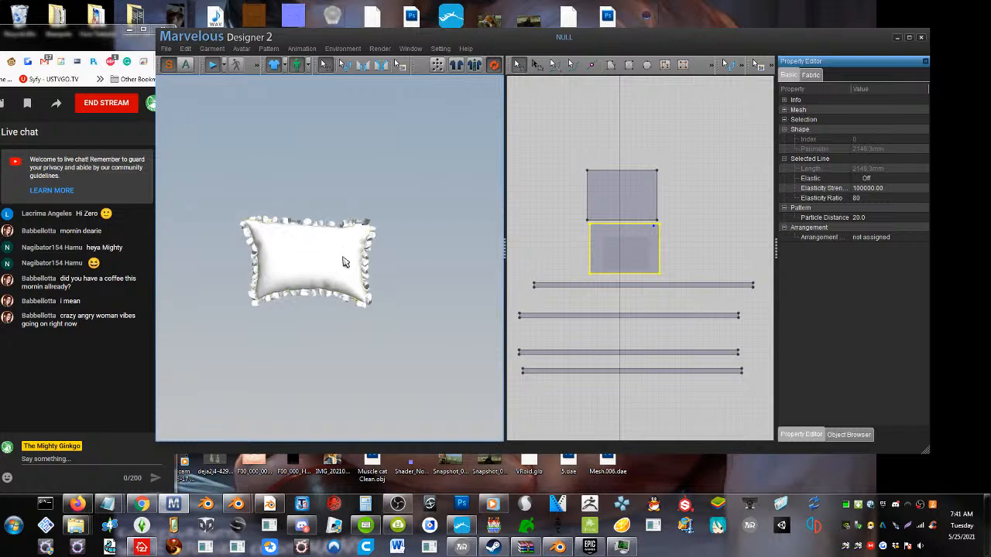
scroll(343, 260, "up", 4)
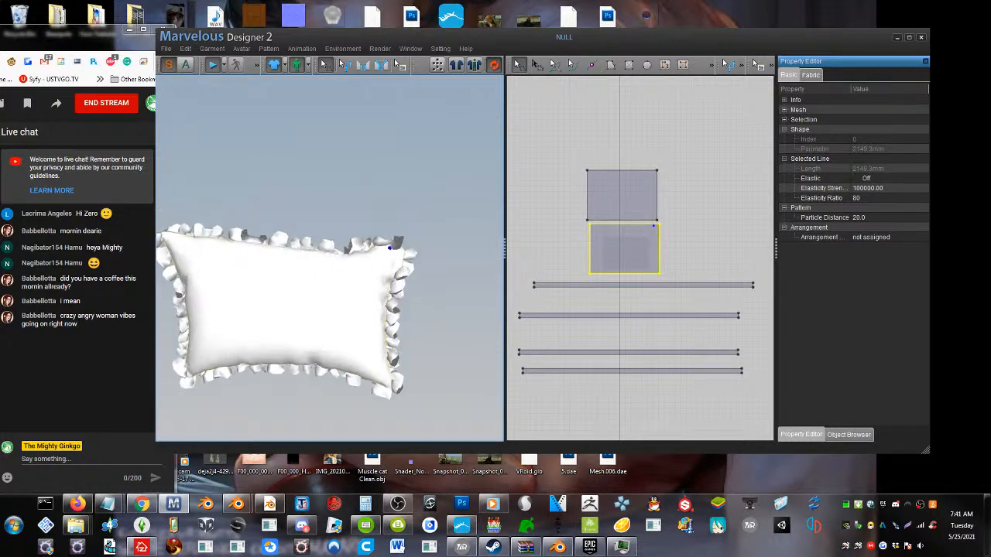
left_click(412, 228)
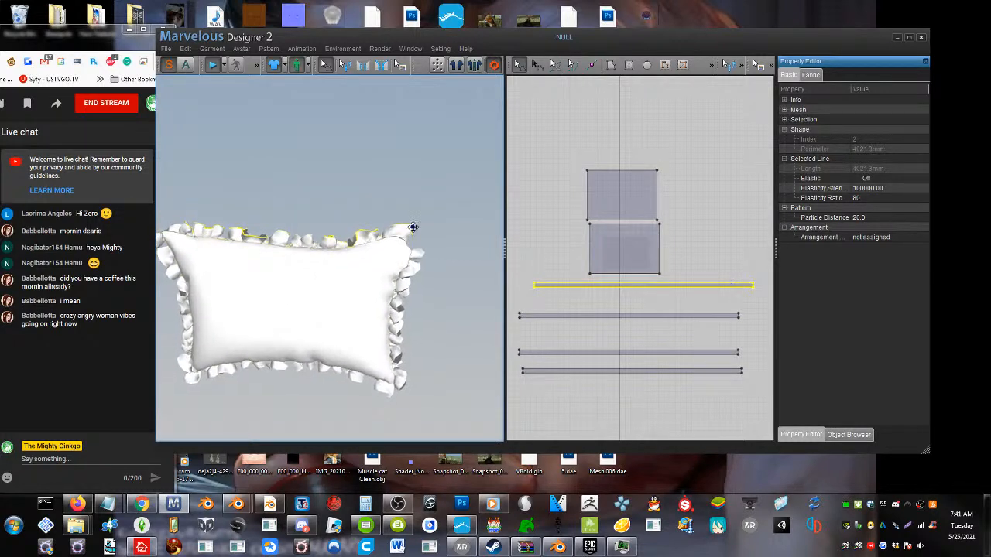
left_click_drag(413, 227, 393, 238)
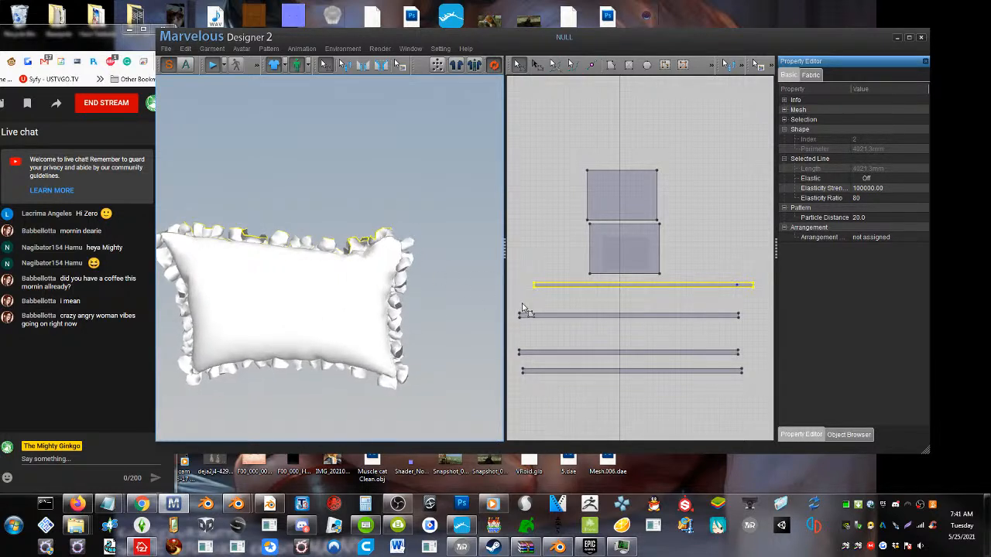
Select all four ruffle strips and set their particle distance to 10 while the simulation runs
left_click_drag(754, 407, 497, 285)
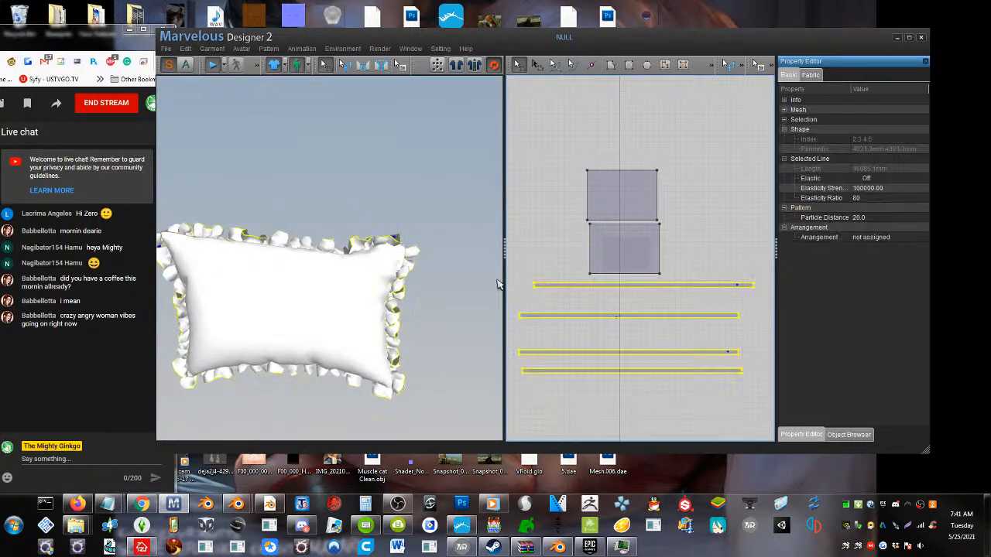
left_click(866, 217)
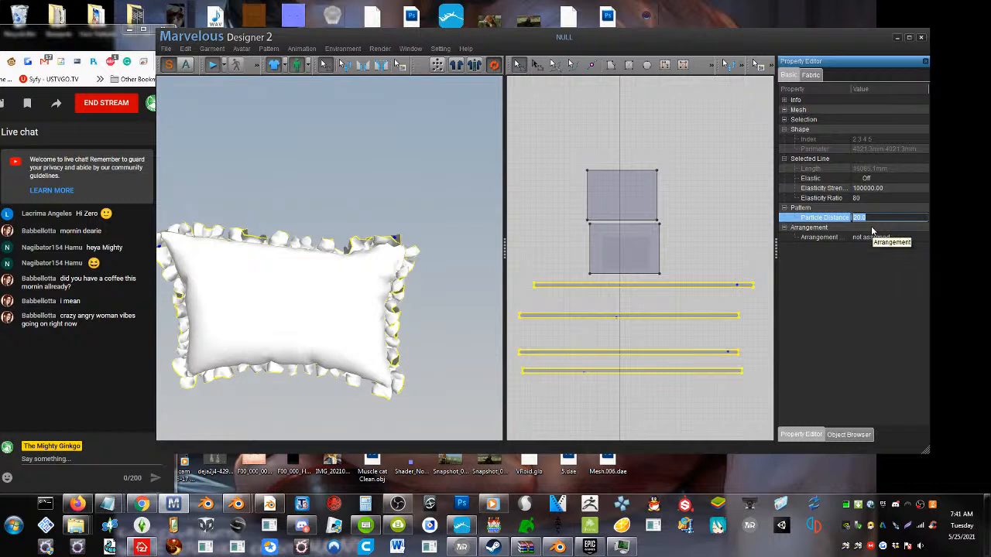
type("10")
key("Return")
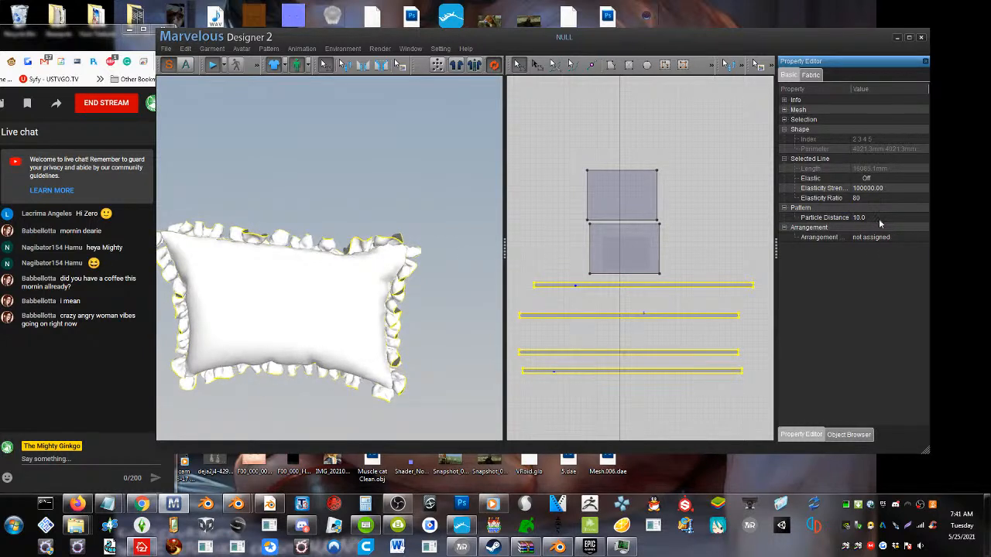
Refine the four ruffle strips further by setting their particle distance to 5
left_click(872, 219)
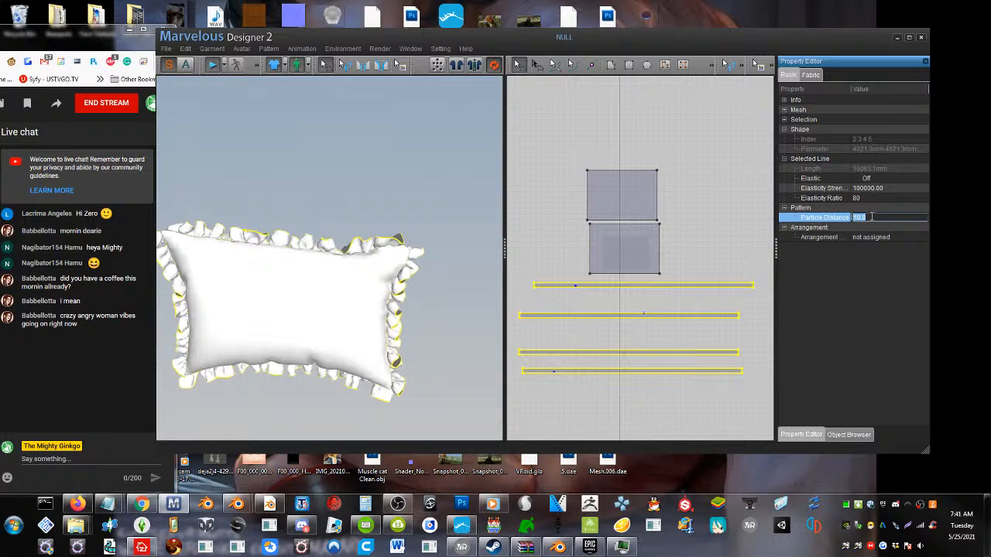
type("0.5")
key("Return")
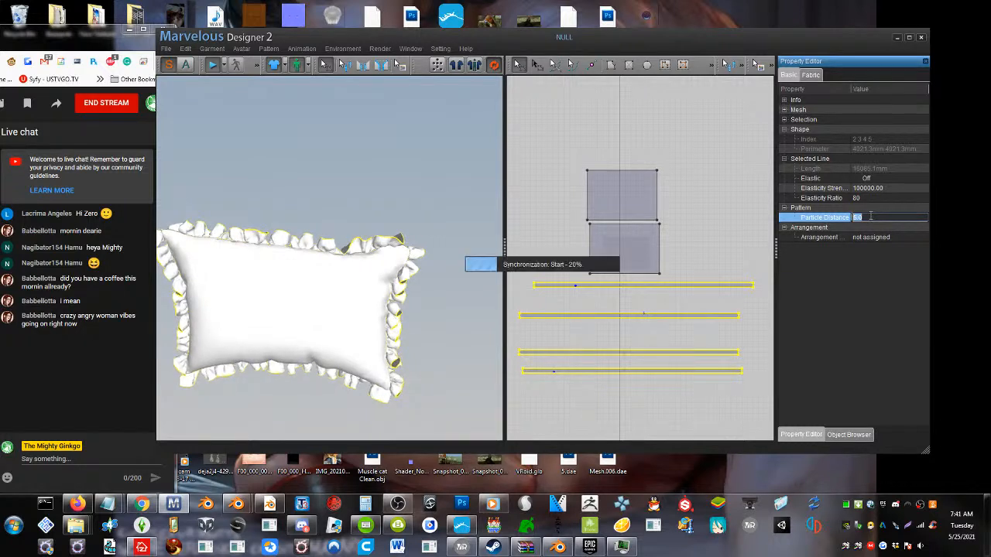
Nudge the ruffle at the pillow's upper-right corner in the 3D view and stop the simulation
left_click(389, 217)
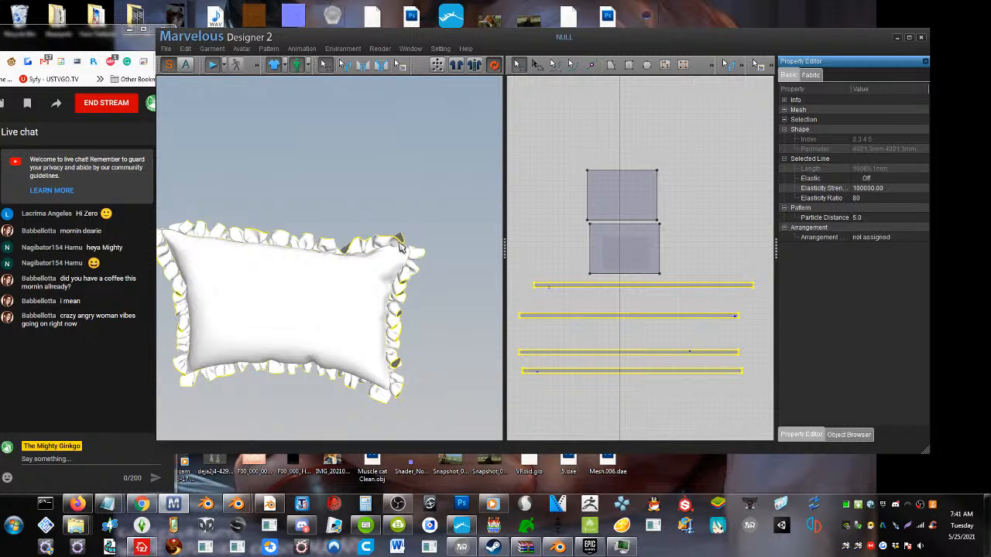
left_click(401, 235)
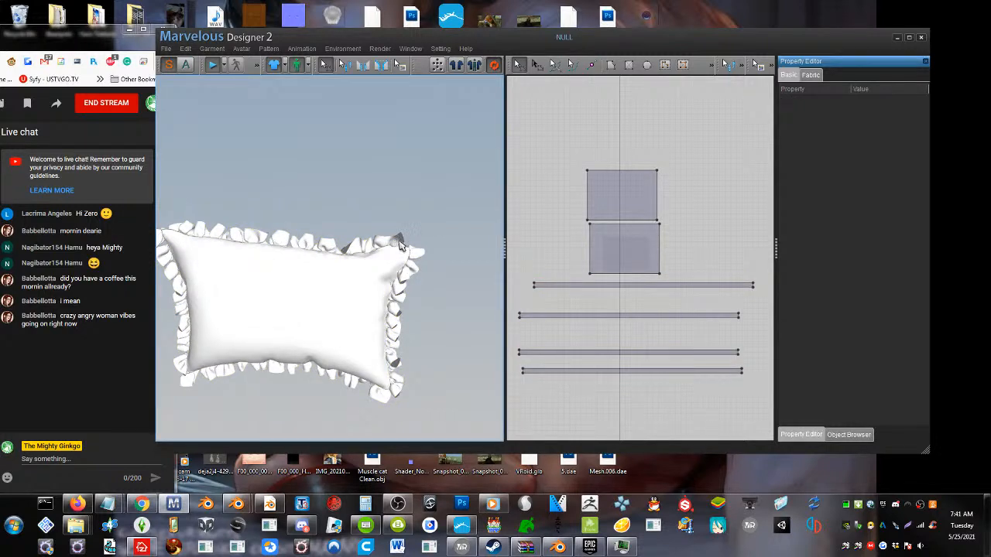
left_click(400, 240)
left_click_drag(401, 230, 400, 228)
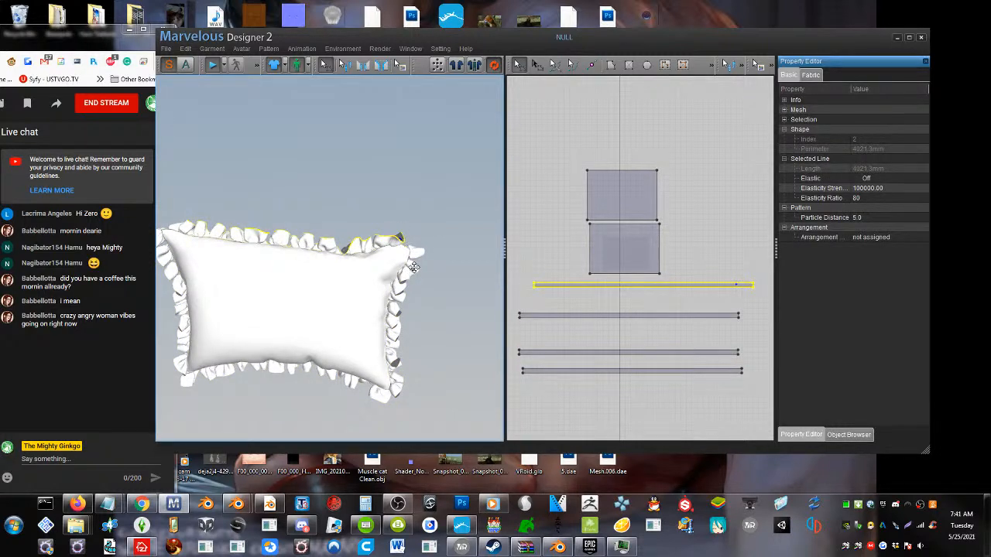
right_click_drag(392, 269, 363, 171)
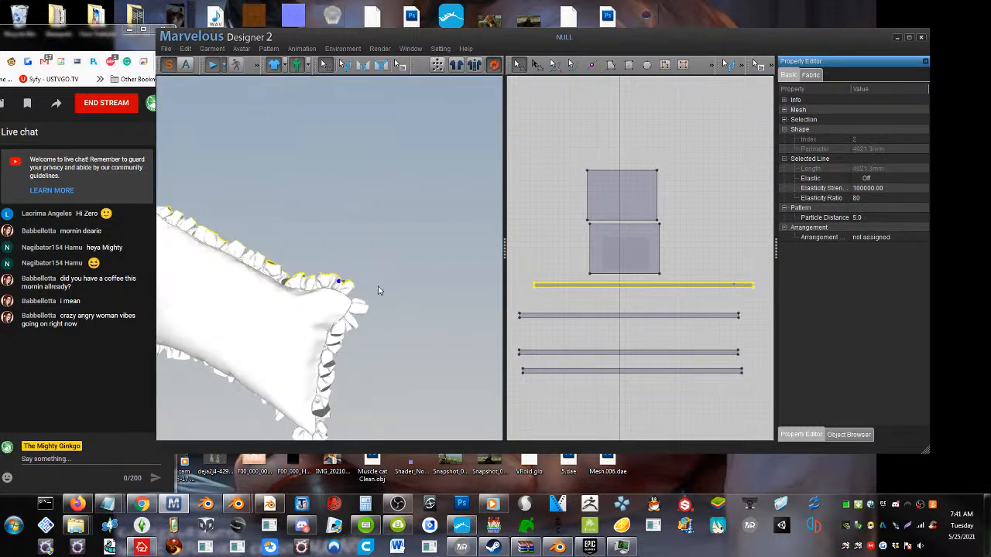
key("space")
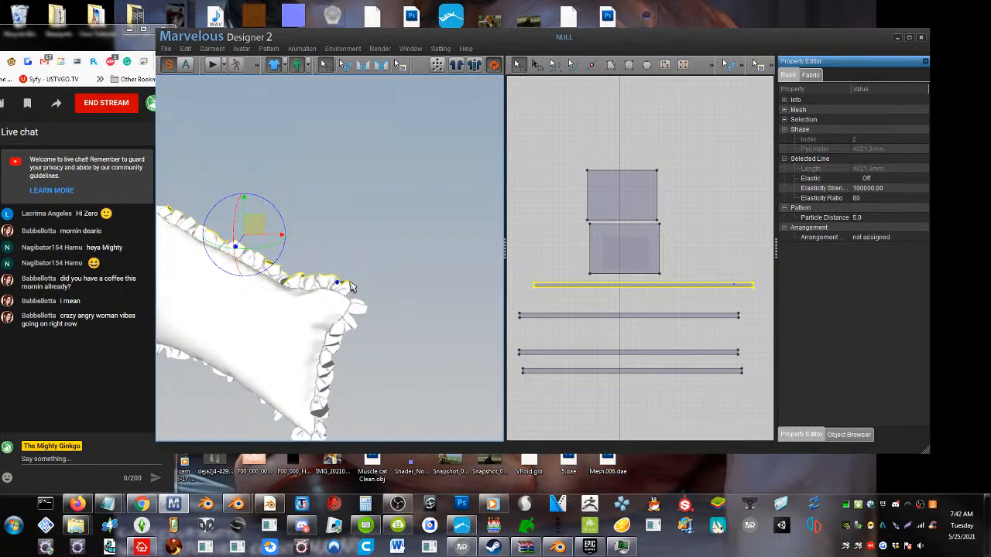
Freeze the ruffle strip along the pillow's upper edge, pattern only
right_click_drag(360, 337, 397, 303)
right_click(239, 185)
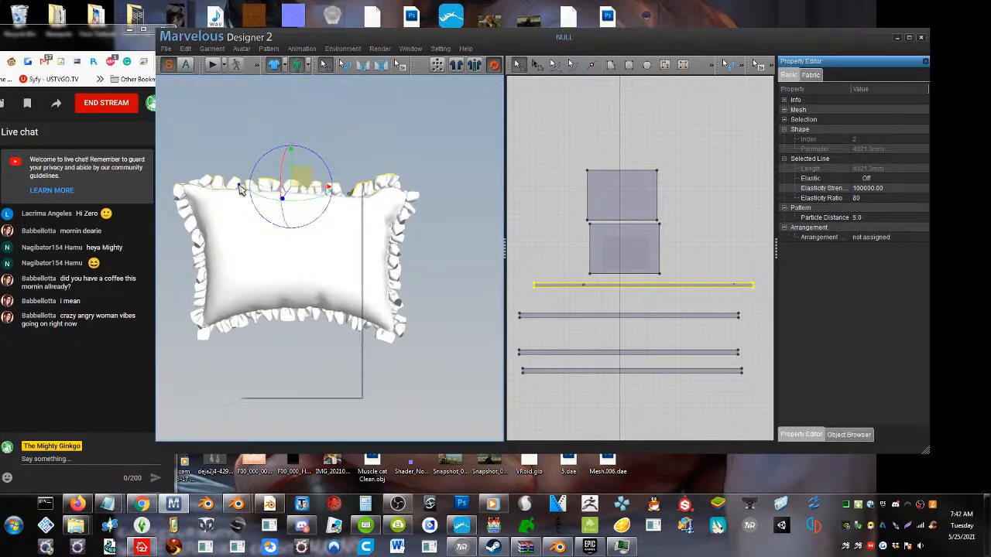
mouse_move(325, 268)
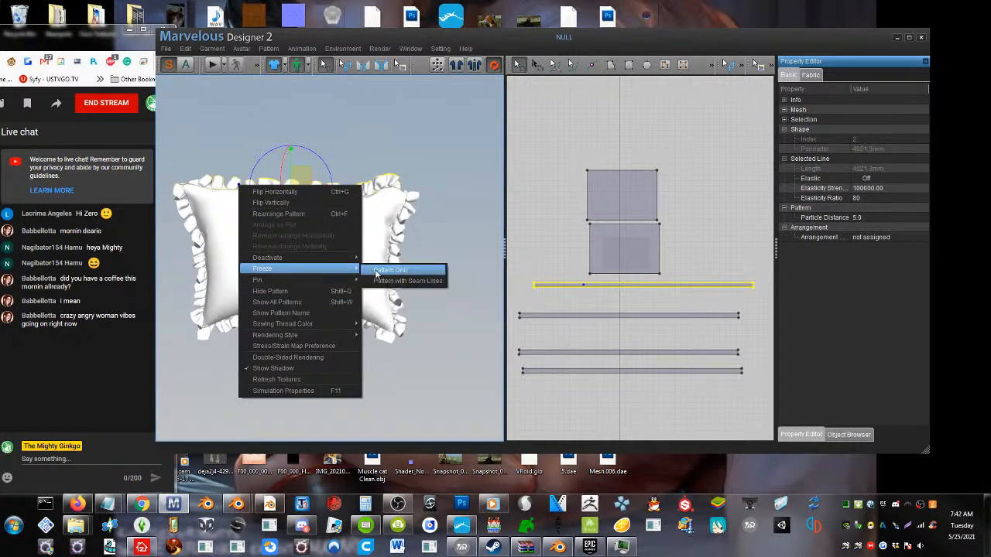
left_click(387, 270)
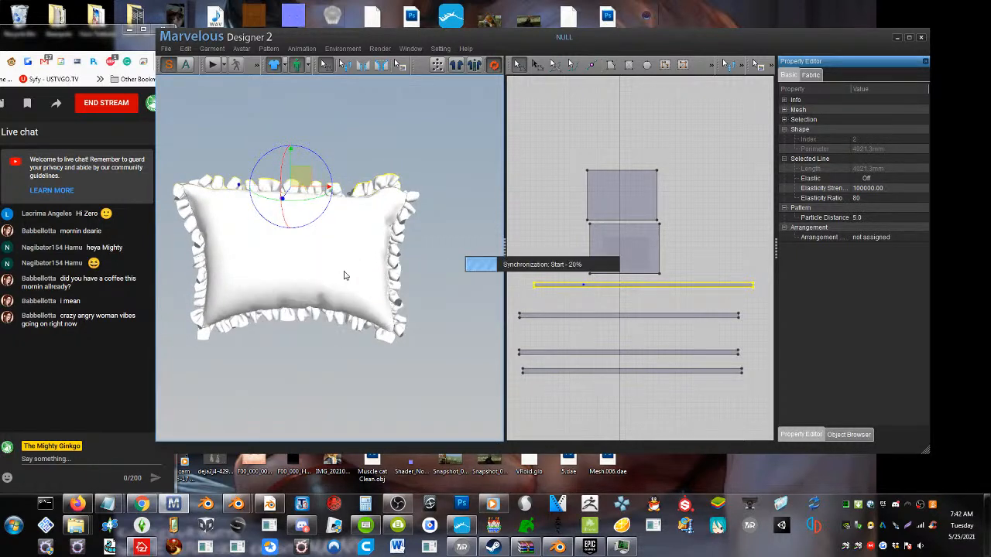
Select all four ruffle strips together, freeze them, and briefly run the simulation with the ruffle frozen
left_click(291, 321)
right_click(289, 318)
mouse_move(330, 401)
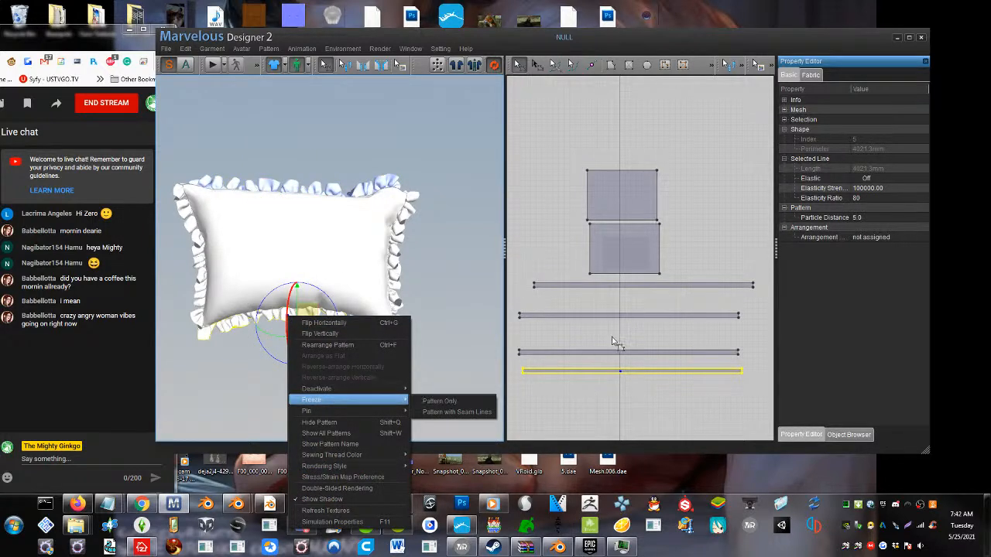
left_click(725, 398)
left_click_drag(569, 287, 515, 279)
right_click(393, 231)
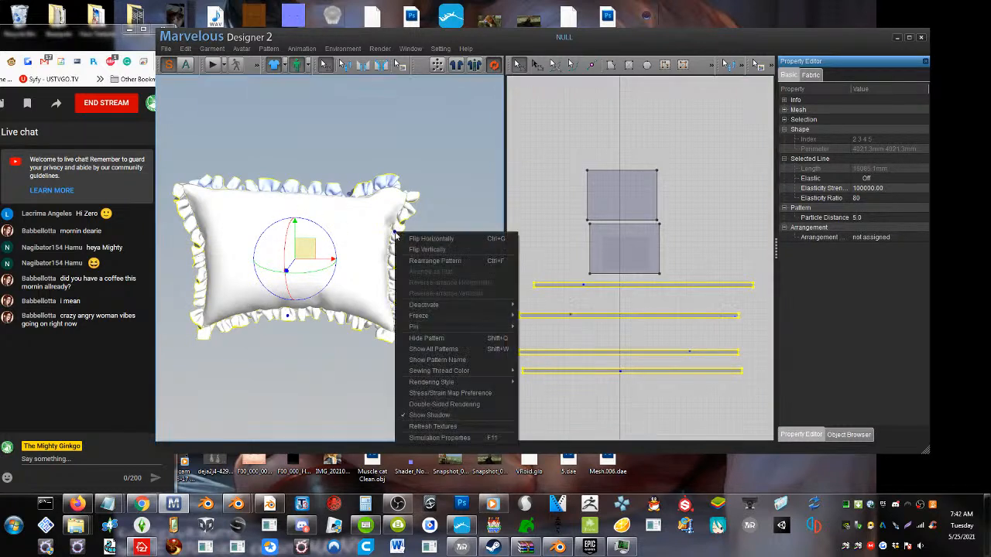
mouse_move(418, 306)
left_click(553, 320)
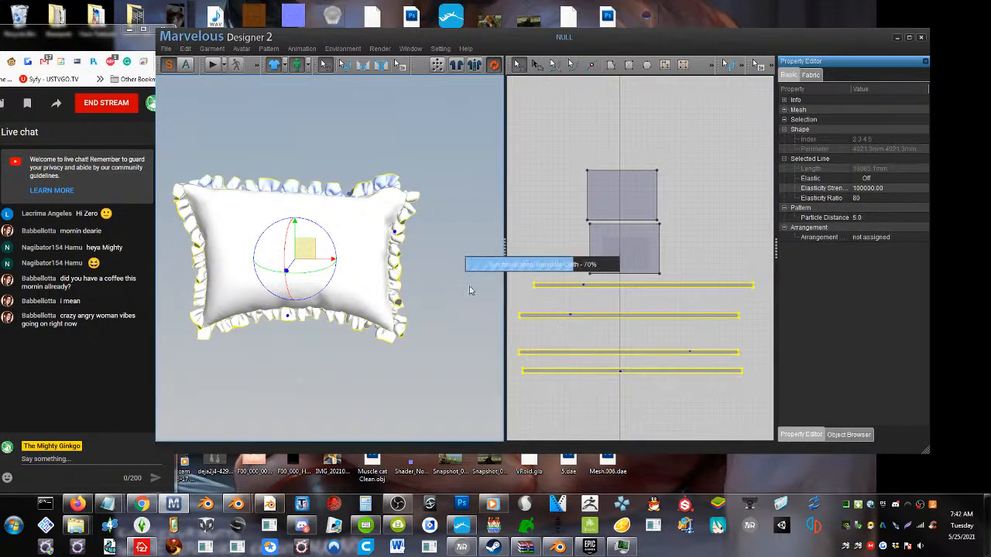
left_click(212, 66)
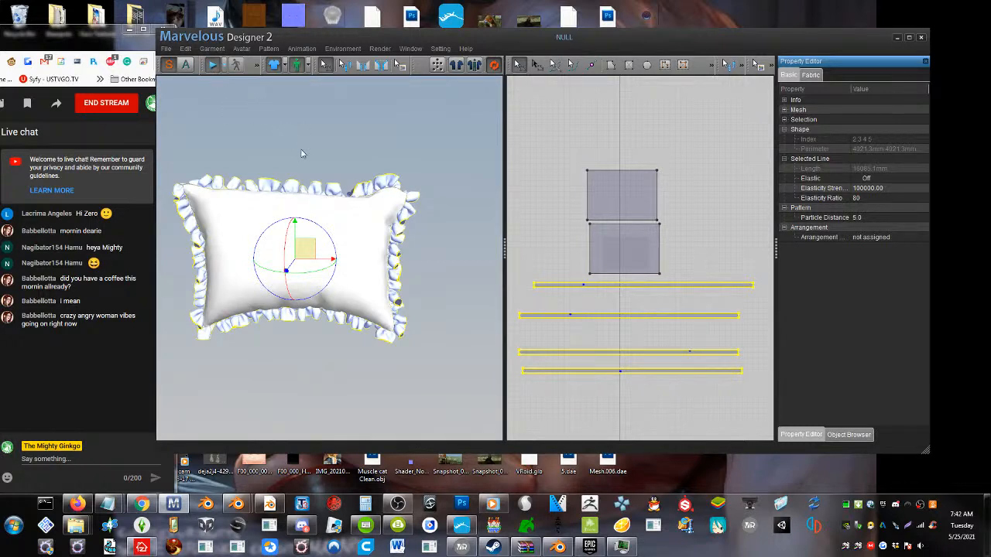
left_click(214, 65)
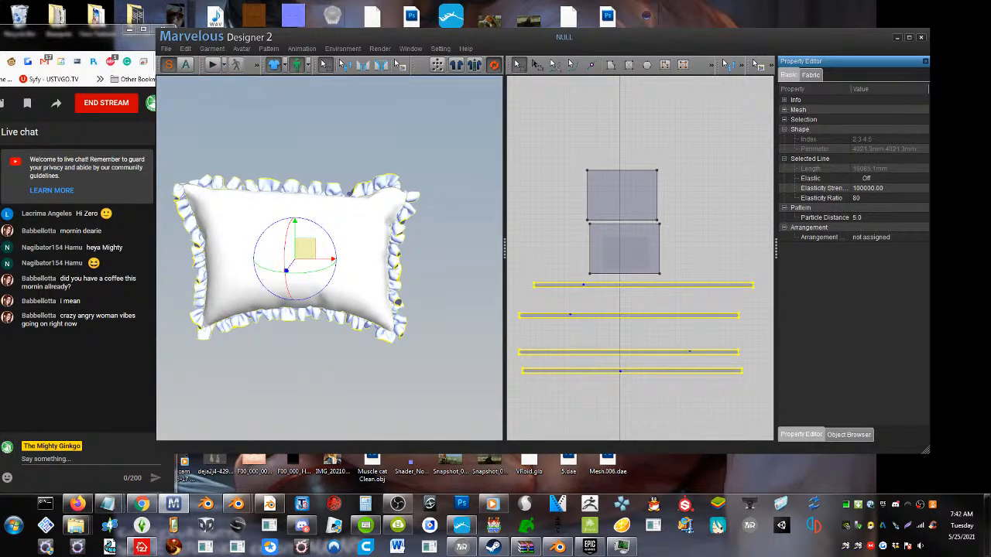
Set the frozen ruffle strips' particle distance to 30 and restart the simulation
left_click(865, 217)
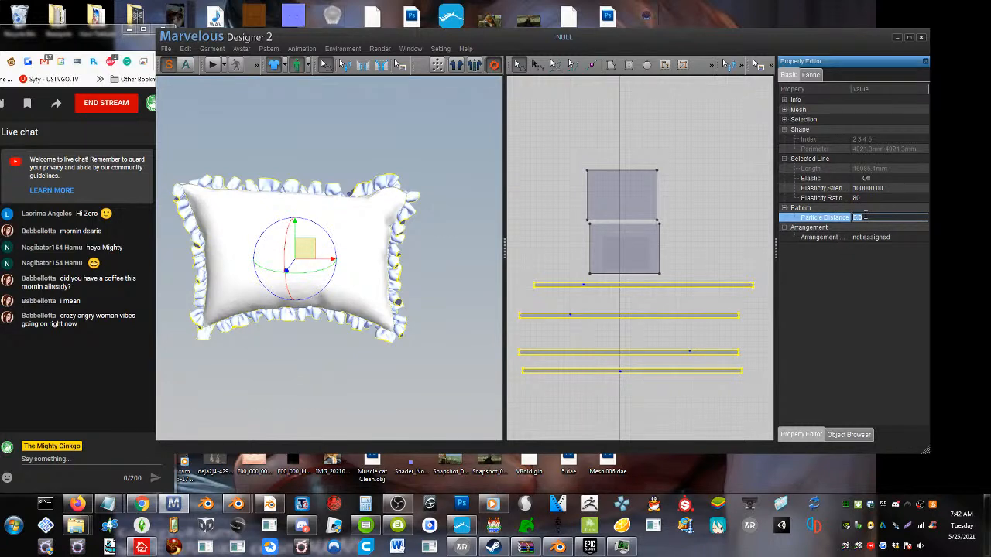
key("Return")
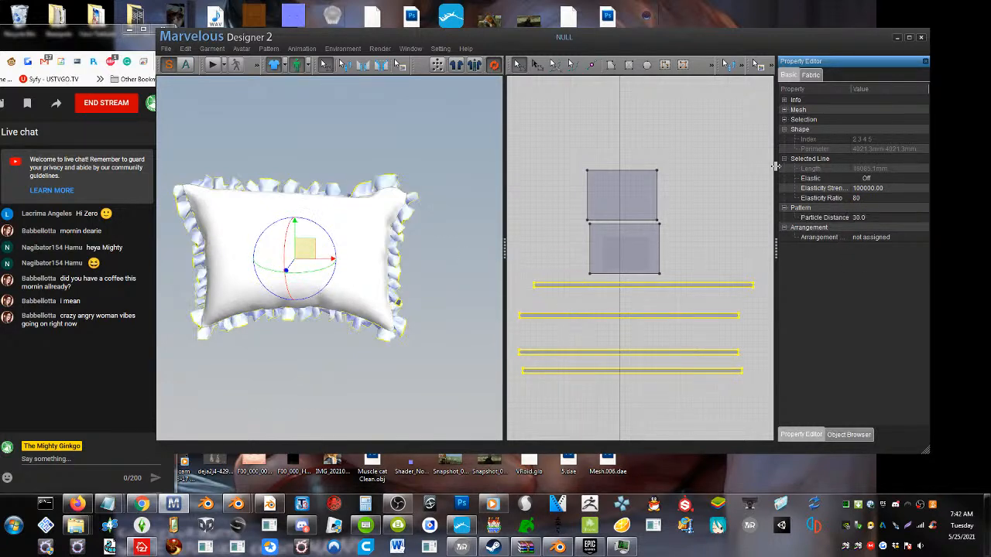
left_click(219, 65)
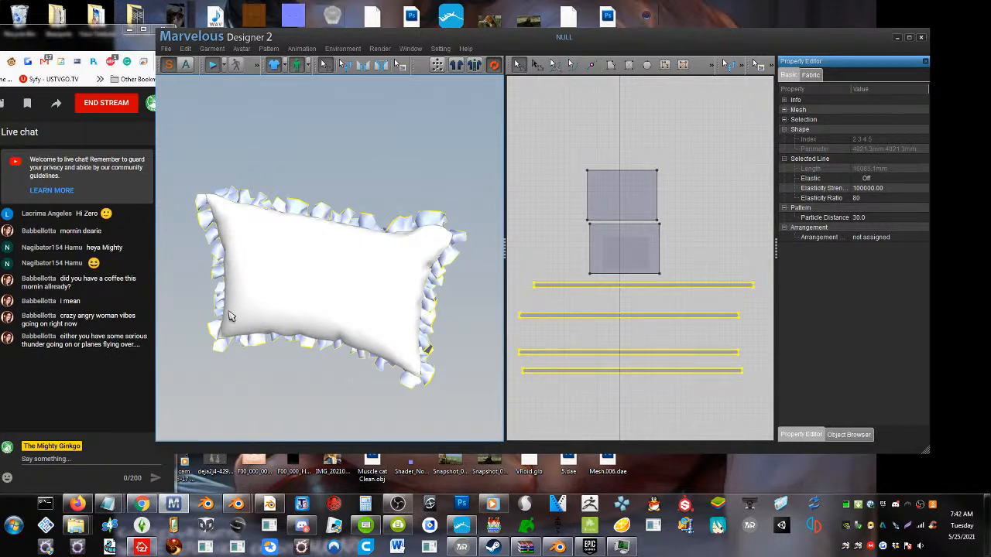
Switch to the YouTube Studio browser window and reposition it so the full live chat can be read
left_click(77, 504)
left_click_drag(105, 48, 417, 55)
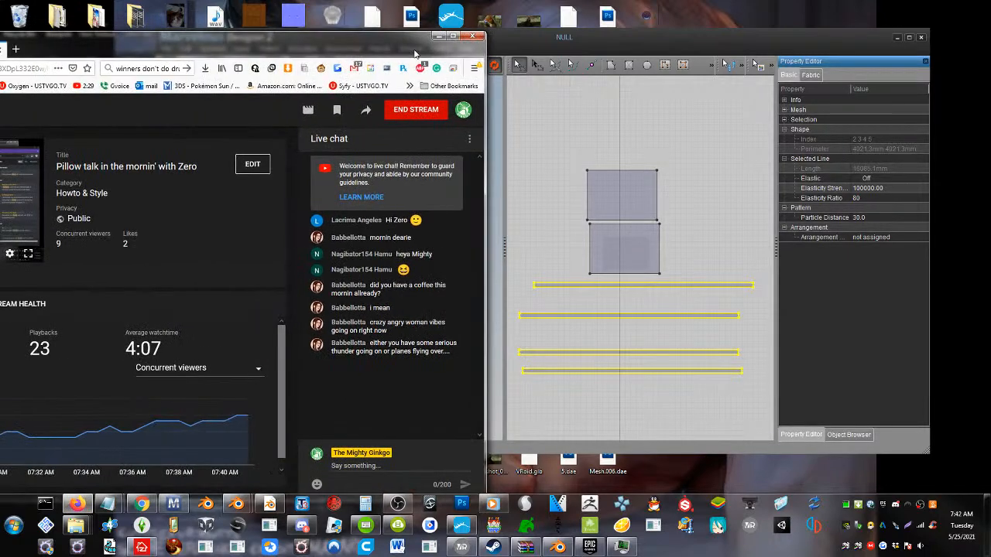
left_click_drag(157, 53, 344, 53)
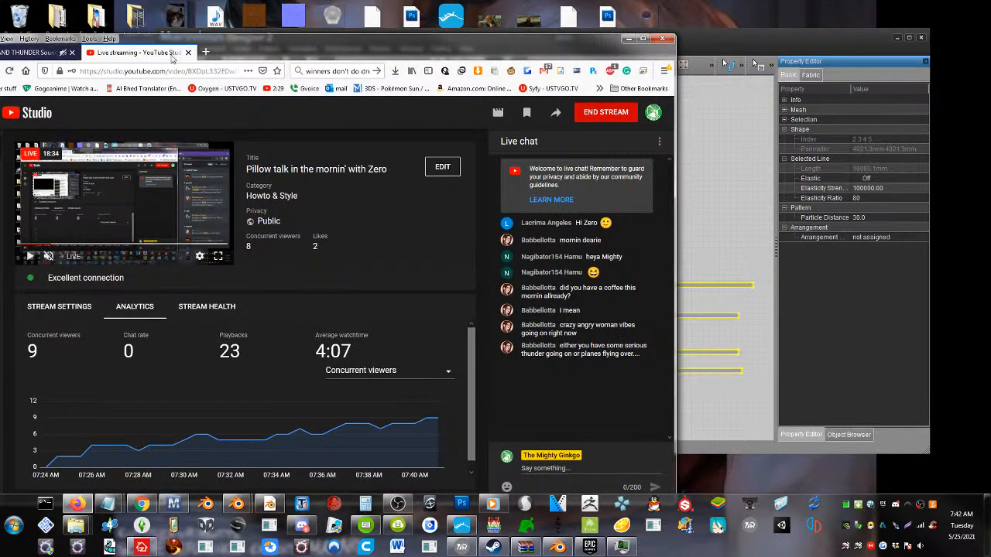
left_click_drag(282, 54, 36, 57)
left_click_drag(194, 50, 117, 34)
left_click(401, 130)
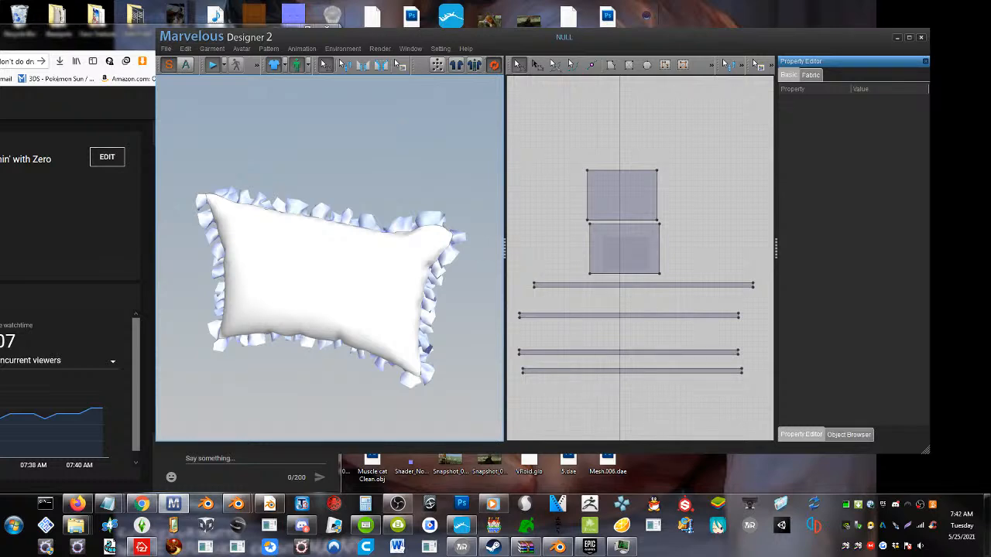
left_click_drag(133, 37, 22, 35)
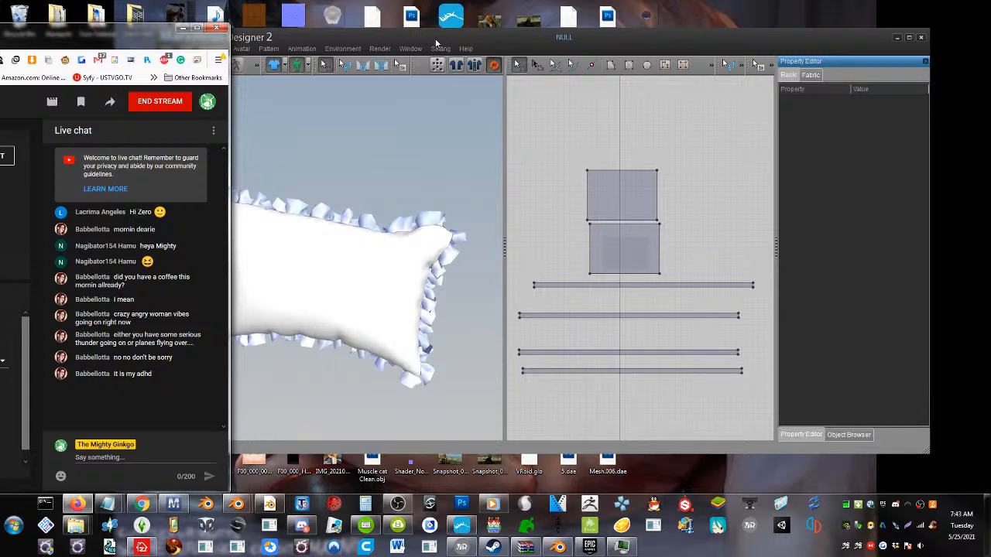
Return to Marvelous Designer, widen the 3D view and place the window beside the live chat
left_click(353, 216)
right_click_drag(358, 215, 350, 283)
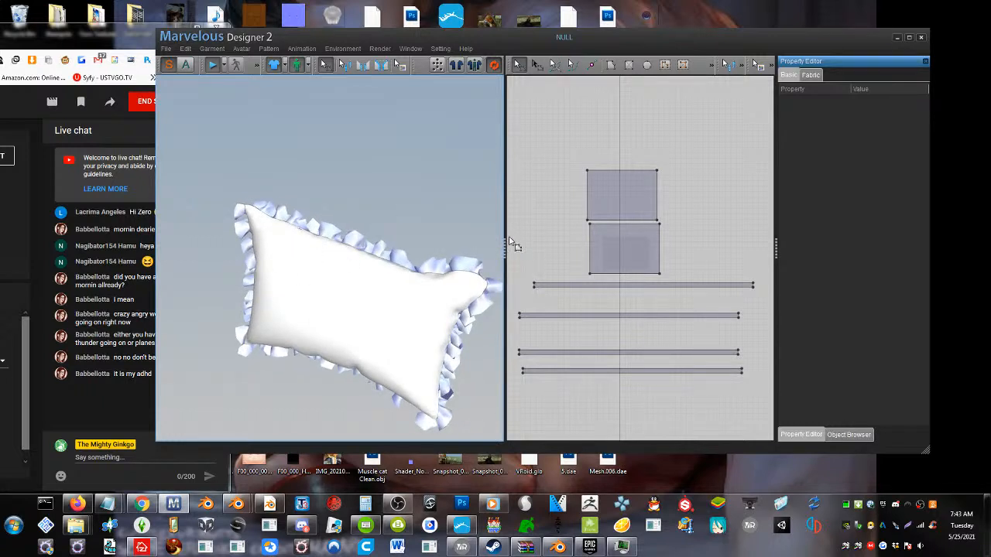
left_click_drag(504, 244, 530, 244)
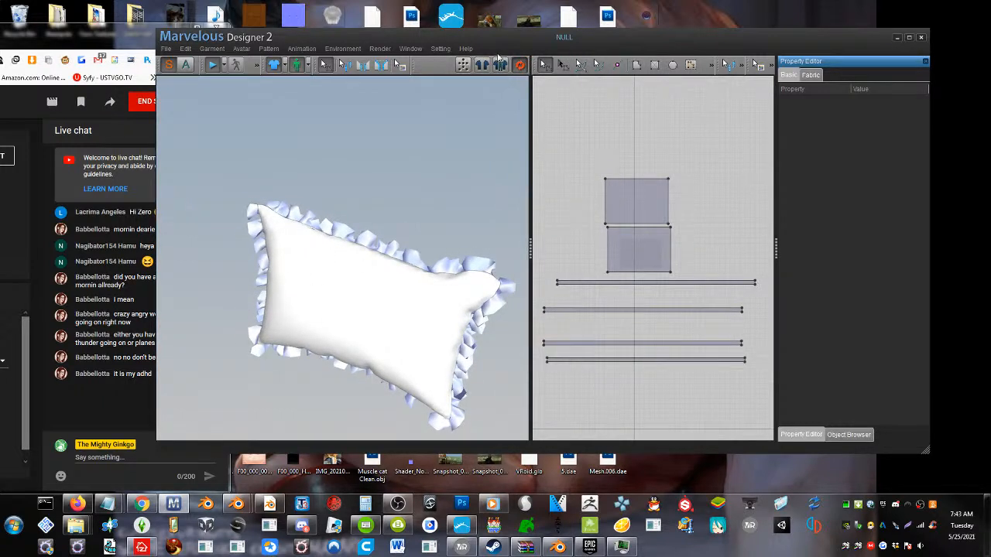
left_click_drag(514, 41, 610, 43)
right_click_drag(394, 258, 456, 258)
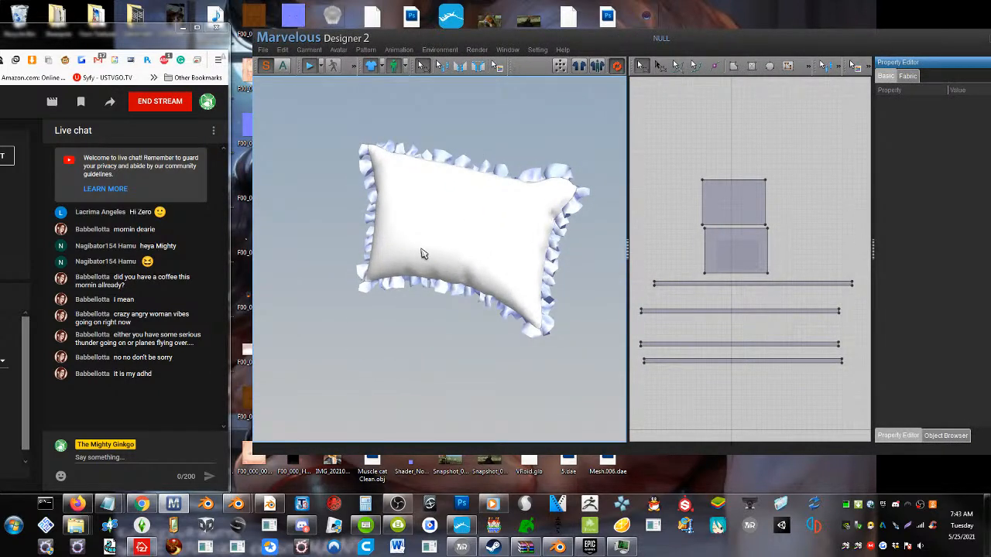
left_click(426, 222)
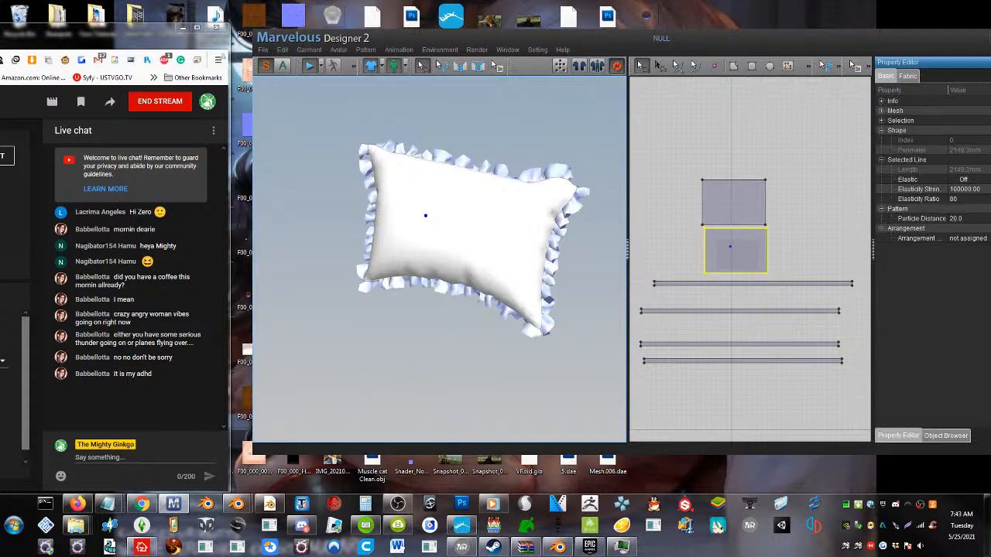
middle_click_drag(425, 216, 376, 215)
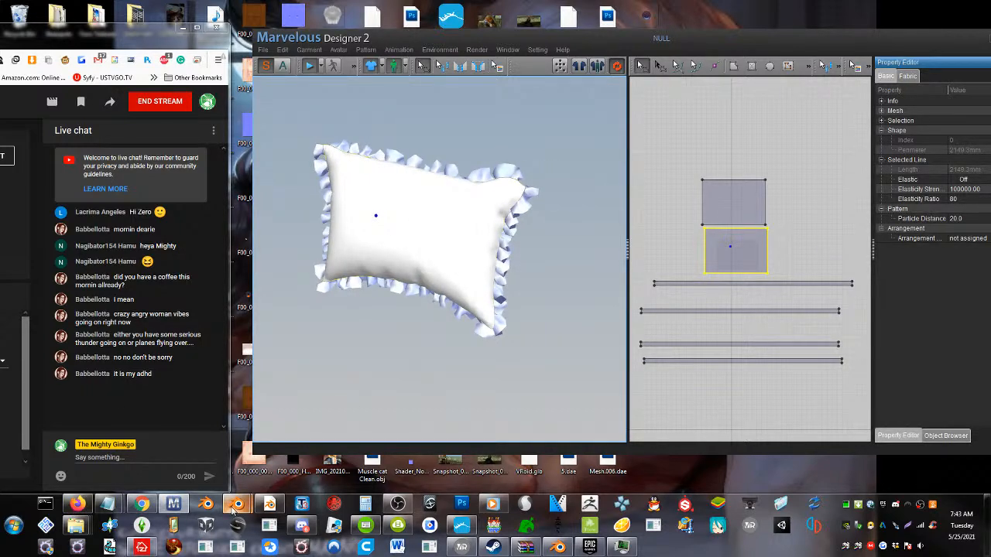
Switch to Discord, look back through the help channel and open the reference picture of the pink ruffled bedding
left_click(304, 526)
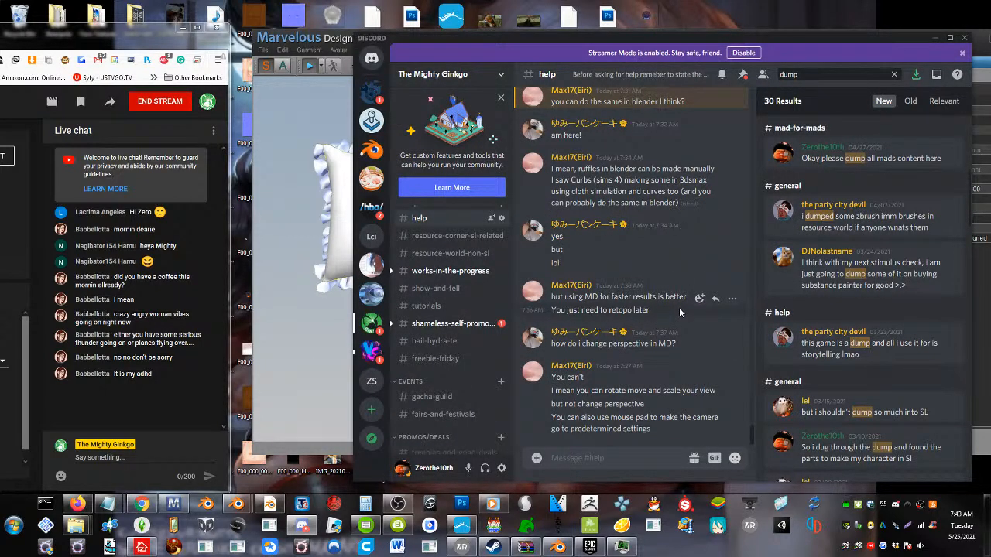
scroll(679, 312, "up", 1)
scroll(679, 307, "up", 5)
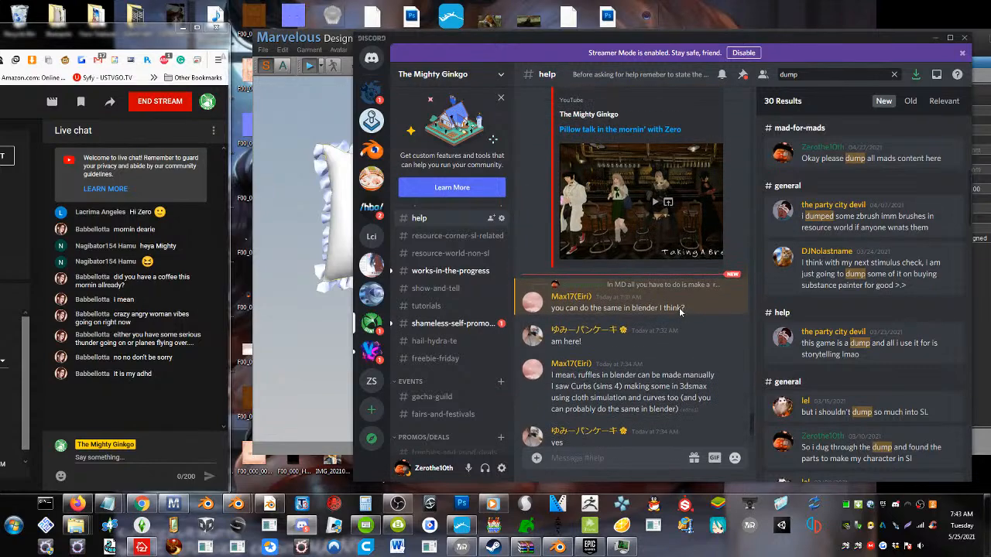
scroll(680, 312, "up", 5)
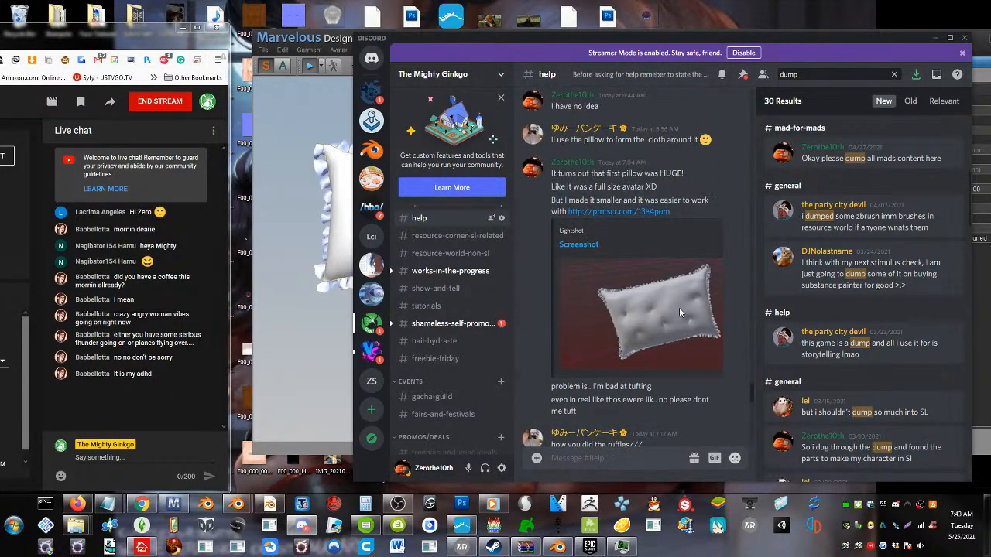
scroll(680, 312, "up", 5)
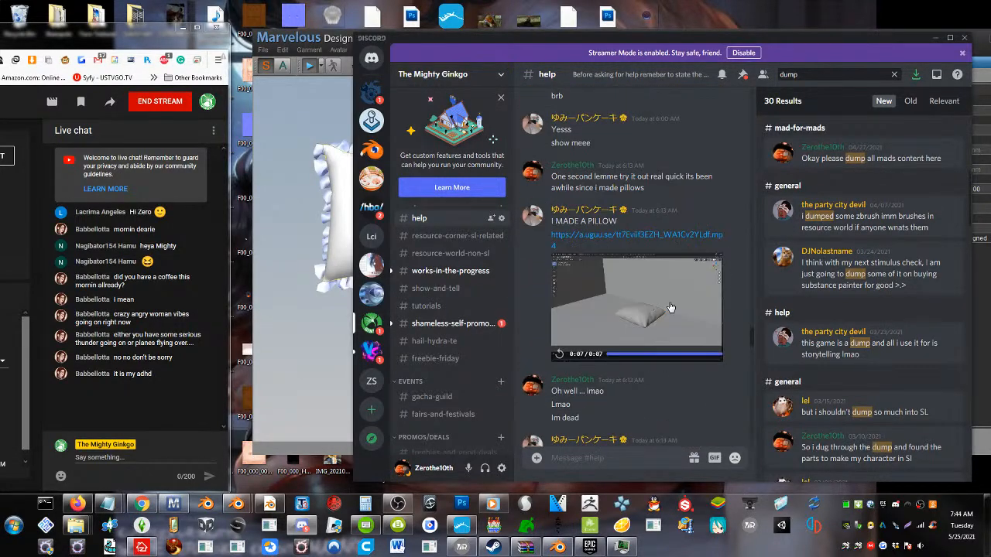
scroll(649, 271, "up", 3)
left_click(653, 242)
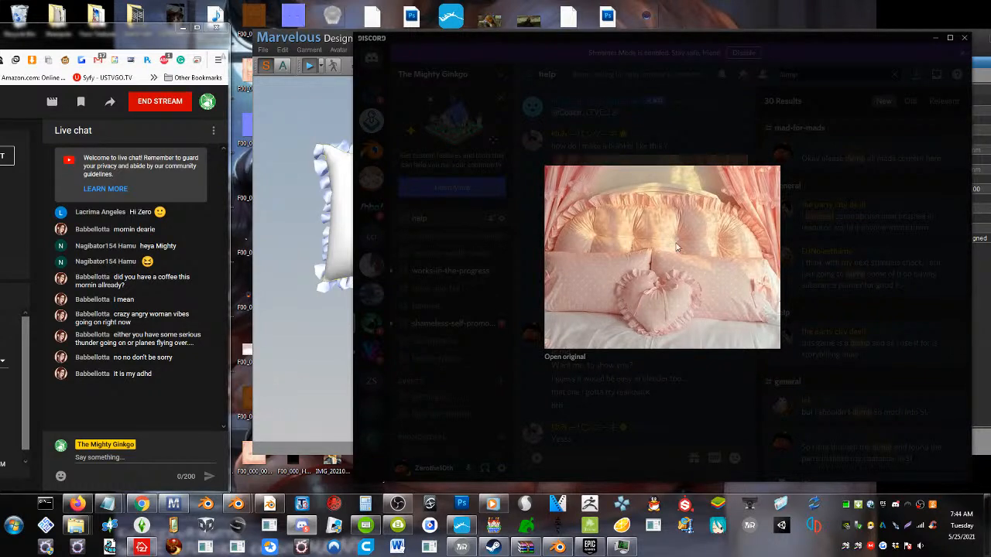
Switch from the Discord reference picture back to the ruffled pillow in Marvelous Designer
left_click(322, 206)
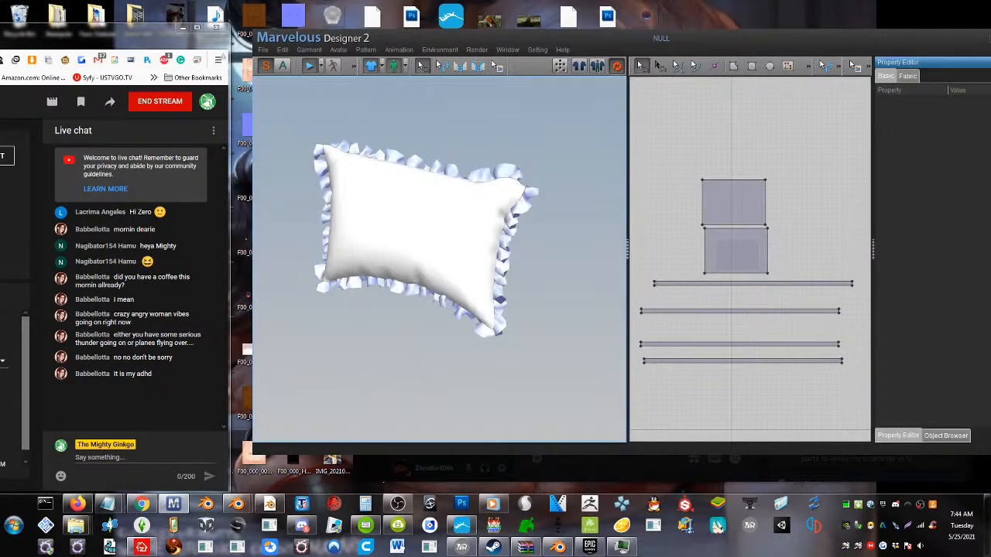
right_click_drag(354, 224, 346, 235)
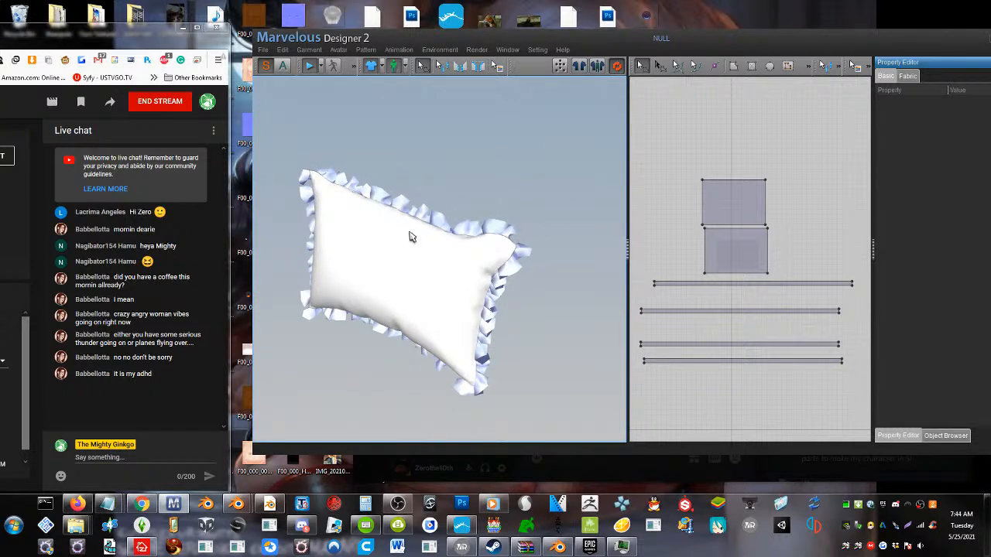
Pin a row of four points across the upper half of the pillow's front piece and push them inward as tufts
left_click(336, 247)
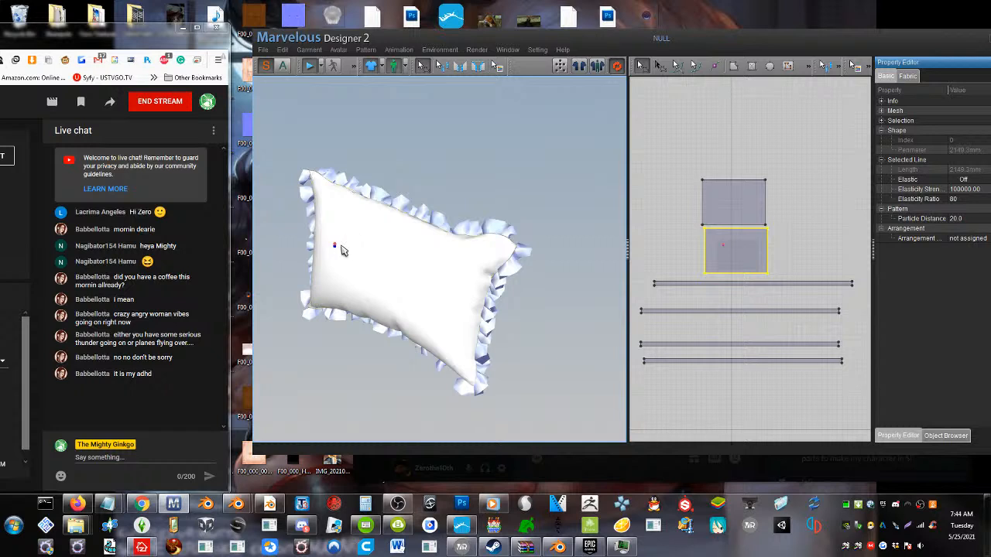
left_click_drag(337, 243, 349, 240)
right_click_drag(357, 251, 480, 228)
left_click(483, 226)
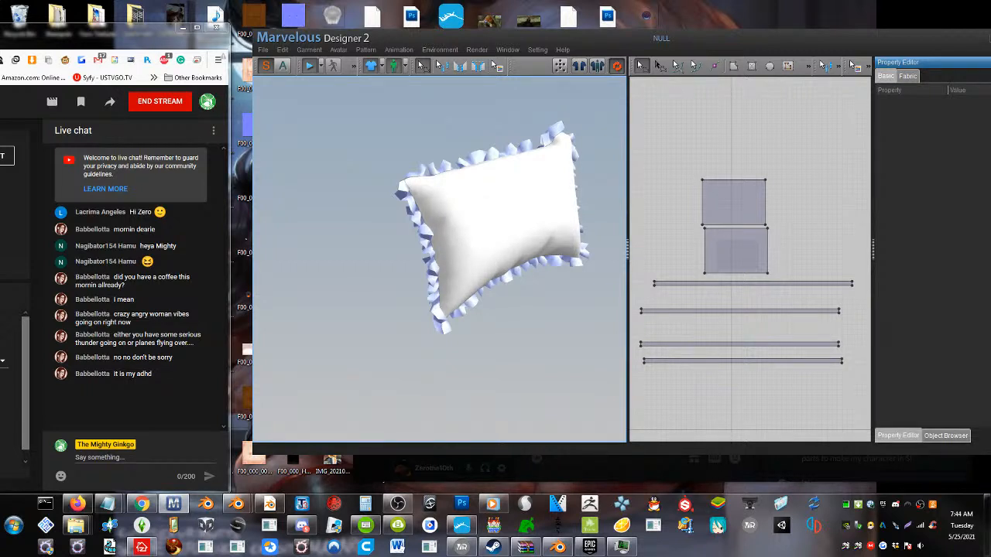
left_click_drag(480, 226, 484, 257)
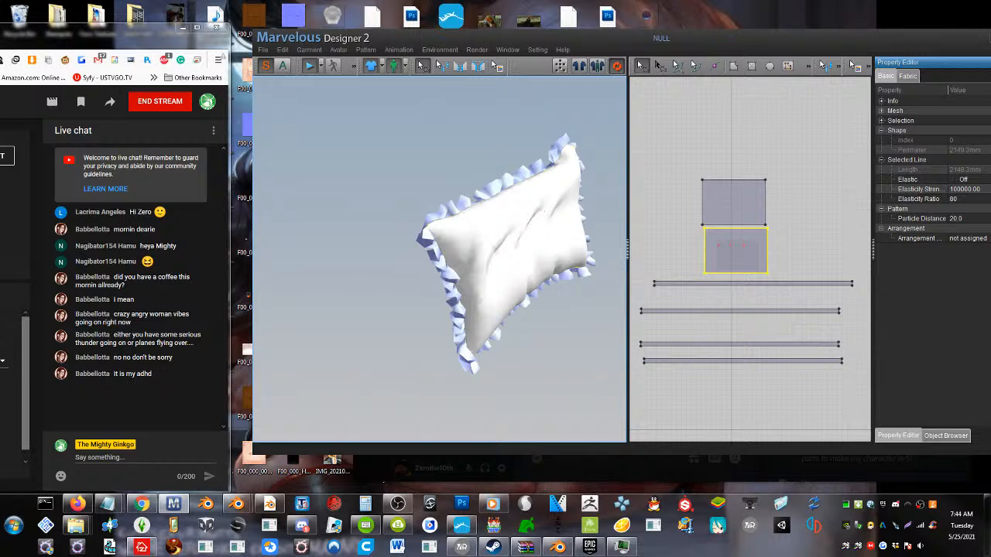
right_click_drag(545, 242, 422, 344)
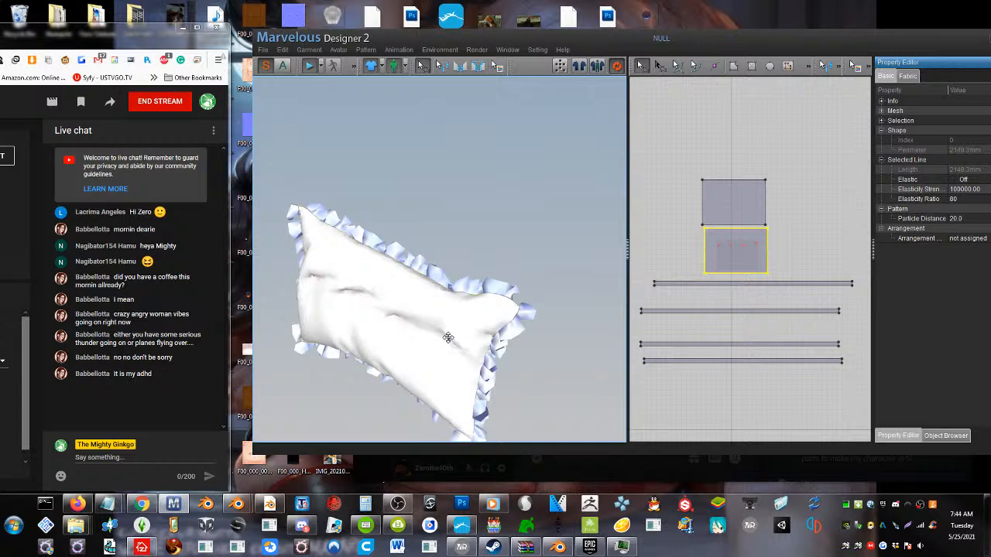
right_click_drag(443, 322, 459, 294)
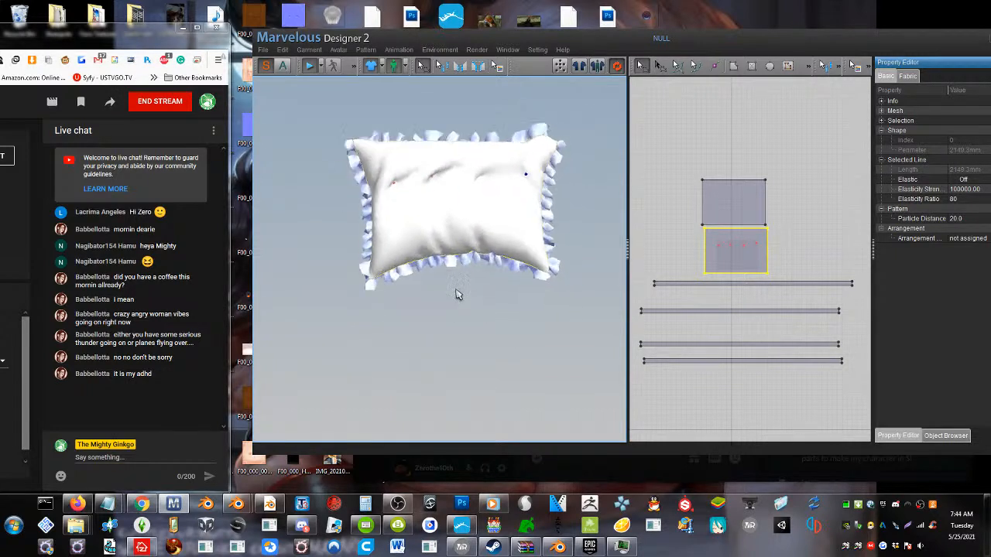
scroll(427, 216, "down", 2)
scroll(424, 225, "up", 3)
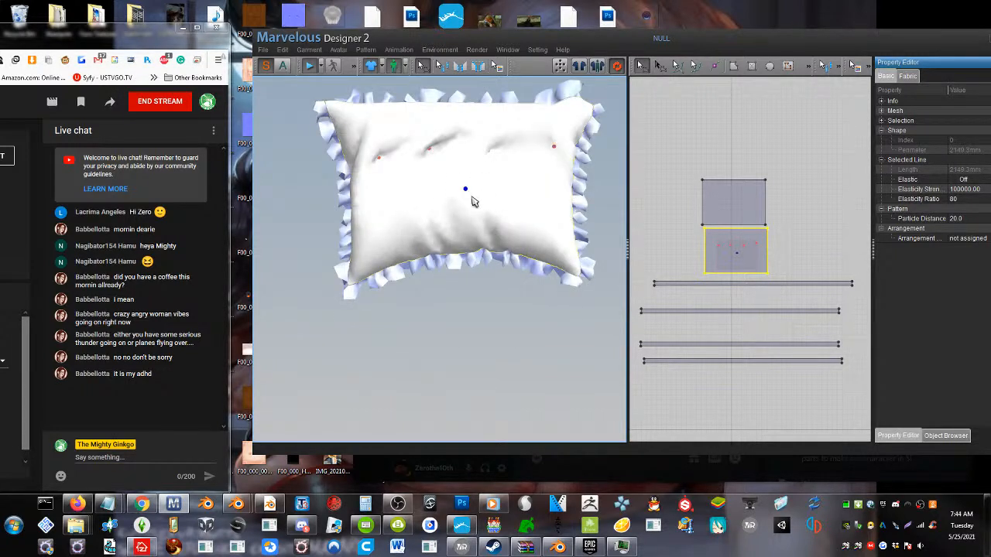
Set the particle distance of the pillow's front piece to 10 and inspect the mesh and ruffle up close
left_click(960, 220)
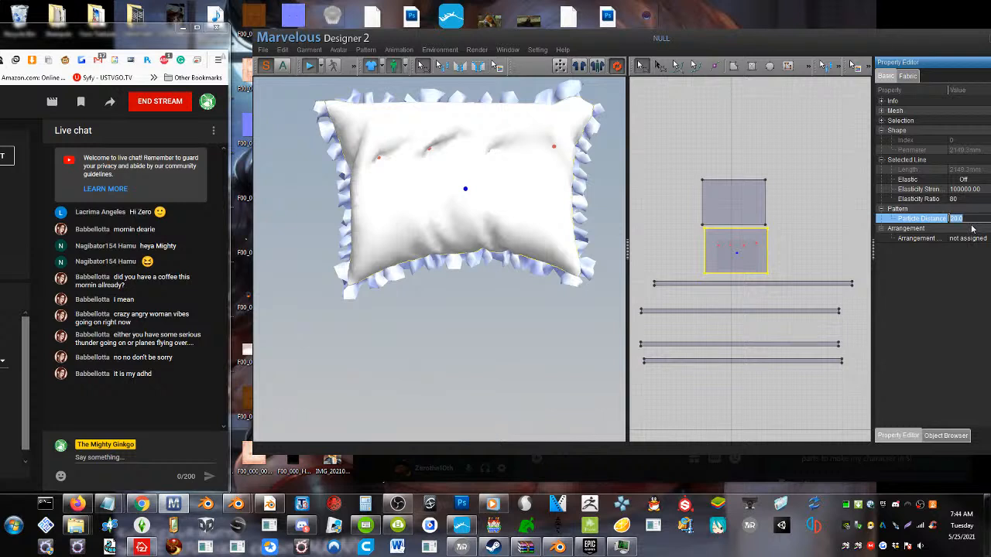
type("10")
key("Return")
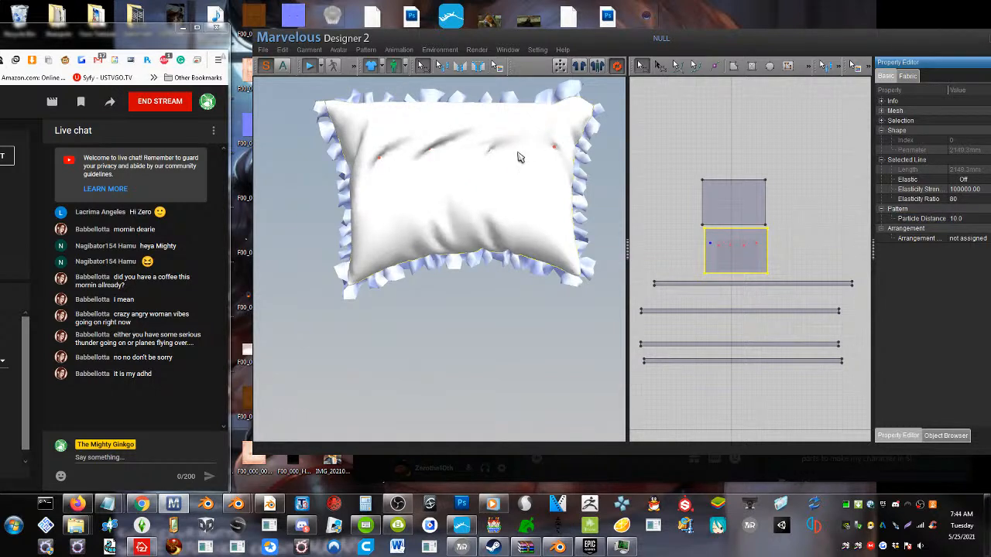
right_click_drag(519, 155, 411, 205)
left_click_drag(399, 197, 406, 203)
right_click_drag(457, 197, 478, 234)
scroll(485, 252, "up", 3)
middle_click_drag(482, 233, 506, 277)
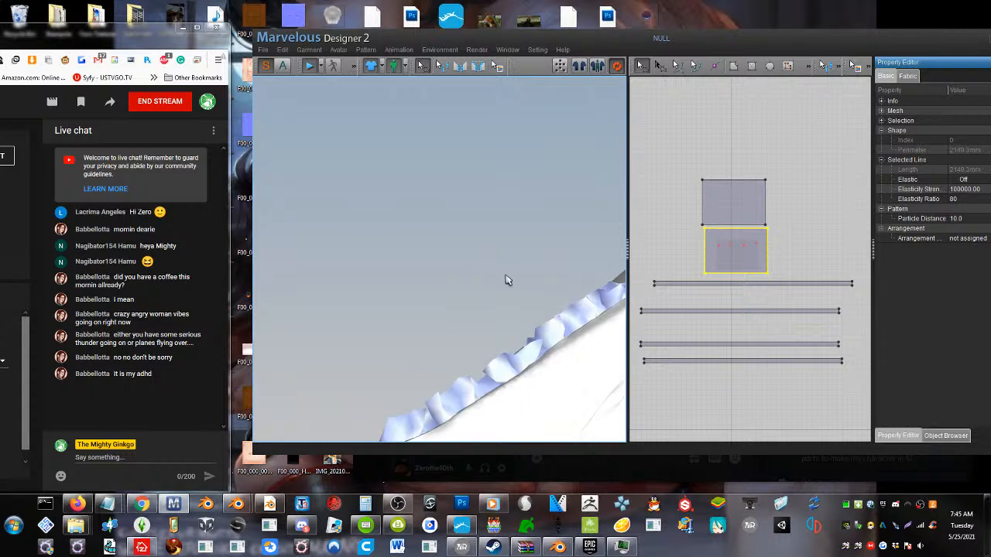
scroll(507, 277, "up", 2)
middle_click_drag(511, 320, 503, 285)
Adjust the leftmost pinned tuft on the pillow's front piece
scroll(503, 305, "down", 2)
scroll(471, 270, "down", 5)
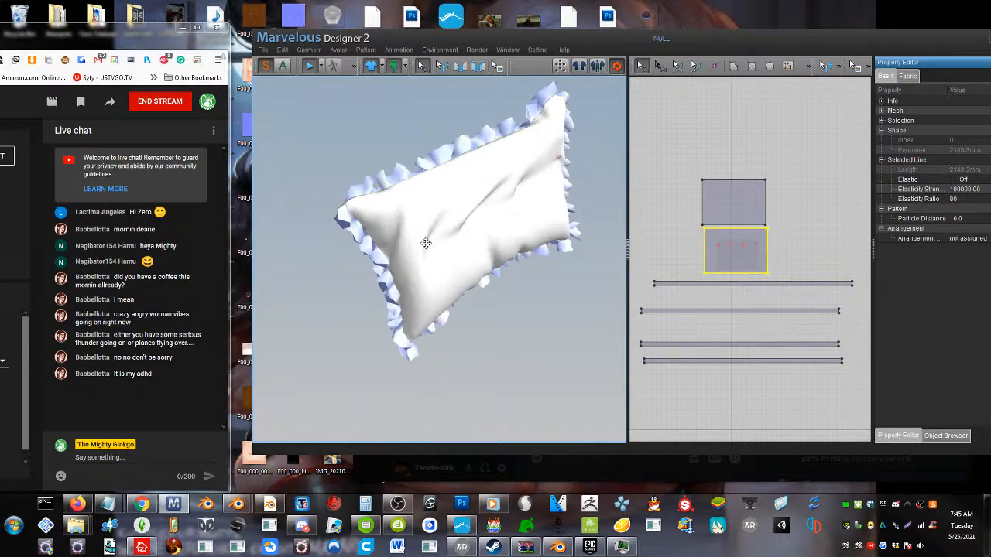
right_click_drag(431, 248, 358, 169)
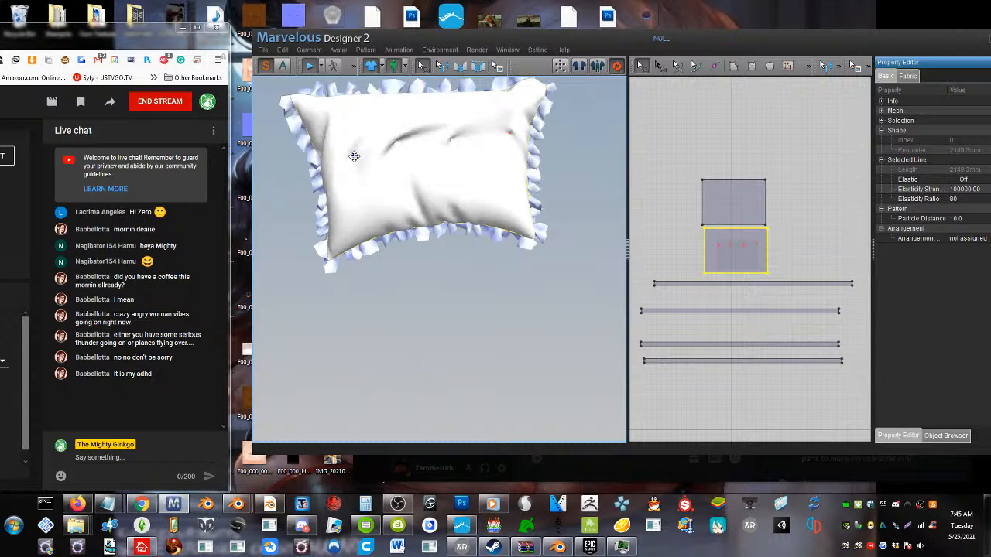
right_click_drag(446, 133, 452, 133)
Change the 3D gizmo to the Local Coordinate Gizmo
left_click(395, 52)
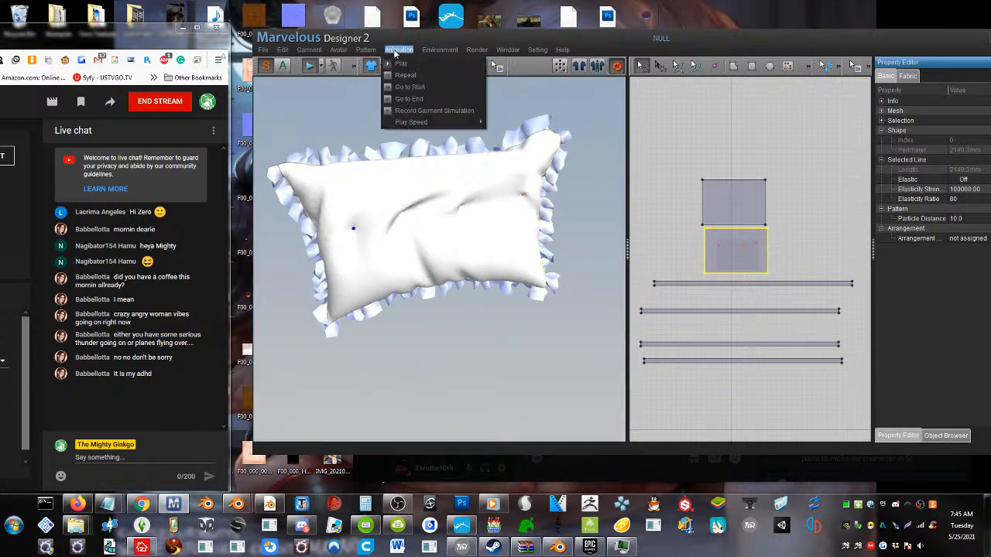
mouse_move(431, 52)
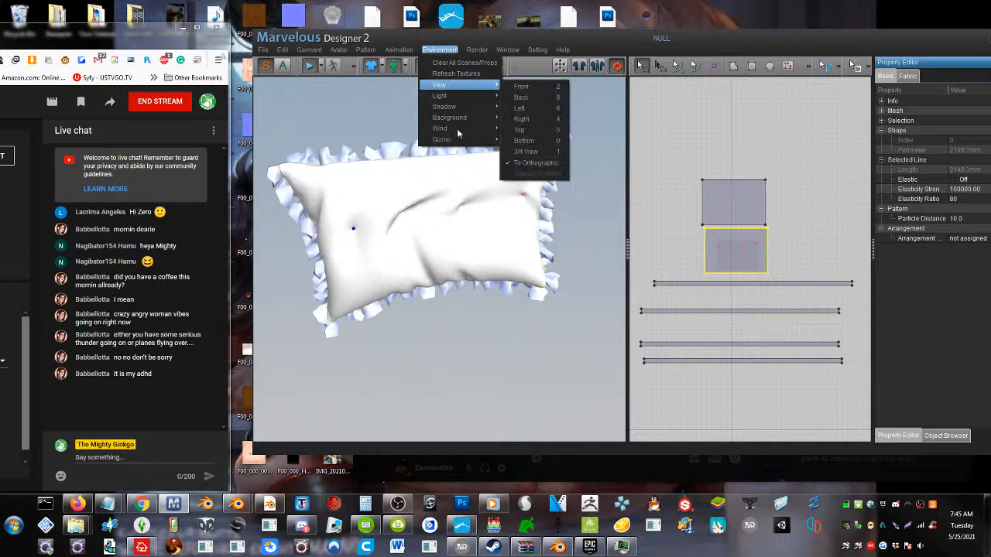
mouse_move(464, 140)
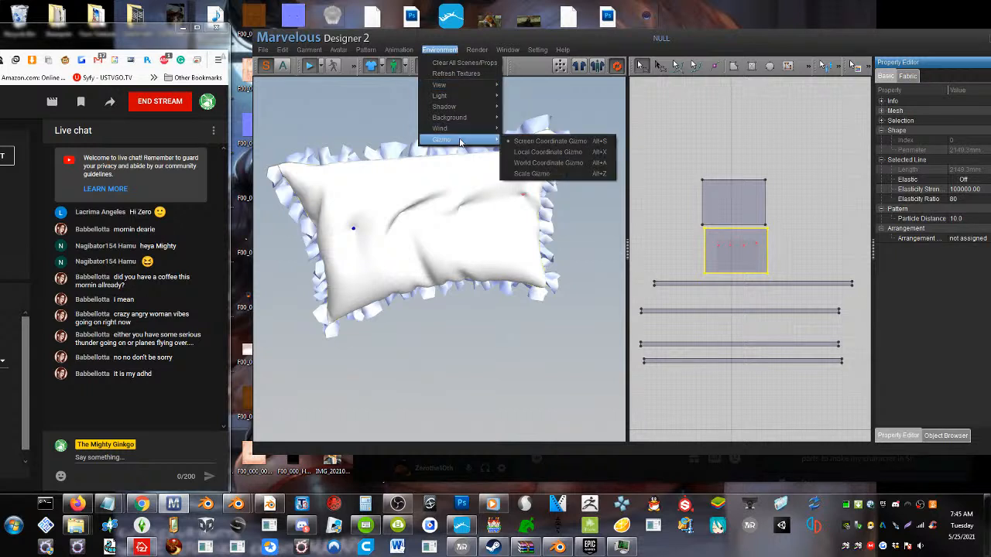
left_click(534, 152)
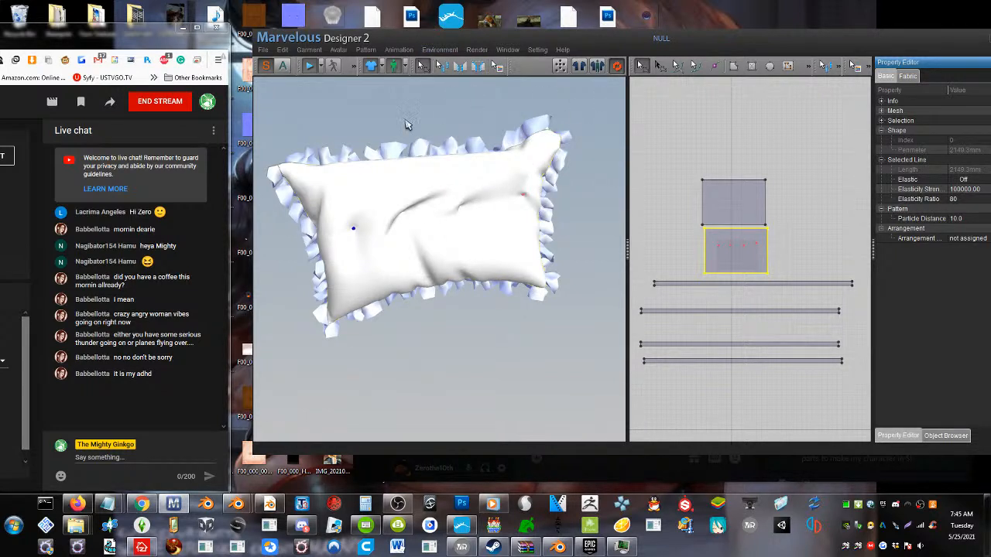
left_click(391, 52)
mouse_move(425, 53)
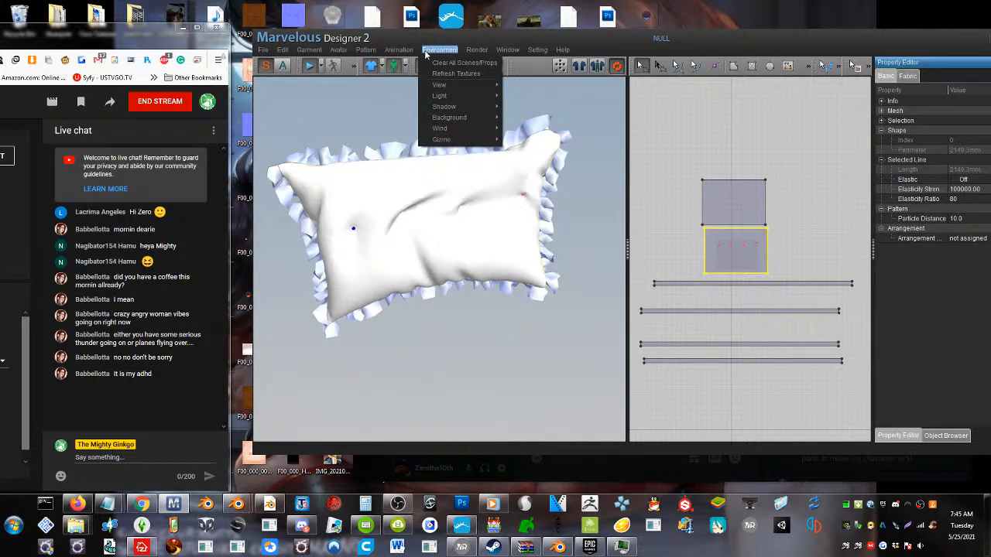
mouse_move(462, 141)
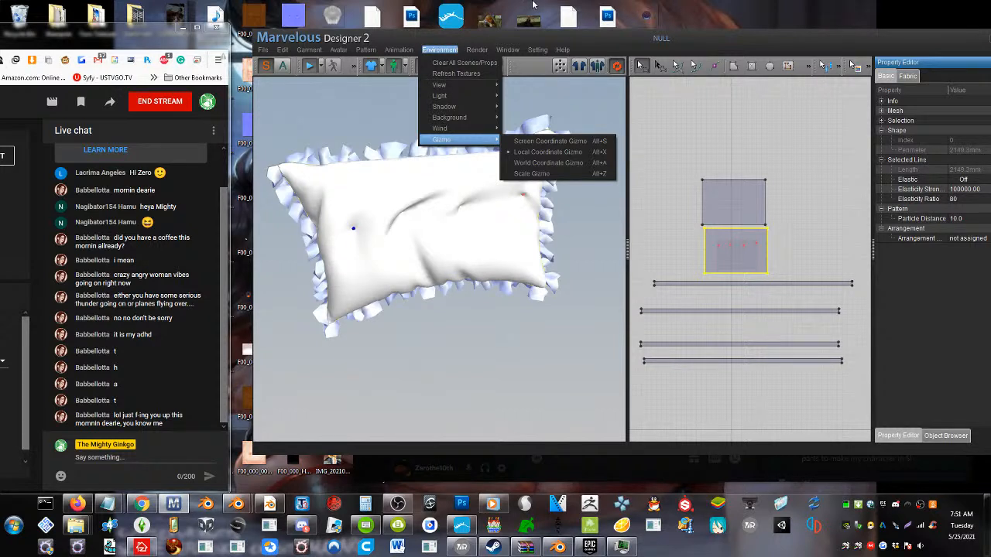
left_click(535, 4)
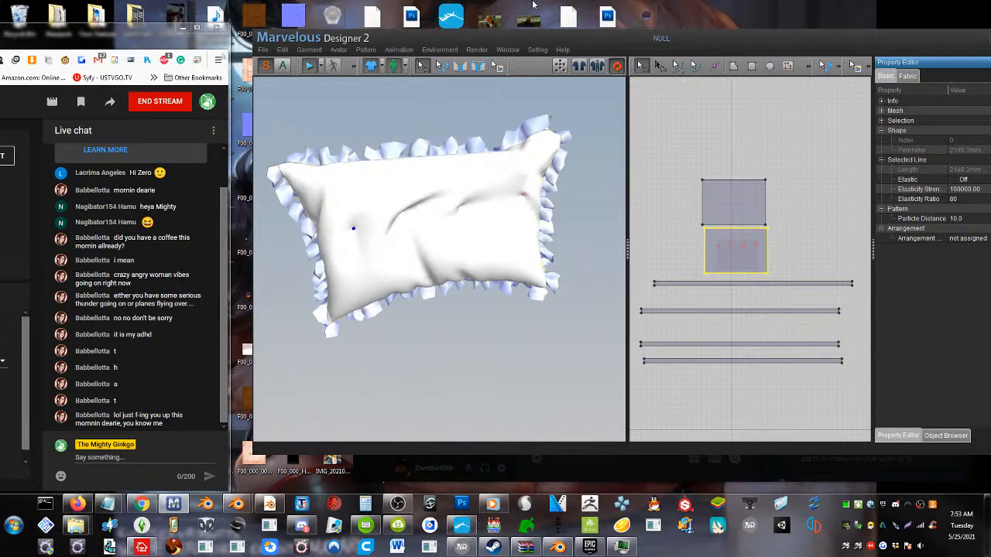
Try pulling the leftmost tuft again, and undo the pinned tufts and particle distance change on the pillow's front piece
right_click_drag(377, 242, 389, 240)
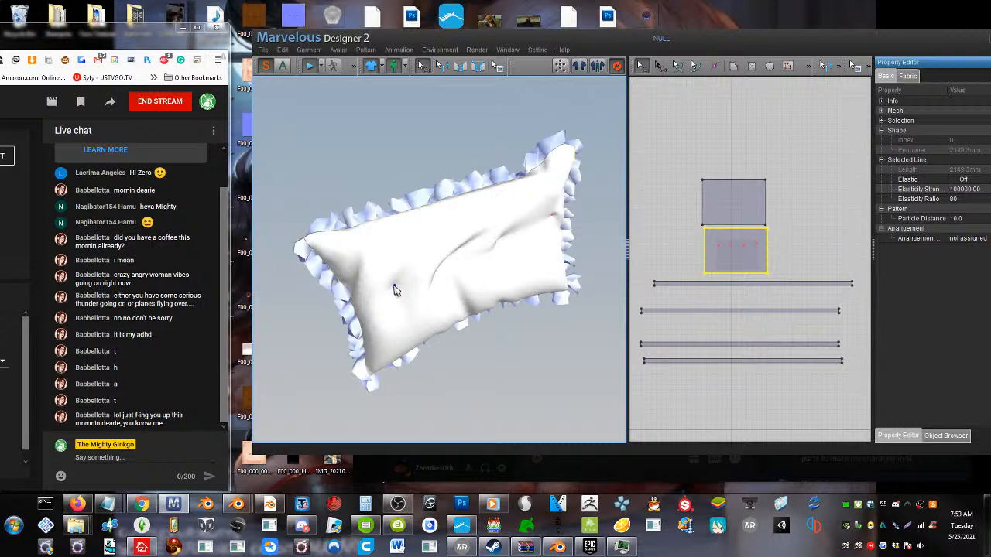
left_click_drag(394, 286, 385, 283)
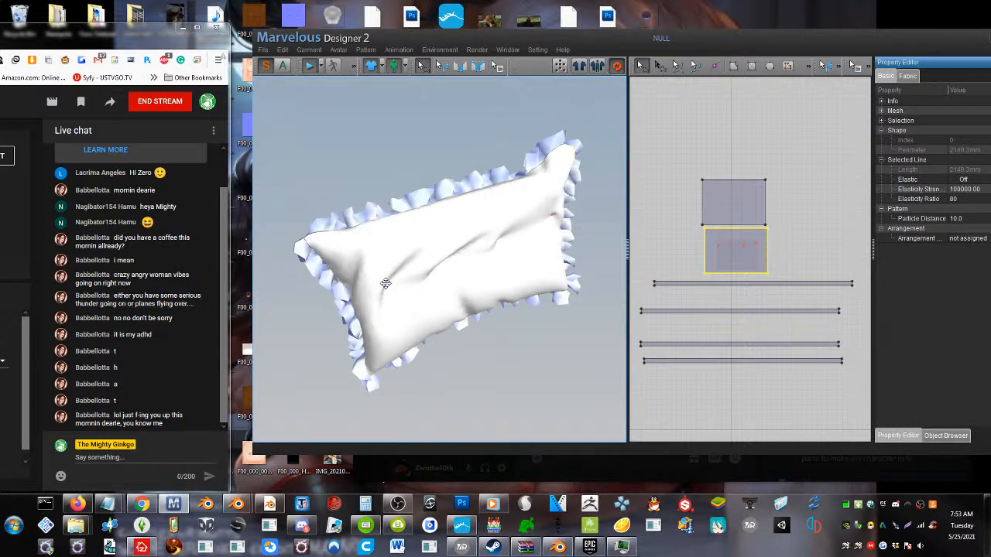
key("ctrl+z")
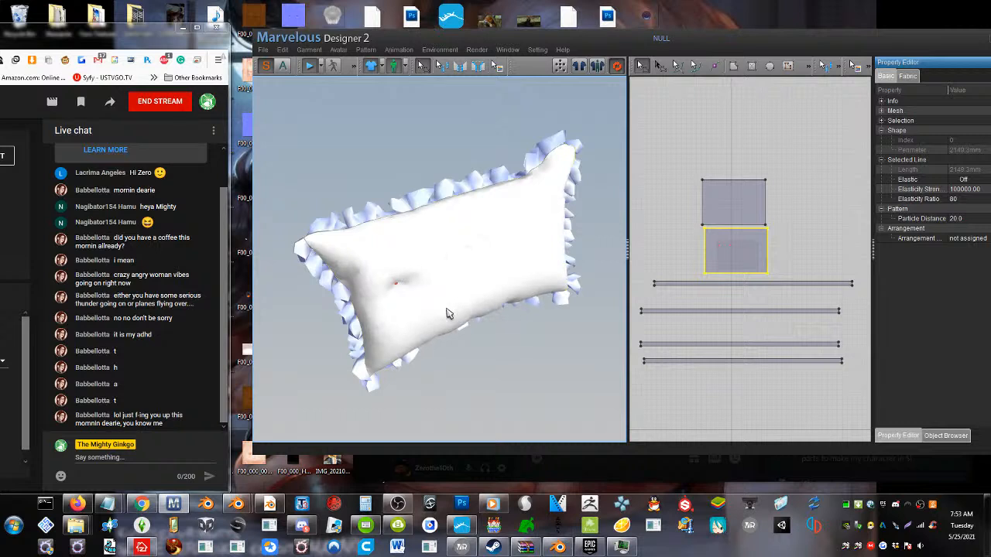
key("ctrl+z")
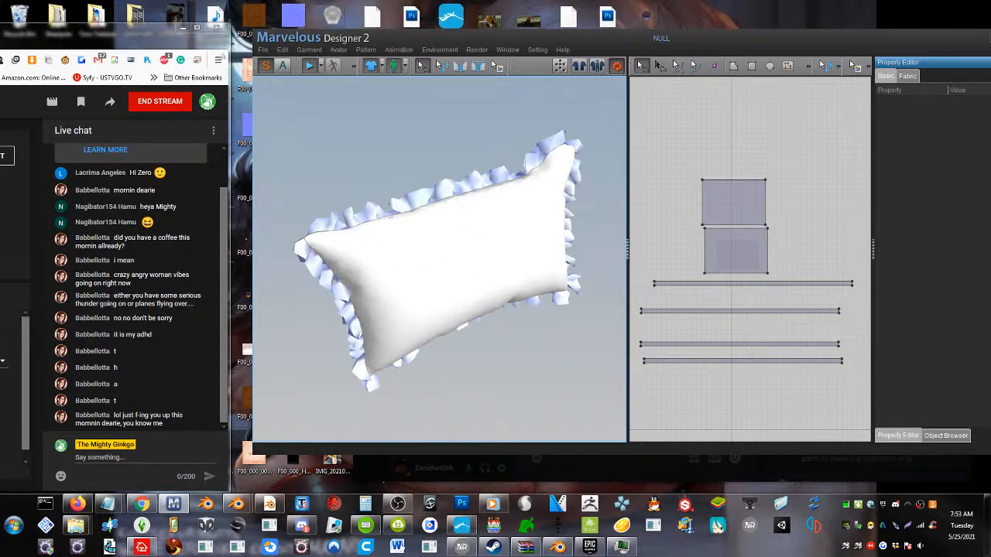
Pin a point near the upper-left corner of the pillow's front piece and push it inward to form a tuft
right_click_drag(398, 266, 476, 249)
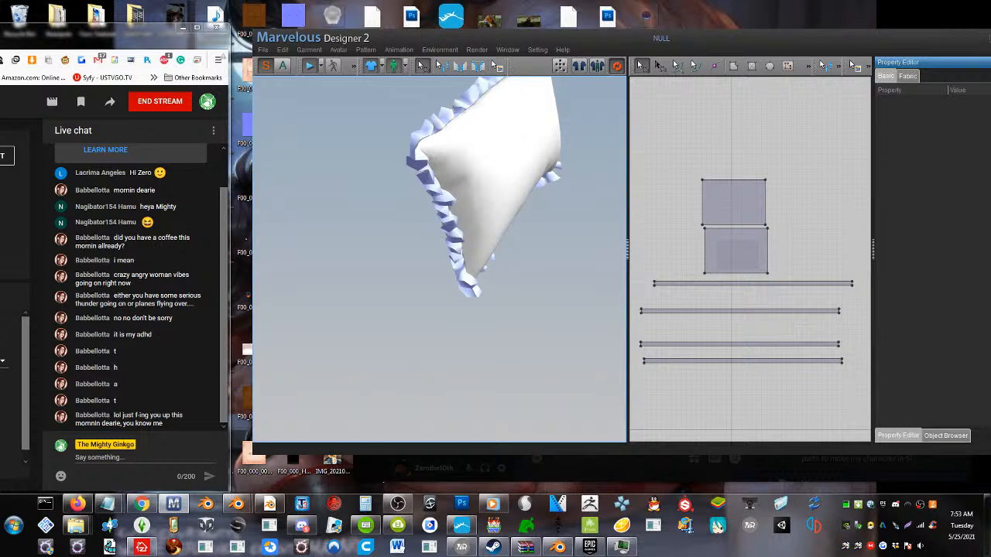
left_click(494, 168)
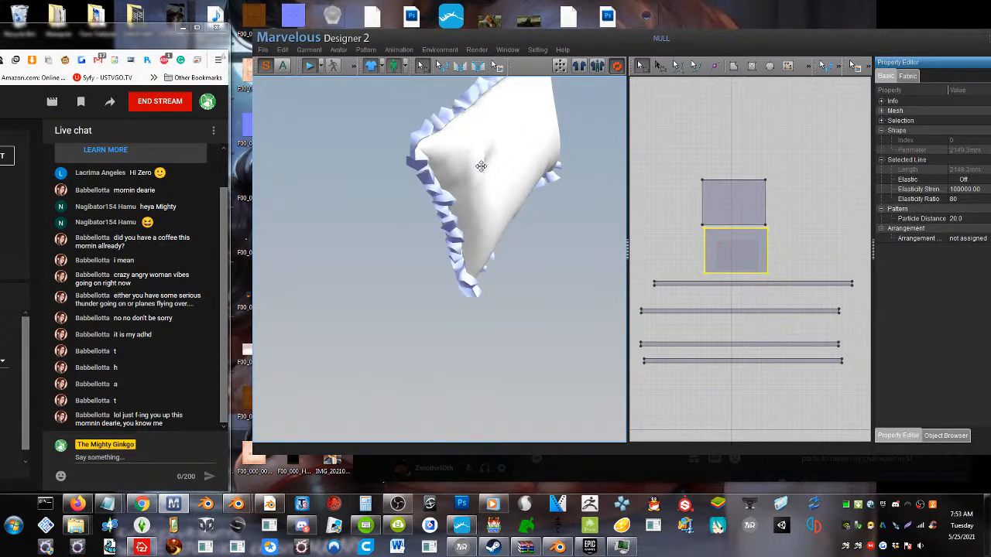
left_click_drag(481, 166, 473, 164)
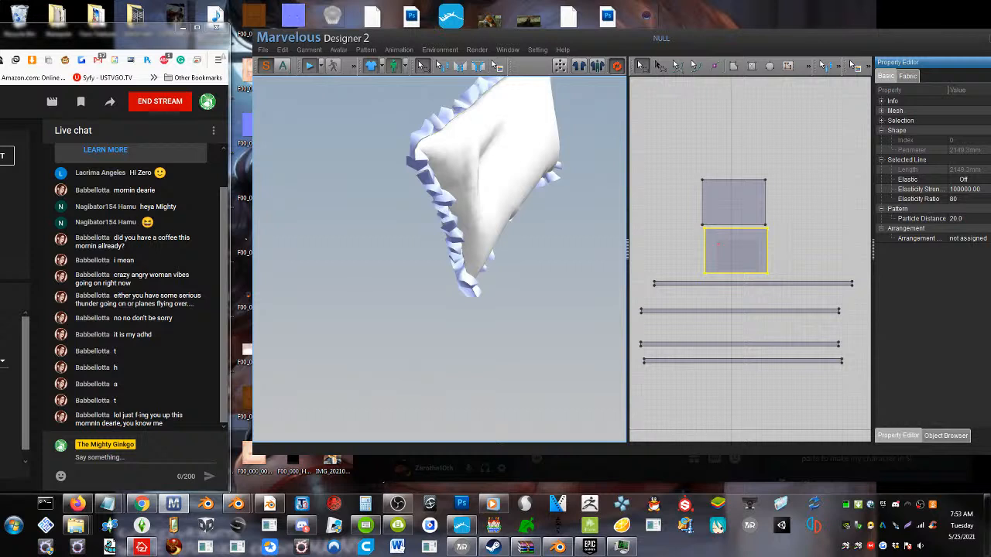
right_click_drag(473, 165, 438, 174)
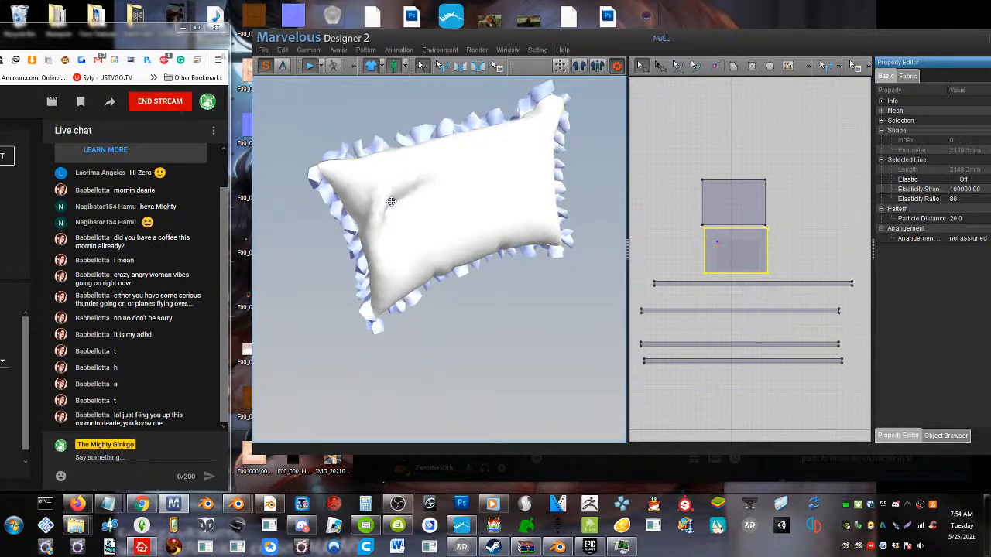
left_click_drag(391, 202, 321, 124)
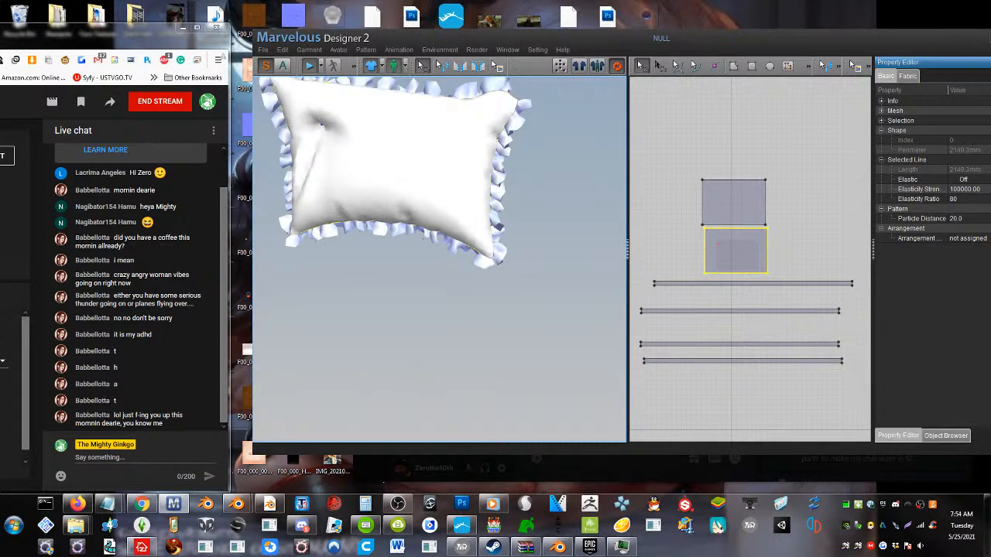
right_click_drag(332, 142, 330, 188)
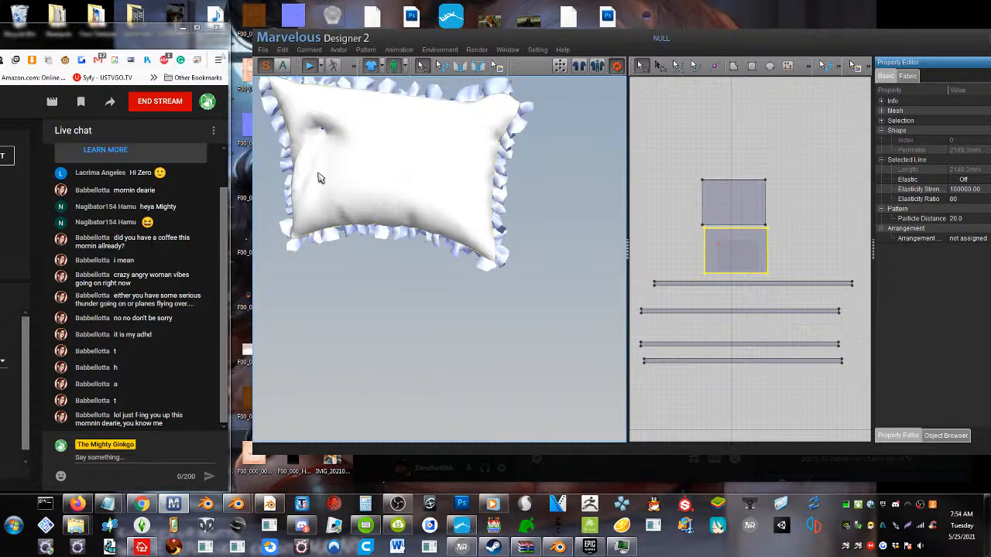
Pin a second point below the first tuft on the front piece and push it into the pillow as another tuft
right_click_drag(321, 187, 305, 184)
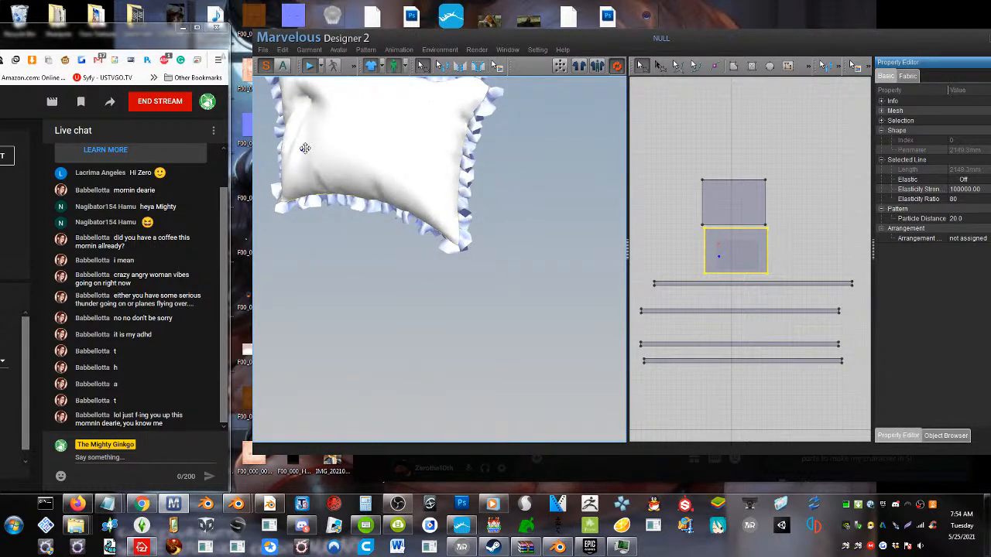
left_click_drag(302, 149, 322, 147)
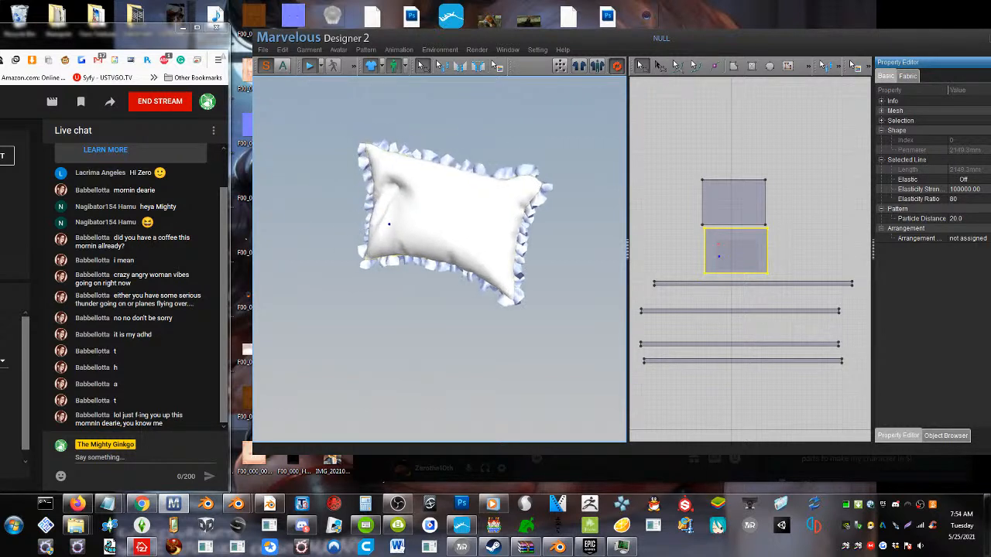
scroll(342, 246, "up", 2)
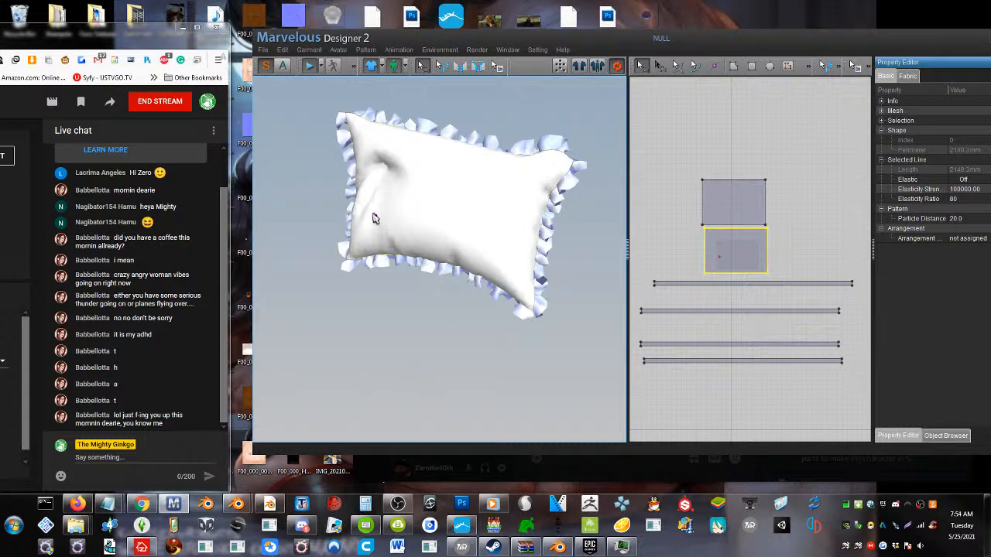
left_click_drag(374, 219, 388, 206)
right_click_drag(382, 220, 430, 216)
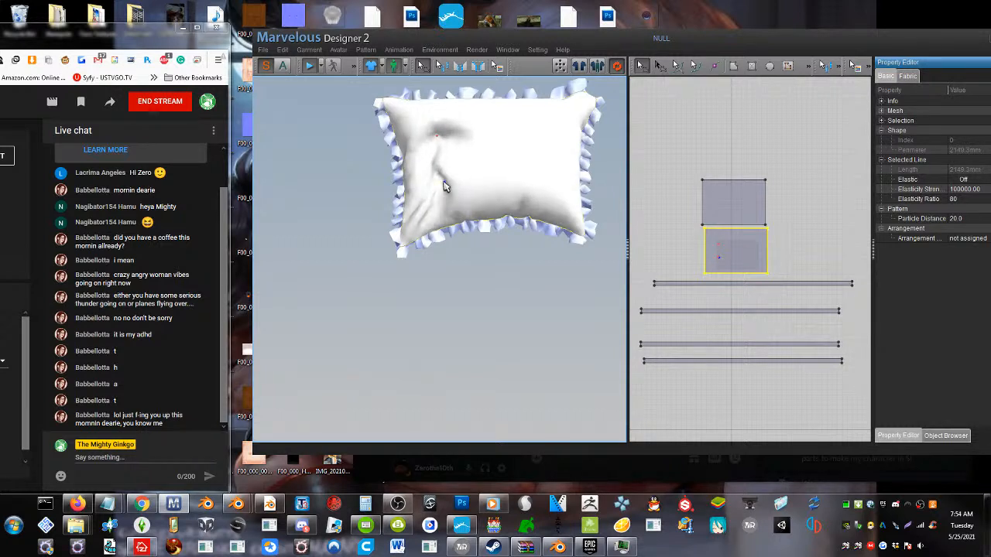
left_click_drag(441, 180, 438, 174)
right_click_drag(449, 191, 521, 228)
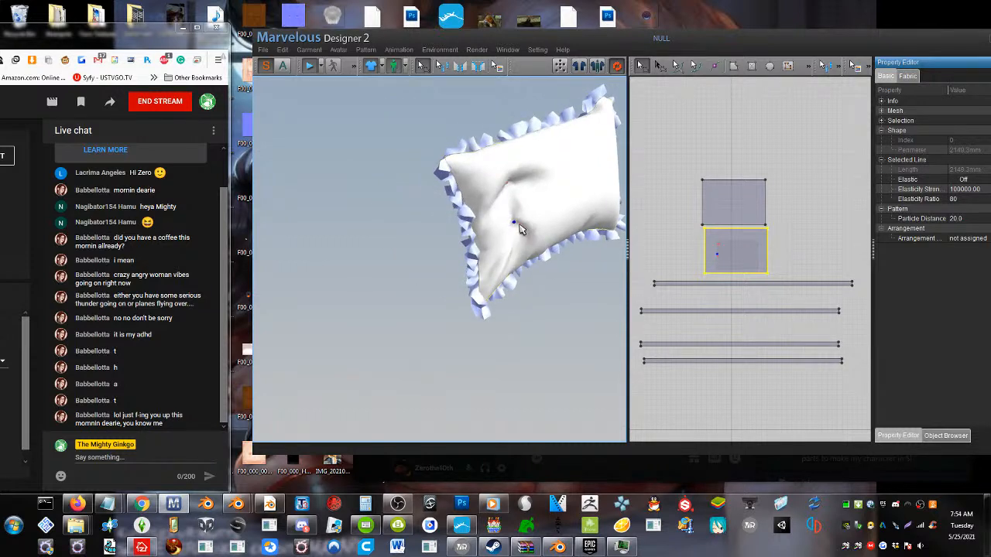
Push the lower-left pinned point deeper into the pillow's front piece to sharpen the second tuft
mouse_move(514, 222)
left_mouse_down()
mouse_move(505, 220)
mouse_move(521, 230)
mouse_move(512, 229)
left_mouse_up()
right_click_drag(512, 229, 426, 169)
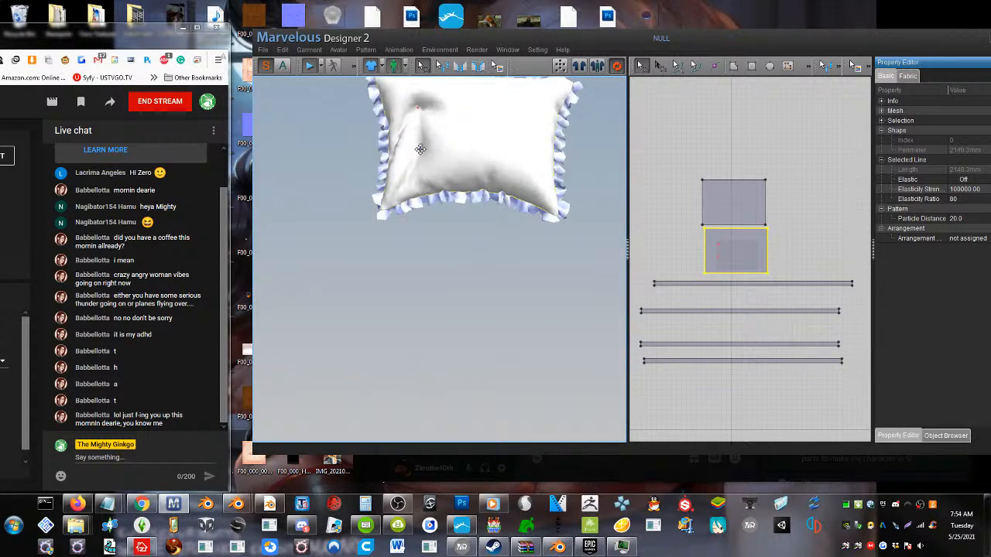
right_click_drag(410, 169, 390, 201)
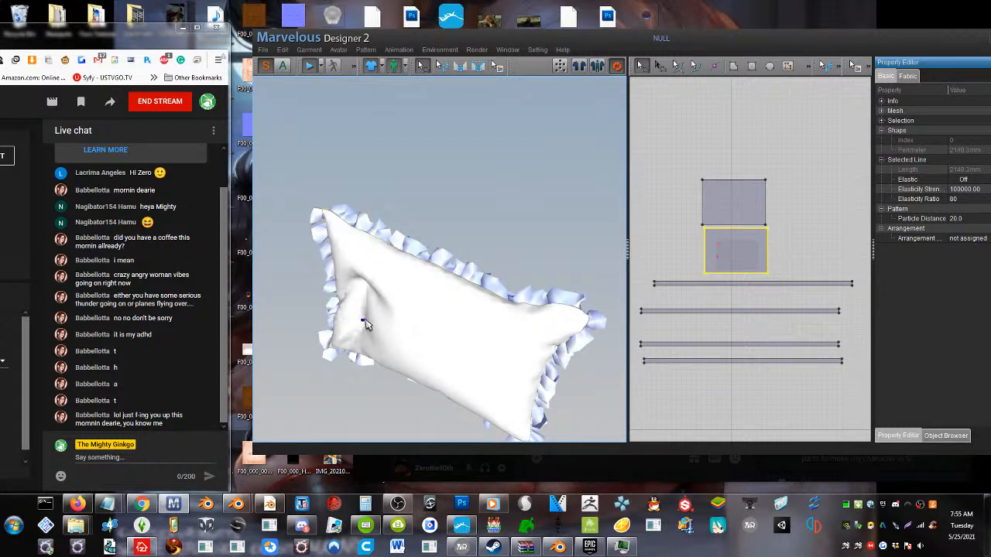
mouse_move(364, 322)
left_mouse_down()
mouse_move(376, 310)
mouse_move(366, 311)
left_mouse_up()
right_click_drag(411, 324, 415, 286)
left_click_drag(389, 174, 388, 176)
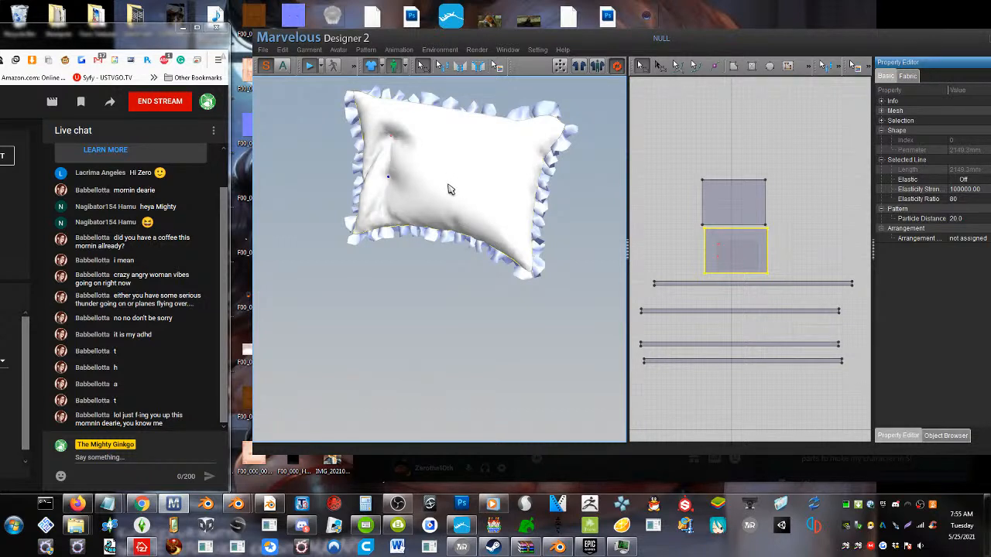
Pin a third point on the front piece at the lower middle and push it inward to form a tuft
right_click_drag(438, 185, 410, 203)
mouse_move(379, 244)
left_mouse_down()
mouse_move(392, 239)
mouse_move(380, 243)
left_mouse_up()
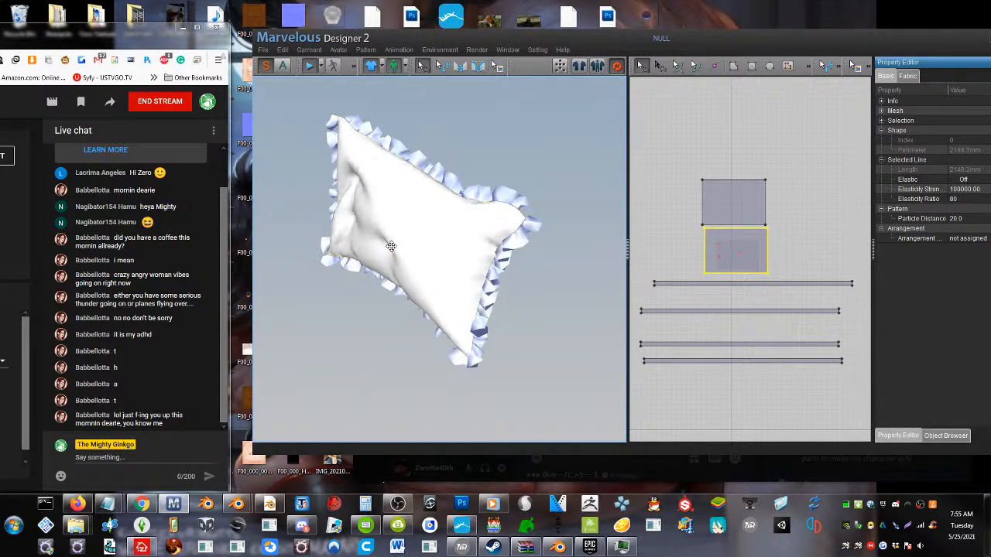
right_click_drag(395, 252, 411, 160)
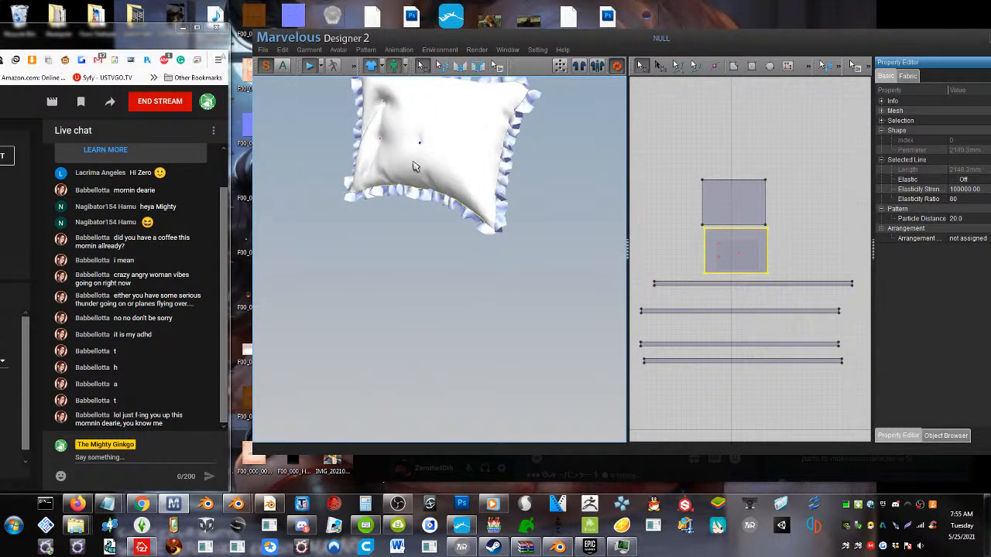
right_click_drag(414, 164, 399, 176)
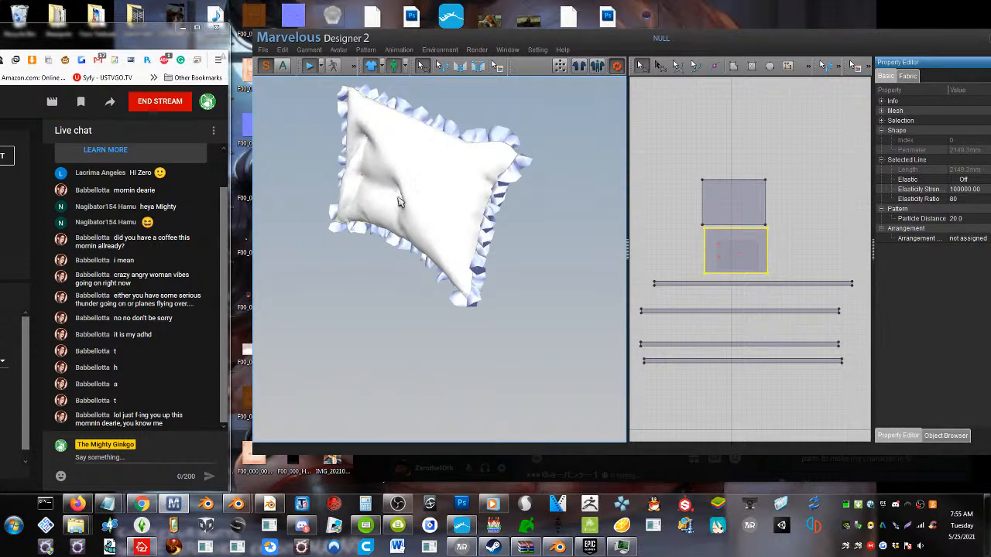
right_click_drag(398, 198, 417, 196)
scroll(414, 204, "down", 3)
scroll(404, 207, "up", 5)
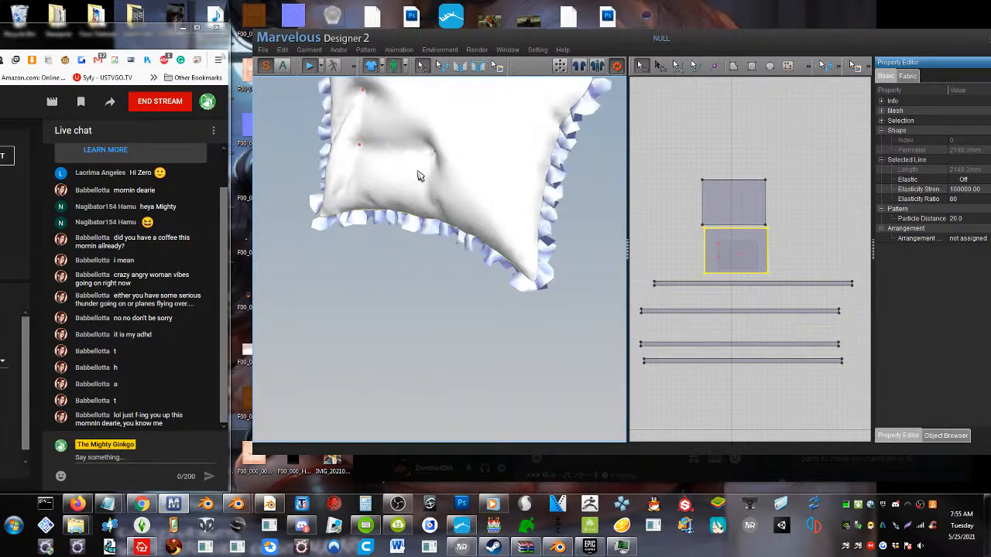
left_click_drag(434, 153, 419, 153)
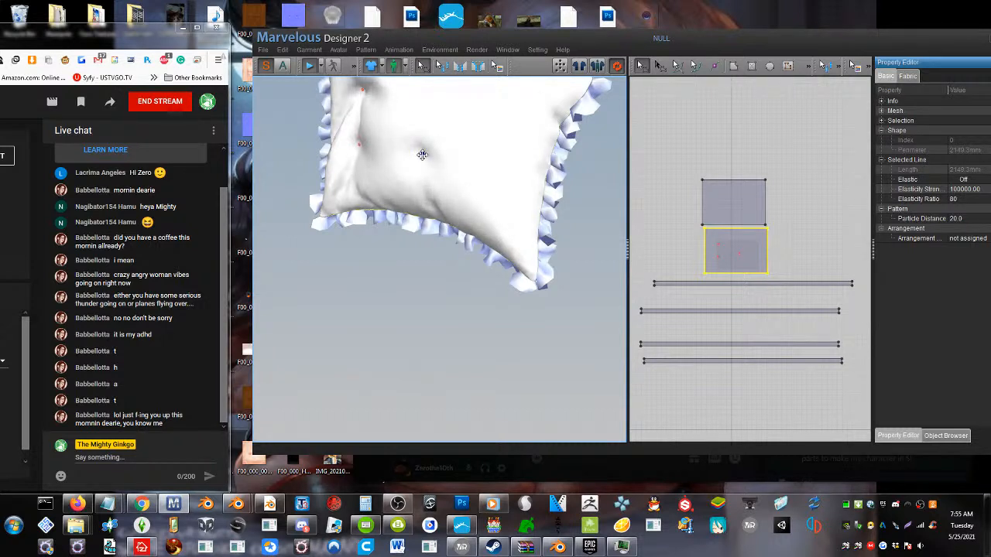
Try pinning and pushing in a point near the front piece's upper-right area, and undo it
right_click_drag(424, 155, 336, 168)
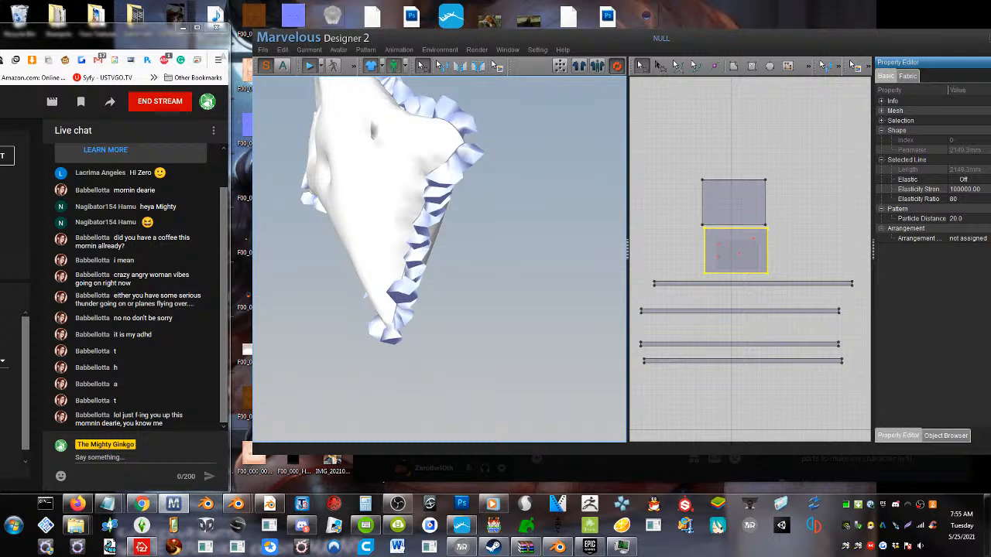
right_click_drag(385, 133, 425, 151)
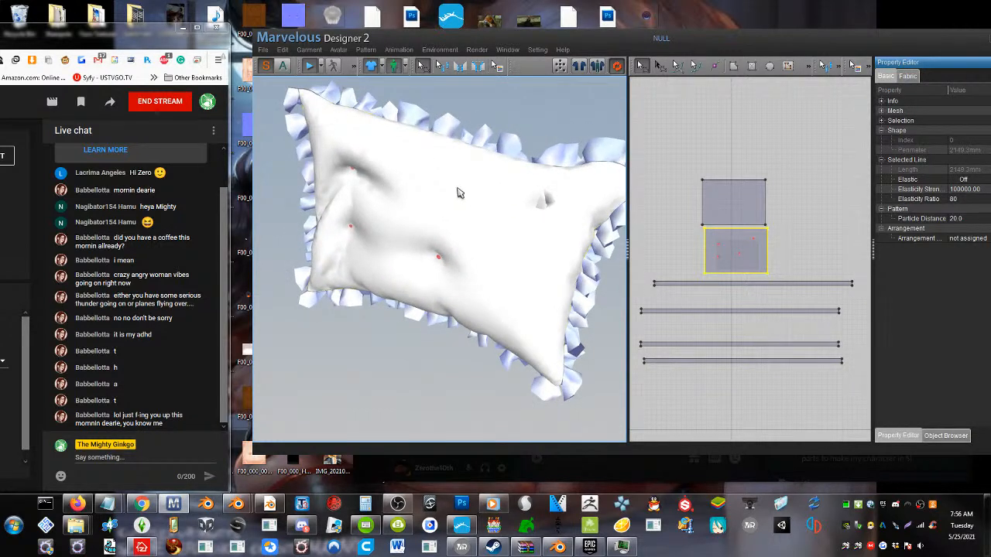
left_click_drag(462, 192, 461, 211)
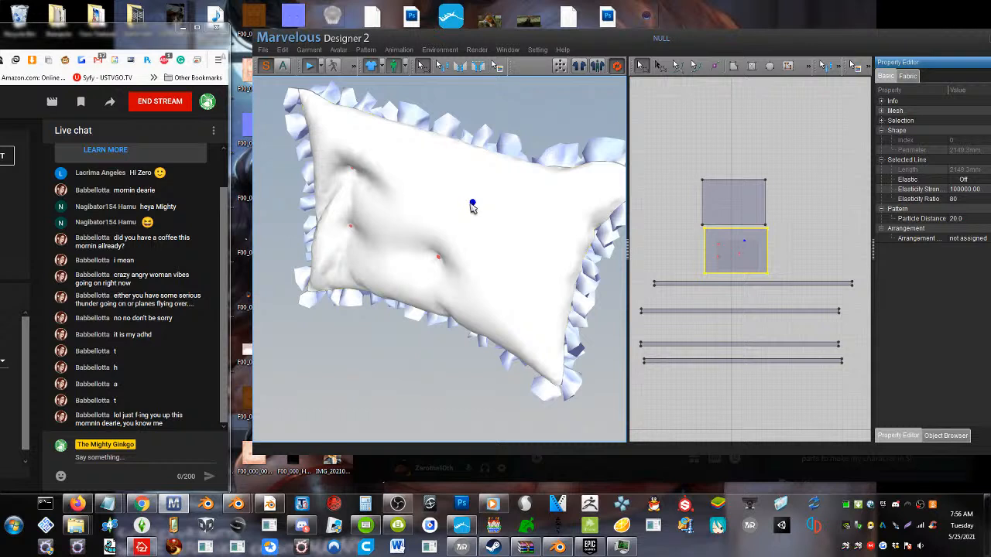
Pin a point above the lower-middle tuft near the upper edge and push it into the pillow, undoing the first push
left_click_drag(473, 205, 438, 254)
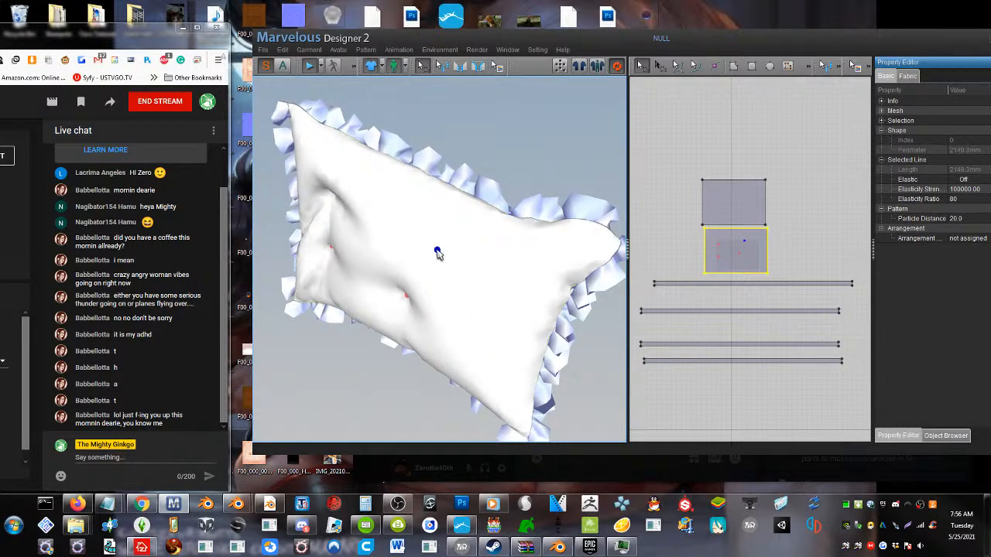
scroll(420, 285, "down", 1)
scroll(417, 288, "up", 1)
mouse_move(437, 251)
left_mouse_down()
mouse_move(411, 259)
mouse_move(428, 248)
left_mouse_up()
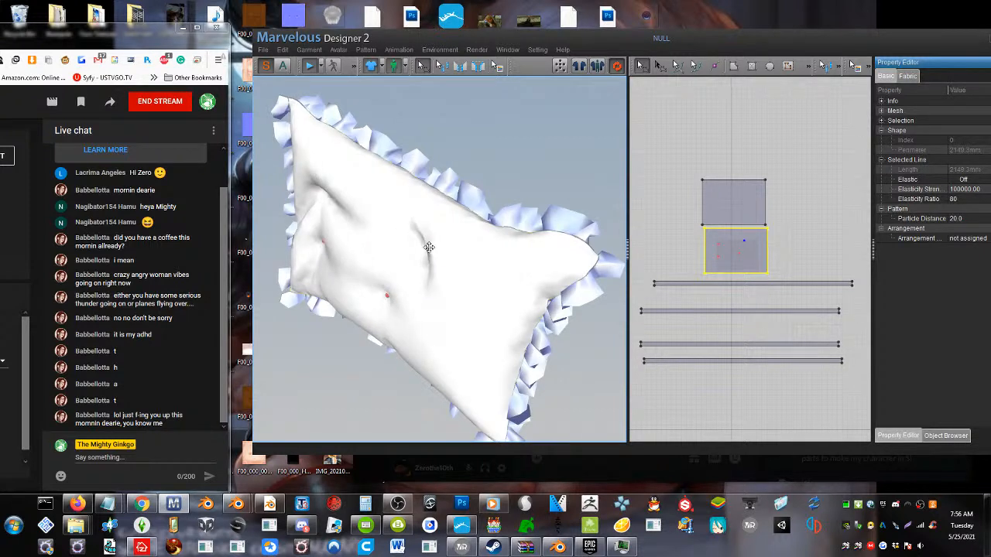
key("ctrl+z")
right_click_drag(427, 260, 438, 259)
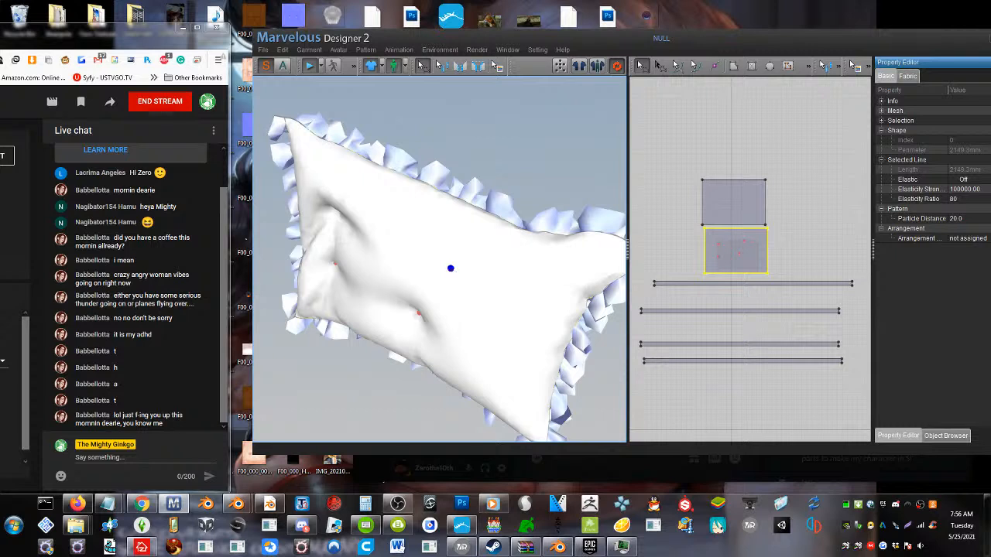
left_click_drag(451, 267, 465, 274)
right_click_drag(467, 277, 482, 274)
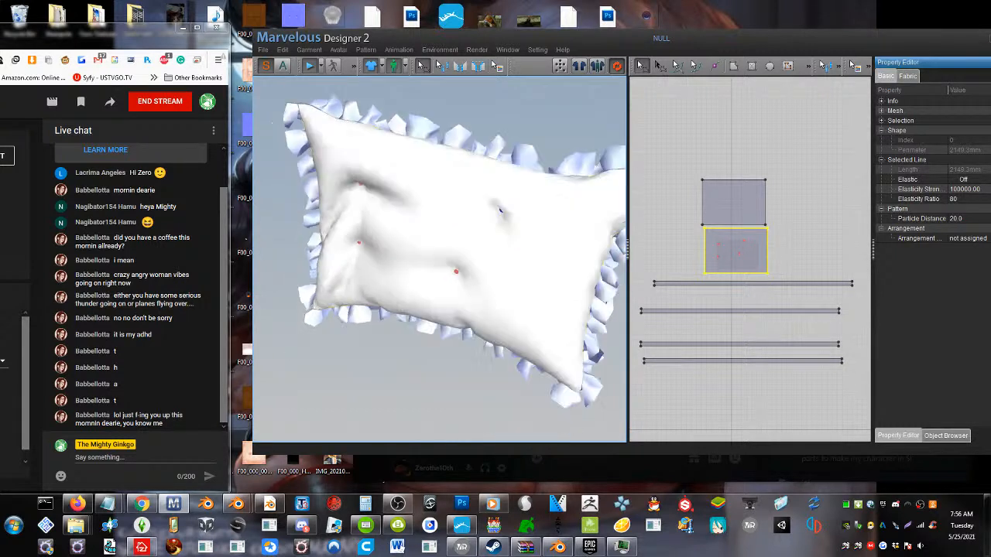
right_click_drag(500, 209, 500, 158)
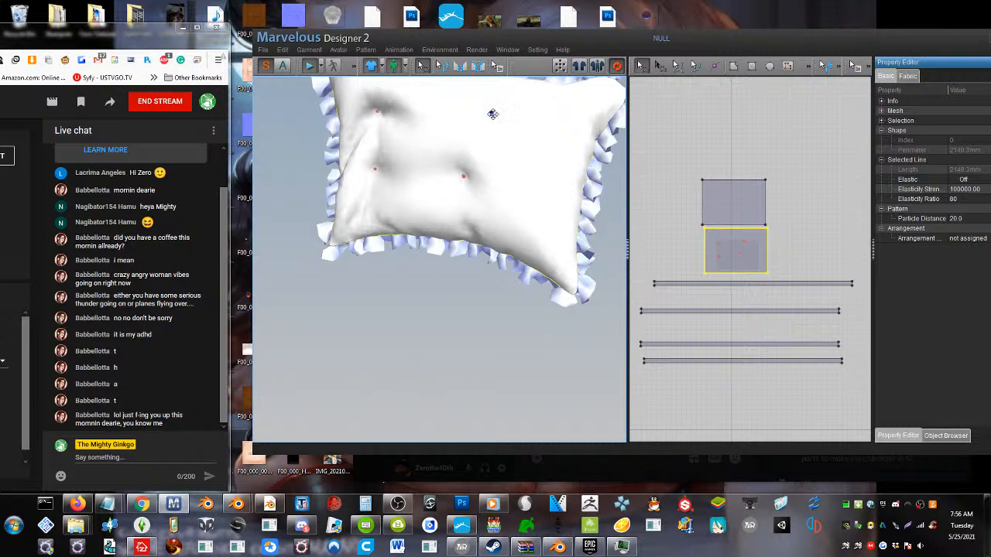
left_click_drag(494, 114, 457, 172)
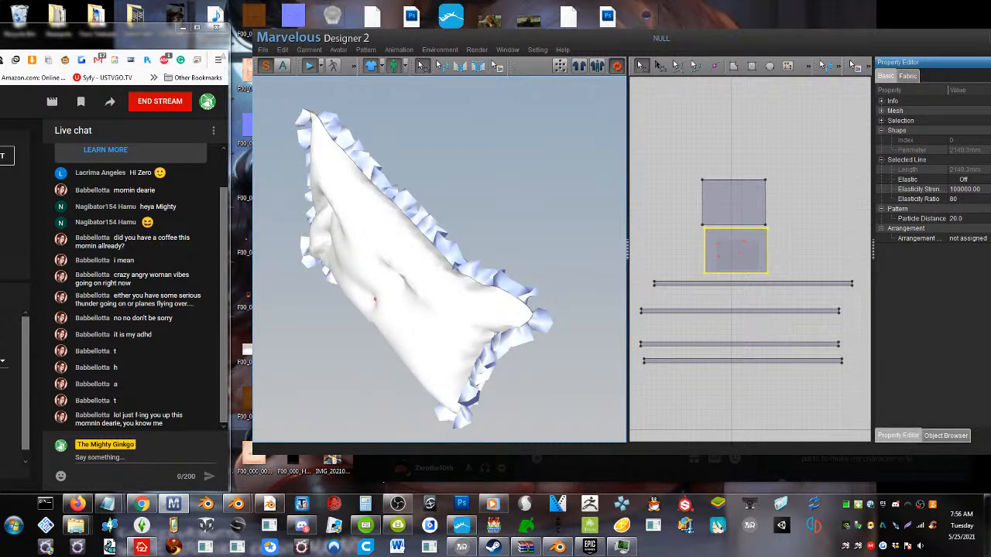
Try pinning and pulling a point on the right side of the front piece, and remove it again
left_click(428, 336)
mouse_move(433, 339)
left_mouse_down()
mouse_move(453, 332)
mouse_move(446, 330)
left_mouse_up()
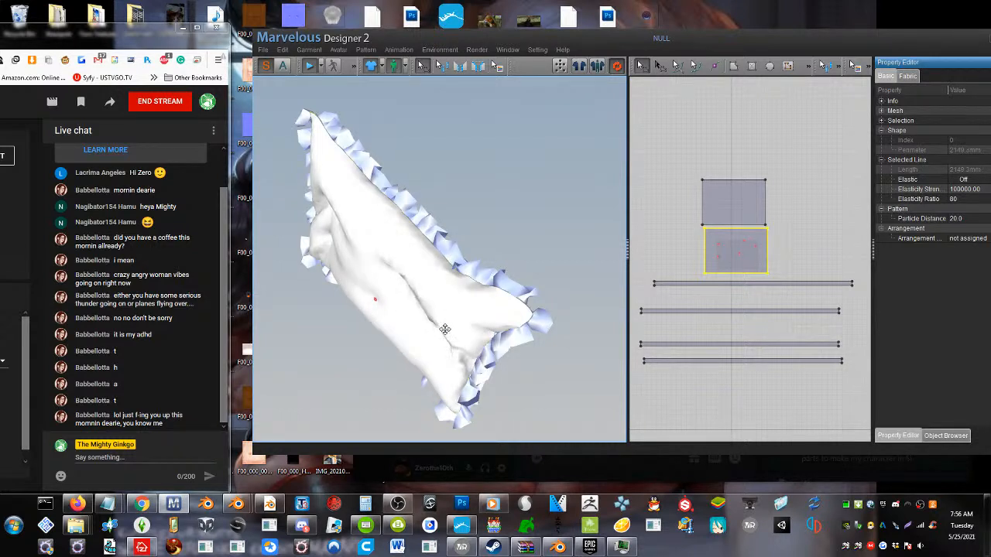
right_click_drag(440, 334, 468, 312)
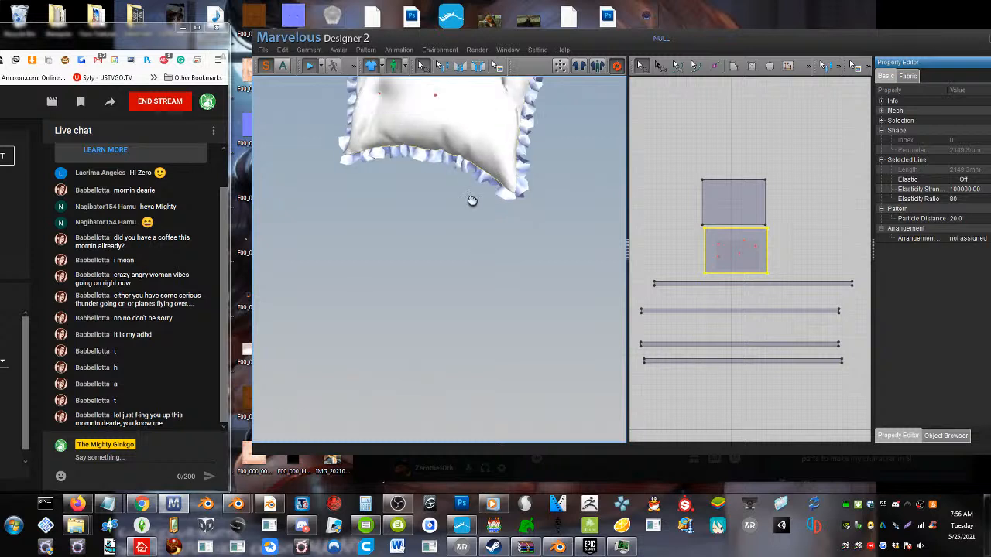
left_click(477, 149)
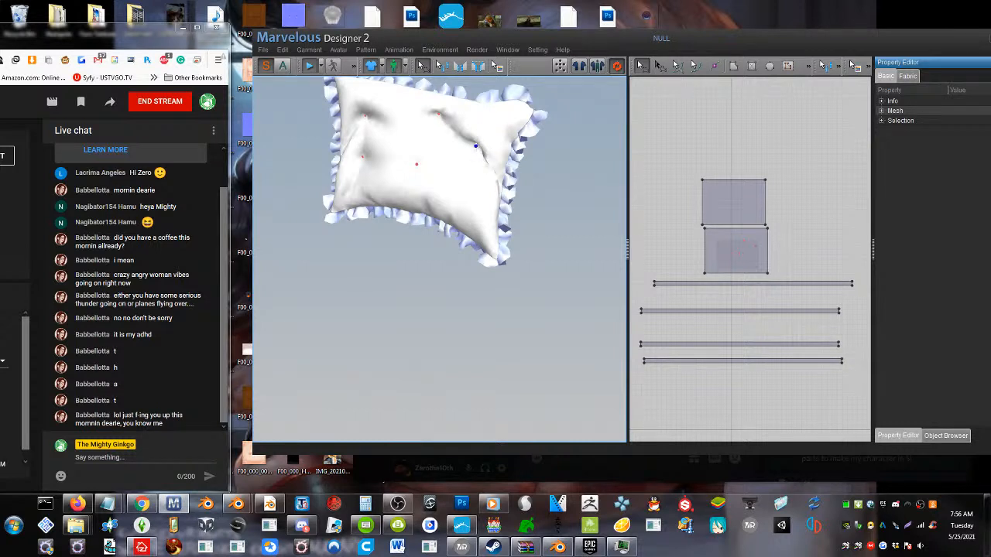
left_click(476, 147)
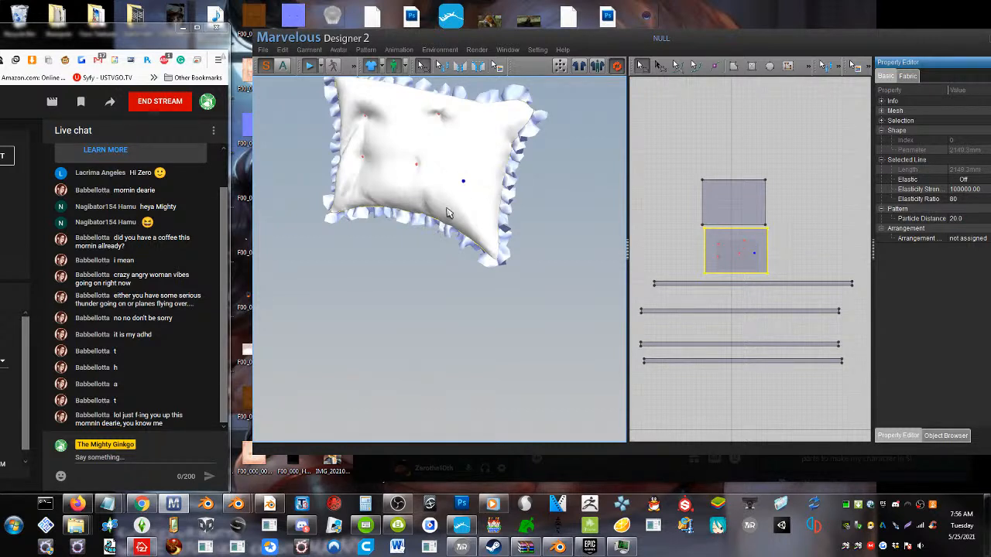
Pin a point at the front piece's lower right, level with the lower tufts, and push it inward
scroll(456, 222, "up", 2)
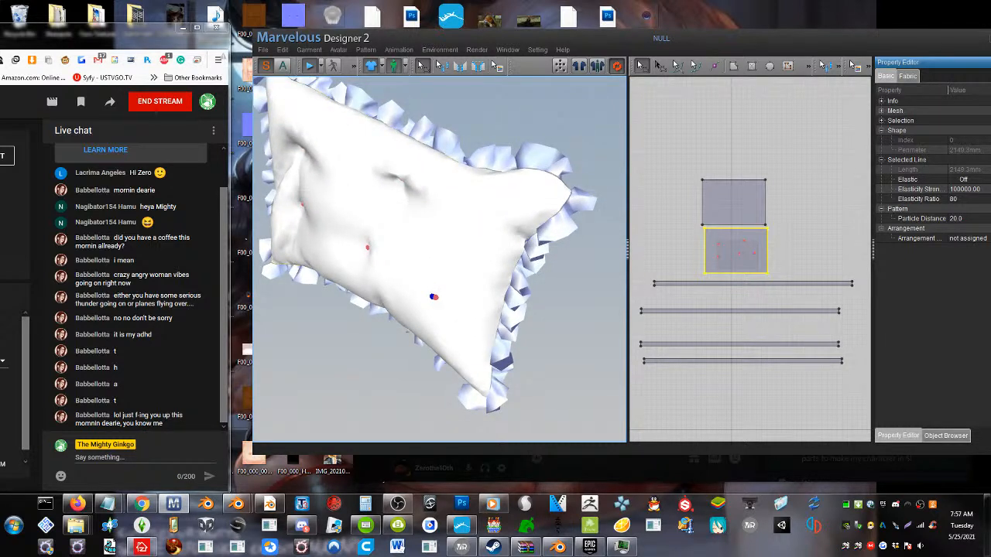
mouse_move(435, 299)
left_mouse_down()
mouse_move(440, 284)
mouse_move(449, 292)
left_mouse_up()
right_click_drag(449, 293, 465, 273)
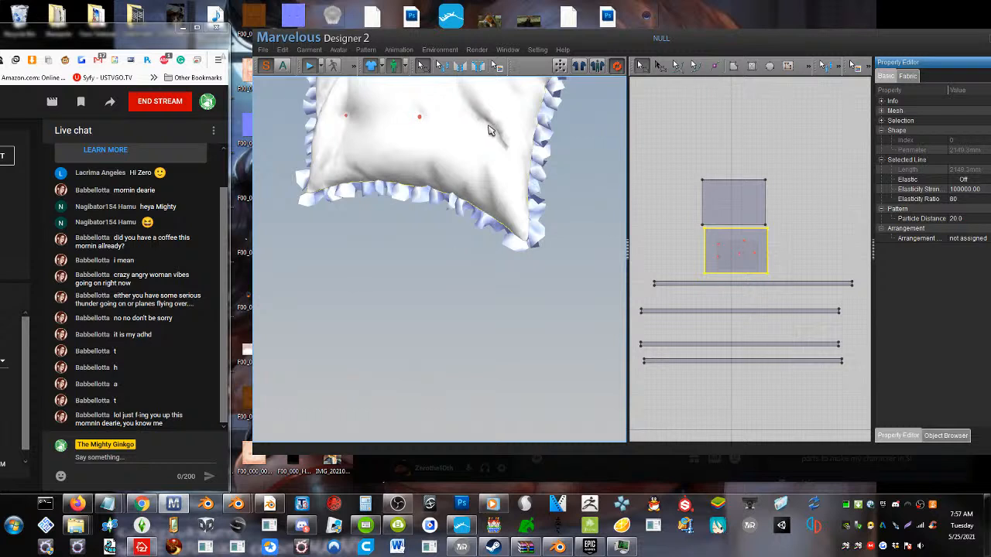
left_click_drag(490, 122, 487, 126)
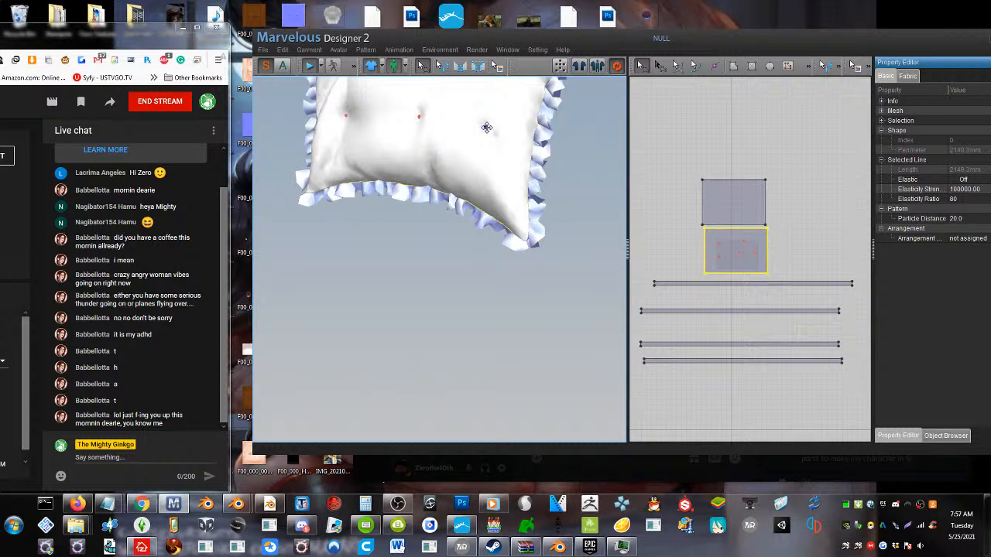
Pin a point near the front piece's upper-right corner, above the lower-right tuft, and push it into the pillow
left_click_drag(487, 127, 416, 240)
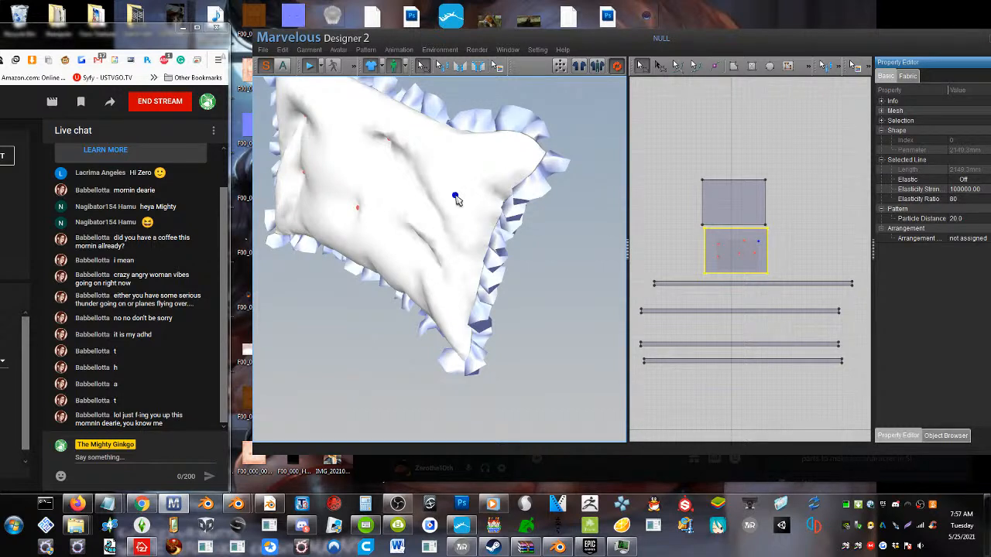
mouse_move(455, 201)
left_mouse_down()
mouse_move(465, 191)
mouse_move(453, 195)
mouse_move(456, 186)
left_mouse_up()
right_click_drag(456, 186, 491, 206)
scroll(525, 152, "up", 4)
scroll(512, 205, "down", 5)
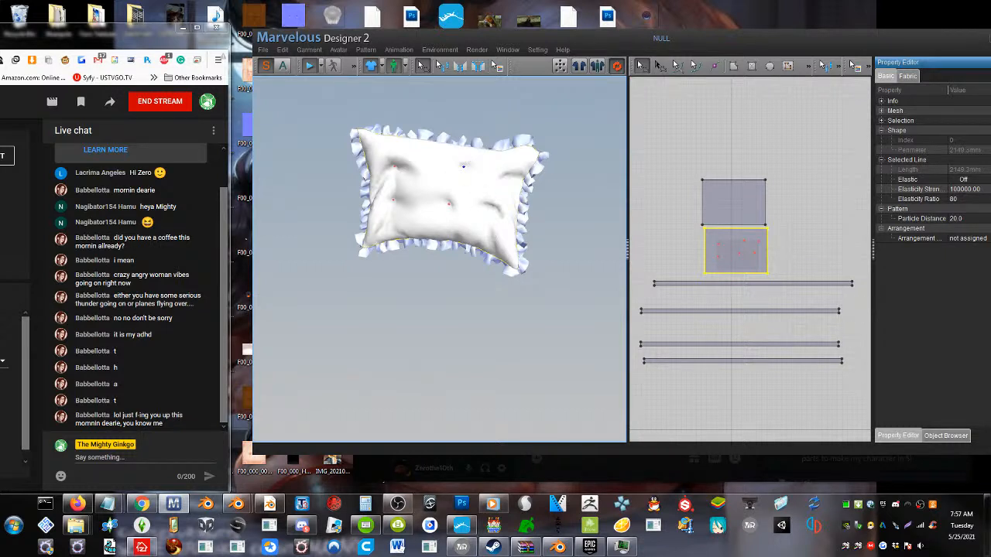
scroll(467, 203, "up", 2)
middle_click_drag(438, 184, 430, 196)
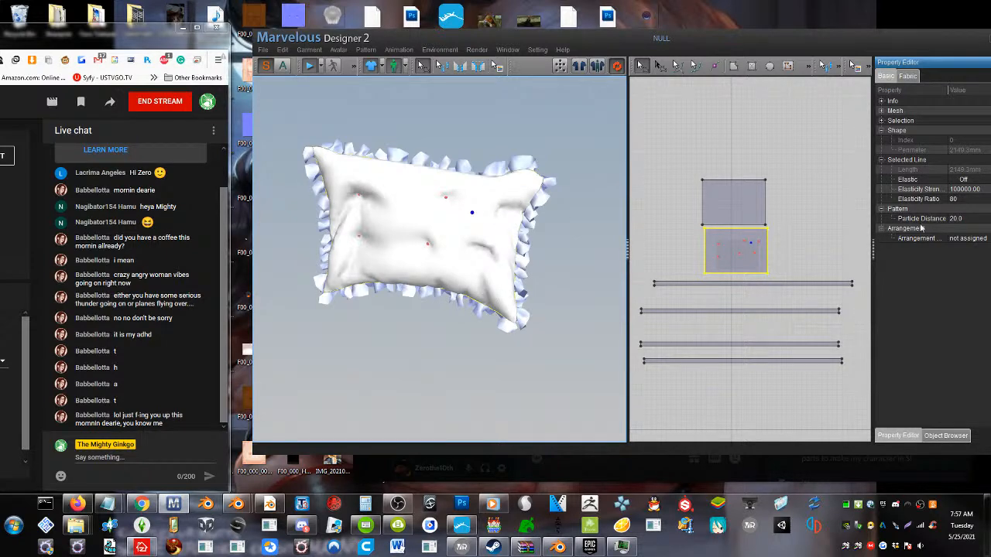
Set the front piece's fabric Pressure to 100 to inflate the pillow around the tufts
left_click(908, 76)
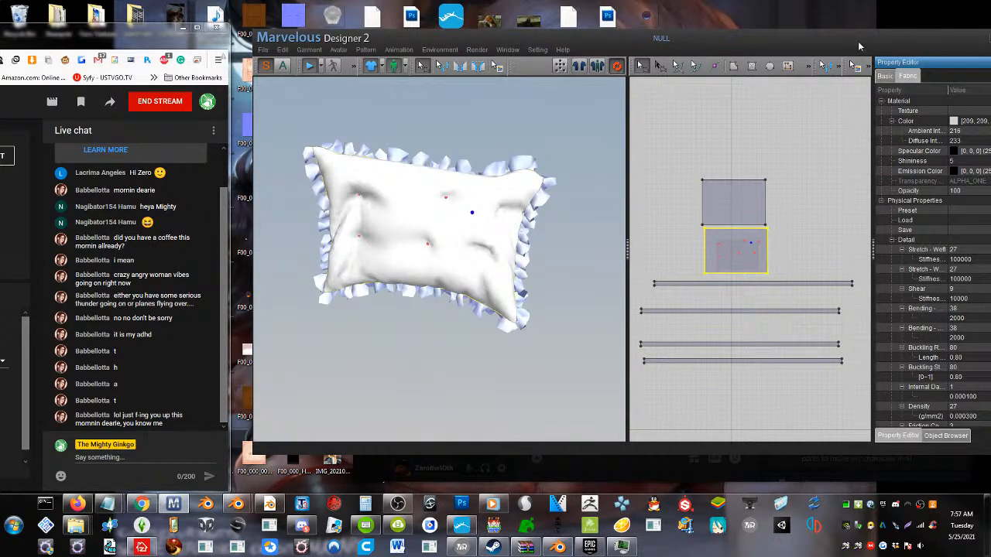
left_click_drag(857, 46, 790, 38)
scroll(861, 288, "down", 3)
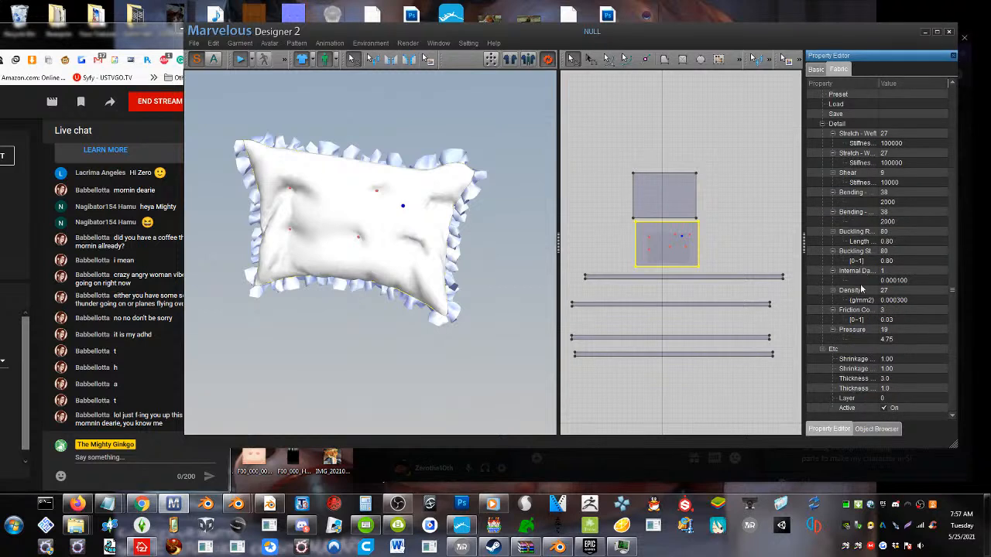
left_click(898, 329)
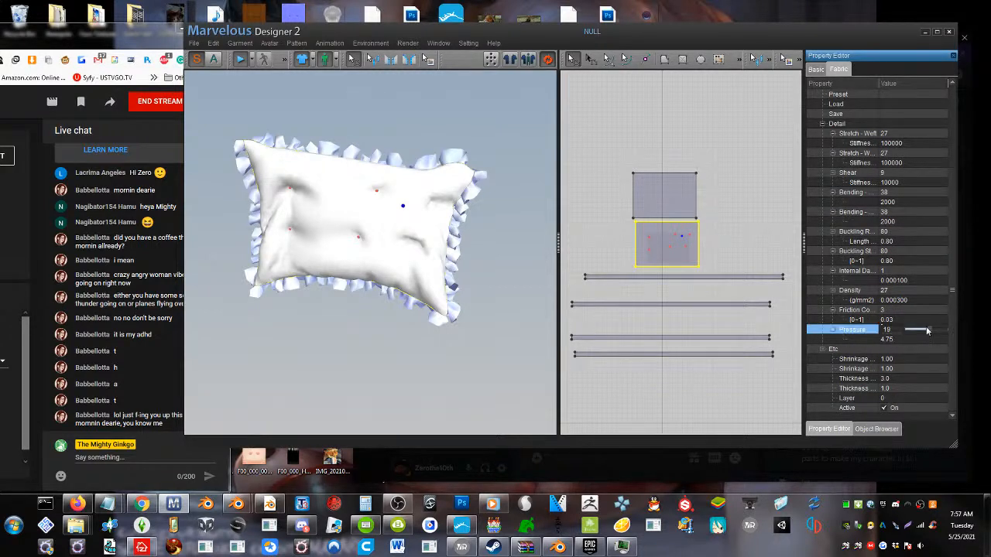
left_click_drag(931, 330, 945, 331)
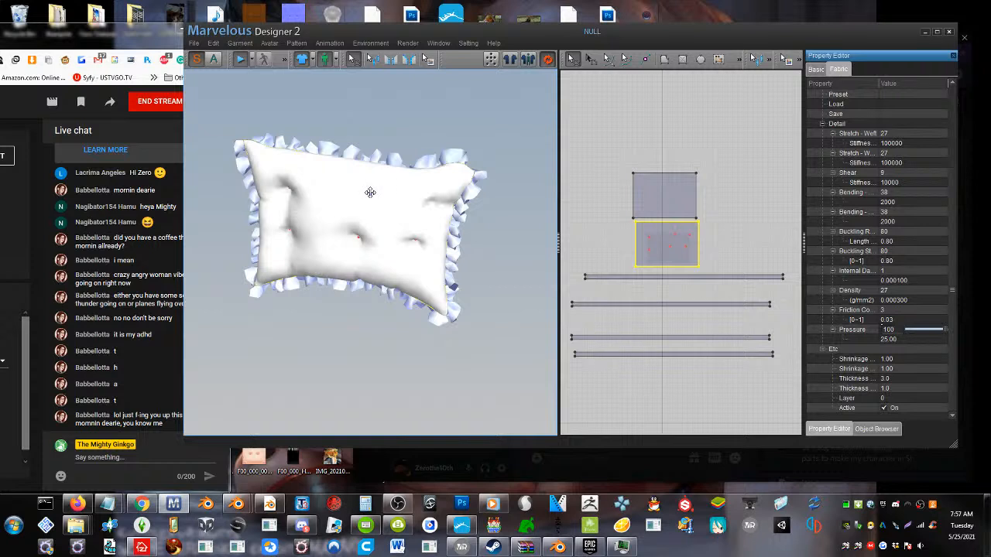
Reposition the modelling and live chat windows, and examine the inflated pillow's tufts from different angles
left_click_drag(371, 191, 332, 288)
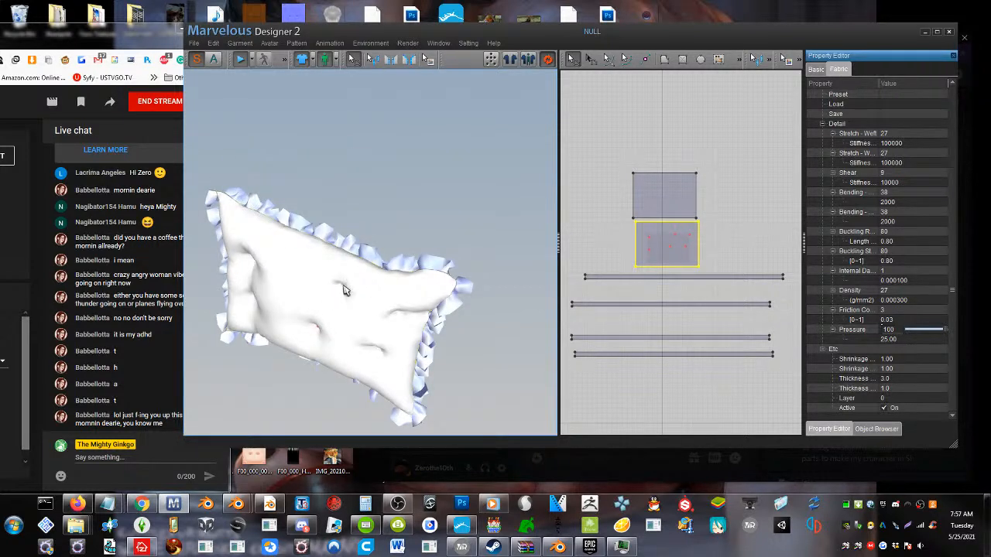
left_click_drag(371, 52, 435, 52)
left_click_drag(80, 33, 147, 25)
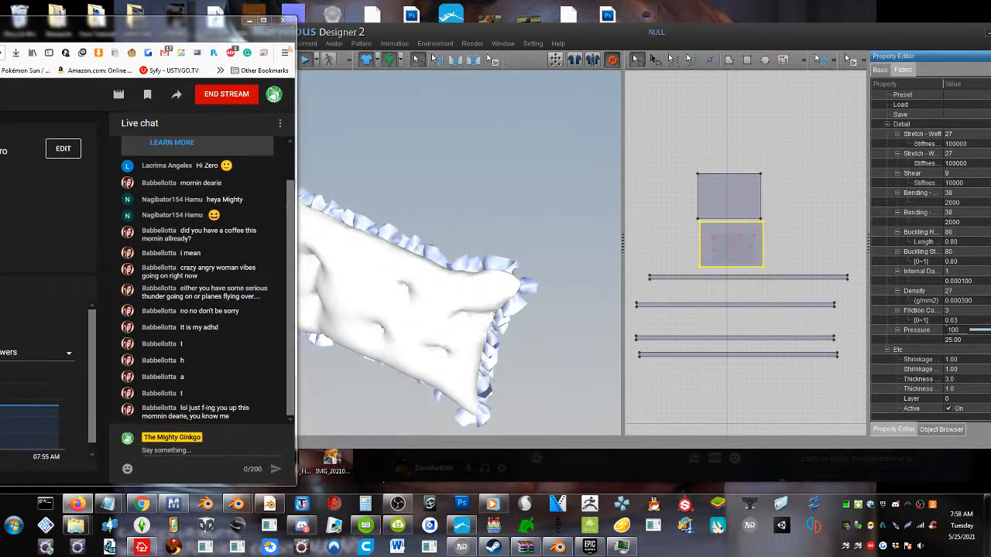
right_click_drag(495, 298, 443, 294)
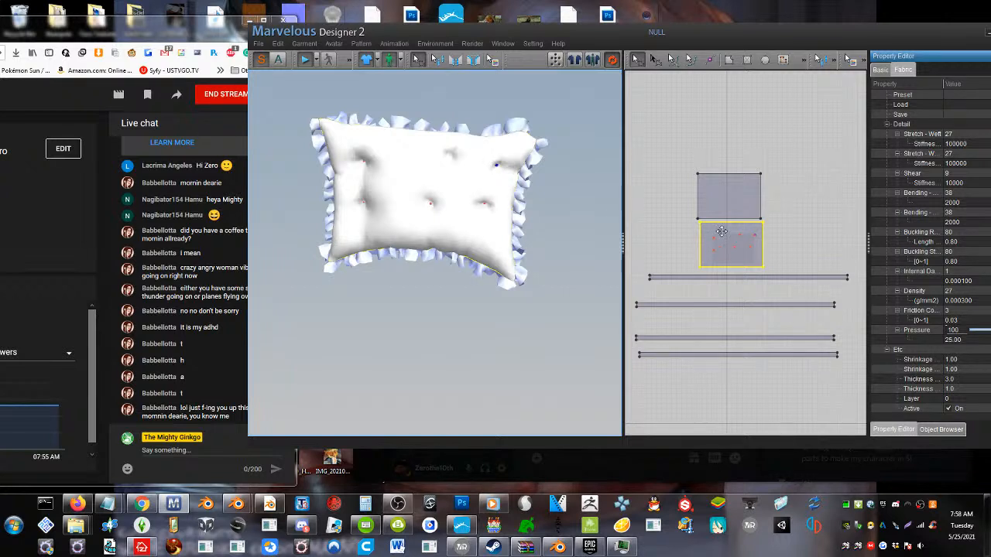
scroll(433, 216, "down", 2)
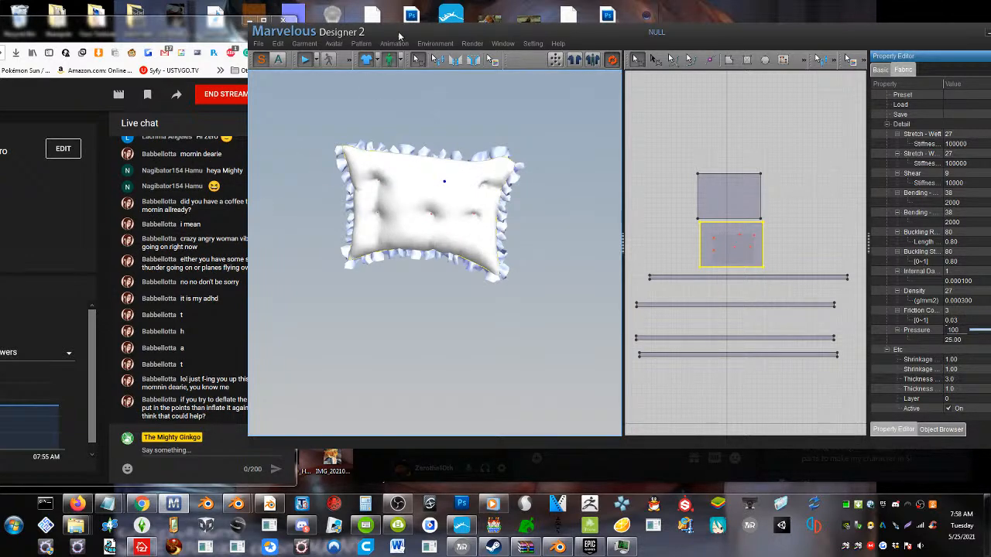
Reposition the modelling window and attach all pins on the tufted front piece to the avatar
left_click_drag(399, 37, 441, 39)
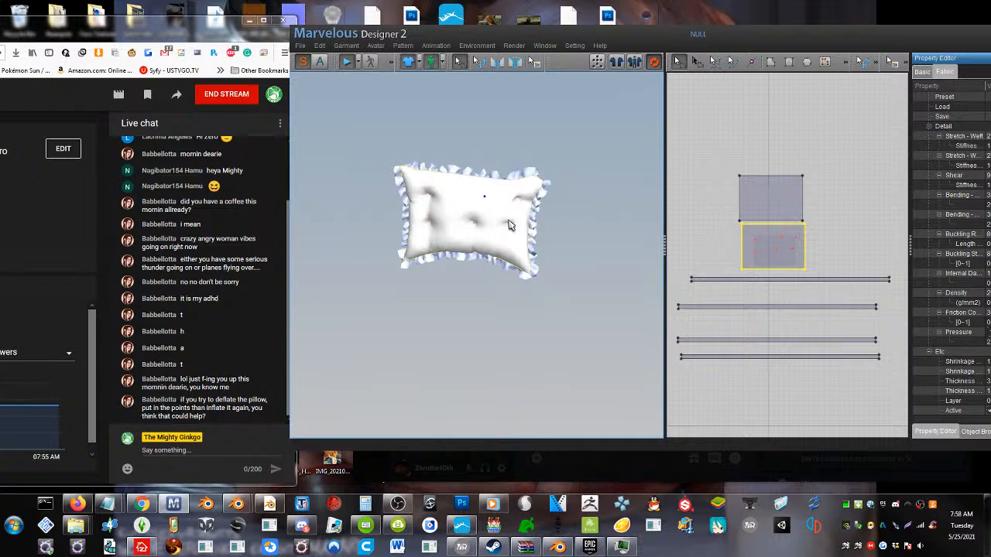
scroll(511, 225, "down", 2)
scroll(495, 230, "up", 4)
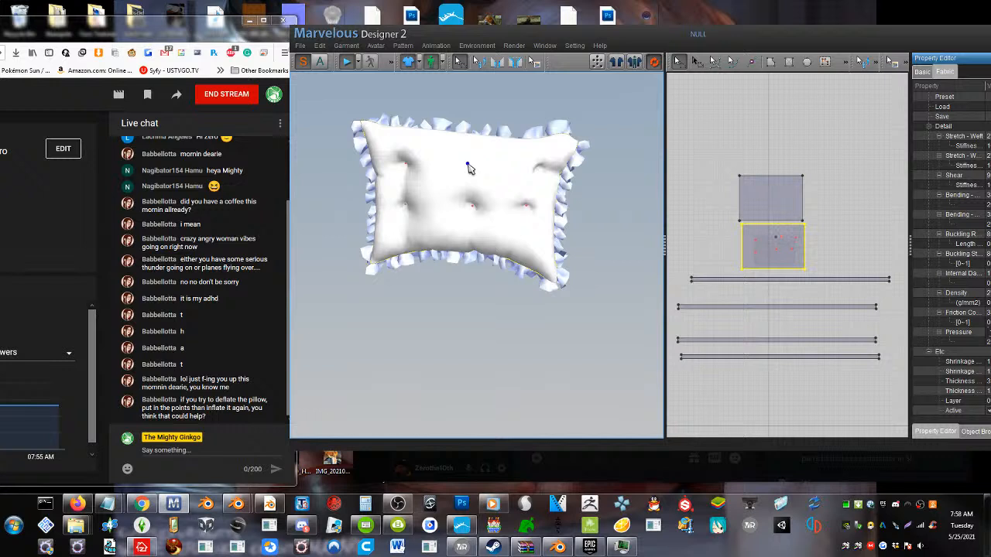
right_click(467, 162)
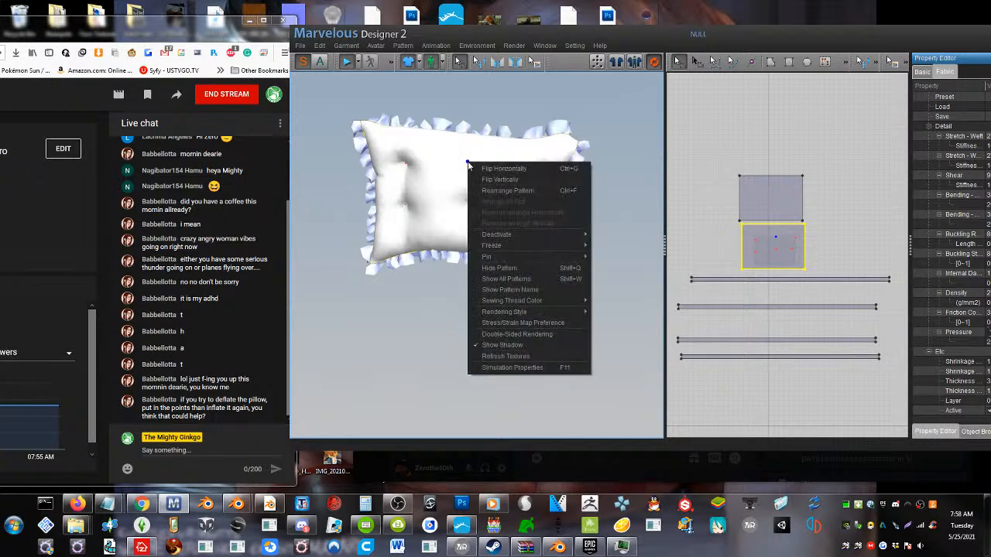
mouse_move(507, 252)
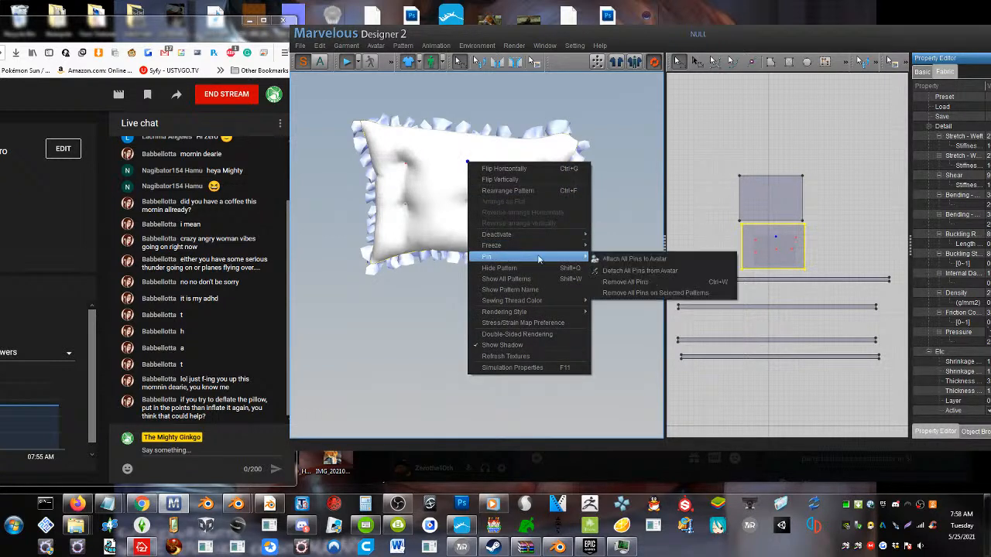
left_click(635, 260)
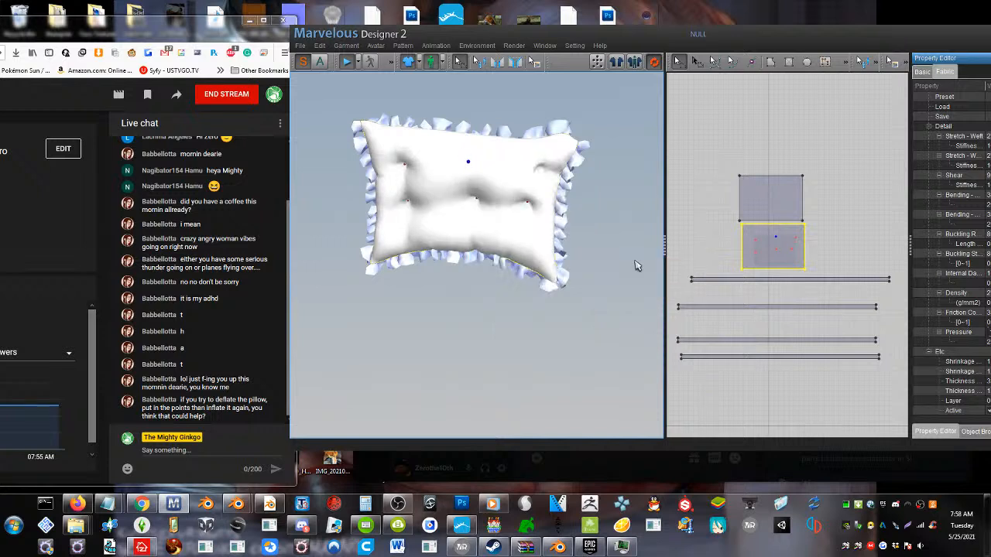
mouse_move(445, 195)
right_mouse_down()
mouse_move(457, 198)
mouse_move(461, 182)
mouse_move(454, 192)
mouse_move(462, 192)
right_mouse_up()
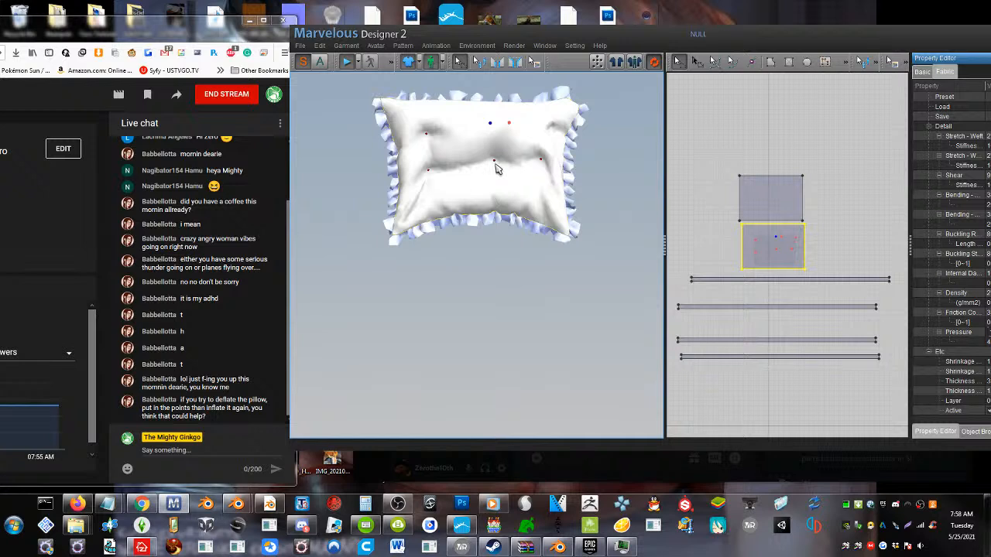
Undo the pin attachment and the earlier tuft pins until the front piece is smooth
key("ctrl+z")
key("ctrl+z")
key("ctrl+z")
key("ctrl+z")
key("ctrl+z")
key("ctrl+z")
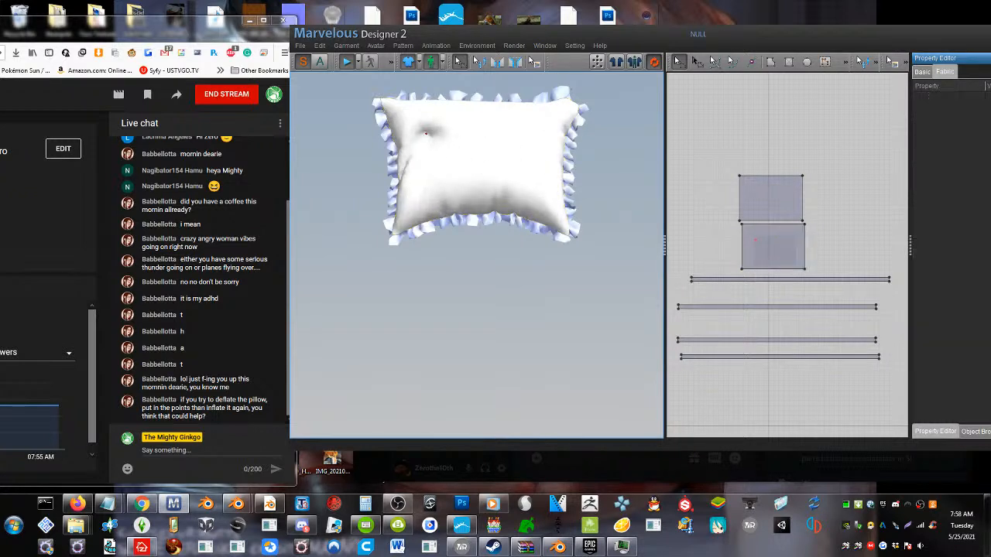
key("ctrl+z")
right_click_drag(431, 147, 414, 192)
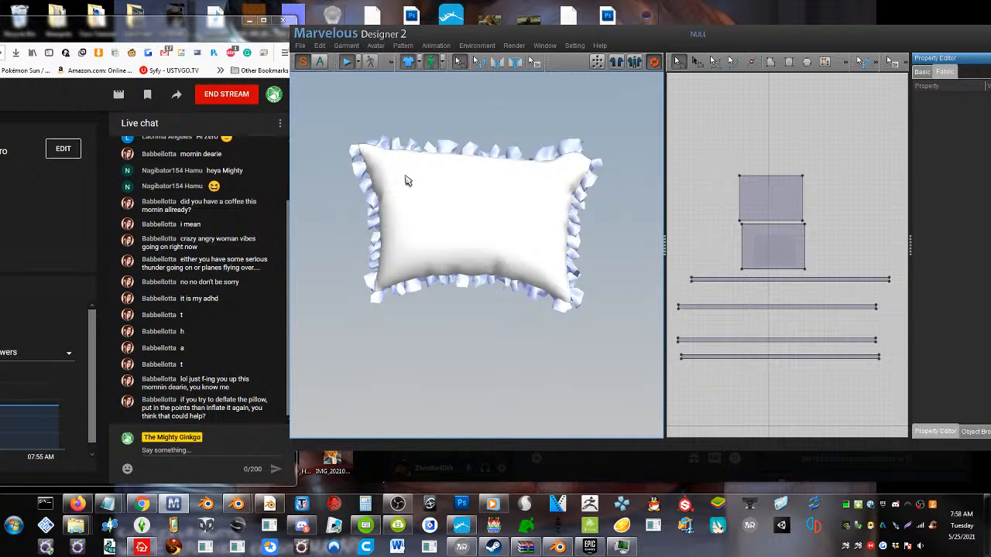
Pin a three-by-three grid of points across the pillow's front piece and attach all pins to the avatar
left_click(404, 177)
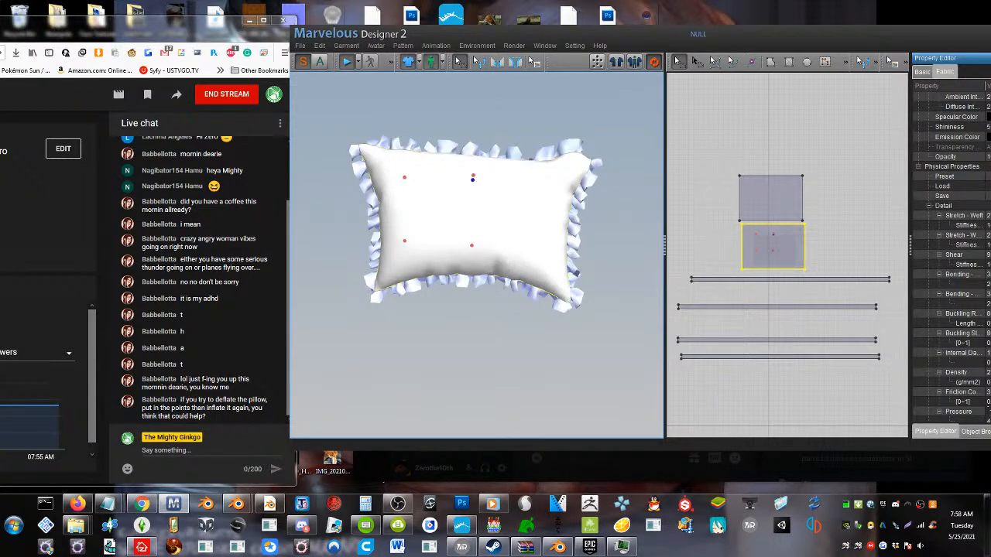
left_click(547, 180)
right_click(430, 210)
mouse_move(534, 305)
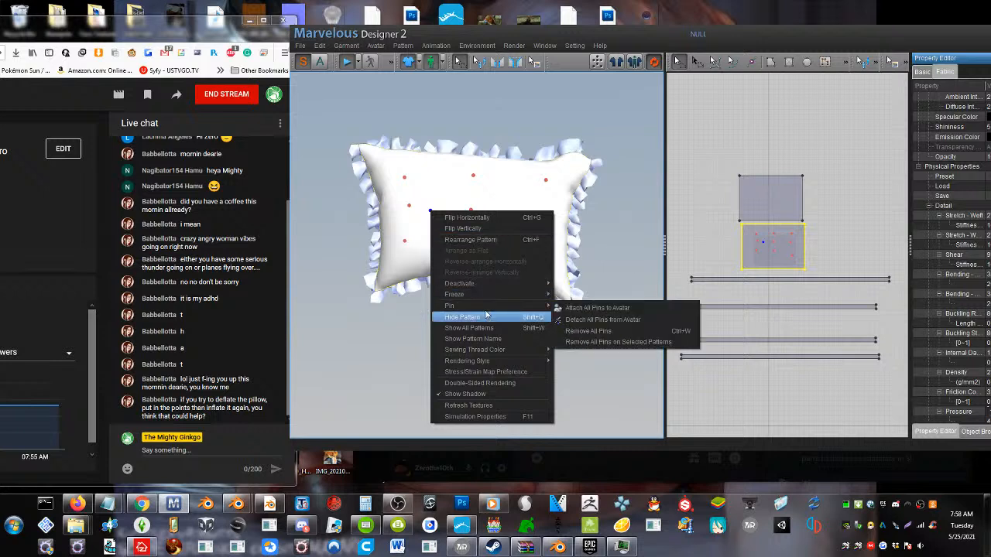
left_click(589, 308)
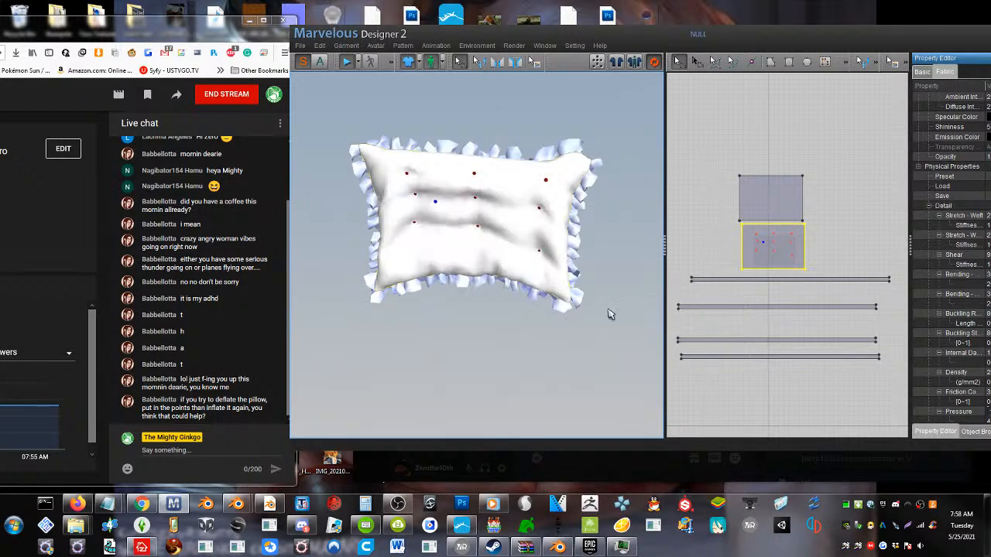
Remove the centre pin from the grid on the pillow's front piece
right_click_drag(586, 284, 420, 171)
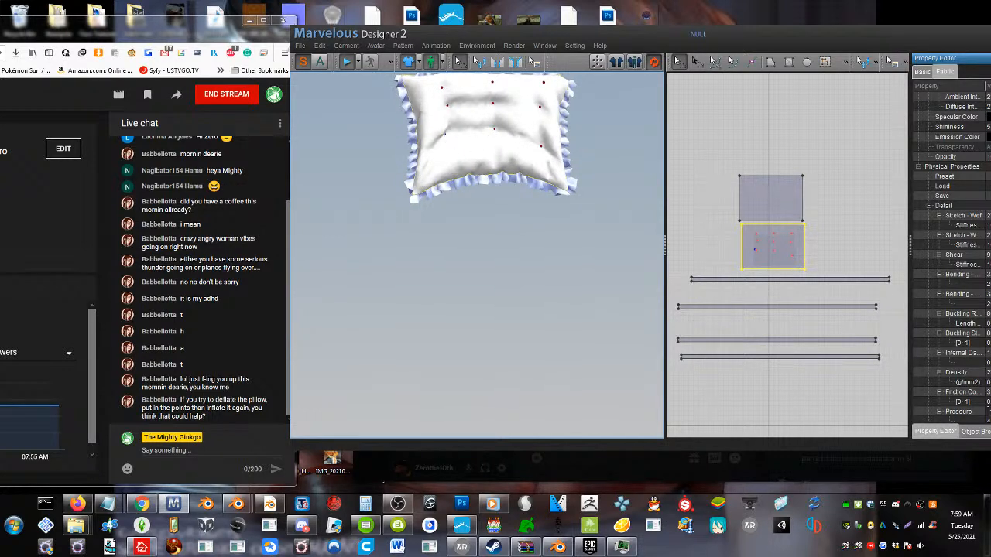
left_click(475, 146)
right_click(493, 105)
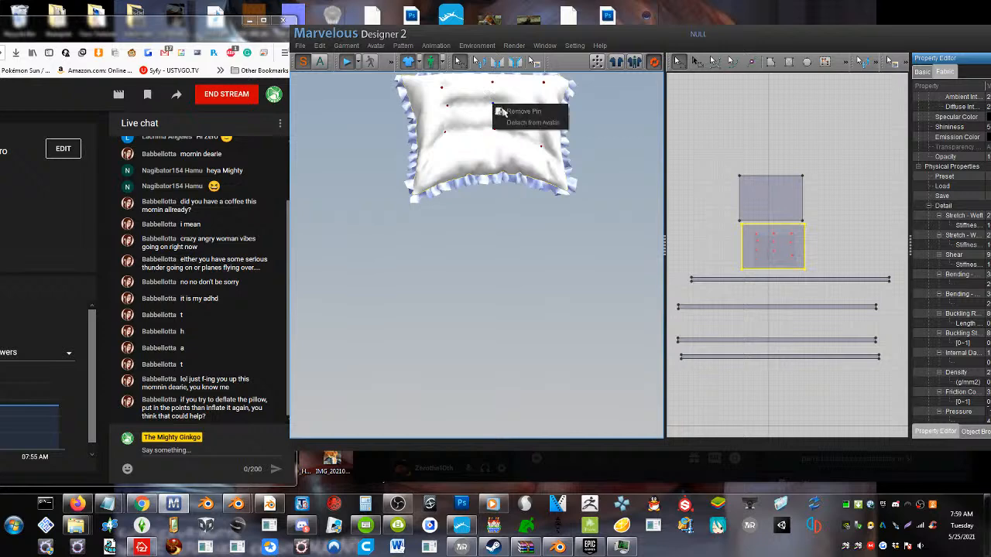
left_click(504, 111)
Rearrange the pillow's front pattern piece in the 3D view
right_click(445, 94)
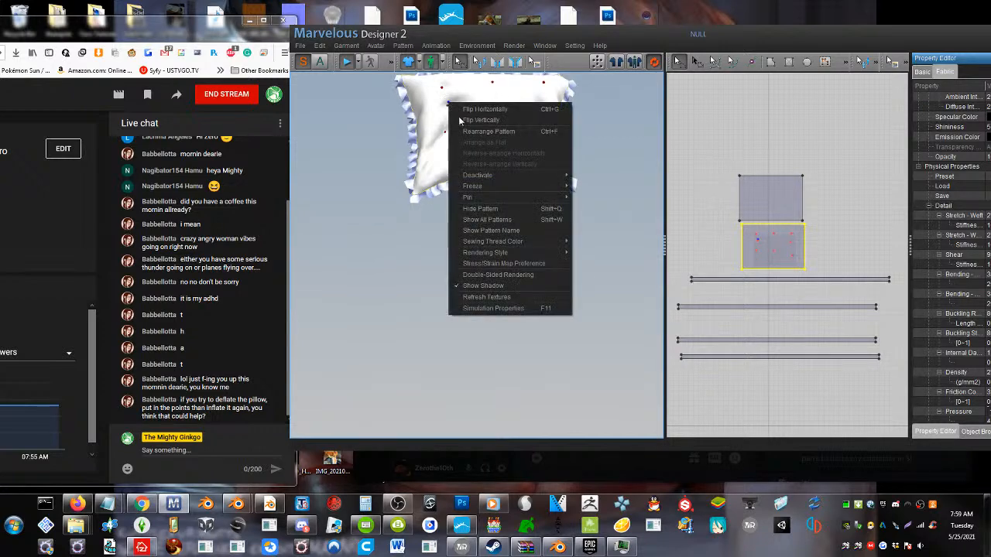
left_click(482, 136)
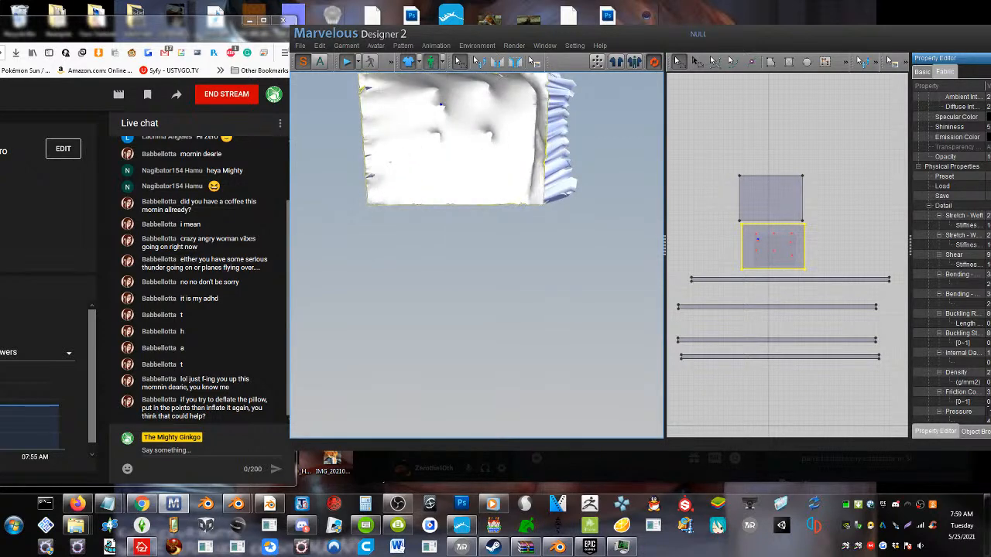
scroll(502, 159, "up", 2)
scroll(500, 160, "down", 3)
right_click_drag(499, 159, 418, 181)
right_click(418, 175)
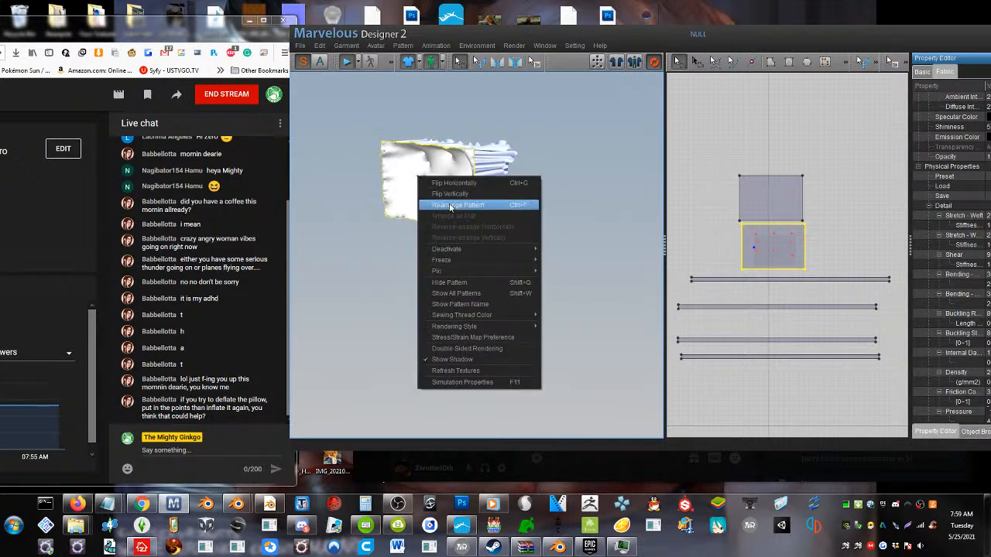
mouse_move(453, 264)
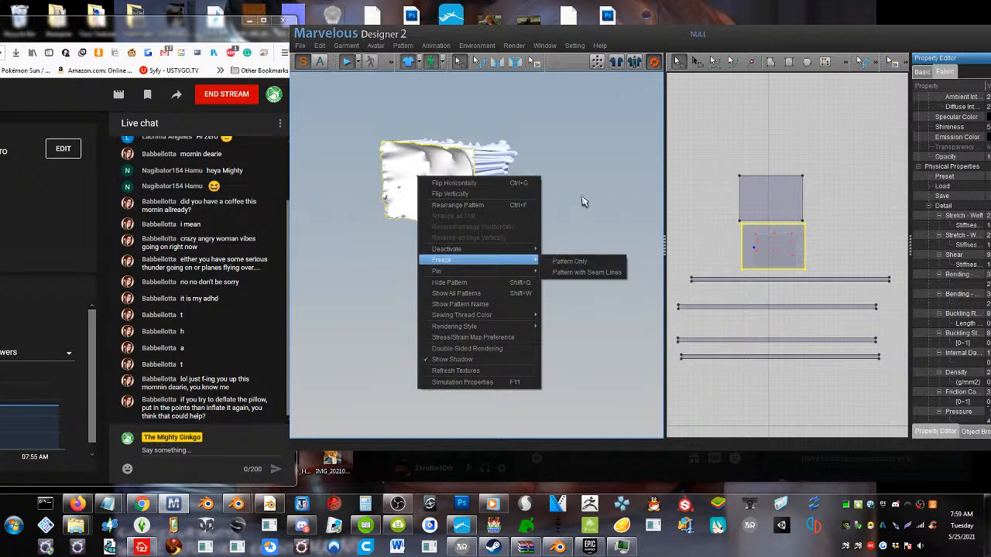
left_click(525, 159)
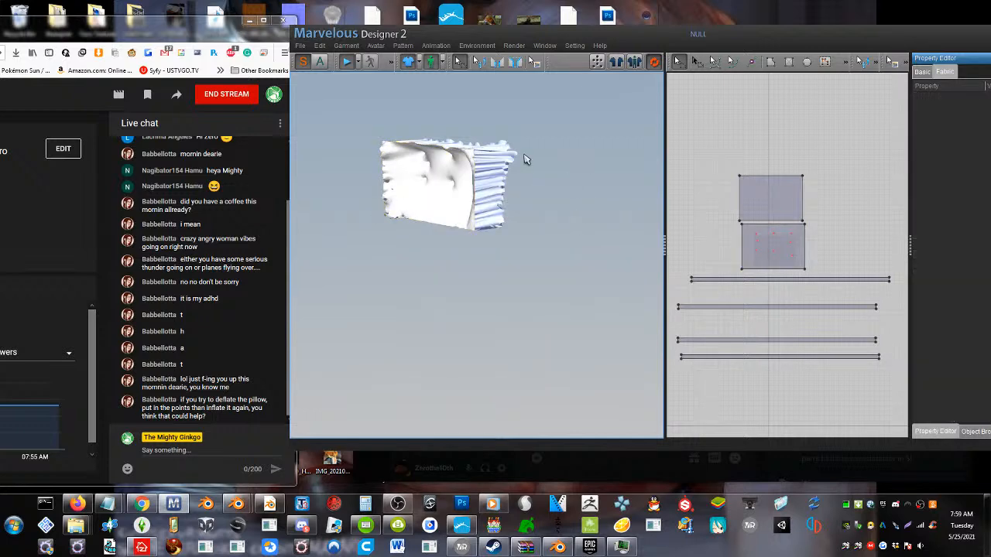
right_click(483, 179)
mouse_move(517, 259)
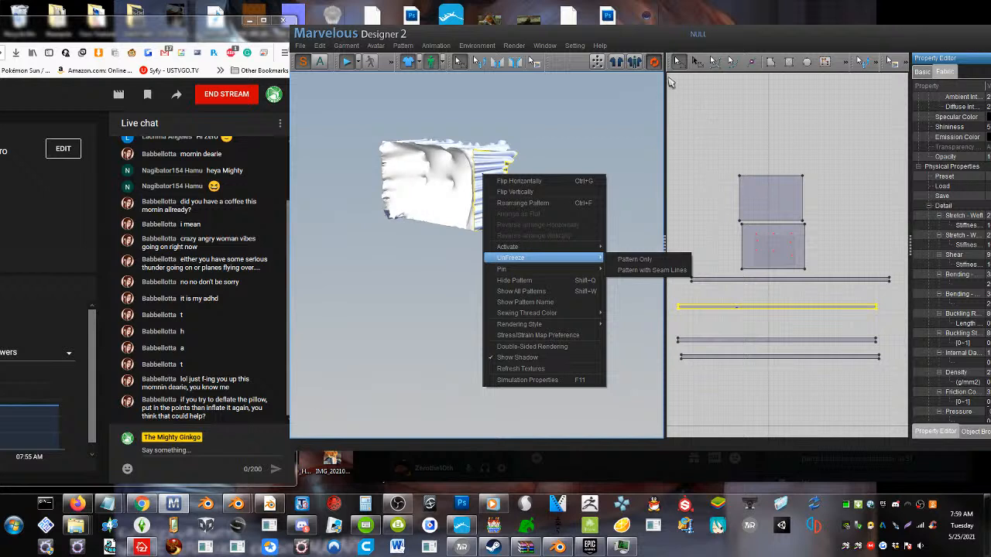
Select every pattern piece, freeze them all as Pattern Only, and unfreeze them the same way so the whole pillow simulates
left_click(697, 62)
left_click_drag(885, 380, 657, 161)
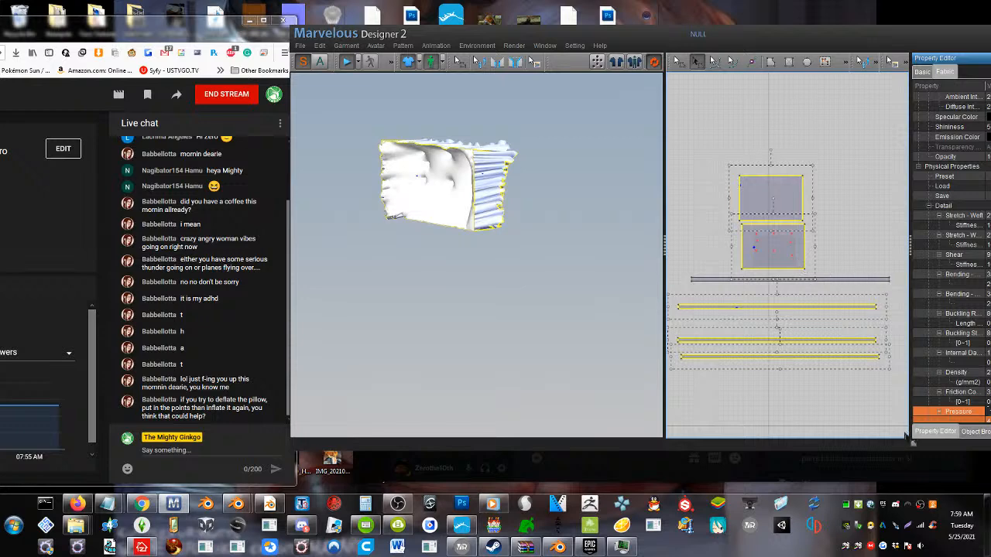
left_click_drag(898, 404, 646, 132)
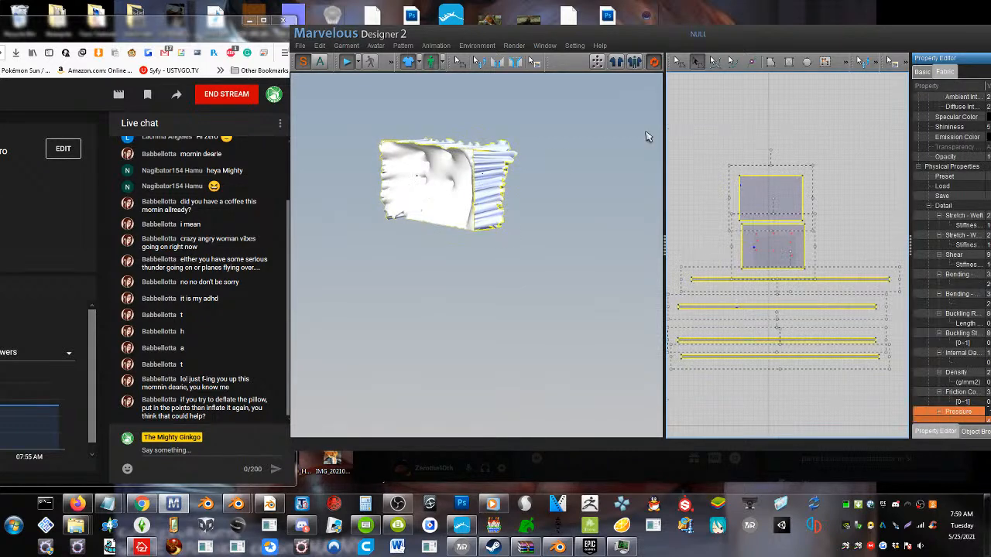
right_click(472, 179)
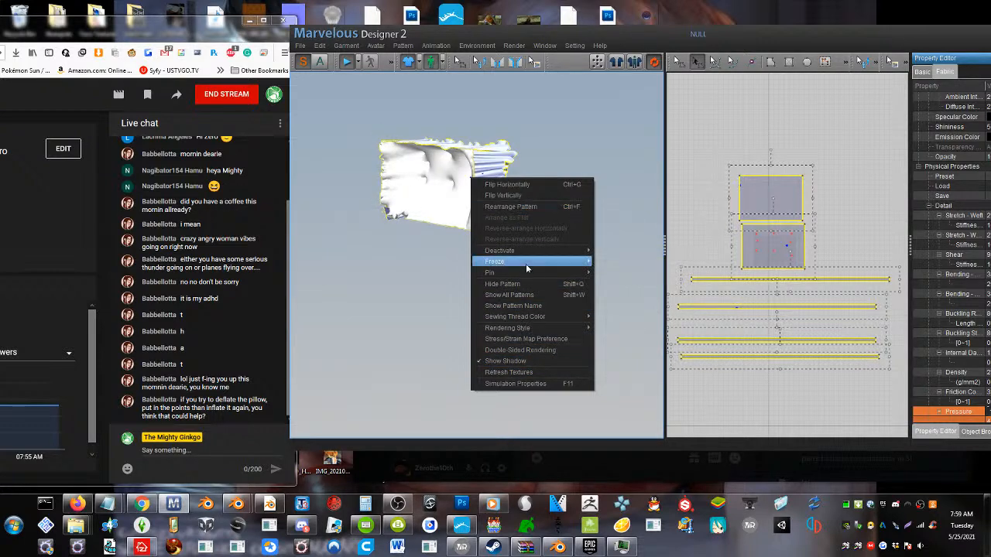
mouse_move(526, 267)
left_click(630, 261)
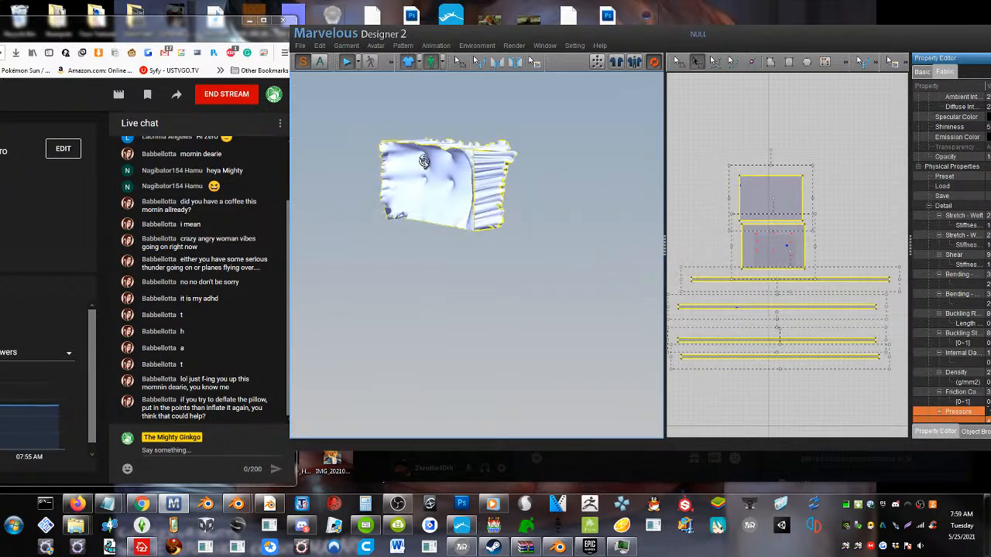
right_click(424, 161)
mouse_move(469, 246)
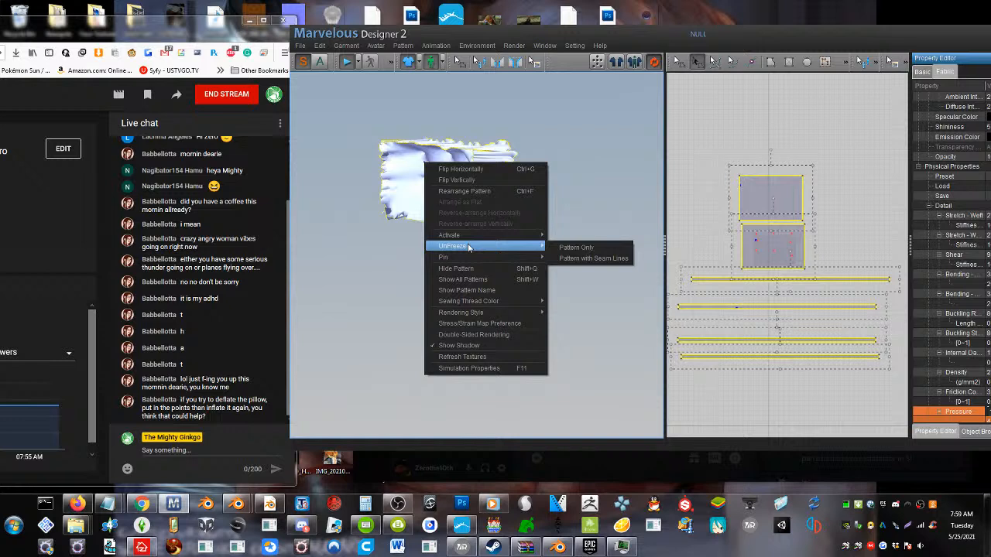
left_click(593, 247)
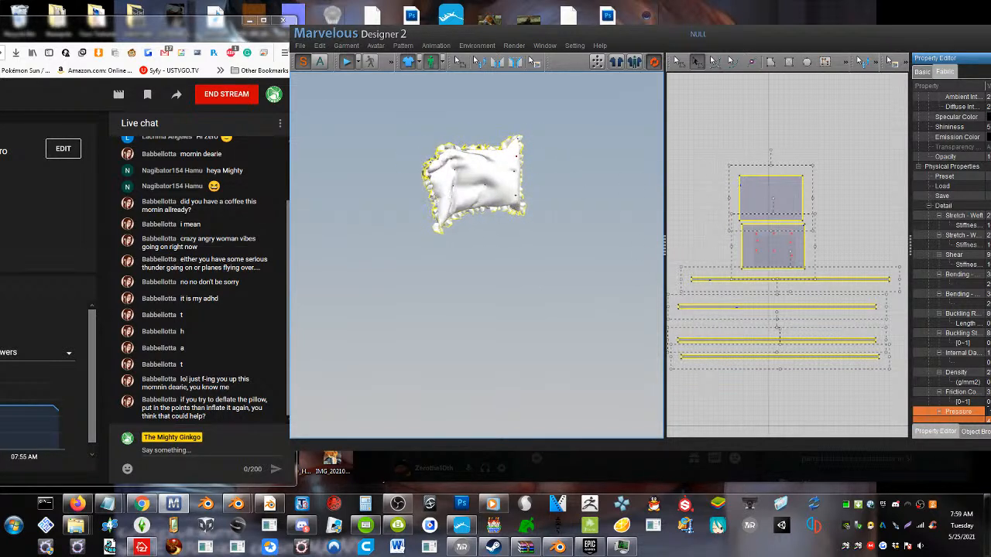
Select the two large pillow panels and set their fabric Pressure to 0
left_click(862, 178)
key("ctrl+a")
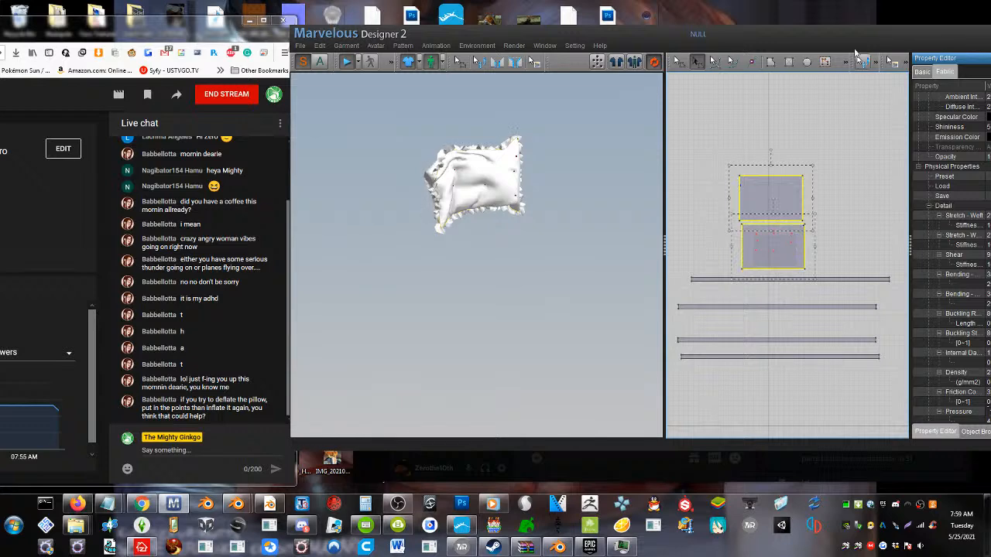
left_click_drag(853, 30, 733, 46)
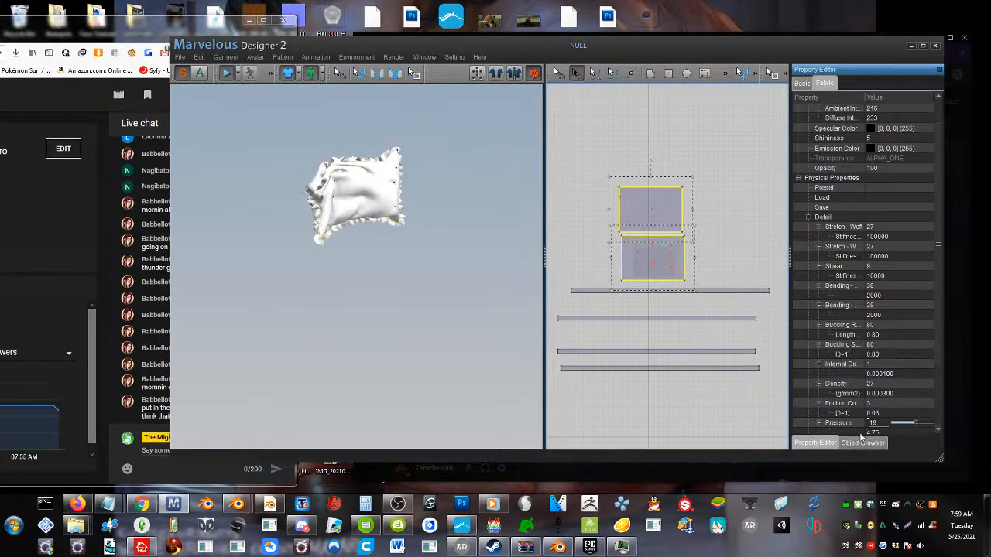
scroll(854, 429, "down", 1)
scroll(854, 429, "down", 1)
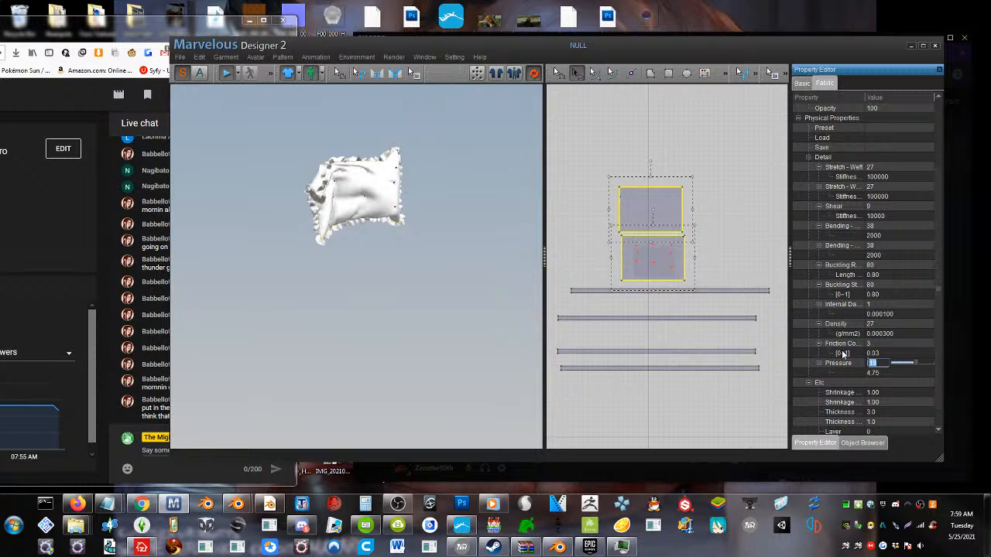
key("Return")
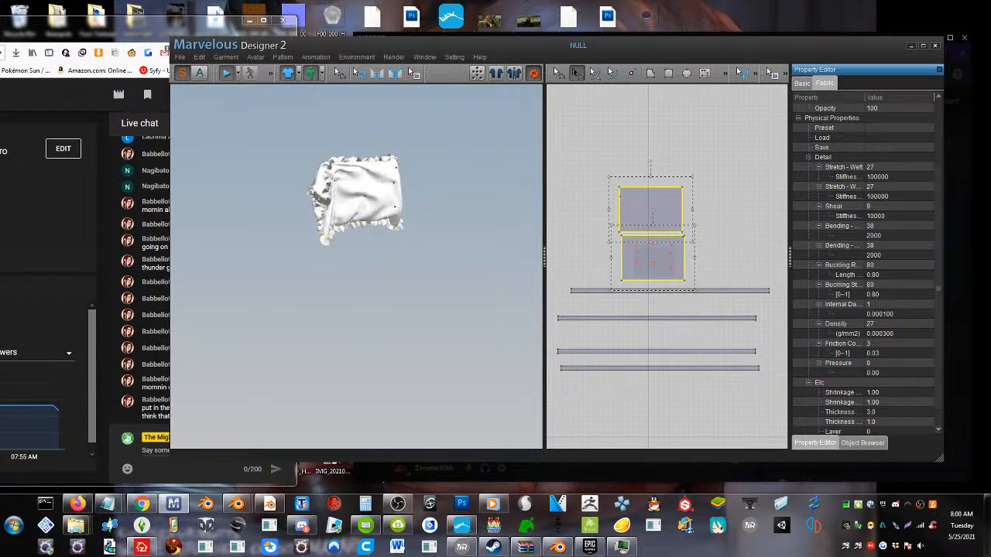
left_click_drag(320, 194, 273, 144)
Switch to Discord, look through the bedding reference and the help channel's pillow images, and return to Marvelous Designer
left_click(301, 526)
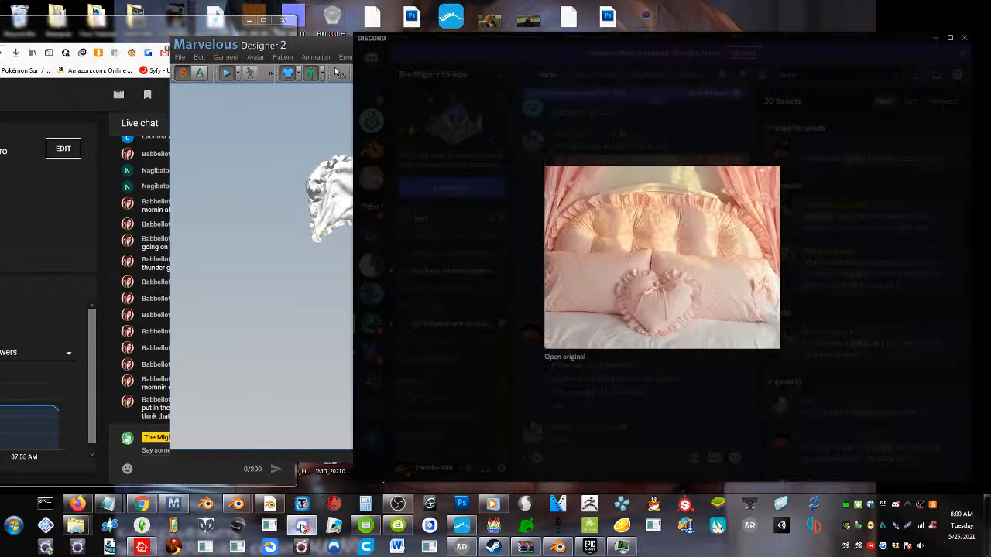
left_click(603, 381)
scroll(624, 399, "up", 10)
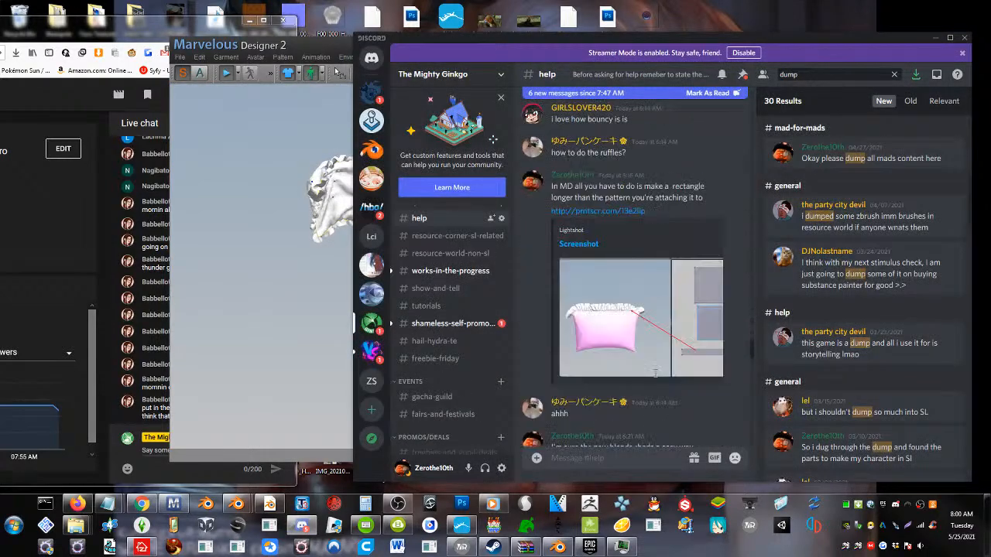
scroll(654, 372, "down", 5)
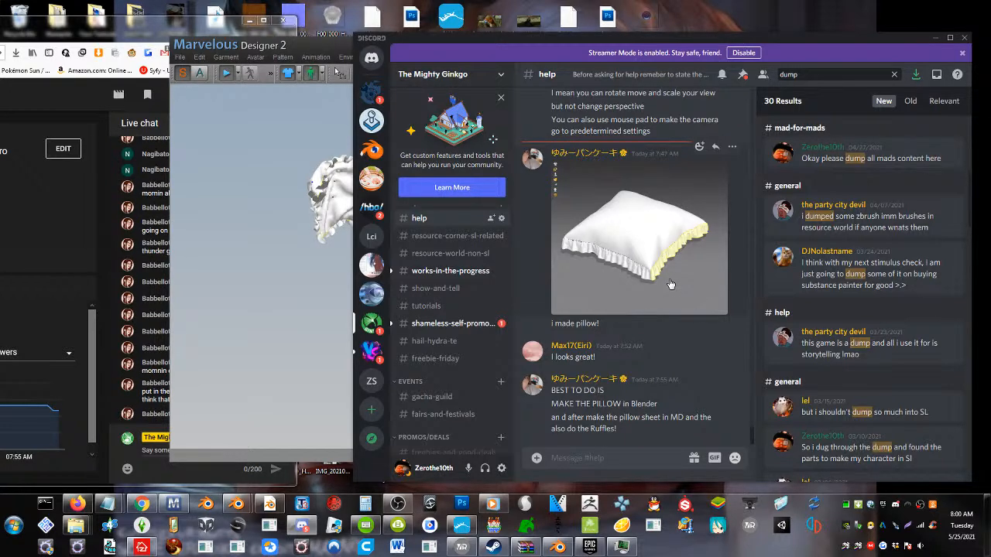
left_click(274, 280)
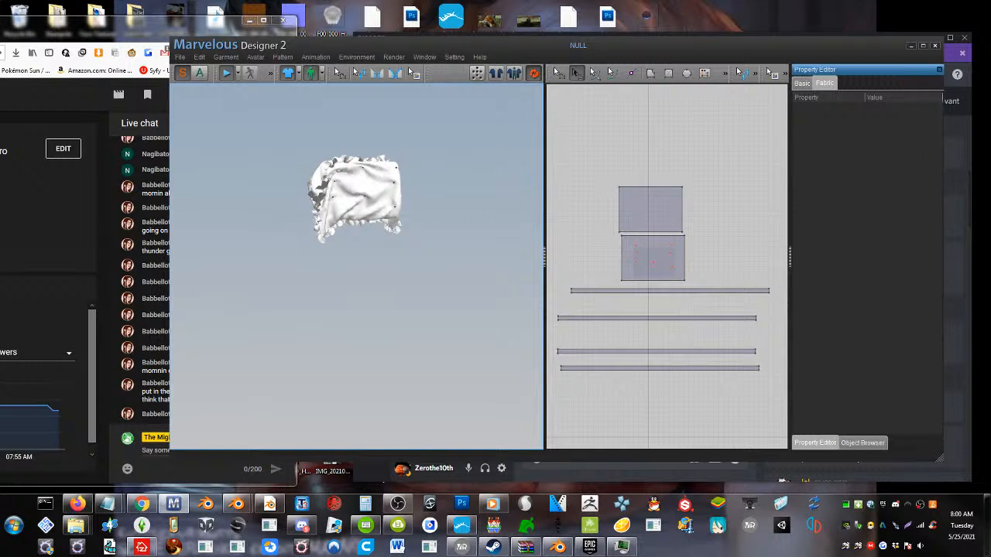
Remove all pins from the deflated pillow's front panel
right_click_drag(344, 224, 316, 225)
scroll(316, 224, "up", 3)
middle_click_drag(322, 198, 326, 250)
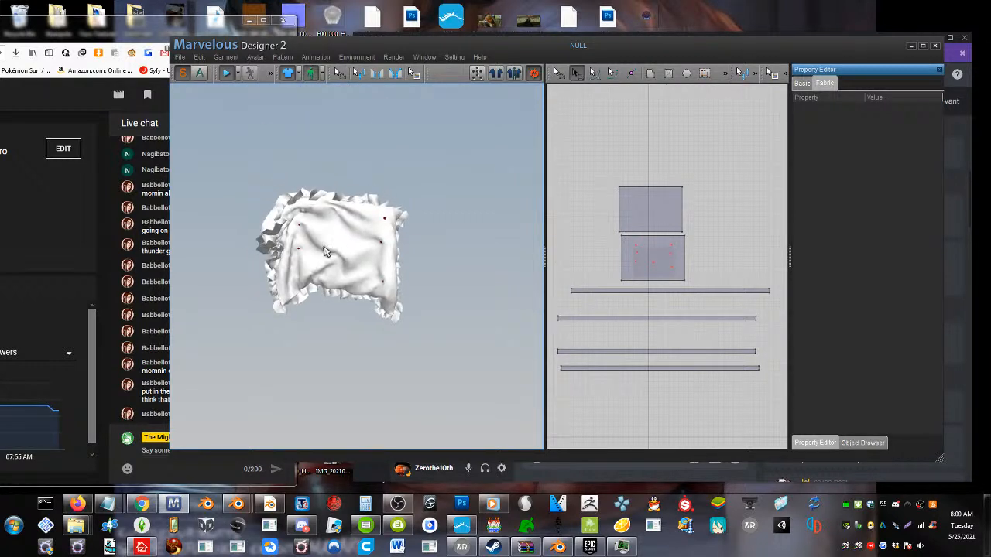
scroll(326, 249, "up", 4)
scroll(326, 248, "down", 2)
right_click(334, 223)
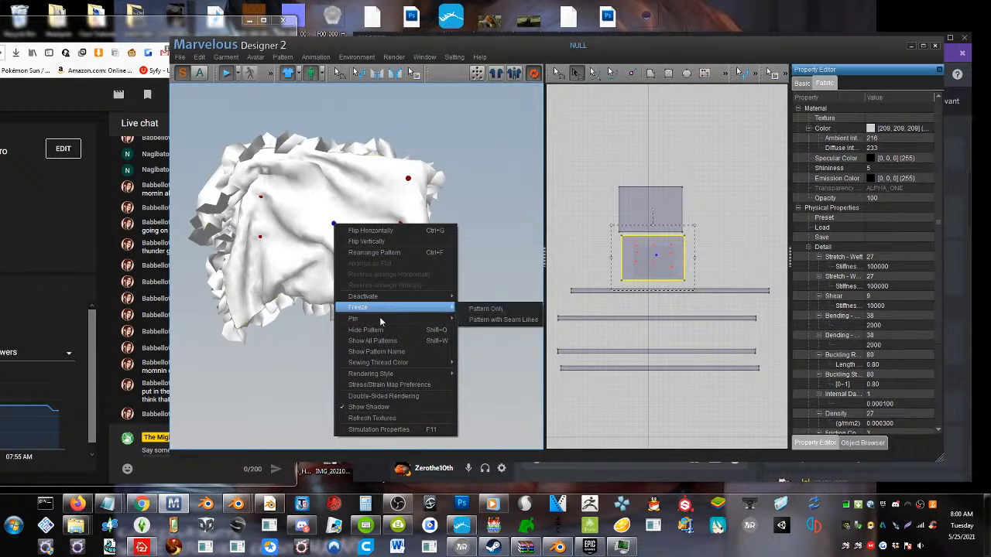
mouse_move(395, 322)
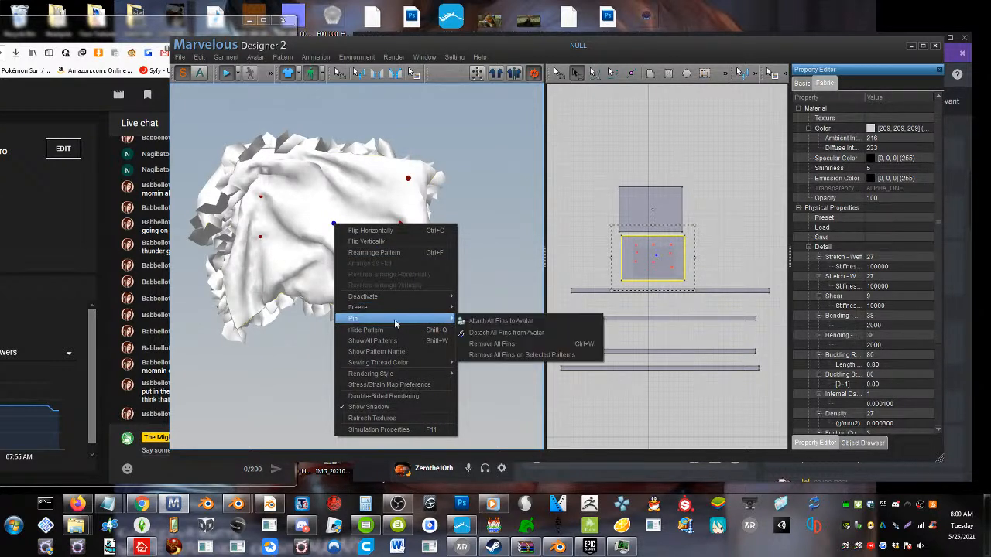
left_click(499, 346)
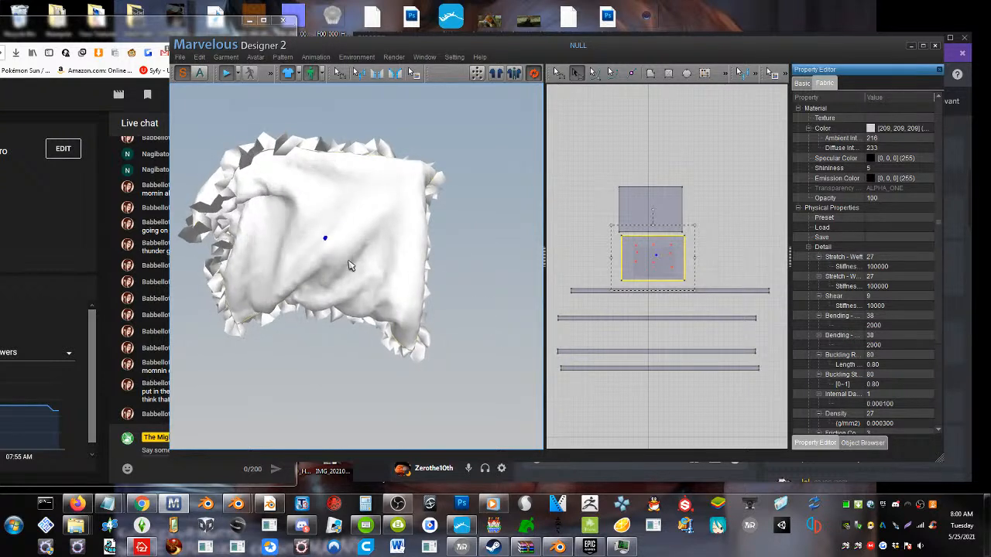
Select the two large pillow panels, set their fabric Pressure to 70 to inflate the pillow, and stop the simulation
right_click_drag(347, 261, 389, 261)
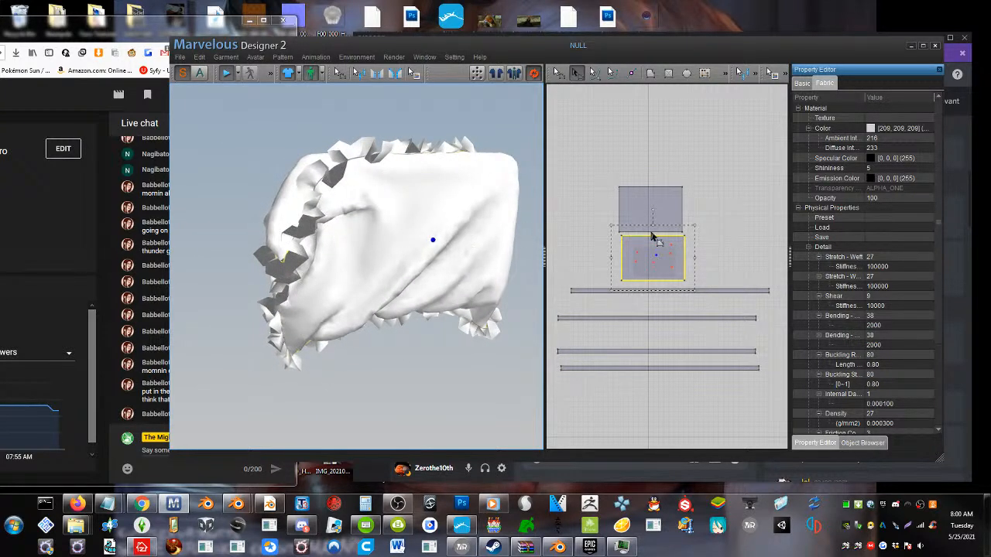
left_click(692, 188)
left_click_drag(662, 284, 579, 285)
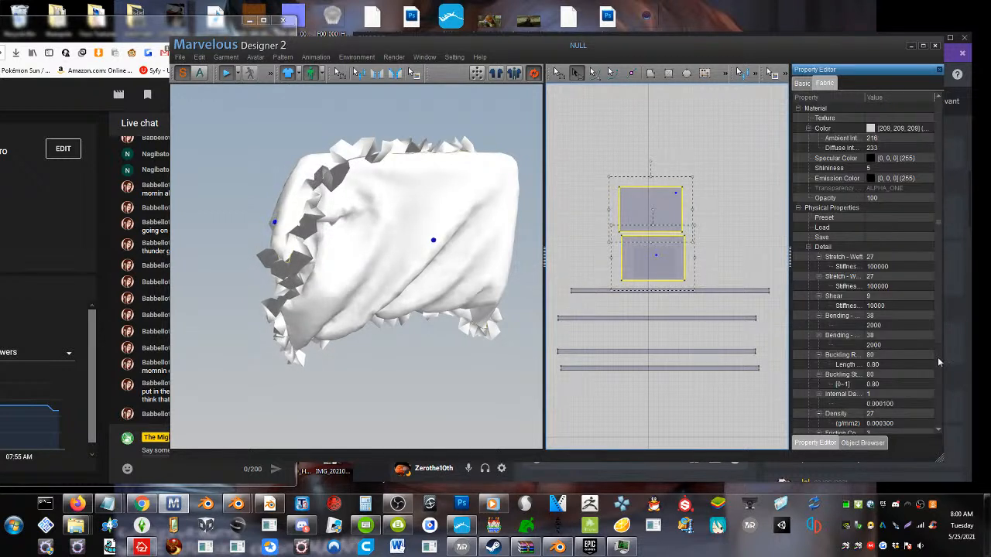
scroll(881, 388, "down", 5)
left_click(876, 344)
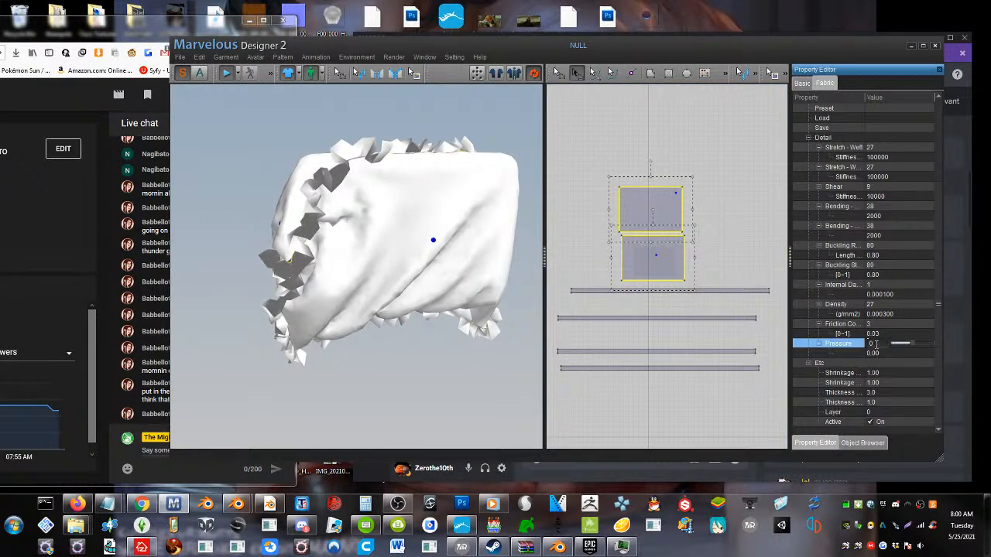
left_click_drag(918, 346, 925, 344)
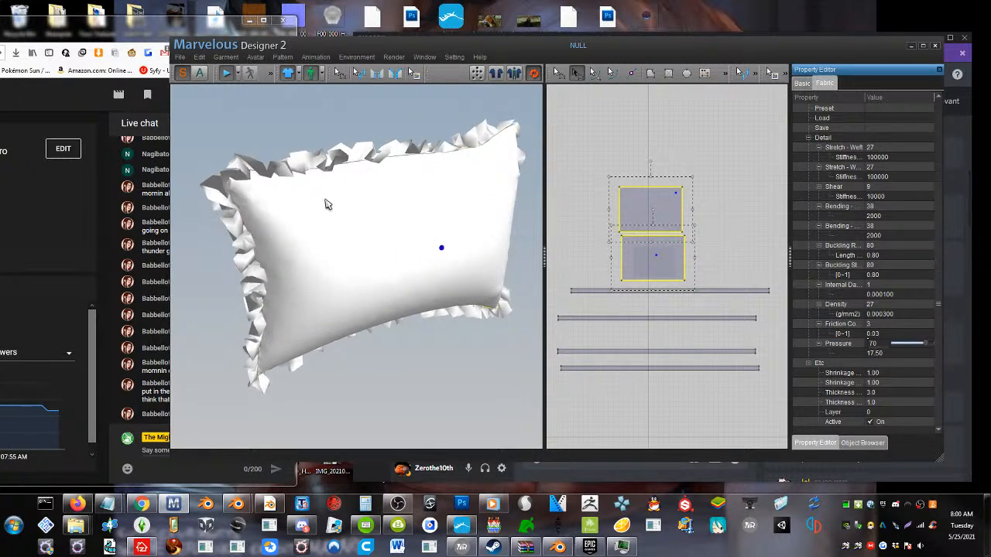
right_click_drag(465, 292, 408, 227)
right_click_drag(333, 273, 339, 275)
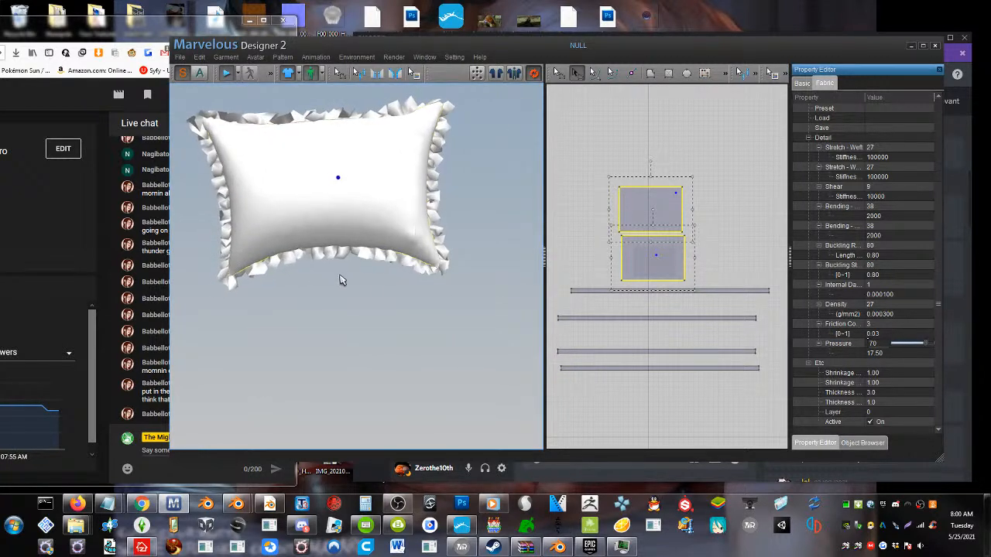
left_click(349, 256)
left_click(230, 72)
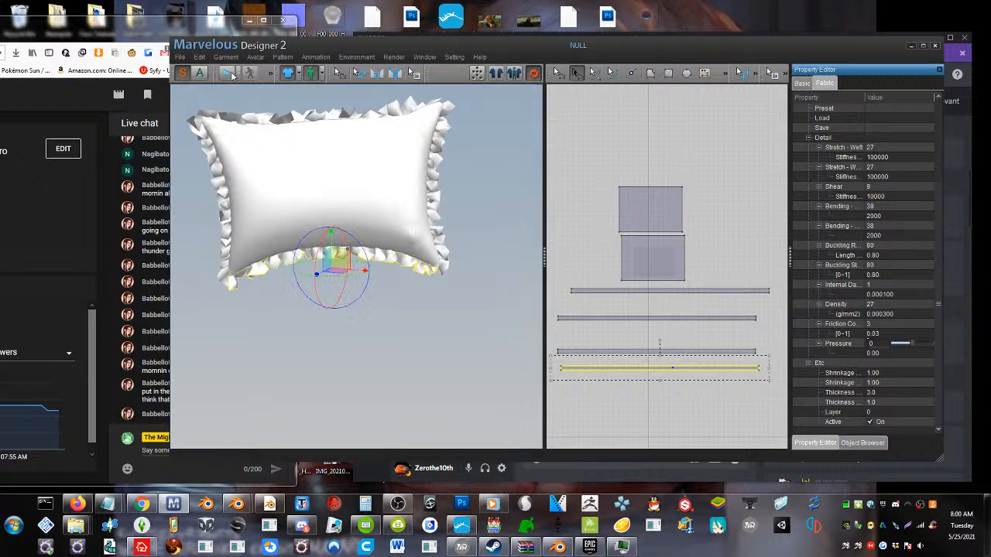
Select the four long ruffle strips in the pattern view and set their Particle Distance to 5
scroll(672, 267, "up", 1)
scroll(671, 268, "down", 2)
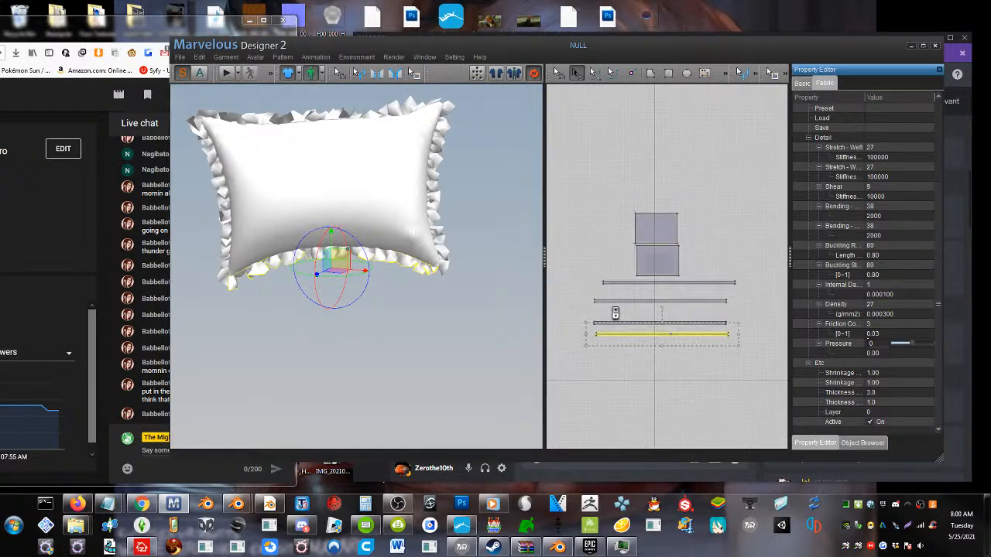
left_click(764, 368)
left_click_drag(577, 280, 580, 283)
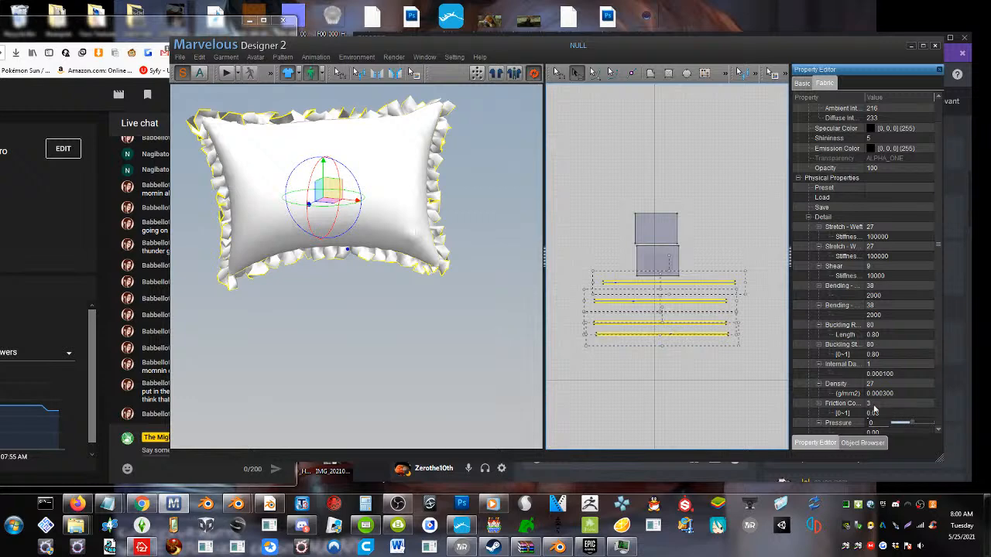
scroll(859, 245, "down", 3)
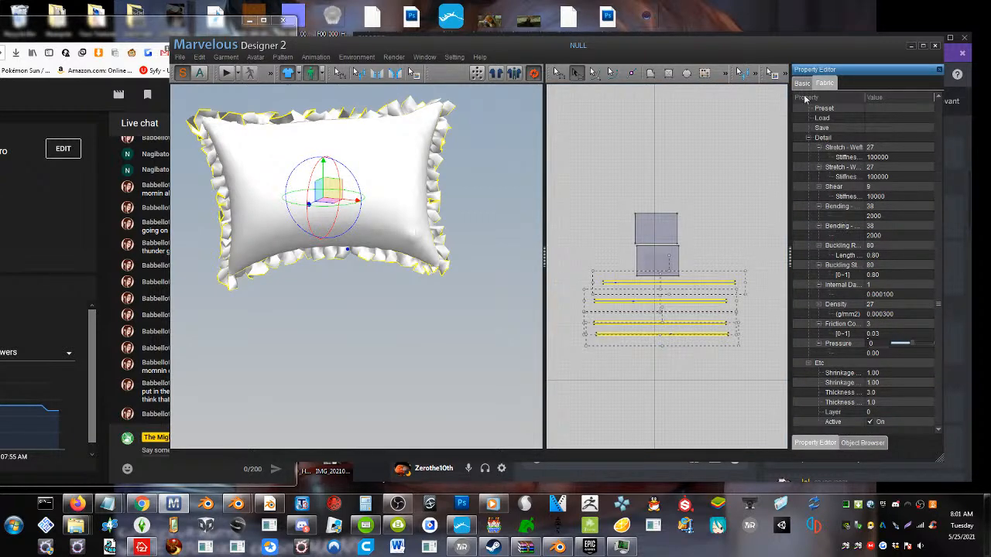
left_click(804, 83)
left_click(875, 227)
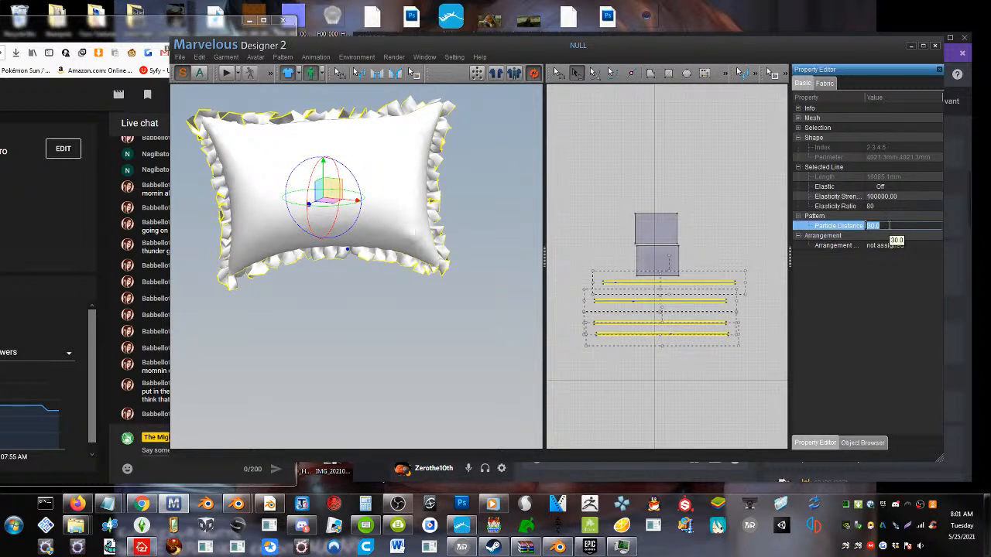
type("5")
key("Return")
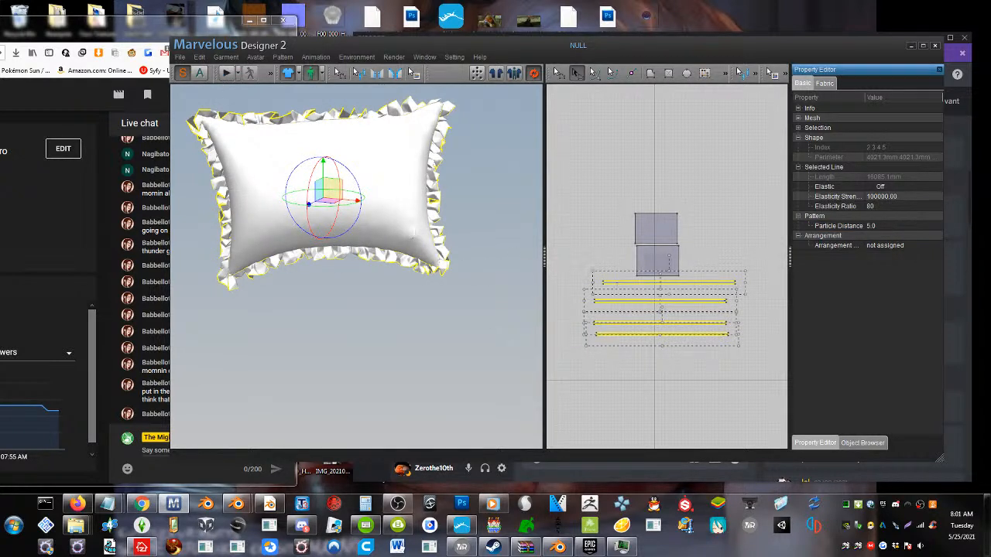
Clear the selection and run the simulation to settle the finer ruffle mesh, stopping it when done
left_click(590, 242)
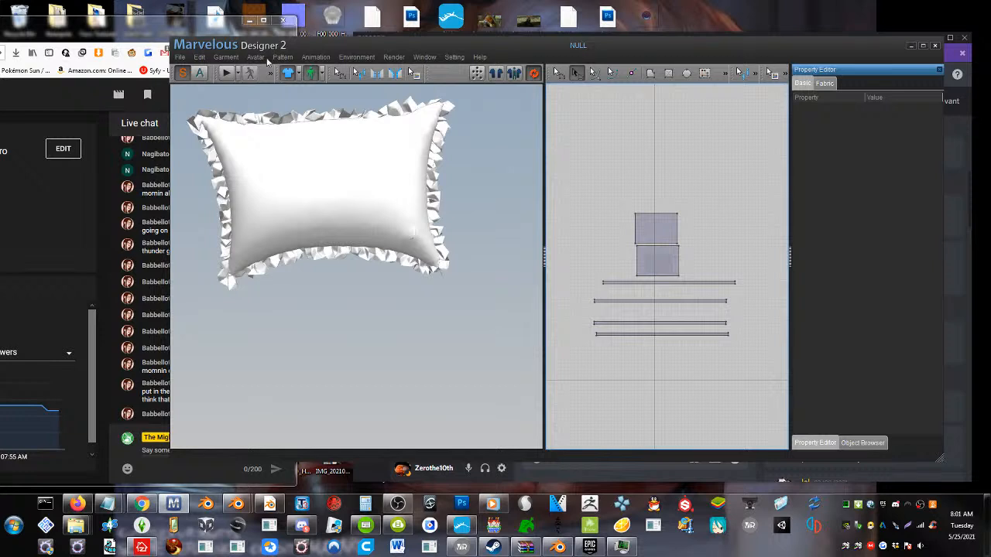
left_click(225, 75)
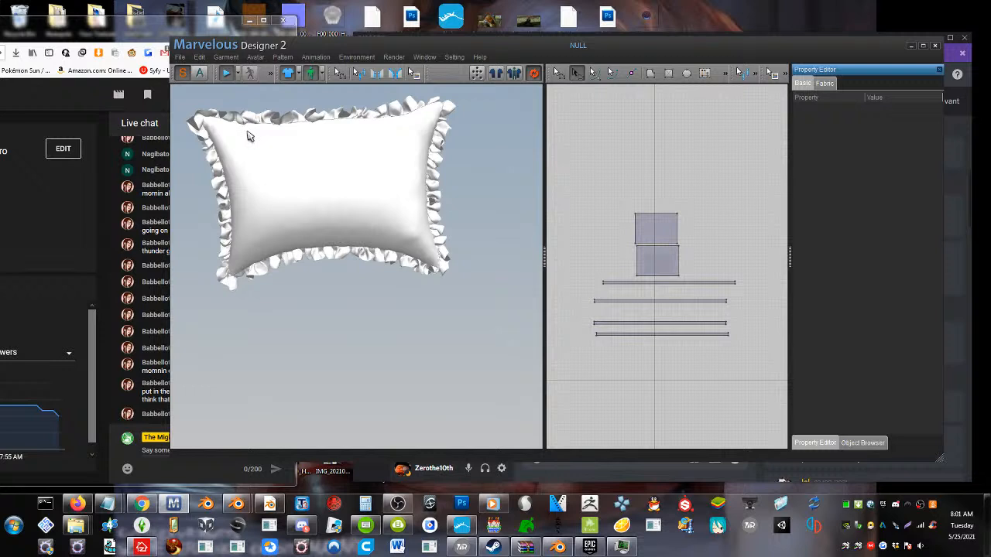
left_click(228, 75)
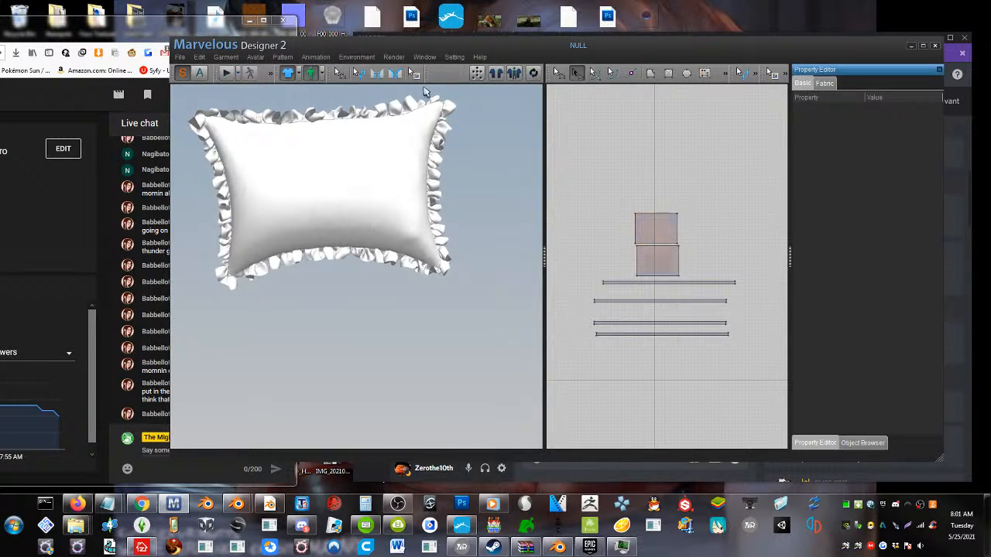
left_click(225, 77)
right_click_drag(295, 234, 279, 249)
Start an OBJ export of the pillow to the Desktop with the file name pillow4.obj
left_click(180, 57)
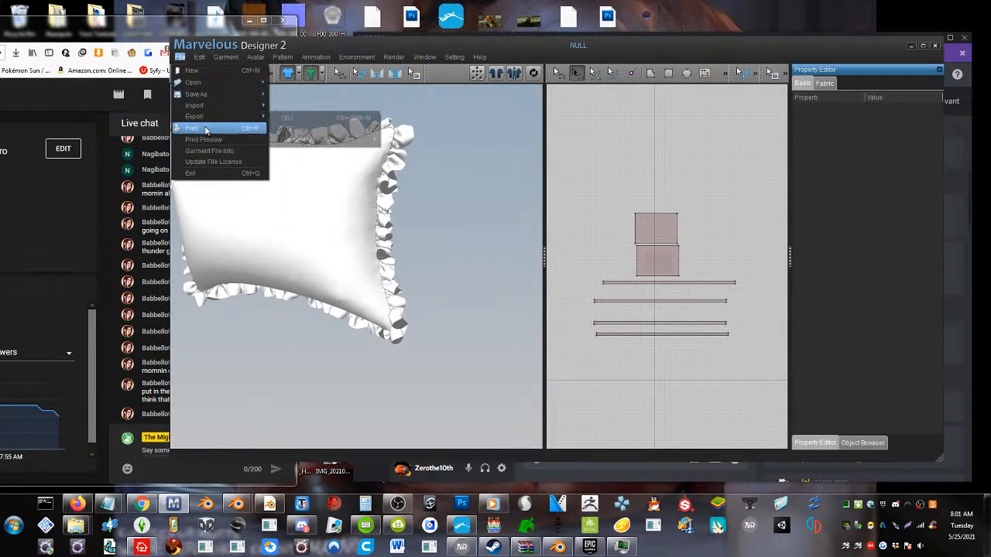
mouse_move(207, 116)
left_click(280, 118)
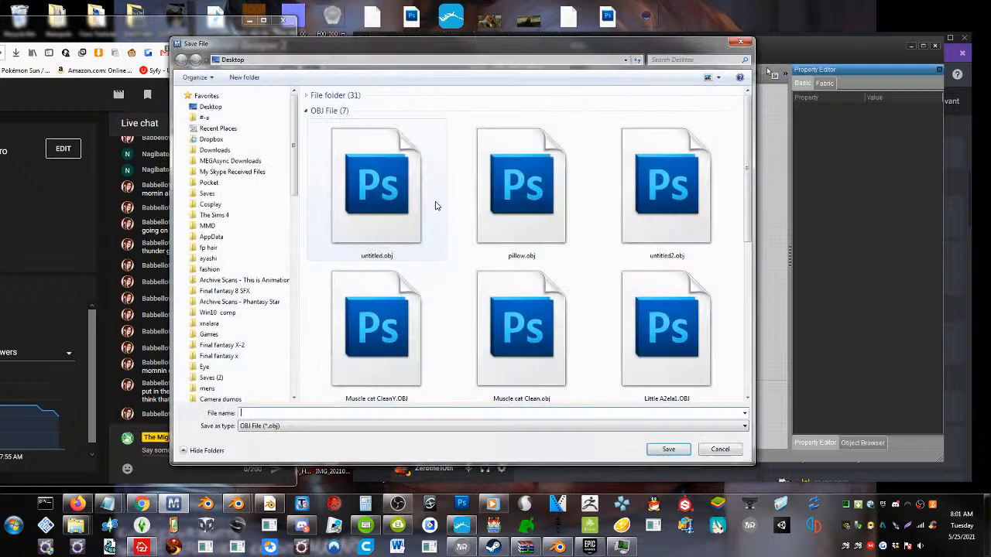
left_click(507, 248)
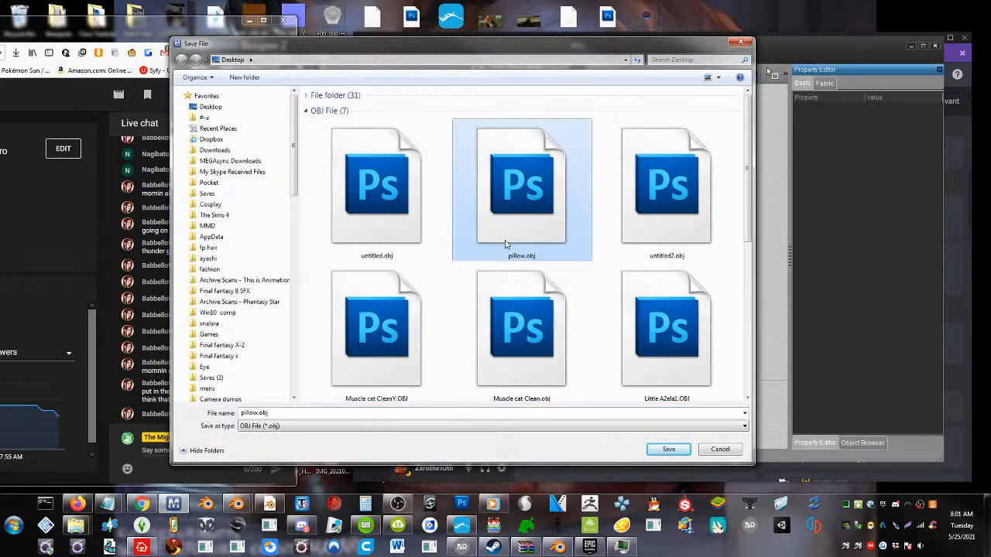
left_click(266, 414)
left_click(259, 413)
type("4")
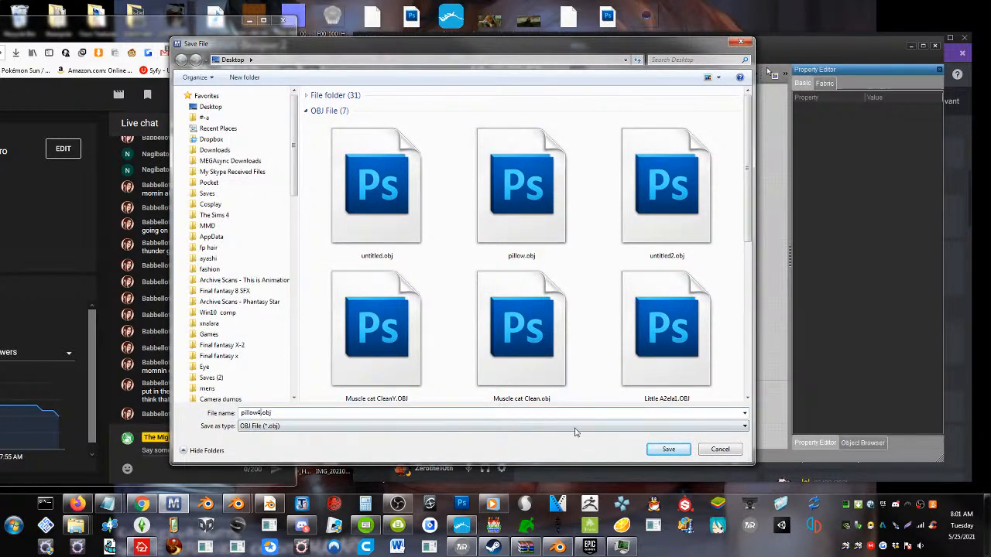
left_click(669, 449)
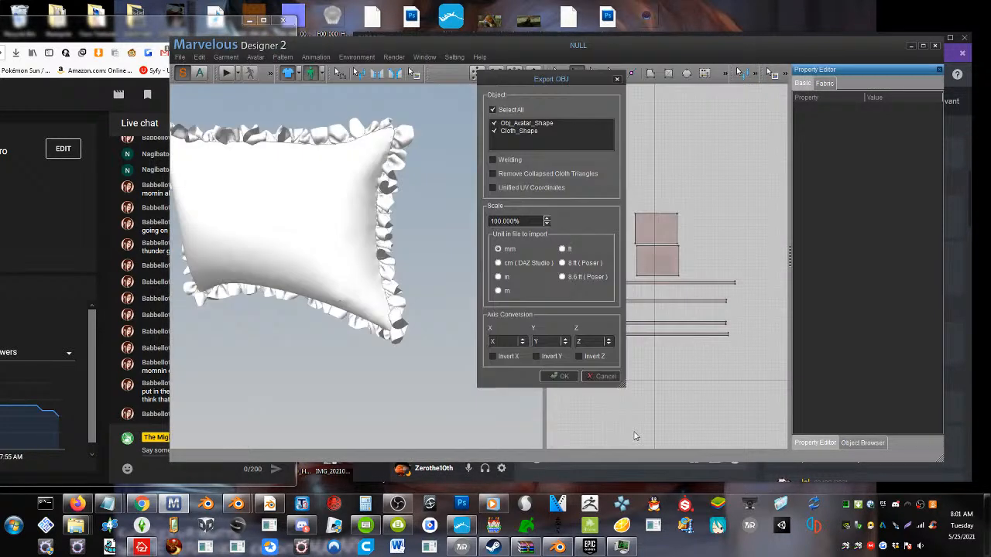
Export only Cloth_Shape in metres, with Unified UV Coordinates and Remove Collapsed Cloth Triangles enabled
left_click(510, 293)
left_click(496, 188)
left_click(495, 175)
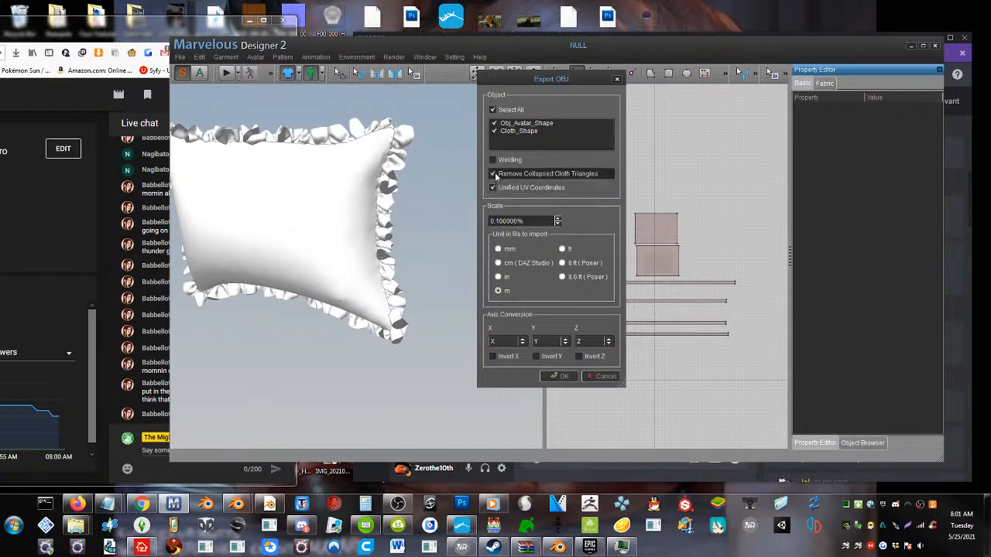
left_click(495, 124)
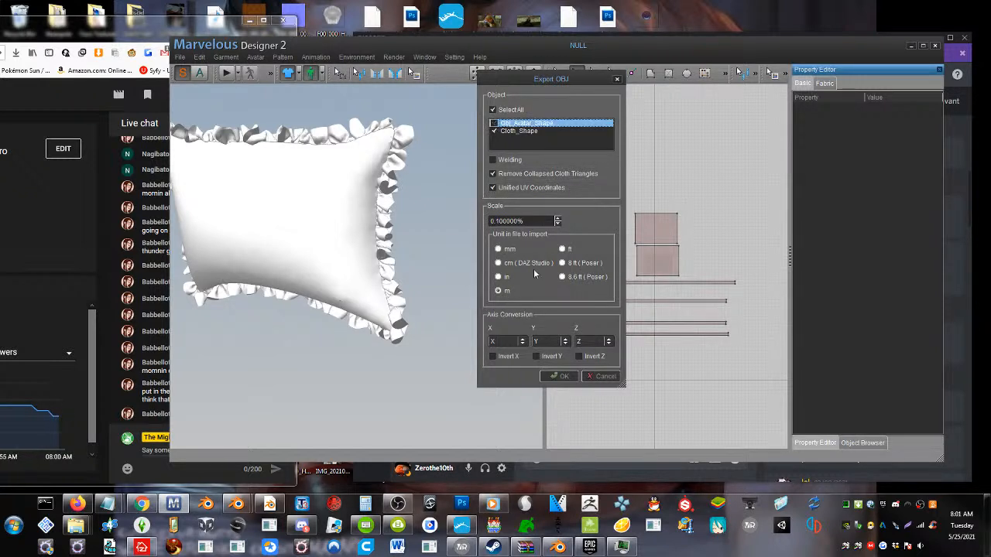
left_click(565, 376)
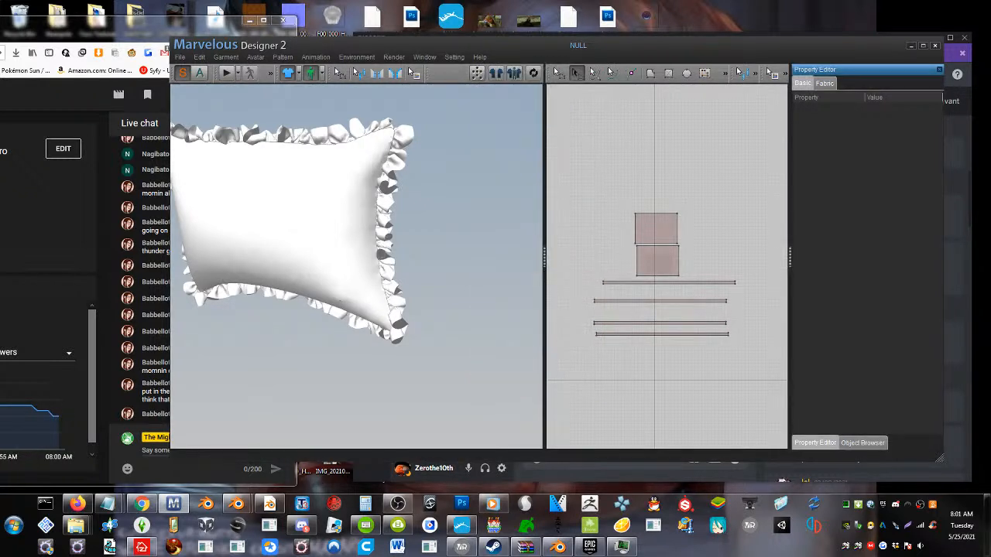
Switch to the empty-project Blender window and delete the existing rounded cube from the scene
left_click(912, 46)
mouse_move(241, 508)
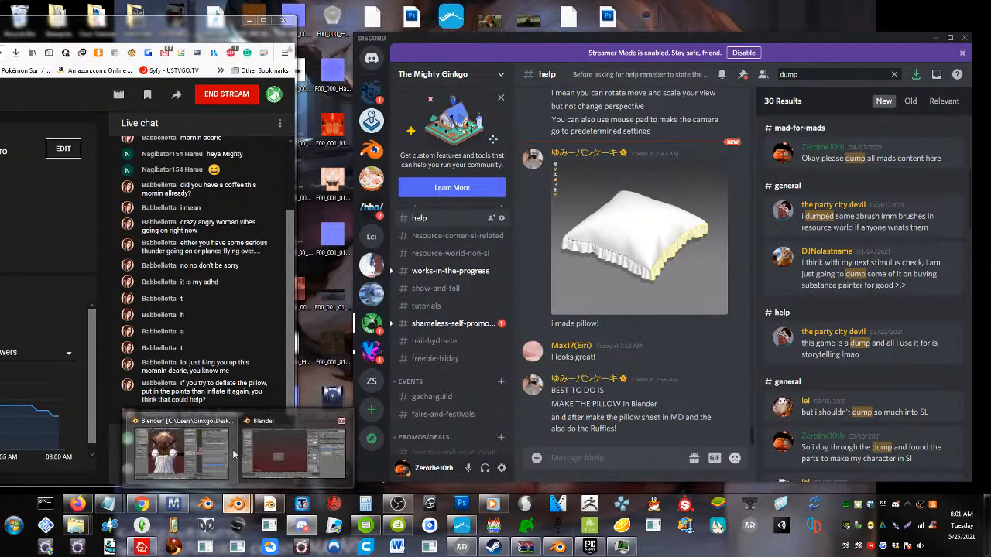
left_click(283, 453)
left_click_drag(295, 4, 595, 19)
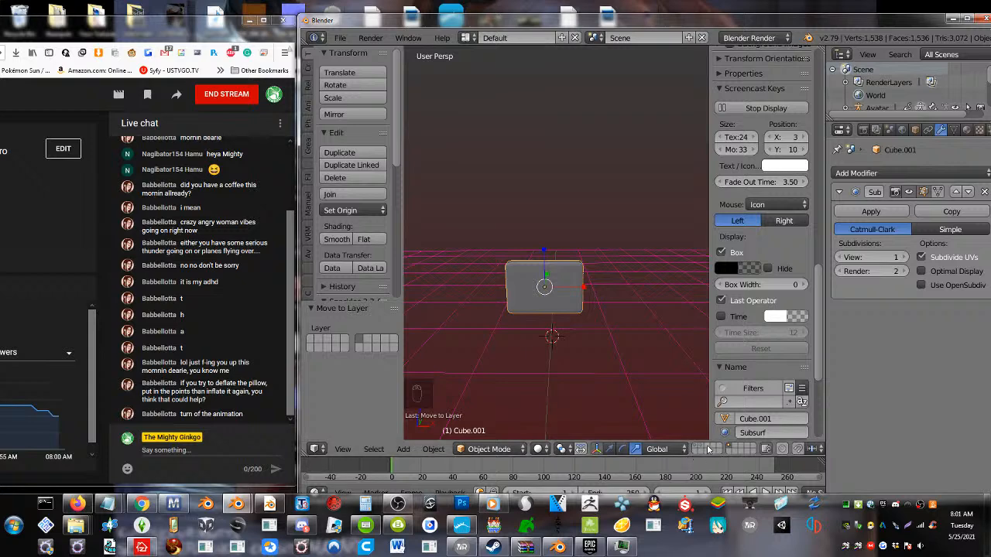
key("Delete")
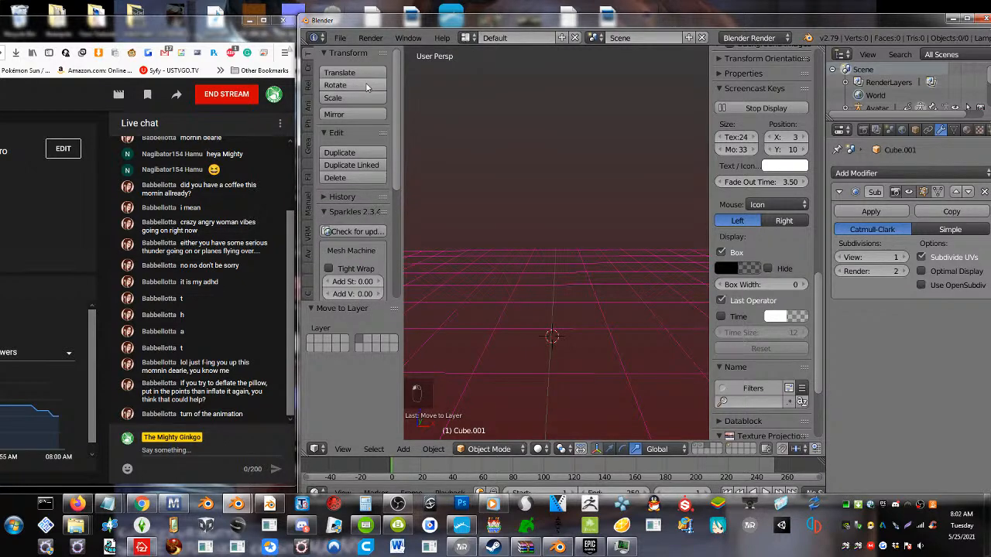
Import pillow4.obj from the Desktop as a Wavefront file and select the imported ruffled pillow
left_click(340, 38)
mouse_move(393, 298)
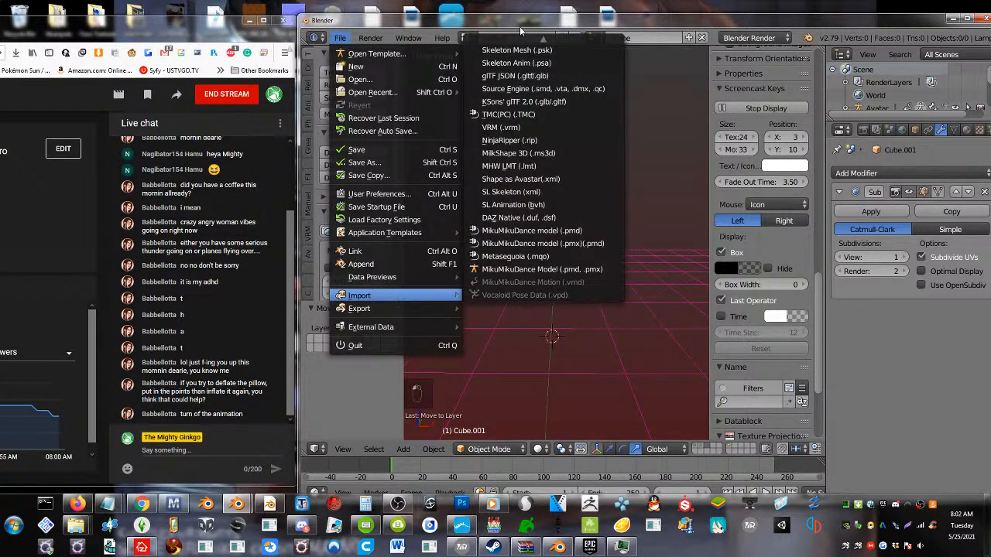
mouse_move(519, 26)
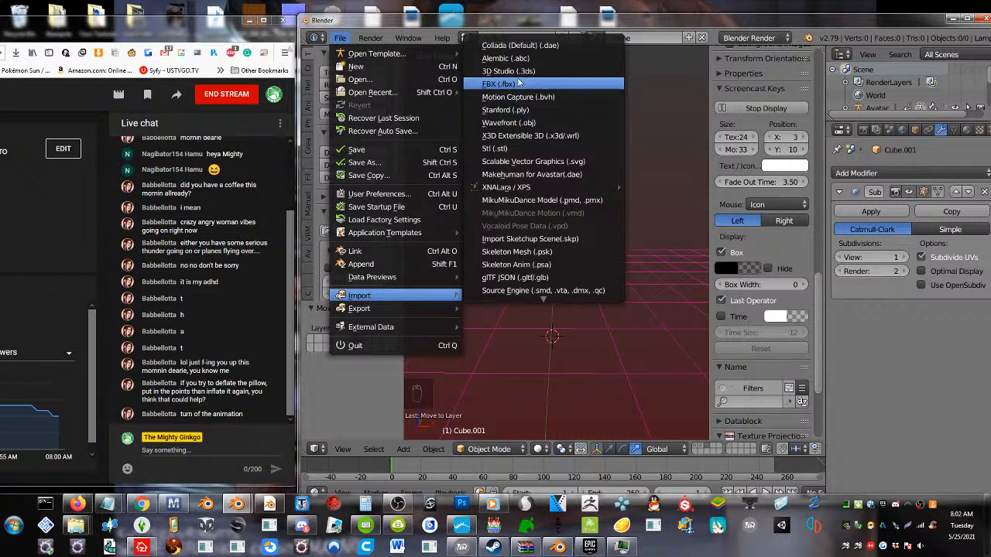
left_click(511, 122)
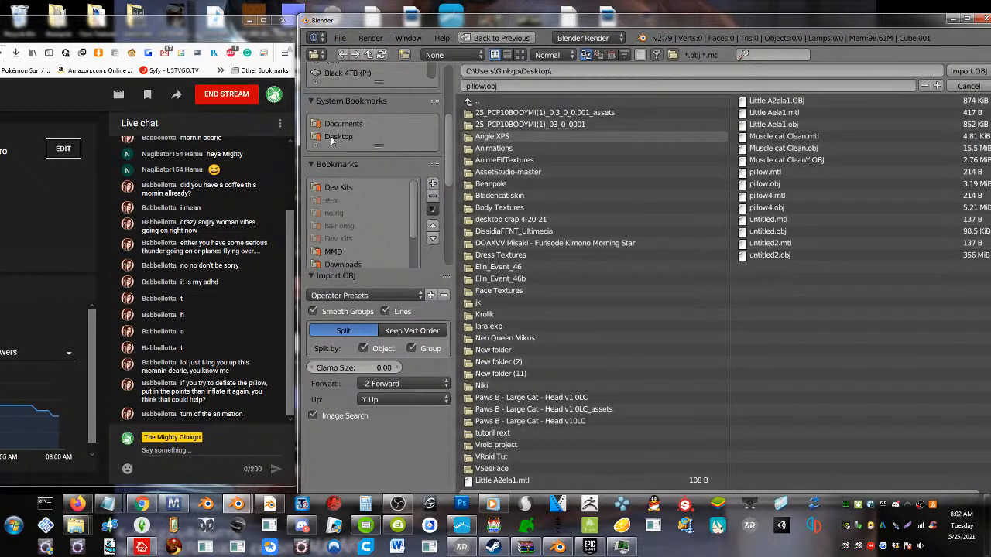
left_click(772, 209)
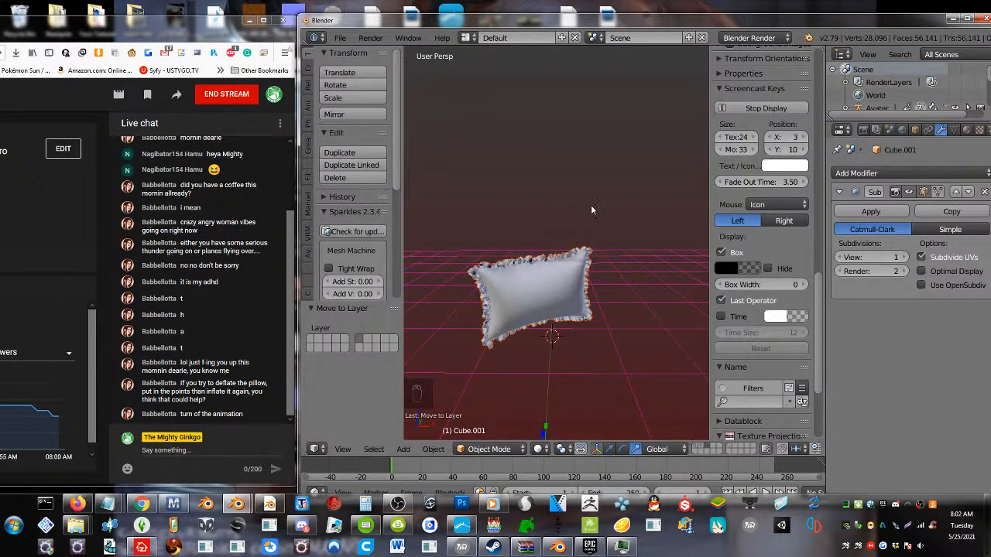
scroll(517, 295, "up", 4)
scroll(513, 304, "down", 3)
right_click(500, 304)
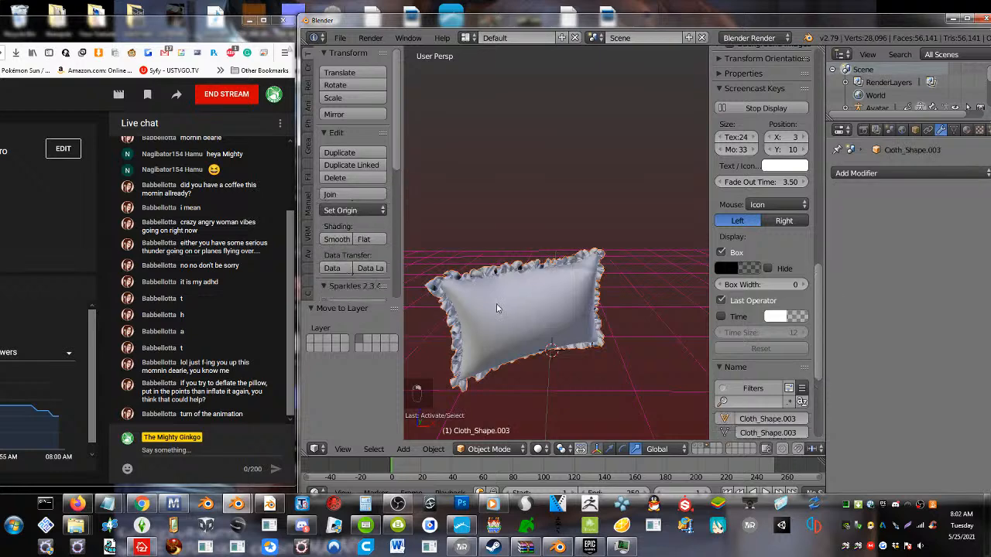
left_click(338, 39)
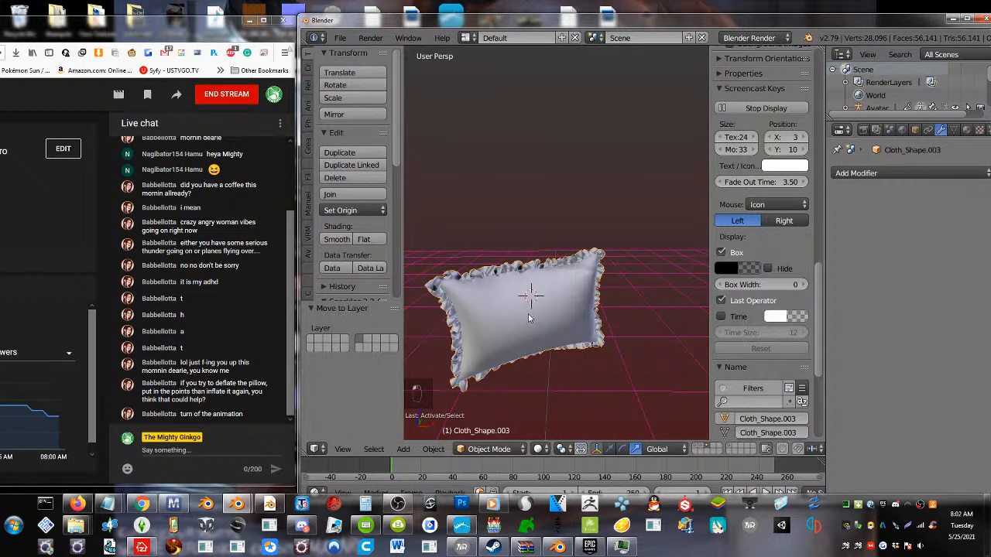
Set the pillow's origin to its geometry and trackball-rotate it about -25.8° on both angles so its front faces the view
key("r")
key("ctrl+alt+shift+c")
left_click(527, 319)
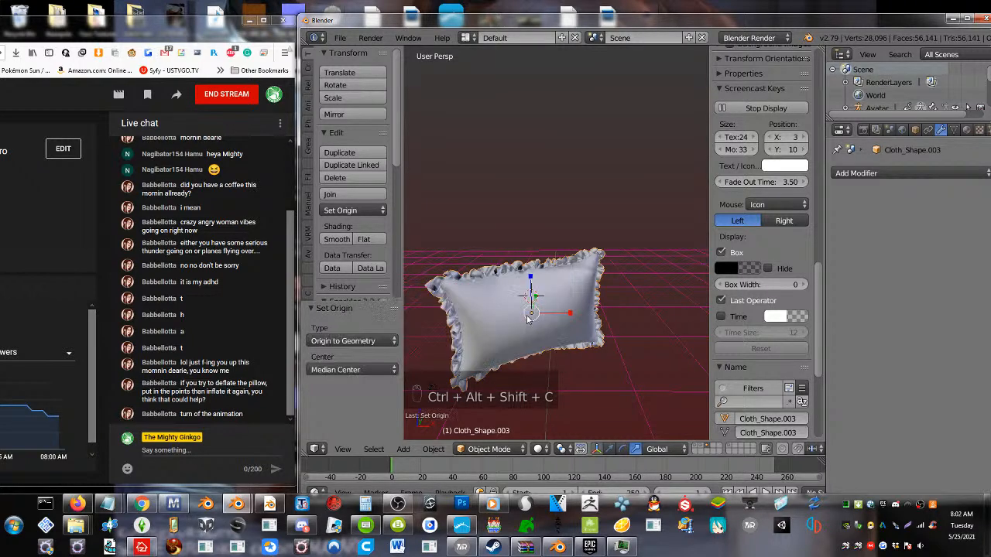
key("r")
key("r")
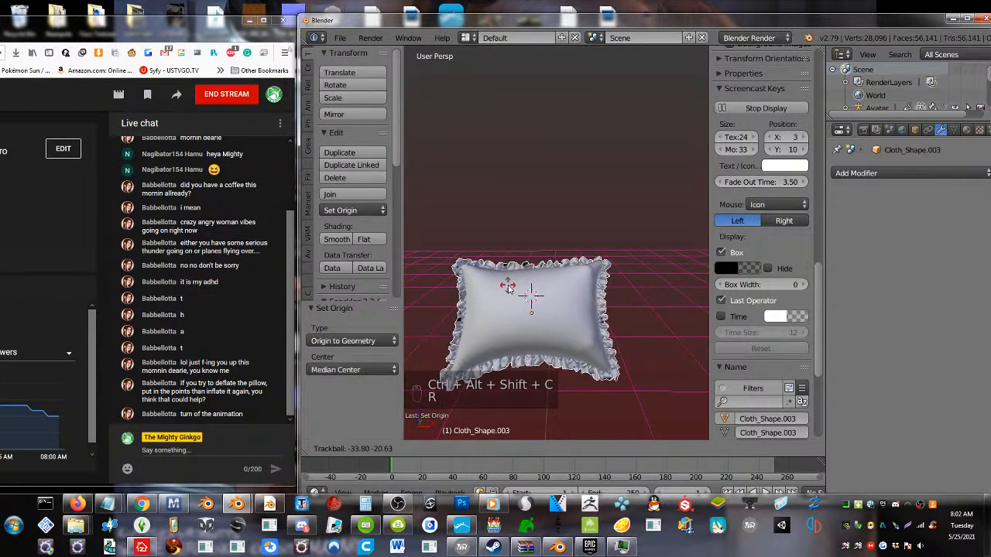
left_click(520, 294)
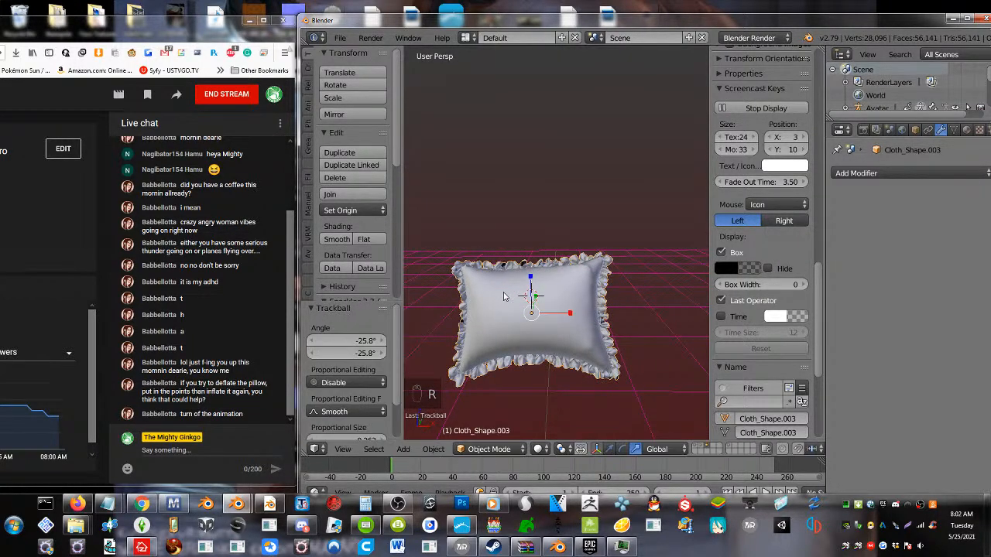
Reduce the pillow mesh with a Decimate modifier in Collapse mode at a ratio of about 0.2573 and apply it
left_click(879, 173)
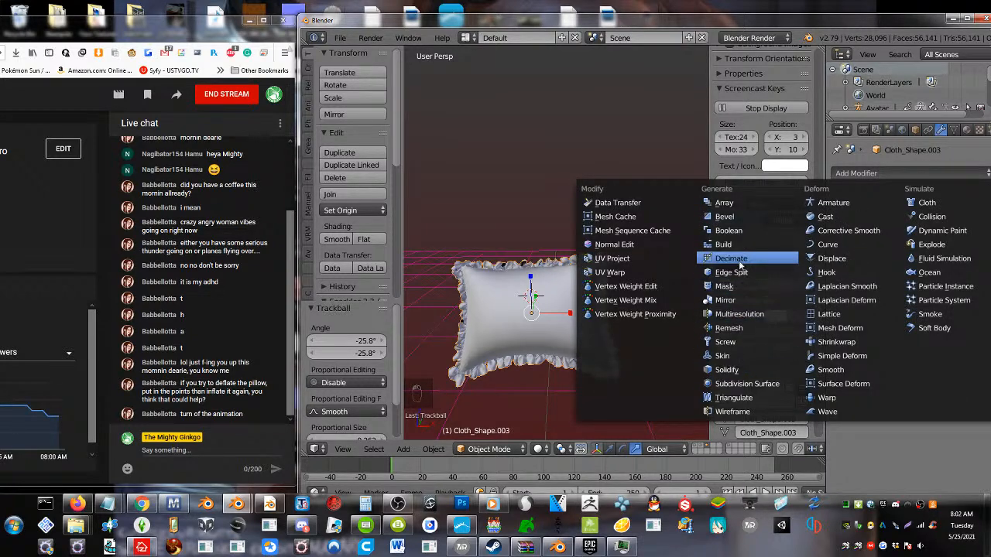
left_click(731, 259)
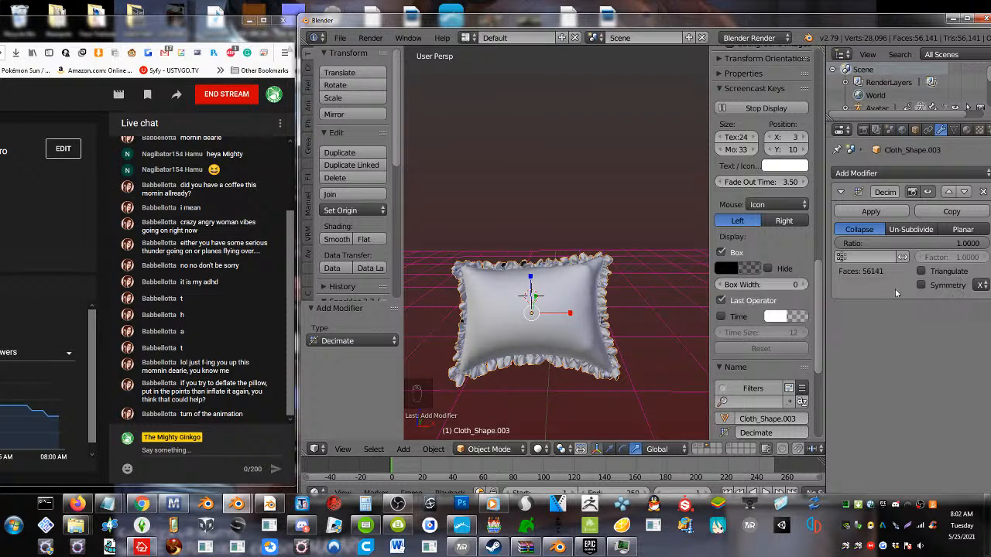
left_click_drag(947, 243, 878, 242)
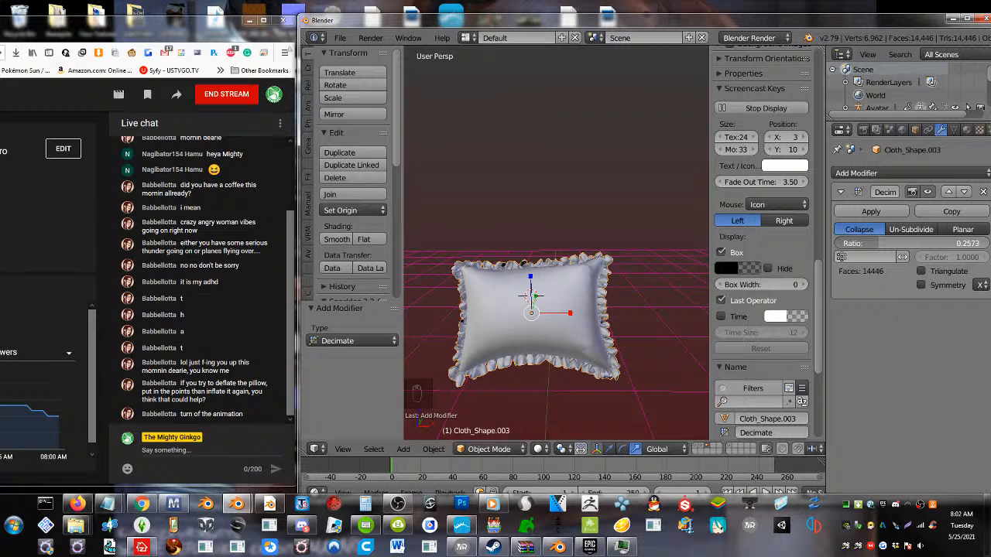
left_click(875, 212)
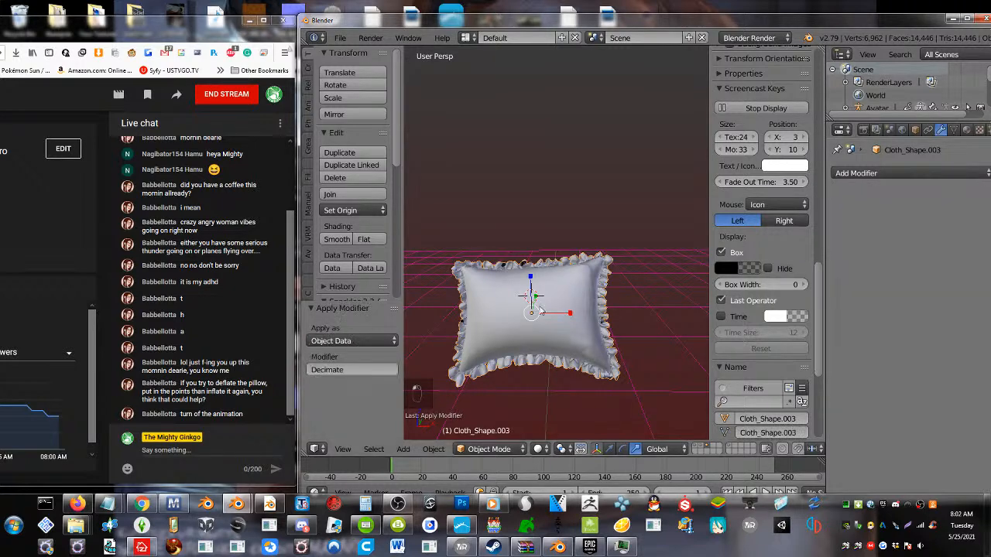
Move the pillow slightly upward, by about 0.004 in X, 0.011 in Y and 0.056 in Z
scroll(491, 316, "up", 2)
middle_click_drag(496, 323, 503, 305, "shift")
right_click_drag(503, 305, 506, 289)
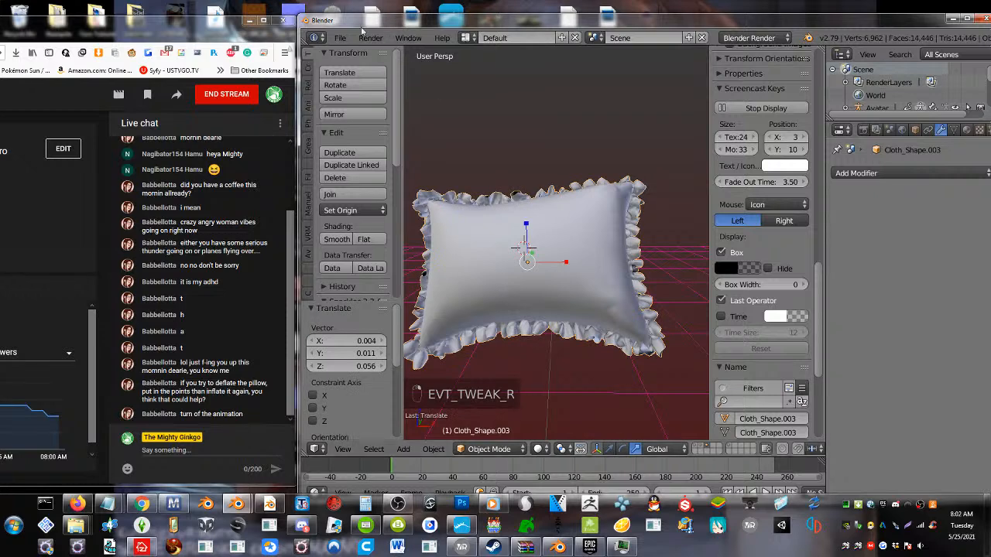
Export the selected pillow as a Wavefront OBJ to the Desktop with the file name untitled3.obj
left_click(340, 37)
mouse_move(386, 308)
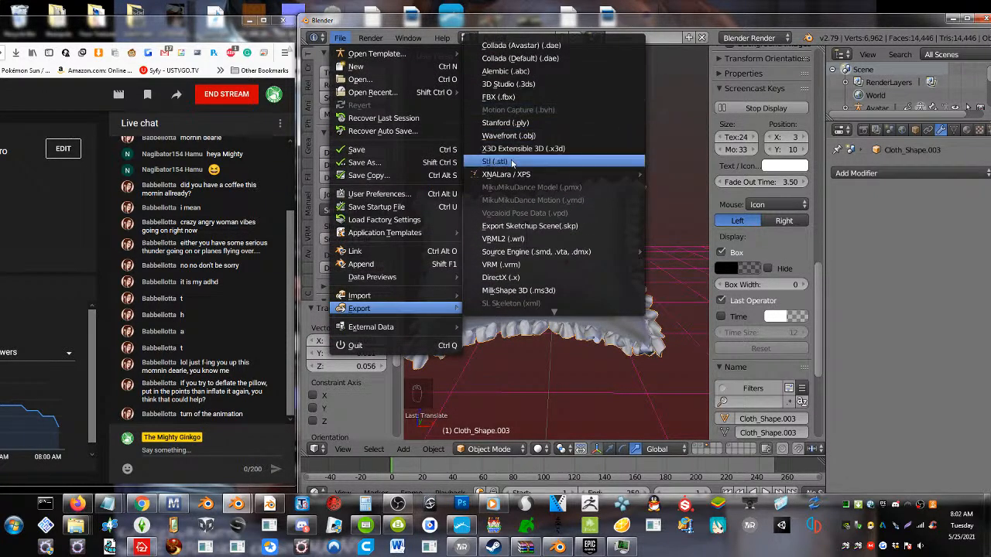
left_click(511, 136)
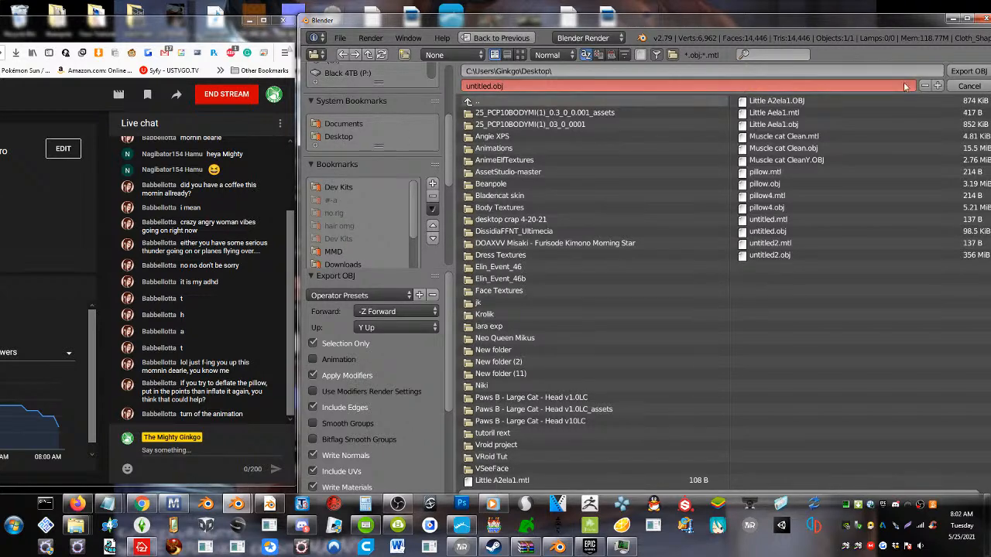
left_click(938, 86)
left_click(937, 86)
left_click(937, 86)
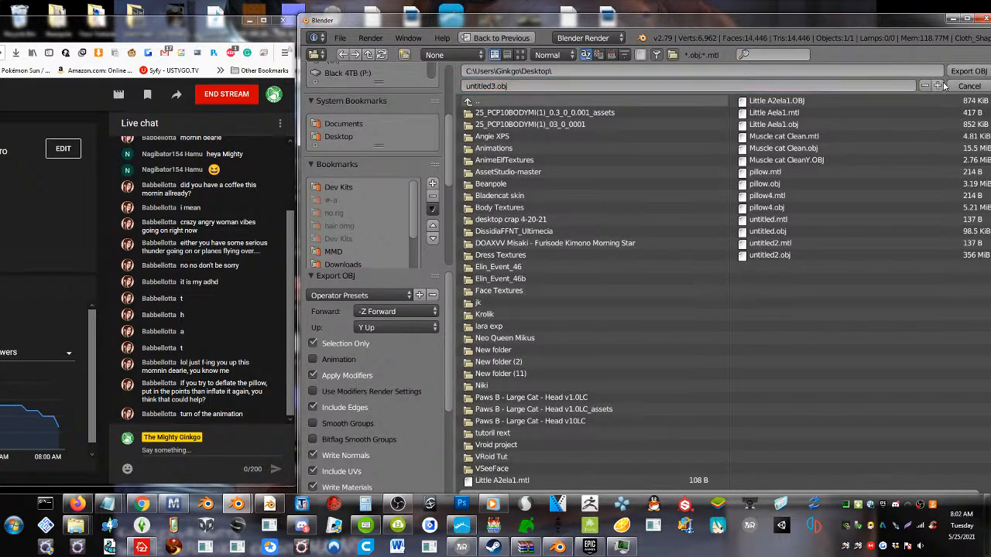
left_click(960, 71)
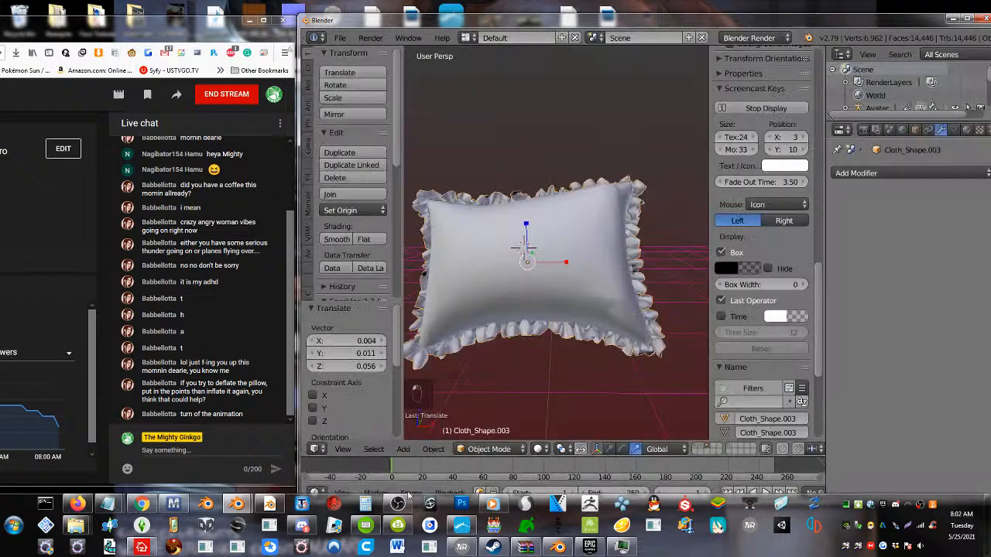
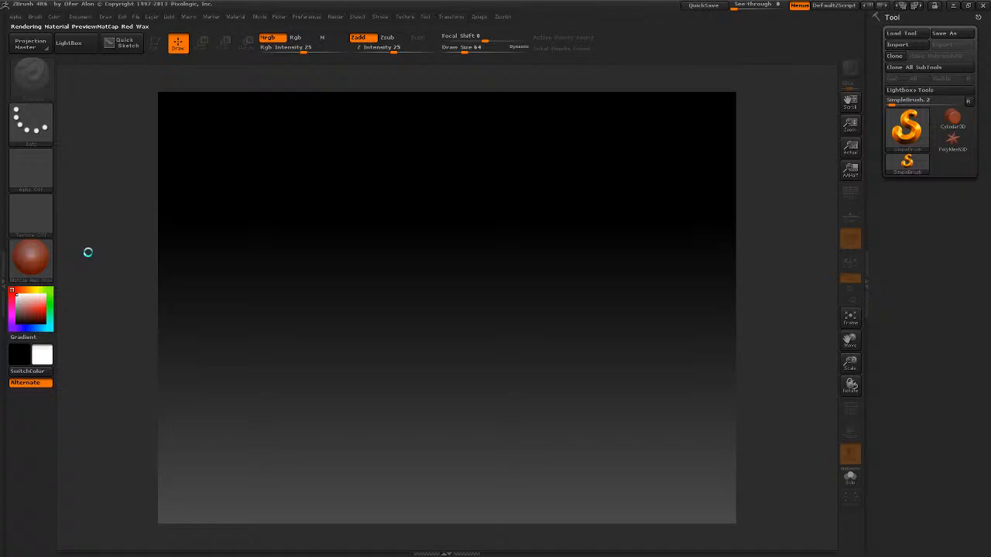
Hide the LightBox browser so the document canvas is clear
key("comma")
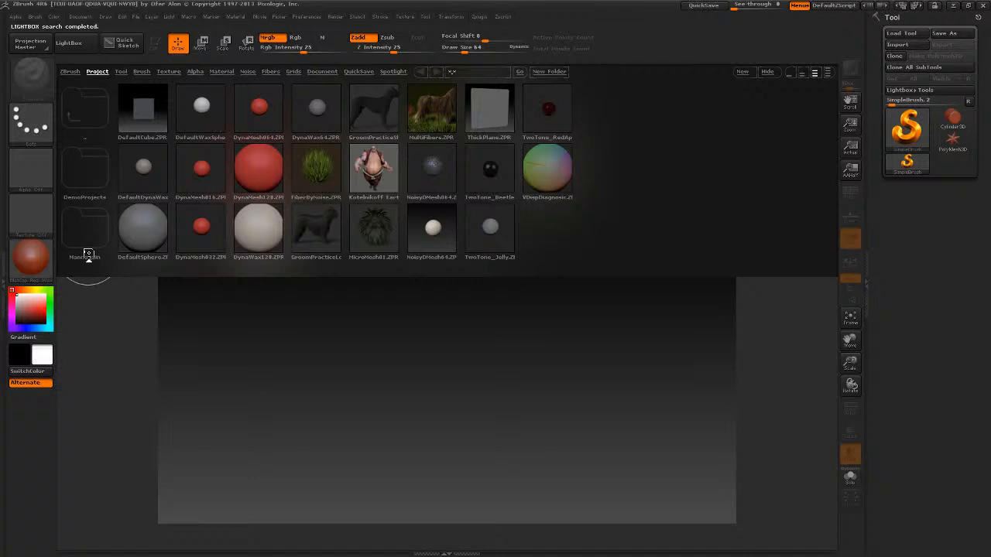
left_click(623, 369)
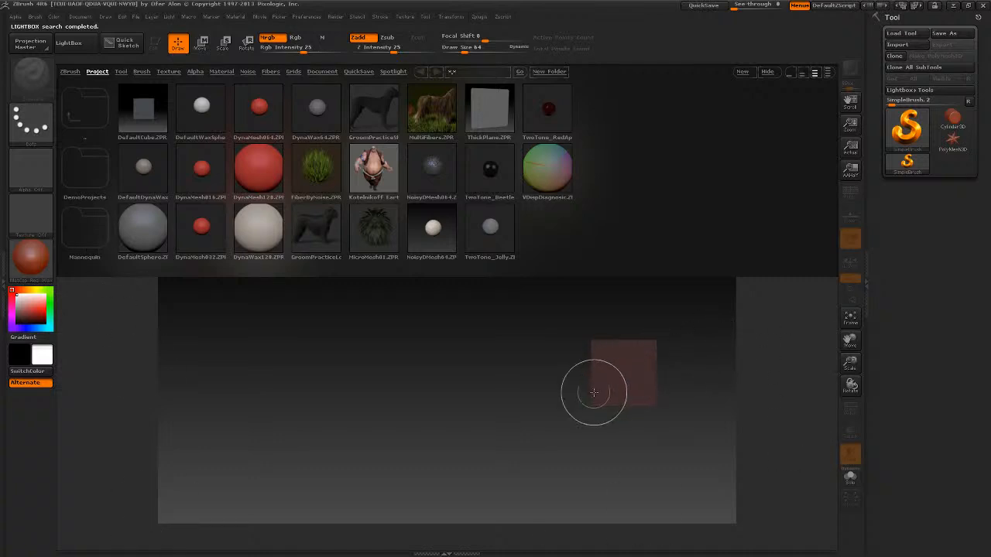
left_click(763, 71)
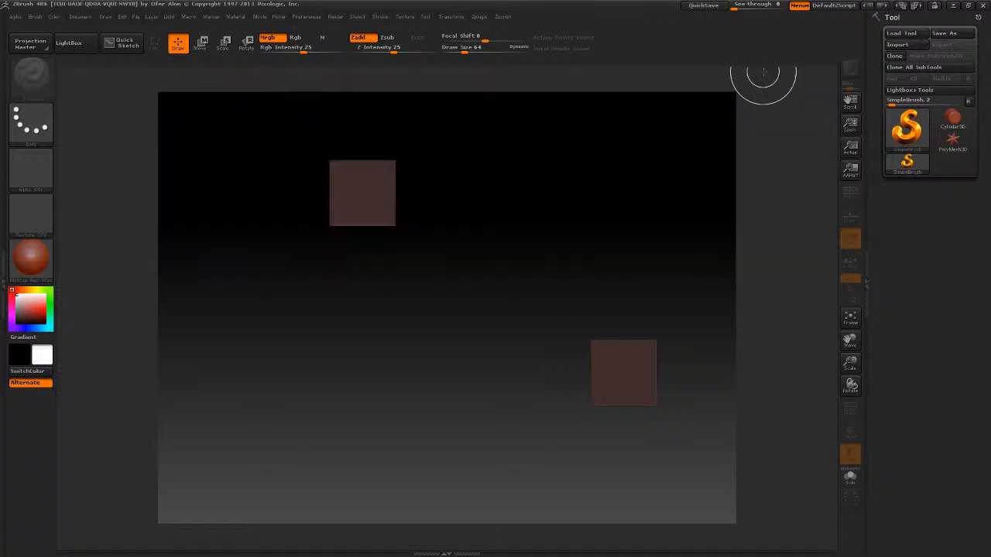
Import untitled3.obj from the Desktop and draw the pillow near the centre of the canvas
left_click(901, 45)
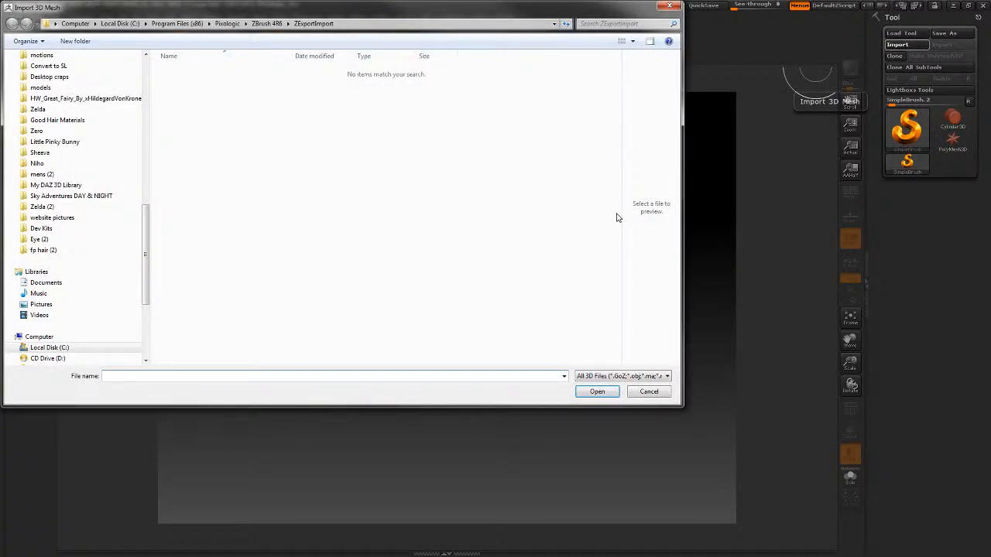
left_click_drag(145, 208, 133, 57)
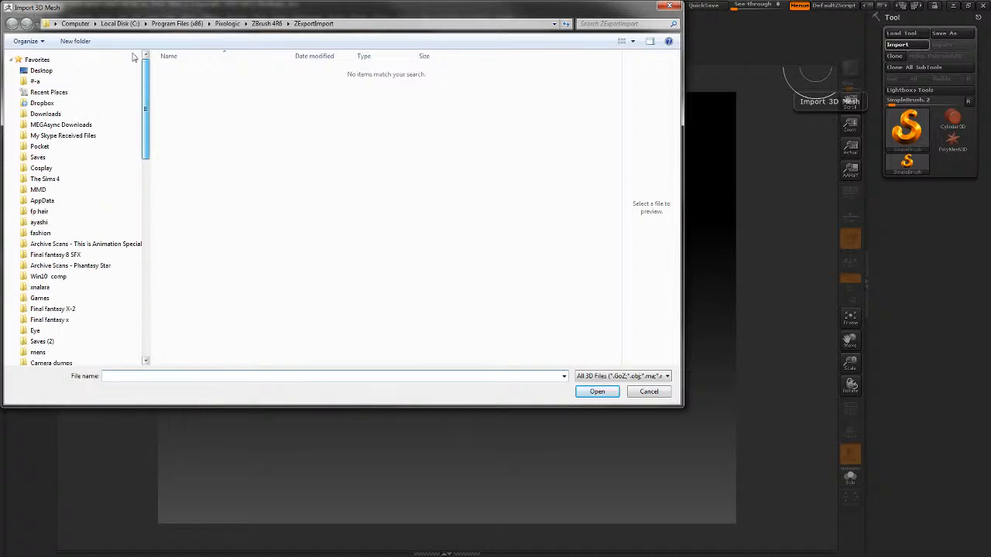
left_click(41, 70)
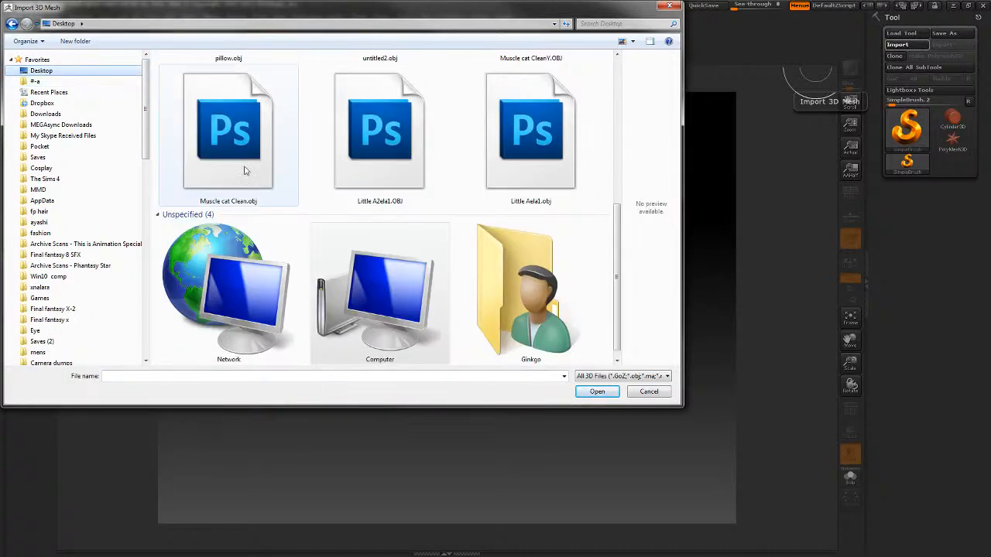
left_click(245, 170)
scroll(271, 183, "up", 5)
left_click(250, 195)
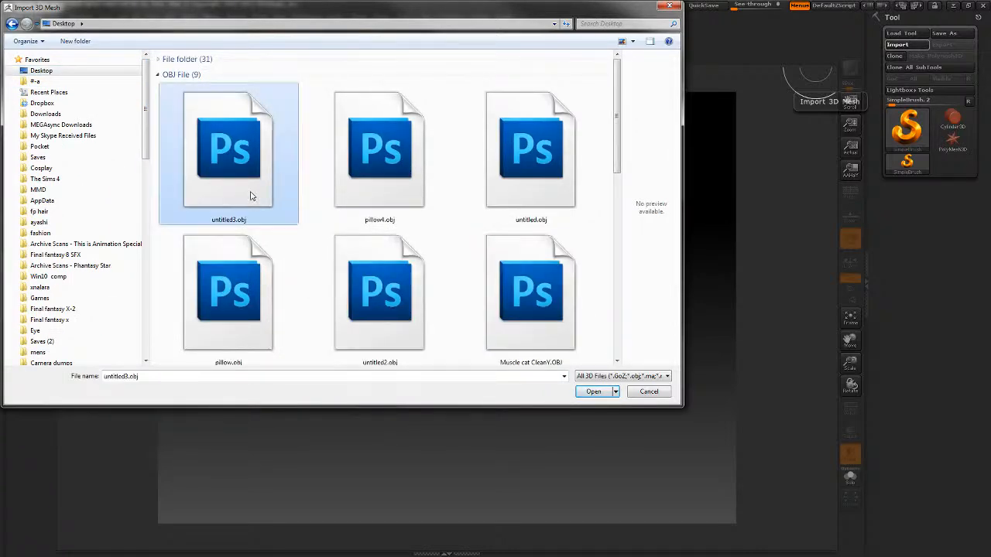
double_click(248, 190)
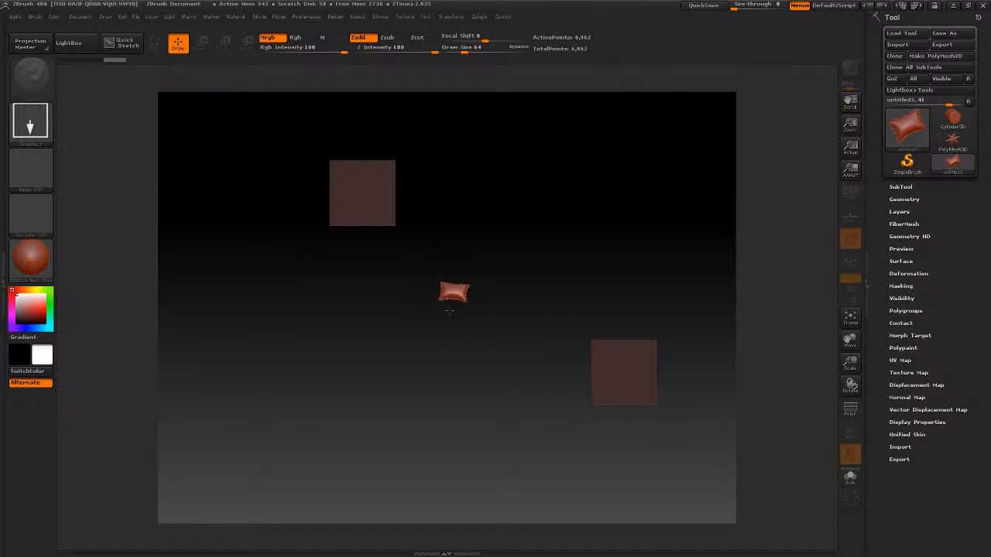
left_click_drag(449, 309, 441, 380)
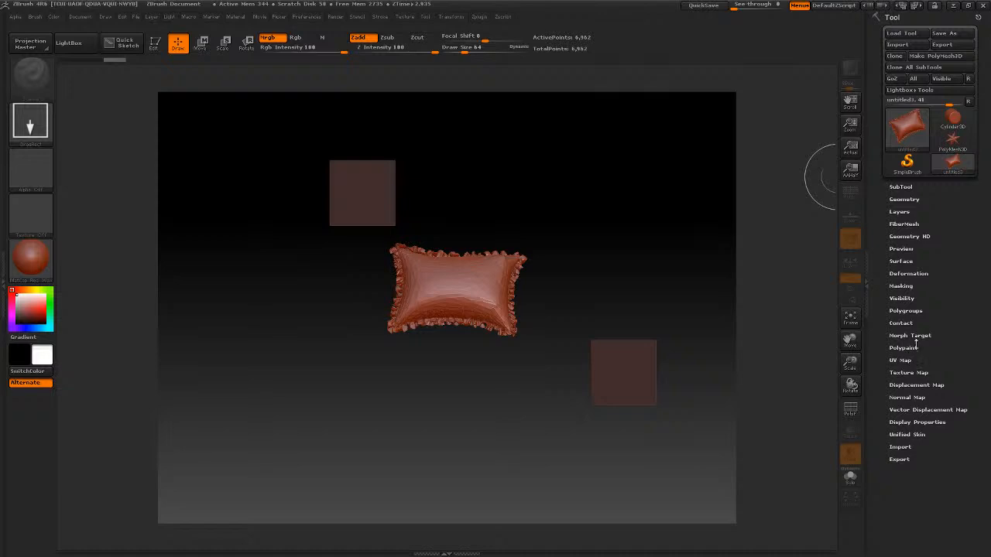
Assign polygroups to the pillow with Auto Groups and remesh it with ZRemesher with FreezeGroups on
left_click(916, 310)
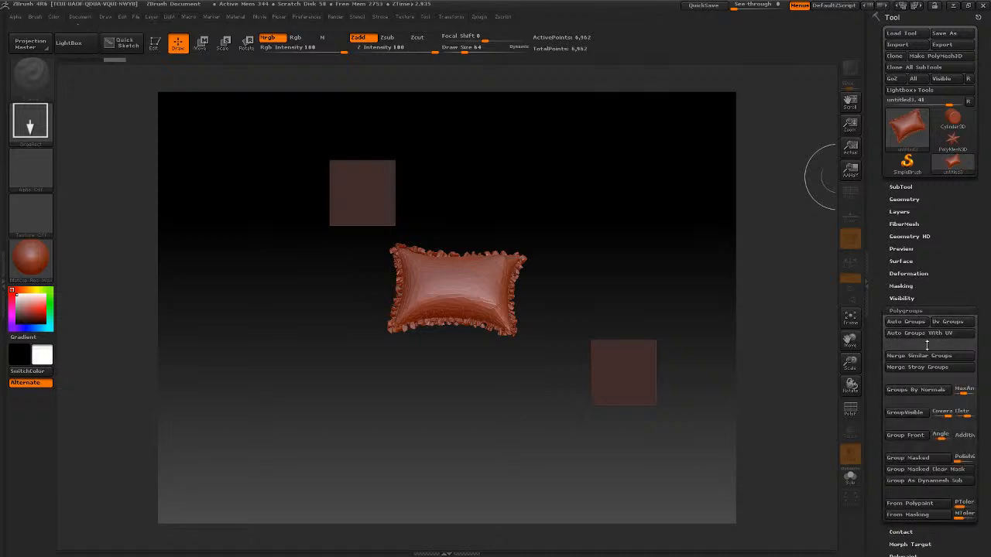
left_click(914, 326)
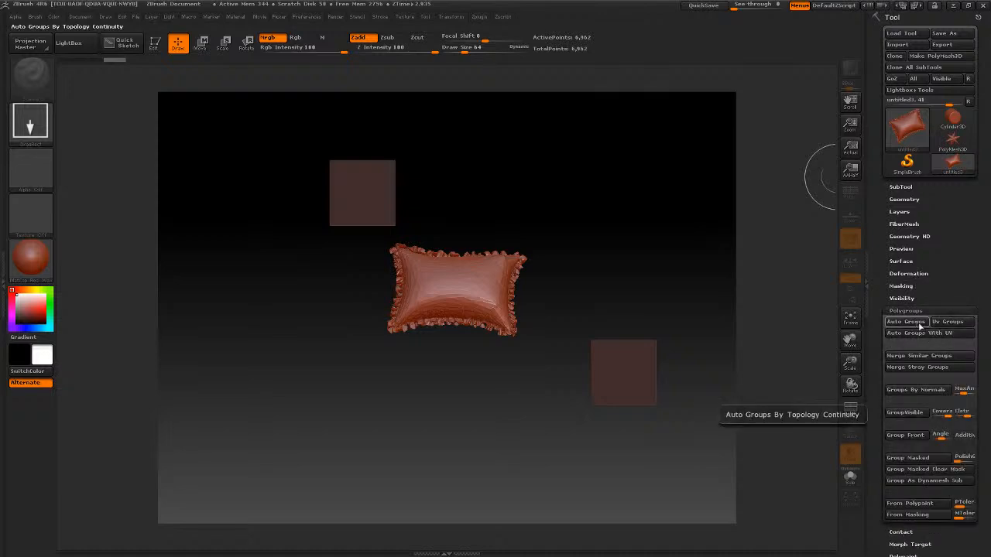
left_click(914, 201)
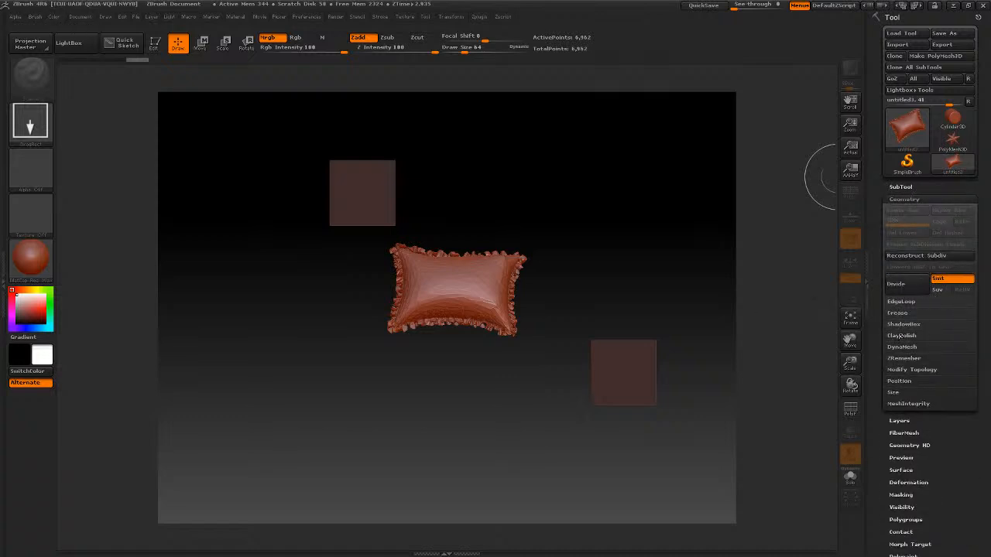
left_click(903, 359)
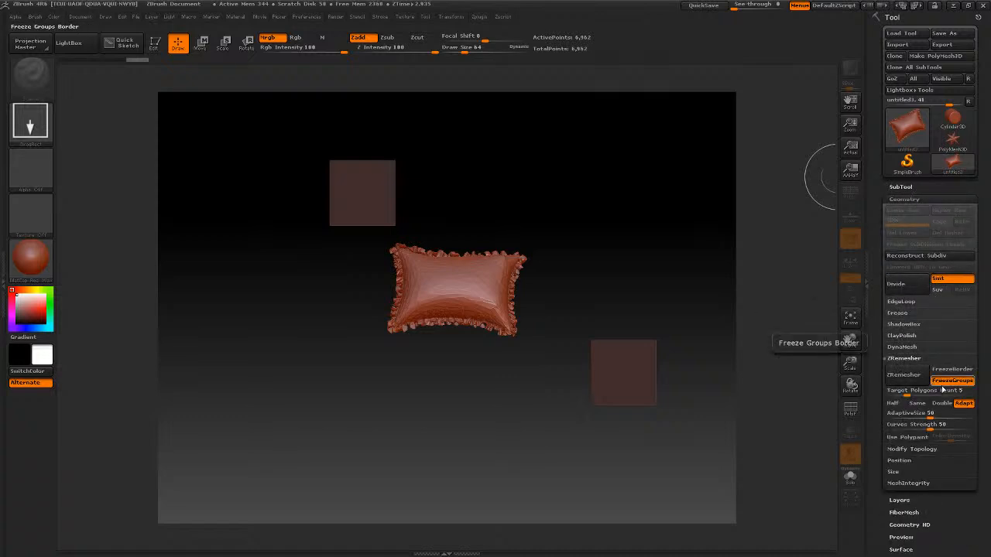
left_click(910, 381)
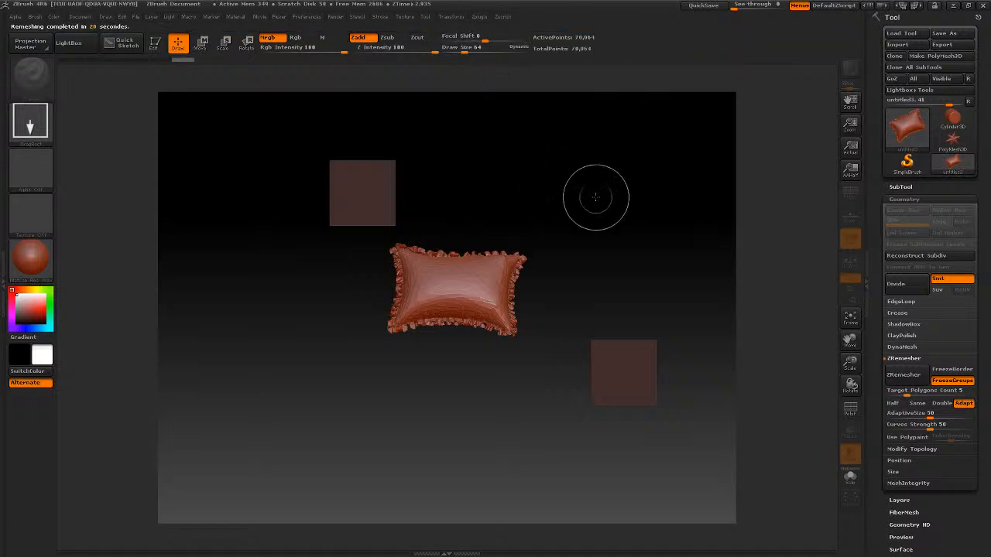
Draw a copy of the remeshed pillow beside the first and unwrap it in UV Master with Symmetry off and Polygroups on
left_click_drag(609, 208, 614, 298)
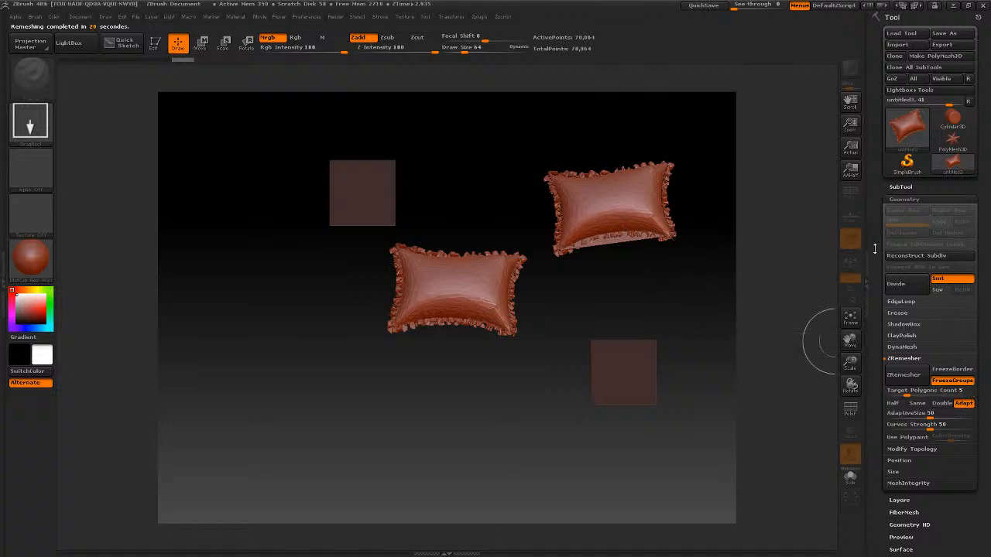
left_click(478, 17)
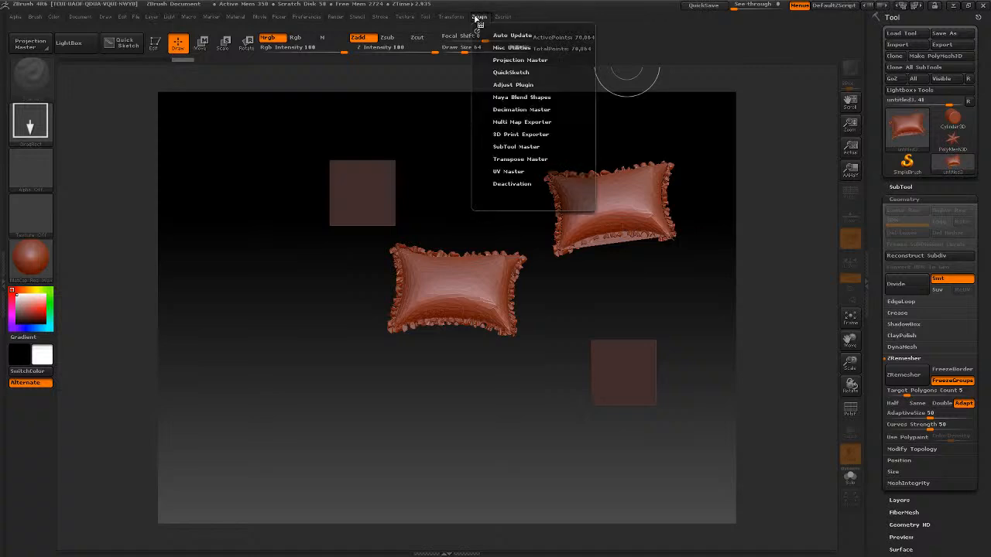
left_click(516, 171)
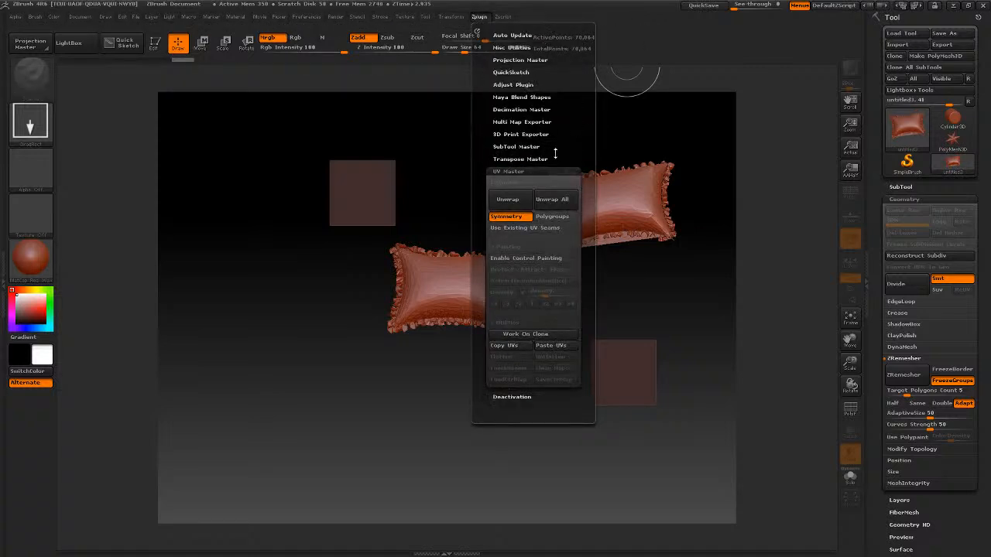
left_click(506, 216)
left_click(552, 216)
left_click(507, 199)
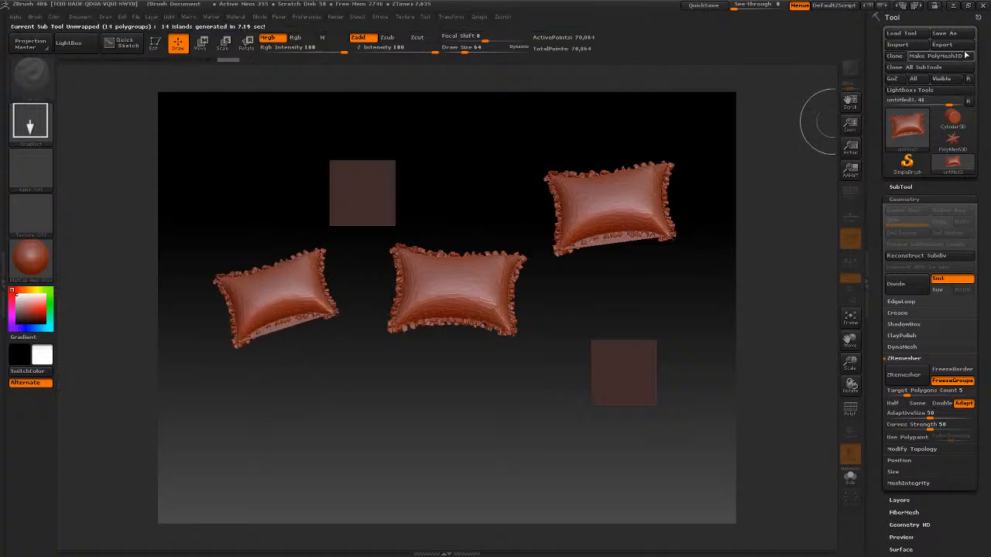
Export the unwrapped pillow to the Desktop in OBJ format under the file name pi.llow.OBJ
left_click(941, 44)
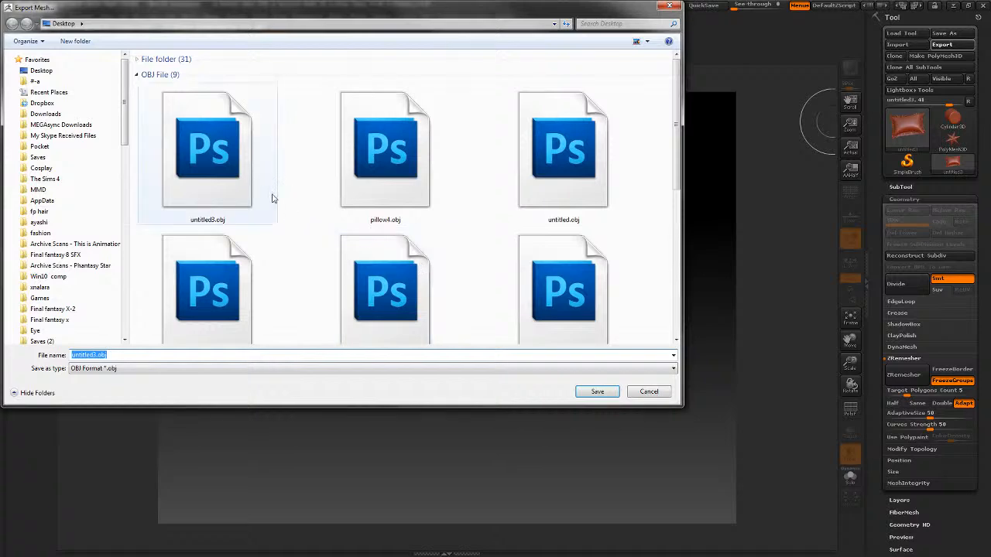
type("pillow")
key("Return")
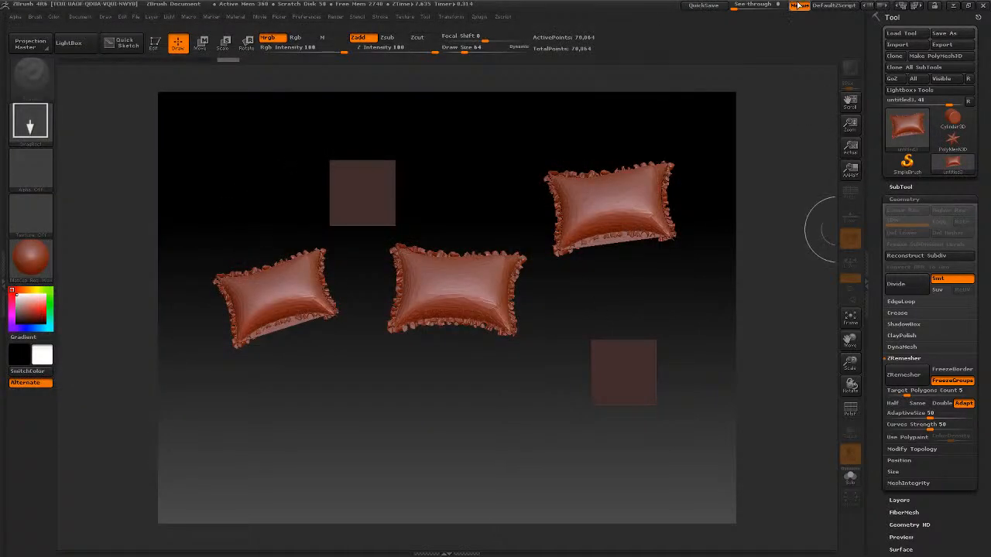
Switch to Blender and delete the old pillow object from the scene
left_click(953, 5)
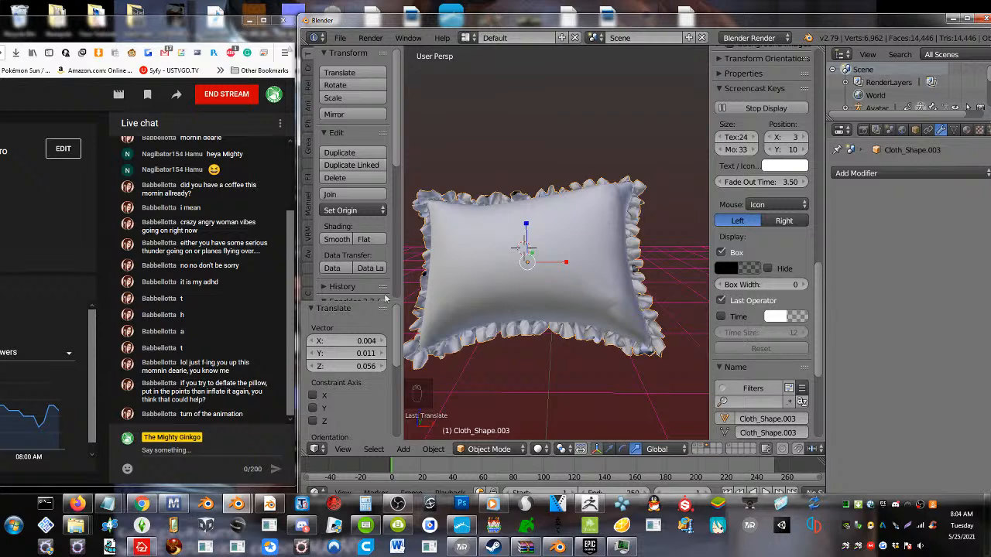
key("Delete")
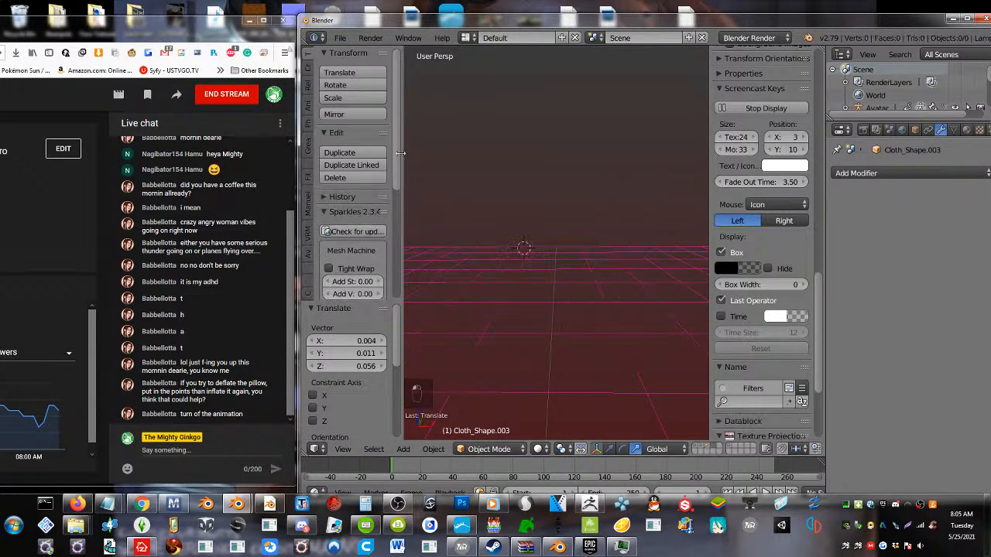
Try to import the newly exported pi.llow.OBJ from the Desktop, sorting the files by modification date
left_click(340, 38)
mouse_move(387, 300)
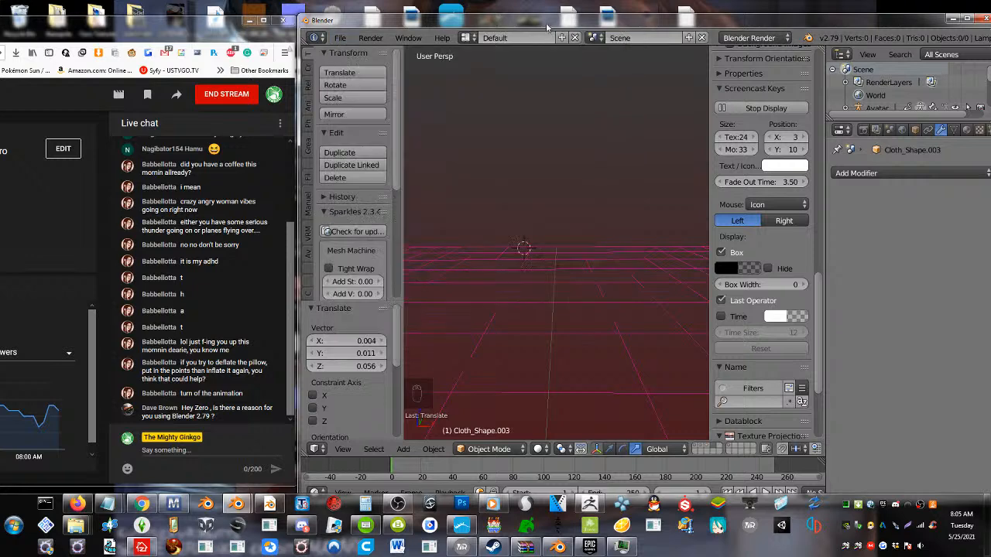
left_click(339, 38)
mouse_move(391, 295)
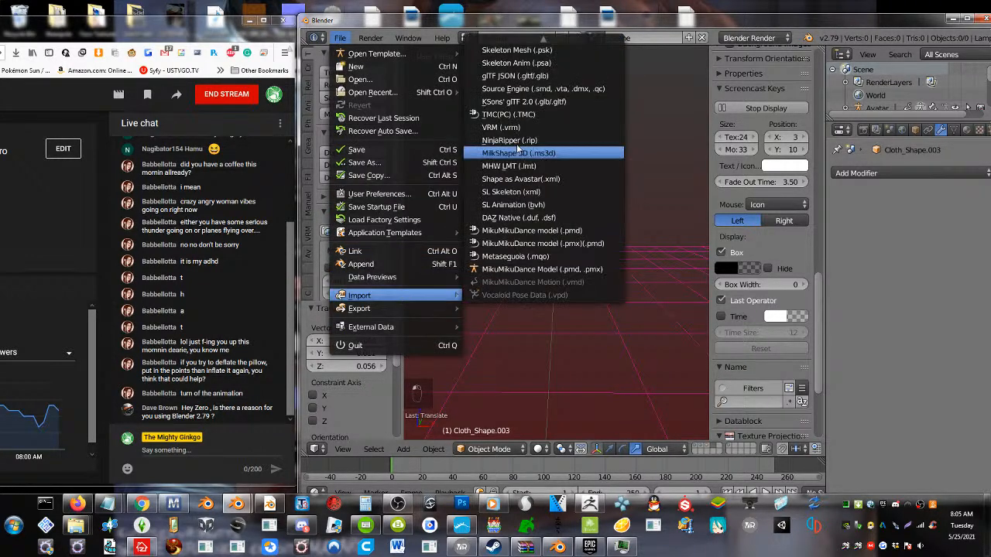
mouse_move(516, 40)
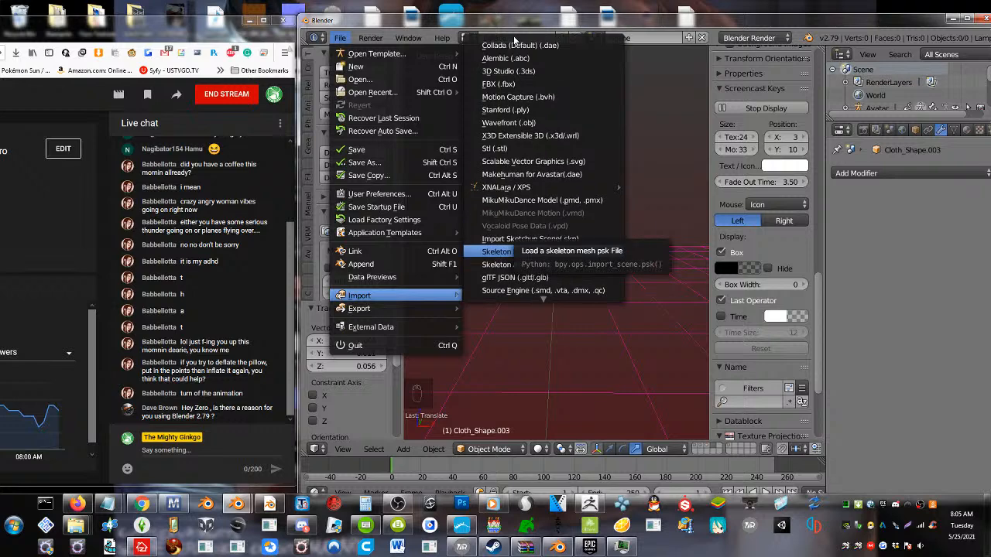
left_click(509, 122)
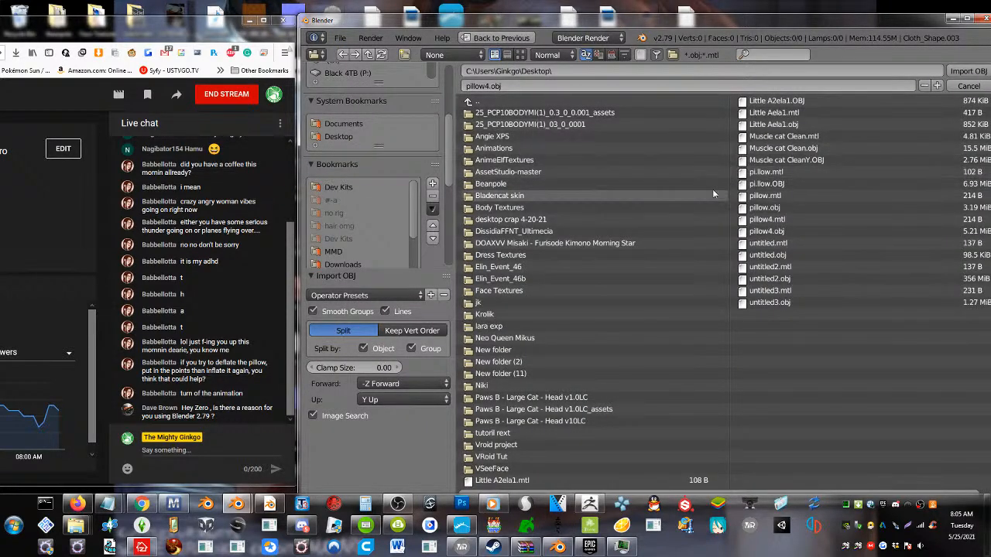
left_click(612, 54)
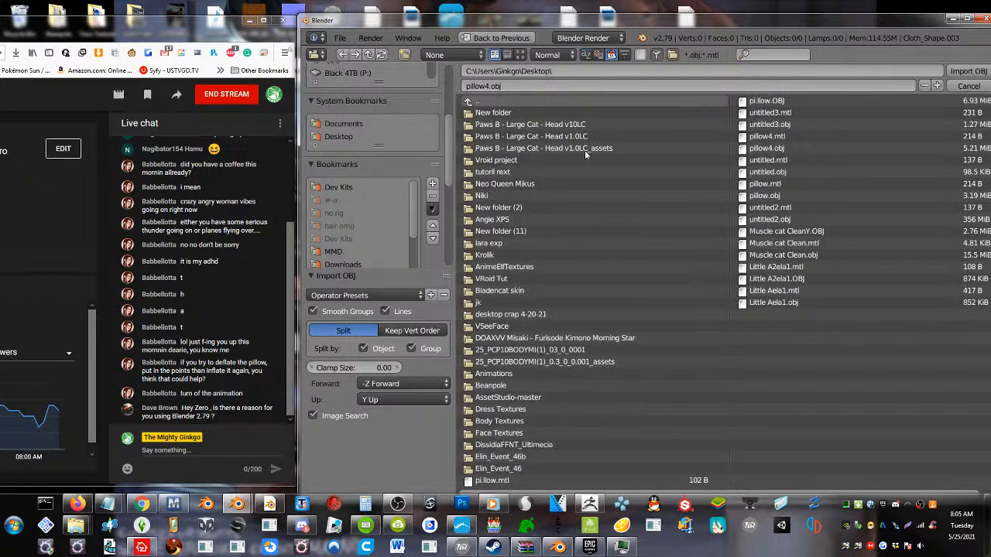
key("Escape")
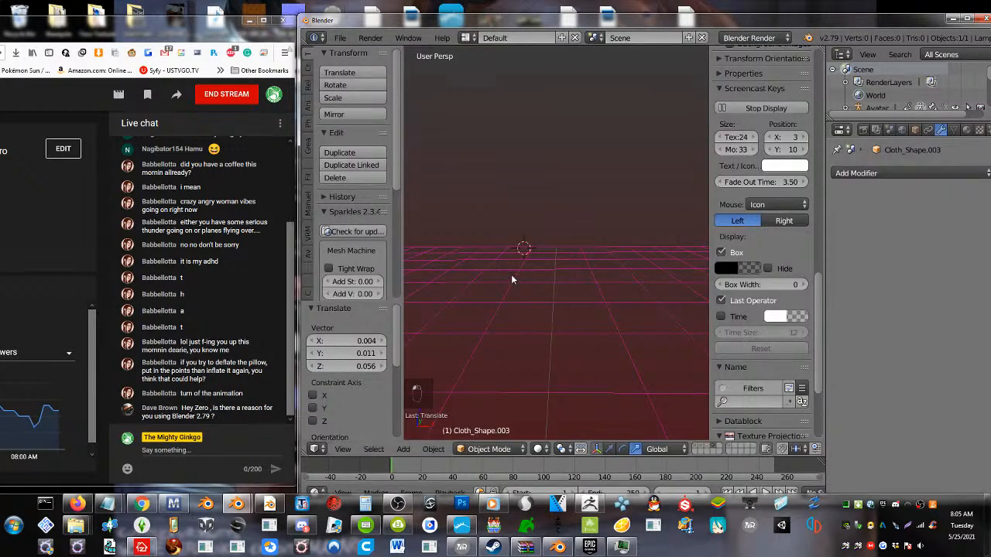
scroll(551, 294, "down", 8)
scroll(553, 295, "up", 5)
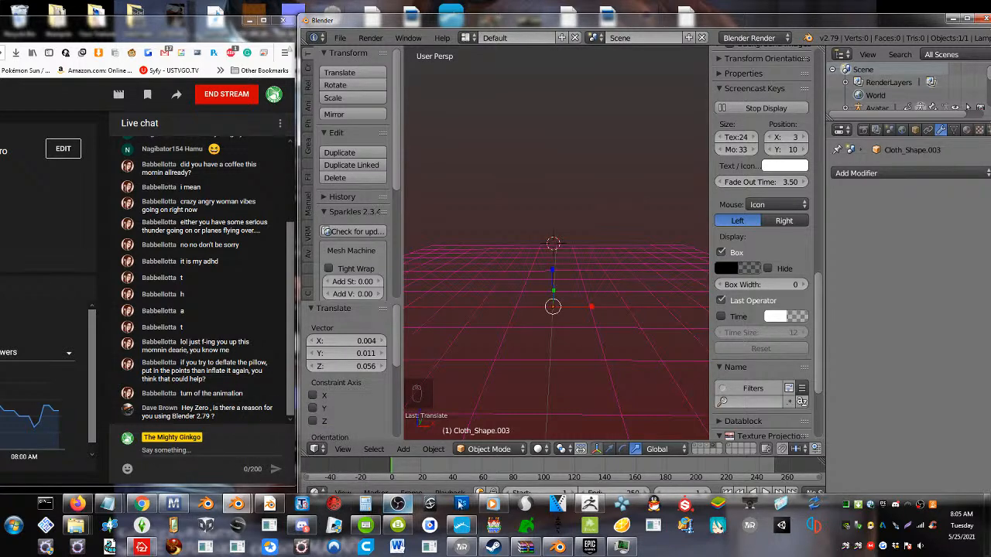
Switch to ZBrush, draw another large copy of the pillow and export it to the Desktop, replacing untitled3.obj
left_click(606, 515)
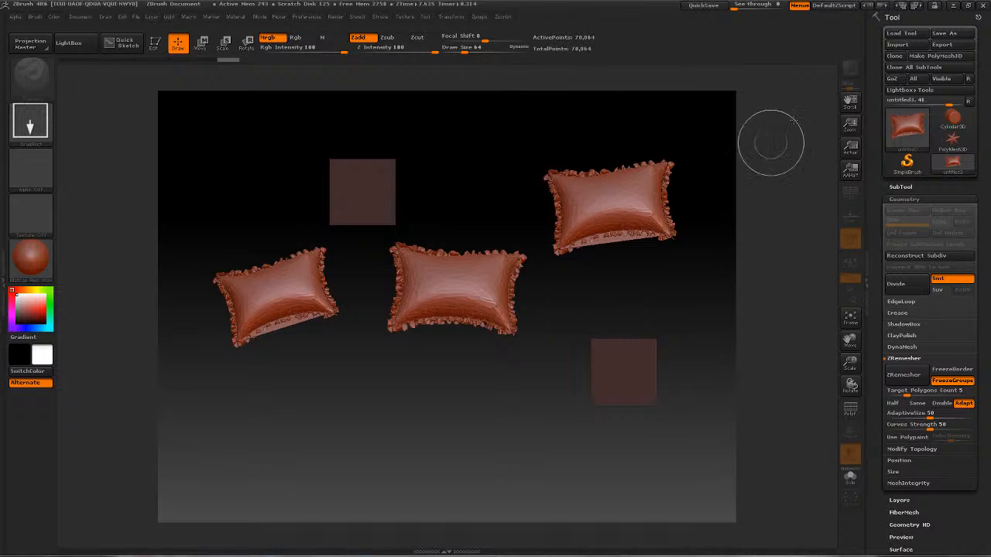
left_click_drag(351, 452, 553, 506)
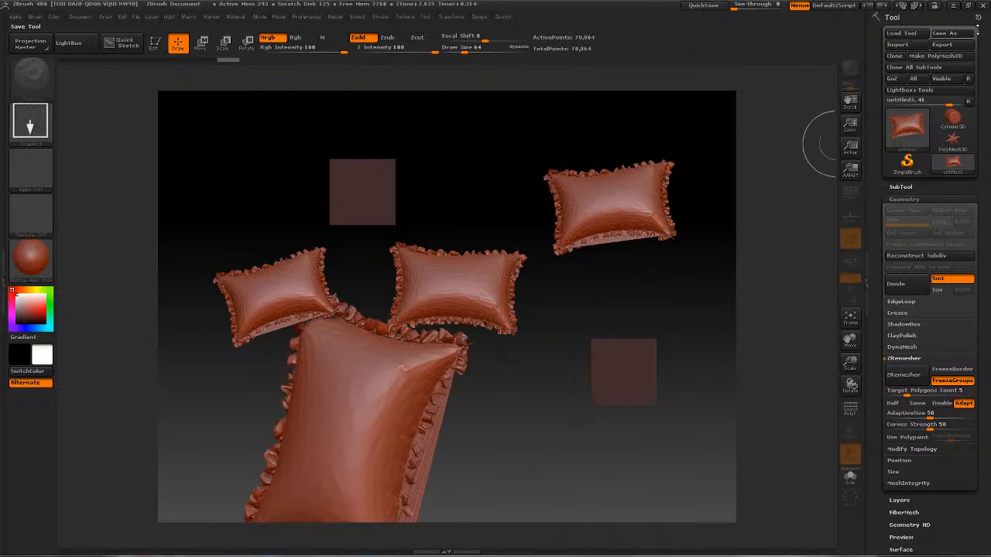
left_click(942, 45)
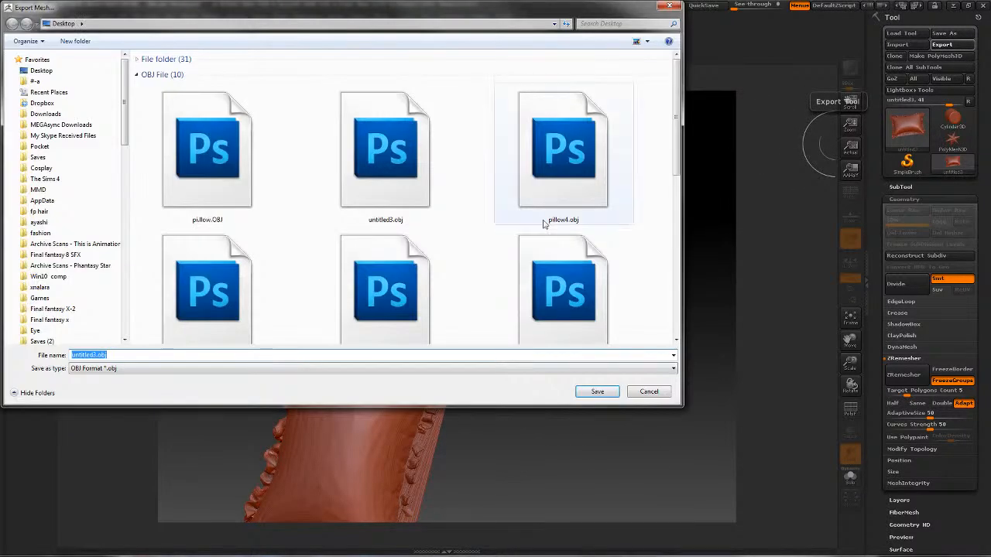
left_click(596, 392)
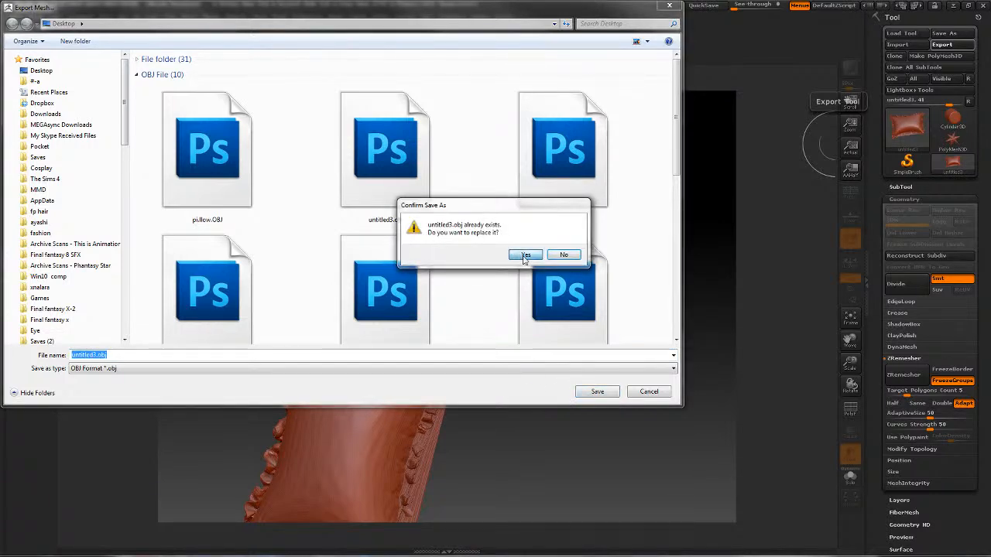
left_click(525, 256)
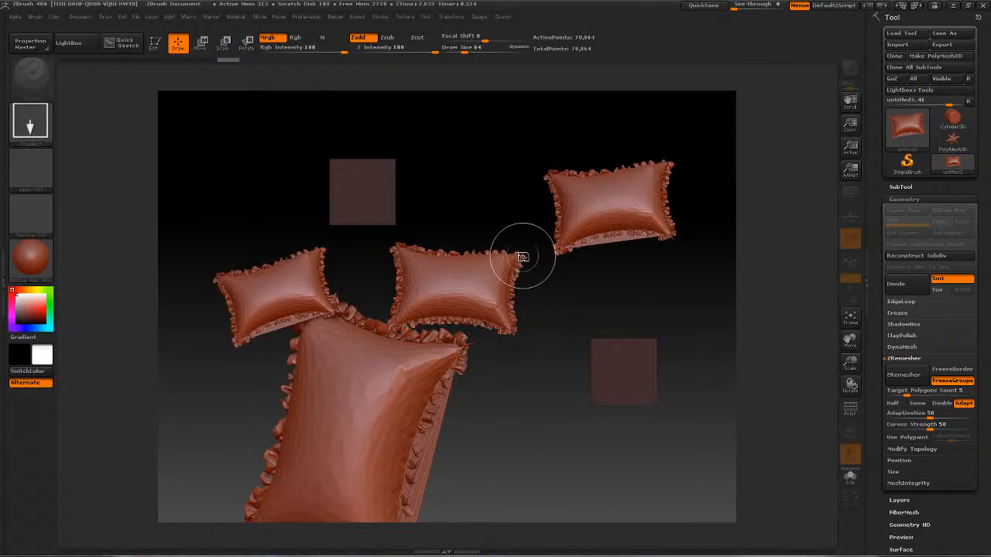
left_click(949, 8)
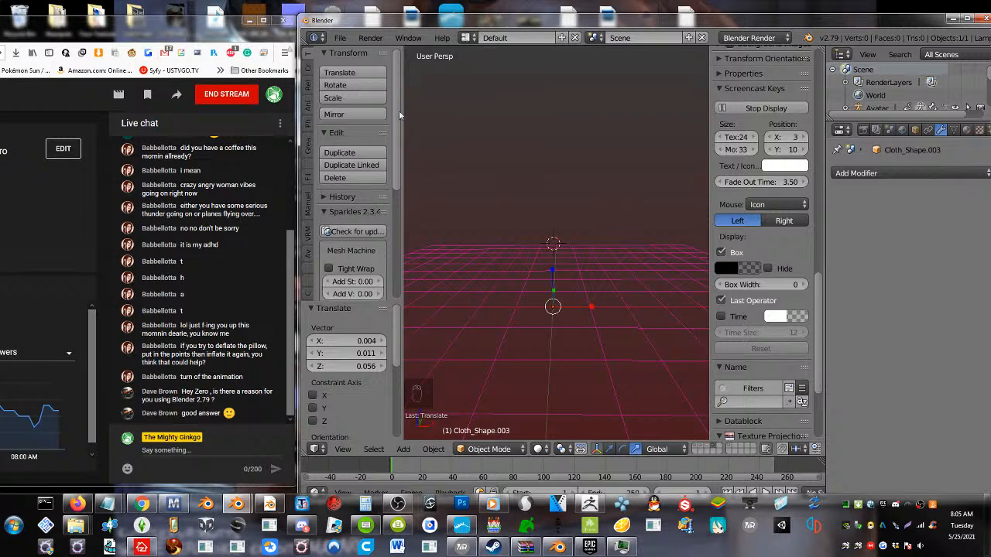
Try to import untitled3.mtl from the Desktop with the Wavefront importer, sorting the files by modification date
left_click(339, 37)
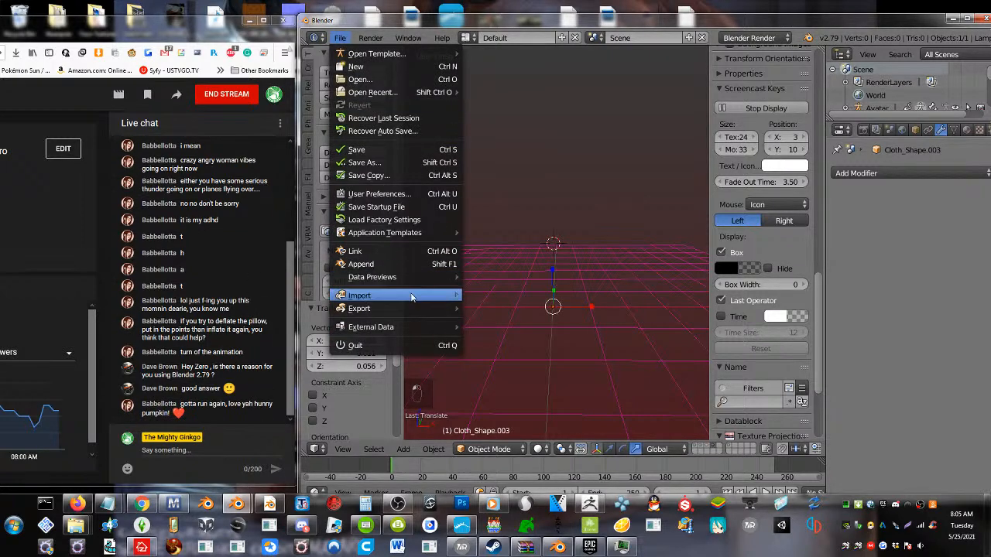
mouse_move(411, 297)
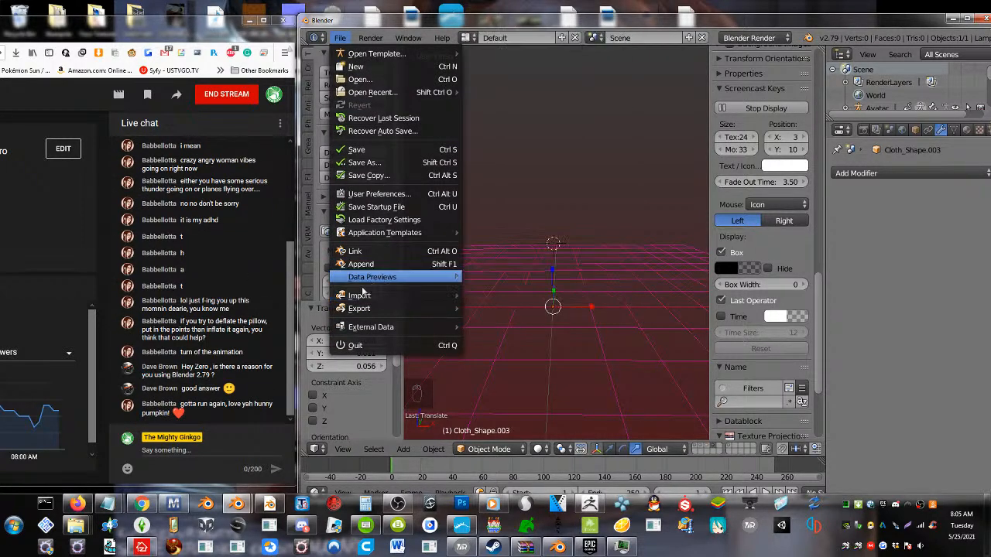
mouse_move(364, 297)
mouse_move(565, 44)
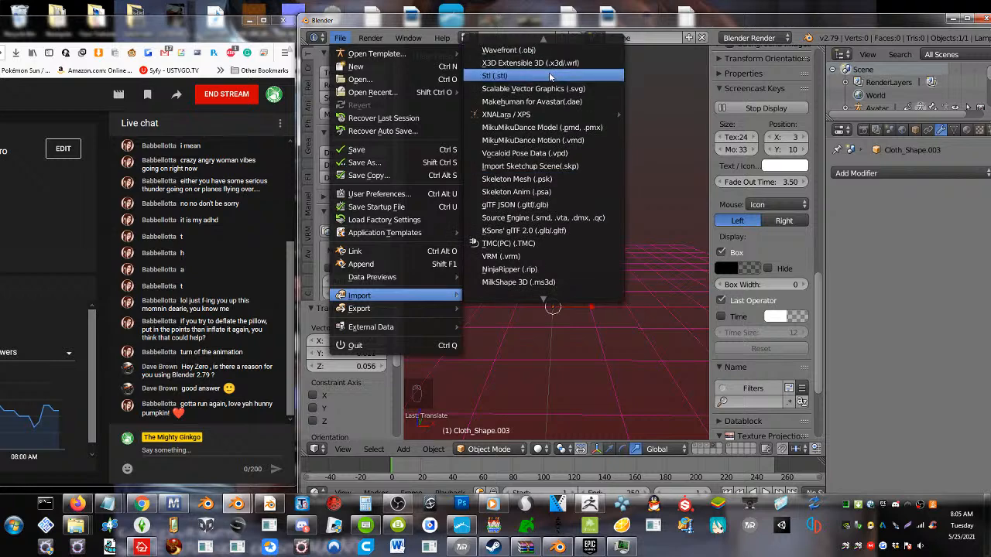
left_click(539, 52)
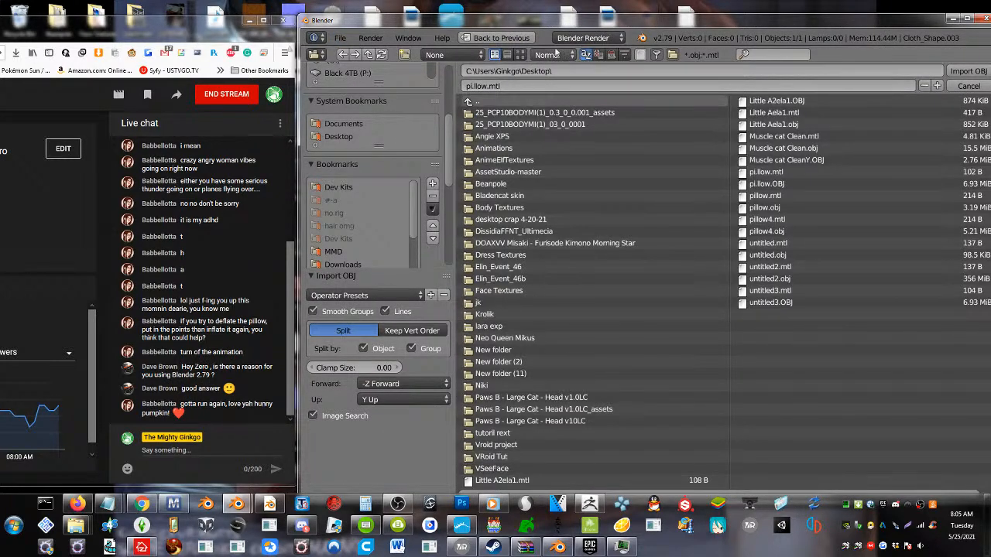
left_click(611, 55)
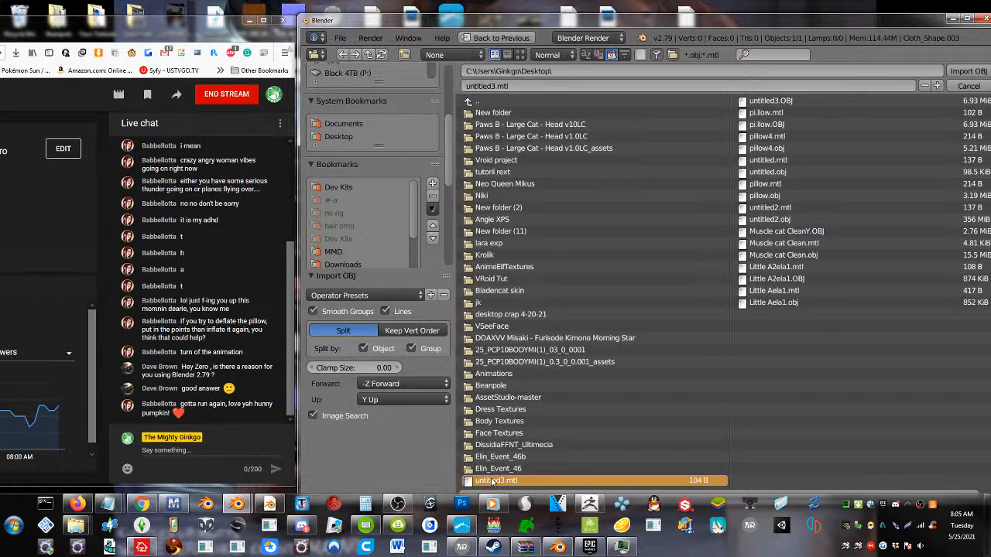
double_click(497, 480)
Import untitled3.OBJ from the Desktop as a Wavefront model, with the files sorted by modification date
left_click(340, 37)
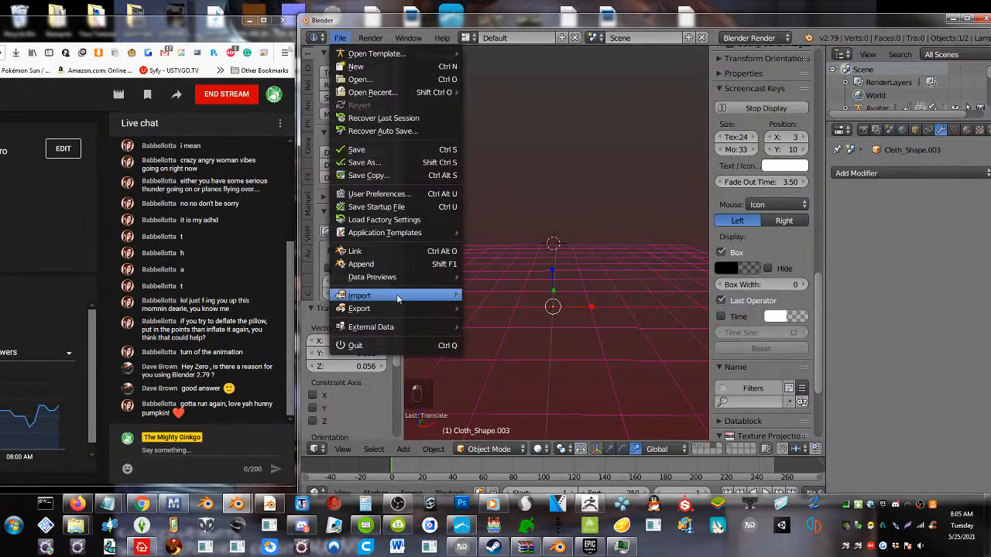
mouse_move(364, 295)
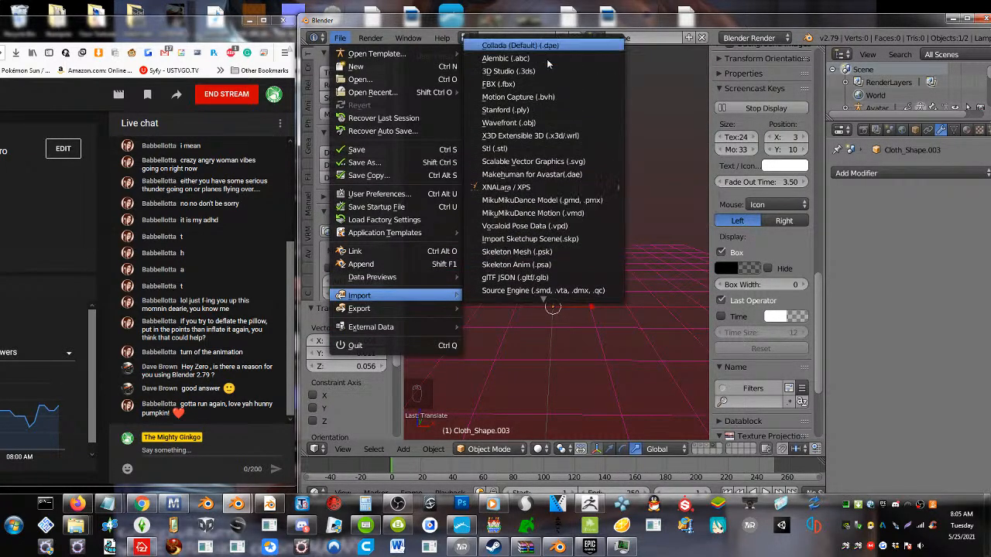
left_click(538, 122)
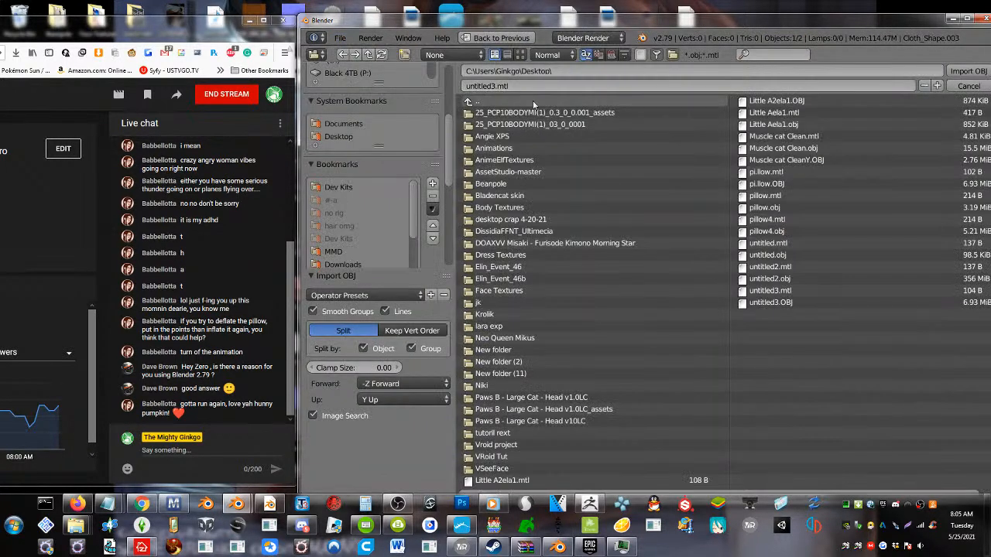
left_click(611, 55)
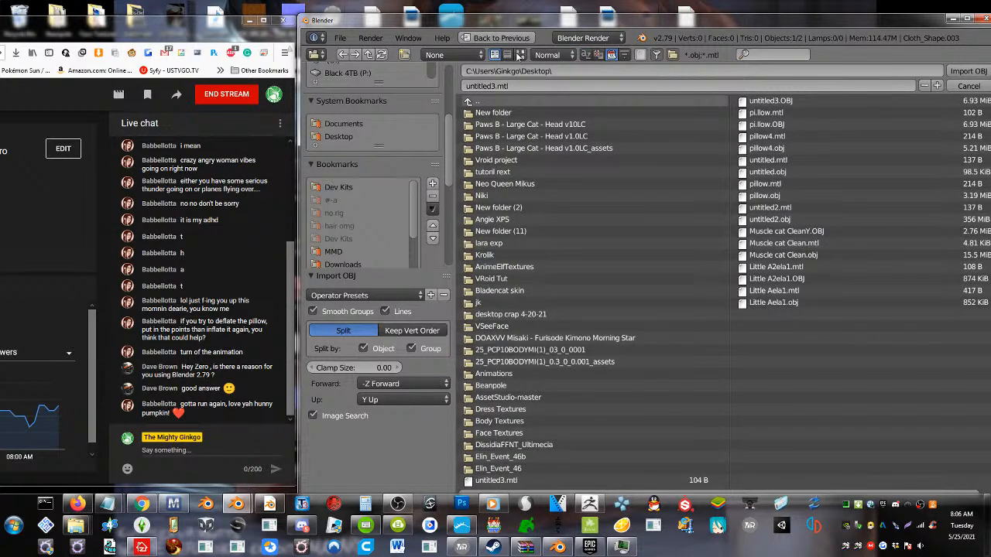
left_click(762, 100)
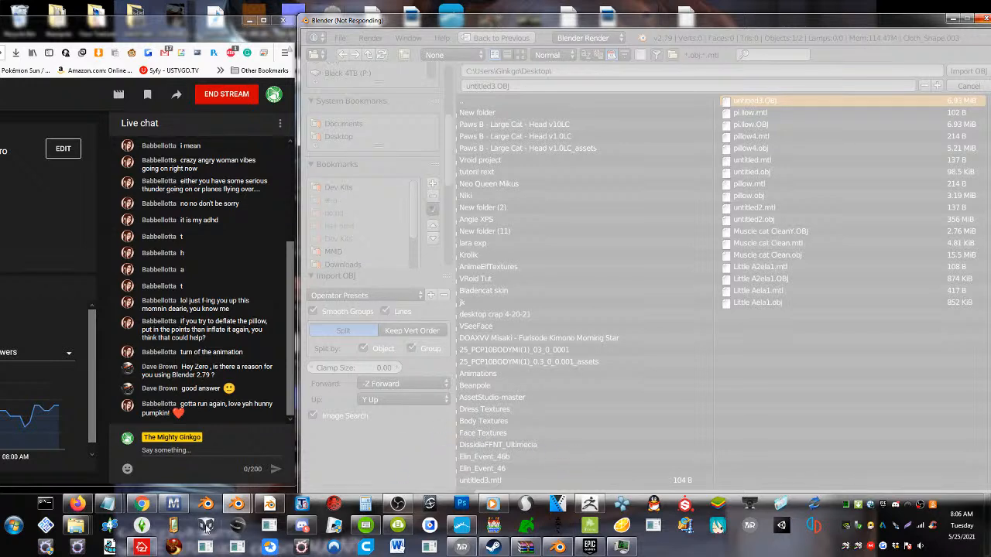
Close Marvelous Designer without saving its file
right_click(175, 507)
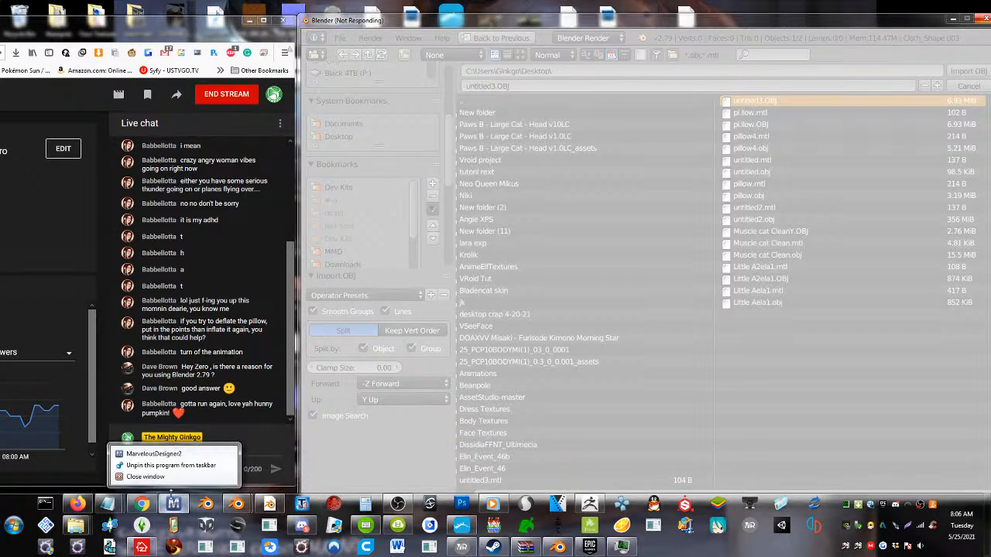
left_click(155, 477)
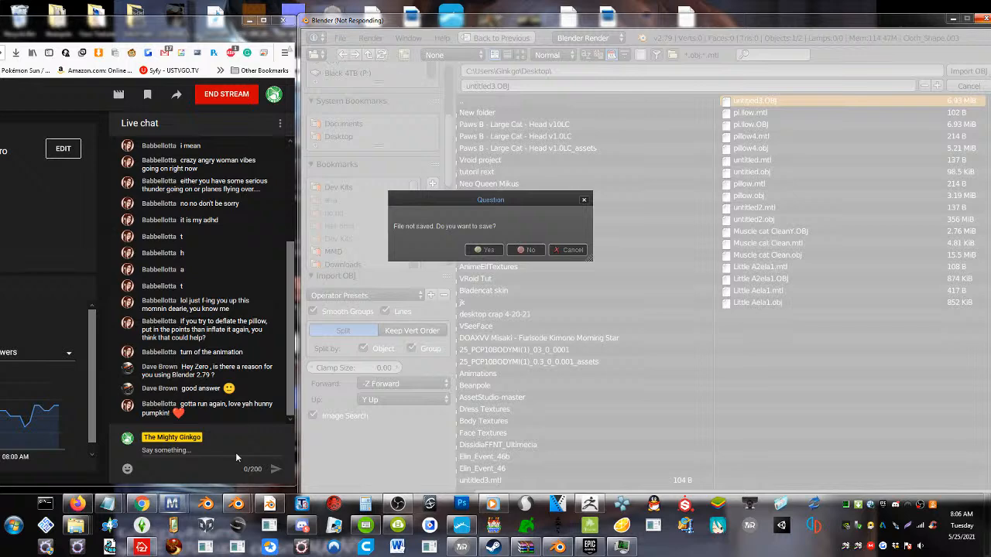
left_click(524, 251)
Switch to Discord and read the new posts in the resource-corner-sl-related, works-in-the-progress and shameless-self-promotion channels
left_click(302, 526)
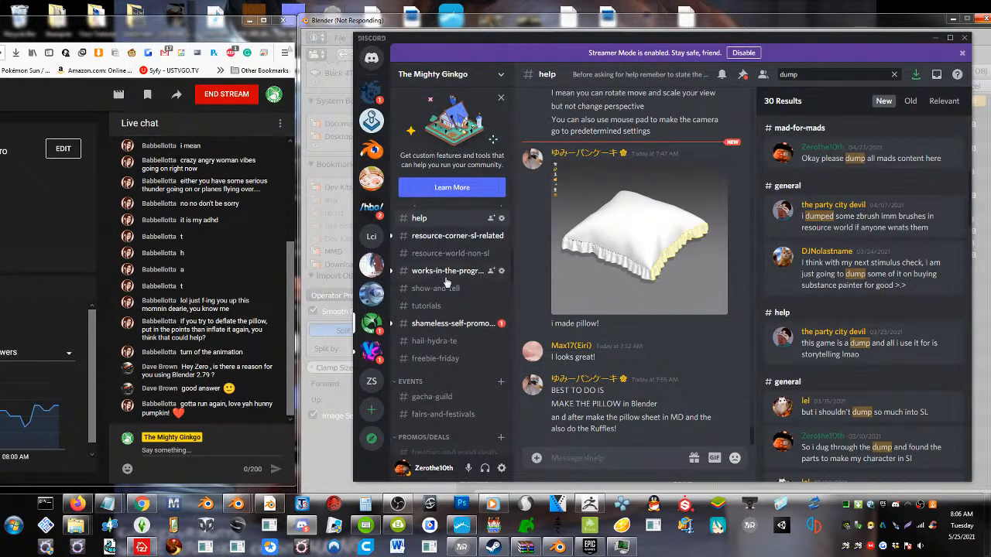
left_click(455, 239)
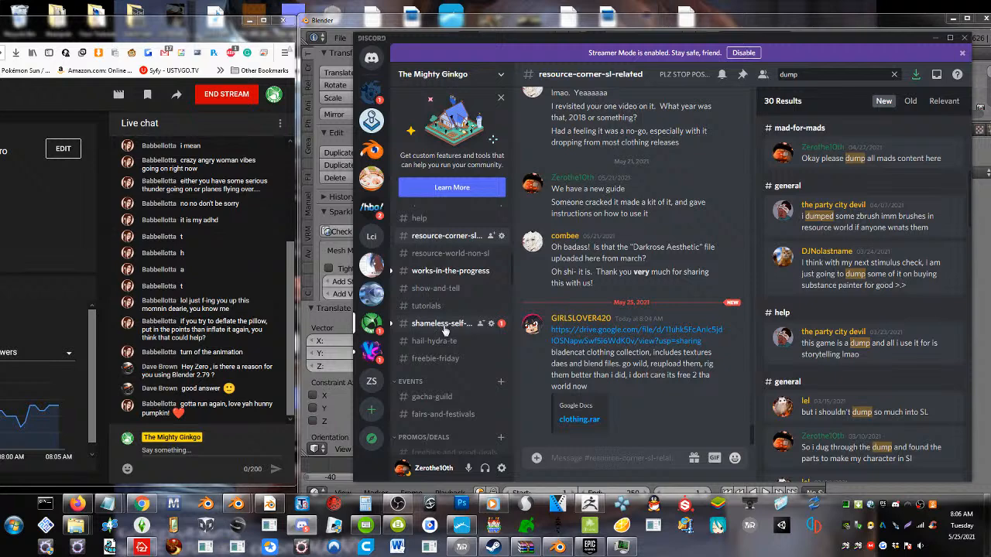
left_click(445, 325)
left_click(456, 271)
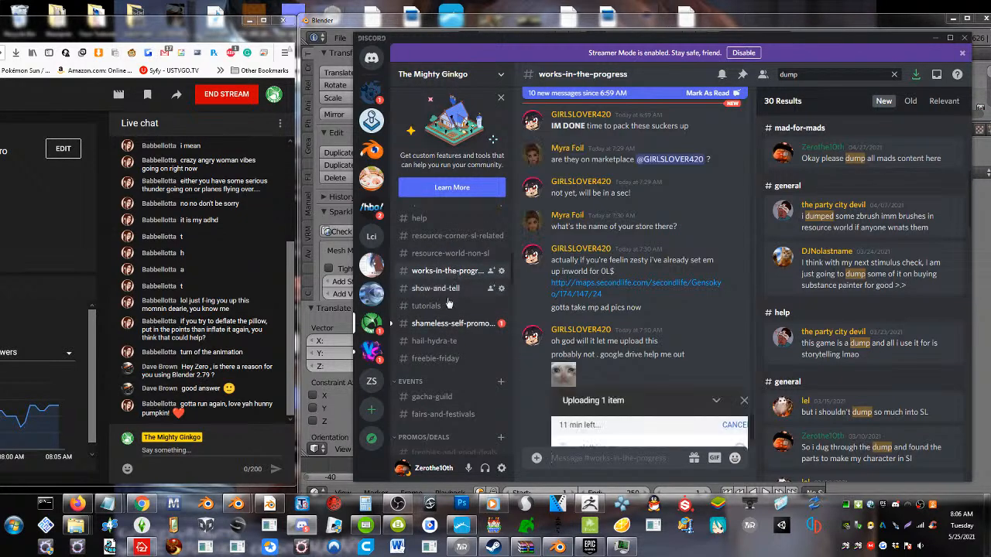
left_click(445, 324)
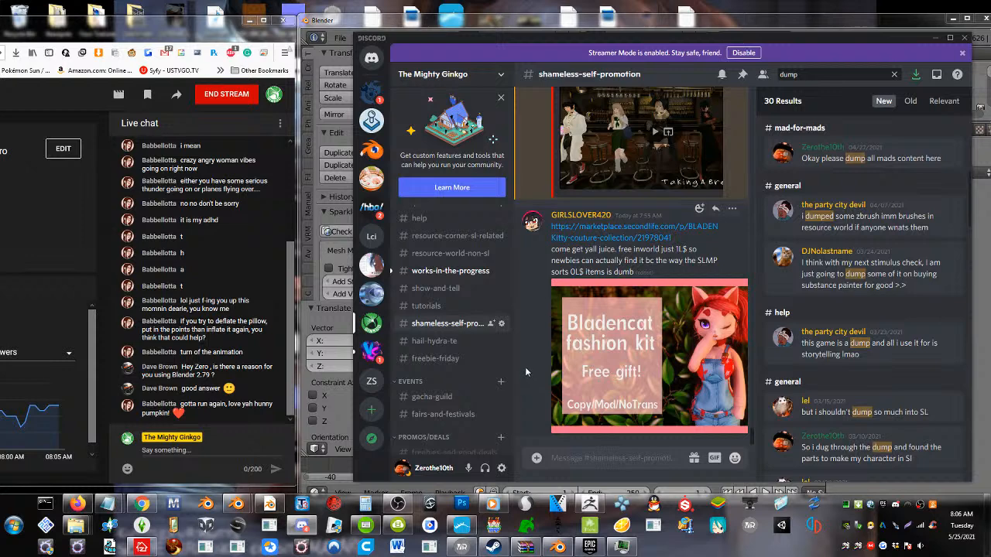
left_click(449, 271)
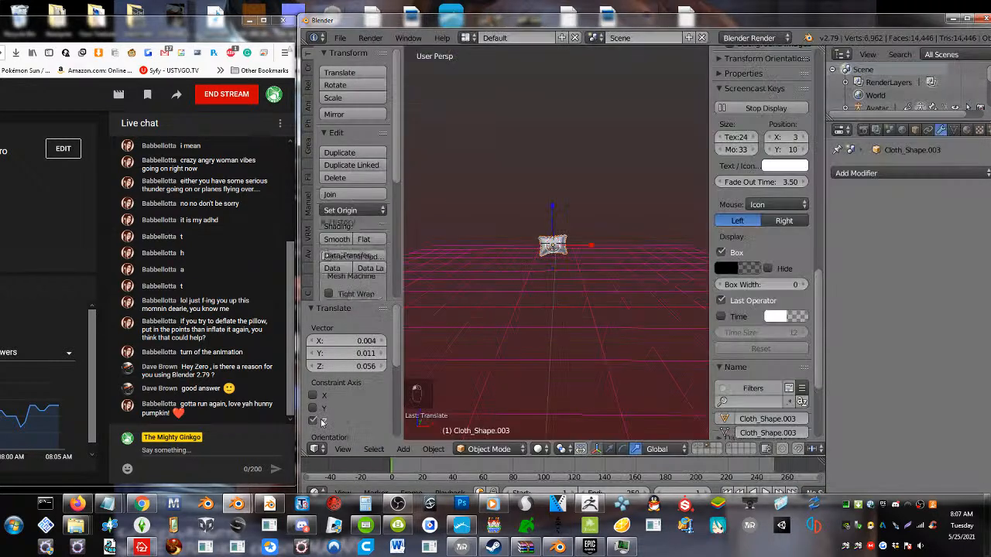
Switch to Blender and examine the imported pillow's mesh in Edit Mode together with the scene's vertex and face statistics
left_click(323, 422)
scroll(551, 307, "up", 8)
scroll(551, 308, "down", 5)
key("Tab")
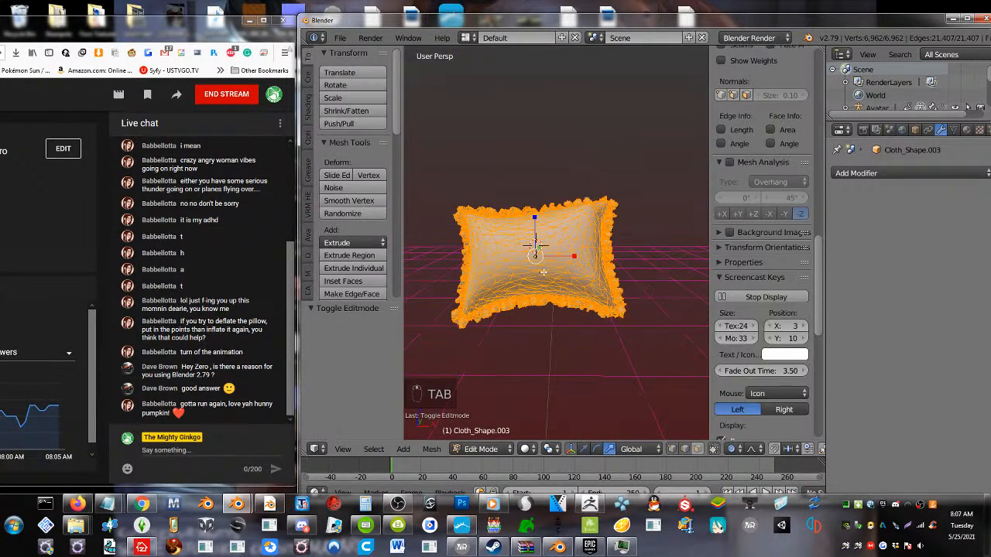
key("a")
key("a")
key("a")
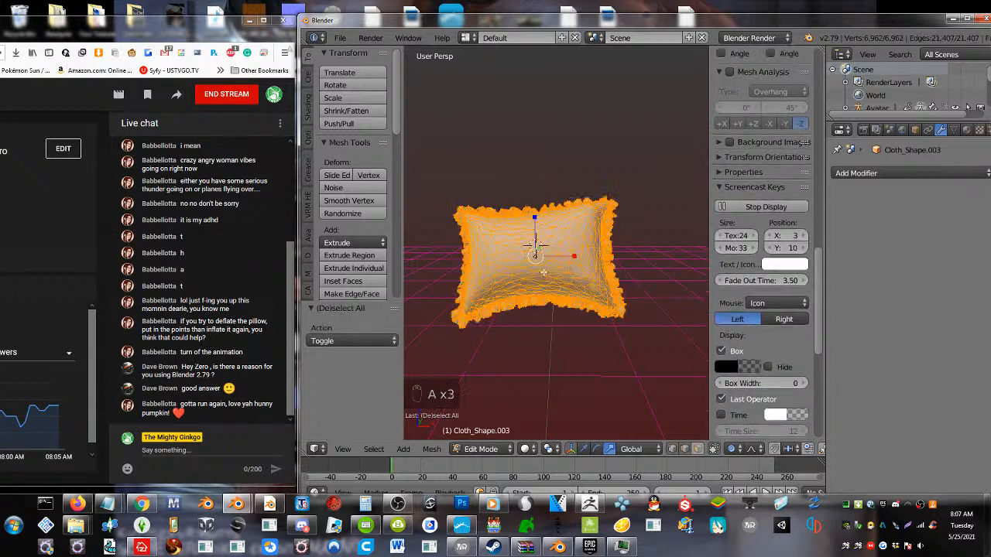
scroll(907, 37, "down", 1)
scroll(907, 37, "down", 8)
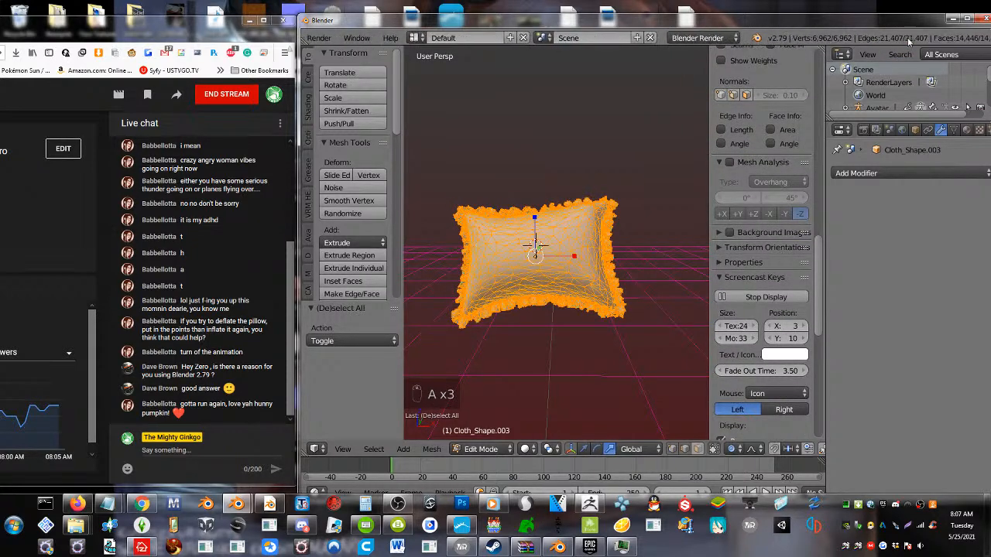
scroll(908, 38, "down", 1)
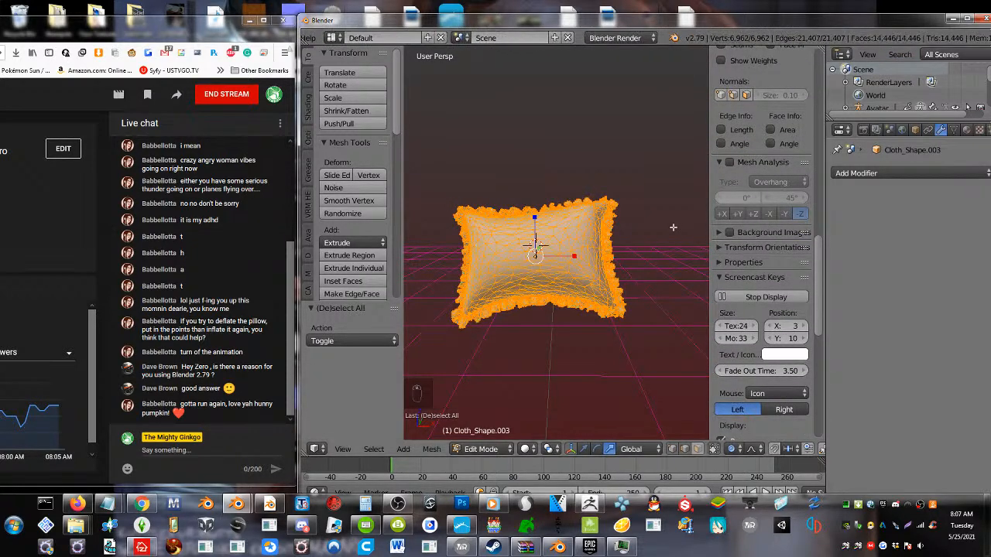
Select the pillow in Object Mode, return to Edit Mode and deselect all of its geometry
key("Tab")
mouse_move(578, 267)
middle_mouse_down()
mouse_move(588, 274)
mouse_move(579, 284)
middle_mouse_up()
right_click(575, 293)
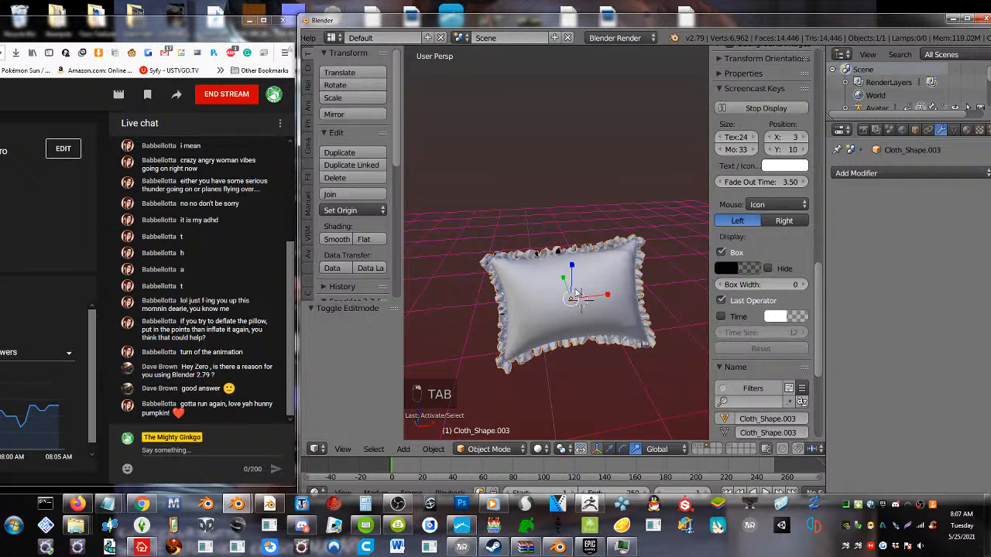
key("Tab")
scroll(553, 321, "up", 2)
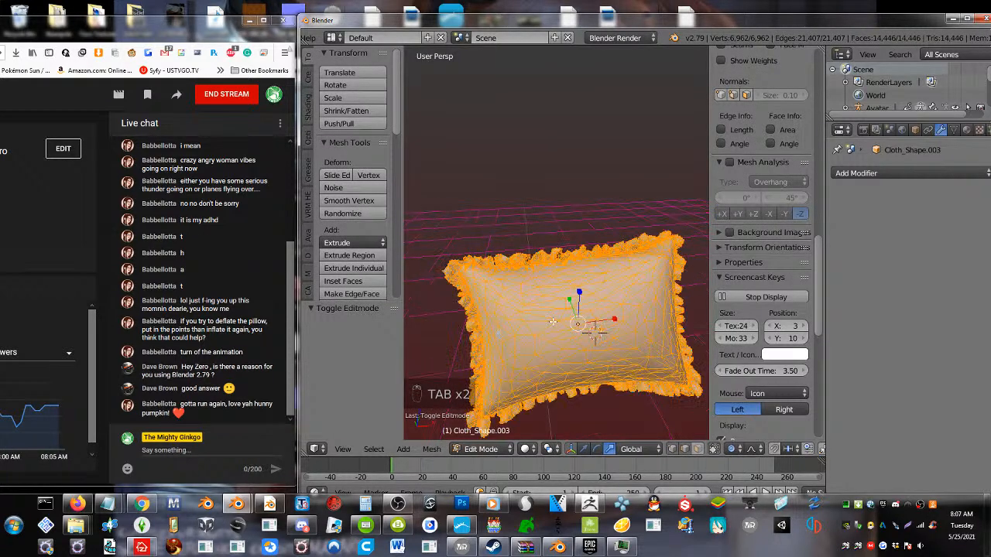
key("a")
key("a")
key("a")
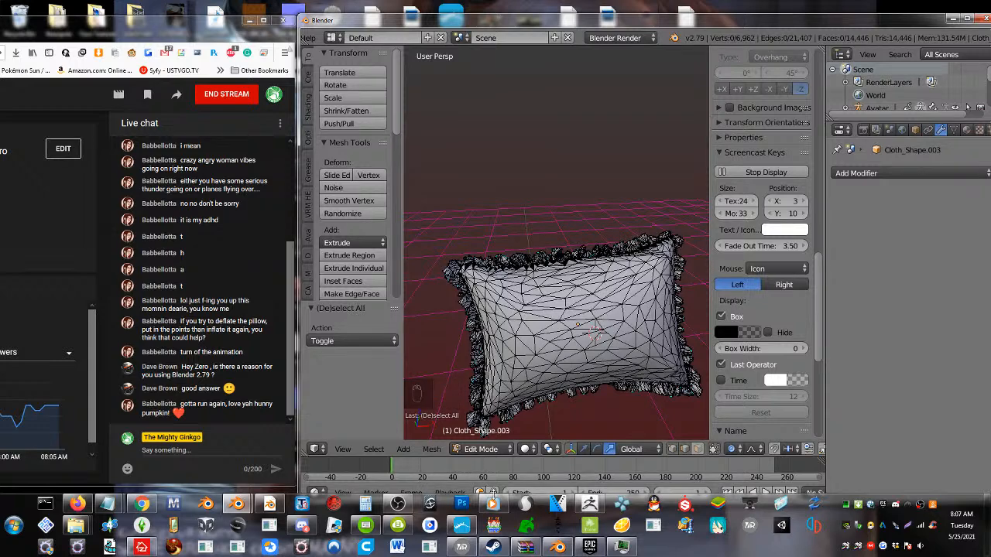
Switch to OBS and check the live stream's status
left_click(399, 505)
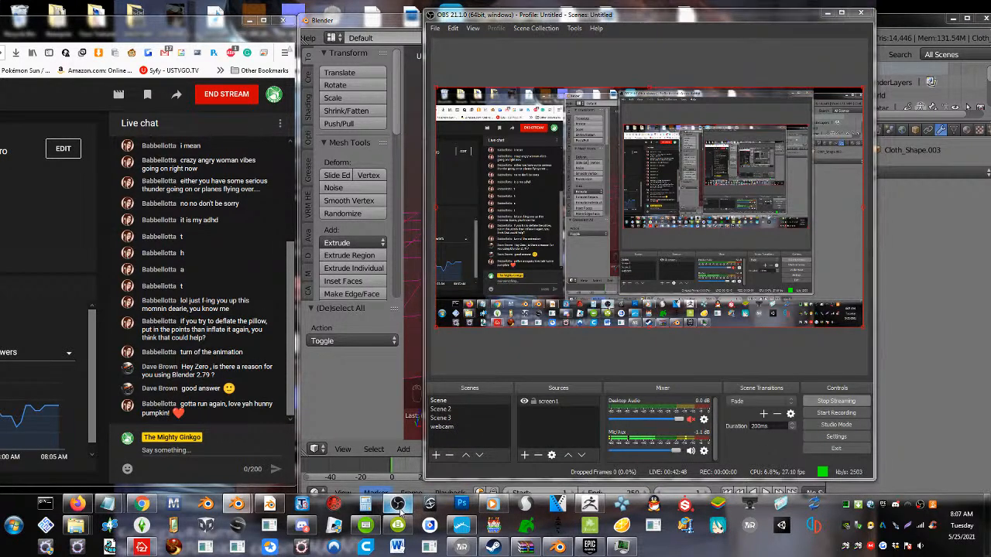
left_click(398, 508)
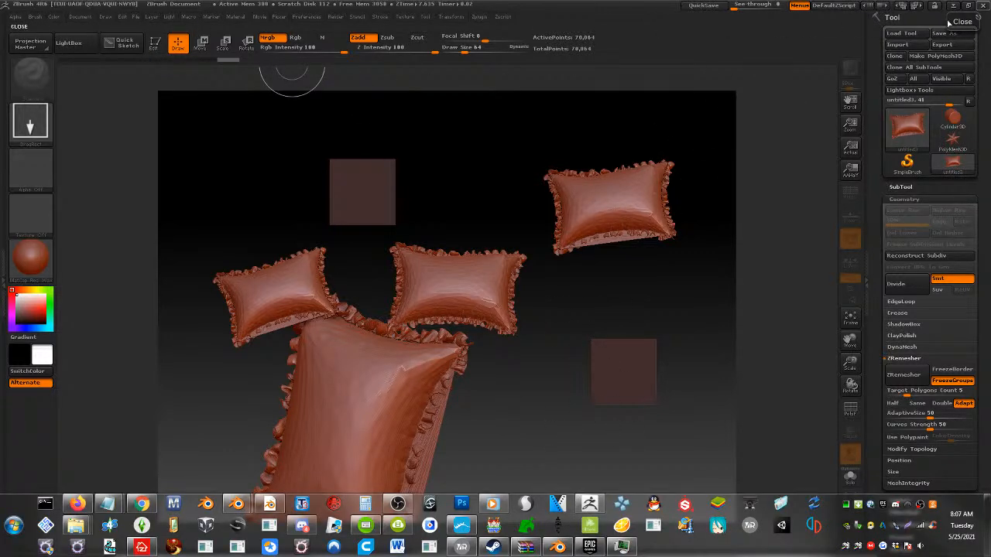
Close and restart ZBrush, and hide LightBox to get an empty canvas
left_click(983, 5)
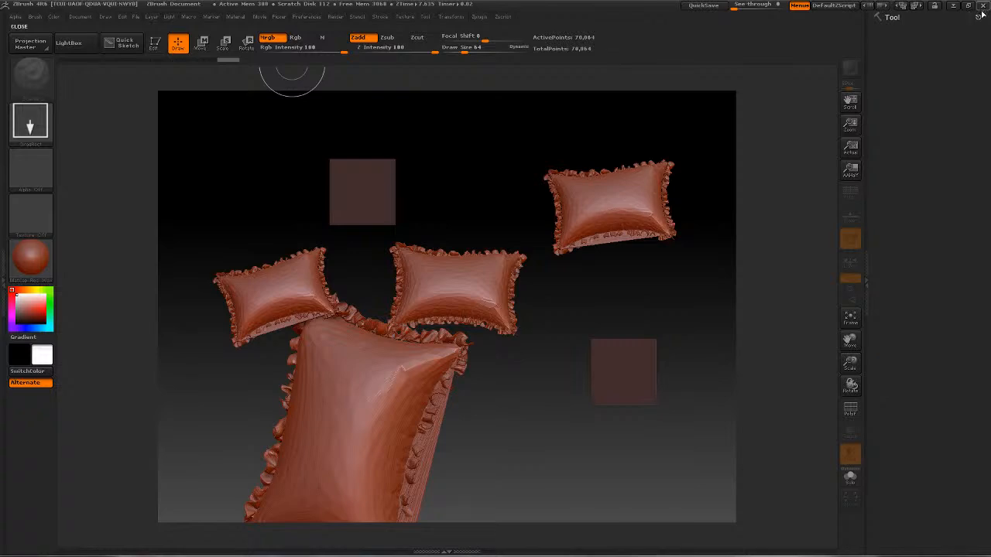
left_click(497, 292)
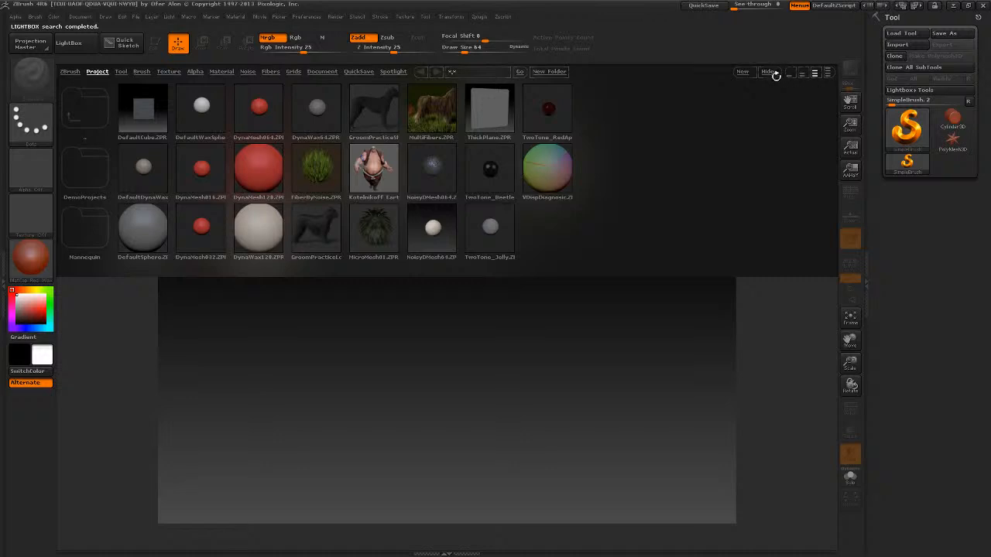
left_click(774, 74)
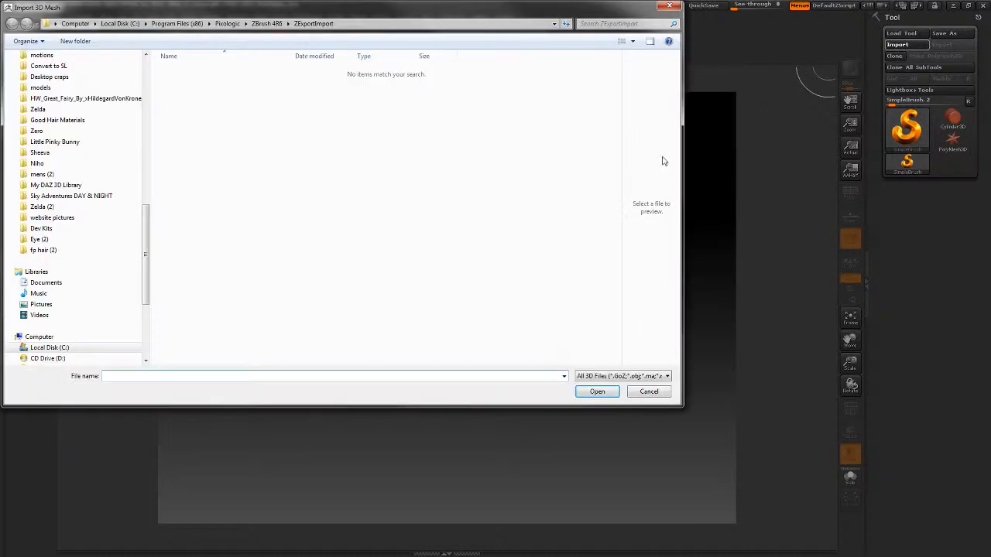
Import untitled3.OBJ from the Desktop into ZBrush
scroll(132, 76, "up", 10)
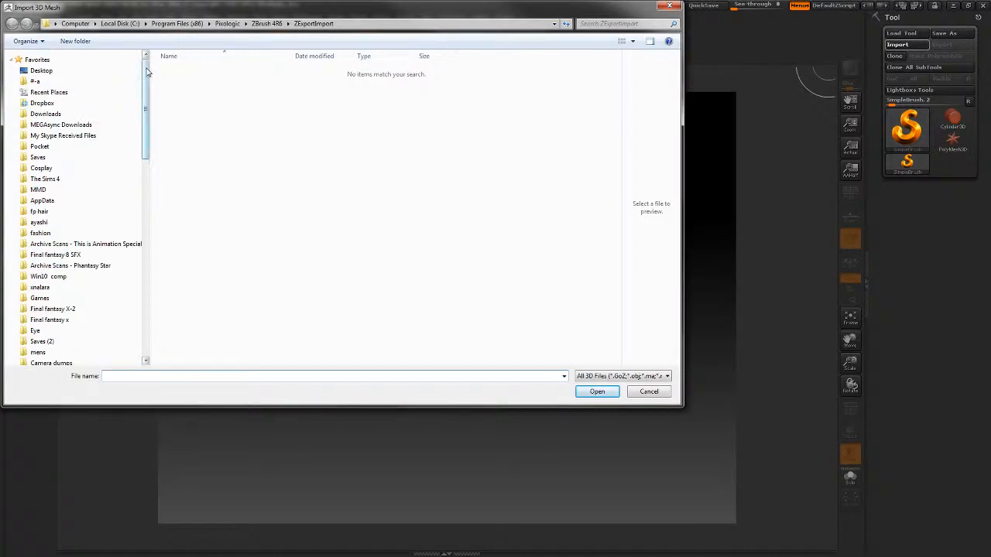
left_click(39, 71)
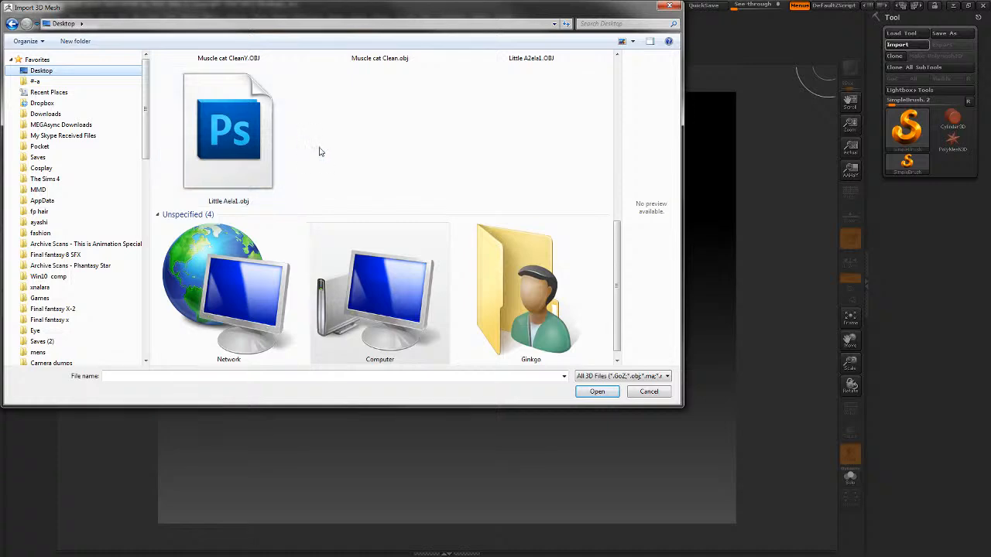
scroll(325, 185, "up", 5)
double_click(255, 188)
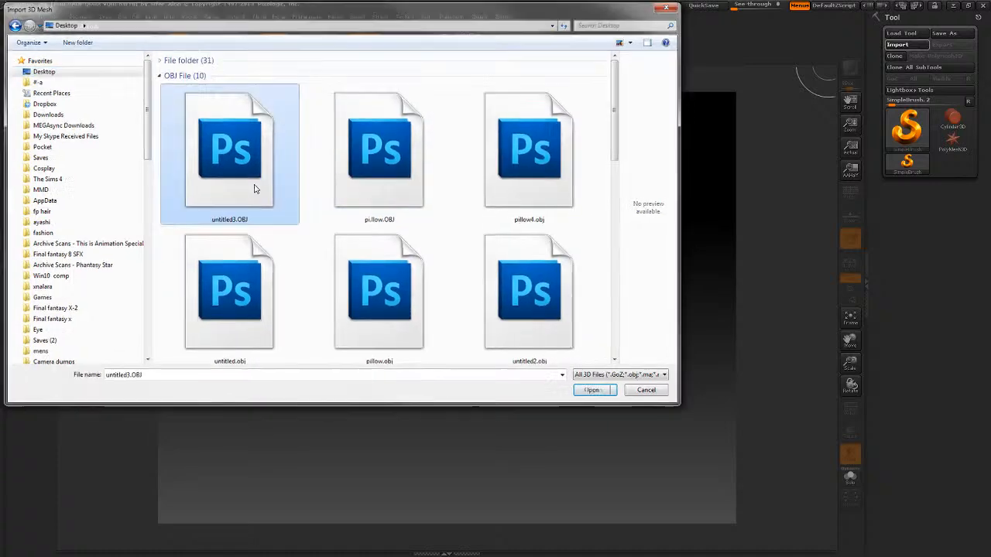
Draw the imported pillow on the upper part of the canvas, reduce the ZBrush window and switch to Blender
left_click_drag(291, 216, 287, 332)
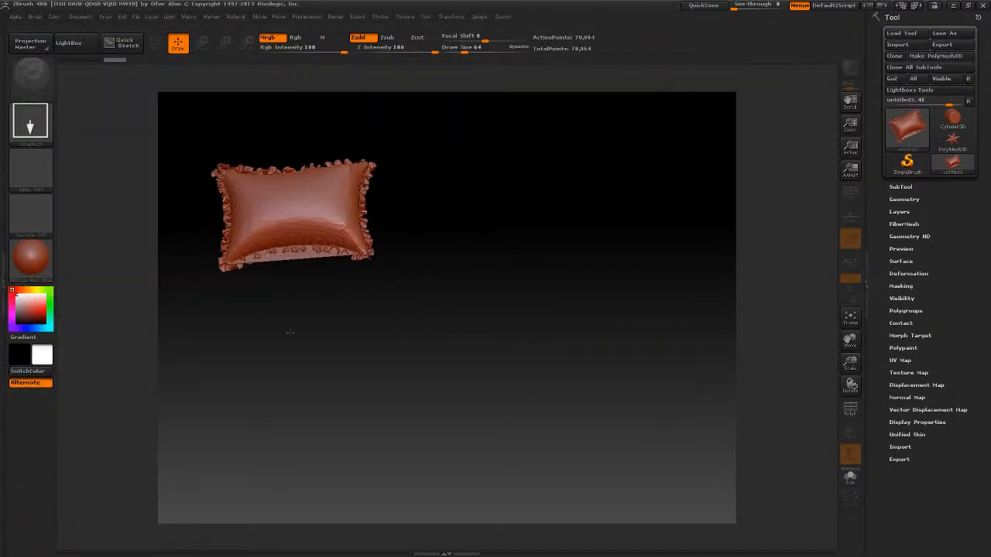
key("t")
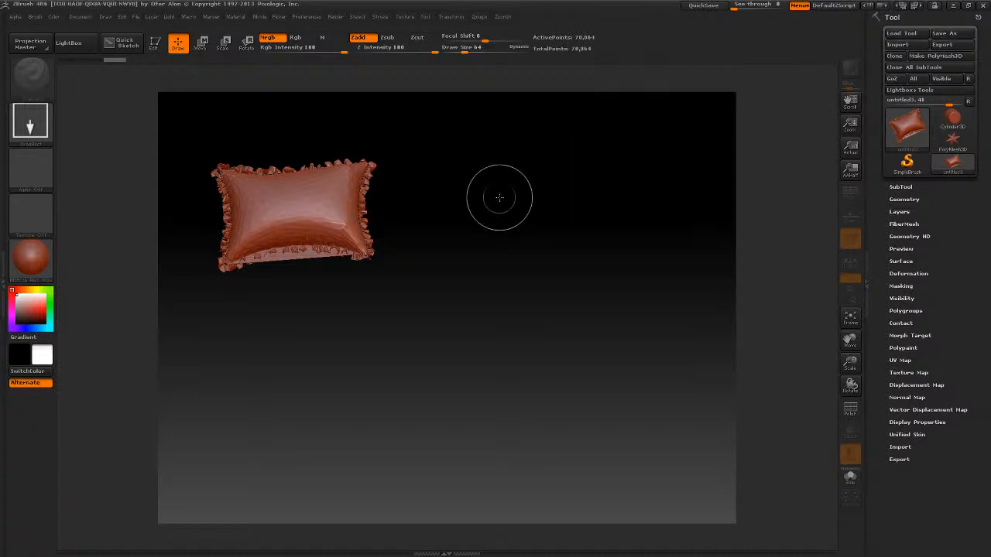
left_click(969, 6)
left_click(620, 431)
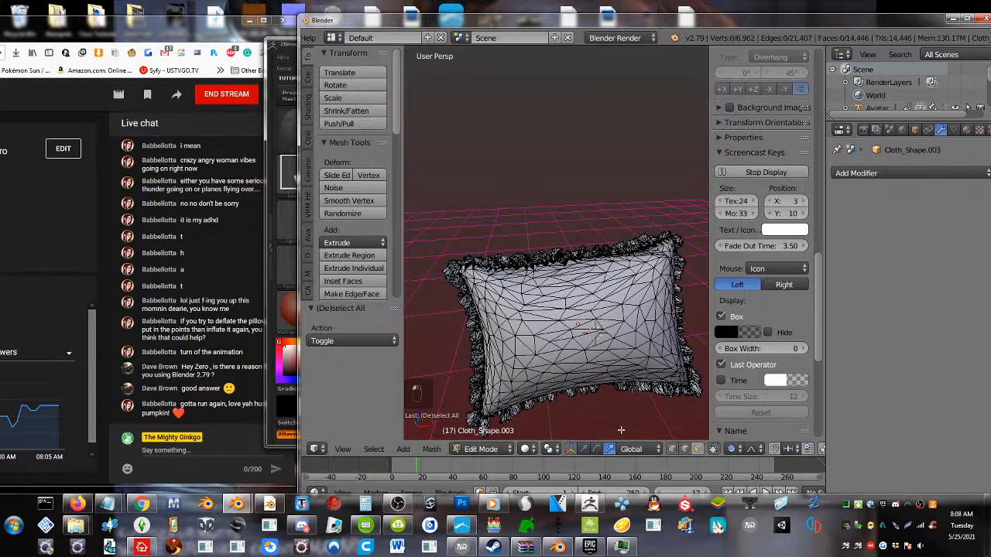
Check the ruffled pillow's mesh statistics and return it from Edit Mode to Object Mode
scroll(757, 454, "down", 5)
scroll(759, 454, "up", 4)
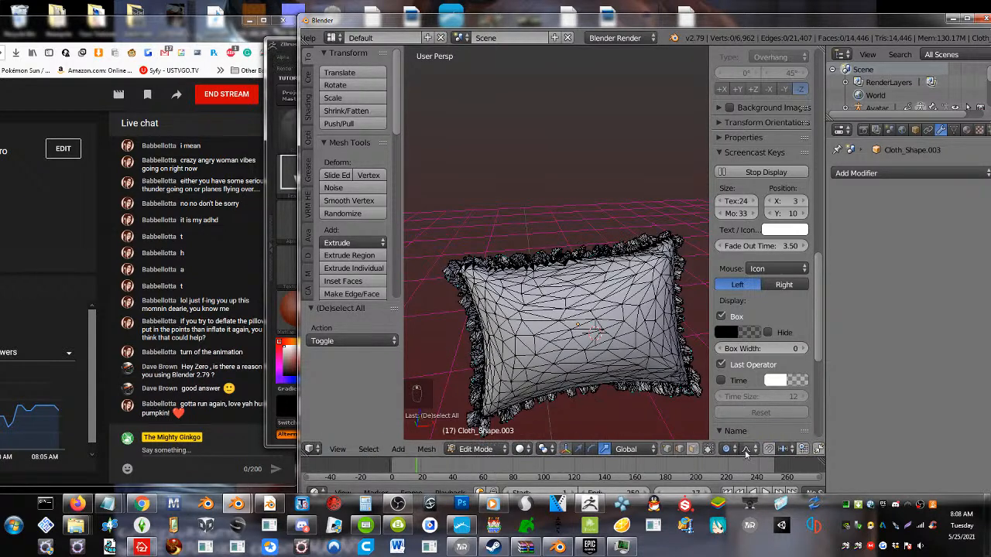
left_click(476, 449)
left_click(479, 434)
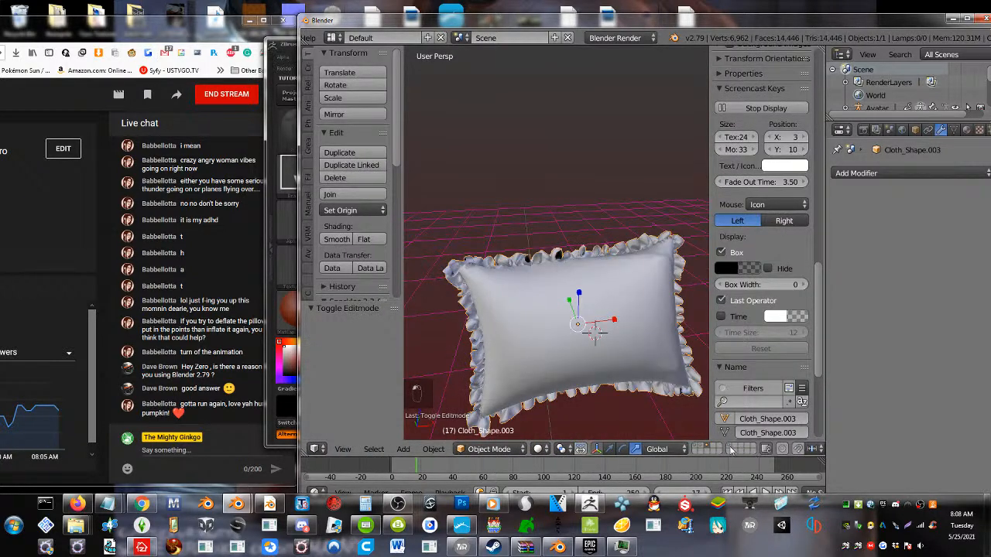
Look at the finished pillows on the neighbouring layer, and return to the layer holding the ruffled pillow
left_click(705, 449)
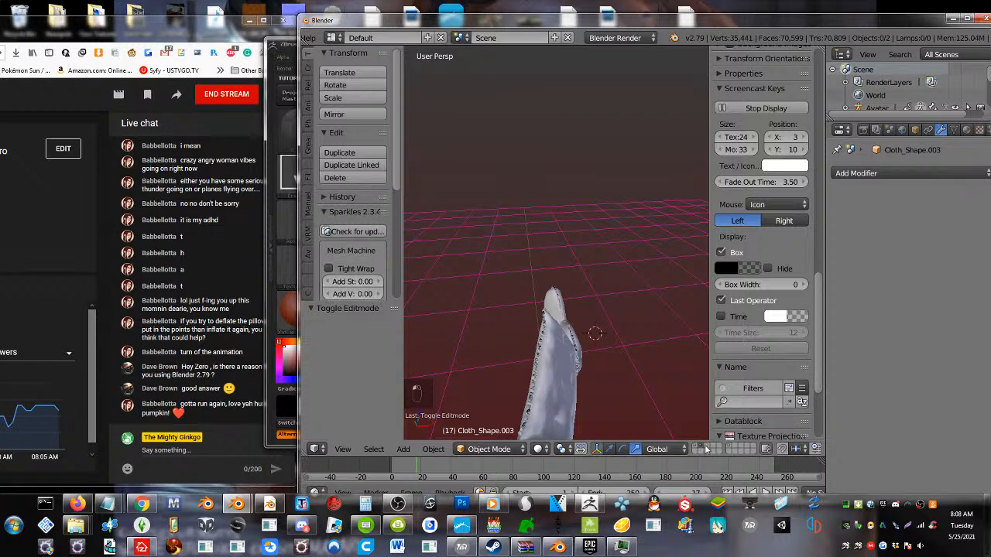
middle_click_drag(566, 402, 500, 323)
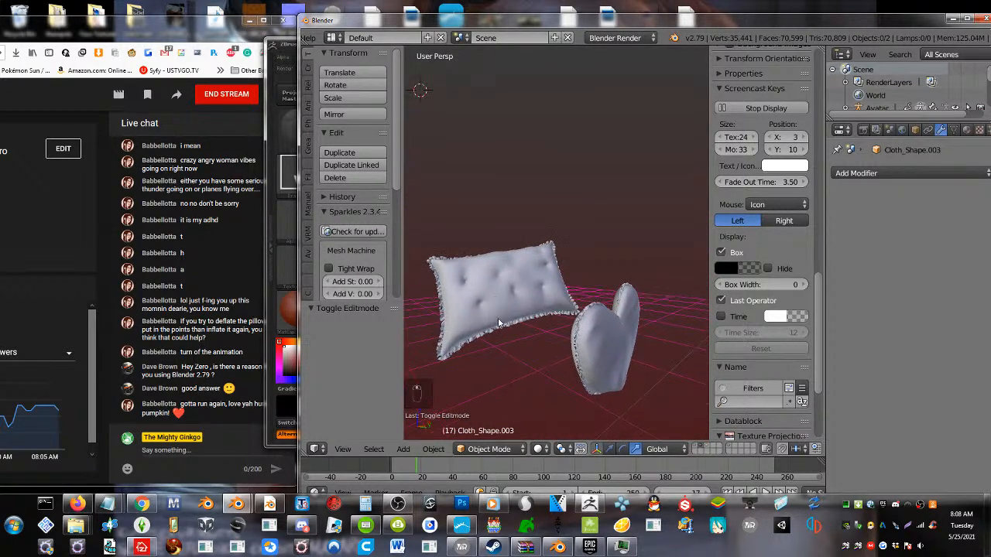
left_click(707, 449)
middle_click_drag(523, 246, 576, 231)
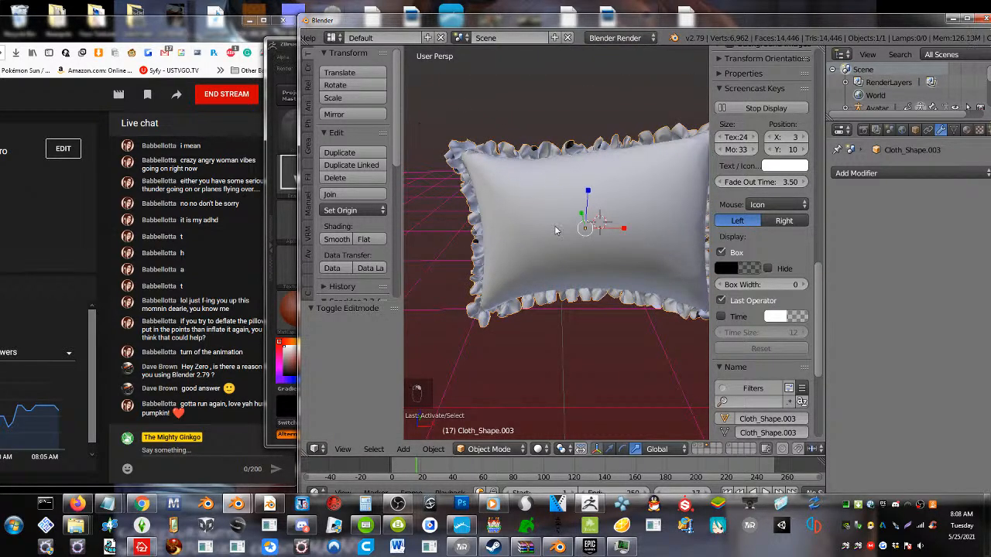
scroll(315, 38, "up", 5)
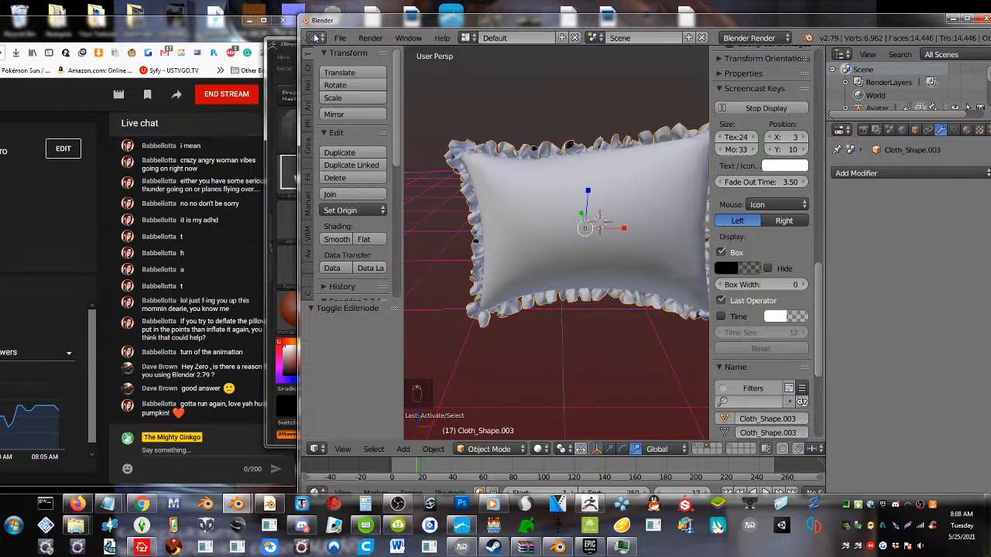
Export the selected ruffled pillow to the Desktop as a Wavefront file named untitled5.obj
left_click(339, 39)
mouse_move(417, 309)
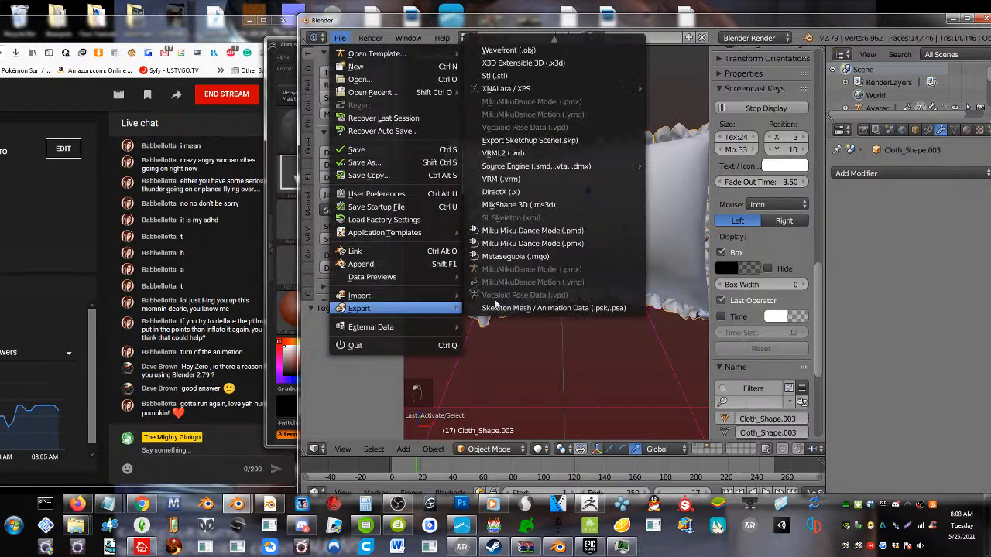
left_click(547, 49)
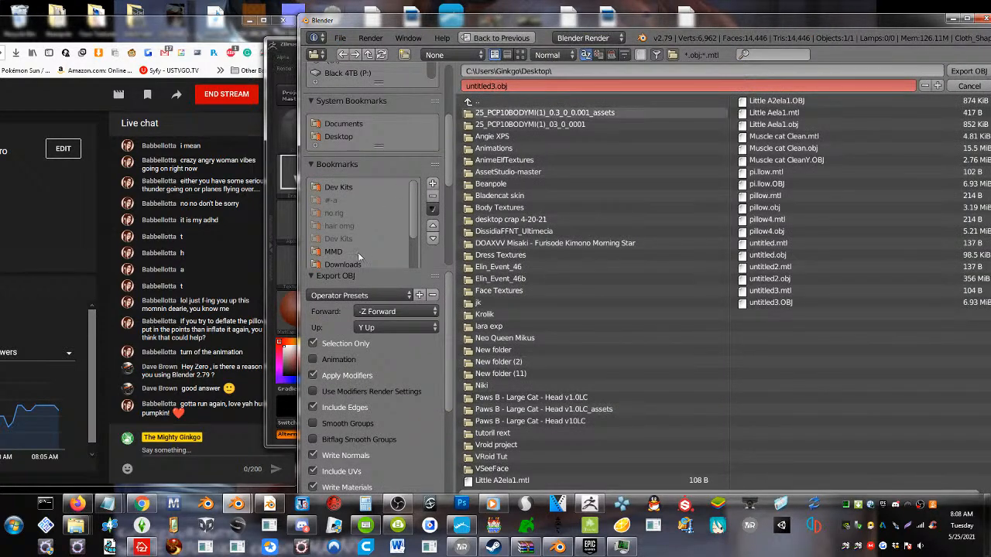
left_click(937, 85)
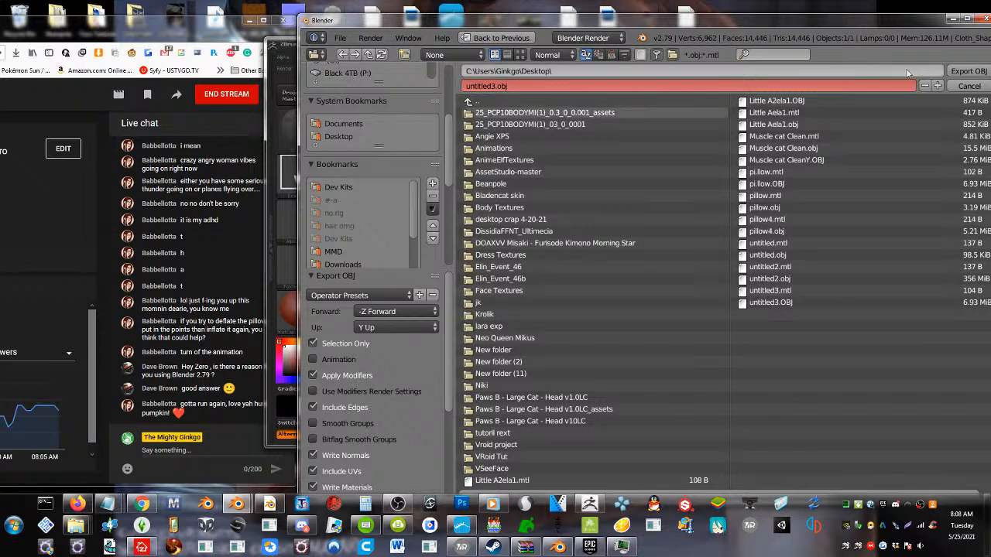
left_click(937, 85)
left_click(960, 71)
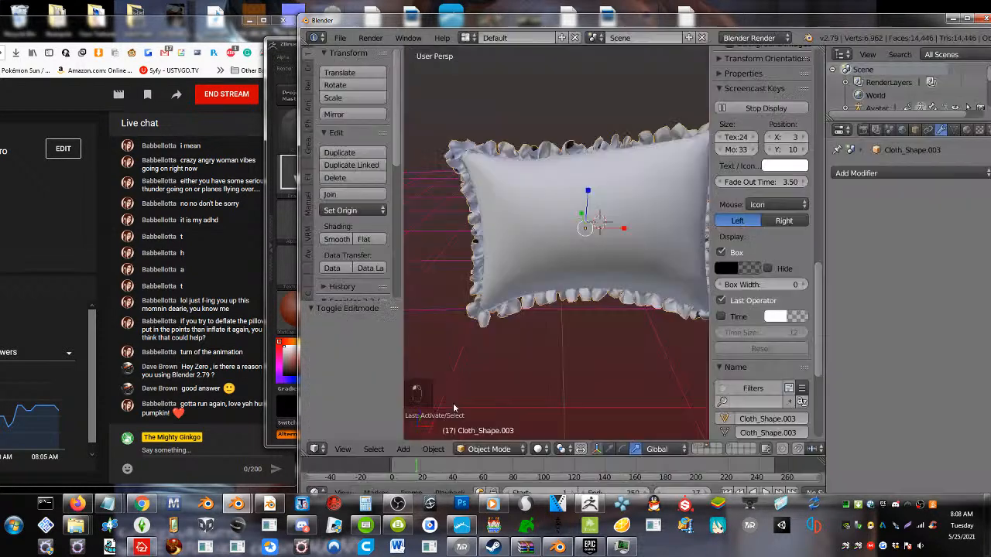
Switch to ZBrush, import untitled5.obj from the Desktop and draw the pillow near the middle of the canvas
left_click(559, 505)
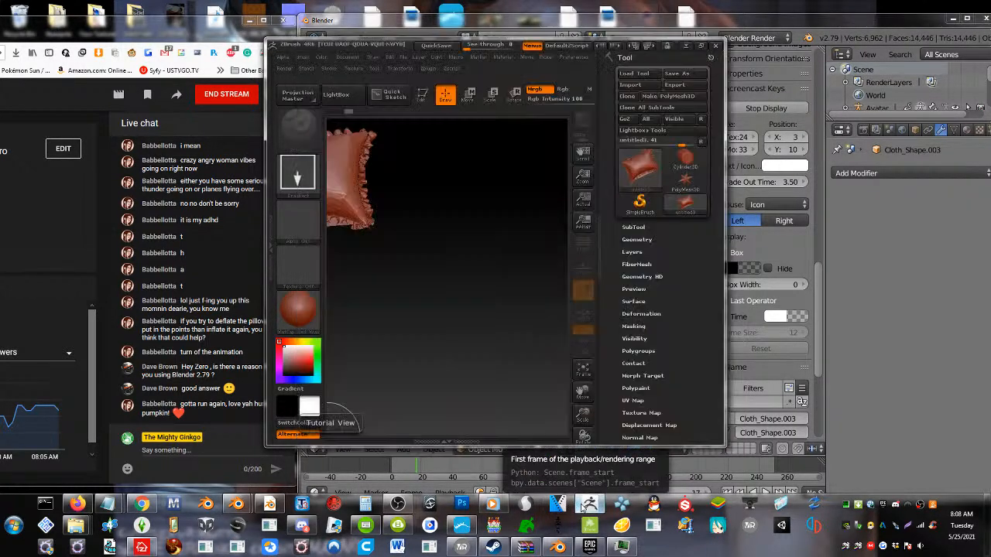
left_click(632, 85)
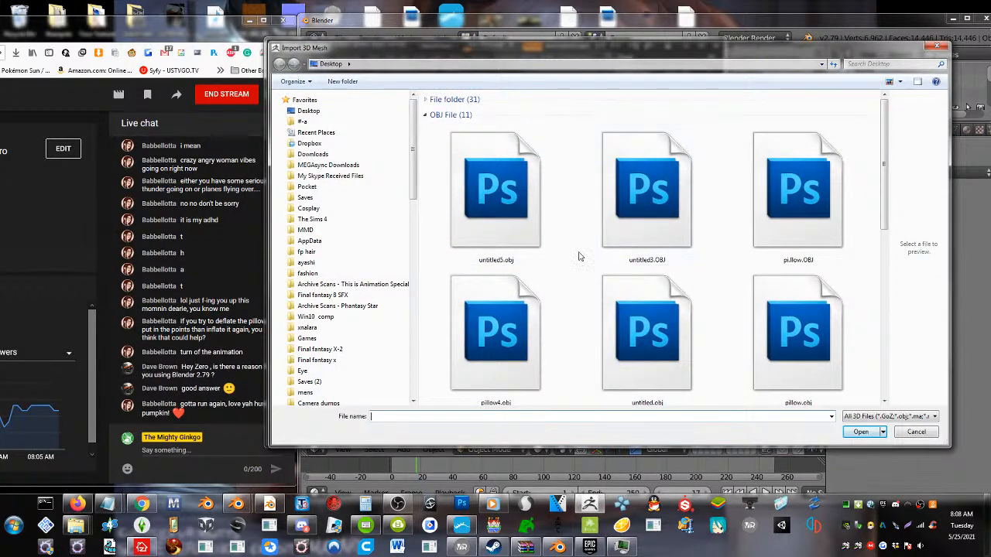
double_click(496, 193)
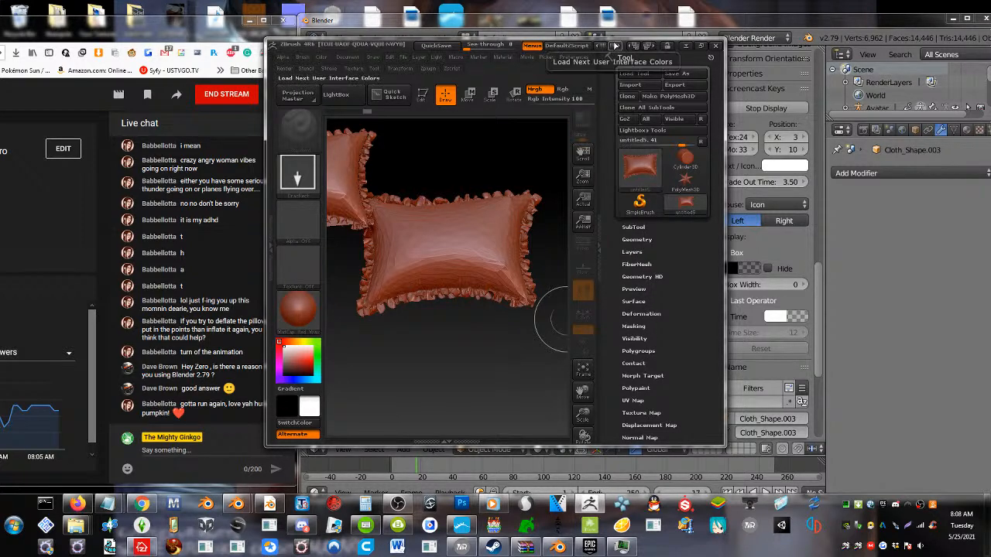
Remesh the imported pillow with ZRemesher and export it to the Desktop as untitledww5.obj
left_click(631, 242)
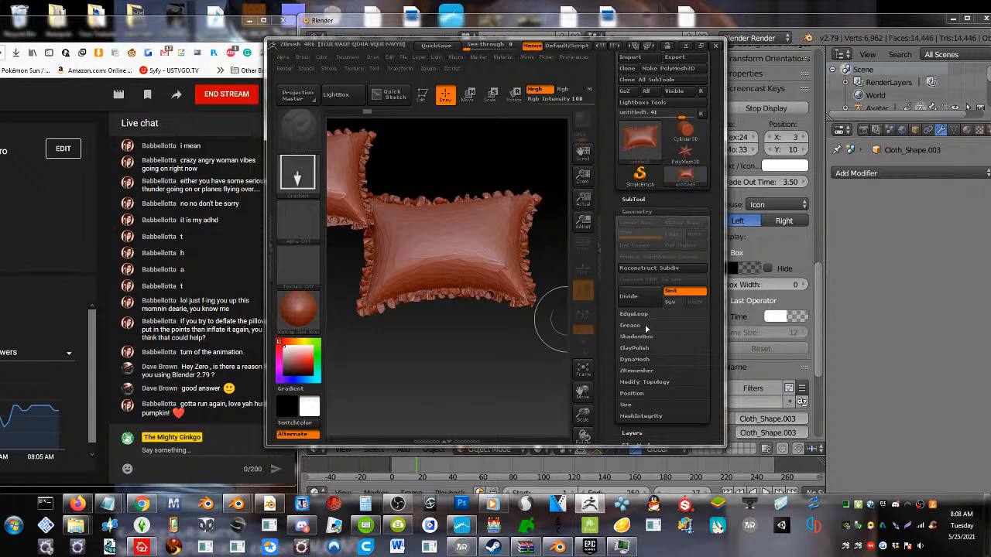
left_click(636, 371)
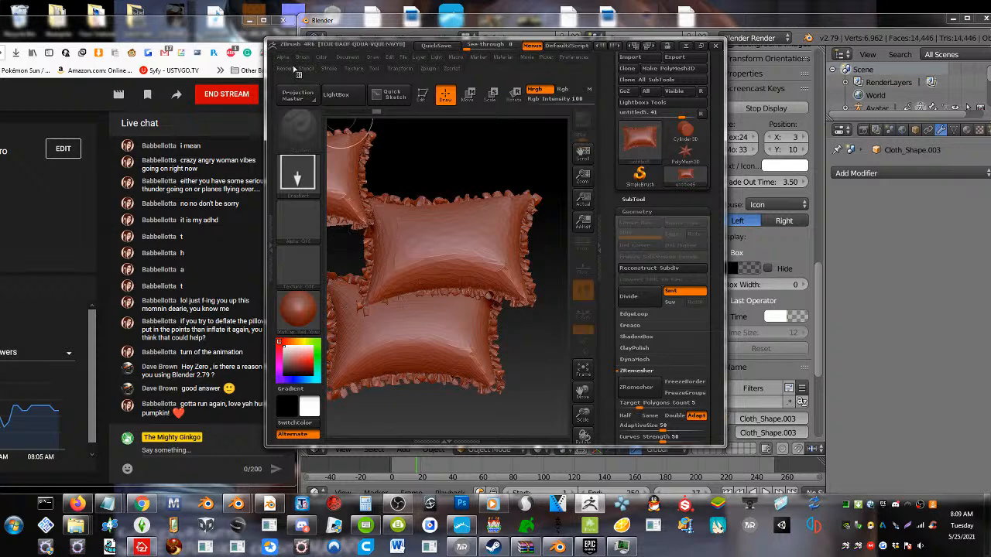
left_click(687, 60)
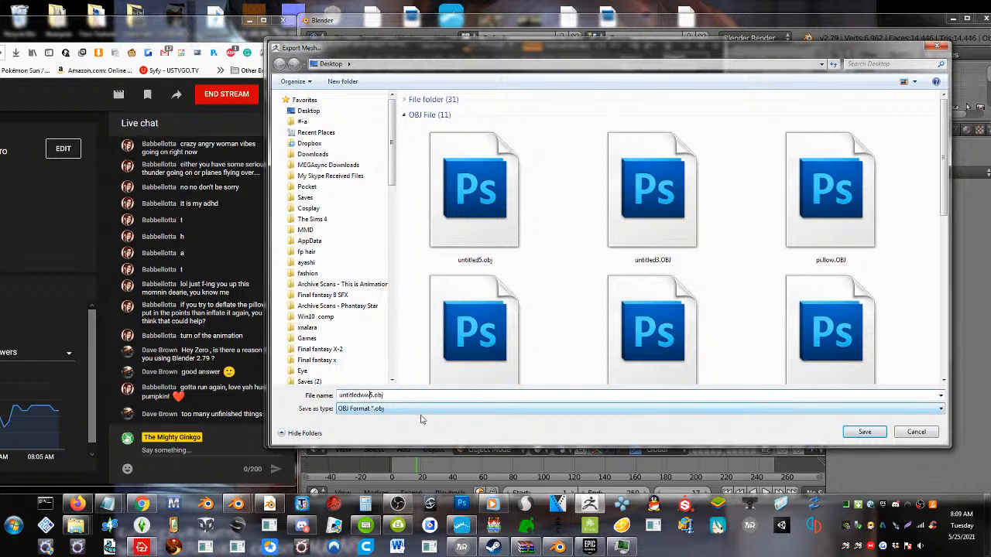
left_click(862, 435)
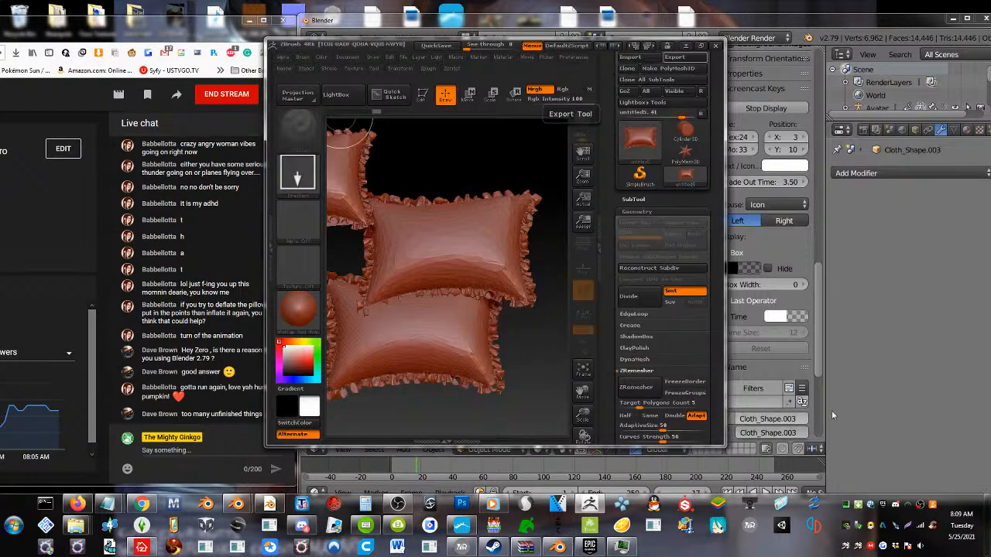
Switch to Blender and replace the old ruffled pillow with the remeshed untitledww5.OBJ, listing the newest Desktop files first
left_click(831, 415)
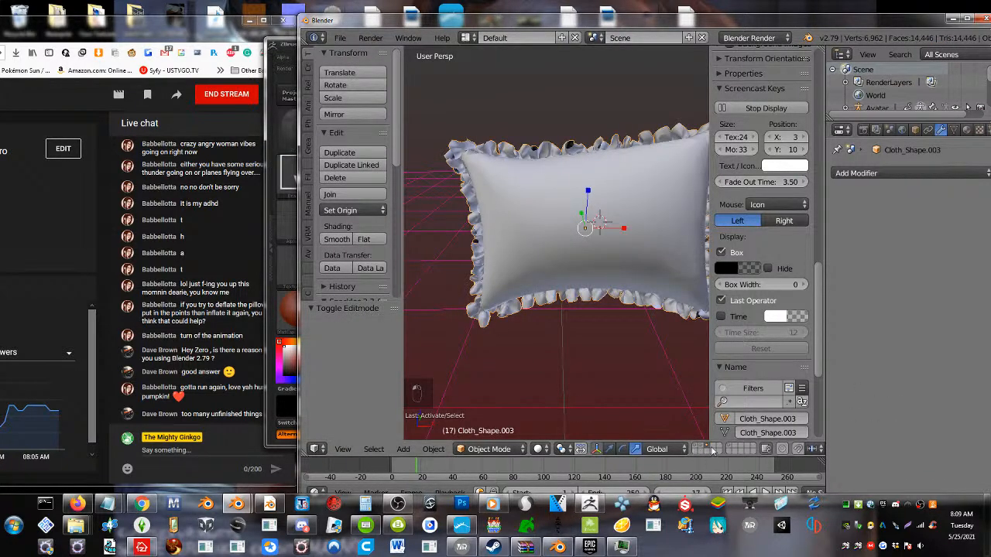
key("Delete")
left_click(340, 37)
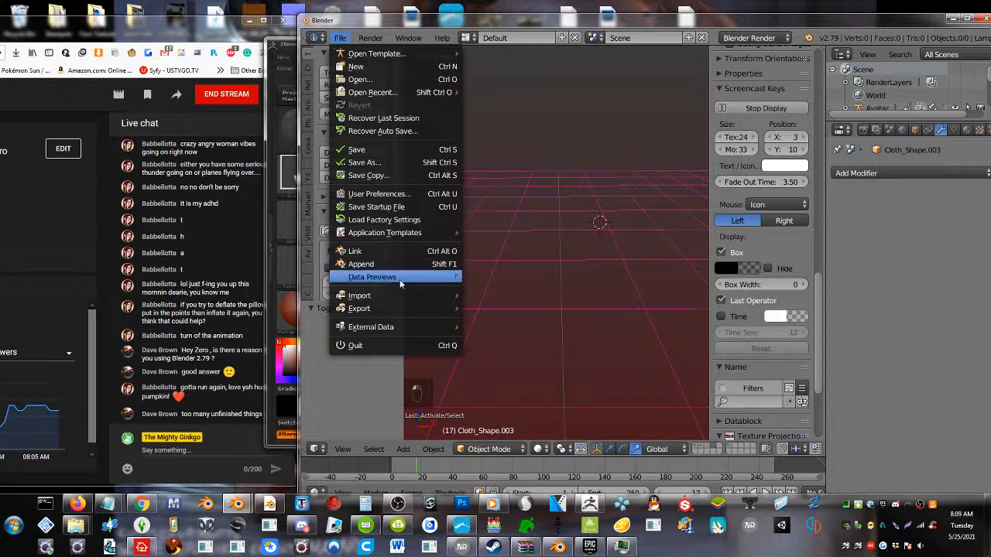
mouse_move(419, 300)
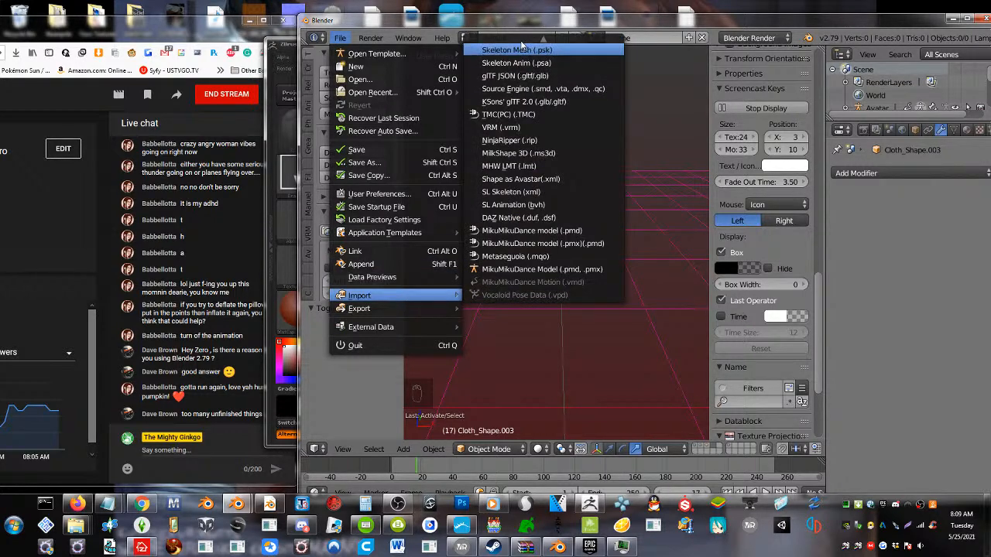
scroll(521, 62, "up", 8)
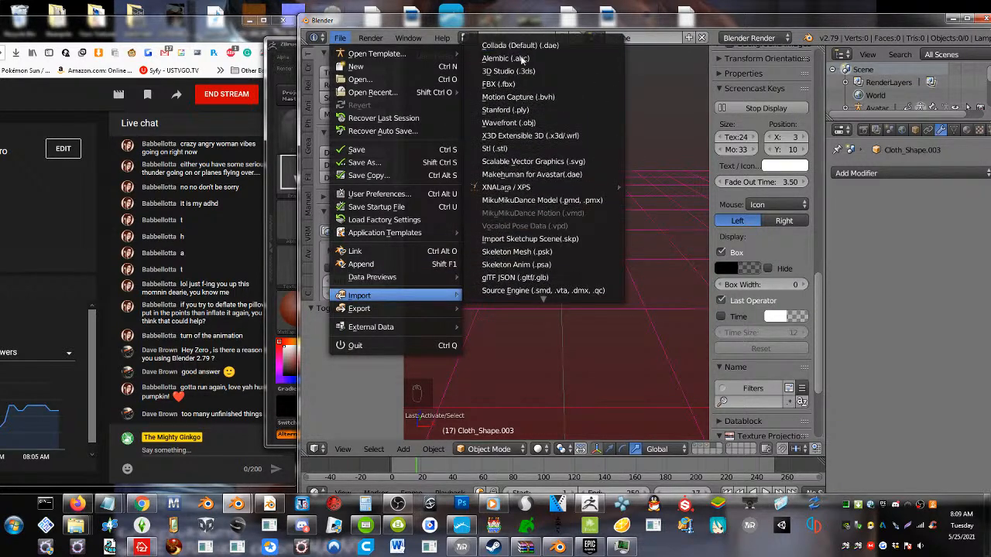
left_click(514, 123)
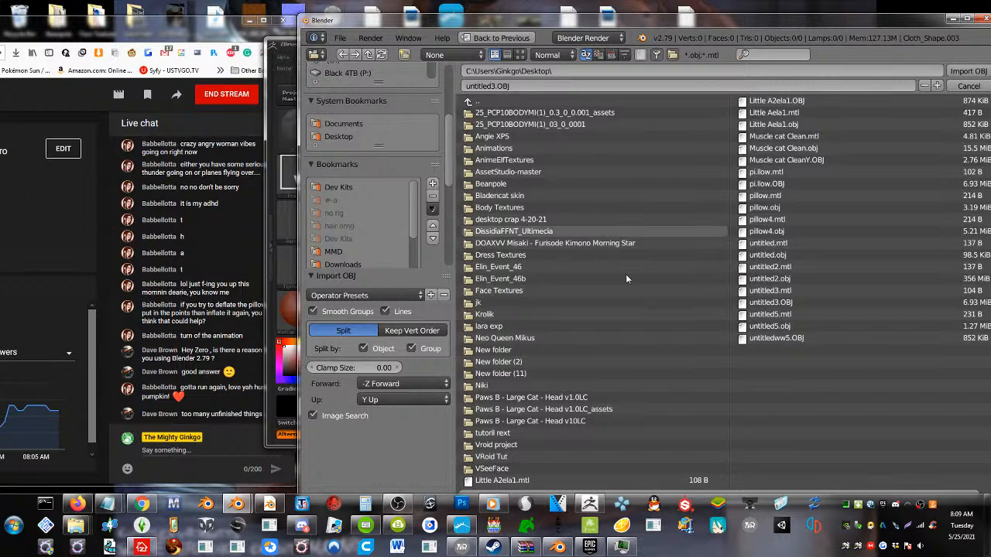
left_click(521, 55)
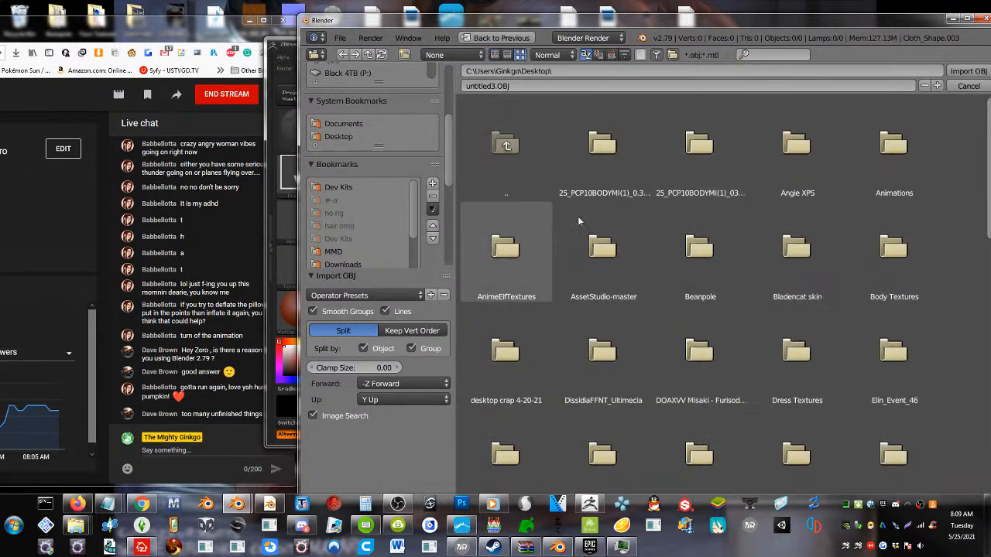
left_click(496, 55)
left_click(611, 55)
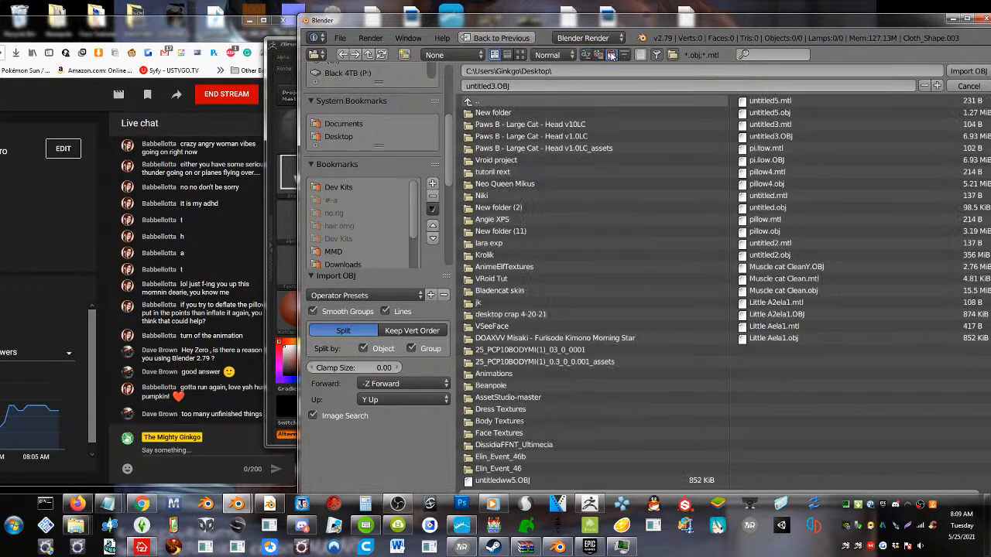
left_click(489, 480)
double_click(490, 480)
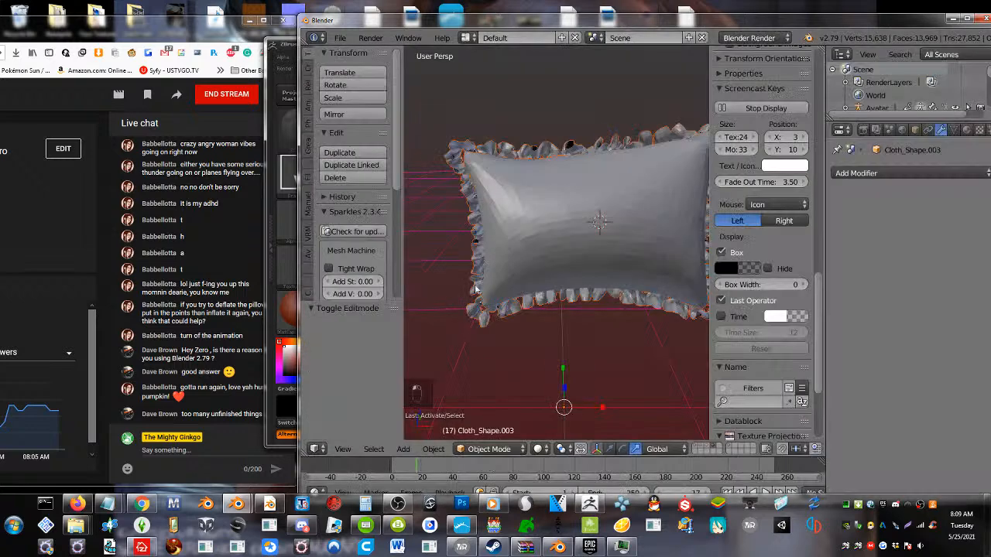
Select all parts of the imported pillow, including the ruffles, and join them into one object
right_click(548, 210)
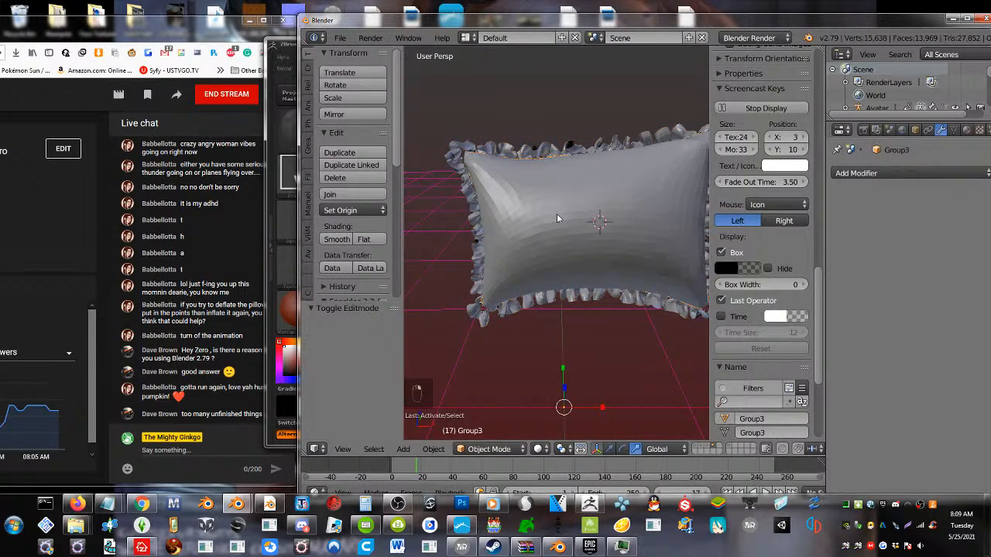
key("a")
key("a")
key("a")
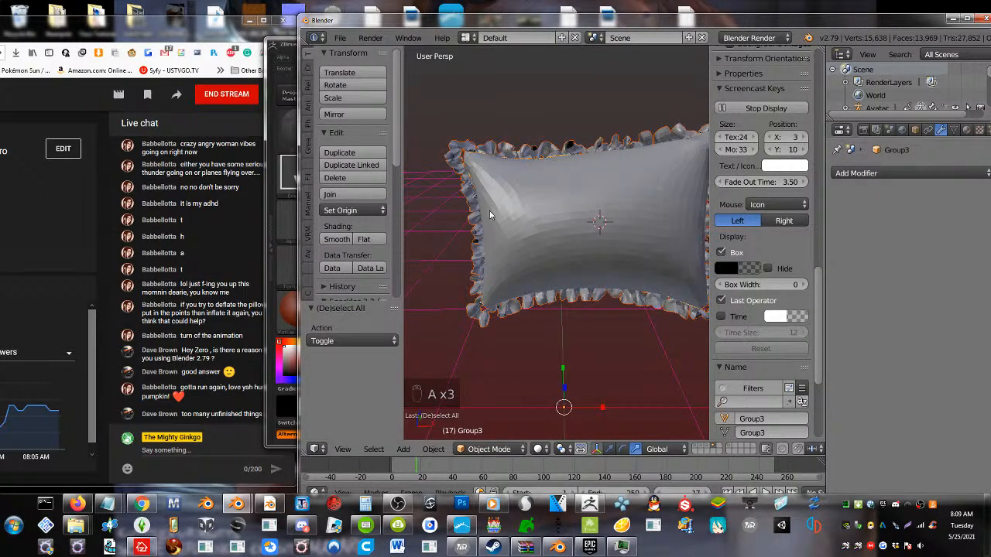
Examine the joined pillow's mesh topology and face count in Edit Mode, and return to Object Mode
key("Tab")
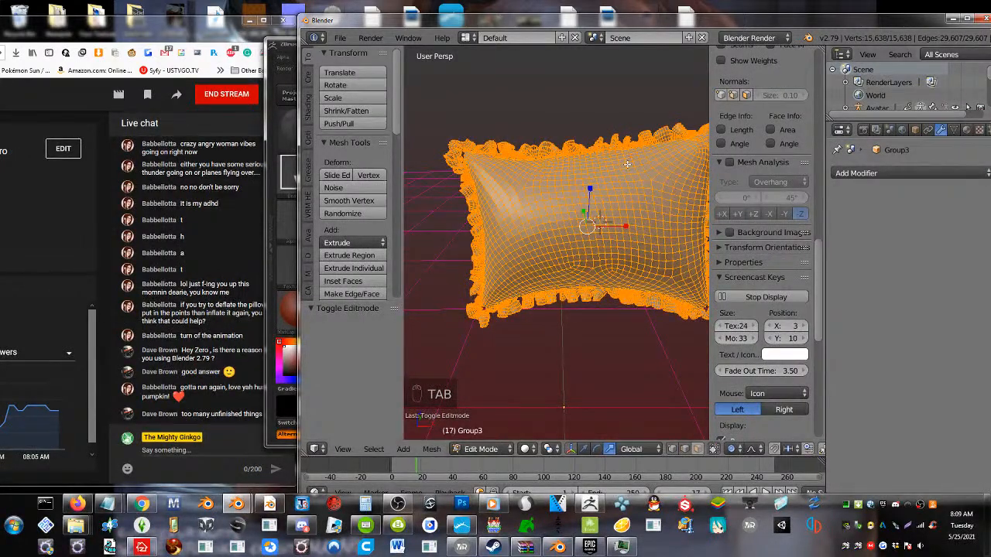
scroll(951, 39, "down", 5)
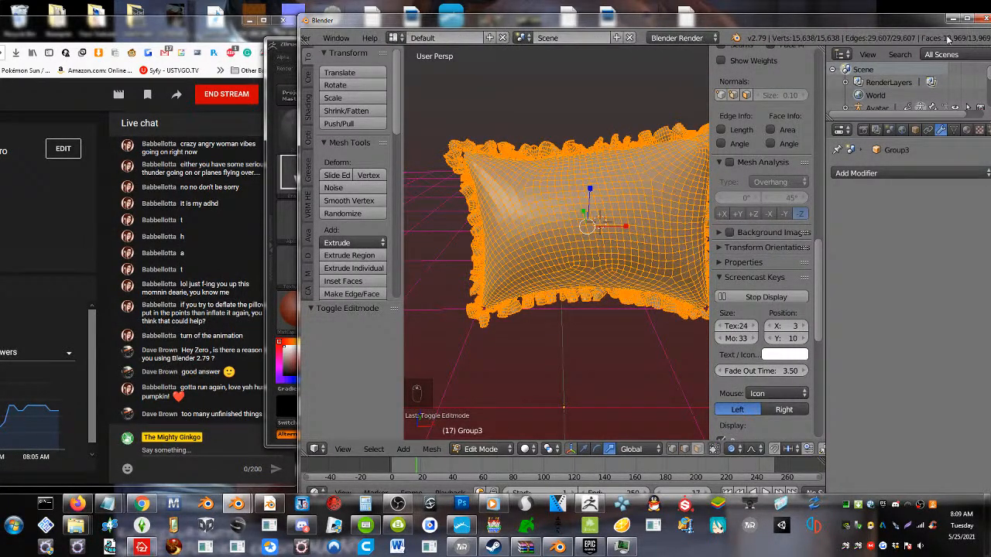
scroll(947, 38, "down", 1)
key("Tab")
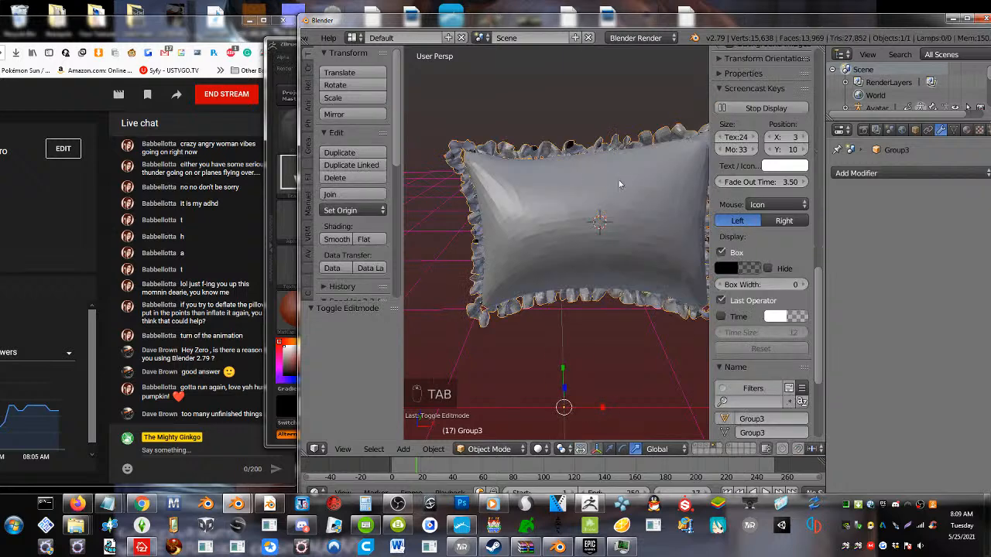
Add a Decimate modifier to the selected pillow and set its Collapse ratio to 0.3437
key("a")
key("a")
key("a")
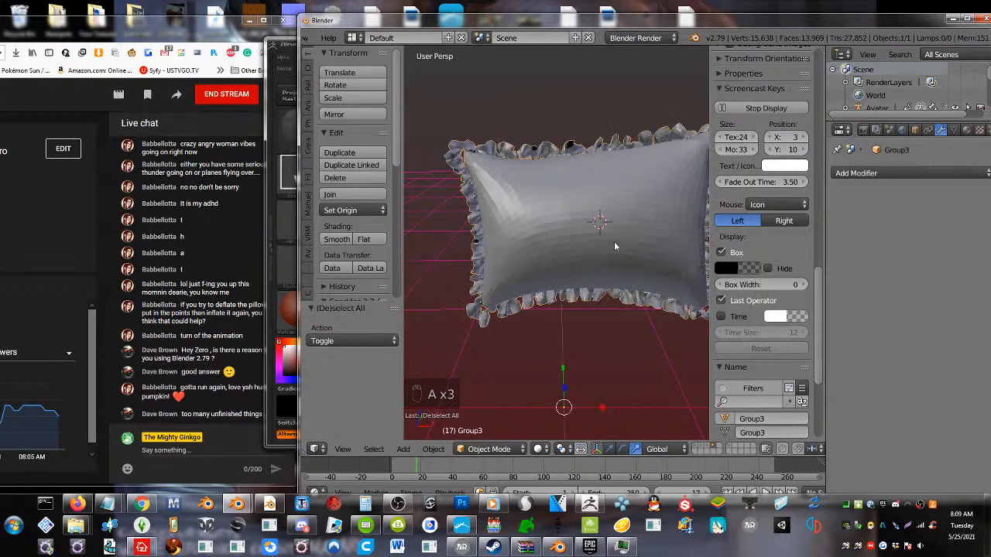
left_click(895, 172)
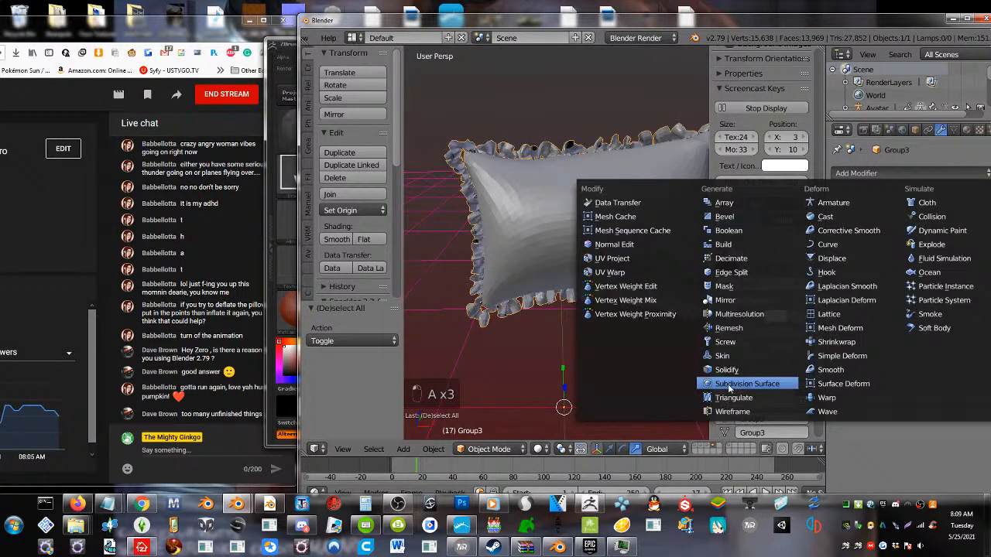
left_click(734, 260)
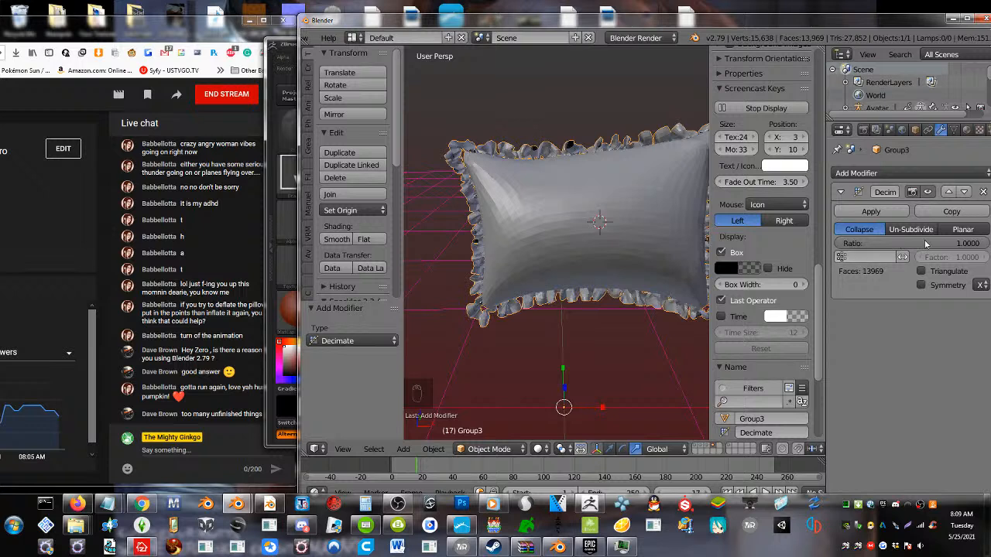
left_click_drag(925, 244, 824, 243)
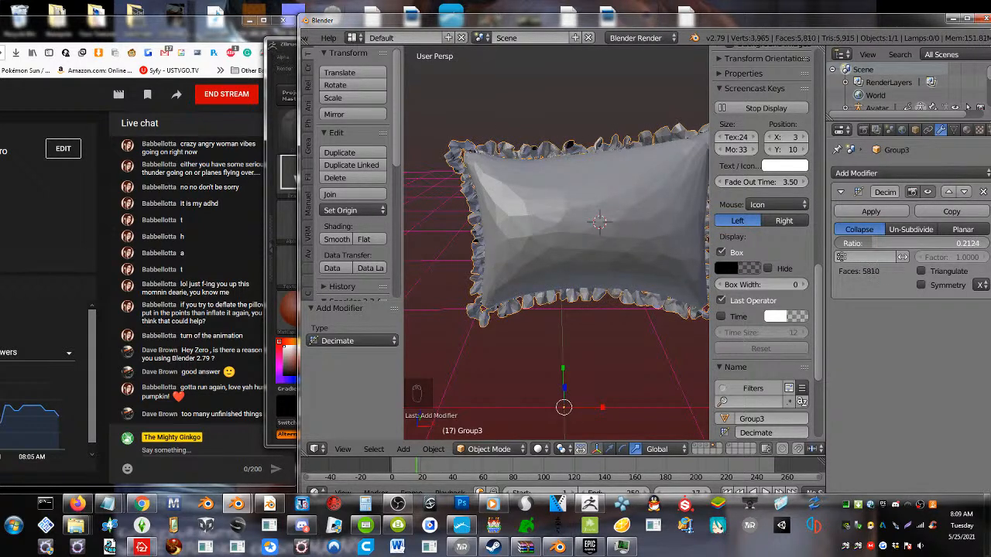
left_click_drag(870, 243, 890, 243)
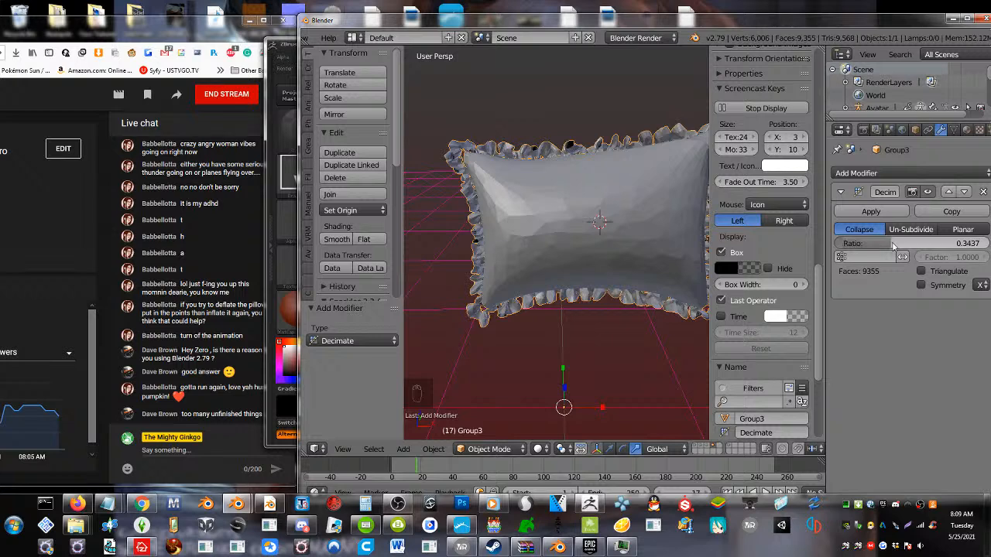
Apply the Decimate modifier to the pillow, set its shading to smooth, and deselect it
left_click(872, 207)
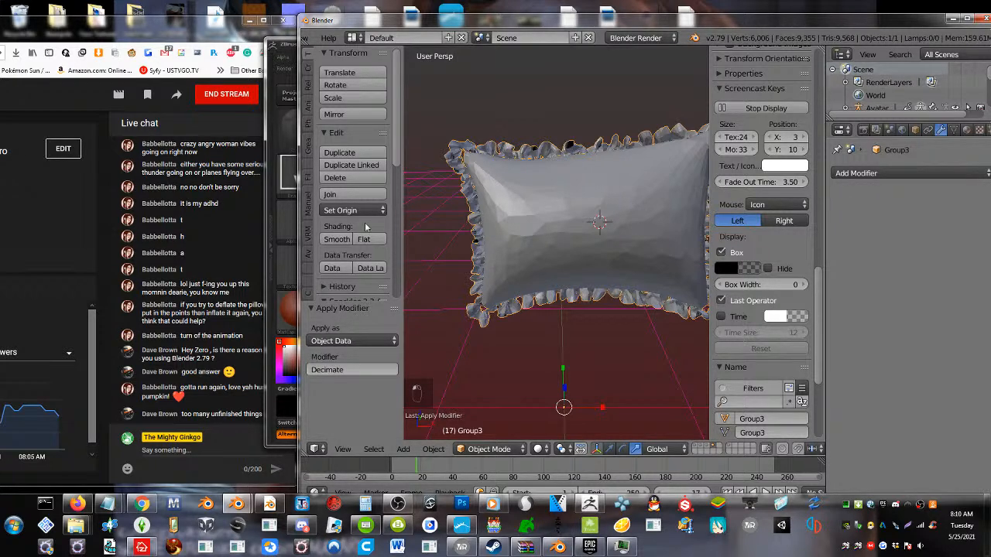
left_click(338, 240)
scroll(491, 217, "down", 2)
key("a")
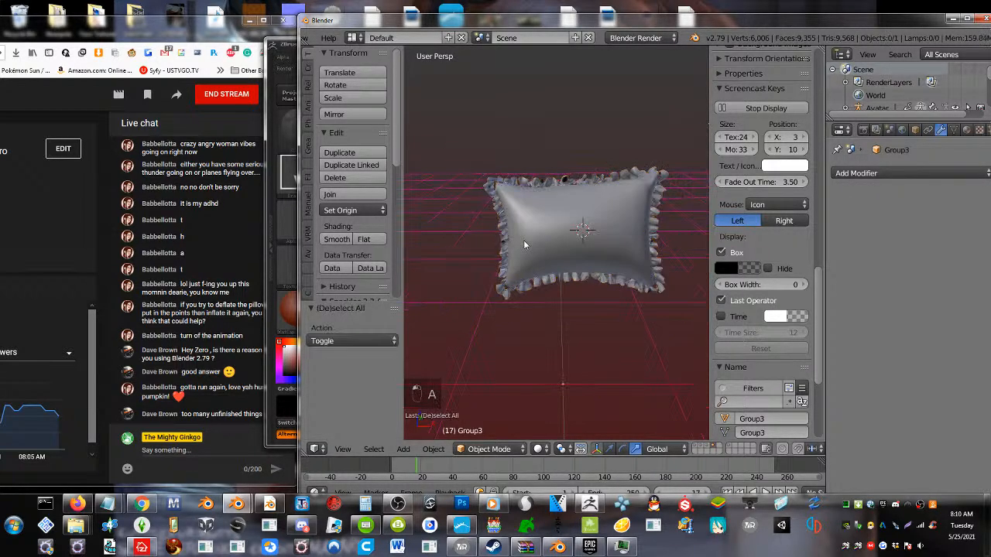
middle_click_drag(554, 251, 529, 263)
Select the pillow, enter Sculpt Mode, and set up the Flatten/Contrast brush with a 121 px radius
right_click(530, 263)
left_click(480, 449)
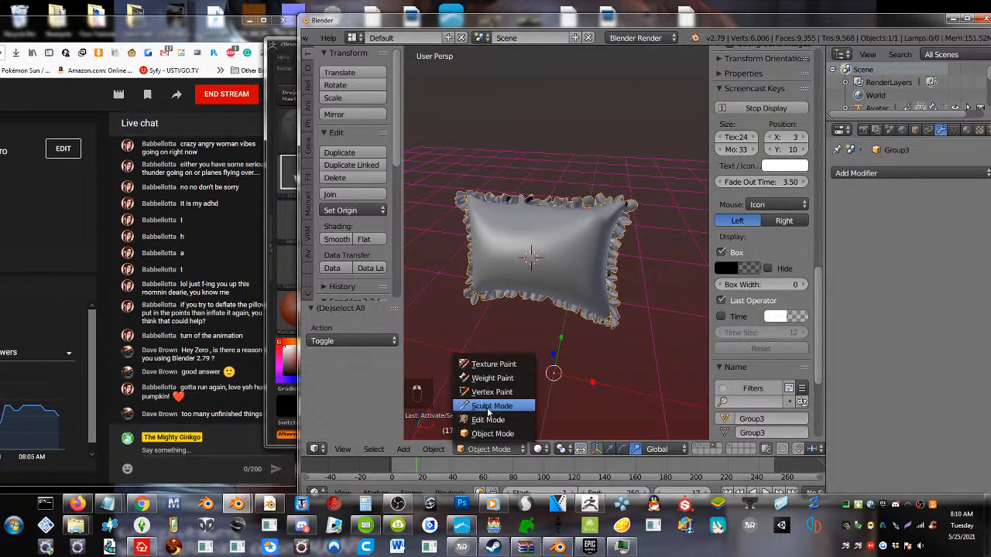
left_click(490, 407)
left_click(352, 91)
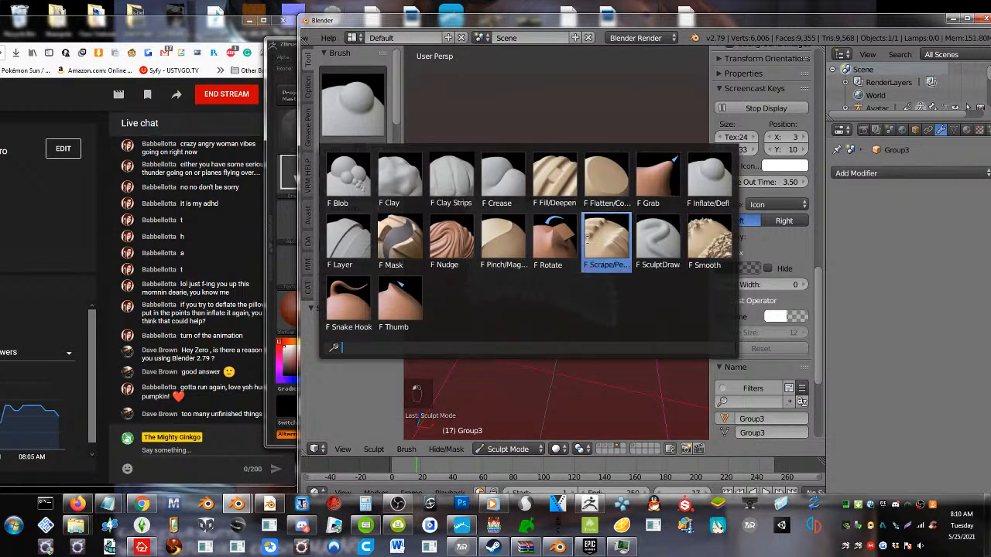
left_click(606, 178)
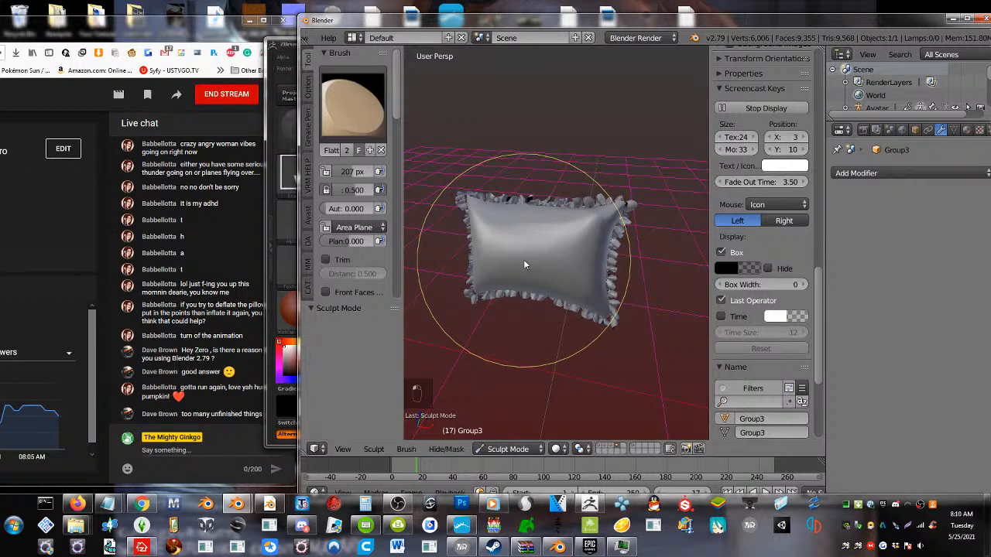
mouse_move(522, 281)
middle_mouse_down()
mouse_move(514, 310)
mouse_move(501, 308)
mouse_move(535, 301)
mouse_move(535, 288)
mouse_move(498, 224)
middle_mouse_up()
scroll(502, 305, "down", 3)
scroll(502, 305, "up", 6)
scroll(527, 301, "down", 5)
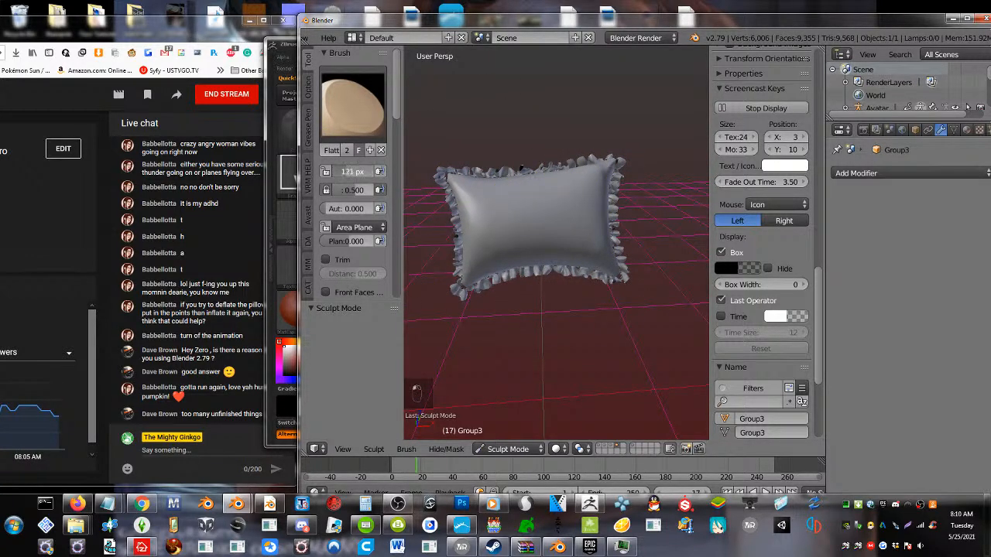
Flatten the pillow's puffy front surface with brush strokes, undoing the unwanted ones
mouse_move(519, 221)
left_mouse_down()
mouse_move(490, 225)
mouse_move(521, 196)
mouse_move(580, 204)
mouse_move(582, 233)
left_mouse_up()
key("ctrl+z")
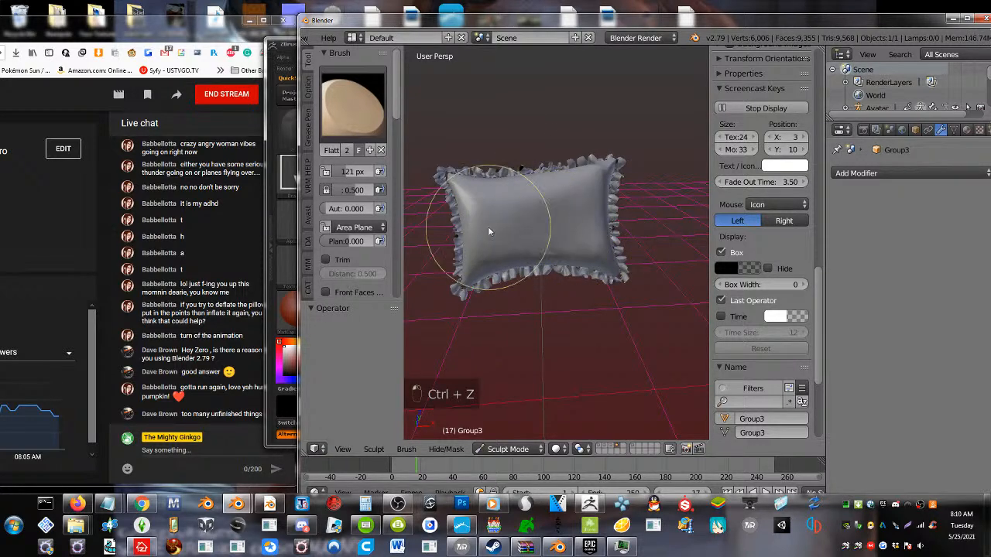
mouse_move(490, 211)
middle_mouse_down()
mouse_move(506, 219)
mouse_move(689, 214)
mouse_move(471, 165)
mouse_move(437, 180)
mouse_move(638, 235)
mouse_move(570, 227)
mouse_move(560, 183)
mouse_move(613, 178)
mouse_move(599, 190)
mouse_move(629, 186)
mouse_move(620, 192)
mouse_move(646, 202)
mouse_move(433, 238)
mouse_move(499, 225)
mouse_move(498, 208)
mouse_move(551, 256)
mouse_move(538, 246)
middle_mouse_up()
scroll(499, 203, "up", 3)
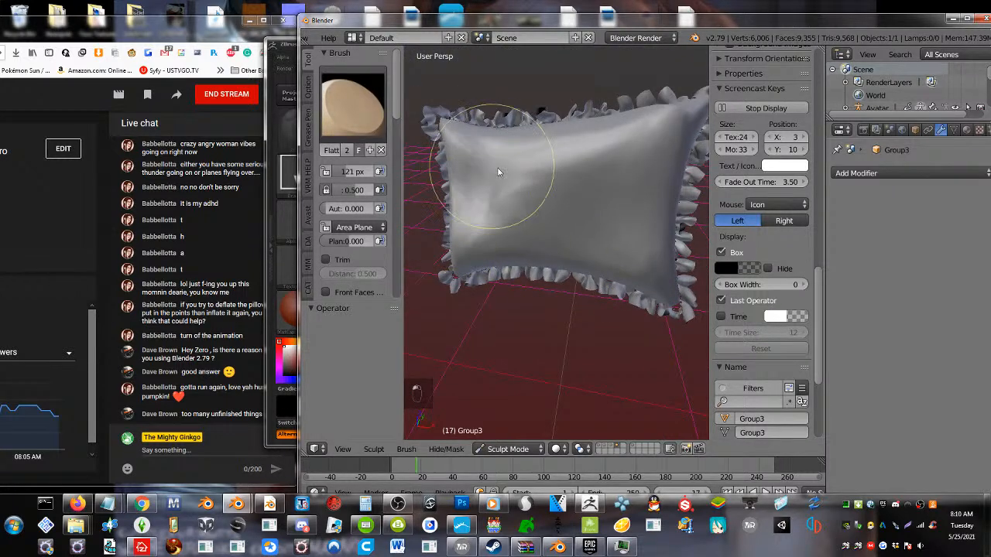
key("ctrl+z")
scroll(564, 215, "down", 1)
middle_click_drag(565, 215, 582, 217)
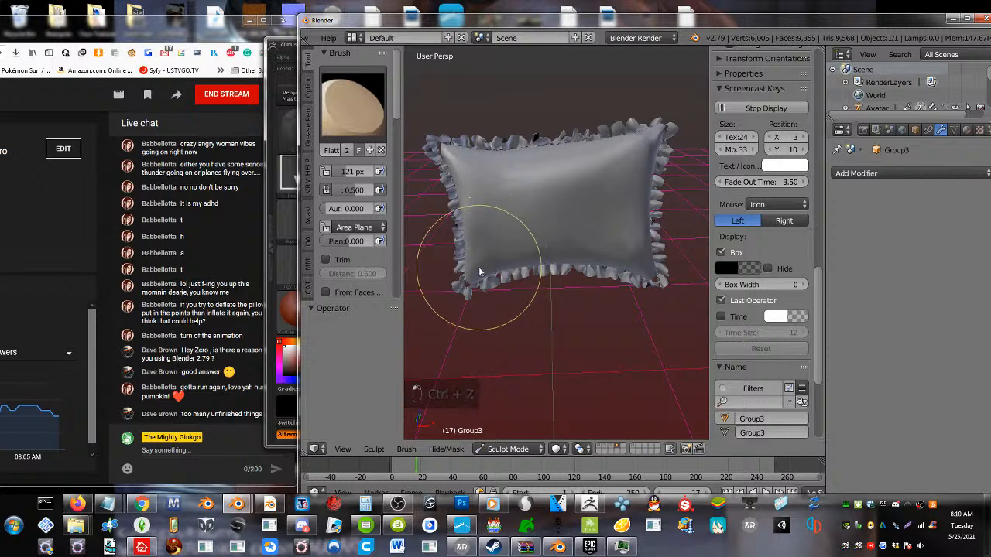
left_click_drag(475, 260, 522, 265)
key("ctrl+z")
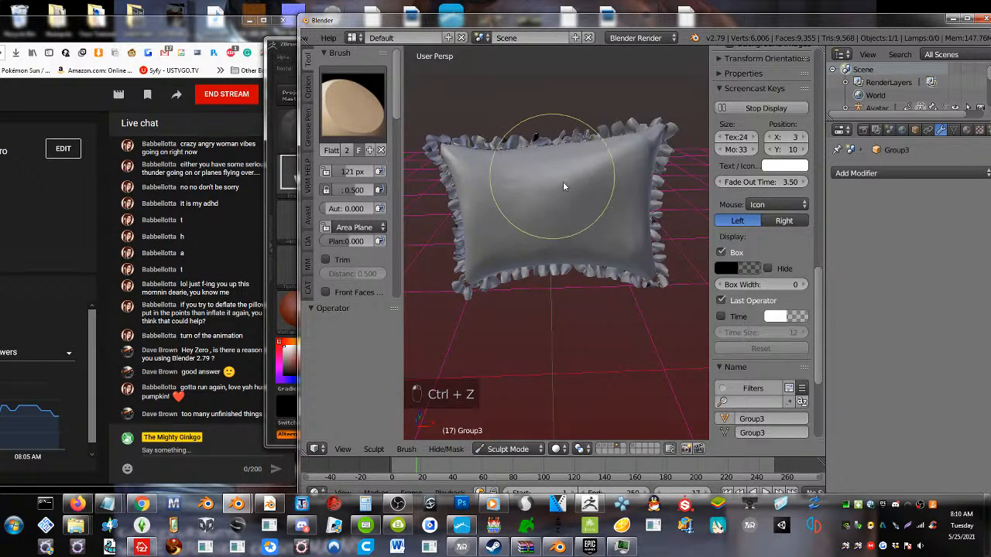
Examine the sculpted pillow's mesh in Edit Mode and its shape in Sculpt Mode from several angles and distances
key("Tab")
scroll(564, 236, "down", 2)
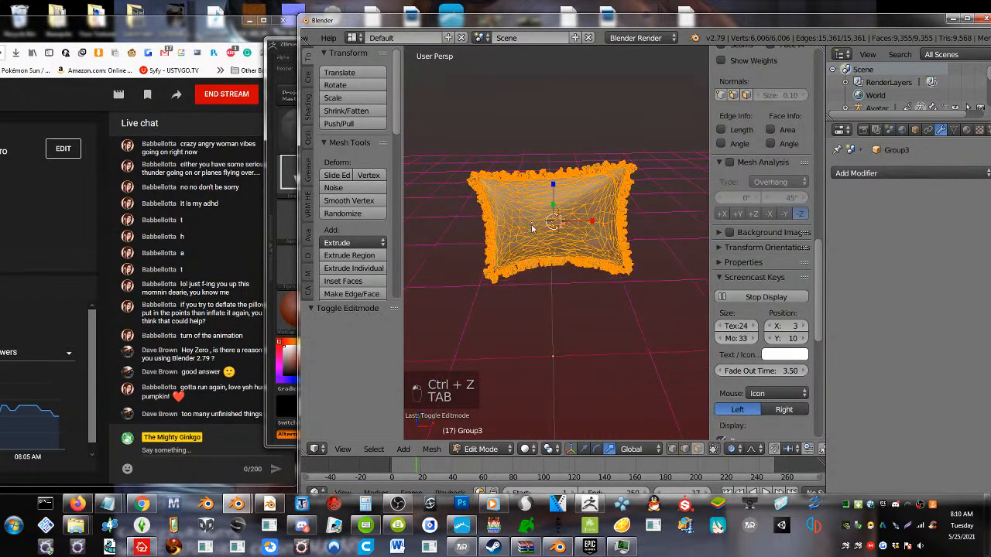
key("Tab")
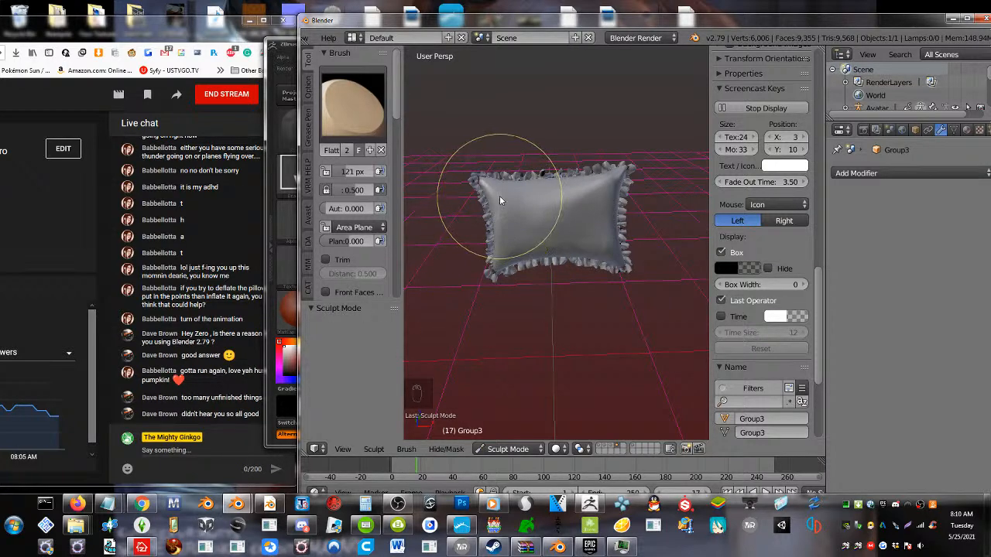
right_click(484, 179)
middle_click_drag(509, 200, 469, 217)
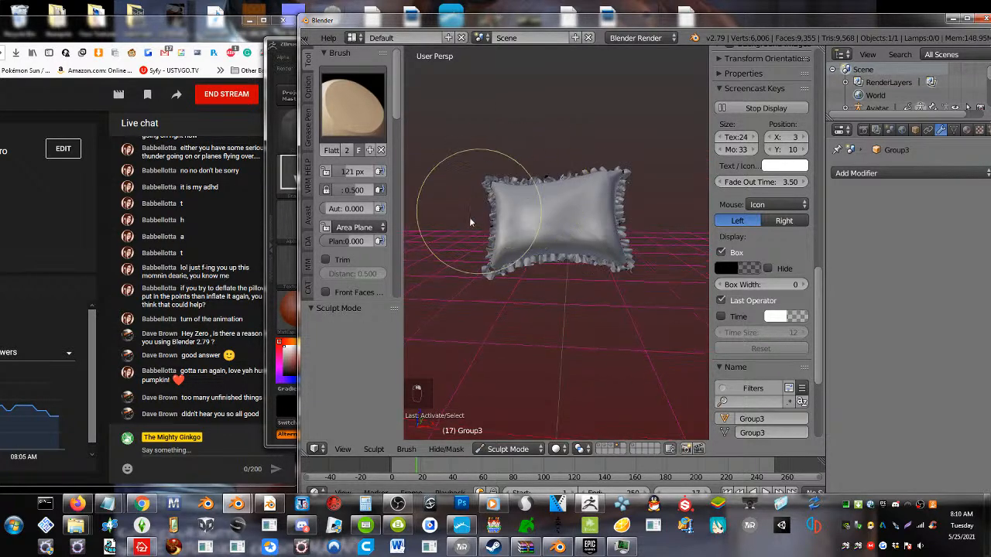
scroll(622, 355, "down", 3)
middle_click_drag(494, 300, 517, 352)
left_click(507, 449)
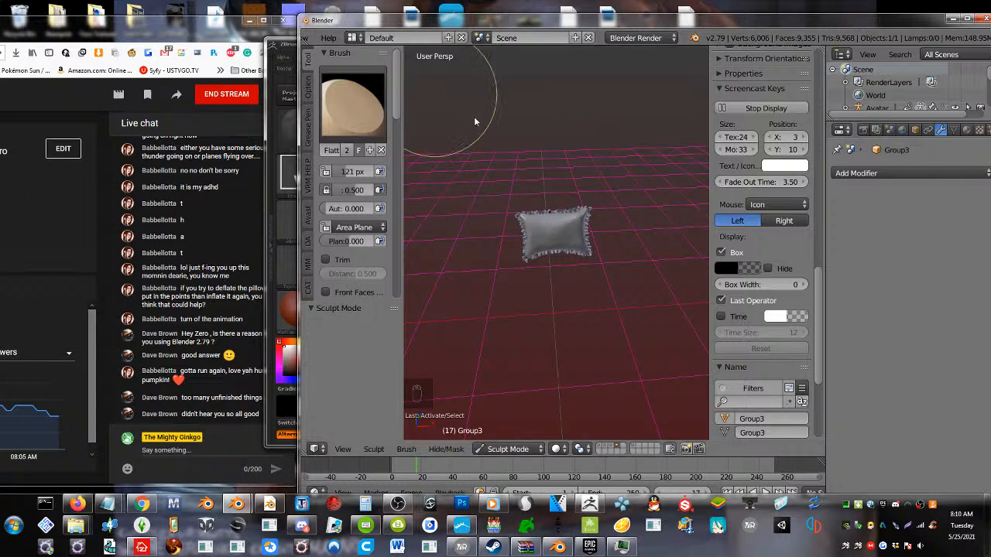
scroll(576, 246, "up", 5)
scroll(519, 308, "down", 2)
scroll(519, 316, "down", 1)
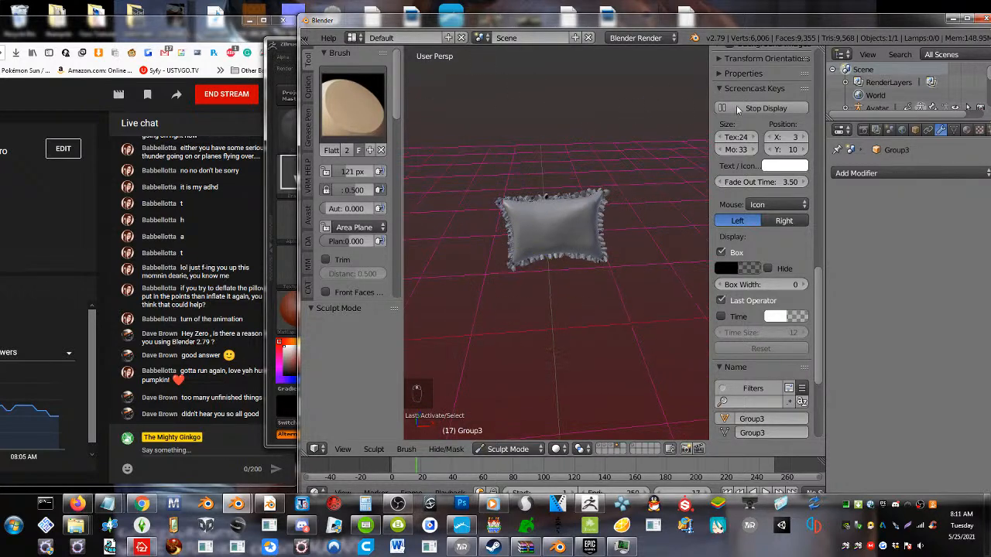
Switch the visible layer to the one holding the other ruffled pillow, Cloth_Shape.003, and select that pillow
left_click(603, 450)
left_click(617, 448)
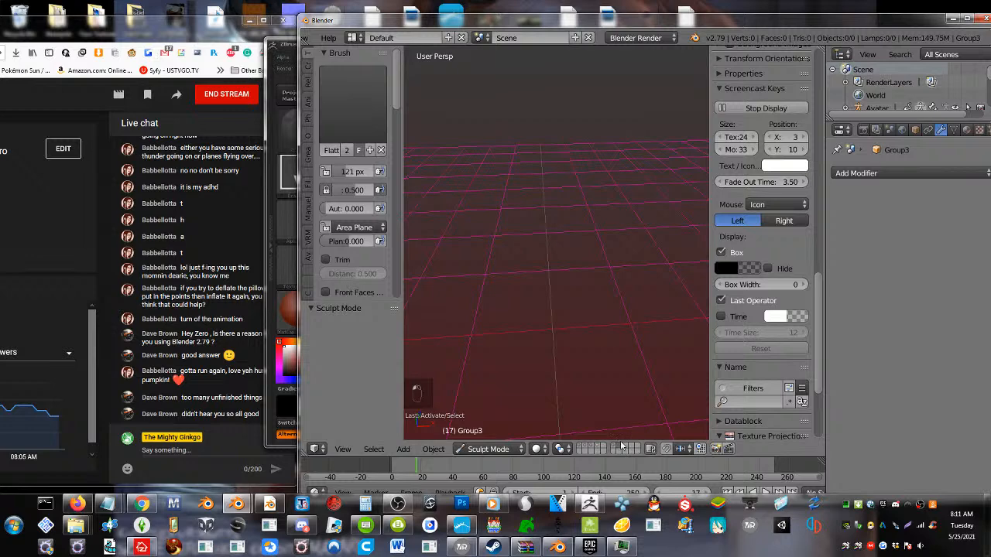
left_click(591, 446)
left_click(584, 447)
left_click(591, 446)
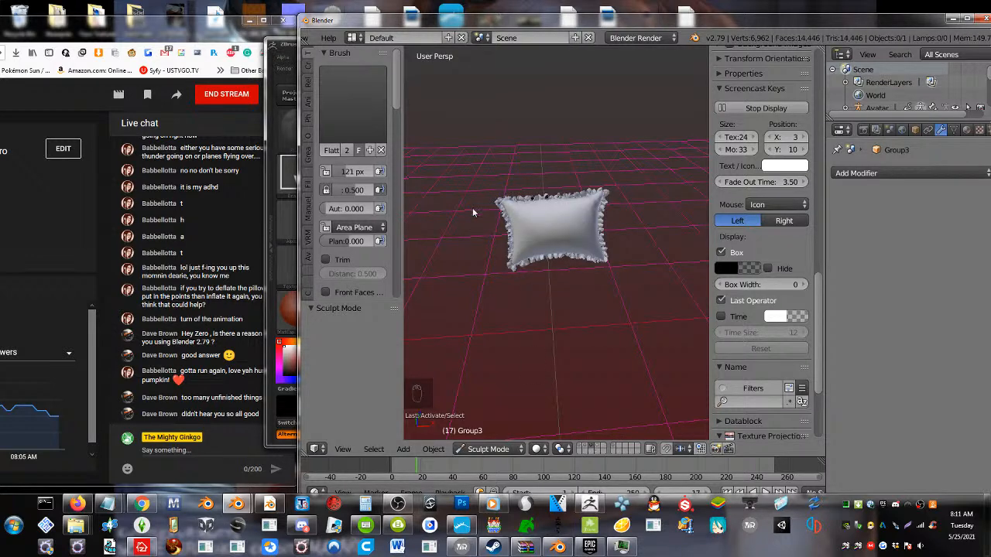
right_click(520, 217)
Examine the mesh topology of the Cloth_Shape.003 pillow in Edit Mode and return to Object Mode
key("Tab")
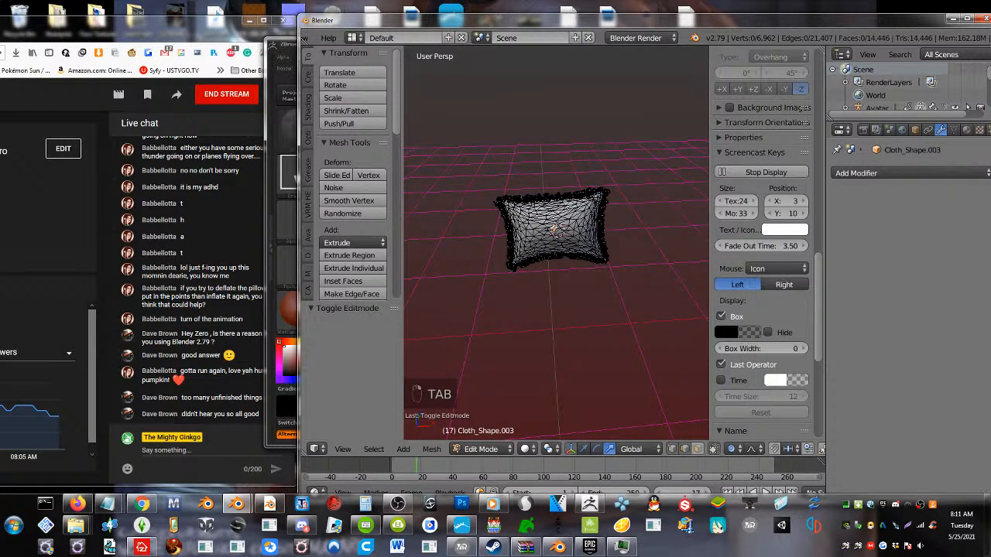
key("Tab")
scroll(556, 240, "up", 5)
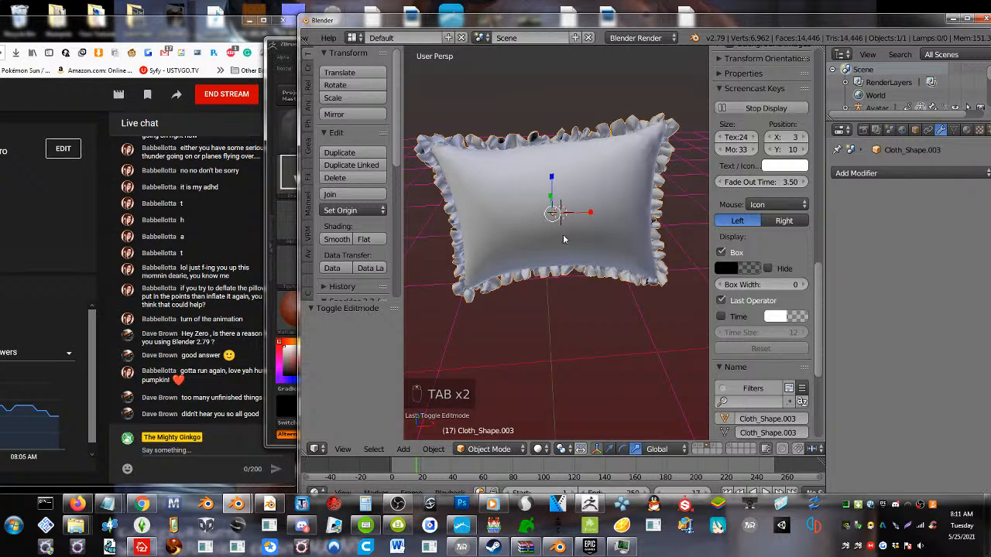
scroll(563, 239, "up", 2)
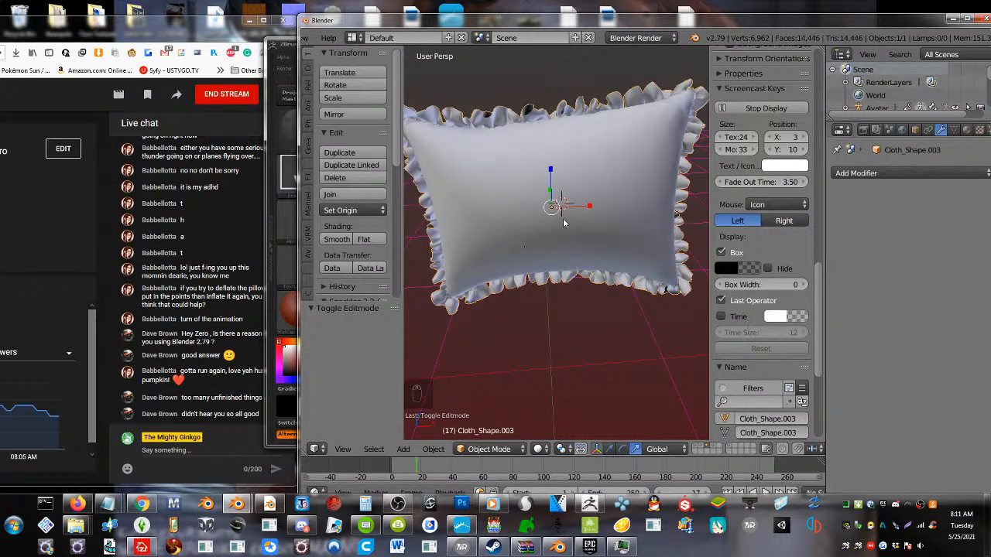
key("Tab")
key("a")
key("a")
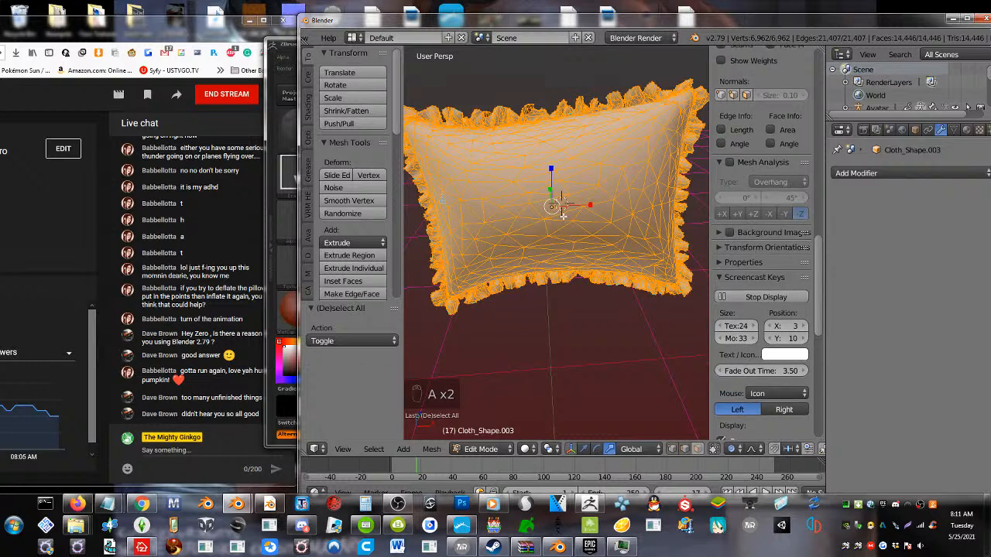
key("Tab")
Add a Decimate modifier to the Cloth_Shape.003 pillow and set its Collapse ratio to 0.5613
left_click(892, 173)
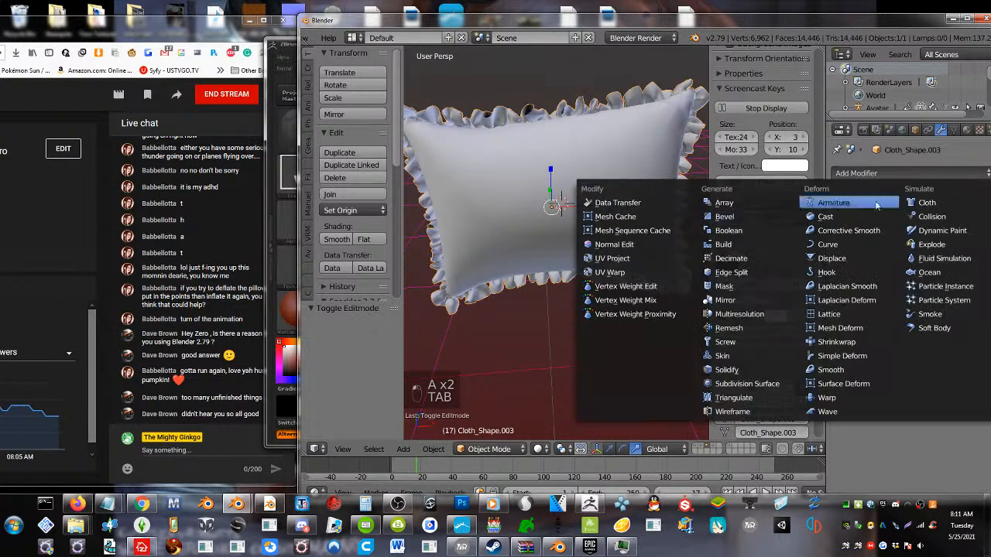
left_click(743, 264)
left_click_drag(952, 243, 925, 245)
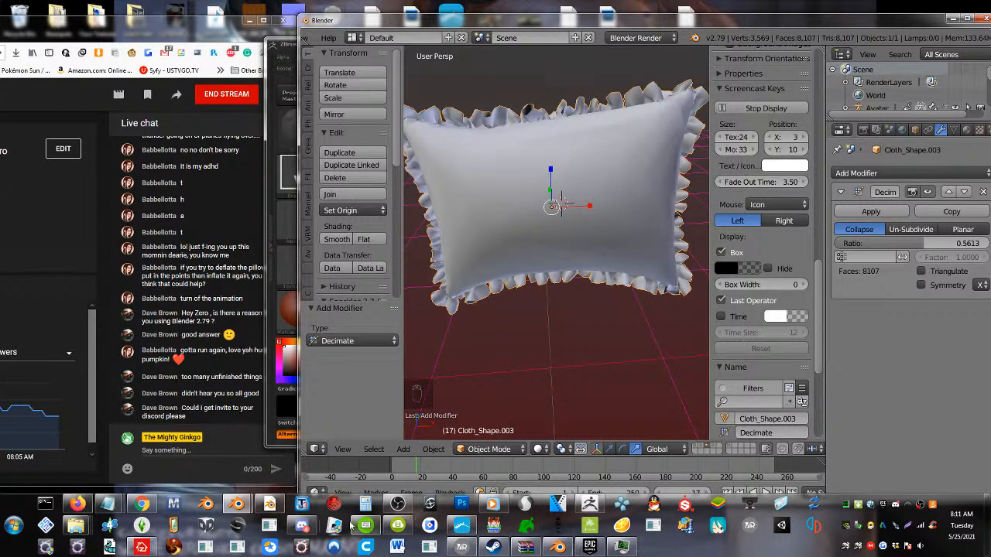
Switch to Discord, copy the invite link of The Mighty Ginkgo server, and send it in the stream's live chat
left_click(292, 532)
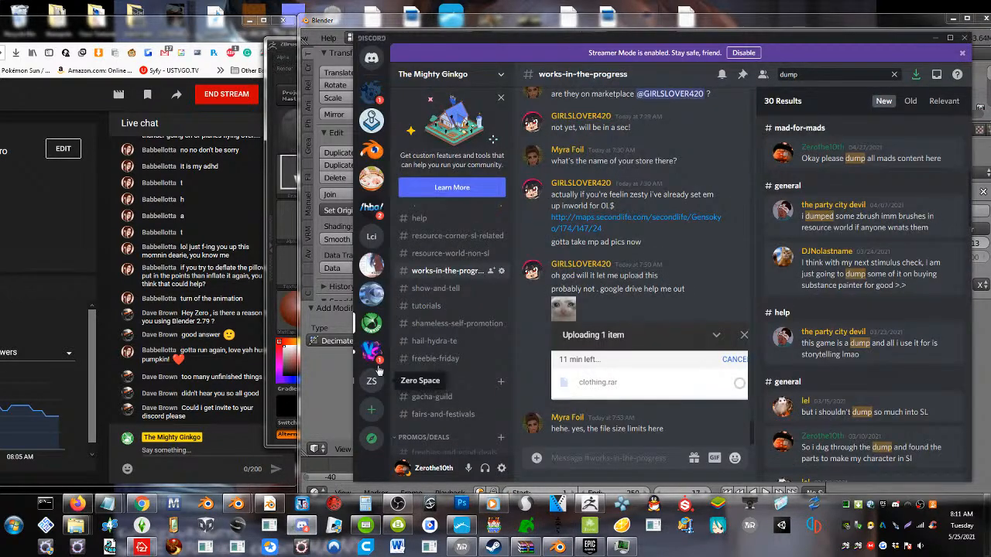
right_click(371, 325)
mouse_move(412, 344)
left_click(399, 312)
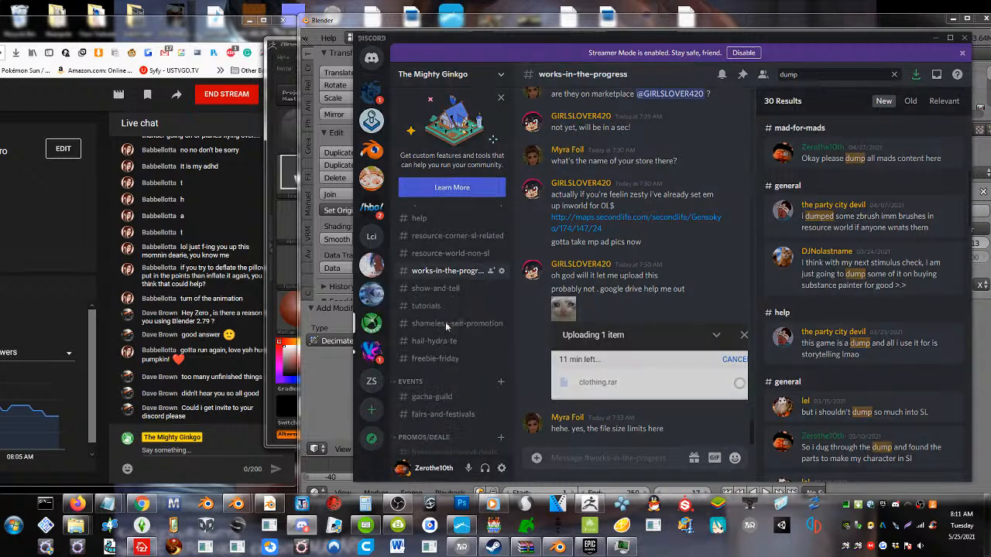
left_click(743, 333)
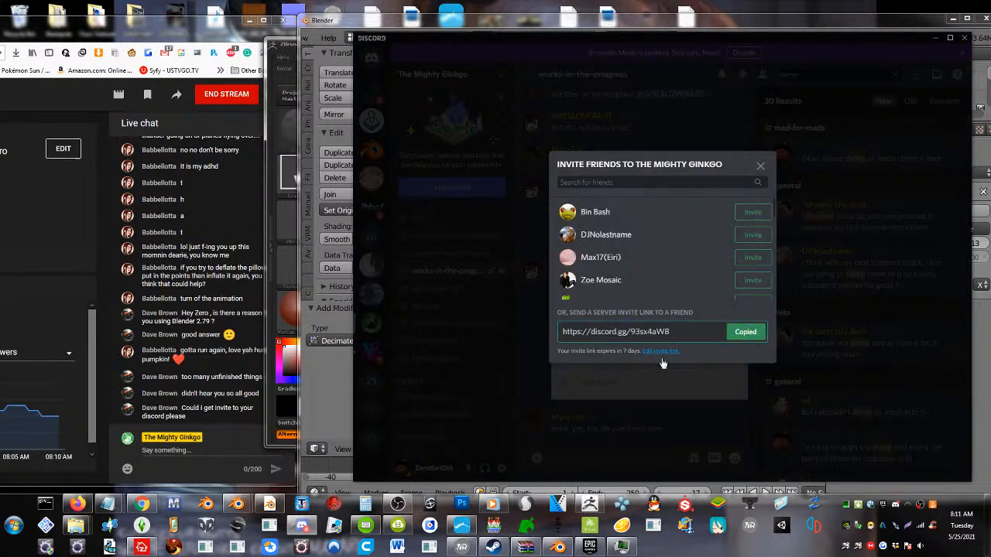
left_click(178, 451)
key("ctrl+v")
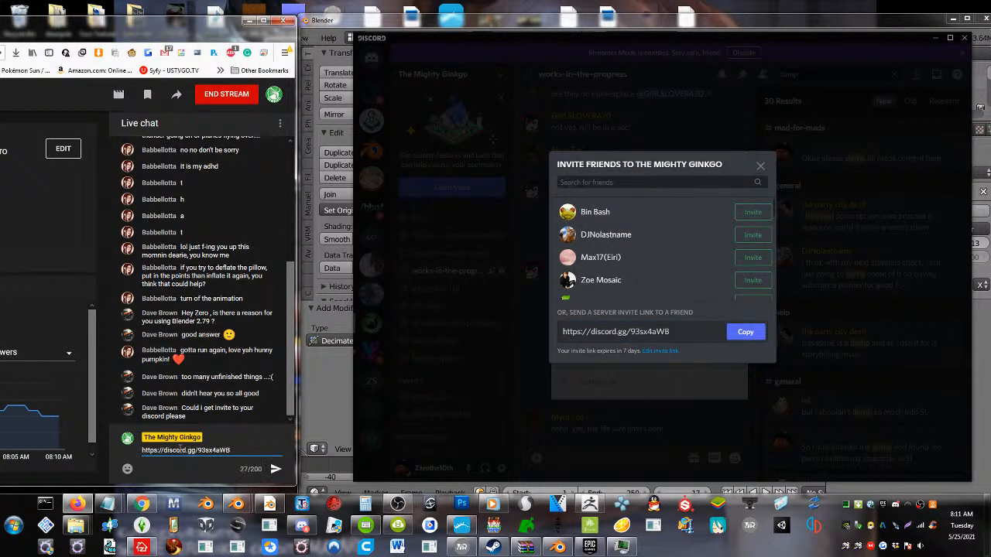
key("Return")
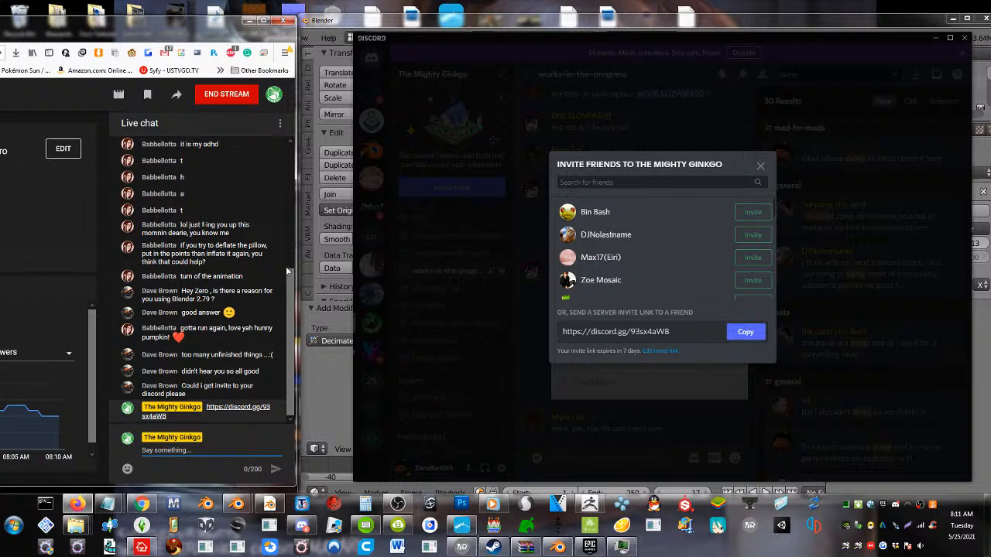
Switch back to Blender and apply the Decimate modifier on the ruffled pillow, checking its shape
left_click(313, 399)
middle_click_drag(481, 292, 471, 266)
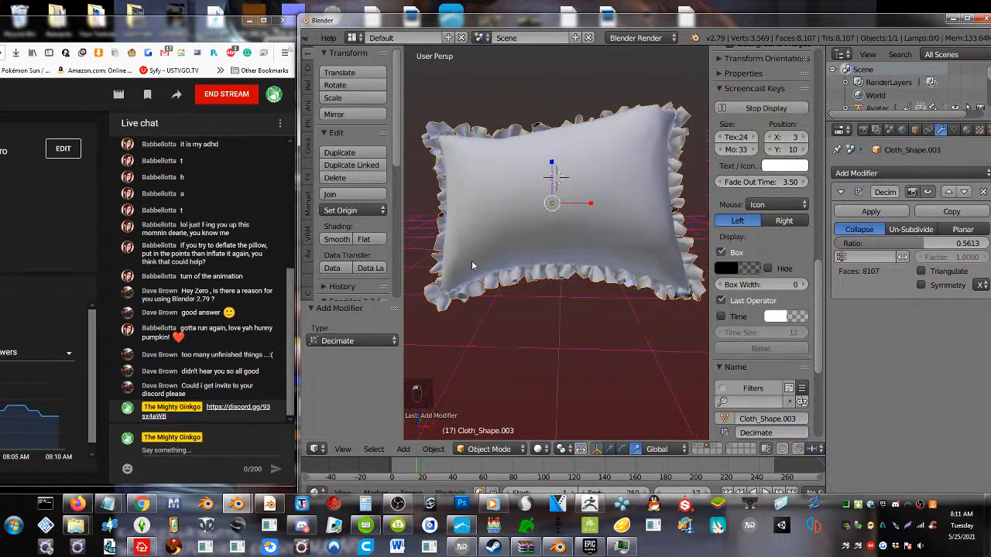
left_click(871, 211)
middle_click_drag(573, 255, 530, 293)
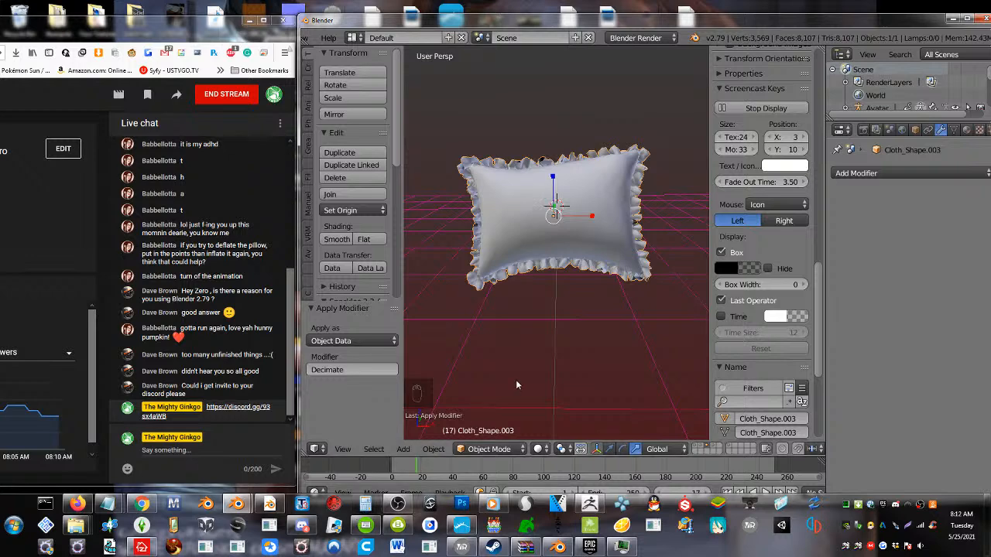
scroll(516, 380, "down", 4)
scroll(524, 383, "up", 1)
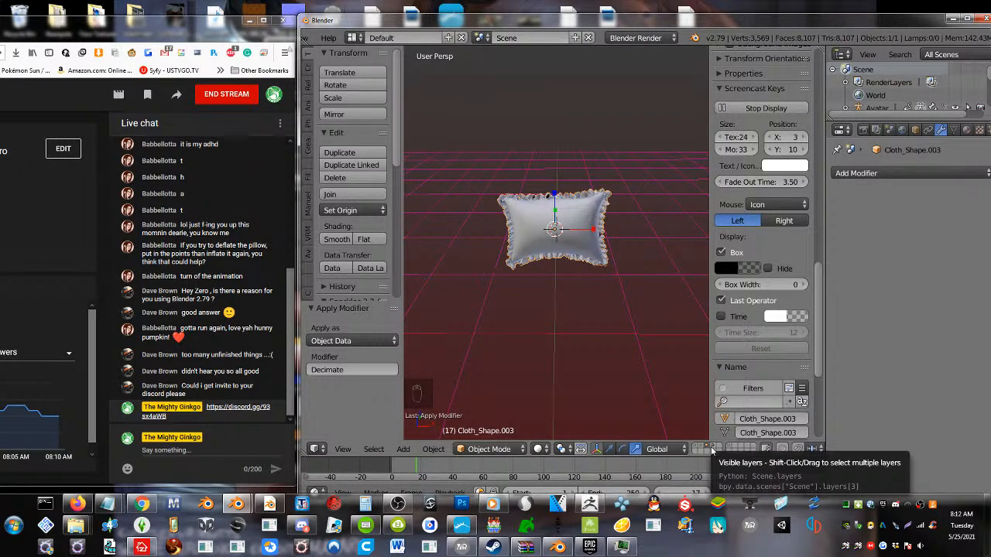
Show the layer with the avatar and rotate the flat Cube slab beside it 262° about the global X axis
left_click(698, 447)
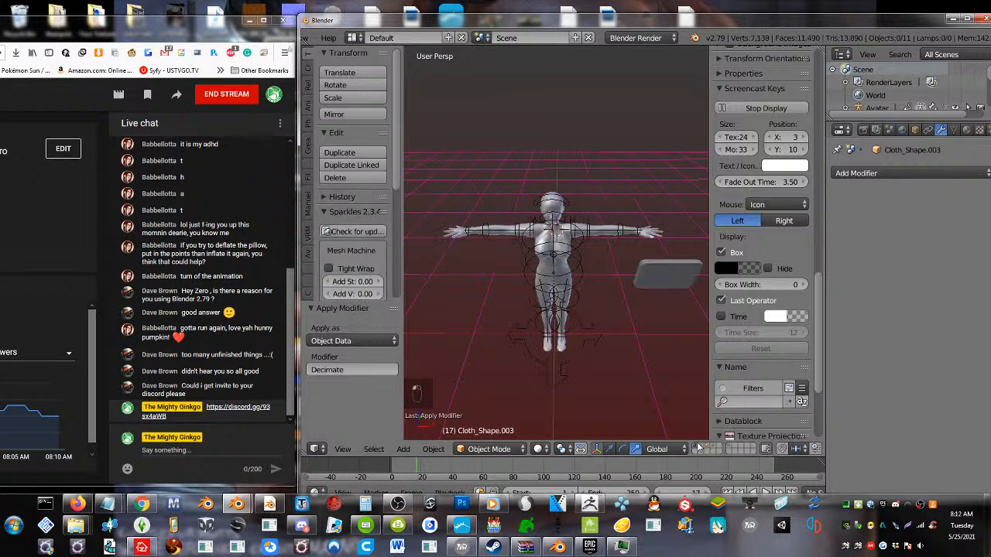
right_click(677, 277)
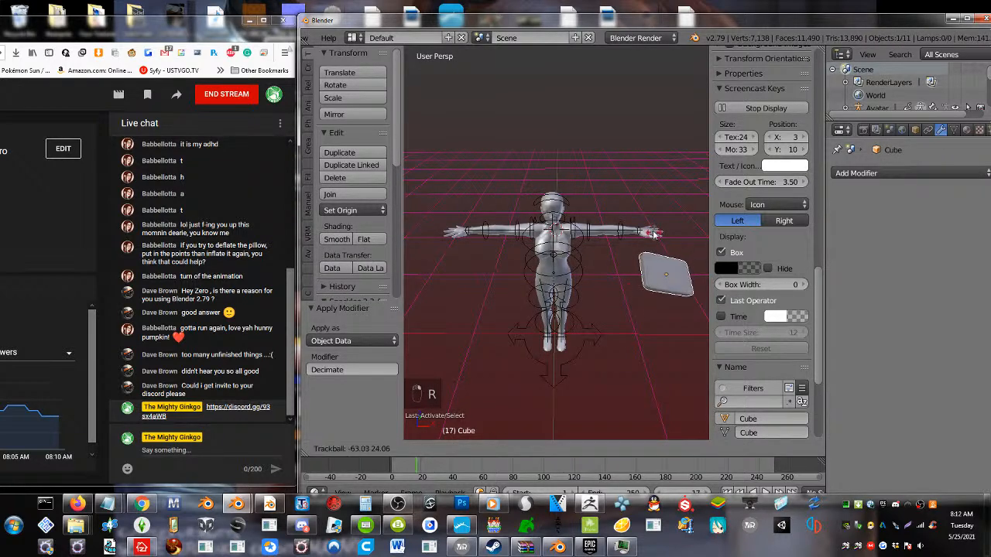
key("x")
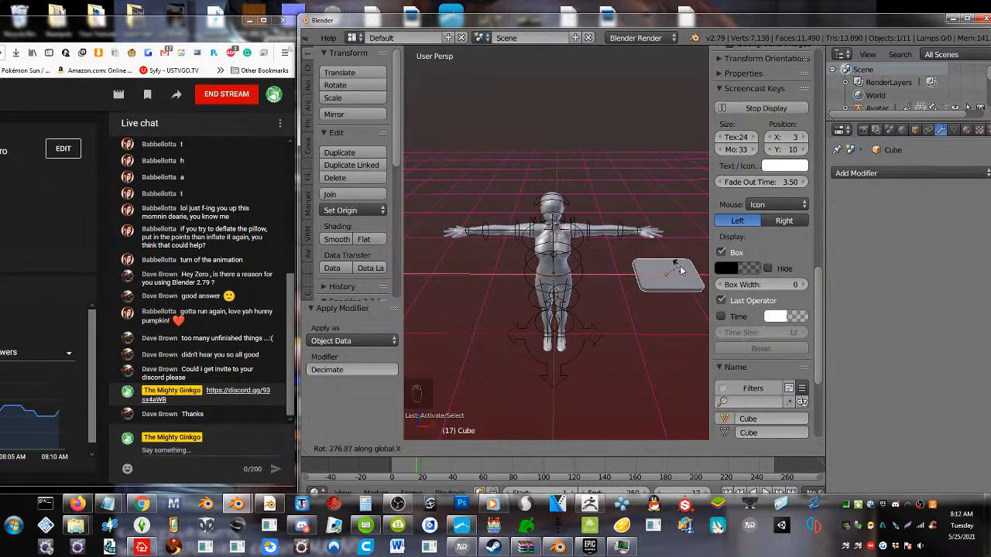
left_click(686, 271)
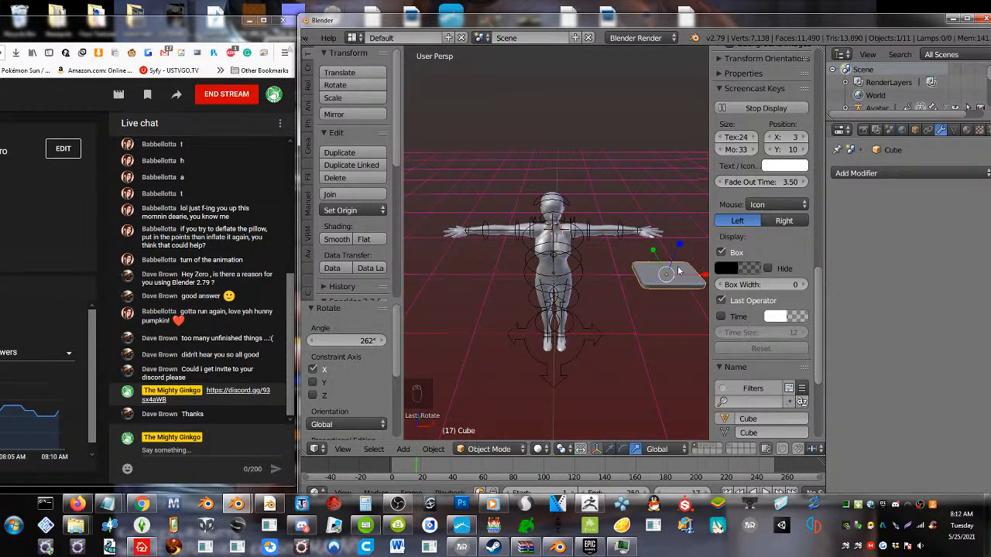
Scale the Cube slab by 5.183 along Y, 2.930 along X and 4.581 along Z into a mattress-like block
key("s")
key("y")
left_click(654, 283)
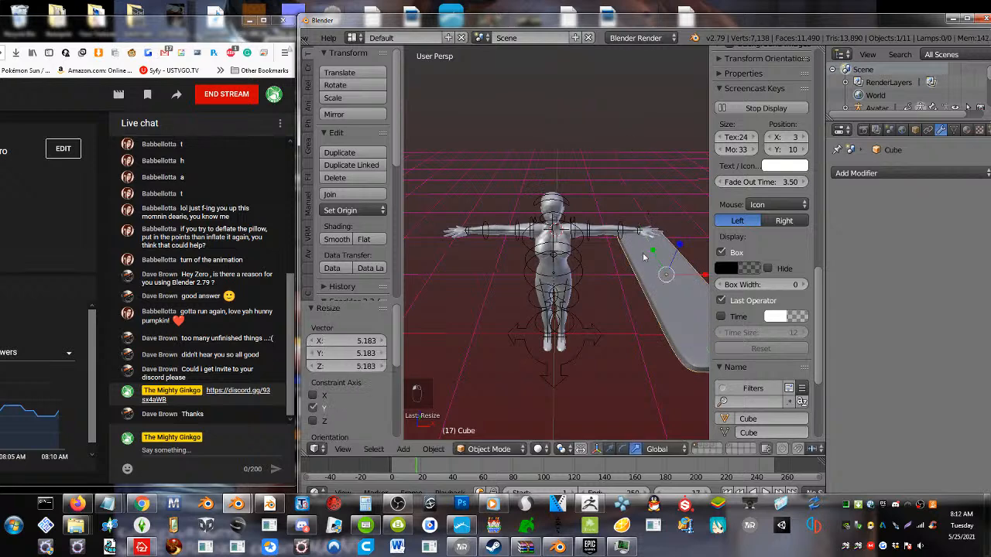
key("s")
key("x")
left_click(456, 267)
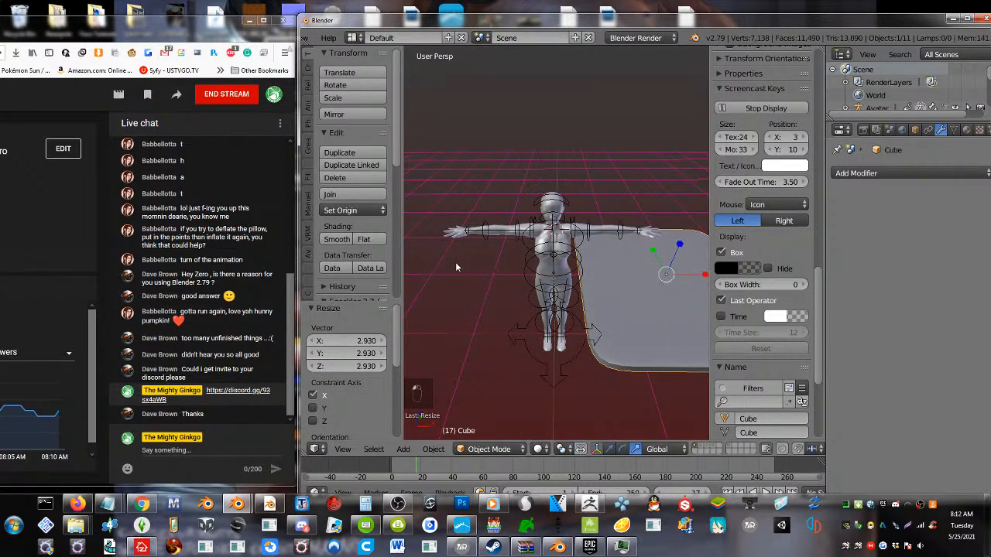
key("s")
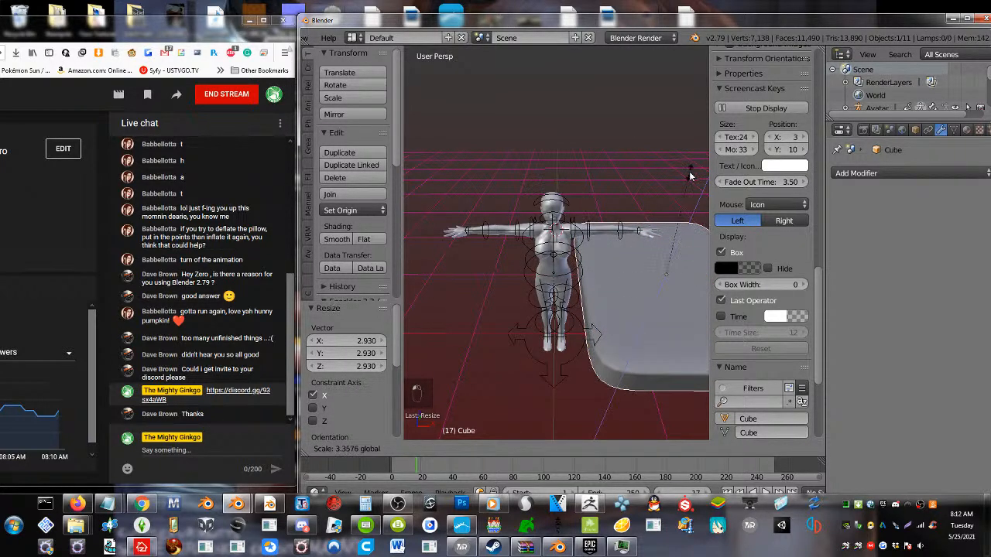
key("z")
left_click(697, 161)
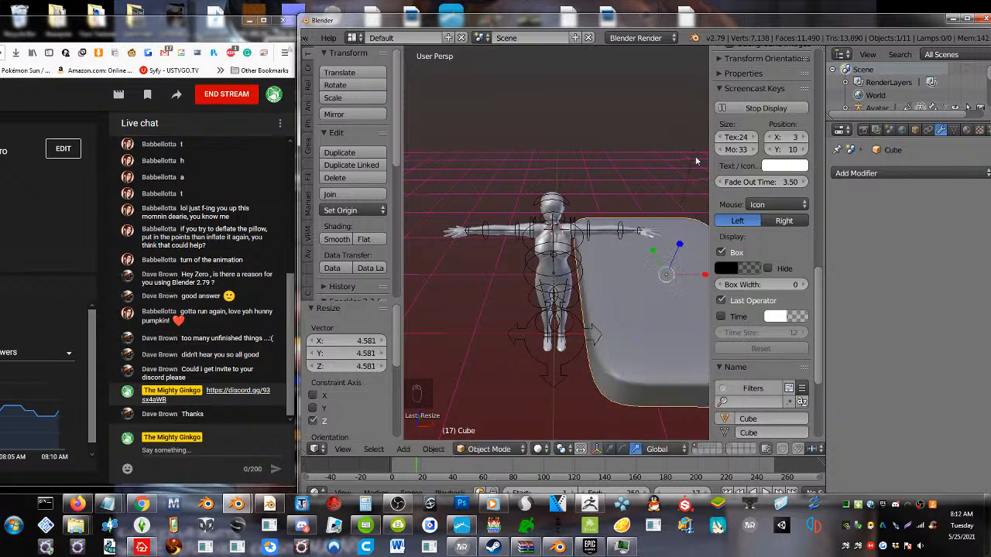
Level the slab in a side view with a -7.19° rotation and lower it 0.919 along the global Z axis
middle_click_drag(697, 161, 638, 336)
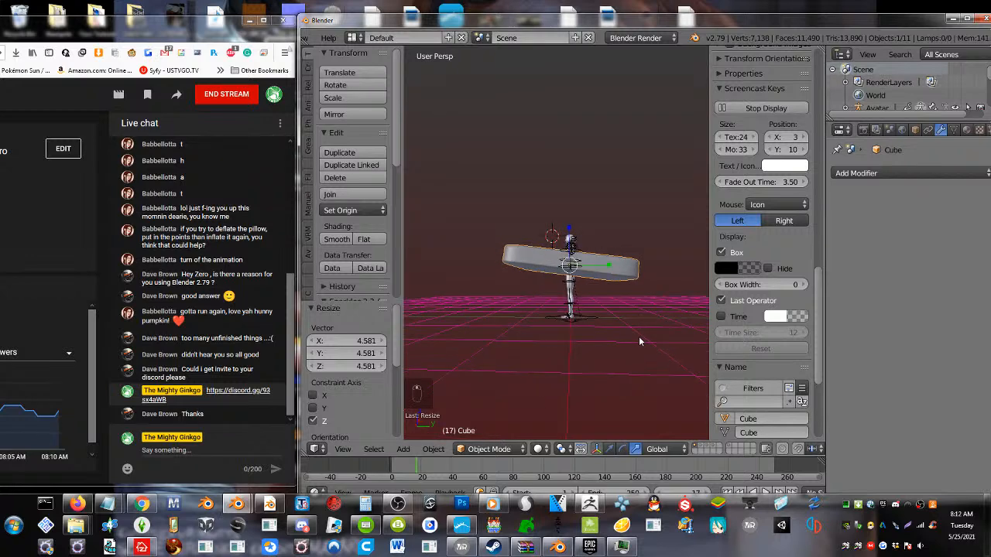
key("r")
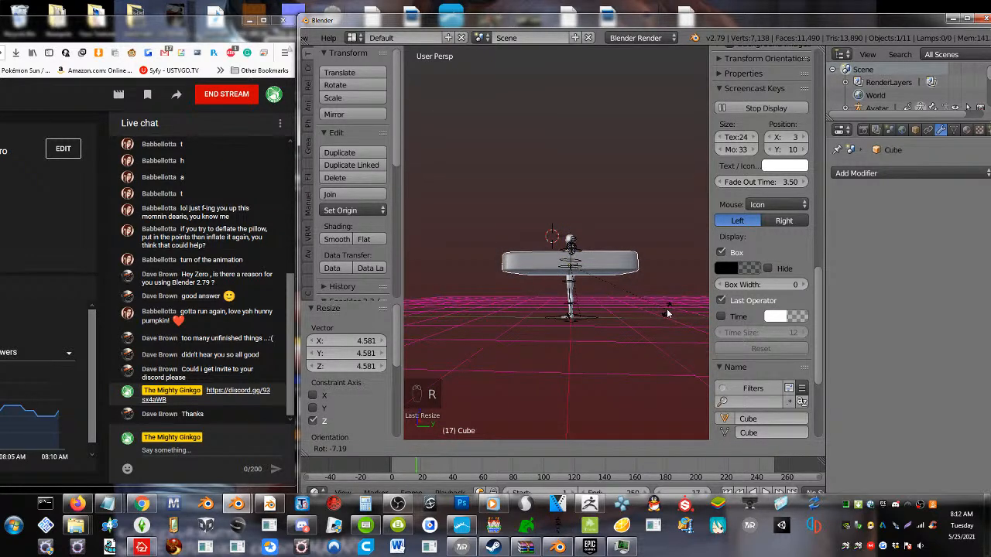
left_click(664, 307)
middle_click_drag(621, 300, 625, 307)
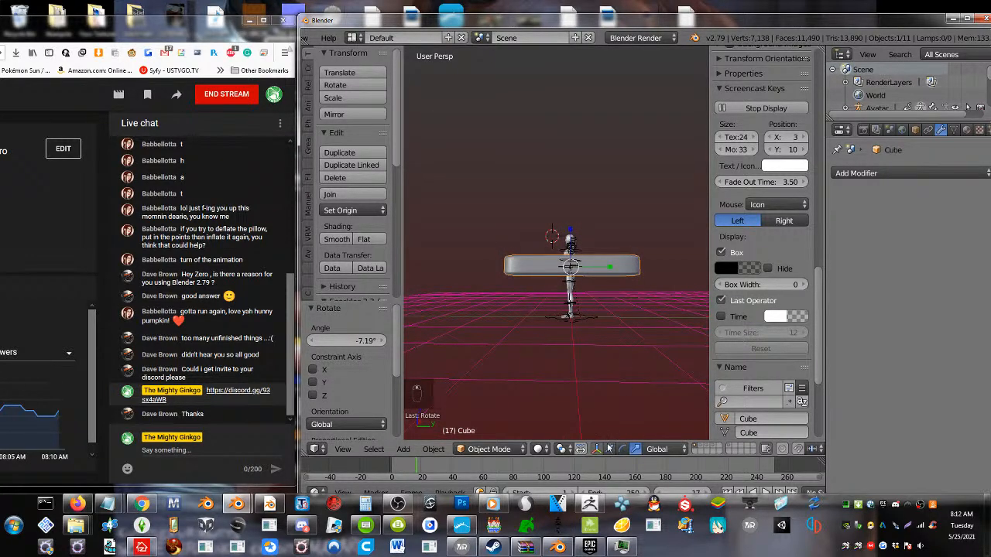
left_click(609, 449)
left_click_drag(570, 243, 571, 298)
Rotate the slab 2.89° about the global Z axis and scale it up uniformly by 1.297
middle_click_drag(571, 298, 612, 363)
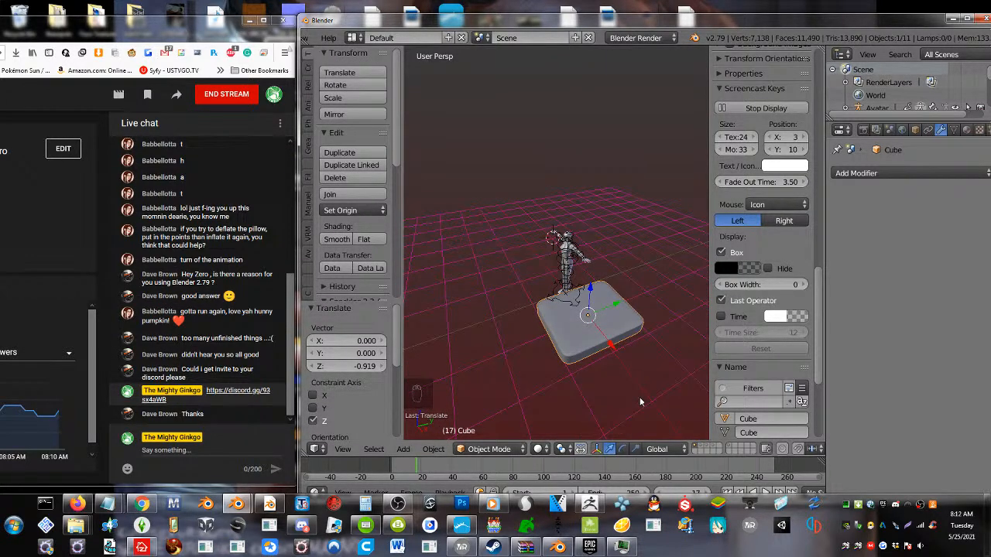
key("r")
key("r")
key("z")
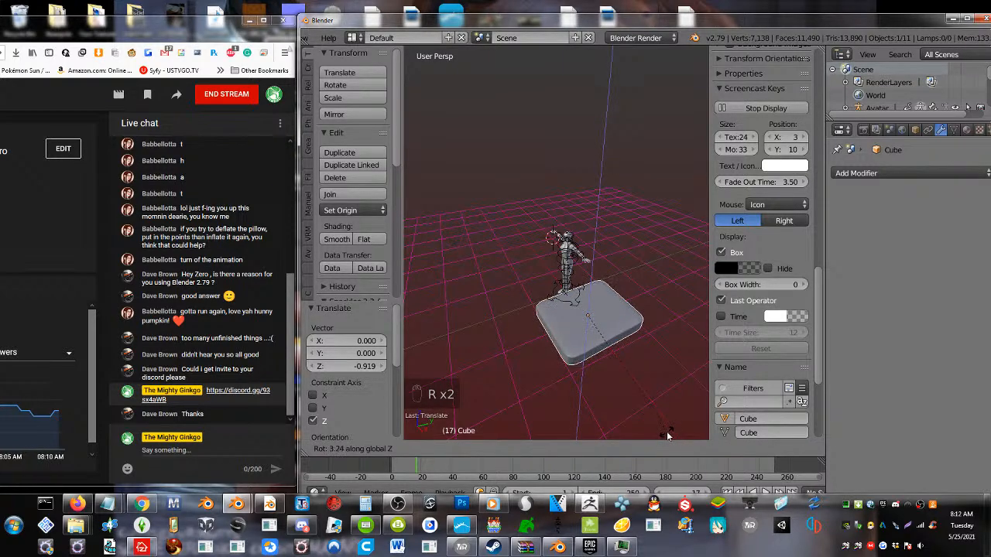
left_click(667, 436)
key("s")
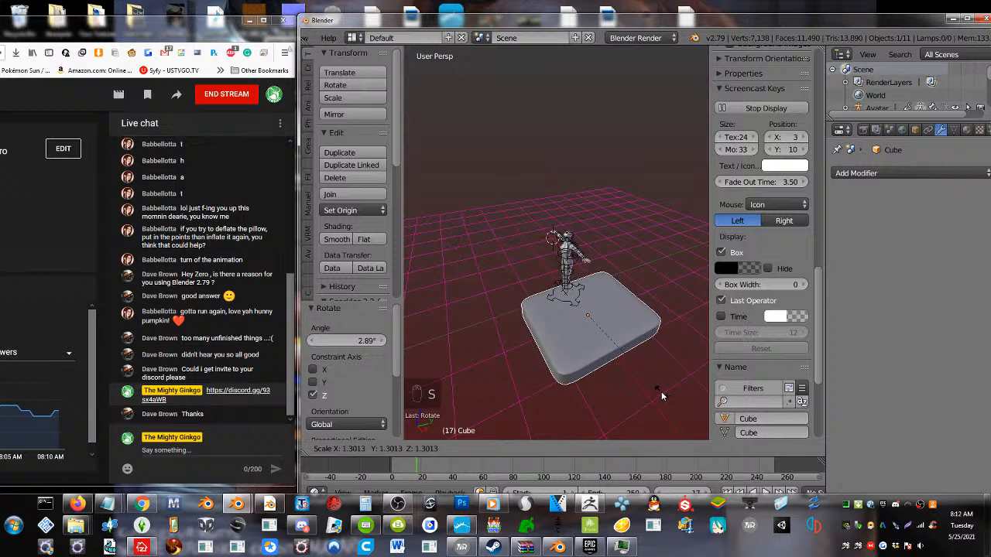
left_click(615, 354)
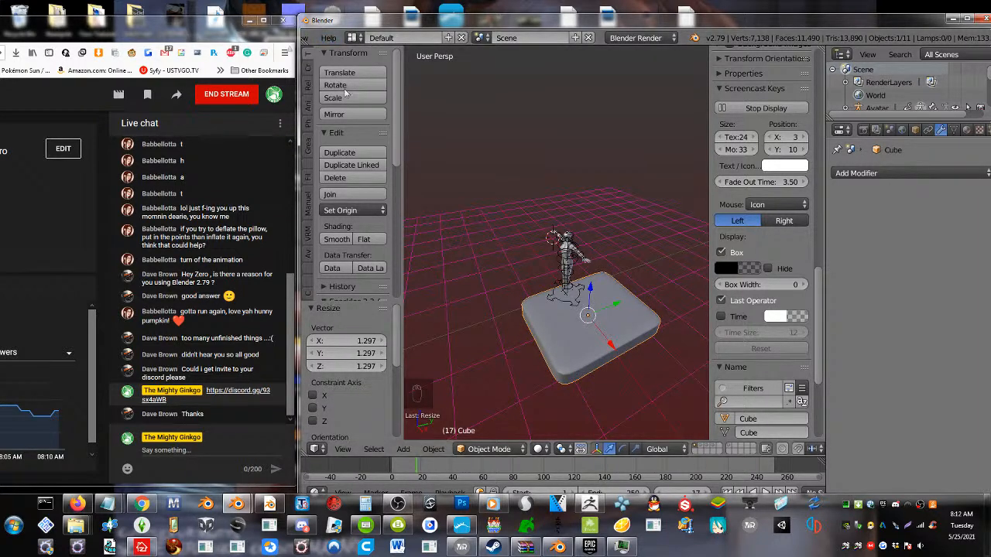
Move the slab -0.936 along the global X axis so it sits beneath the avatar
scroll(540, 256, "up", 1)
scroll(575, 277, "down", 2)
middle_click_drag(592, 286, 625, 295)
left_click_drag(624, 295, 595, 294)
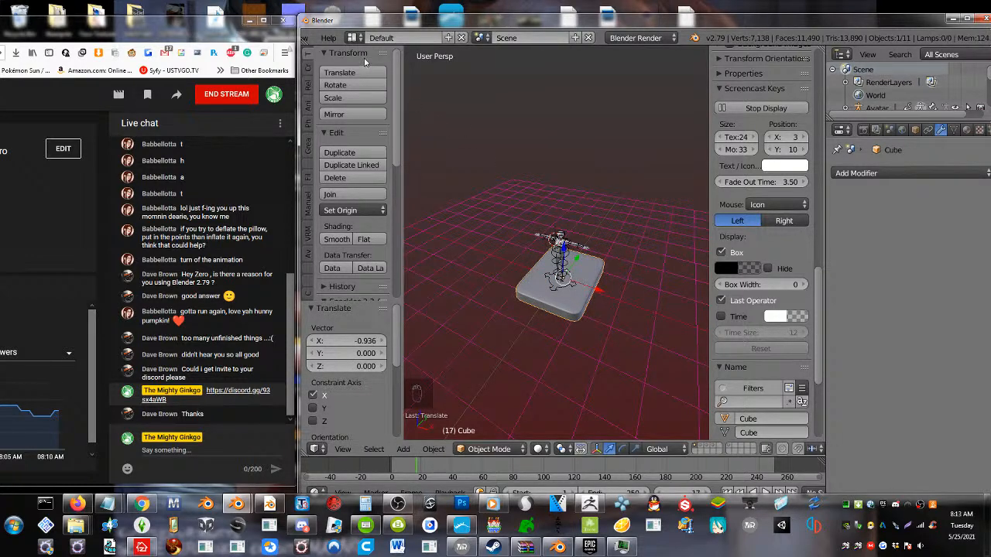
Export only the selected slab as the Wavefront OBJ file untitled7.obj in the Desktop folder
scroll(344, 38, "up", 4)
left_click(340, 38)
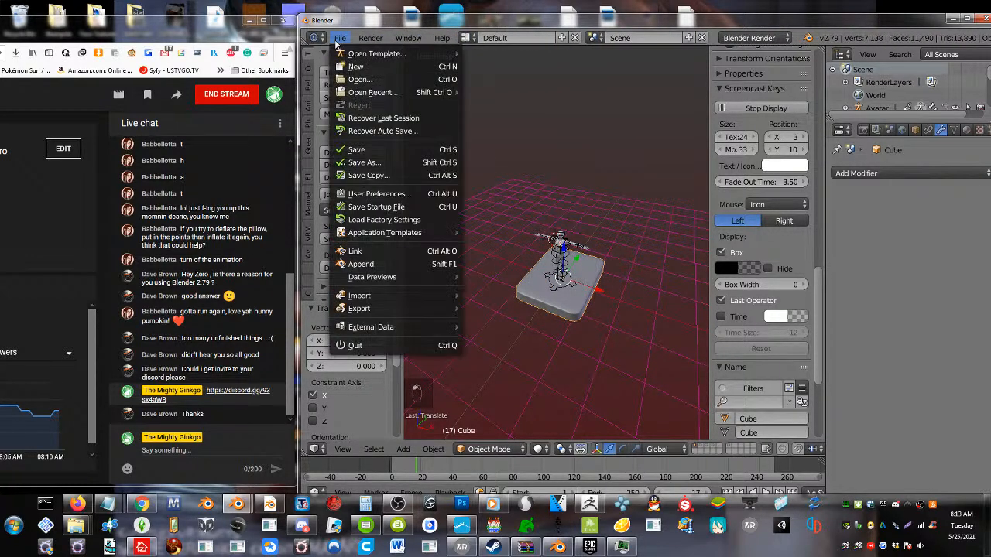
mouse_move(397, 310)
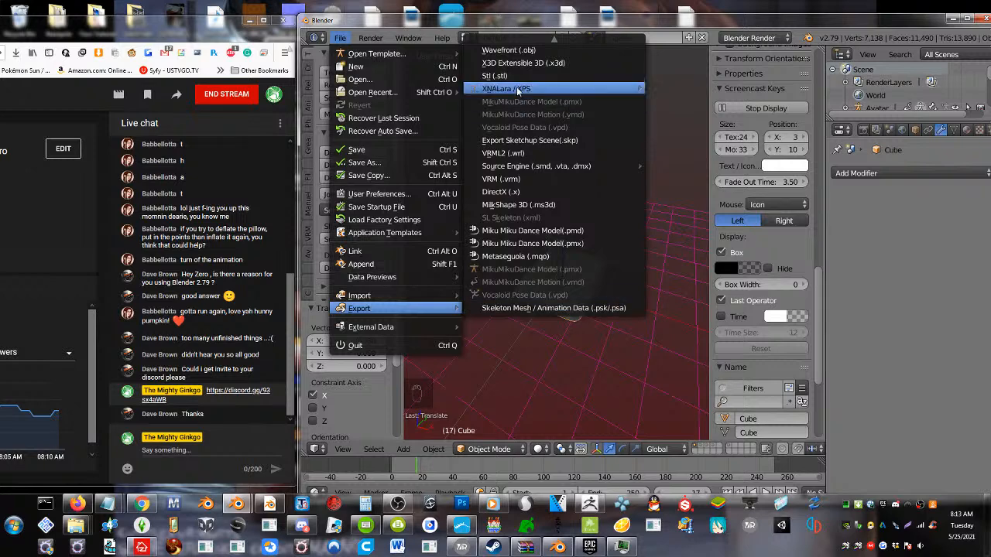
left_click(526, 51)
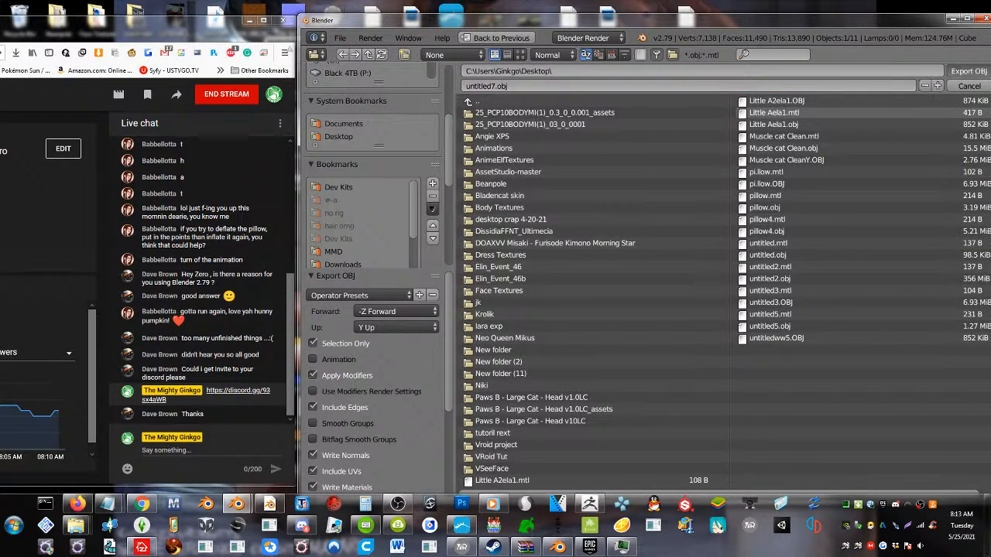
left_click(968, 71)
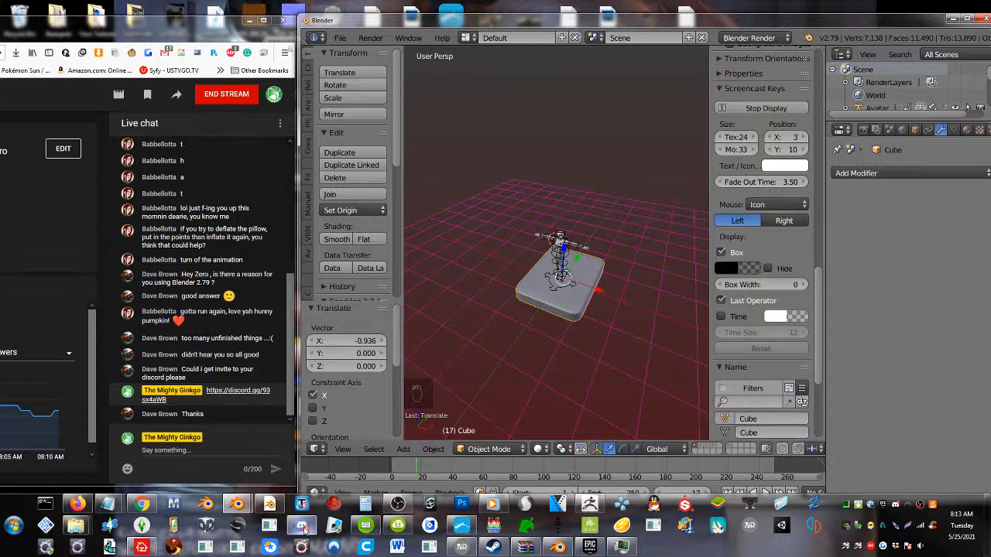
Launch Marvelous Designer 2 and bring its window in front of the browser
mouse_move(302, 525)
scroll(554, 397, "up", 5)
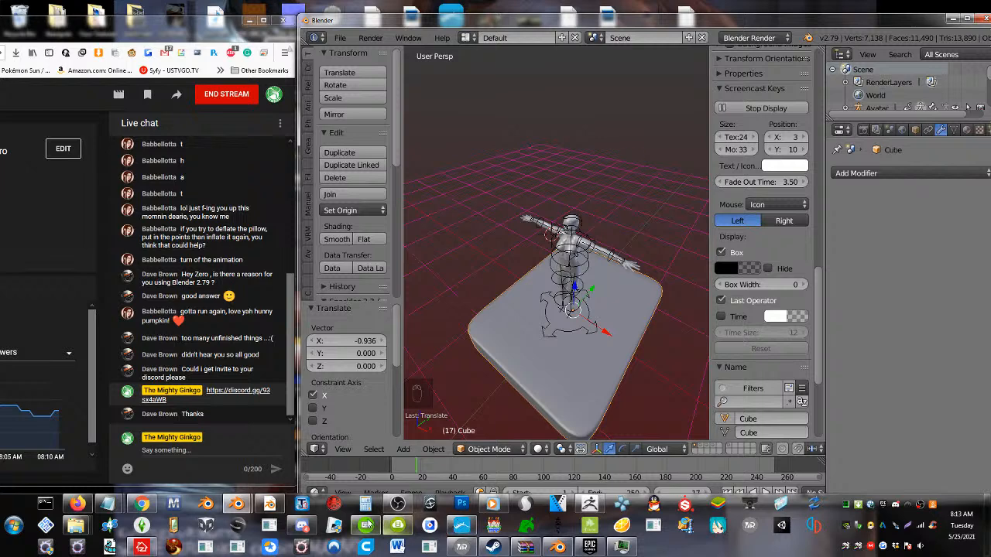
left_click(174, 504)
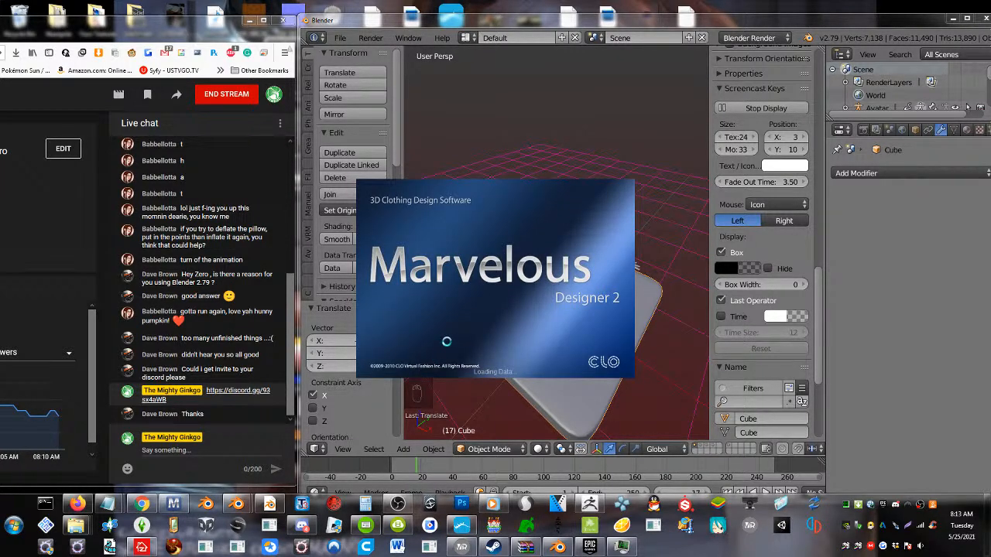
left_click_drag(99, 31, 157, 32)
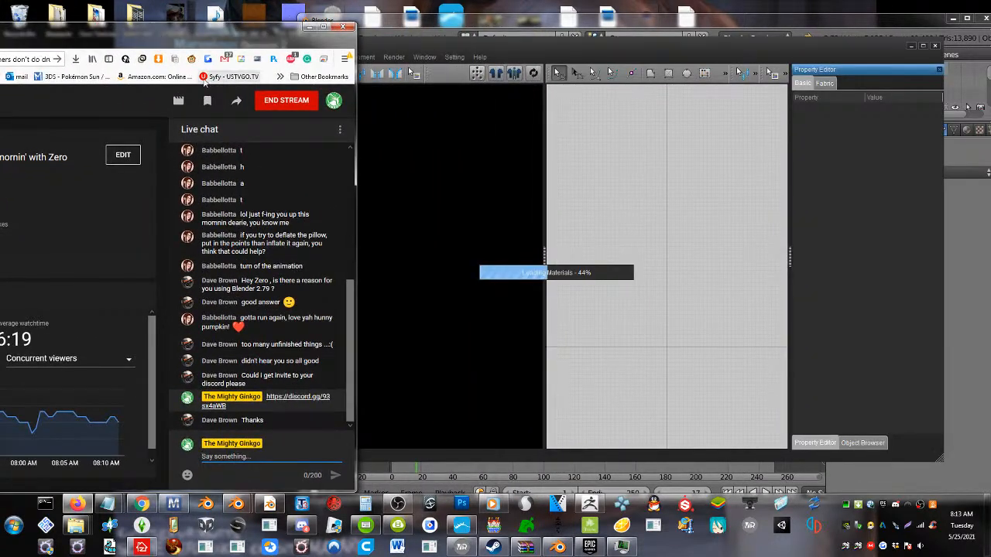
left_click(485, 45)
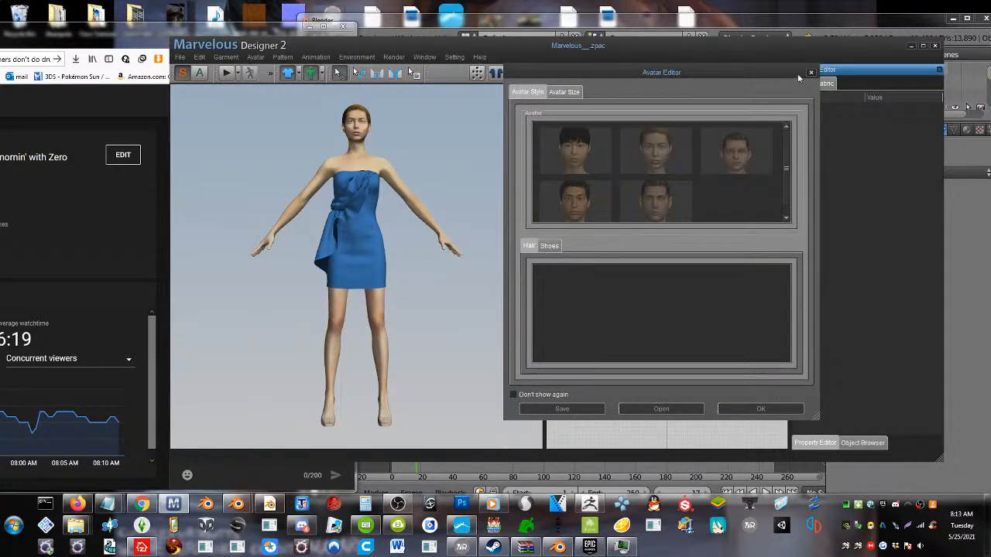
left_click(811, 74)
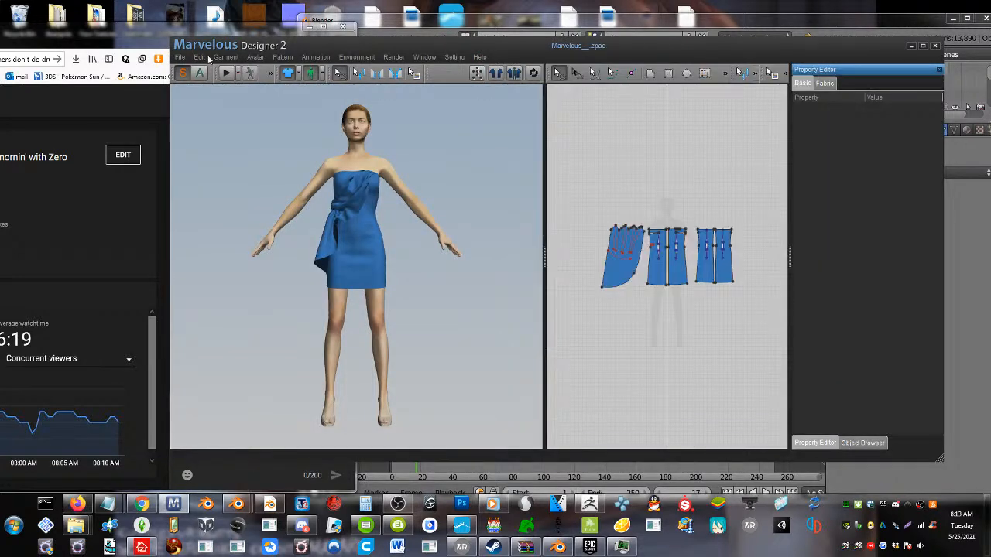
Clear the default avatar and start a new, empty project without the blue dress
left_click(181, 58)
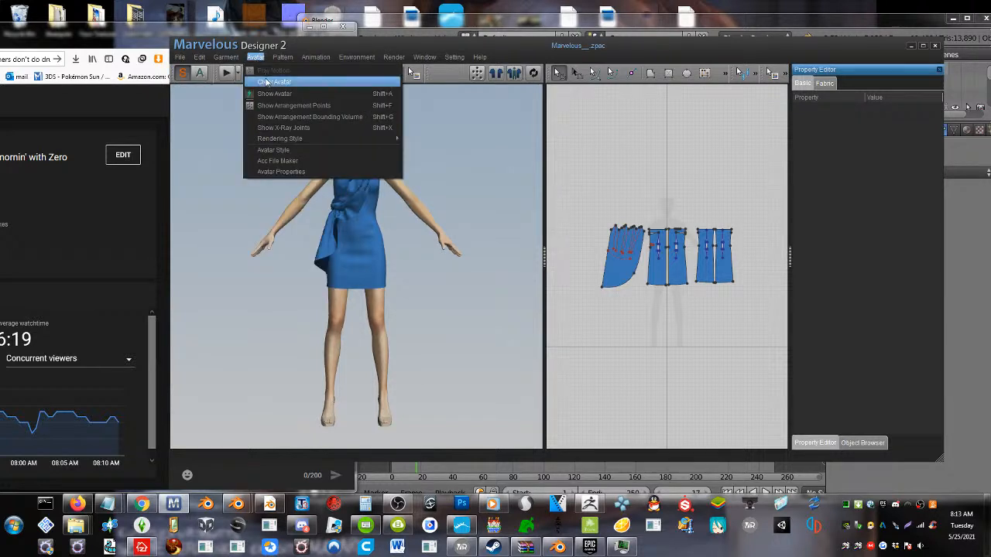
left_click(261, 80)
left_click(180, 57)
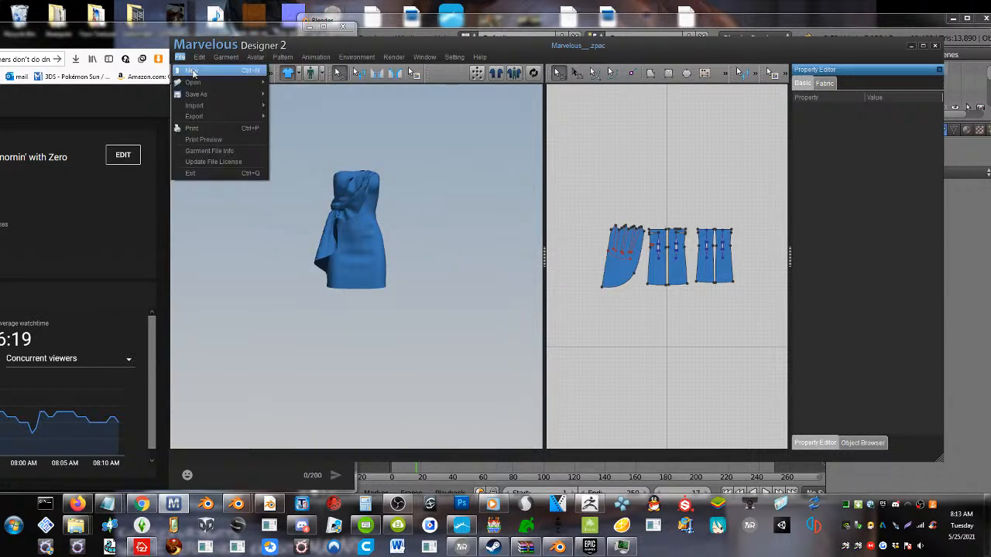
left_click(192, 68)
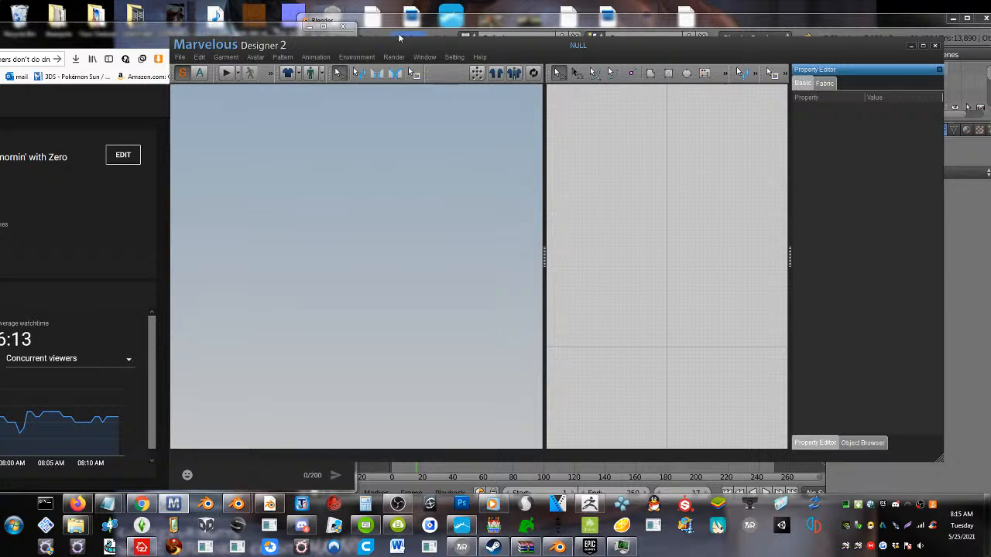
Move the window clear of the live chat and load untitled7.obj from the Desktop as the avatar, with metres as the import unit
left_click_drag(396, 48, 563, 60)
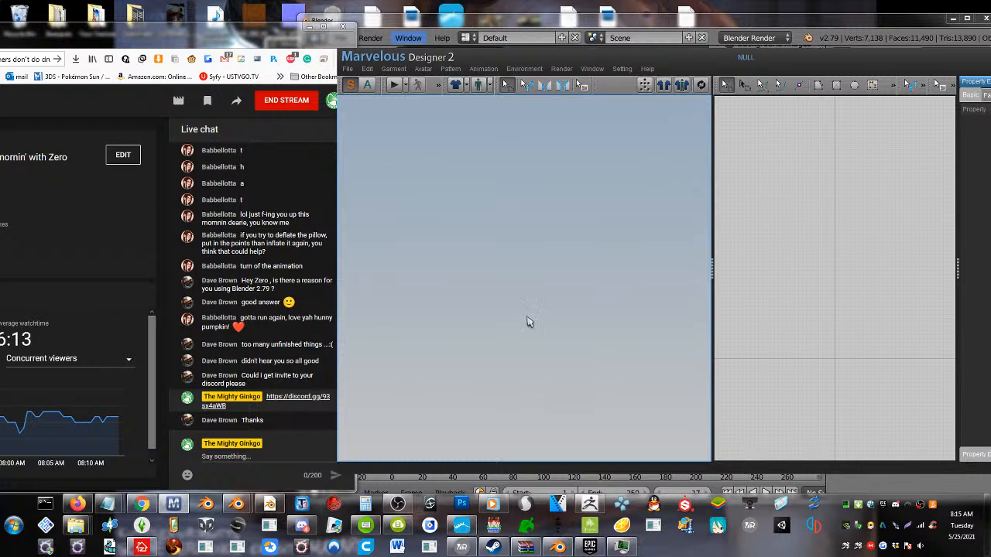
left_click(348, 69)
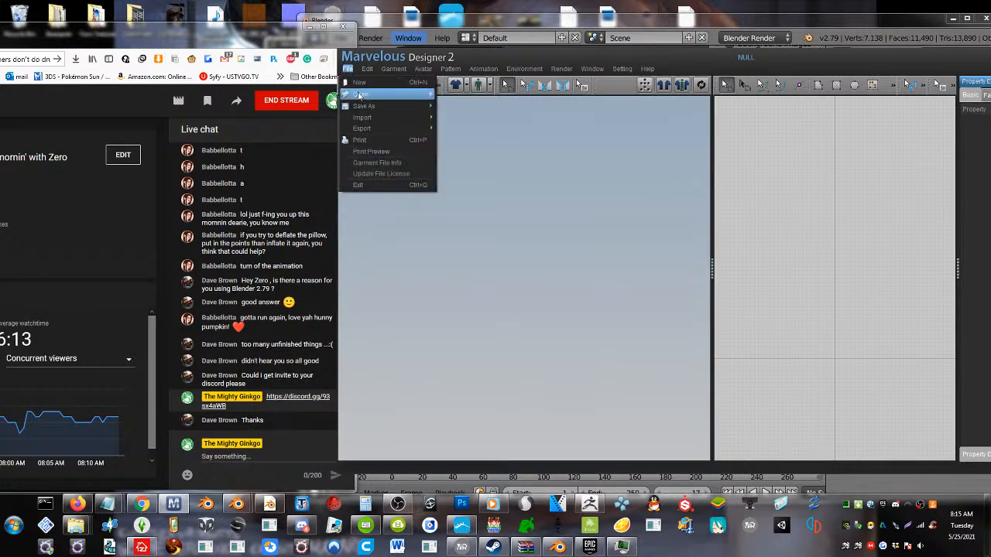
mouse_move(387, 117)
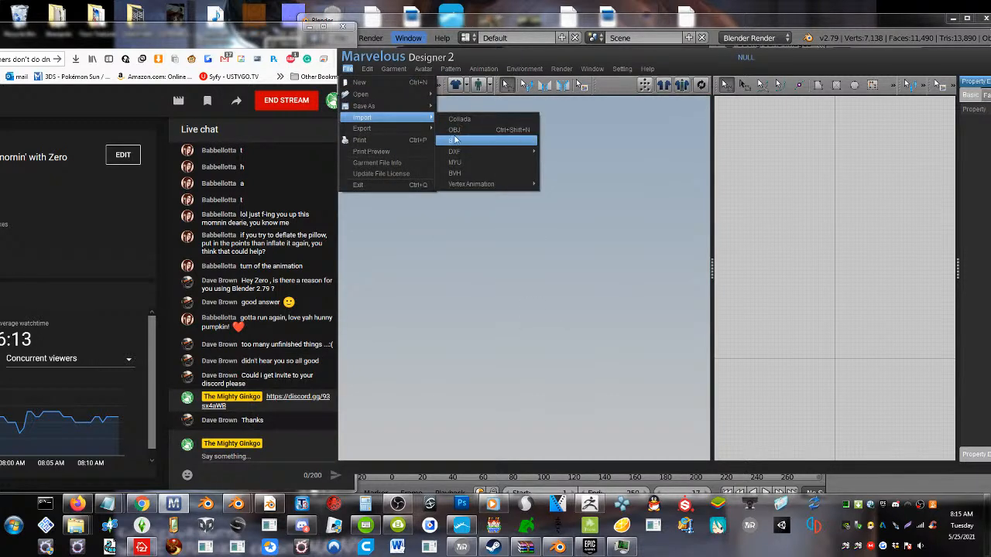
mouse_move(422, 96)
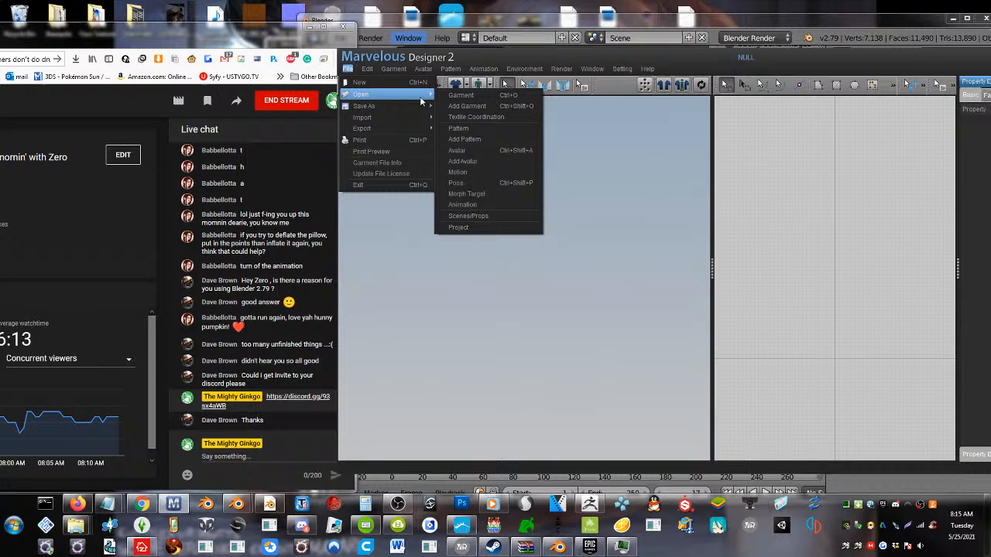
left_click(468, 152)
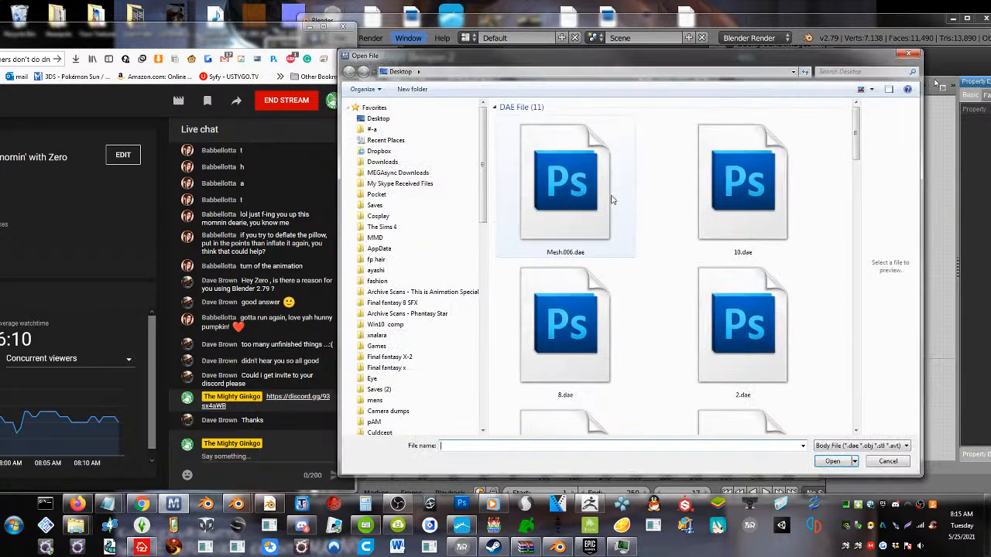
left_click(604, 198)
left_click(495, 107)
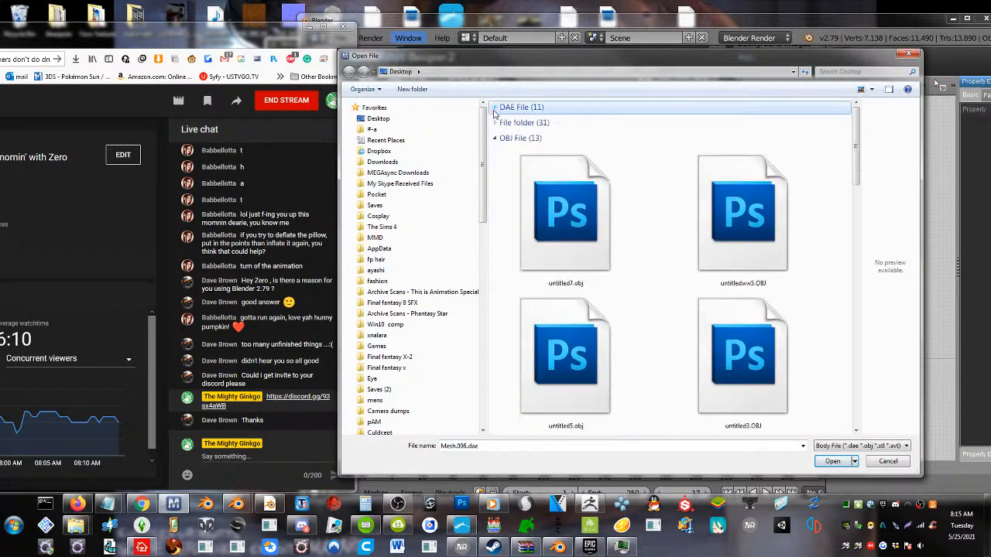
double_click(560, 222)
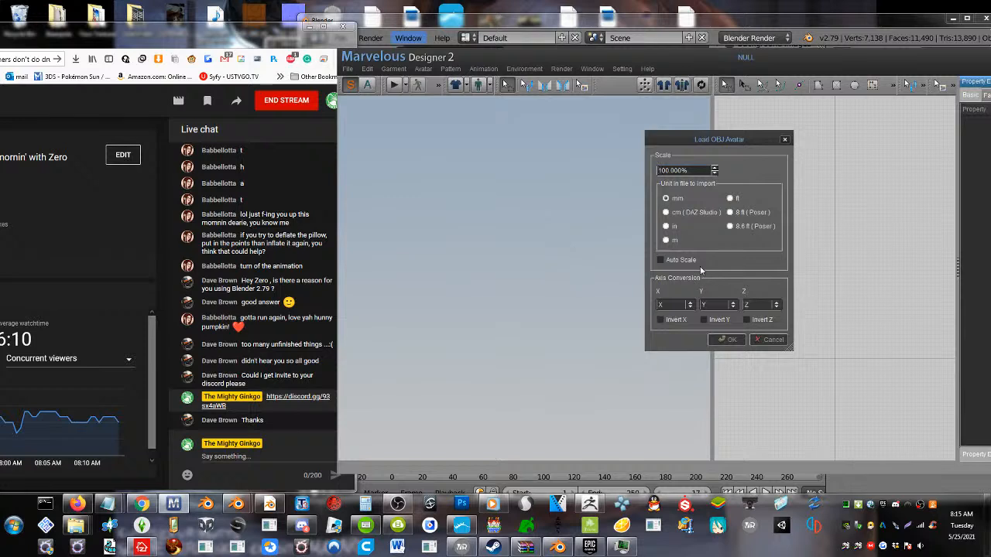
left_click(673, 244)
left_click(724, 341)
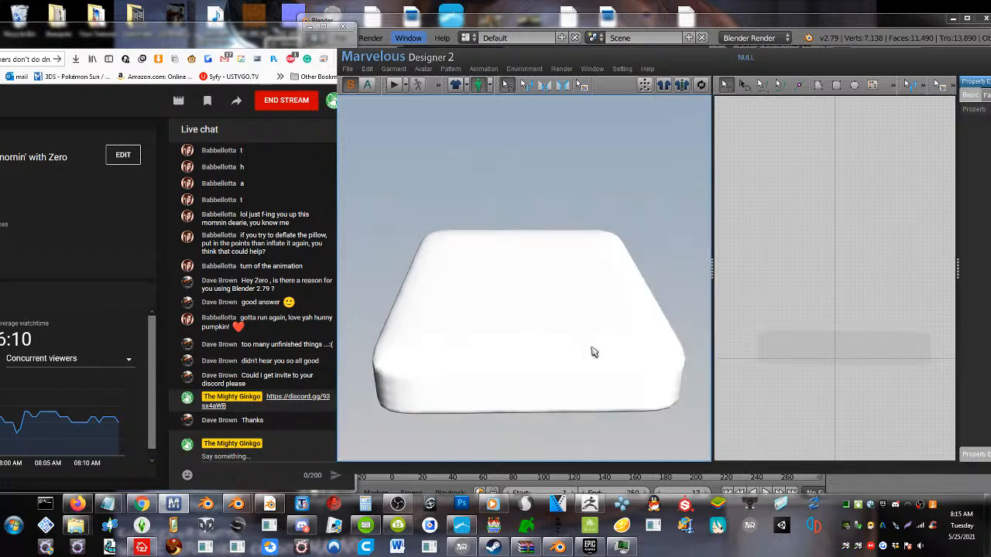
Draw a rectangular pattern wider than the slab's silhouette and synchronize it into the 3D garment view
right_click(765, 353)
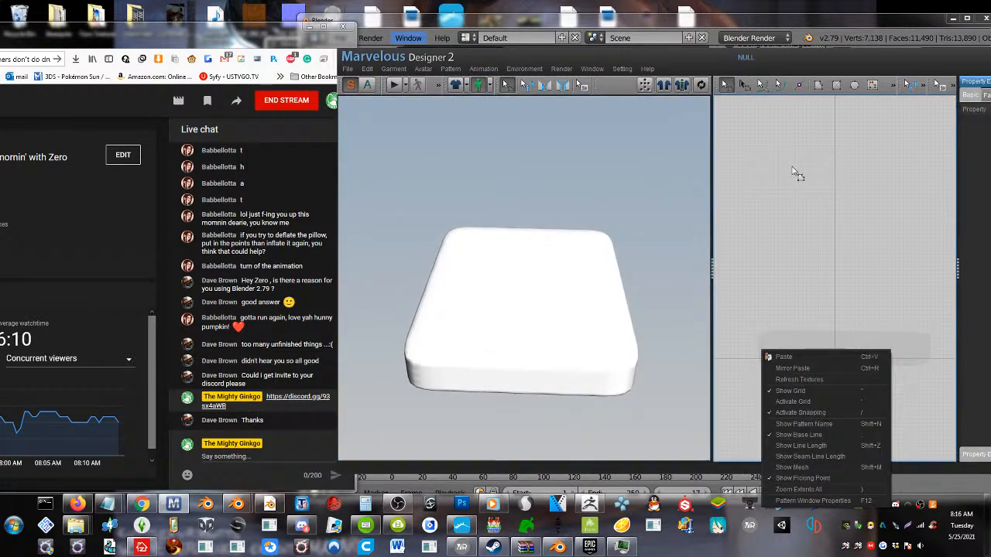
left_click(836, 86)
left_click_drag(734, 205, 946, 384)
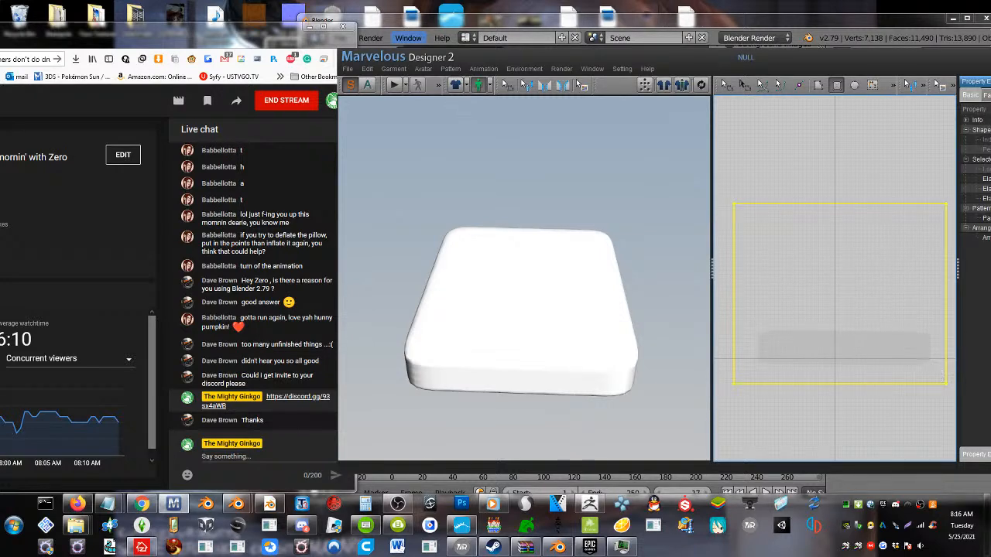
left_click(701, 85)
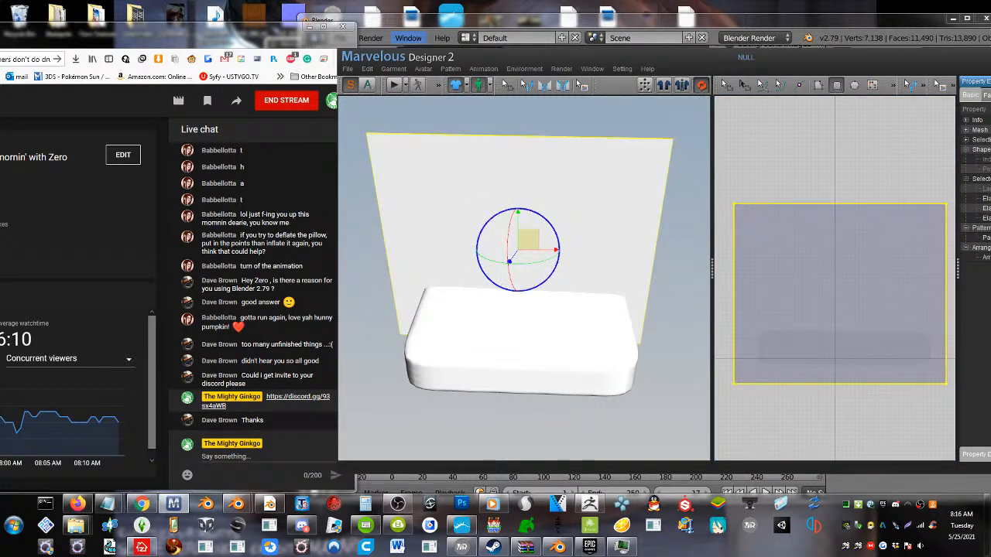
Rotate the rectangular pattern until it lies roughly flat above the slab, and start the simulation to drape it
right_click_drag(480, 263, 595, 228)
left_click_drag(574, 226, 532, 189)
right_click_drag(528, 216, 491, 249)
left_click_drag(539, 269, 496, 276)
right_click_drag(496, 280, 458, 242)
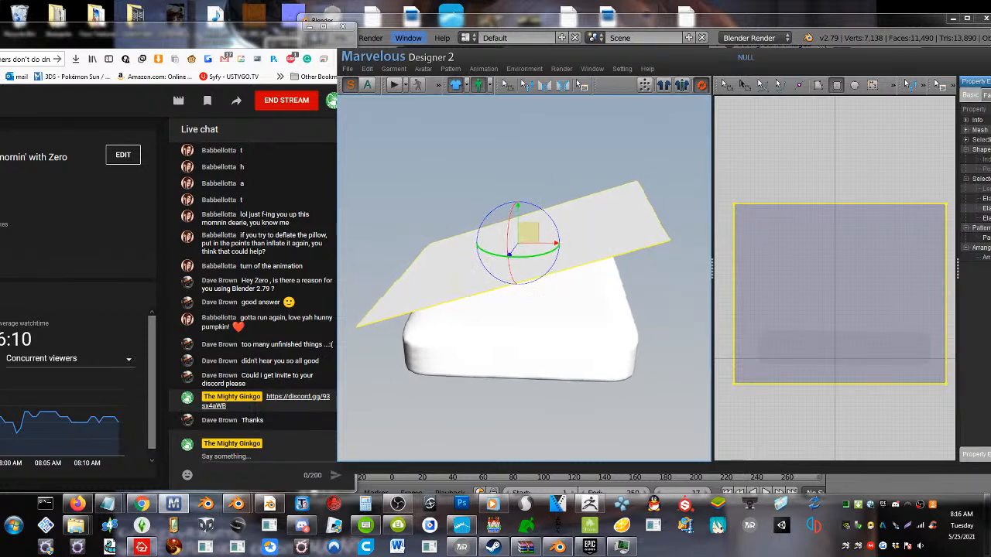
right_click_drag(533, 276, 517, 243)
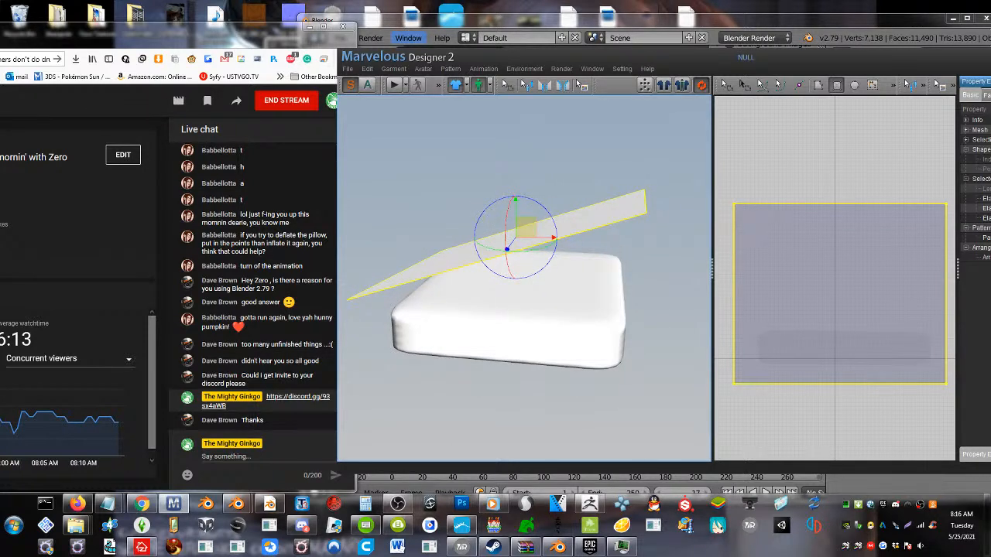
left_click_drag(549, 217, 532, 247)
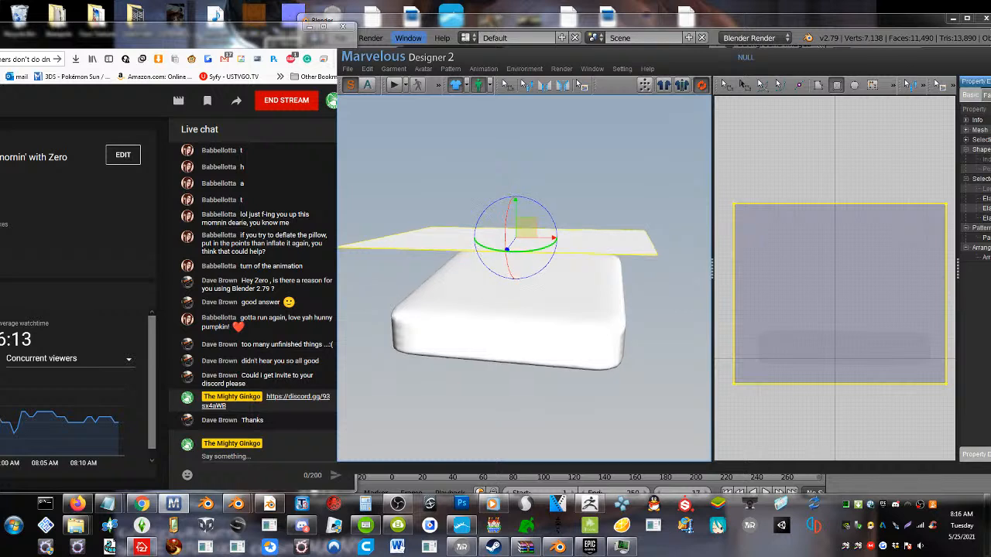
right_click_drag(532, 248, 574, 246)
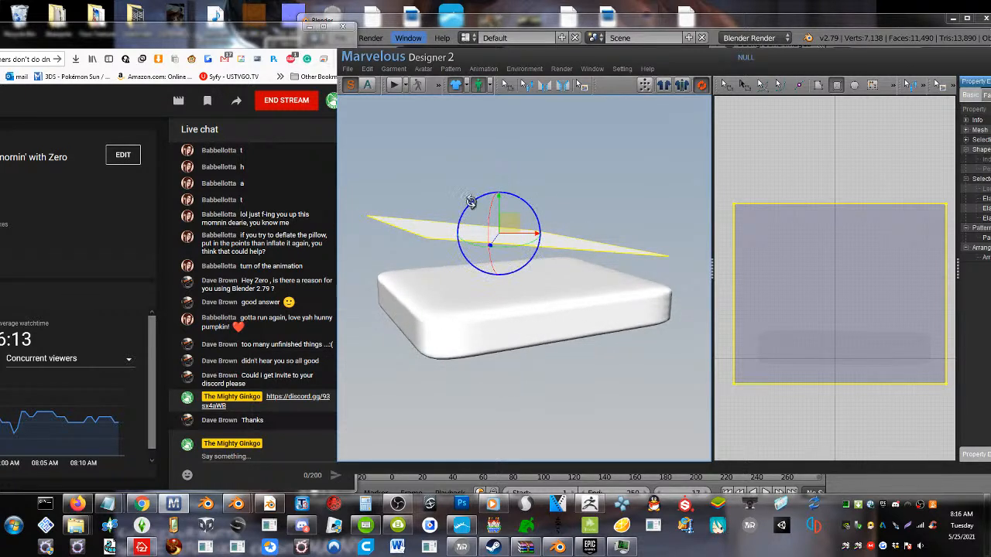
left_click_drag(470, 203, 470, 208)
left_click(395, 84)
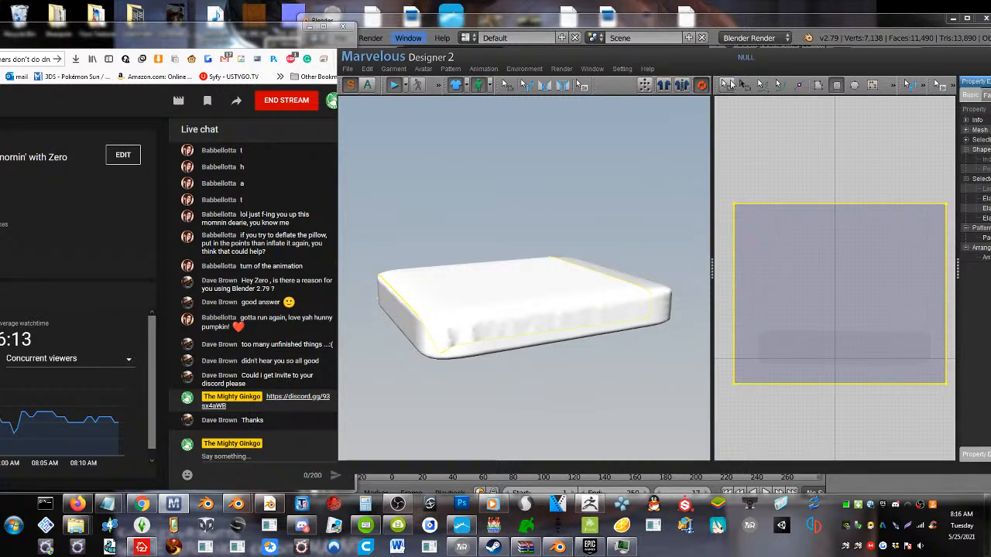
Extend the pattern's lower edge downward during the simulation so the cloth hangs over the slab's end, and tug the draped corner
left_click(506, 85)
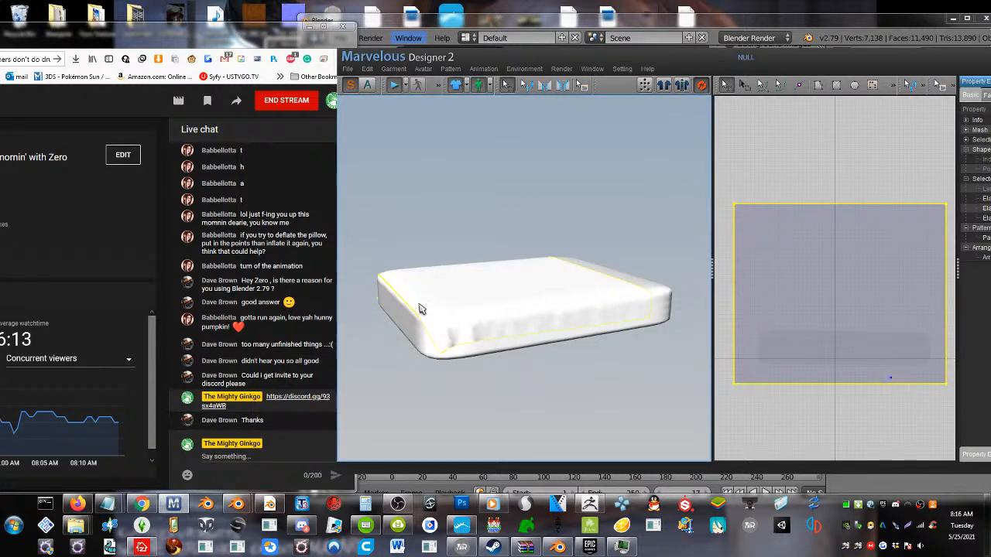
left_click(848, 457)
left_click_drag(835, 384, 836, 417)
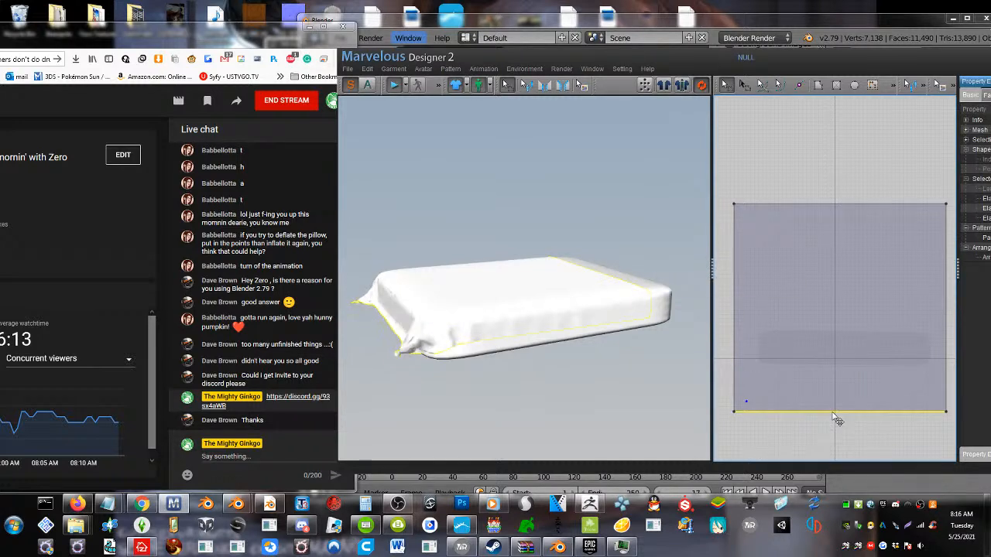
left_click_drag(836, 418, 837, 415)
left_click_drag(455, 344, 465, 349)
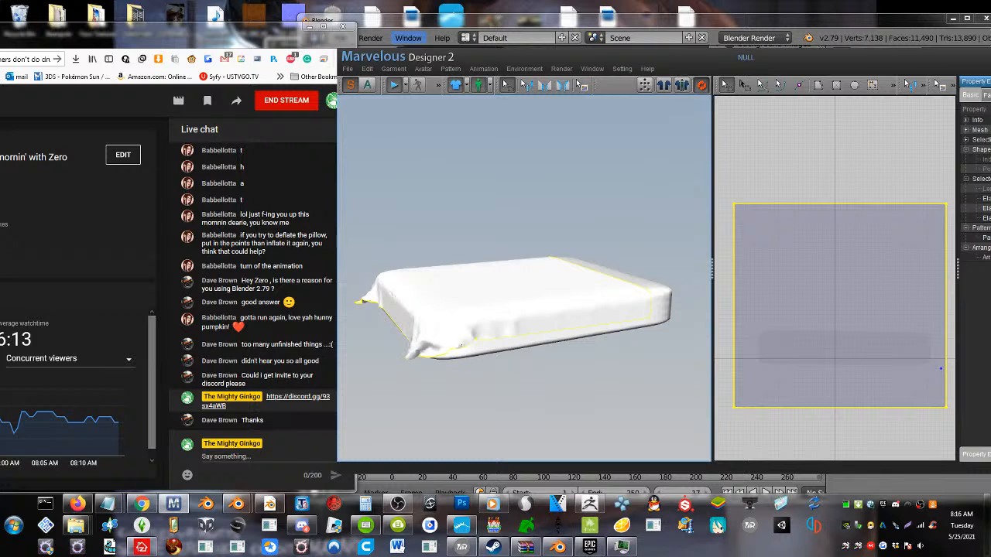
middle_click_drag(670, 380, 641, 376)
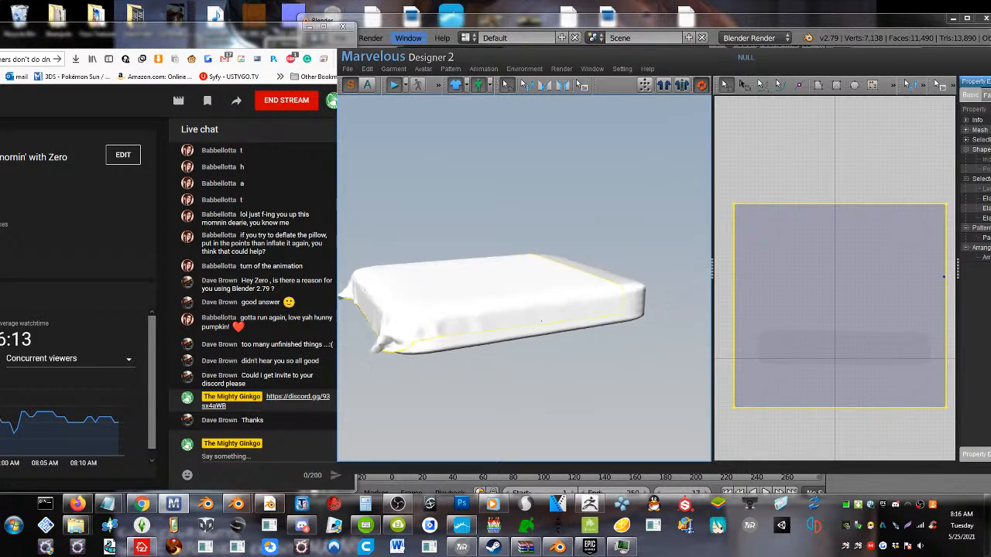
Move the pattern's right edge outward so the cloth hangs farther down that side of the slab
middle_click_drag(884, 280, 852, 284)
left_click(914, 304)
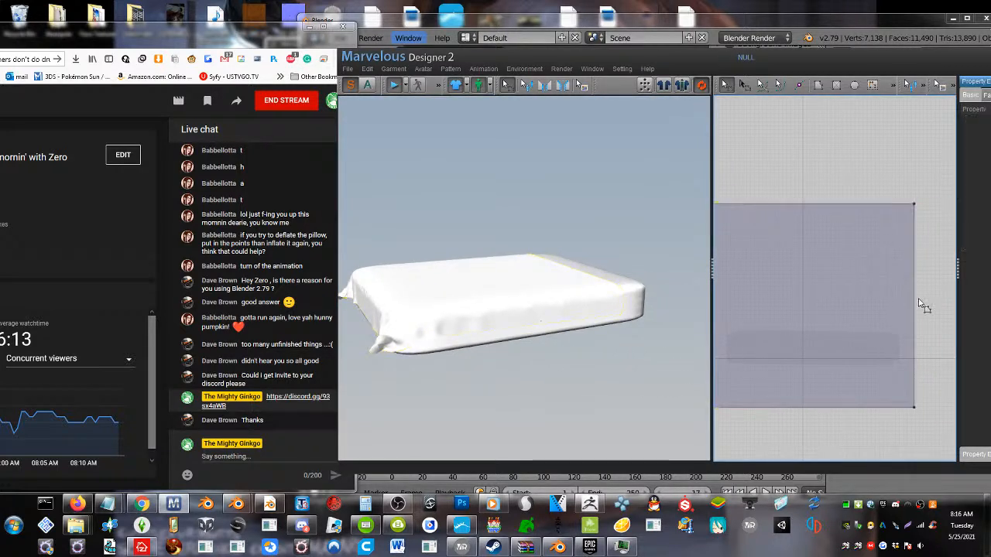
left_click_drag(915, 304, 936, 302)
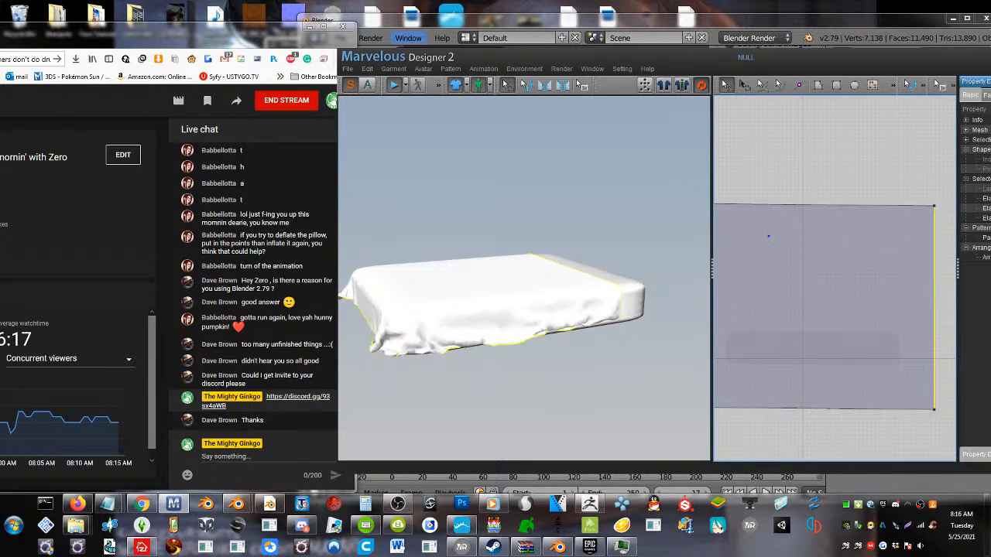
right_click_drag(506, 364, 571, 385)
Move the pattern's left edge outward so the cloth hangs farther down the opposite side of the slab
middle_click_drag(777, 301, 842, 302)
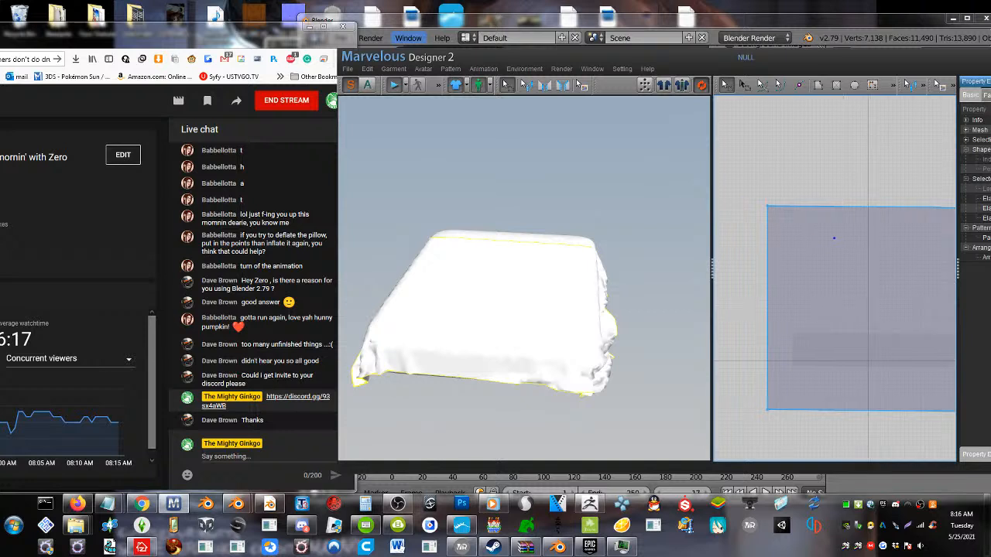
left_click(748, 308)
left_click_drag(770, 316, 750, 316)
right_click_drag(520, 342, 593, 327)
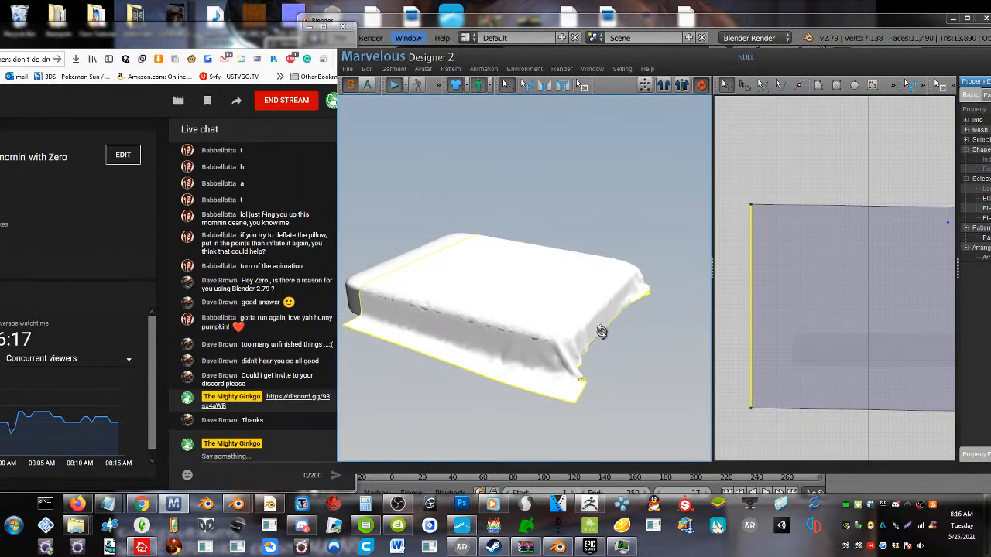
right_click_drag(552, 368, 473, 334)
Pull the pattern's left edge back inward in two passes to shorten the cloth's overhang on that side
left_click_drag(747, 332, 769, 334)
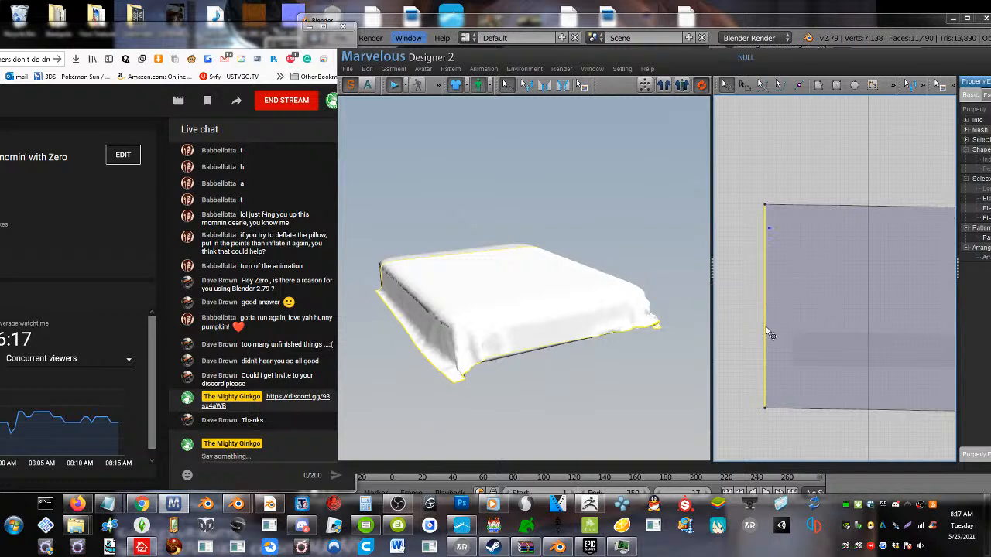
left_click(768, 329)
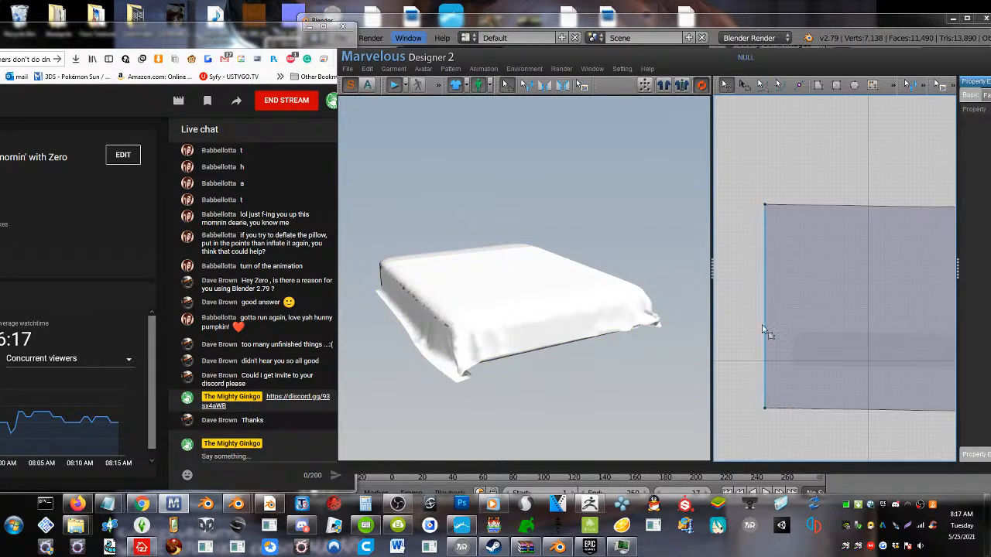
left_click_drag(765, 332, 778, 333)
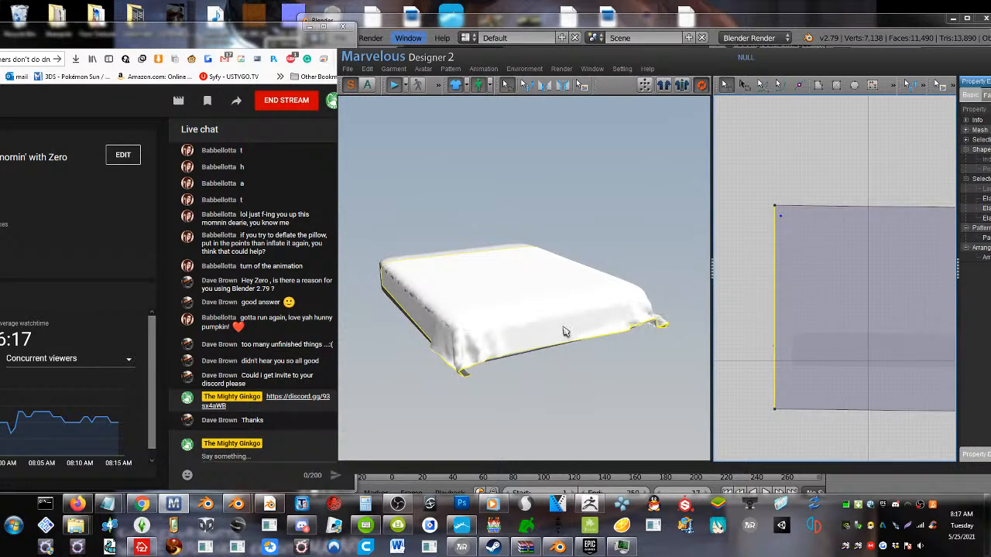
right_click_drag(564, 333, 622, 348)
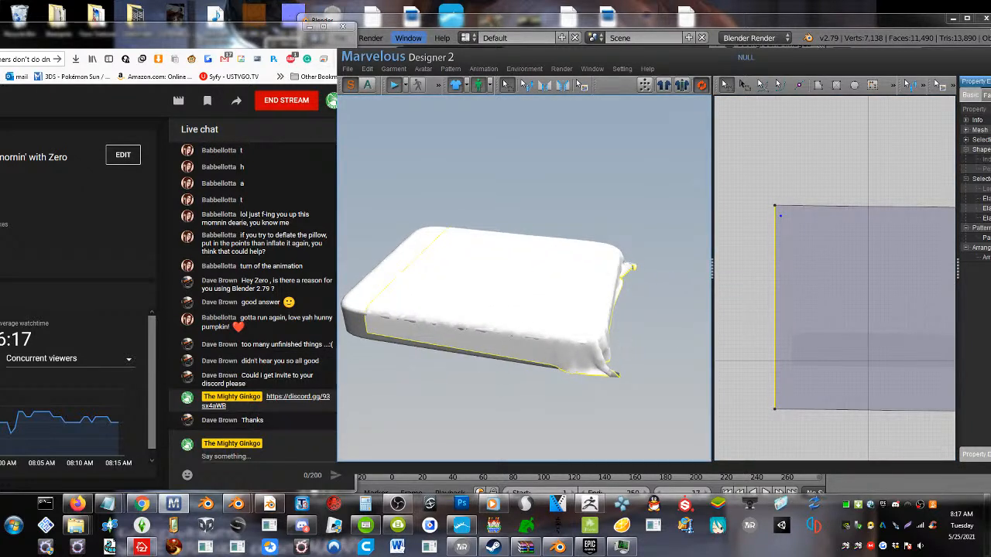
right_click_drag(449, 348, 374, 368)
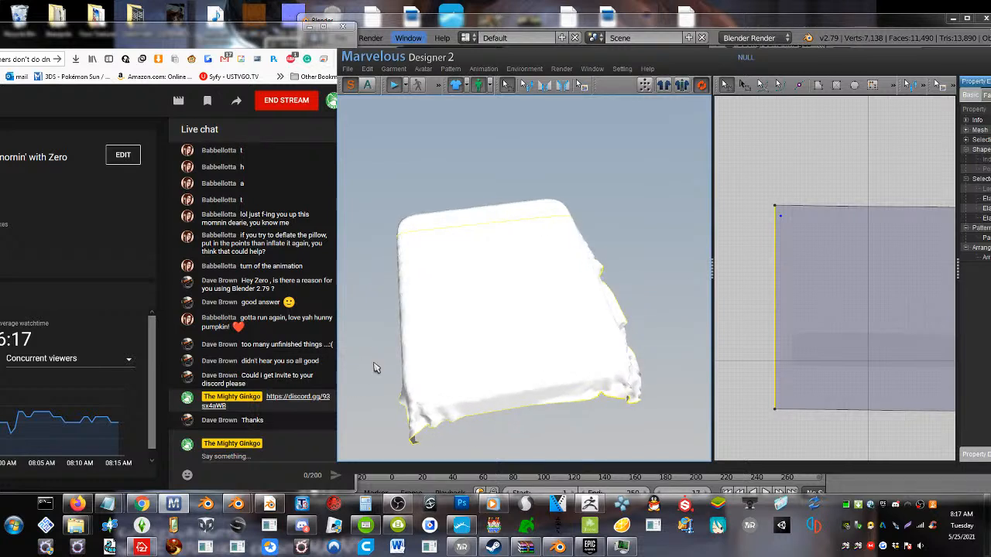
Copy the draped pattern, paste a duplicate partly overlapping it in the pattern layout, and stop the simulation
left_click(798, 263)
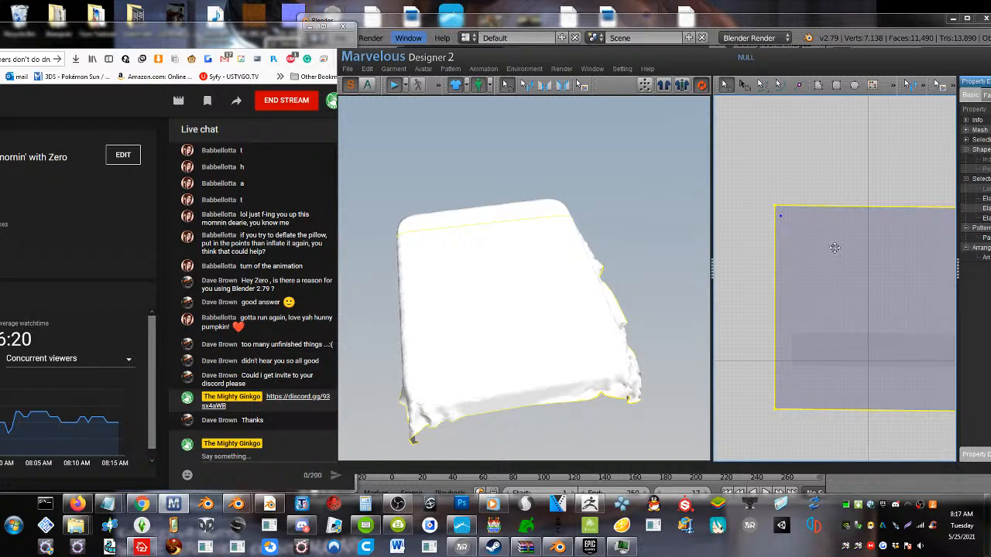
key("ctrl+c")
key("ctrl+v")
left_click(844, 183)
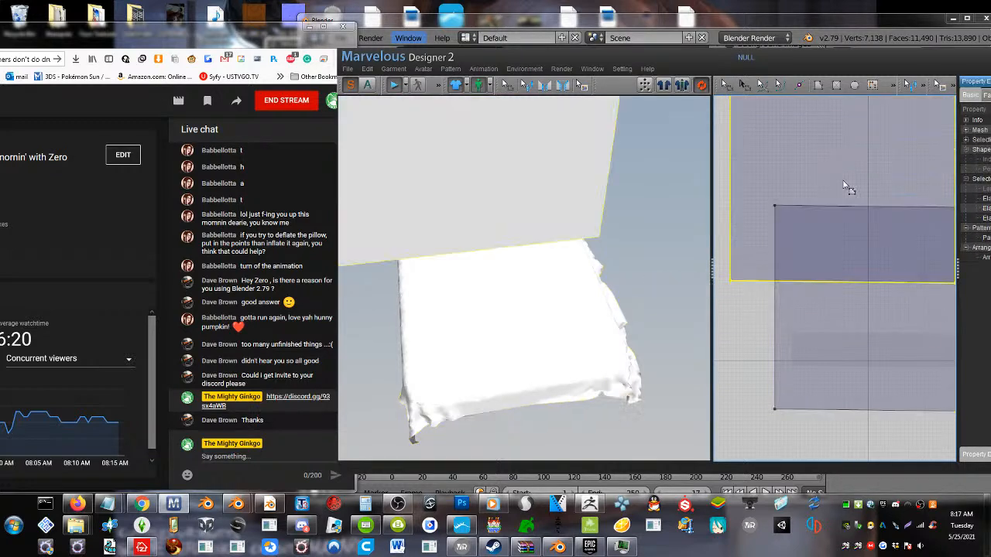
scroll(844, 184, "down", 1)
left_click(395, 85)
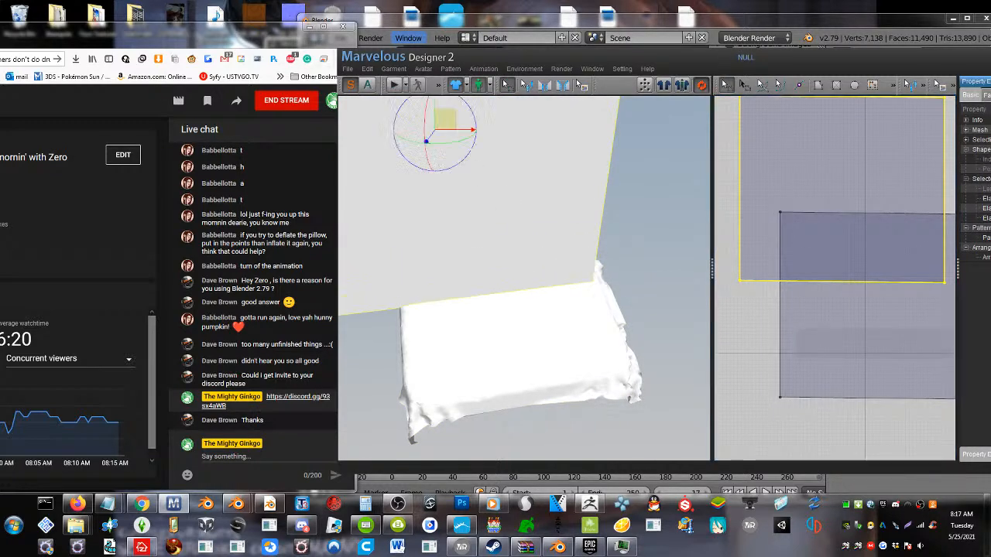
Undo the pasted duplicate that stands upright through the slab
right_click_drag(487, 236, 442, 193)
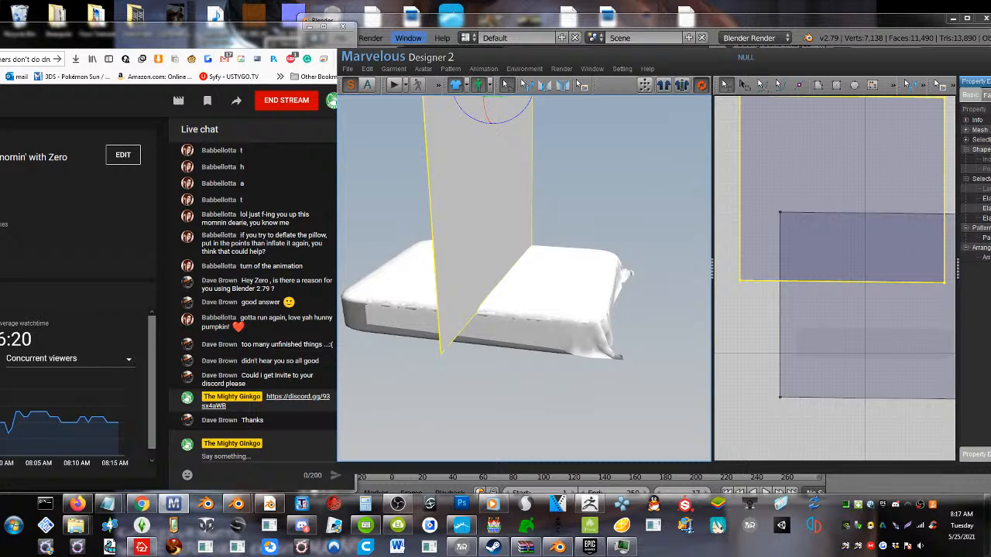
left_click_drag(511, 114, 547, 87)
key("ctrl+z")
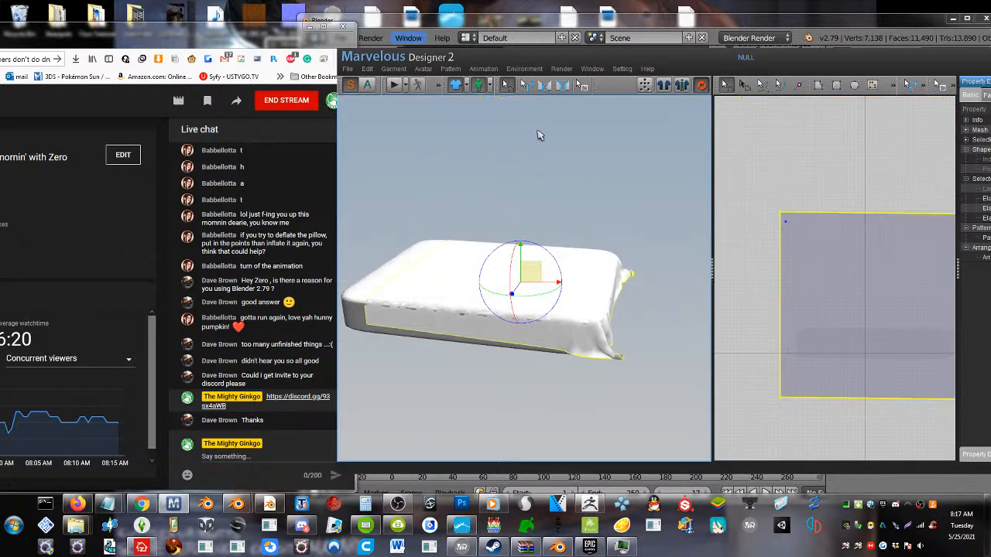
Paste the copied pattern directly above the original in the pattern layout, leaving a gap between the two
scroll(869, 275, "down", 3)
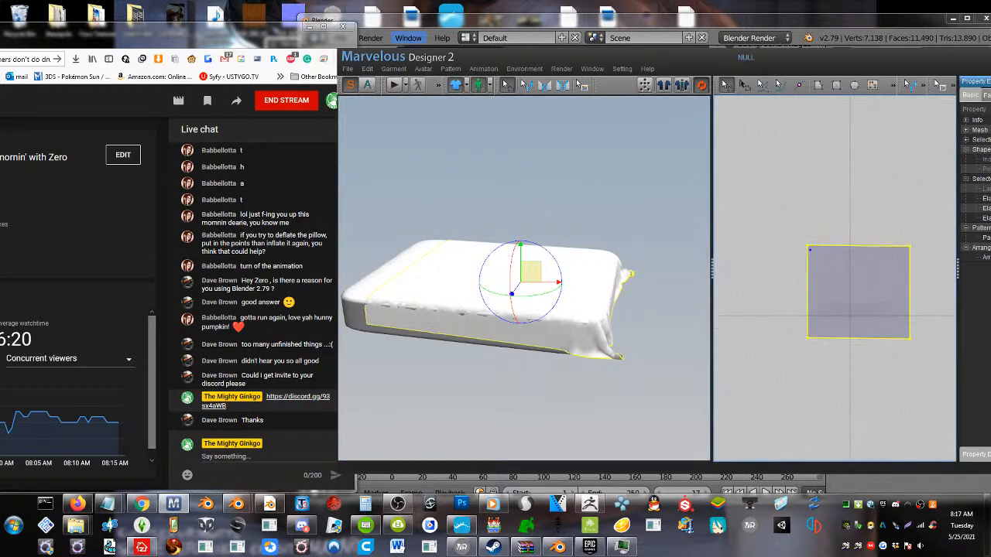
key("ctrl+v")
left_click(859, 180)
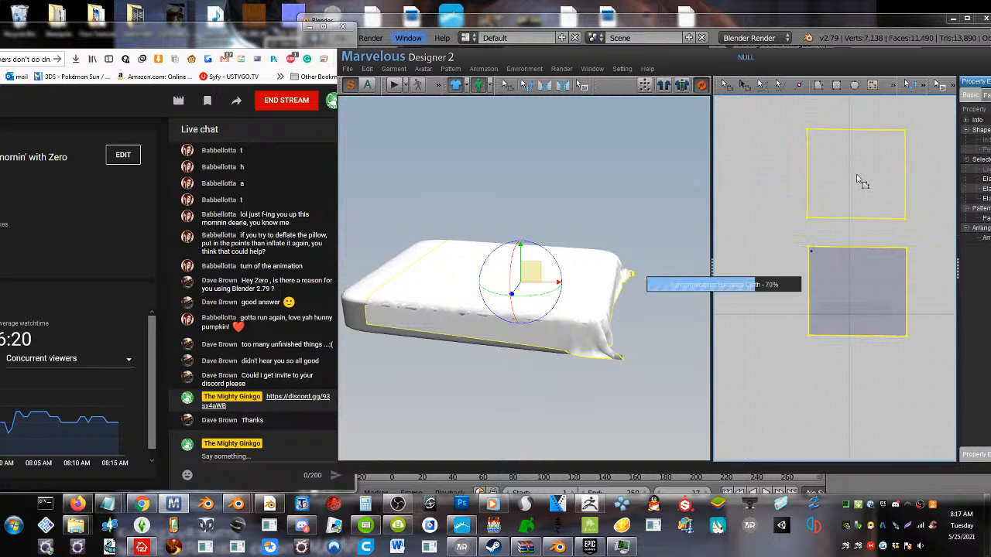
scroll(545, 224, "down", 2)
scroll(543, 204, "down", 3)
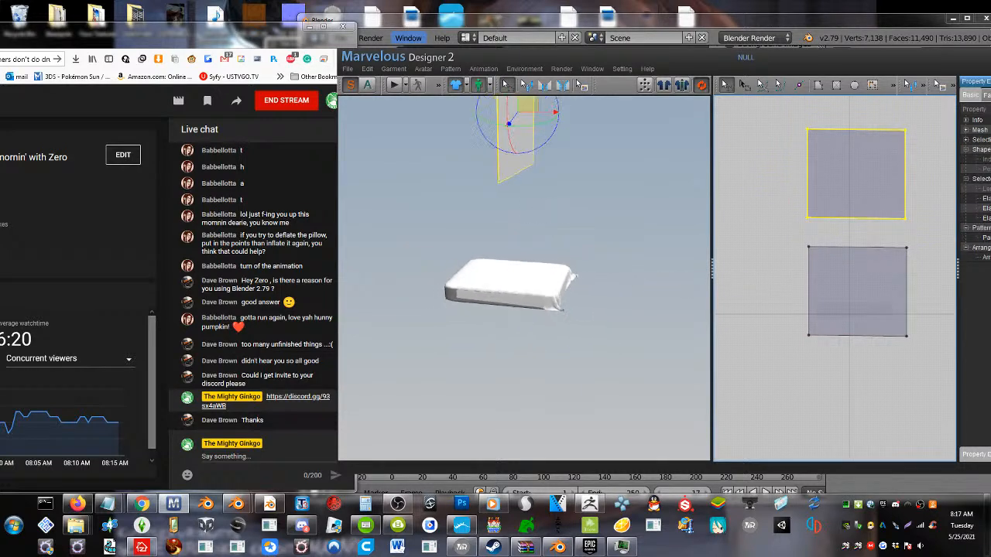
Rotate the duplicate pattern in the garment view so it lies flat high above the slab
left_click_drag(543, 166, 568, 113)
right_click_drag(571, 139, 557, 163)
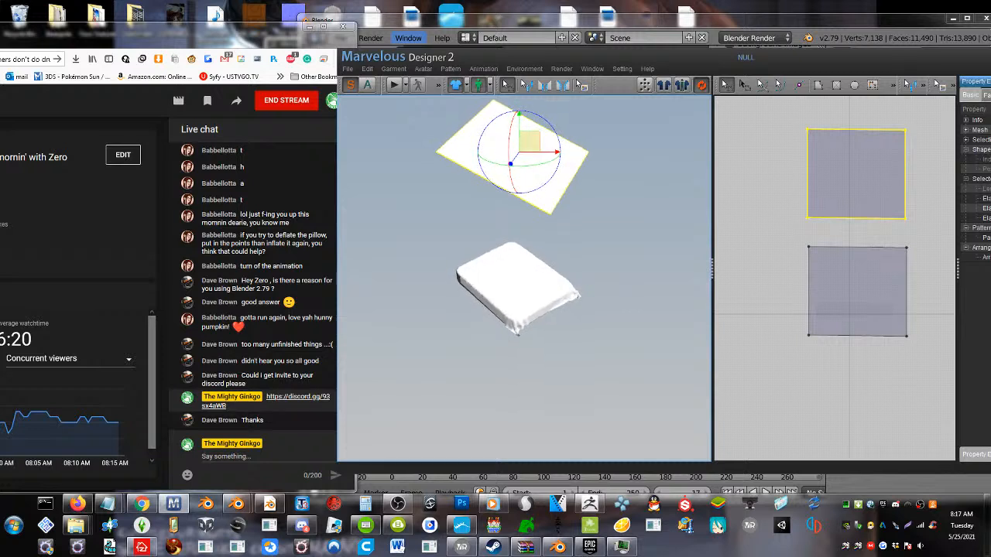
left_click_drag(542, 163, 557, 131)
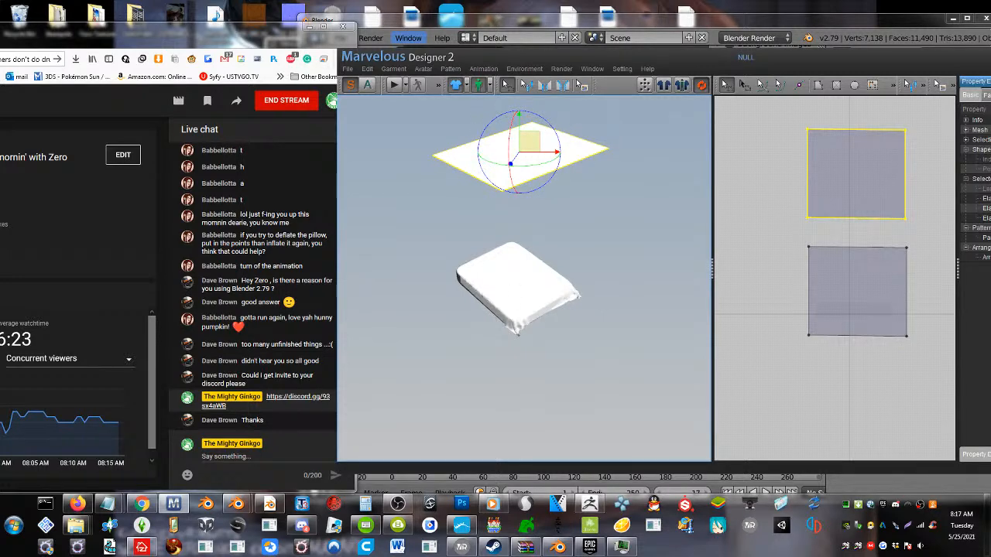
Reset the draped original to its flat shape with Rearrange Pattern
left_click(521, 284)
right_click(502, 289)
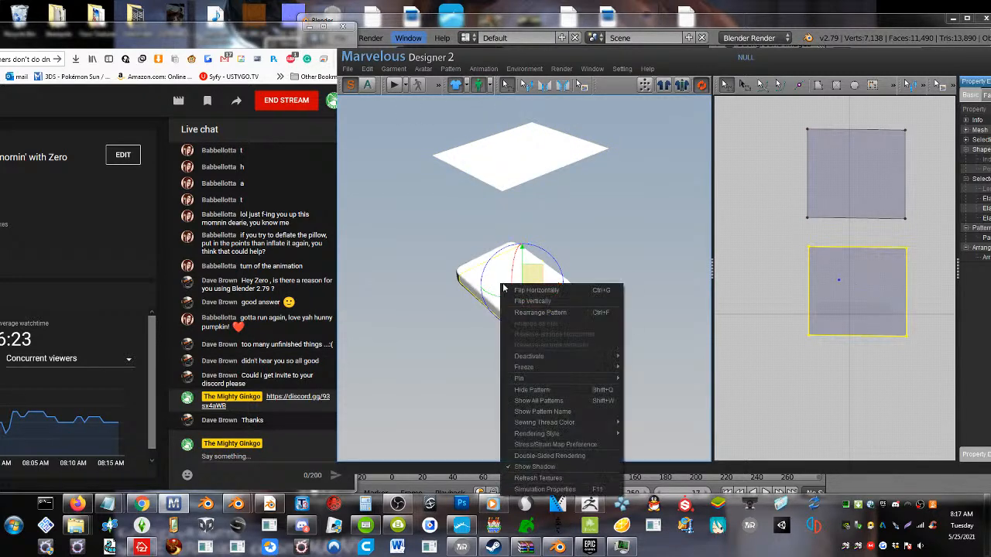
left_click(534, 313)
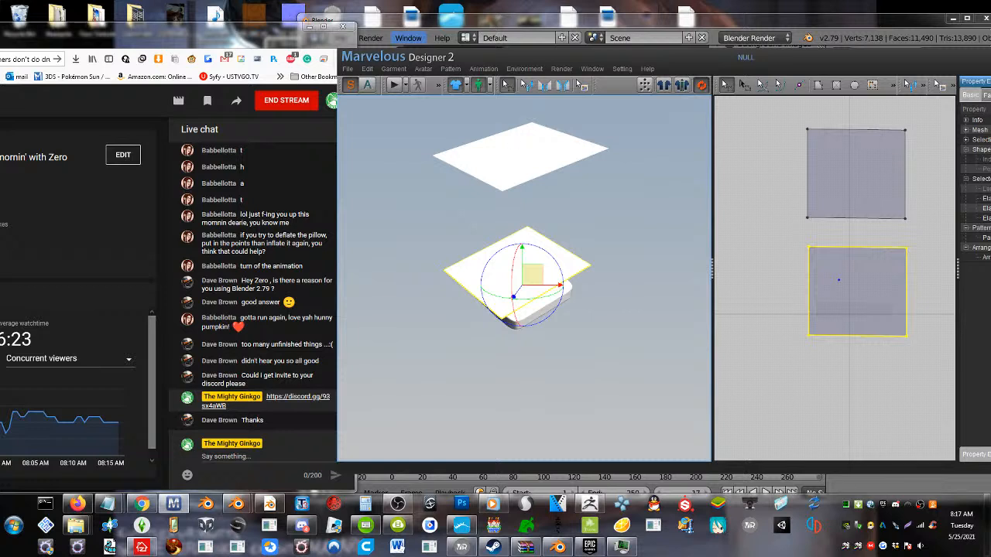
Sew the two rectangles together with Segment Sewing along their matching lower, left and upper edges
left_click(545, 85)
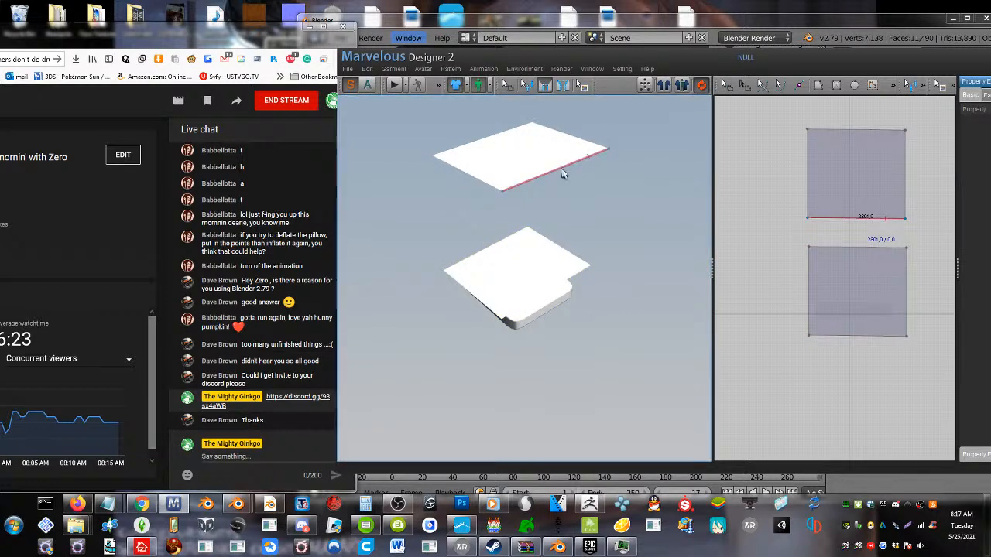
left_click(560, 287)
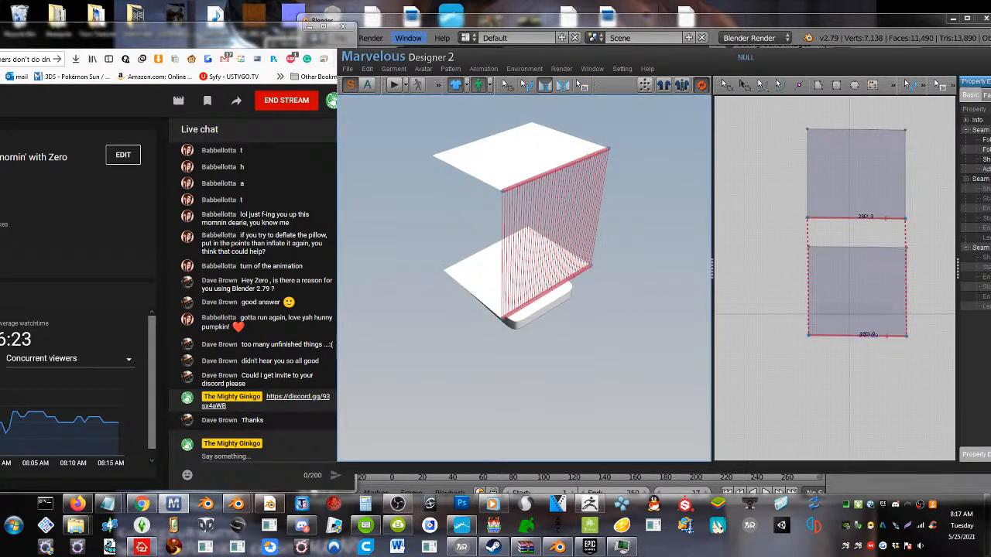
left_click(484, 181)
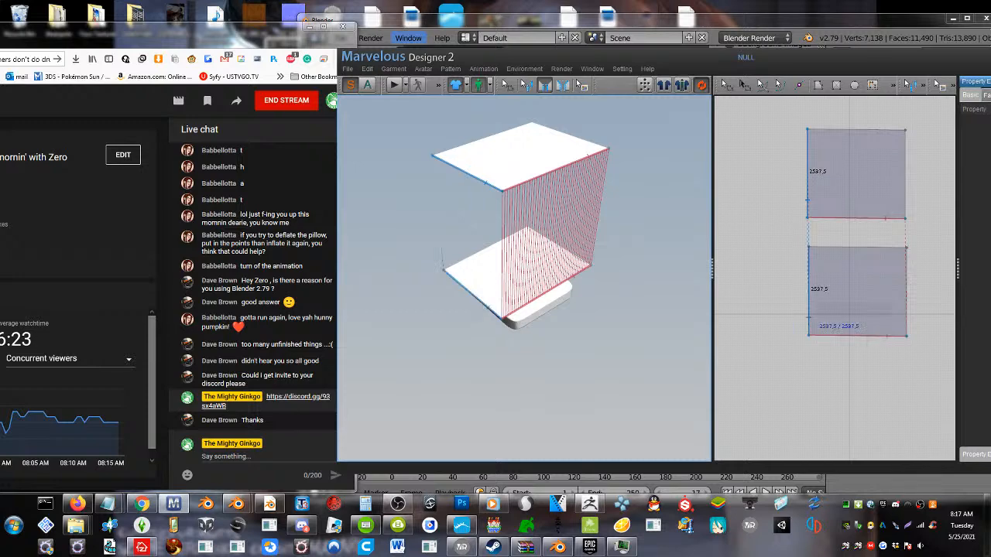
left_click(486, 306)
right_click_drag(486, 306, 584, 319)
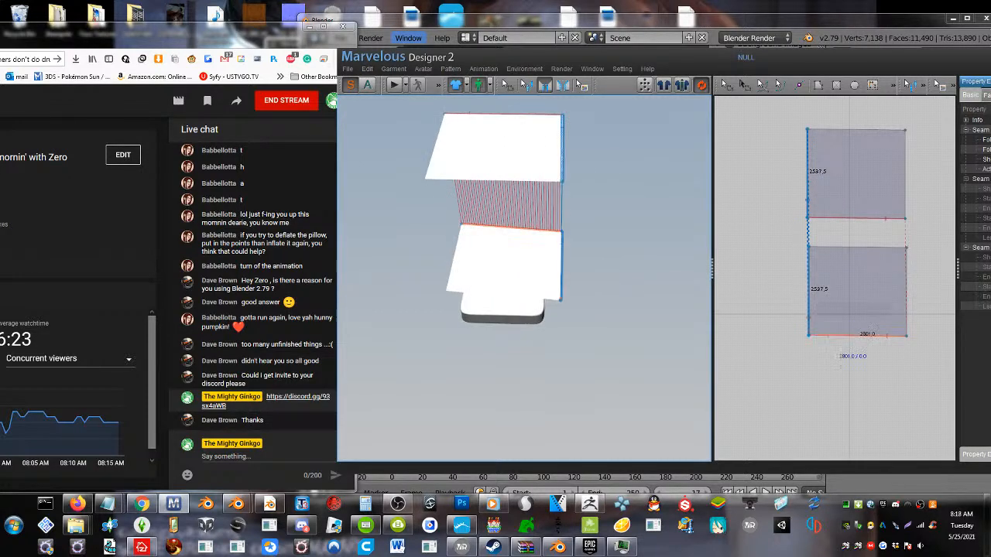
left_click(520, 181)
left_click(520, 297)
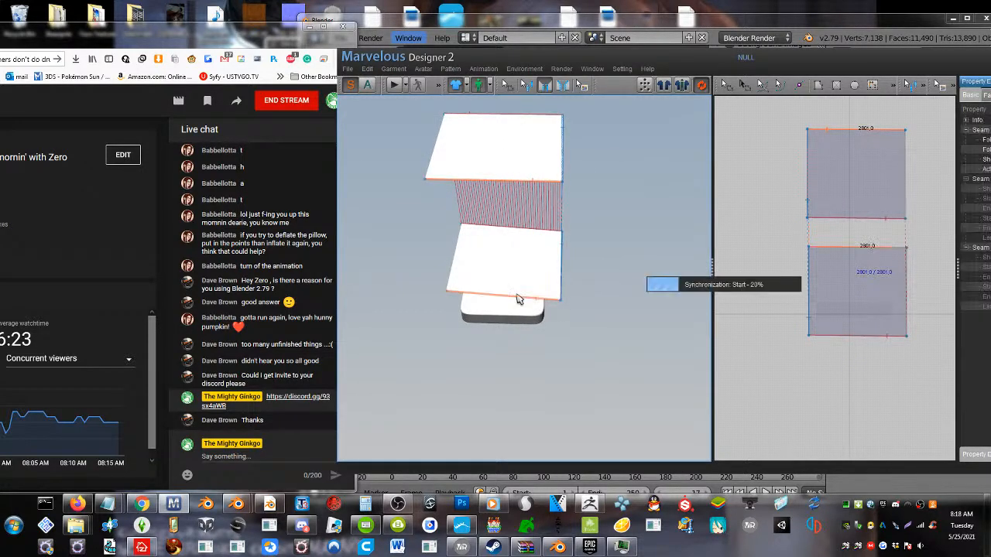
Sew the right edges of the two rectangles together with Segment Sewing to close the remaining side
right_click_drag(500, 301, 579, 302)
left_click(497, 173)
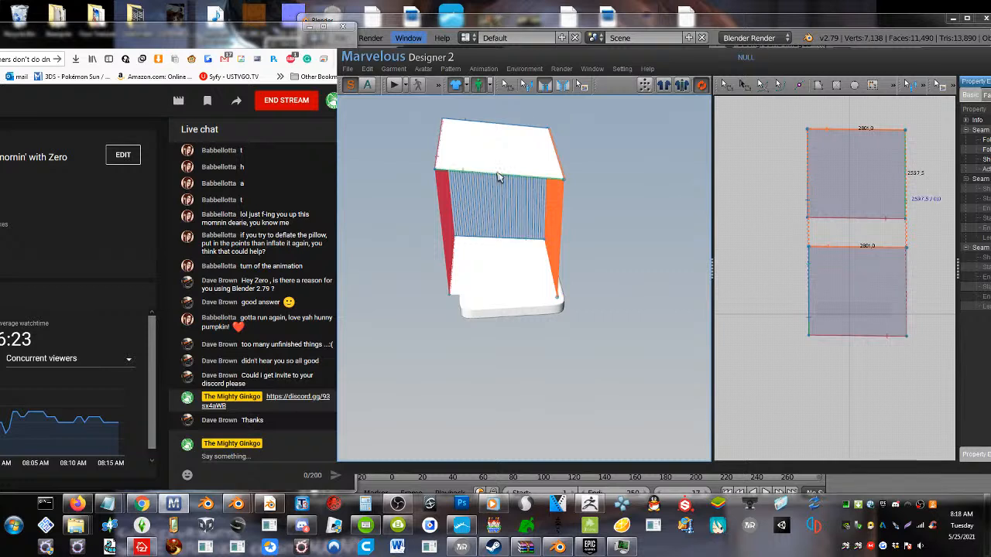
left_click(488, 299)
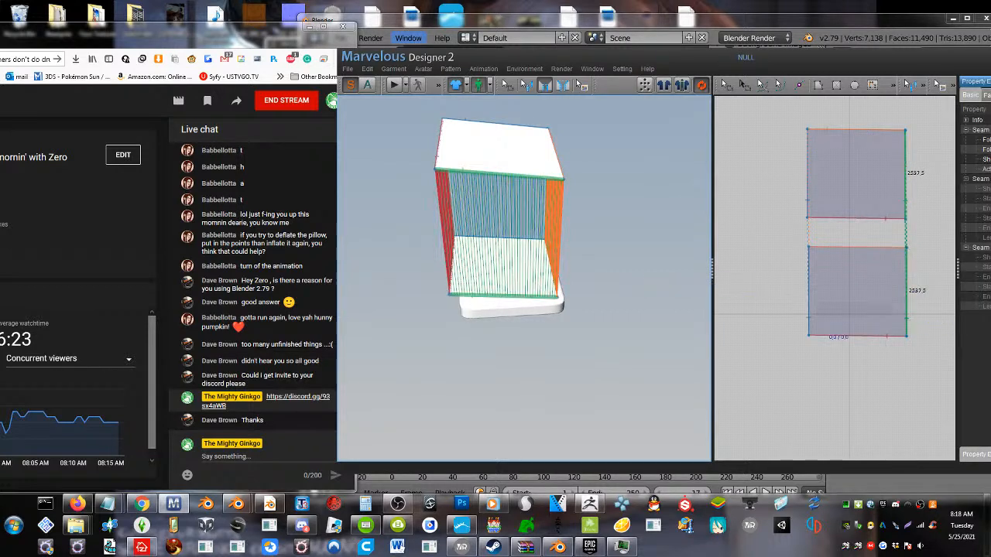
Simulate the sewn two-layer cloth so that it falls and drapes over the mattress slab
left_click(392, 85)
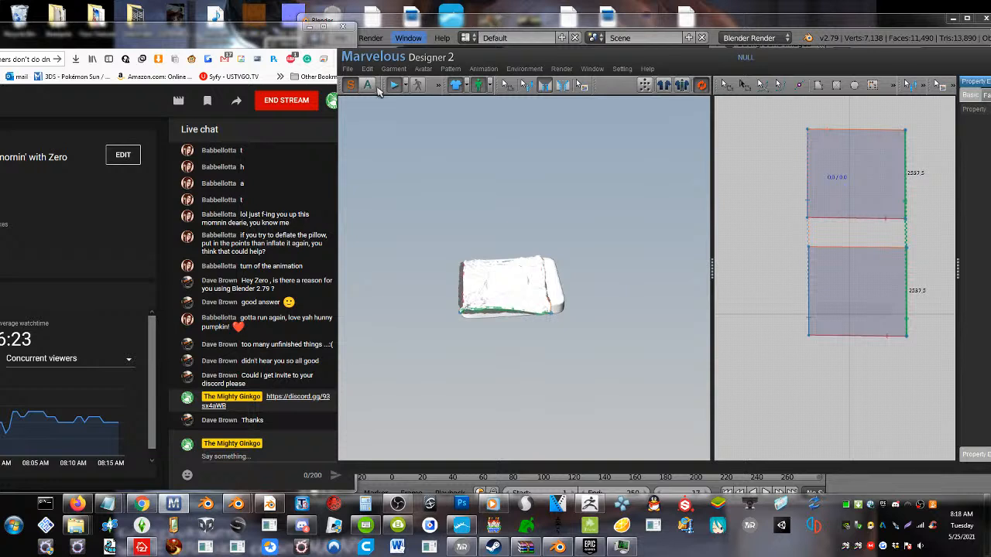
right_click_drag(502, 332, 457, 323)
scroll(501, 316, "up", 8)
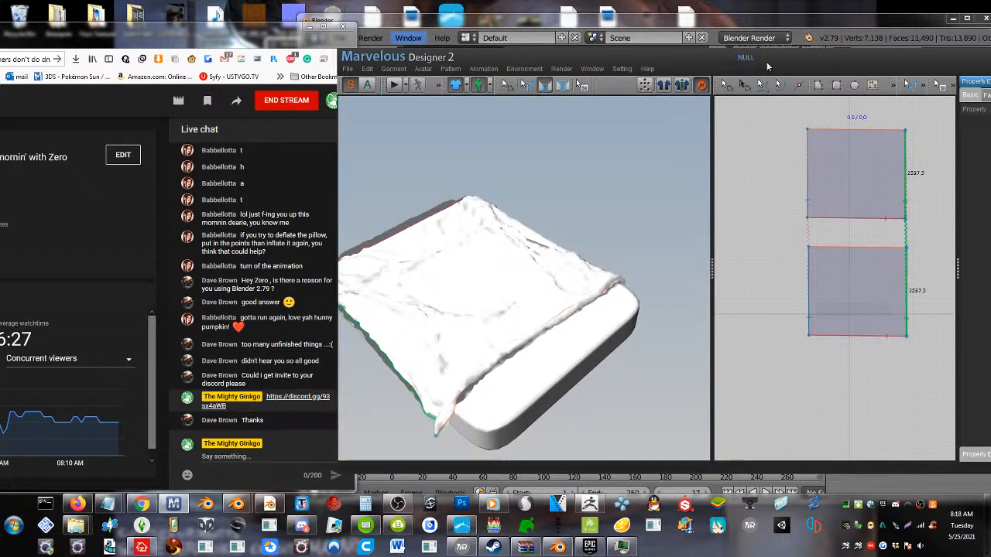
left_click_drag(785, 65, 642, 50)
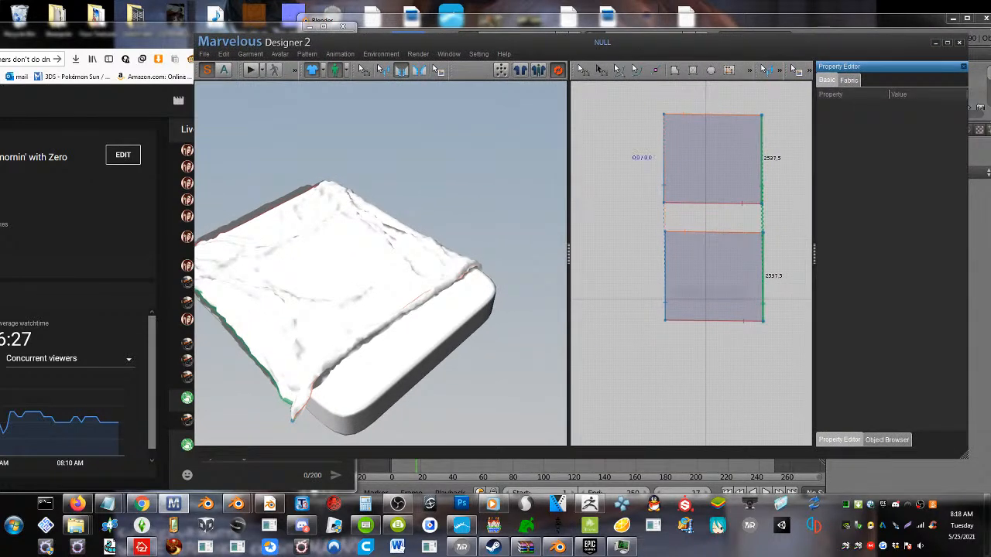
left_click(250, 71)
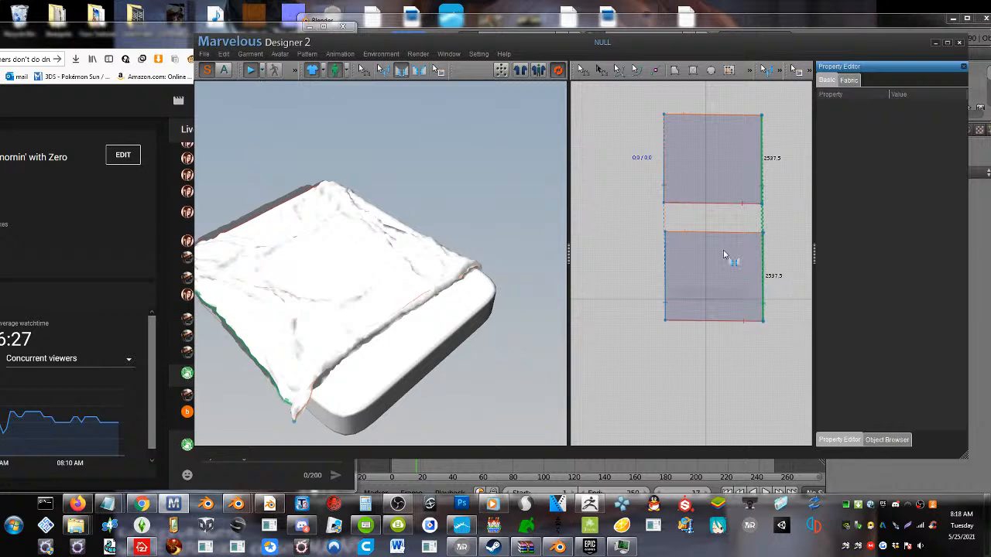
Switch to the Firefox window and open the themightyginkgo.org home page in a new tab
left_click_drag(519, 43, 645, 25)
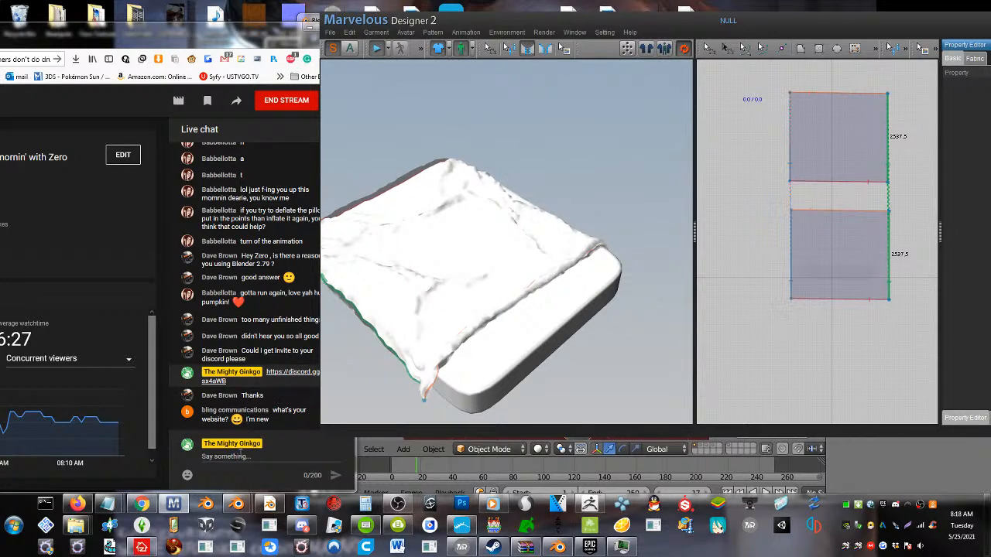
left_click_drag(171, 38, 558, 44)
left_click(273, 45)
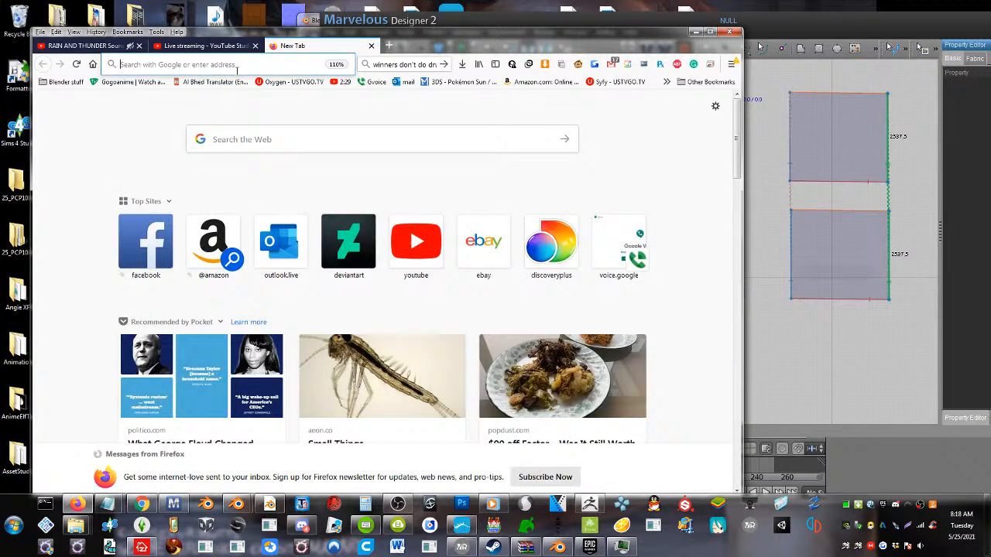
left_click(240, 65)
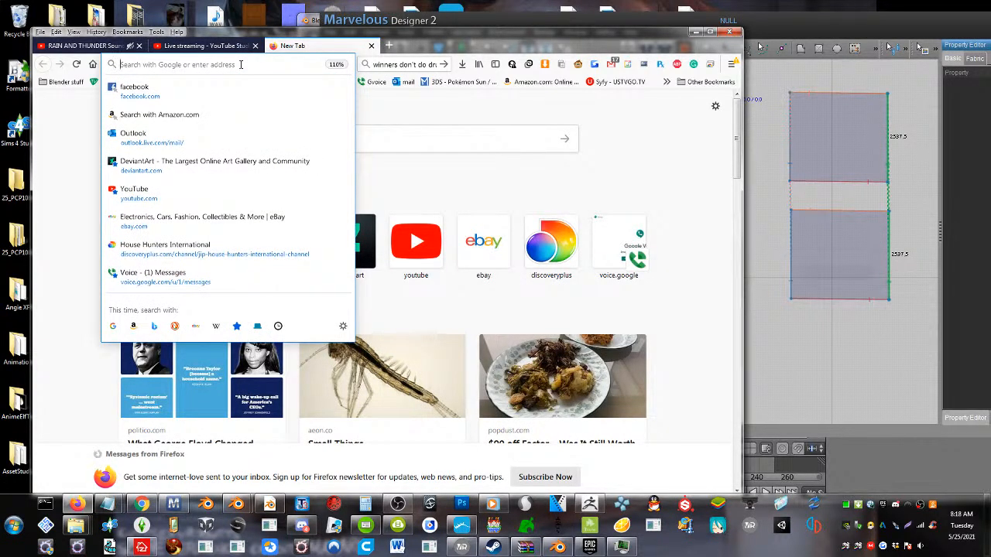
type("themightyginkgo.org/")
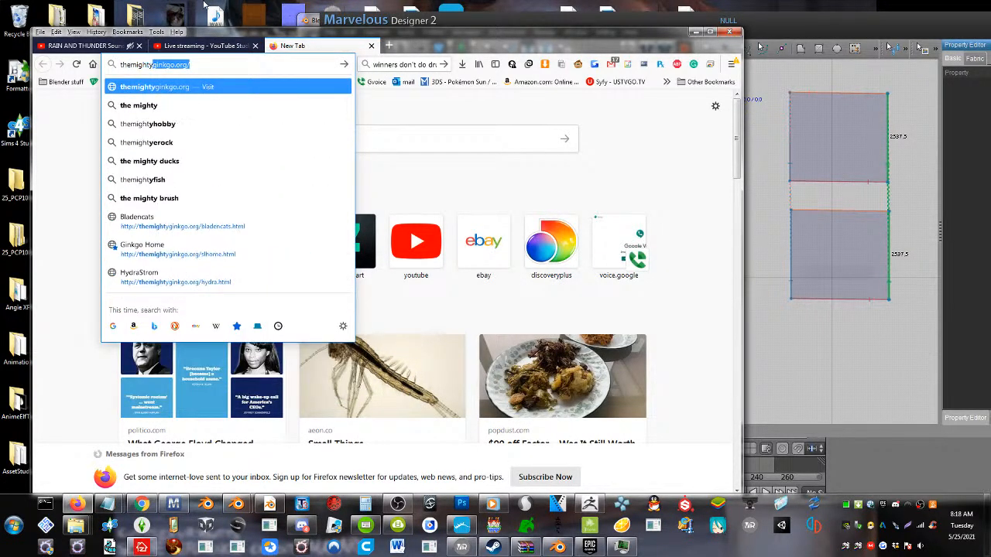
key("Return")
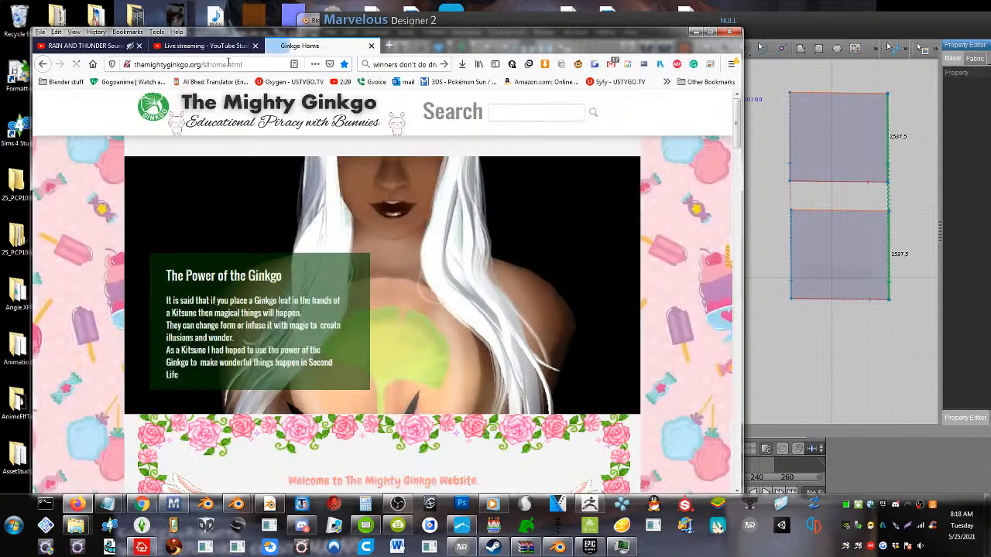
Copy the website's page address and post it in the YouTube Studio live chat
left_click(186, 65)
right_click(231, 66)
left_click(251, 96)
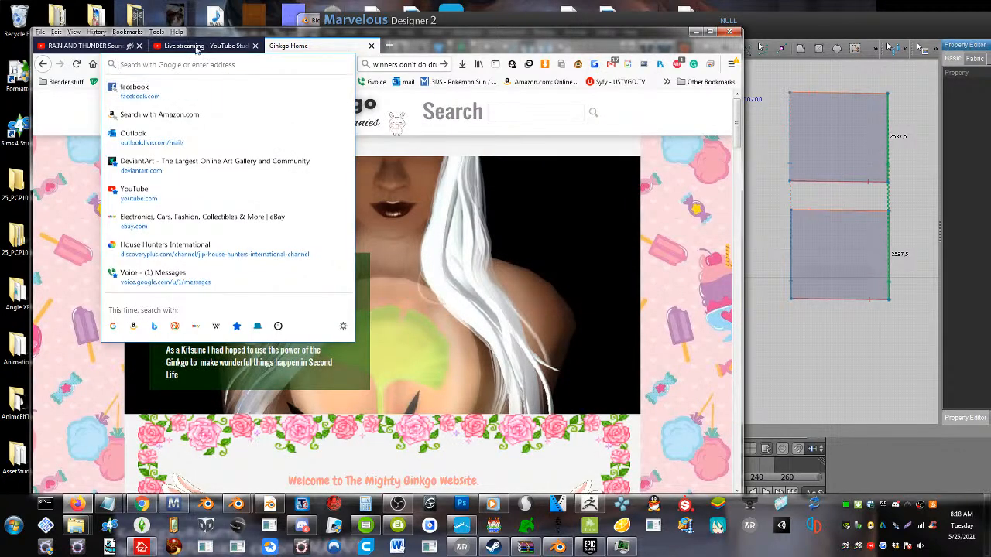
left_click(194, 47)
left_click(636, 462)
type("http://themightyginkgo.org/slhome.html")
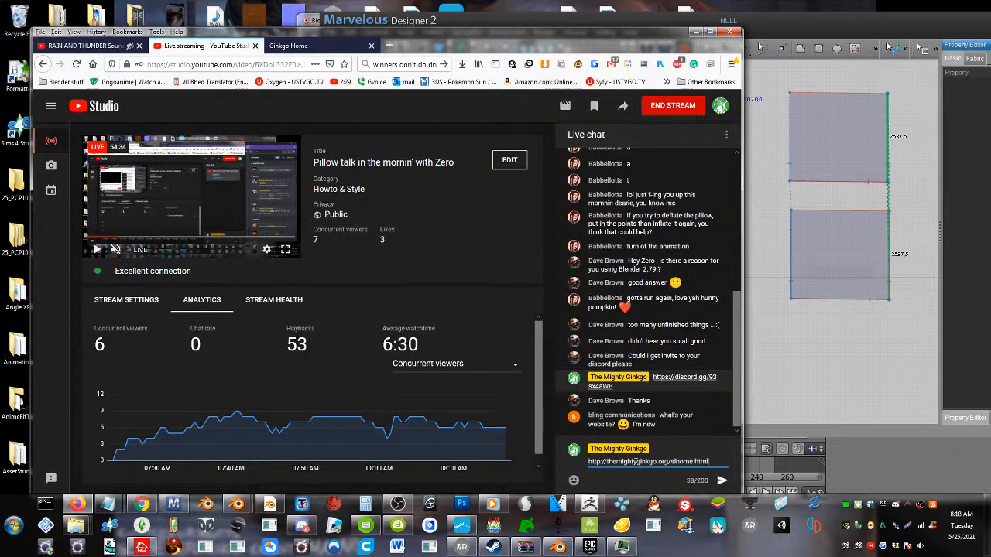
key("Return")
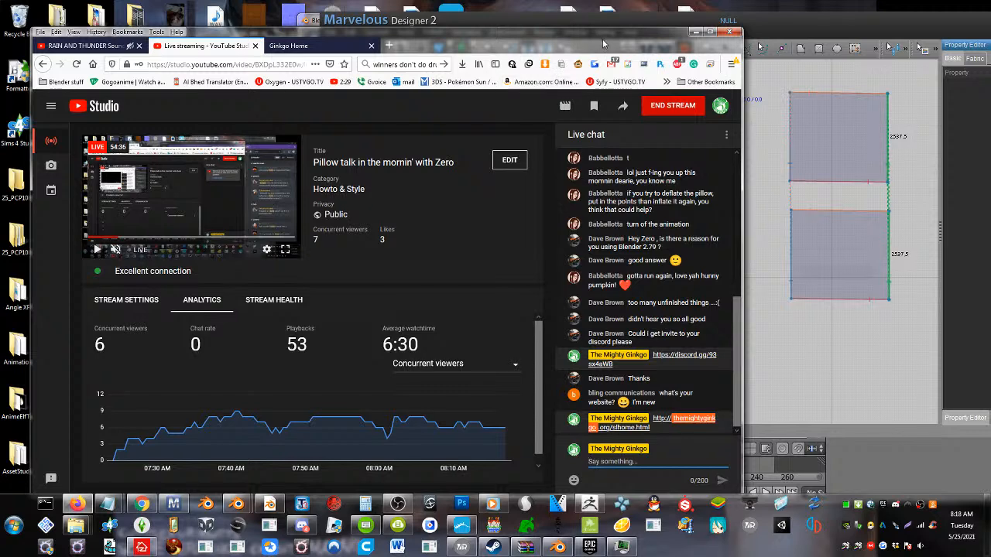
Return to Marvelous Designer and reposition its window so the Property Editor is fully in view beside the patterns
left_click_drag(604, 43, 269, 50)
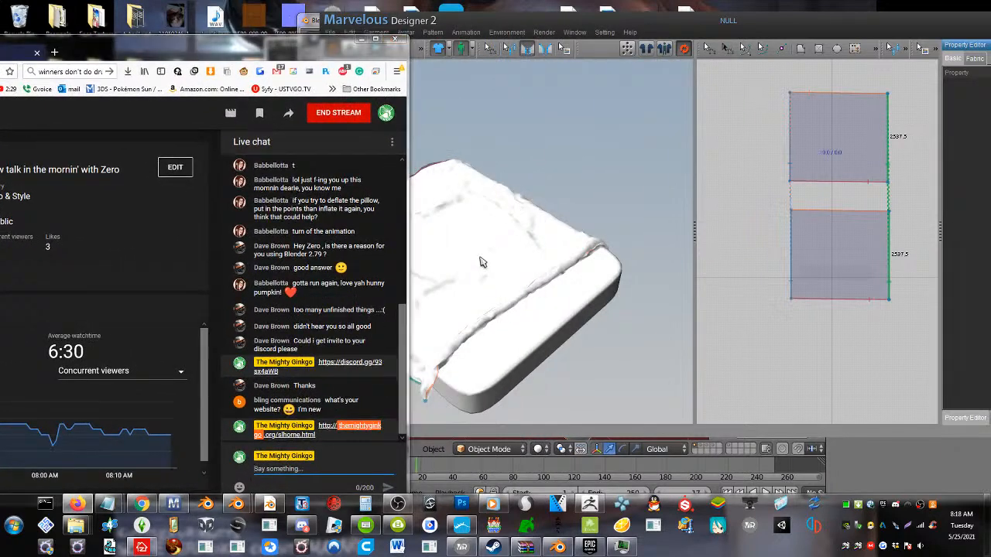
left_click(480, 263)
right_click_drag(457, 294, 465, 294)
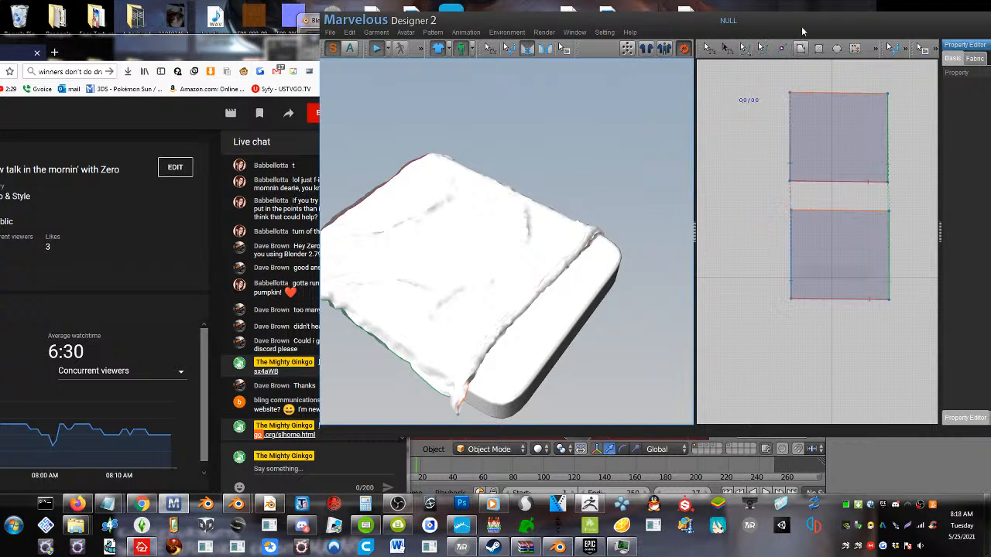
left_click_drag(785, 23, 727, 31)
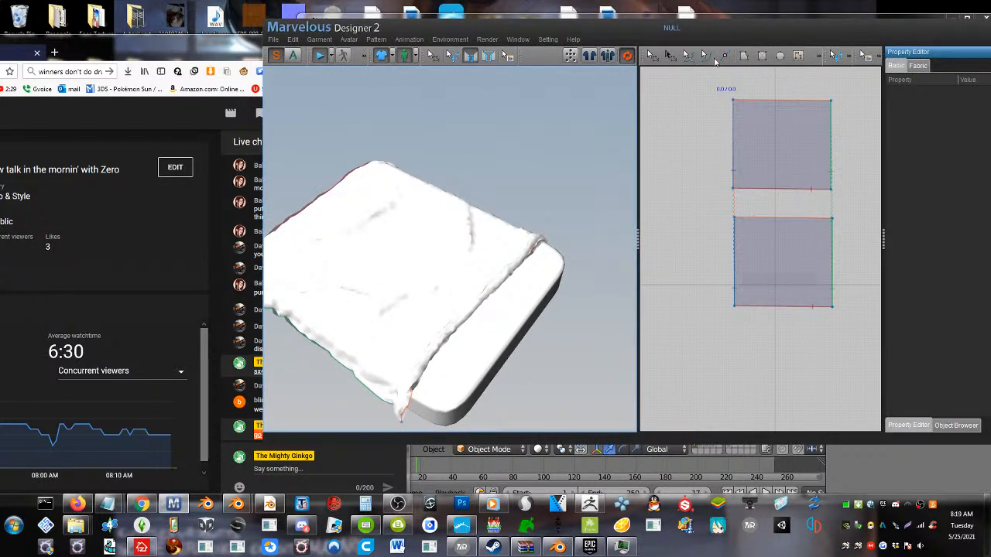
left_click_drag(715, 28, 602, 29)
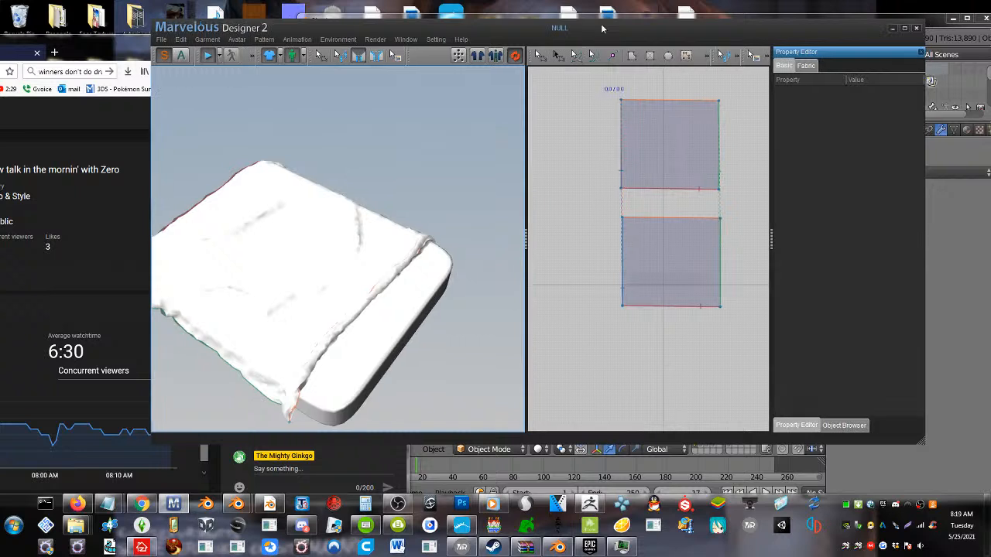
left_click(686, 55)
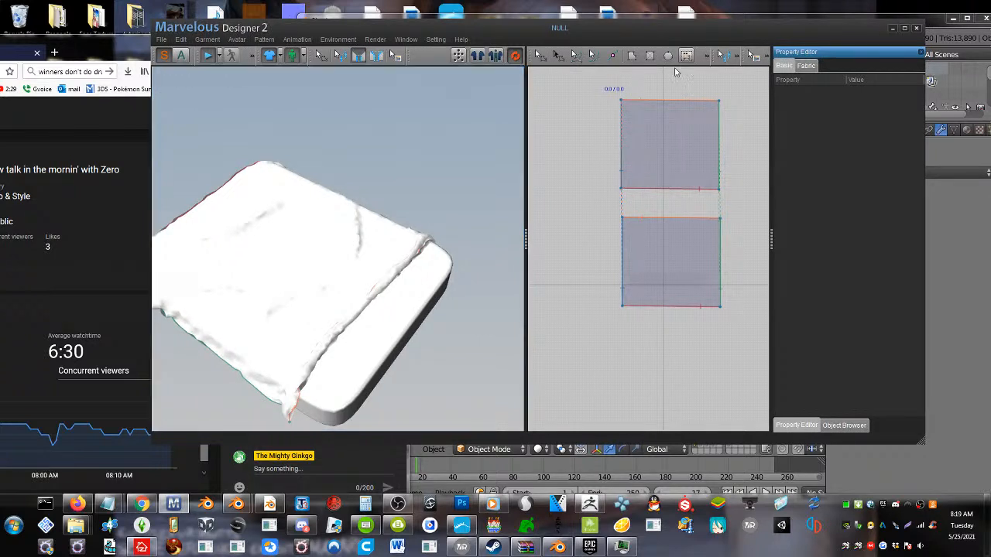
left_click(635, 101)
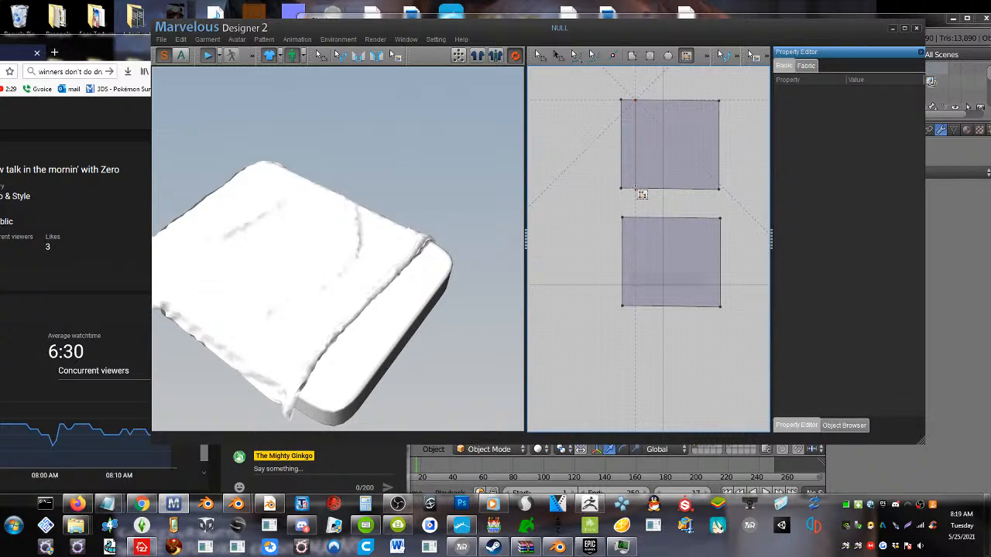
key("Escape")
Select the upper cloth layer in the garment view
left_click(326, 247)
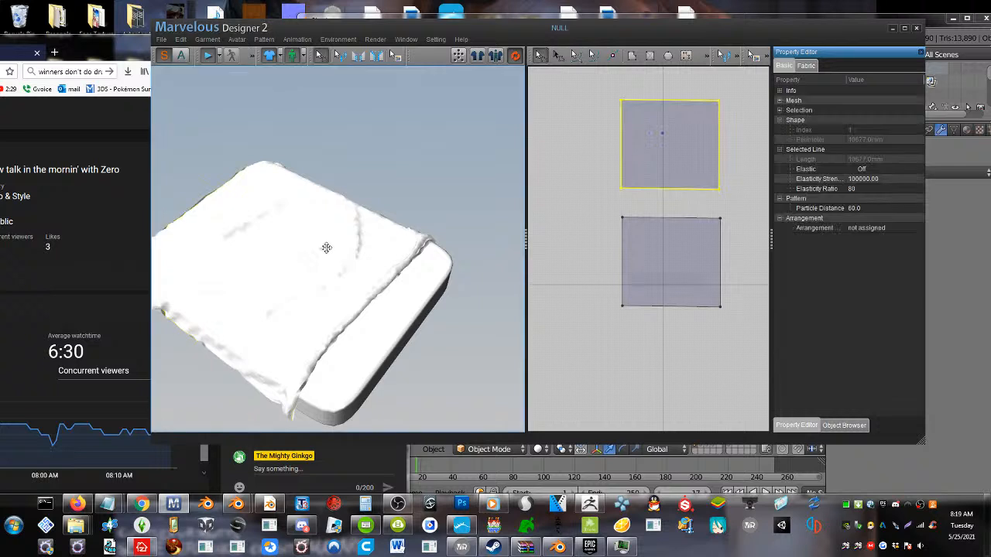
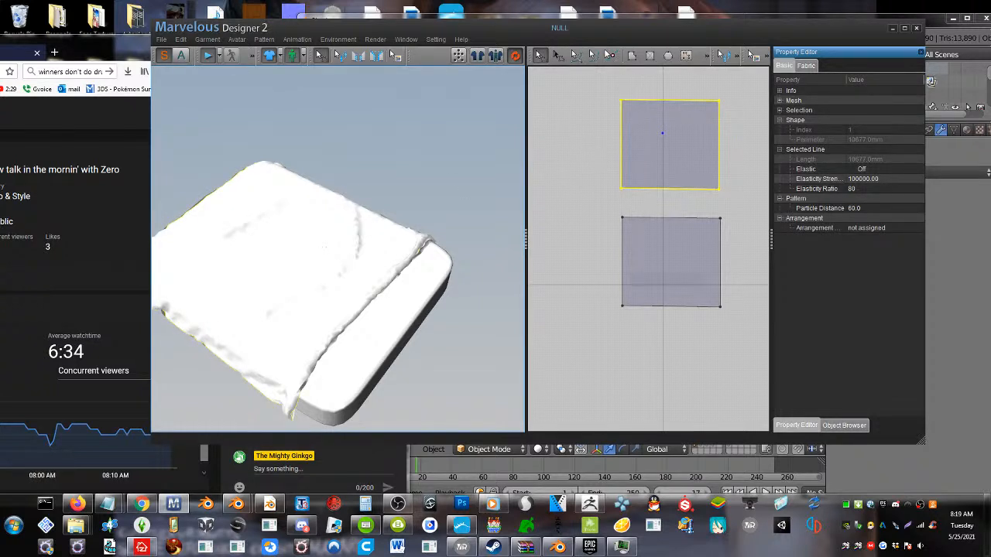
Draw a vertical internal line near the left edge of the upper pattern and paste a parallel copy beside it
left_click(629, 100)
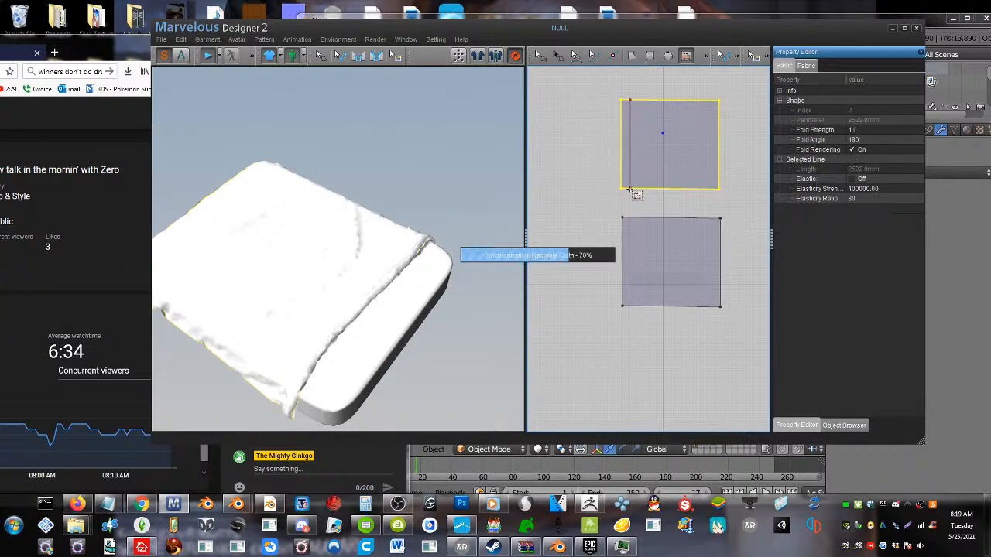
left_click(629, 189)
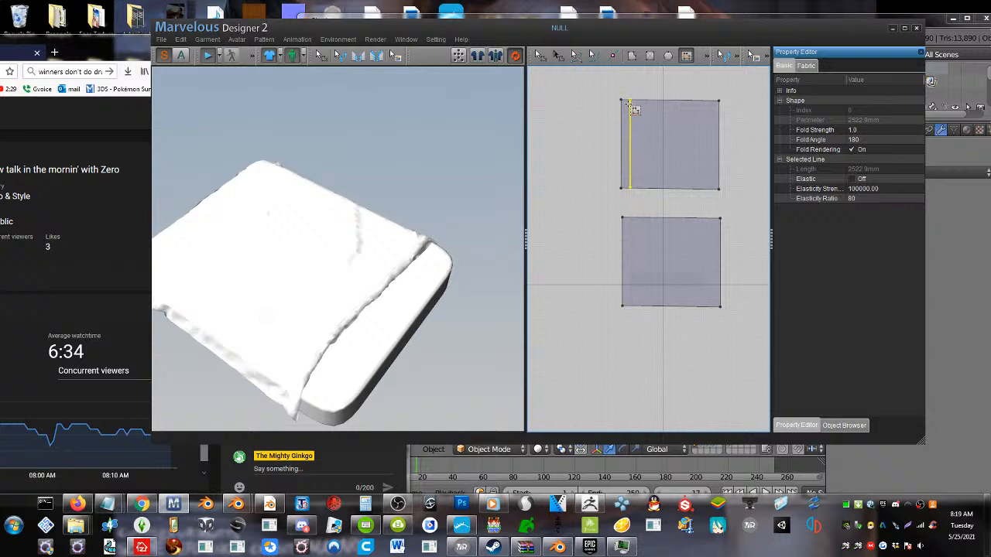
left_click(540, 56)
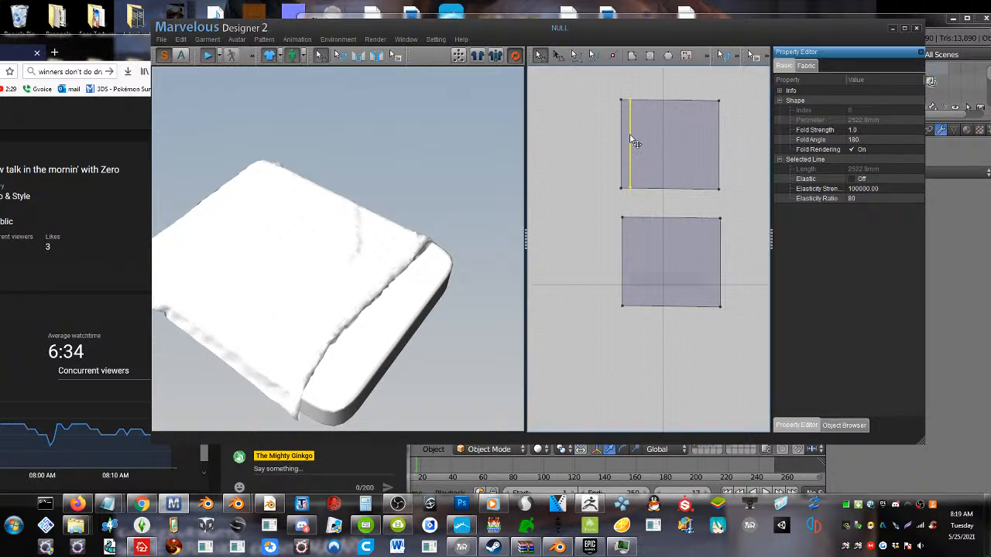
left_click(633, 135)
key("ctrl+v")
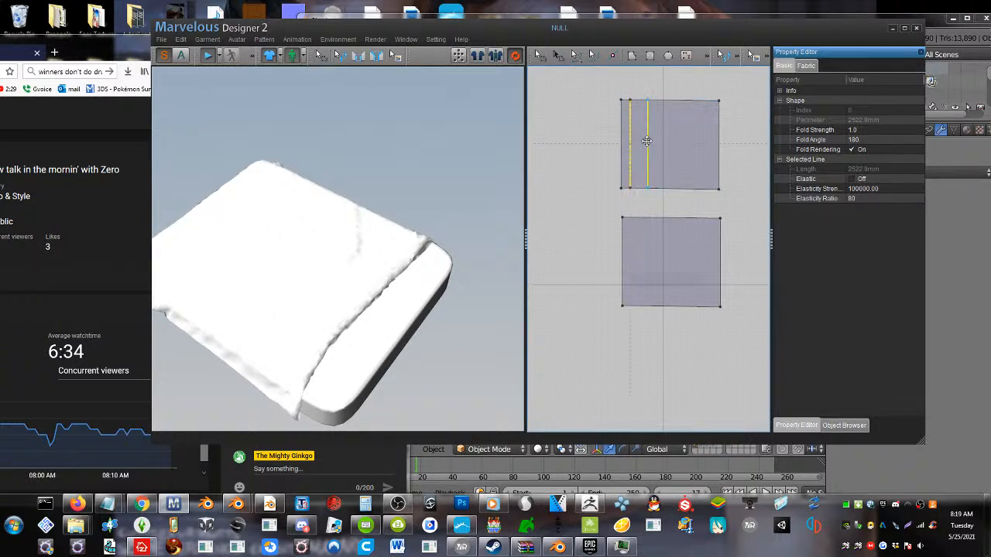
left_click(641, 163)
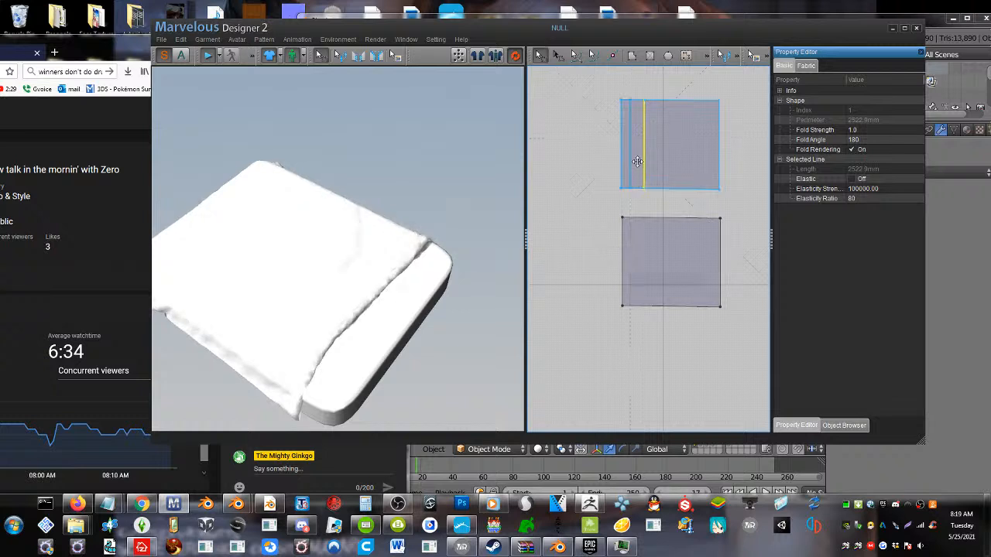
Copy the pair of vertical lines twice across the upper pattern, making six vertical internal lines
left_click(630, 169)
left_click(630, 167, "shift")
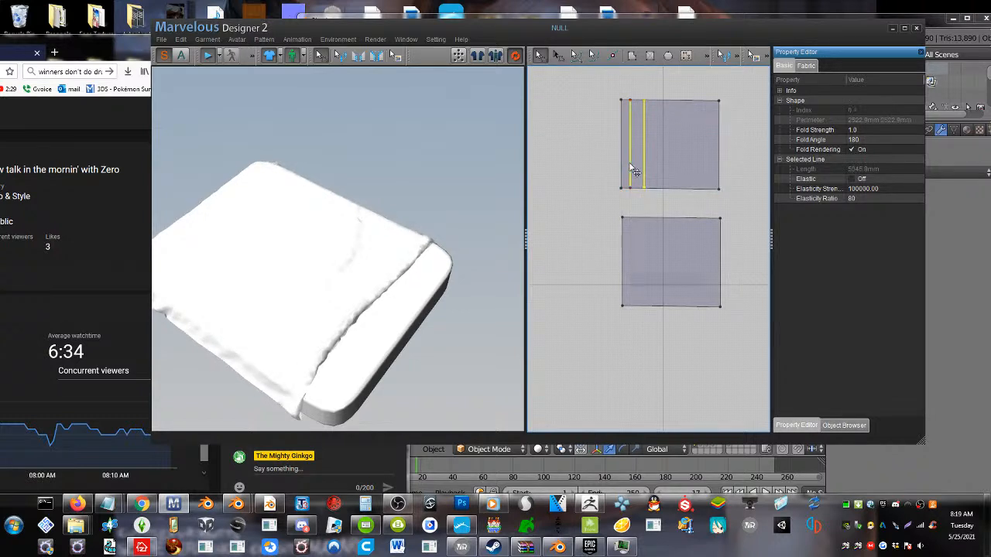
left_click(670, 153)
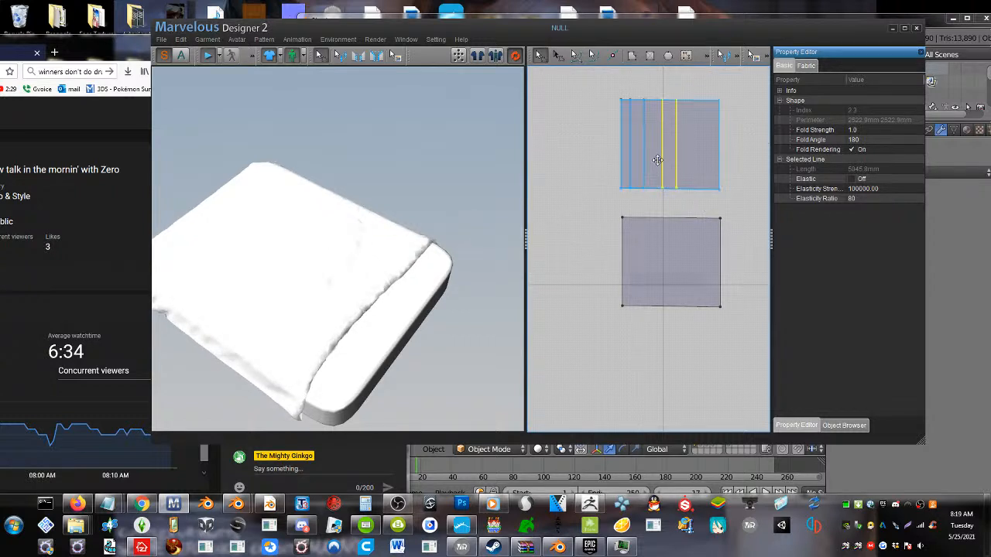
key("ctrl+v")
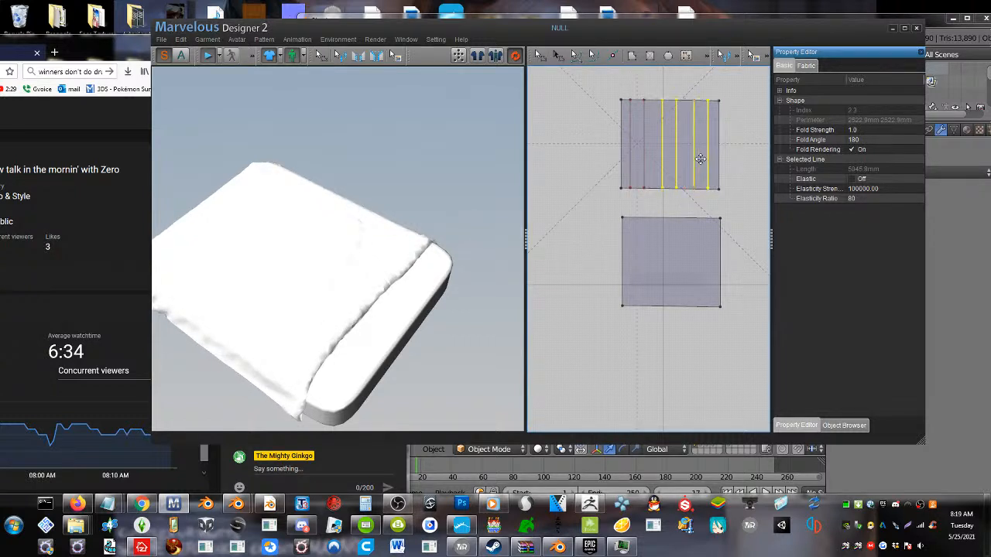
left_click(700, 159)
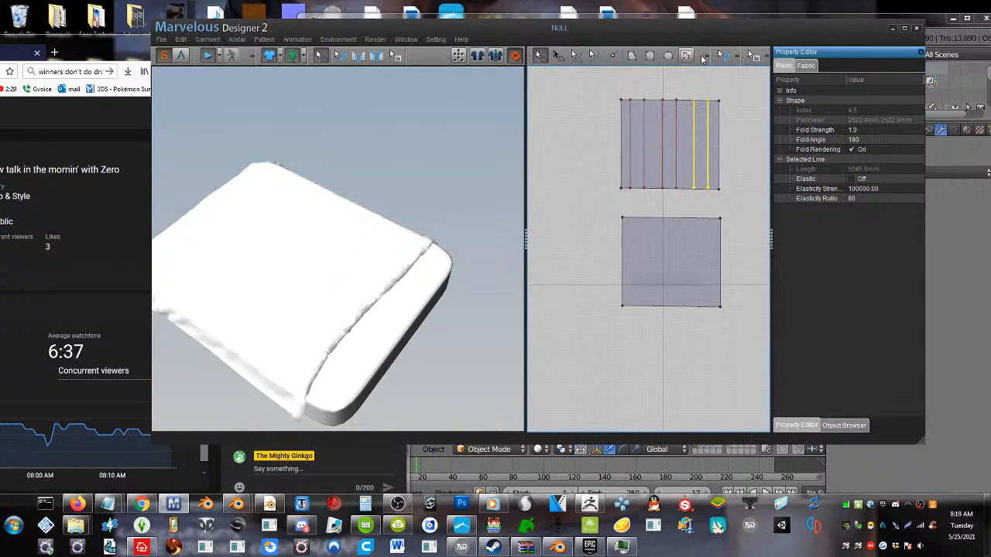
Draw a horizontal internal line across the upper pattern near its upper edge and paste a copy below it
left_click(686, 55)
left_click(622, 114)
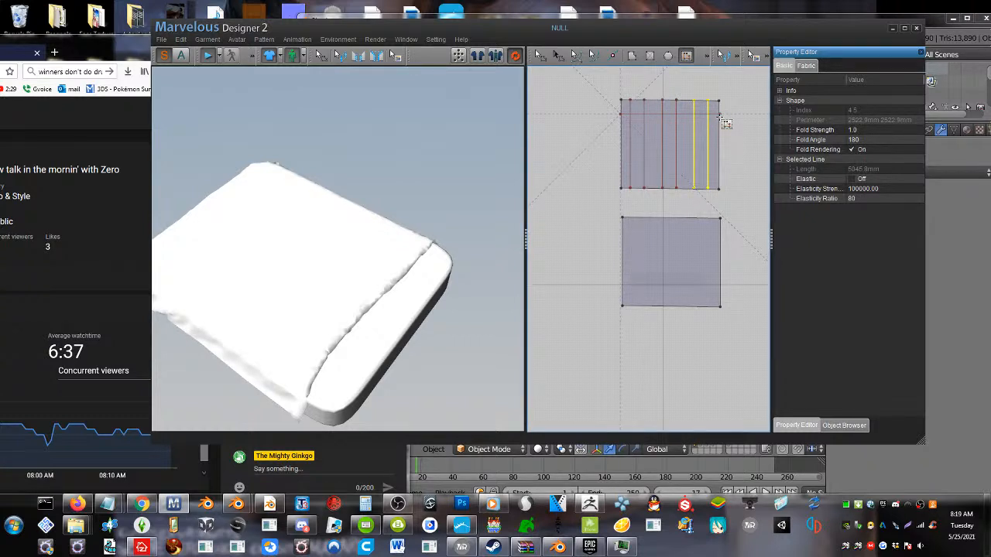
double_click(720, 114)
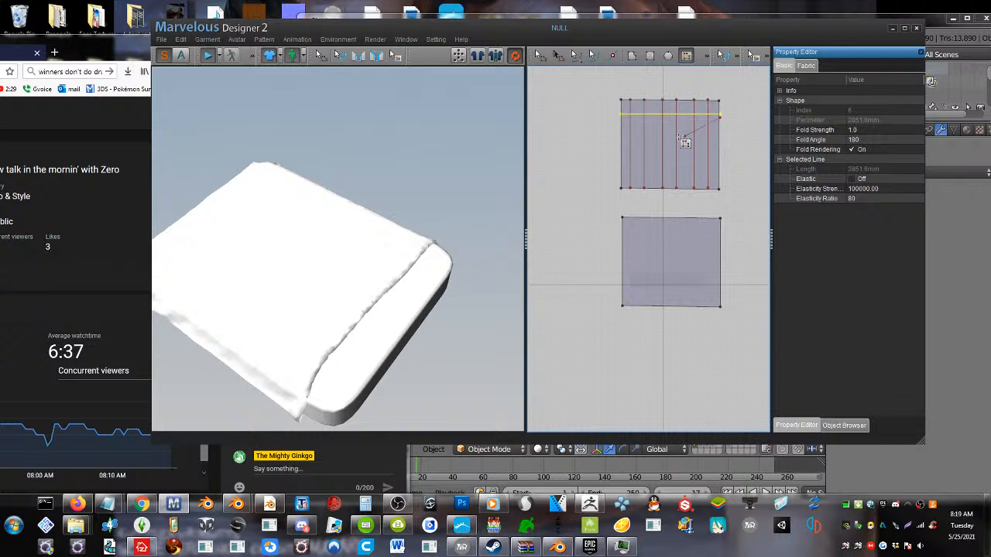
key("ctrl+v")
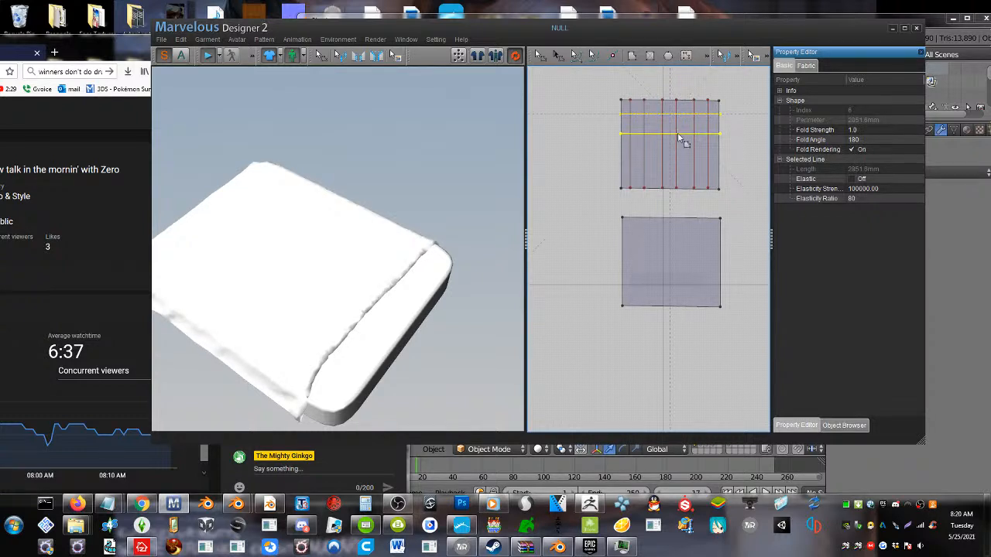
left_click(678, 132)
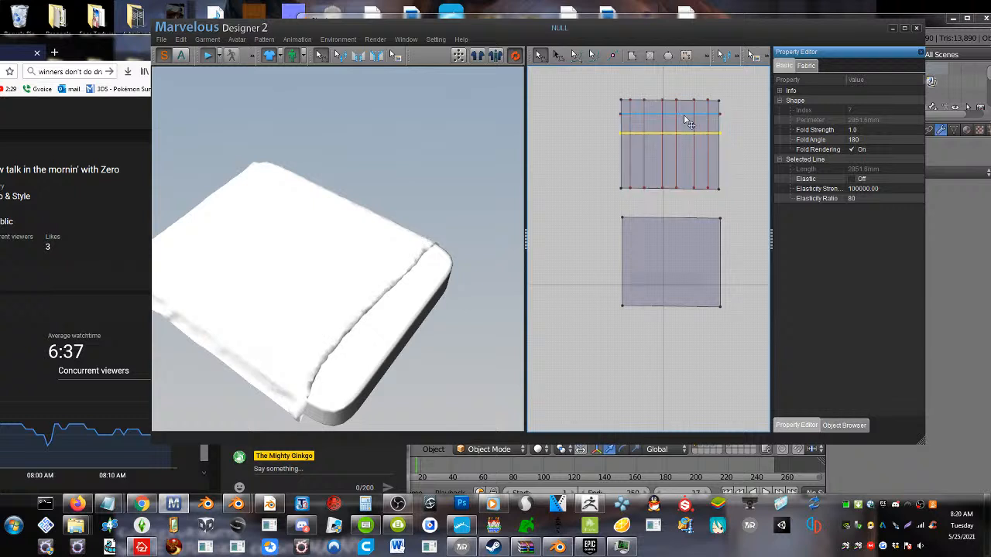
Shift both horizontal lines slightly upward and paste three more copies below them, completing a grid on the upper pattern
left_click(685, 114, "shift")
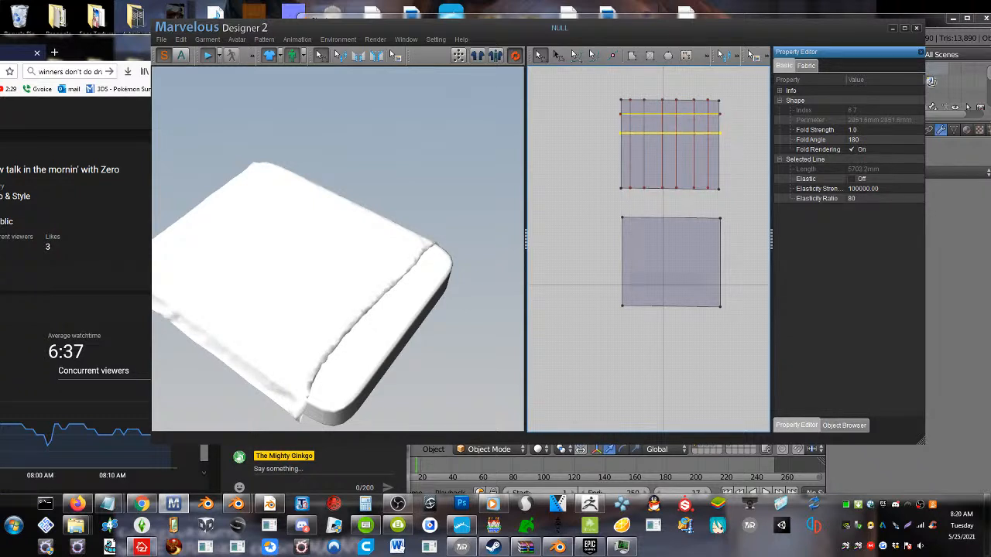
left_click_drag(685, 114, 685, 113)
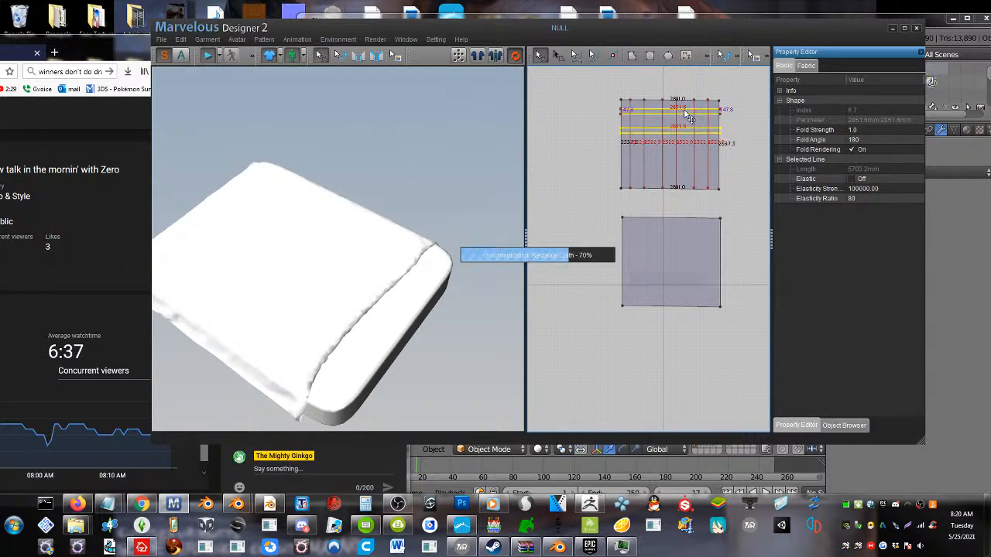
key("ctrl+v")
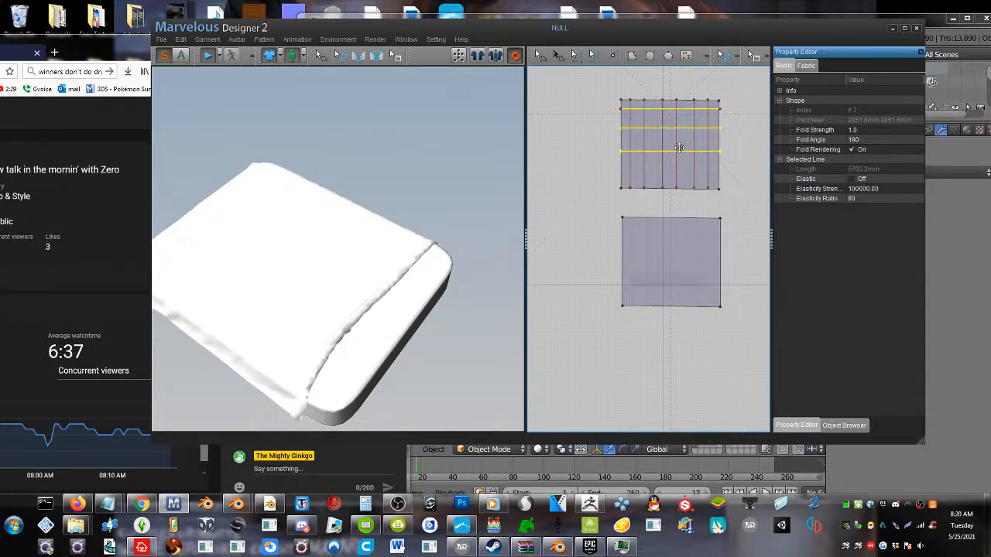
left_click(681, 152)
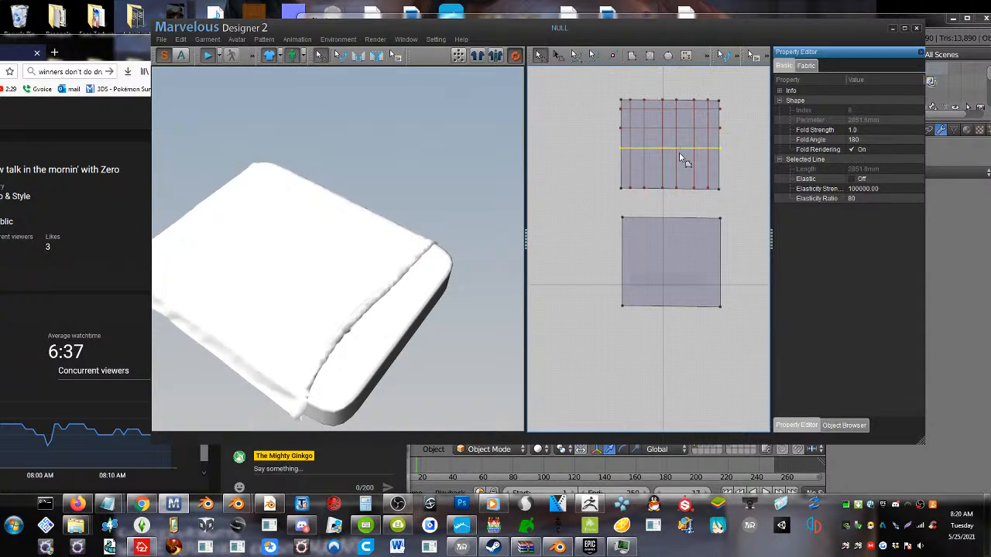
key("ctrl+v")
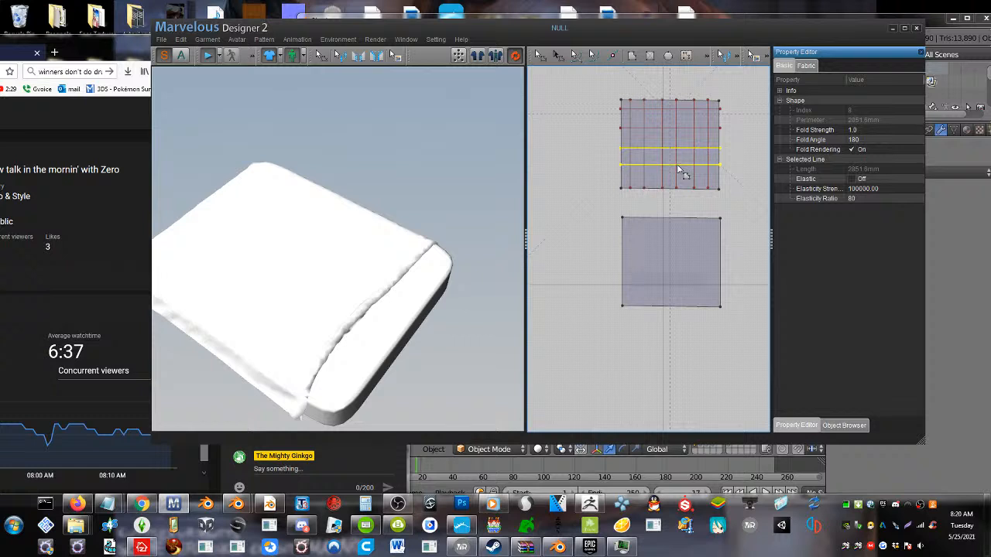
left_click(667, 164)
key("ctrl+v")
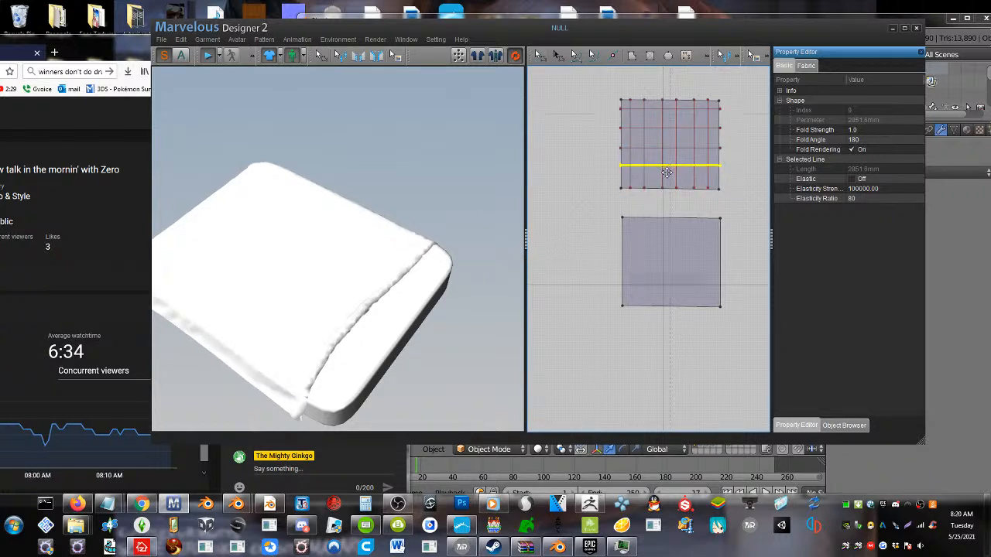
left_click(668, 180)
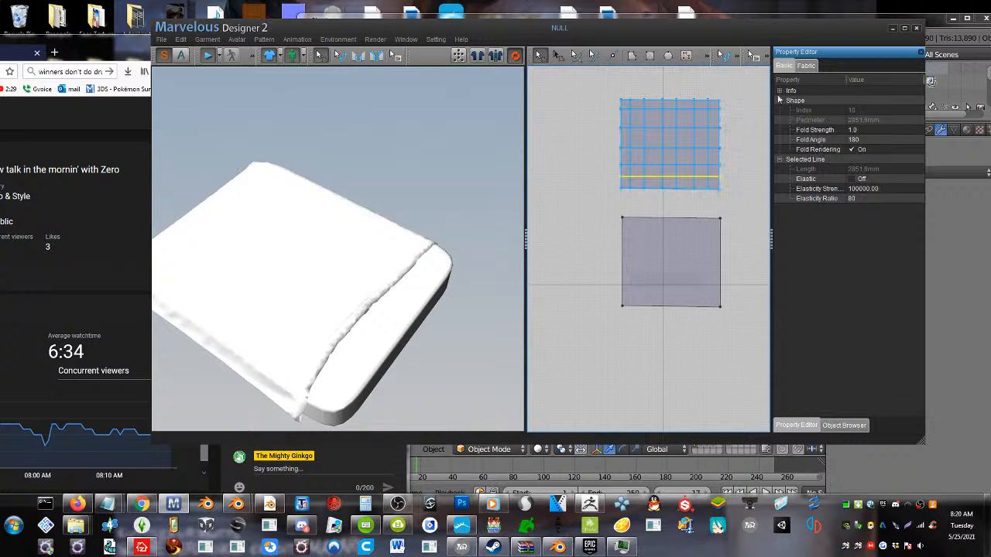
Examine the properties of the lowest horizontal line, and the upper pattern's basic and fabric properties
left_click(779, 91)
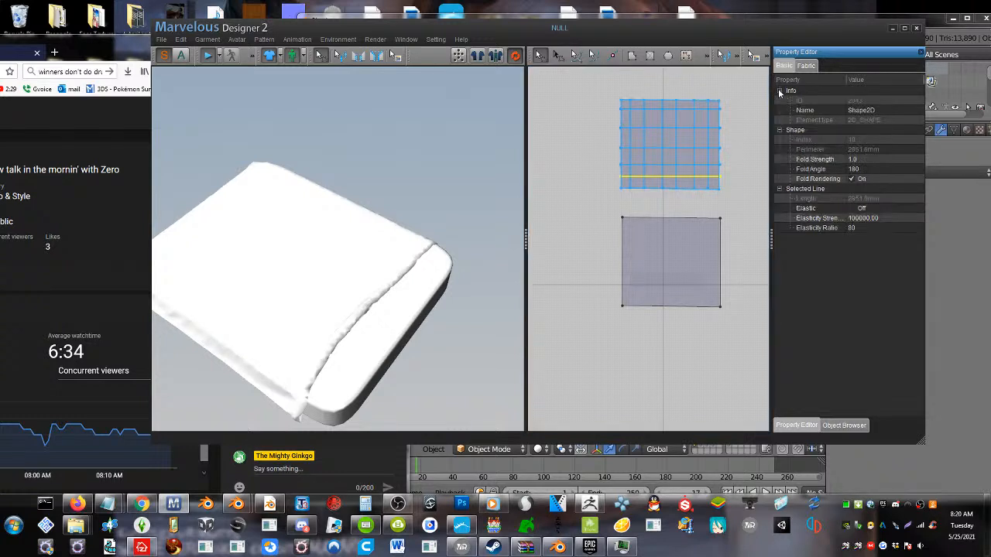
left_click(780, 189)
left_click(780, 189)
left_click(809, 69)
left_click(783, 65)
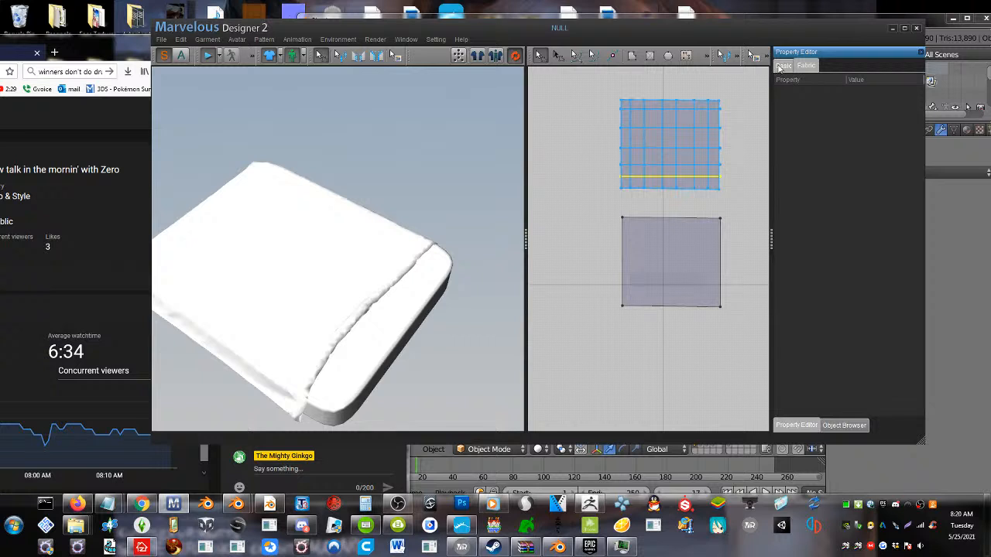
left_click(697, 131)
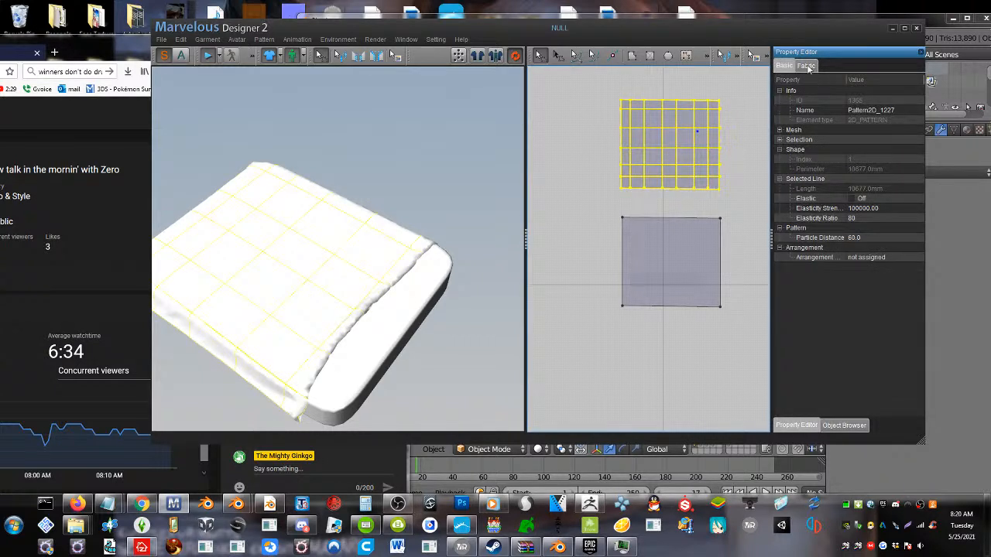
left_click(807, 67)
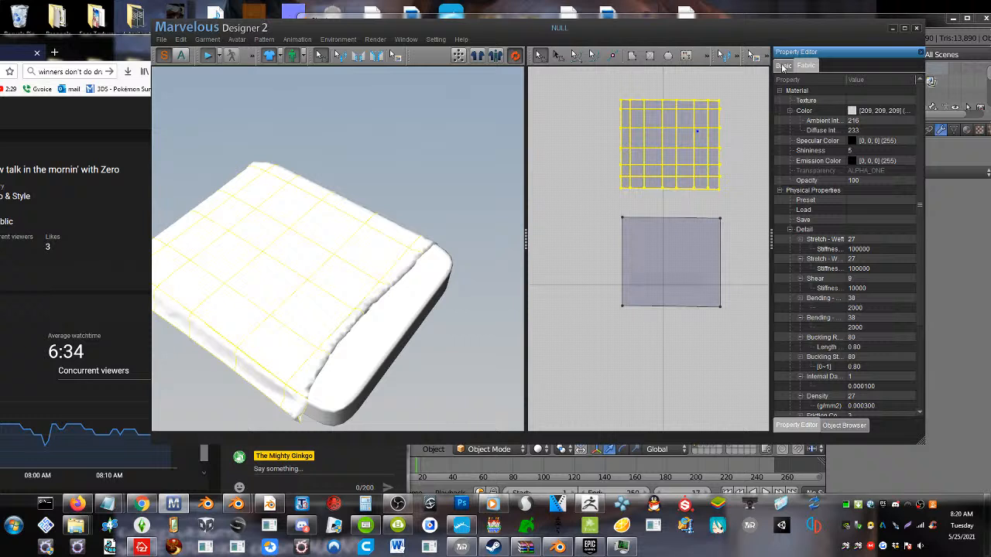
Select one vertical and one horizontal internal line of the grid and examine their basic and fabric properties
left_click(649, 131)
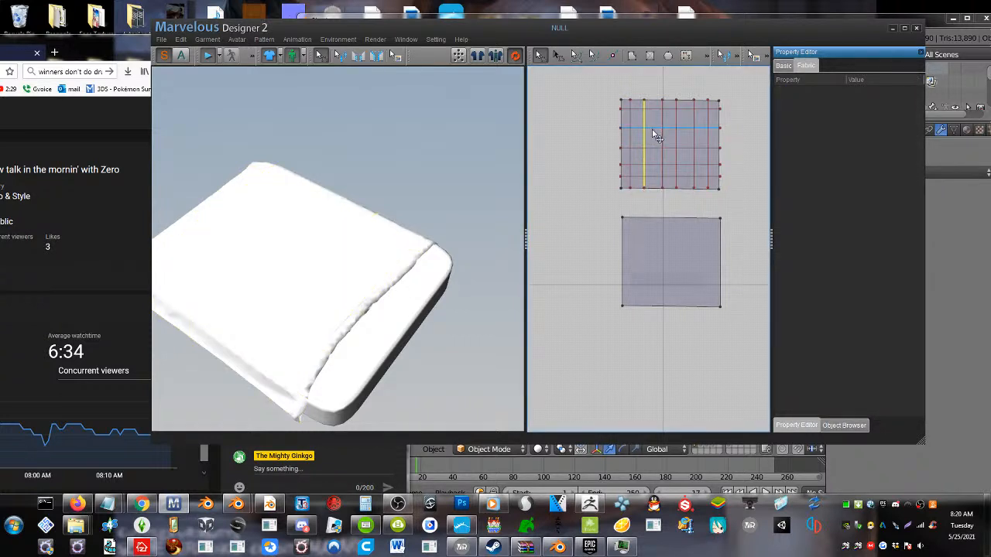
left_click(783, 65)
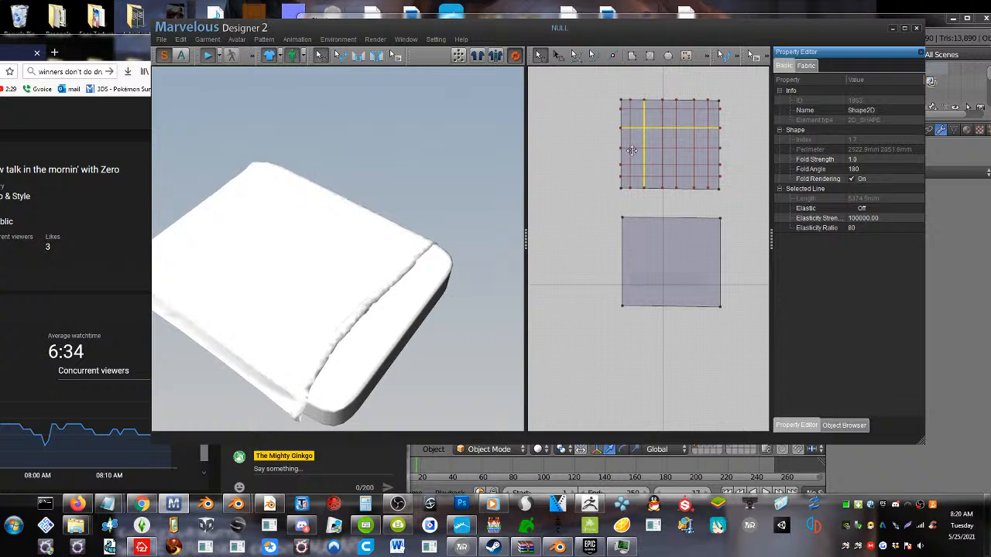
left_click(558, 55)
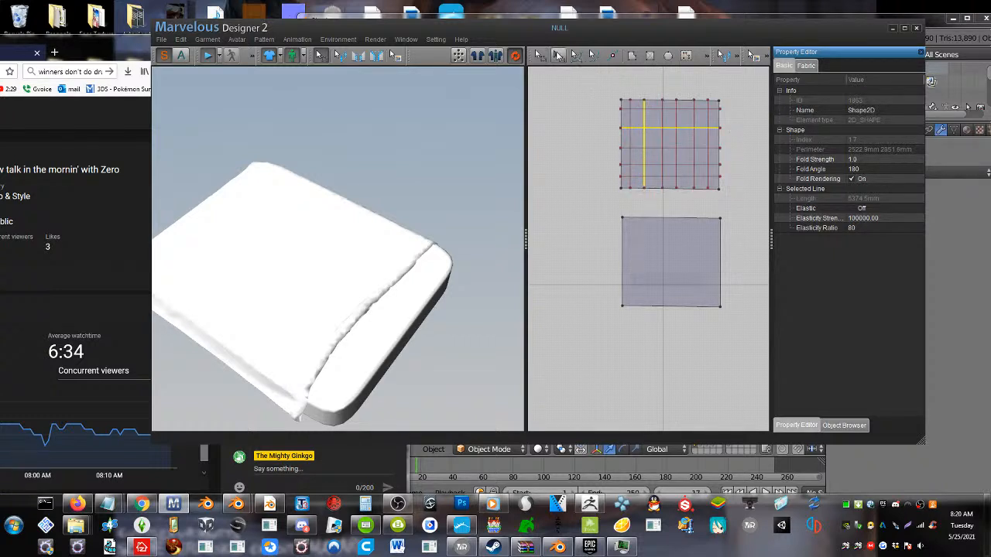
left_click(693, 143)
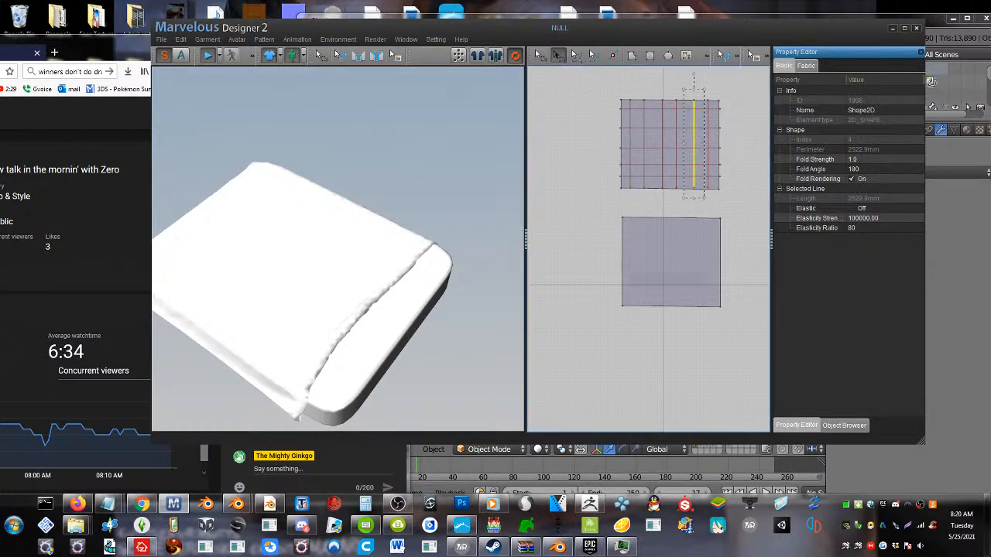
left_click(673, 148, "shift")
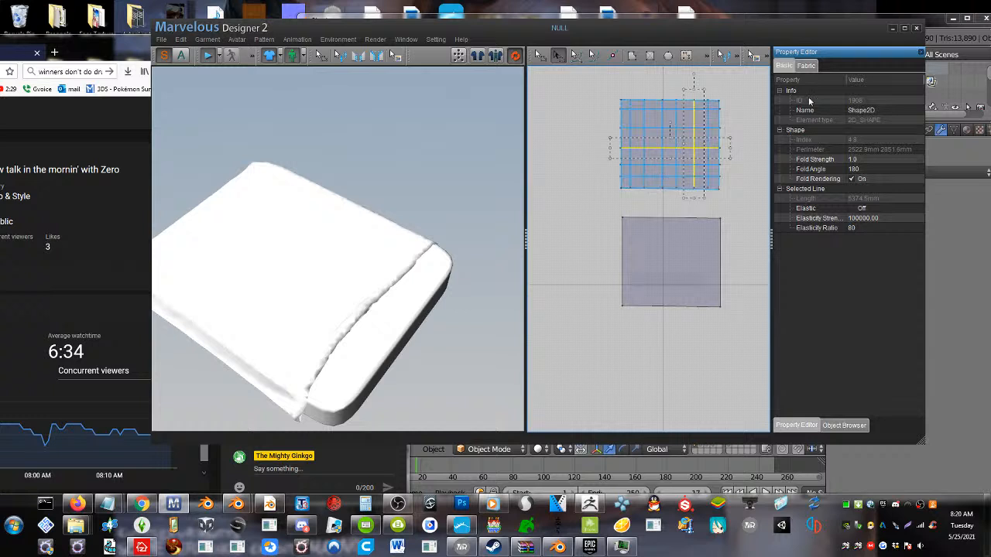
left_click(780, 92)
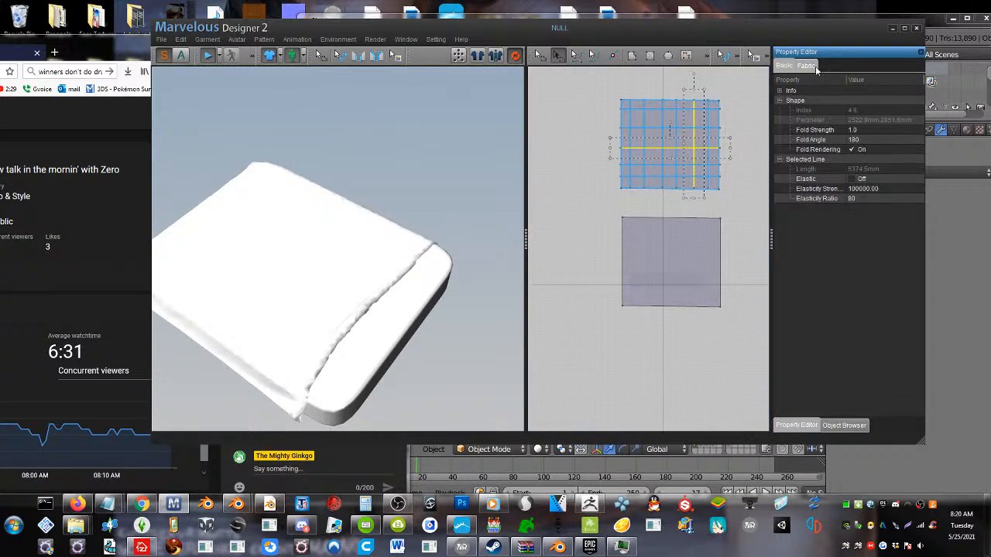
left_click(815, 68)
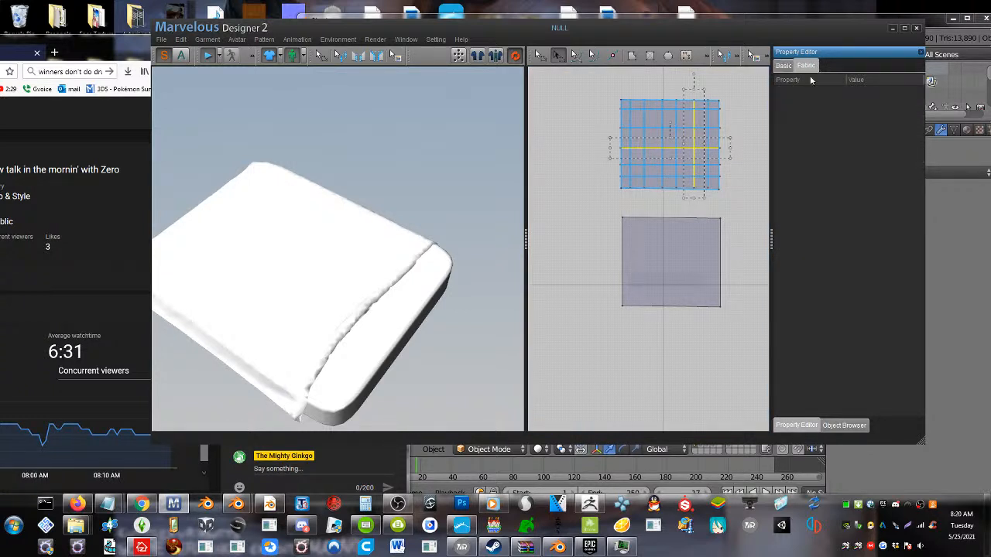
right_click(850, 54)
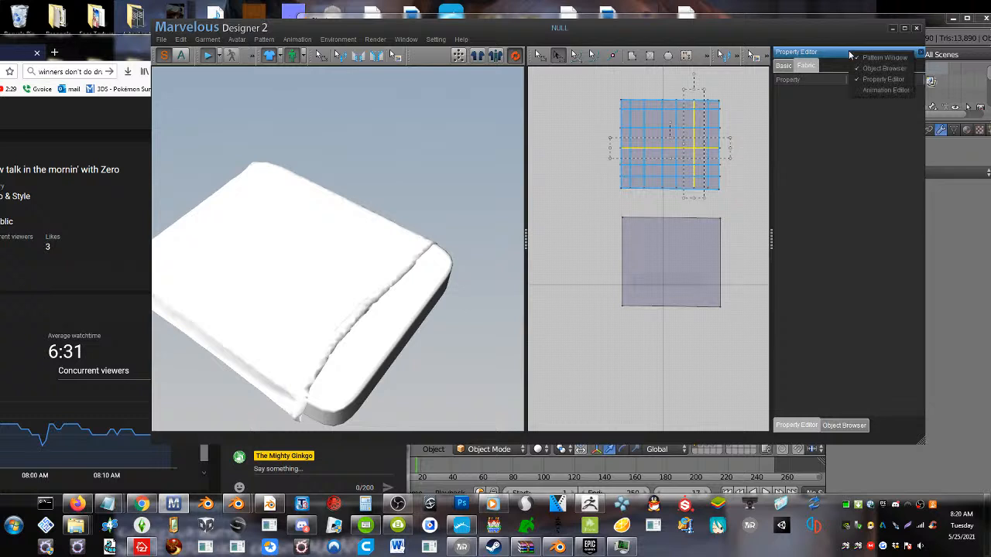
left_click(871, 90)
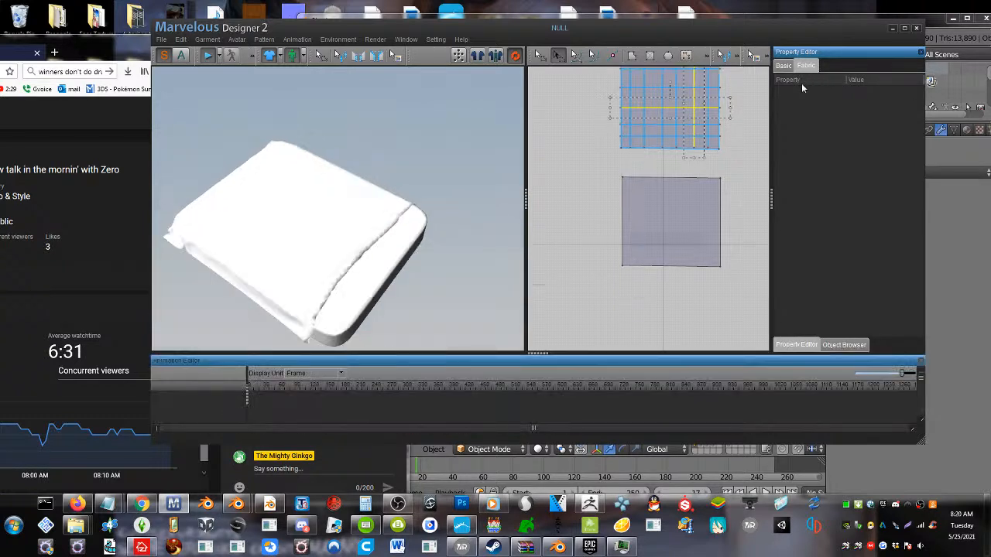
right_click(839, 70)
left_click(855, 105)
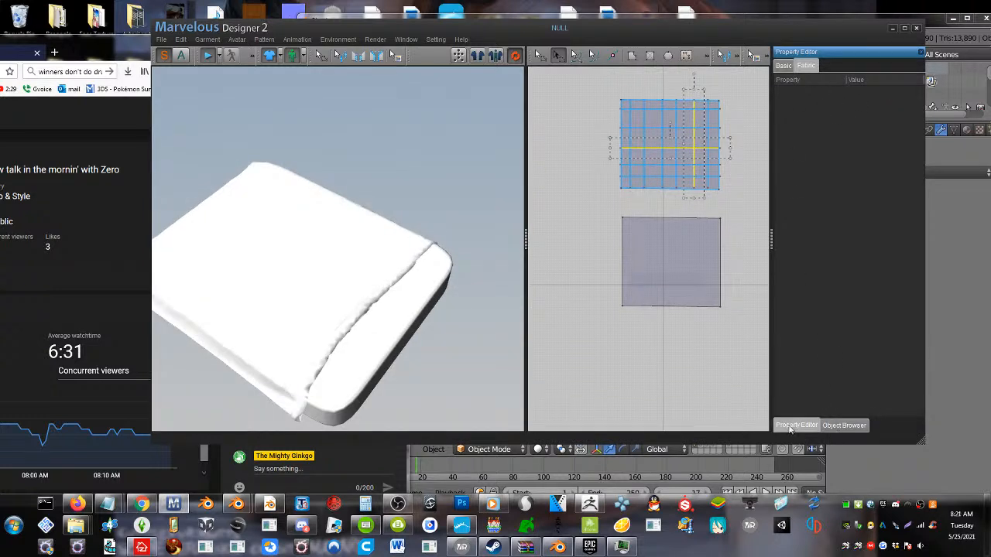
Select all internal lines of the upper pattern together with the pattern itself and examine their fabric properties
left_click(844, 425)
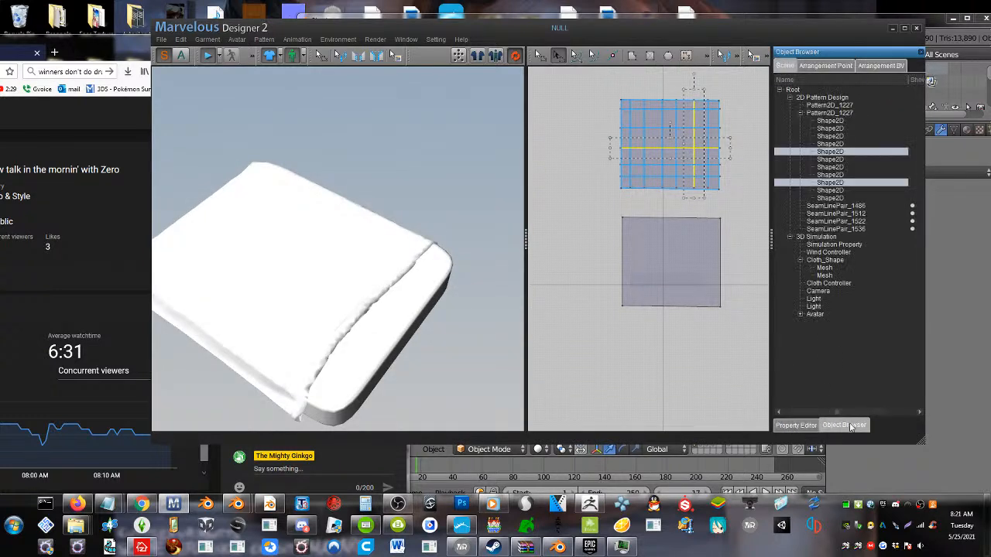
left_click(831, 122)
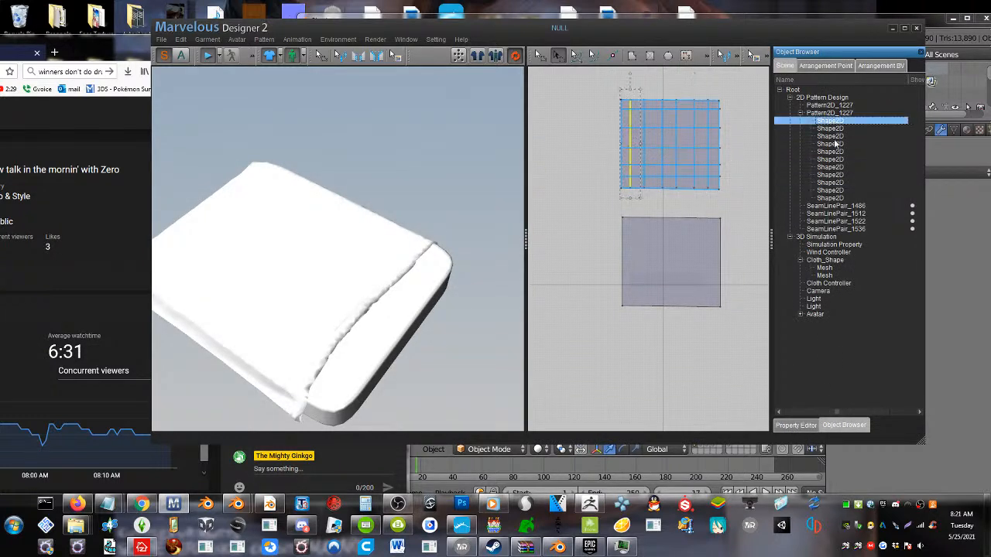
left_click(831, 198, "shift")
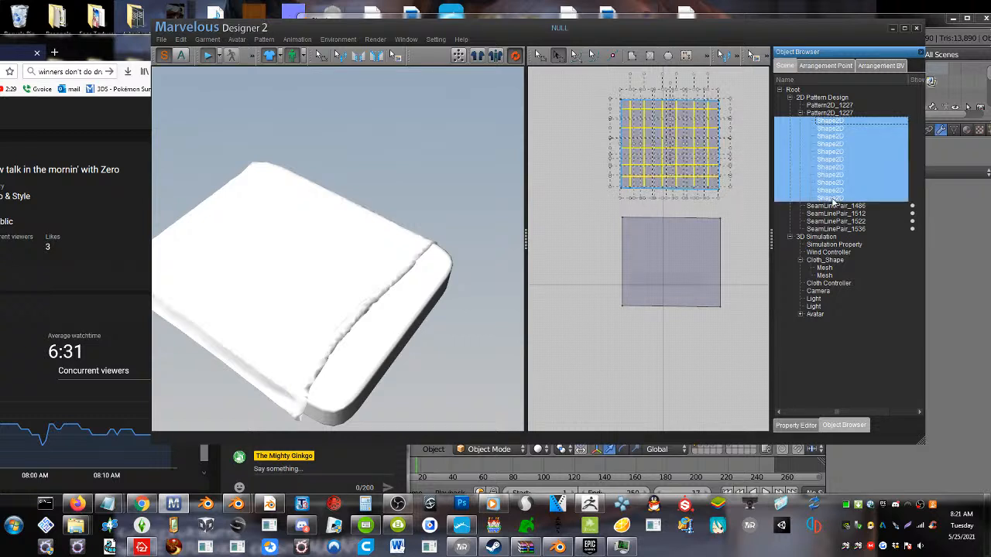
right_click(700, 158)
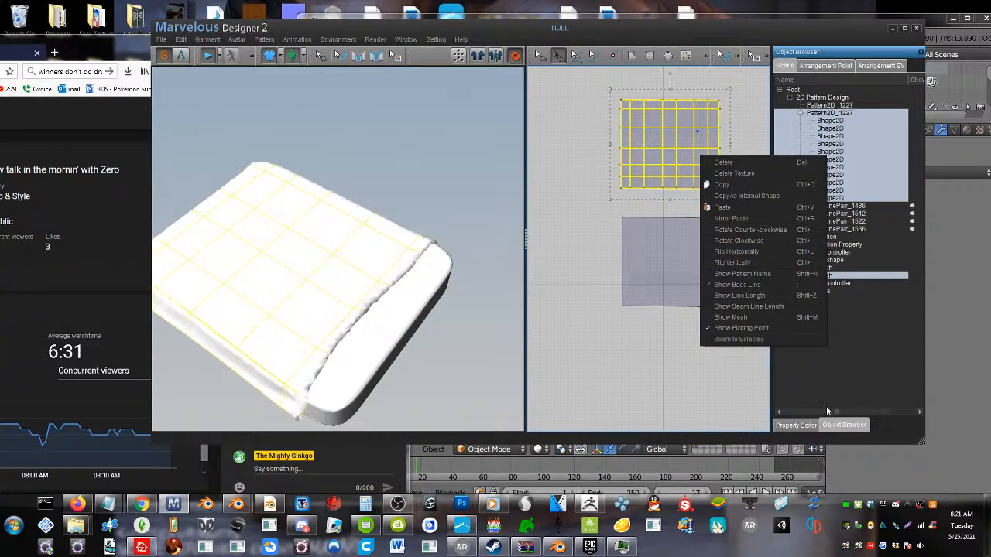
left_click(795, 427)
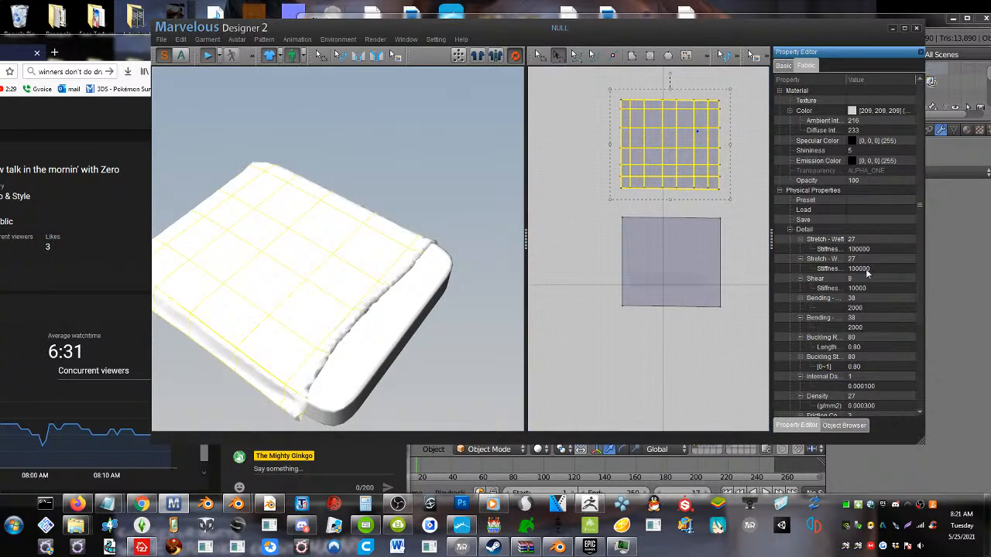
scroll(851, 279, "down", 5)
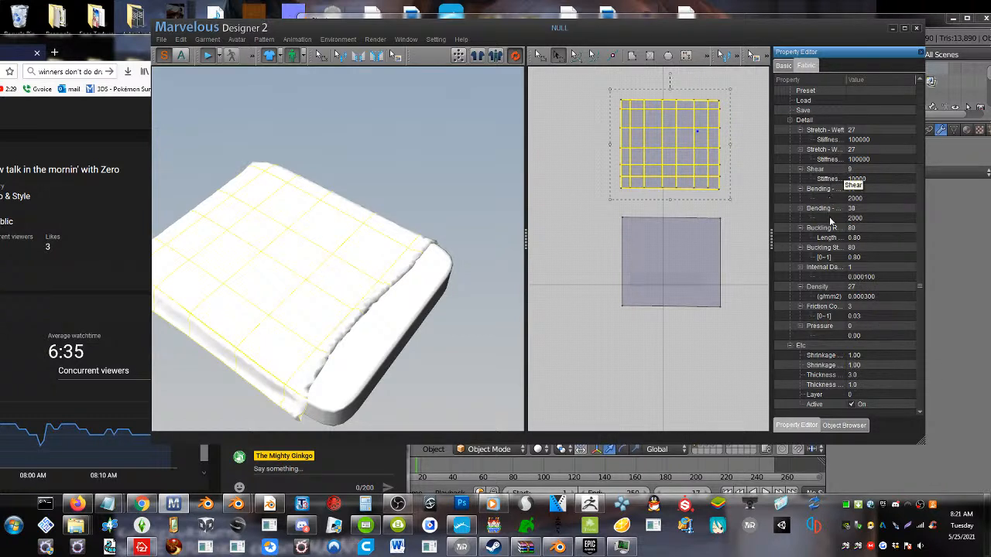
scroll(832, 223, "up", 5)
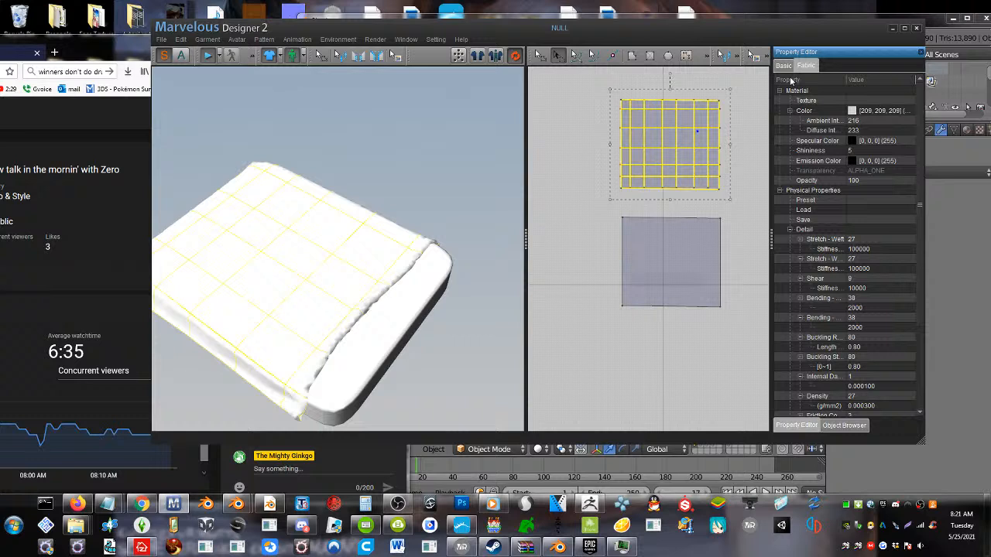
Examine the upper pattern's basic mesh properties and the physical property details of its fabric
left_click(784, 66)
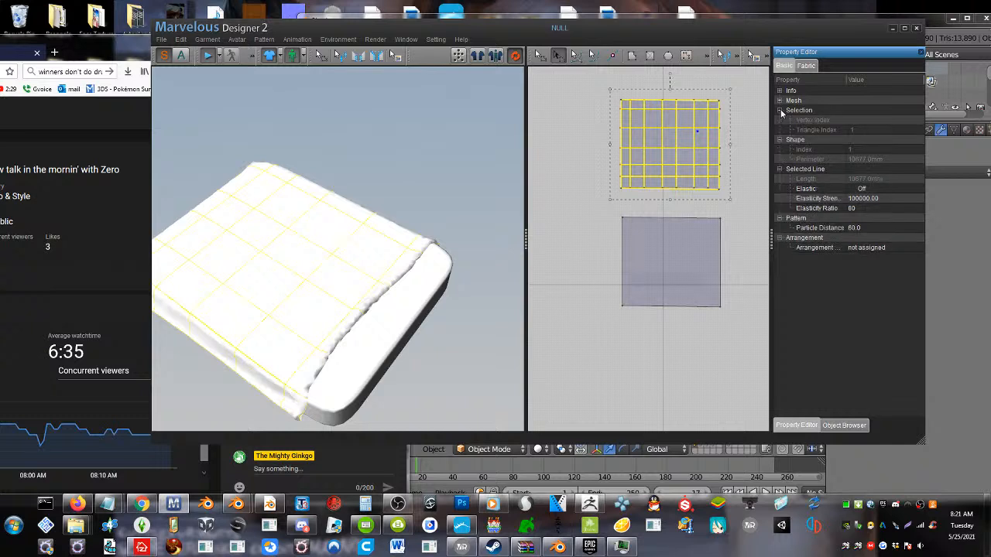
left_click(780, 101)
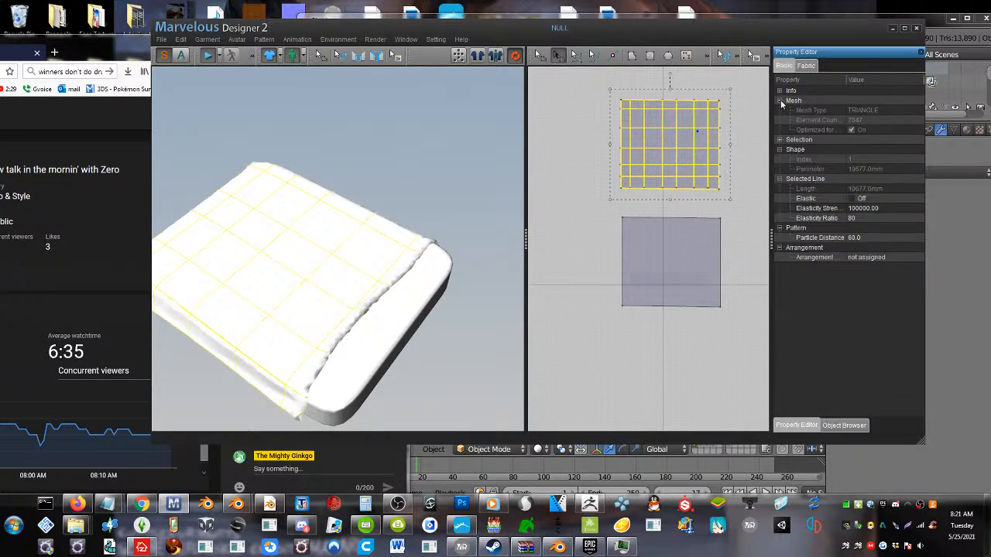
left_click(780, 100)
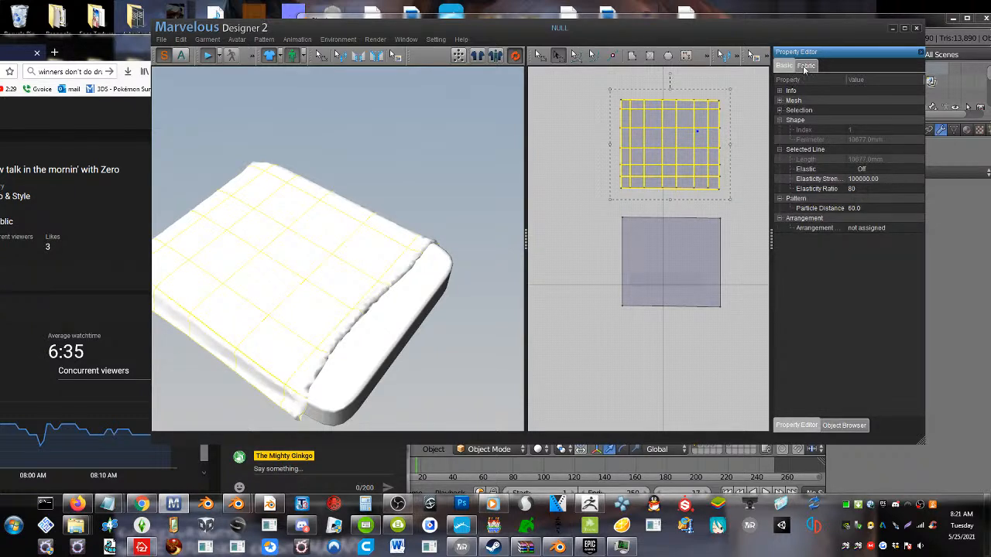
left_click(805, 66)
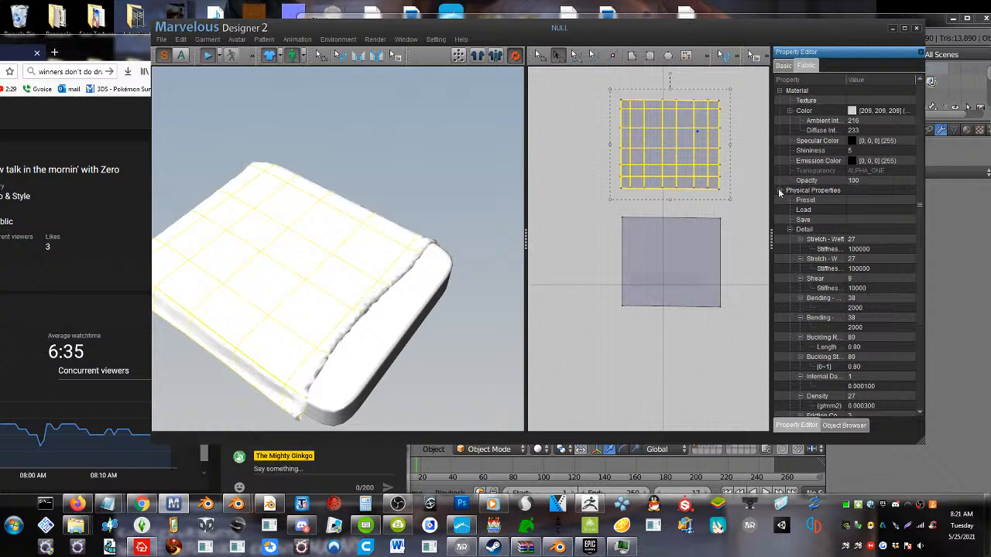
left_click(780, 191)
left_click(780, 191)
left_click(844, 425)
left_click(808, 430)
scroll(813, 377, "down", 3)
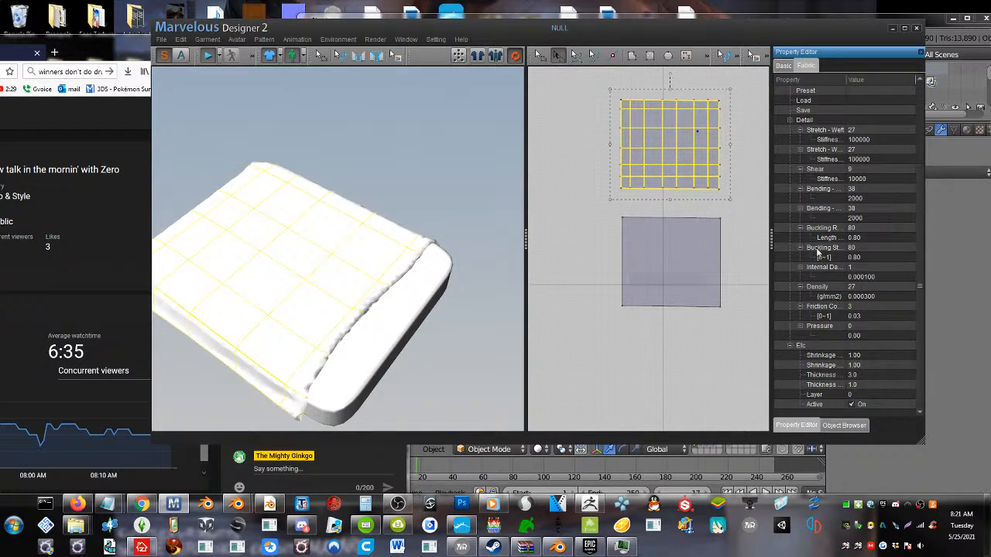
Maximize the window and look through the scene's object list and arrangement bounding volumes
left_click(906, 28)
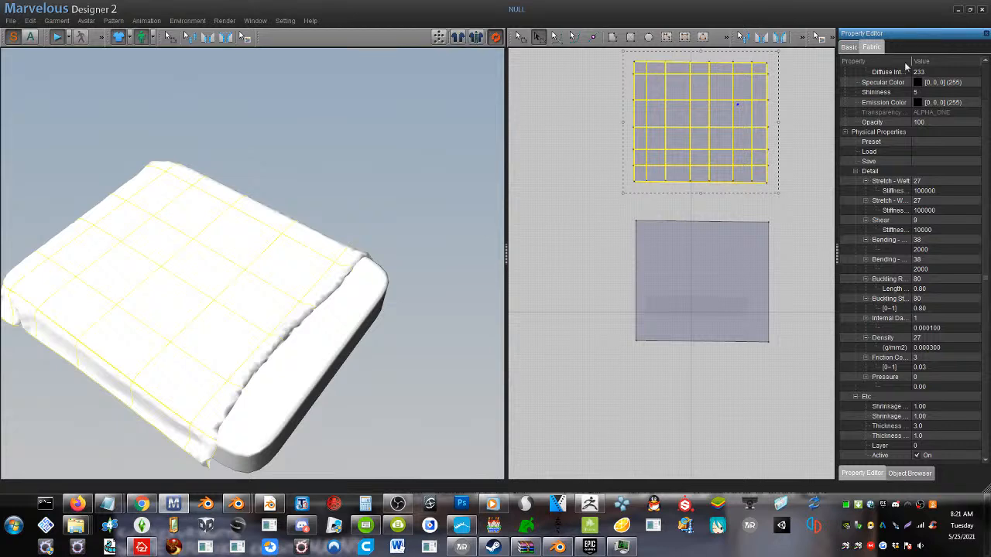
left_click(912, 475)
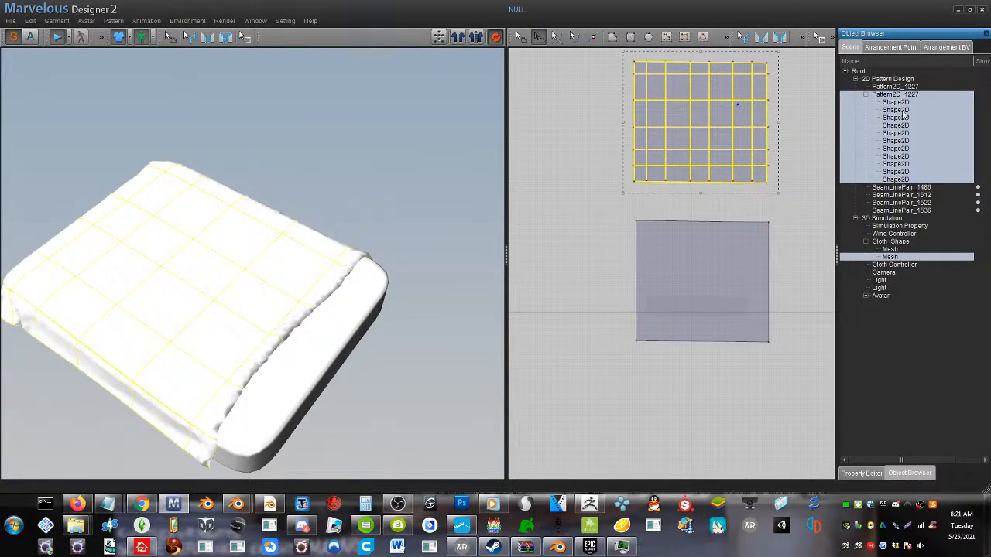
left_click(915, 48)
left_click(926, 48)
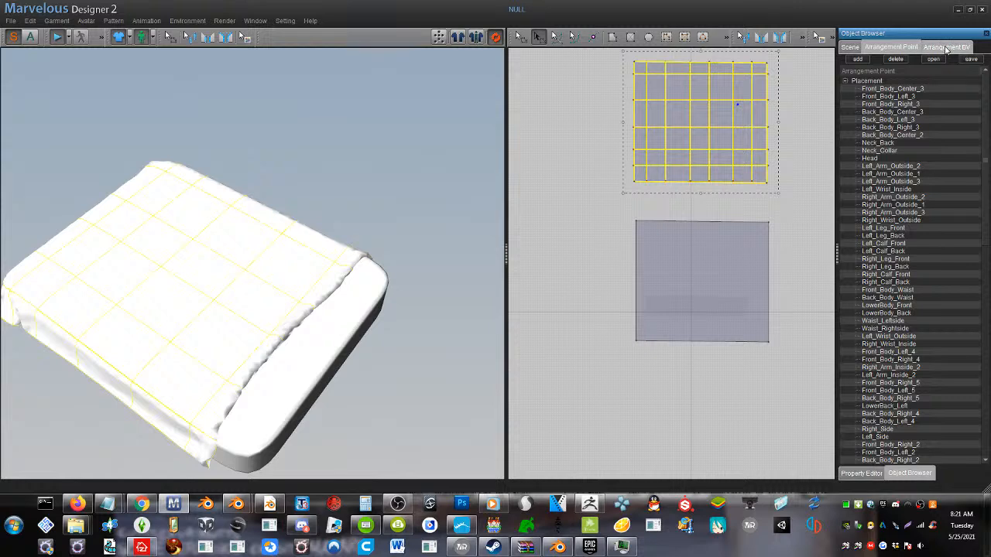
left_click(851, 48)
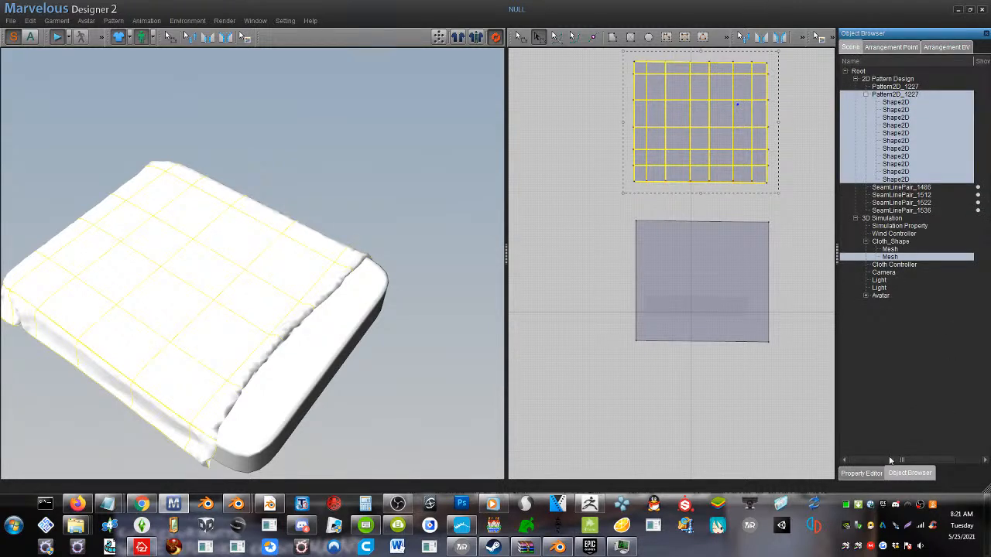
left_click(860, 473)
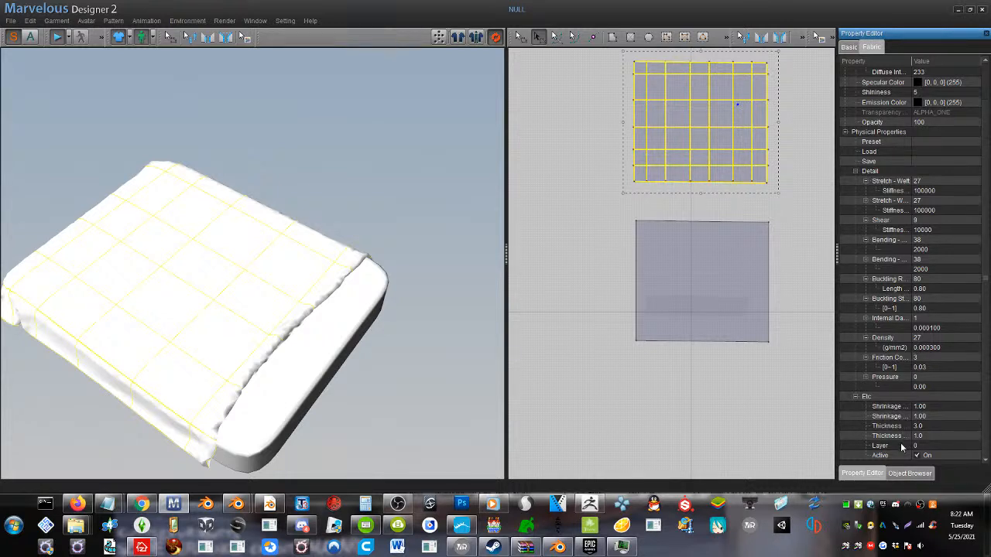
Examine the upper pattern's material and physical properties, from stretch stiffness down to thickness and layer
scroll(900, 451, "up", 2)
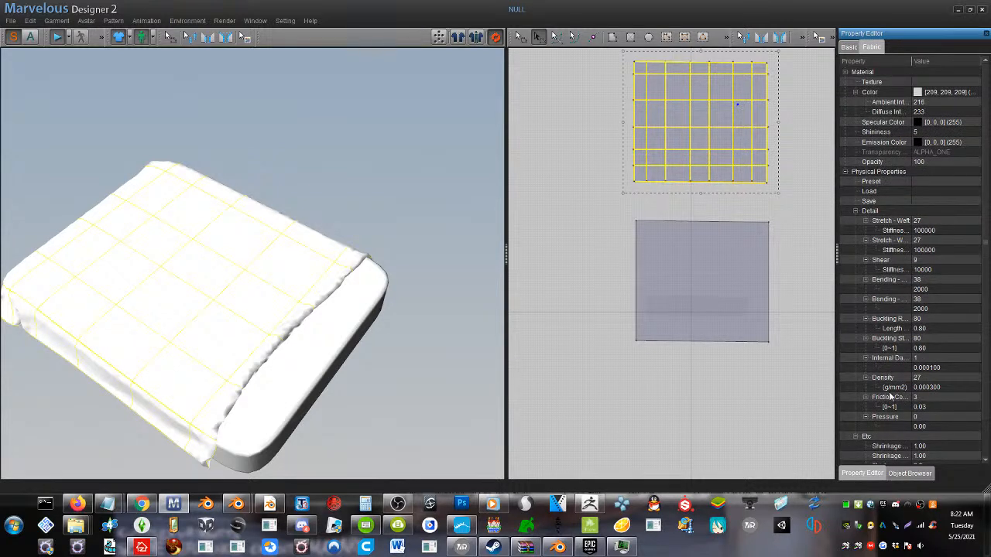
left_click(847, 174)
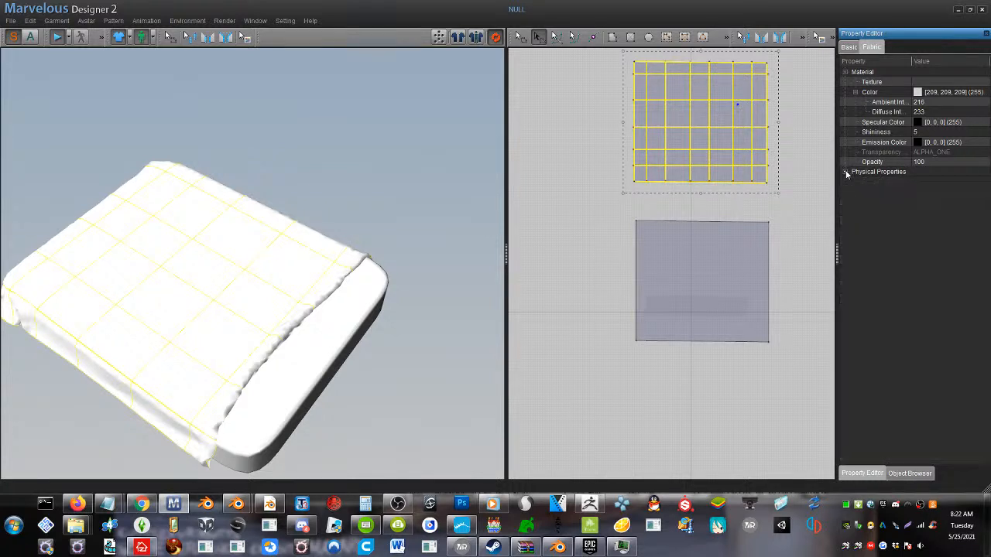
right_click(846, 174)
left_click(968, 243)
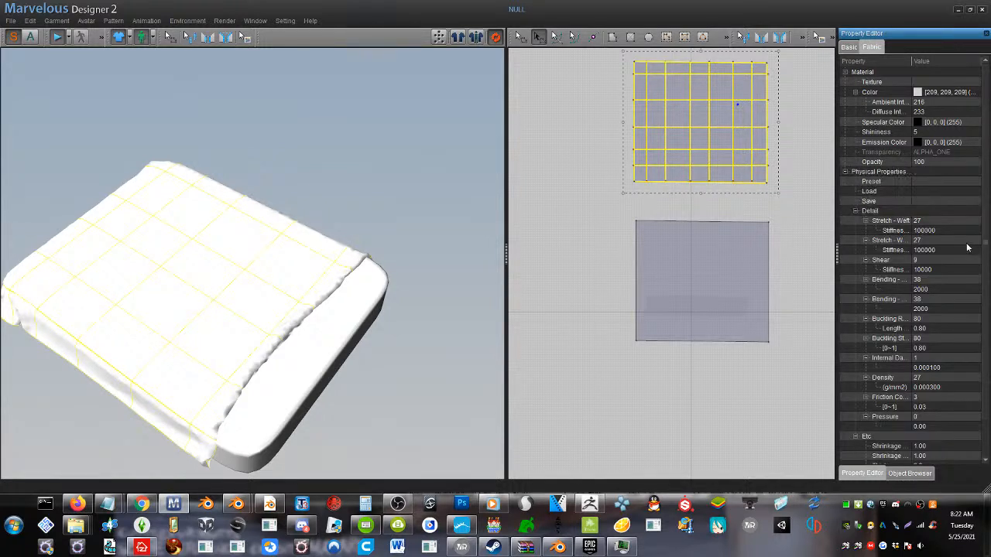
left_click(969, 243)
scroll(944, 313, "down", 2)
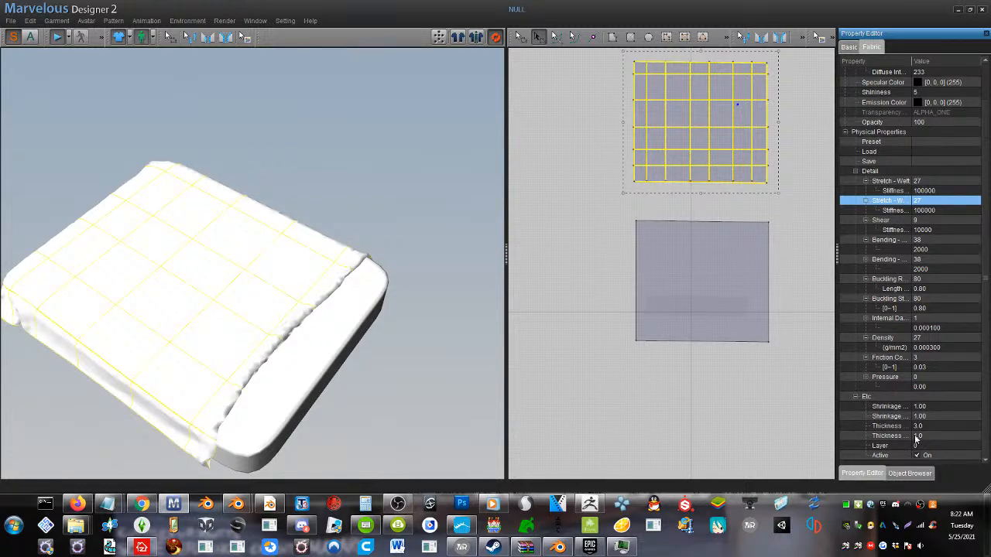
Select only the internal lines of the upper pattern and open their Fold Strength value for editing
left_click(732, 109)
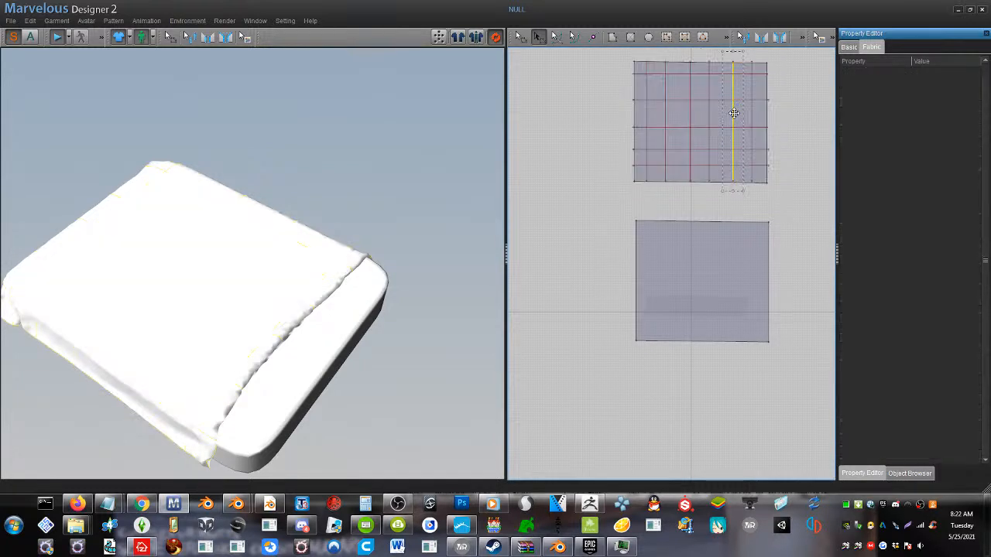
left_click(520, 39)
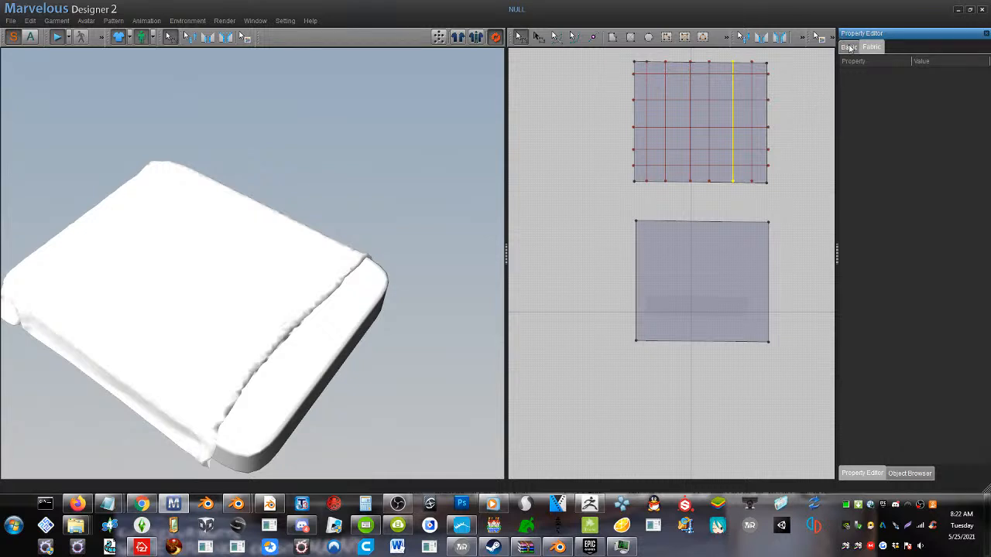
left_click(907, 473)
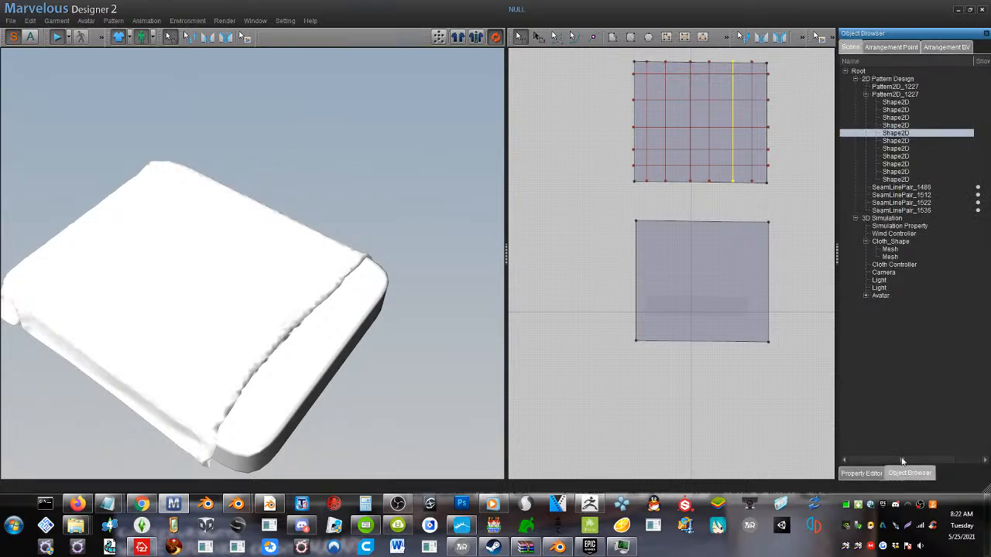
left_click(897, 177)
left_click(897, 103, "shift")
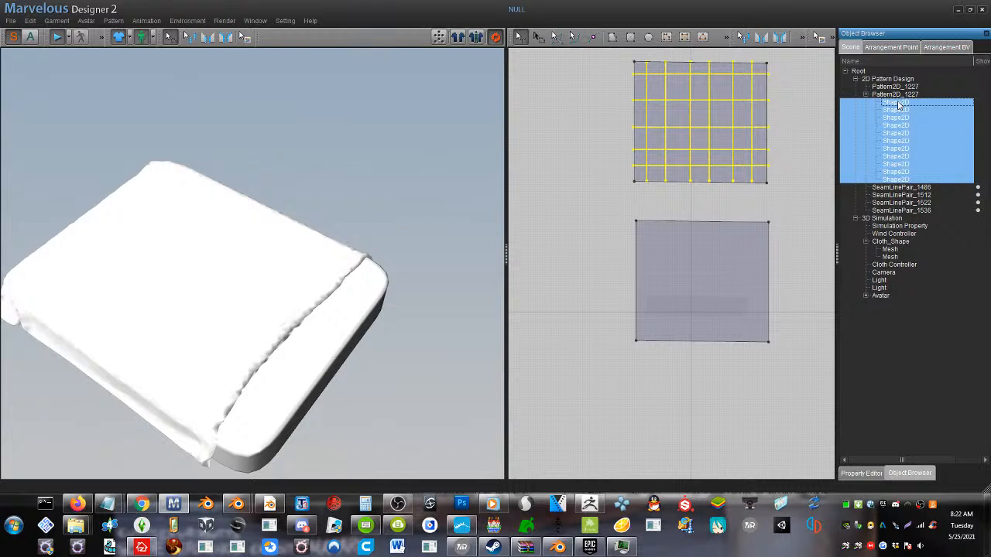
right_click(898, 105)
left_click(880, 51)
left_click(883, 48)
left_click(850, 48)
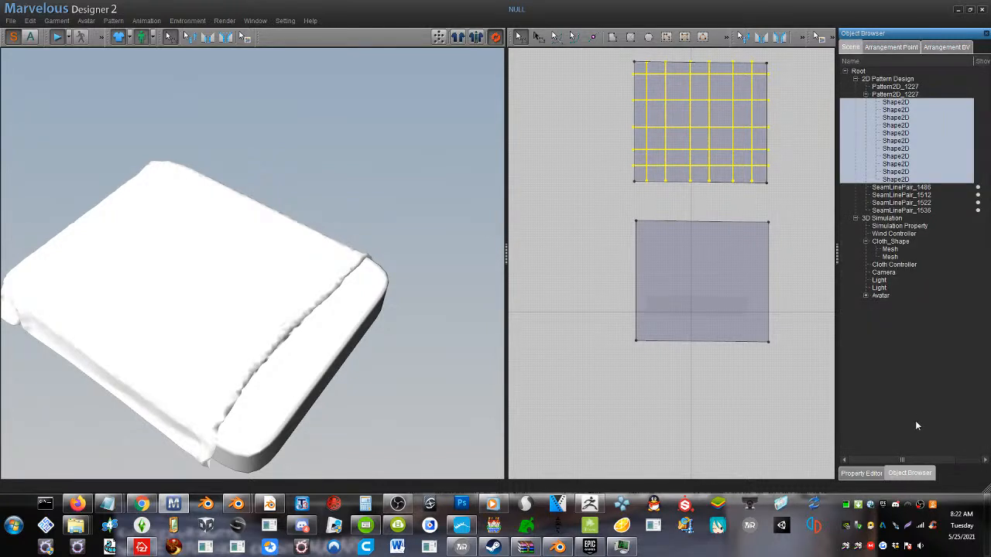
left_click(864, 473)
left_click(850, 47)
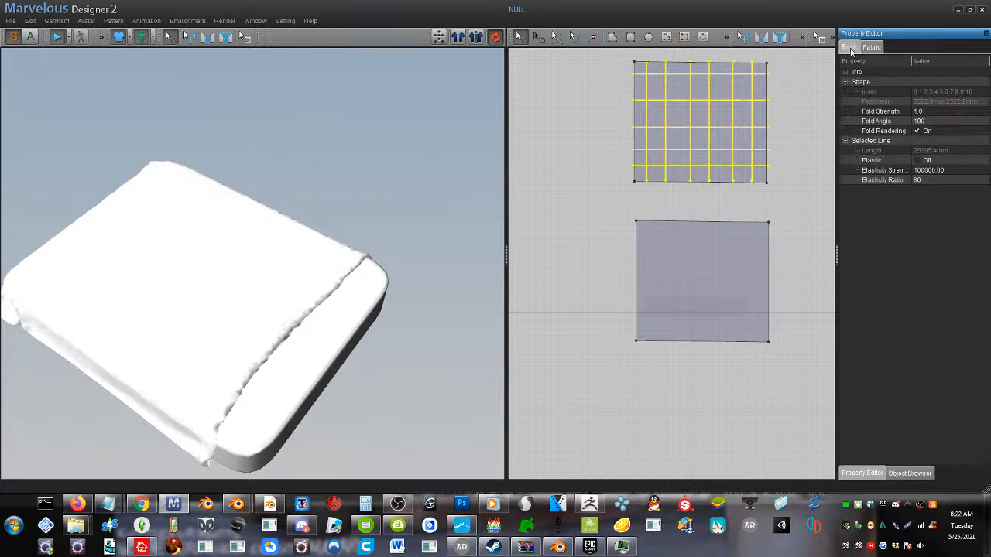
left_click(921, 112)
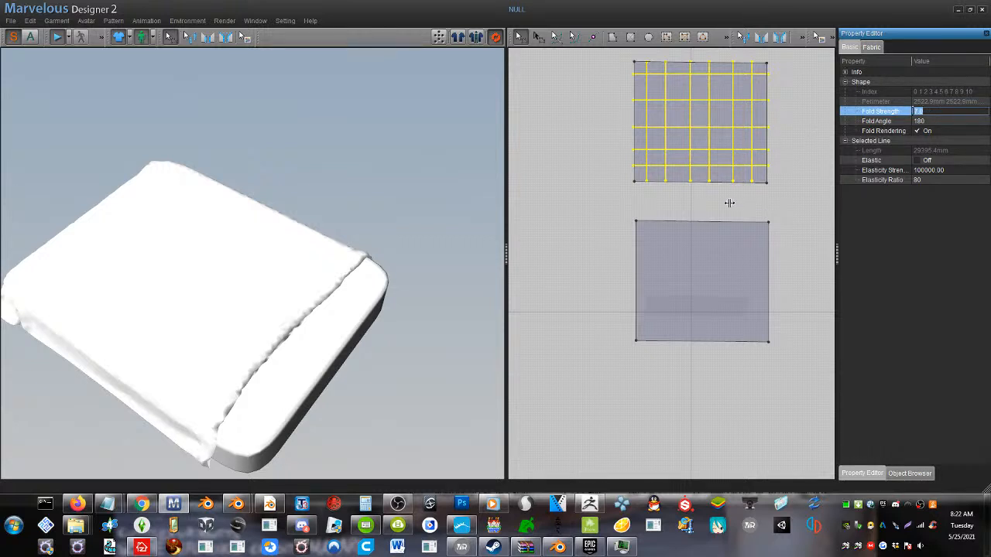
Select both cloth patterns and set their fabric color to dark green (42, 85, 63)
left_click(636, 178)
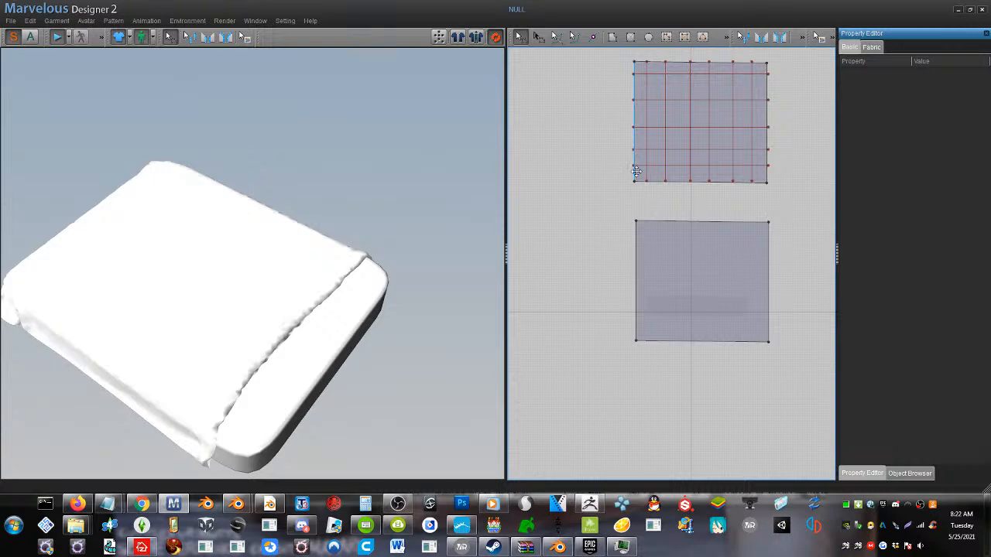
left_click(635, 164)
left_click(663, 261, "shift")
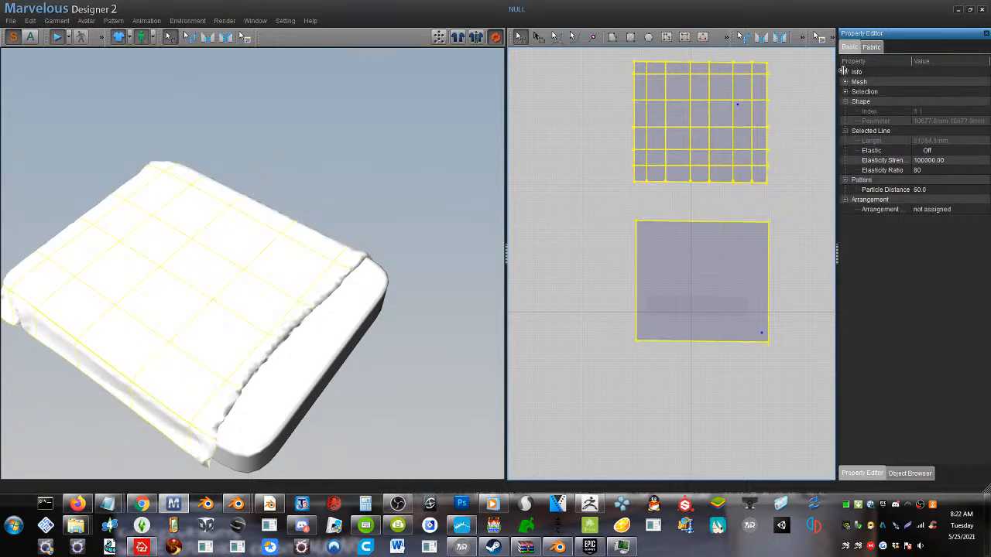
left_click(870, 47)
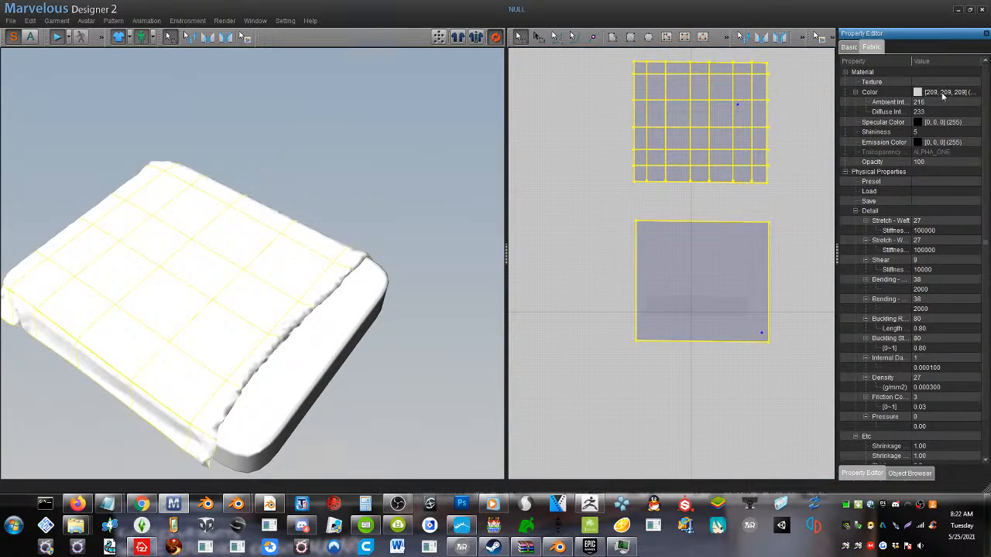
left_click(976, 94)
left_click(977, 96)
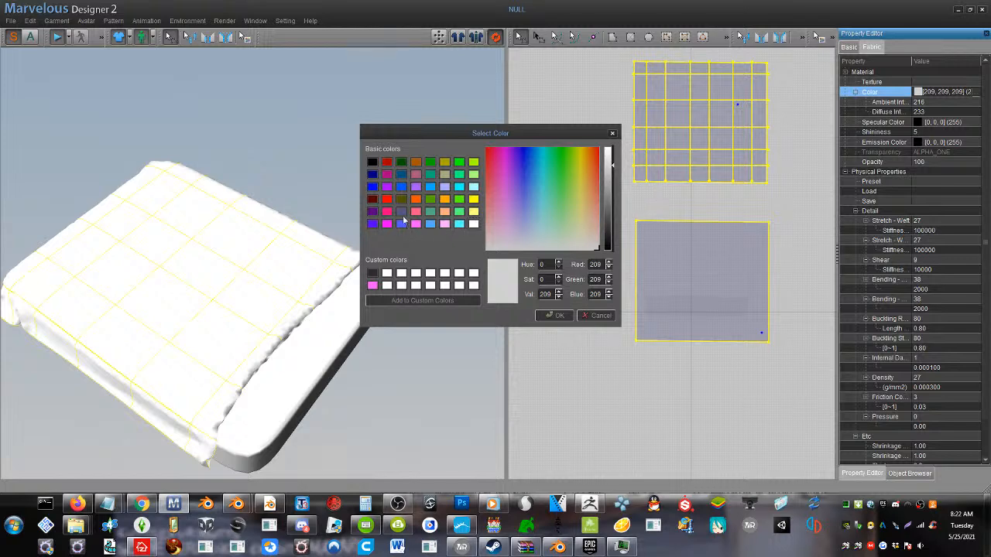
left_click(413, 223)
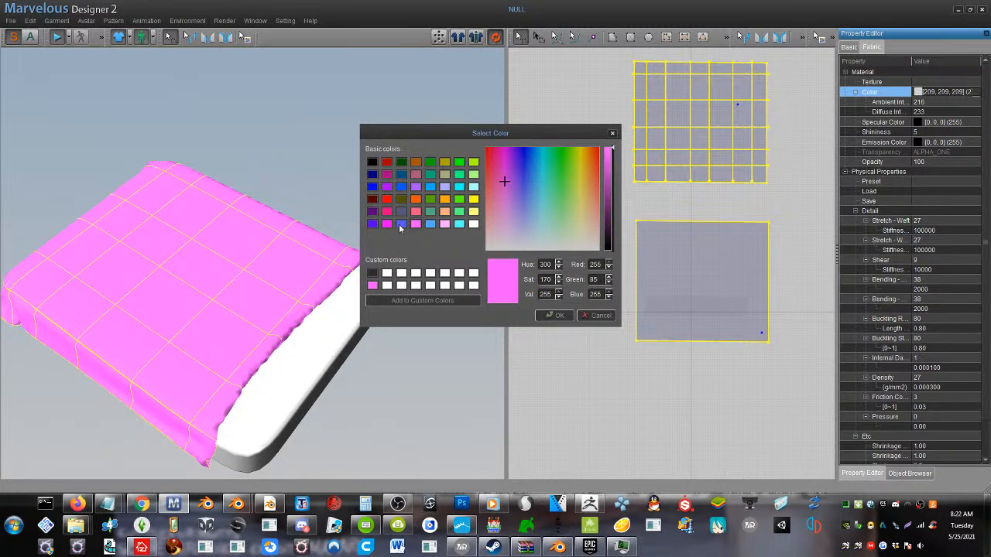
left_click(444, 224)
left_click(459, 212)
left_click(431, 212)
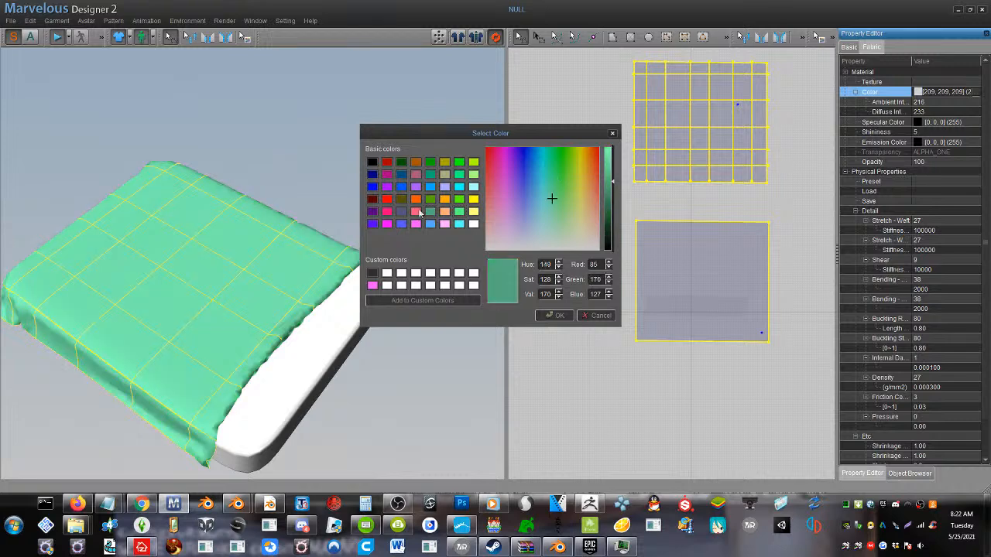
left_click(609, 223)
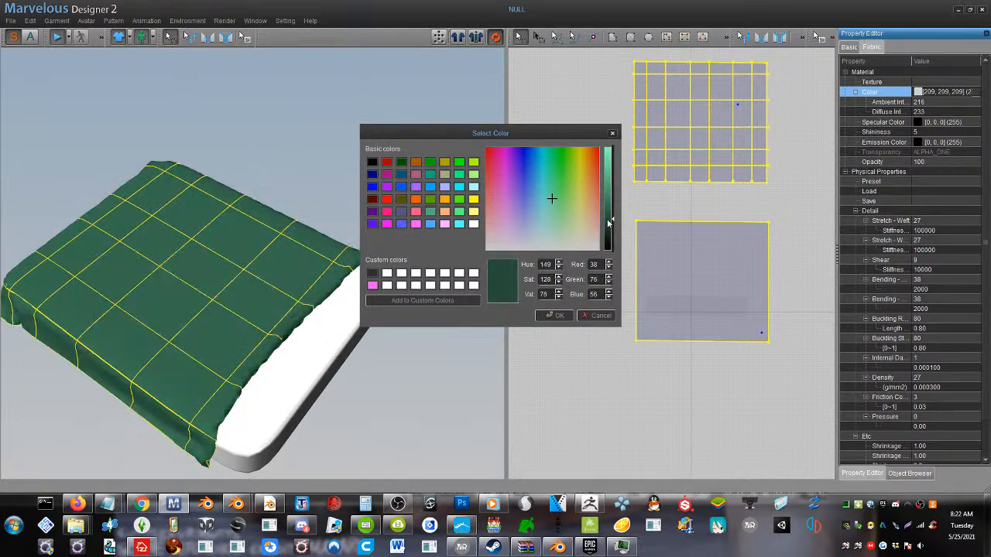
left_click(555, 315)
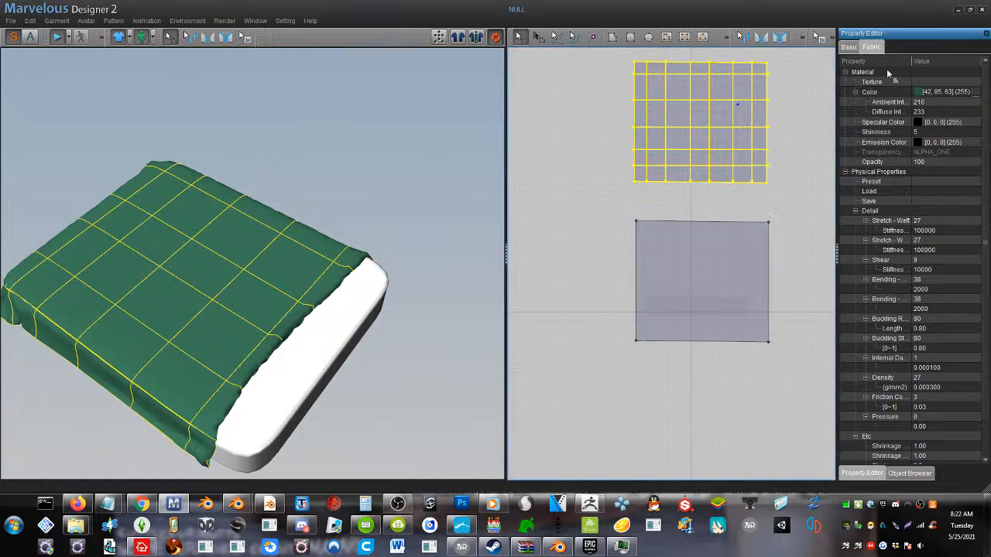
Select all the internal lines of the upper pattern and set their Fold Strength to 300
left_click(849, 47)
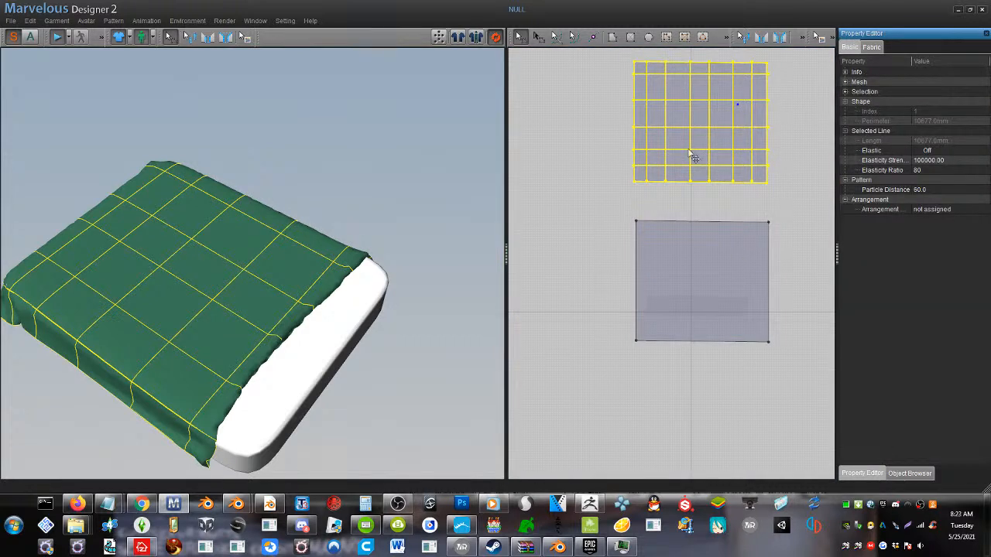
left_click(900, 474)
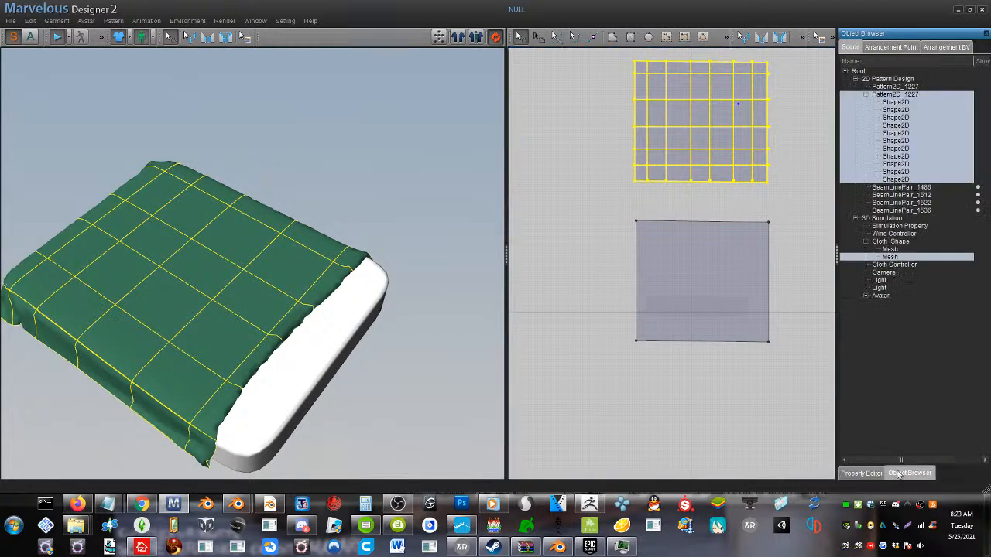
left_click(896, 180)
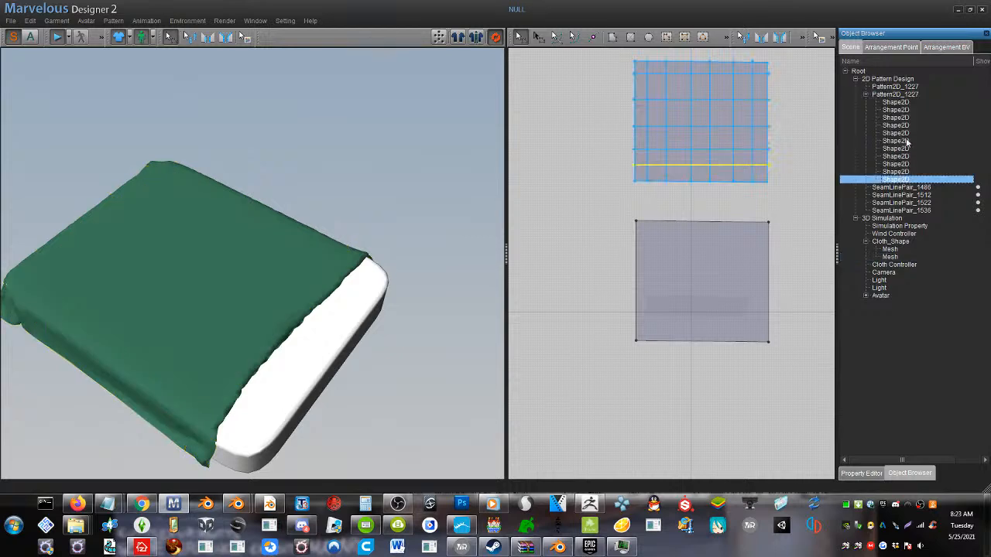
left_click(906, 102, "shift")
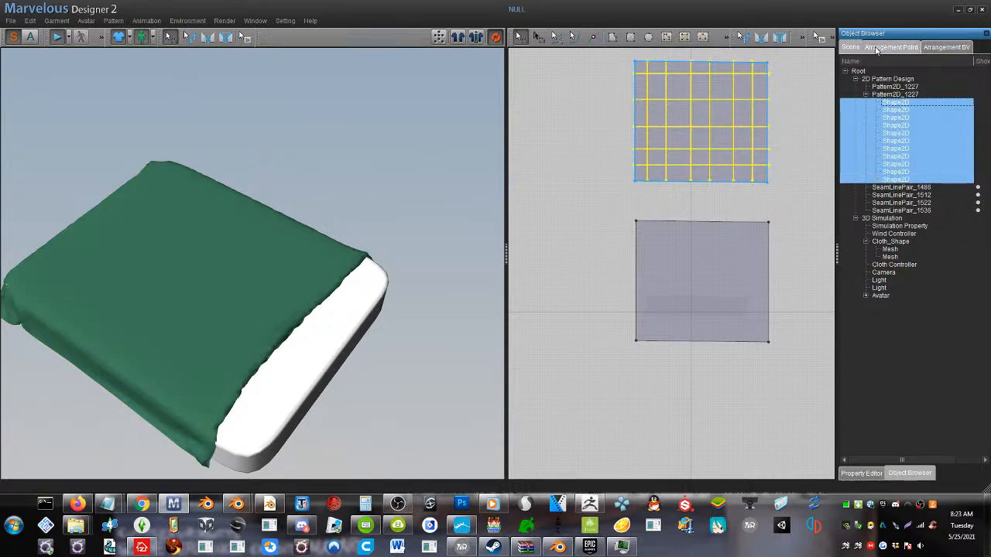
left_click(871, 51)
left_click(850, 49)
left_click(859, 474)
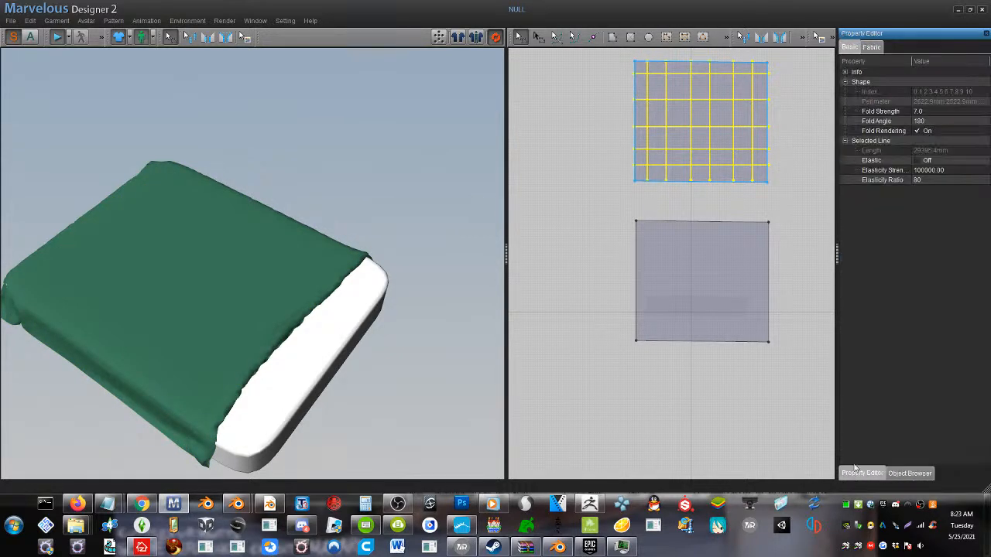
left_click(932, 111)
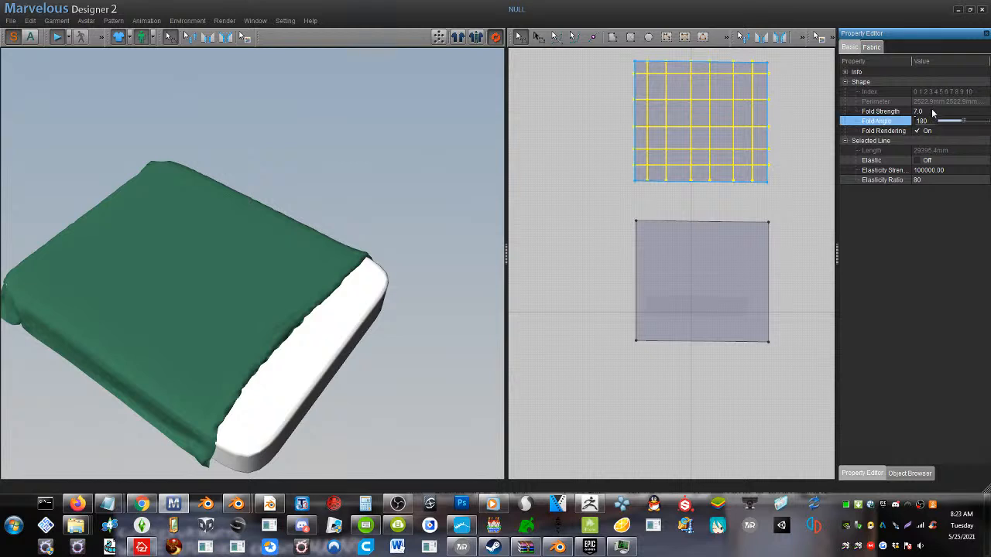
left_click(933, 110)
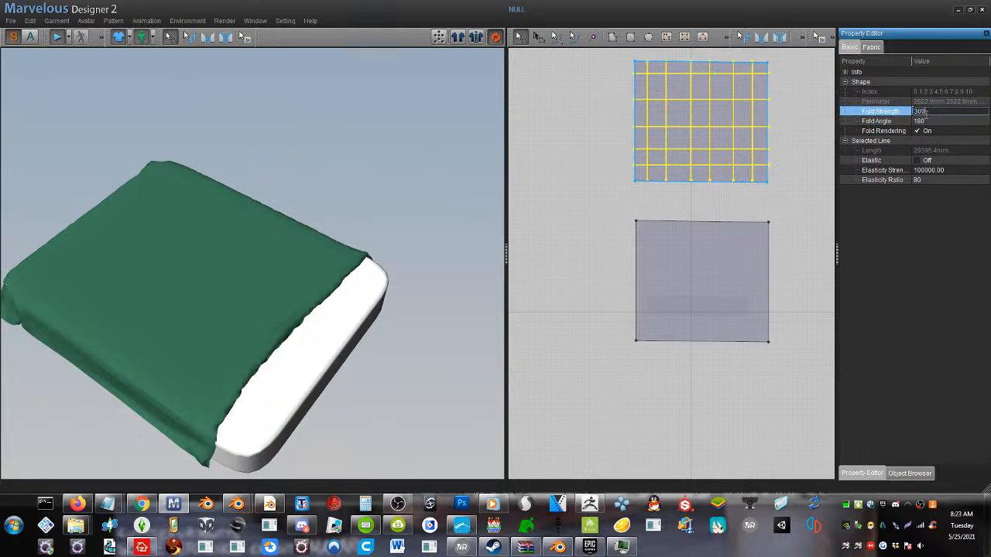
key("Return")
Raise the Fold Angle of the selected internal lines to 305 to give the draped cover quilted creases
left_click(926, 122)
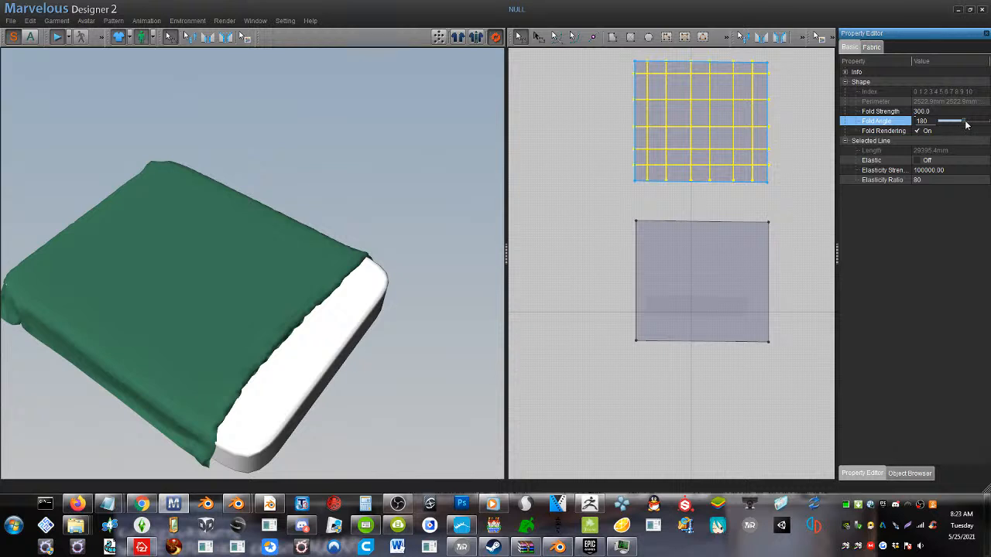
left_click_drag(970, 126, 982, 124)
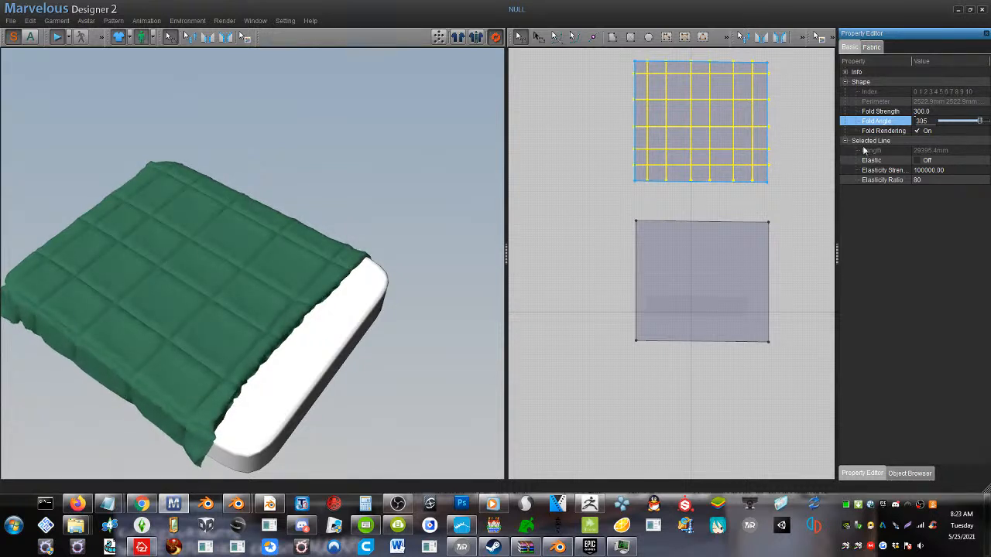
right_click_drag(339, 286, 428, 279)
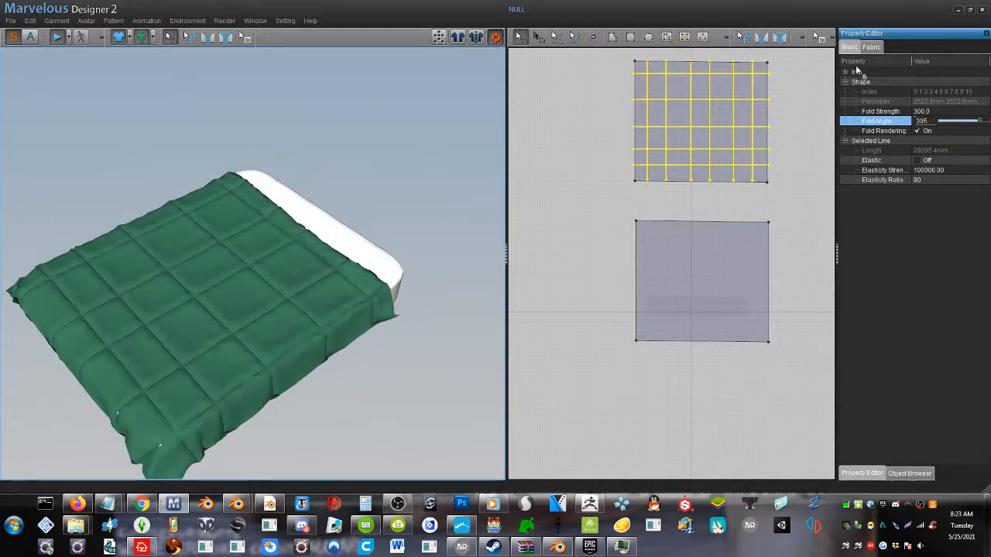
Set the fabric color of the upper pattern alone to dark blue (28, 46, 85) and clear the selection
left_click(876, 44)
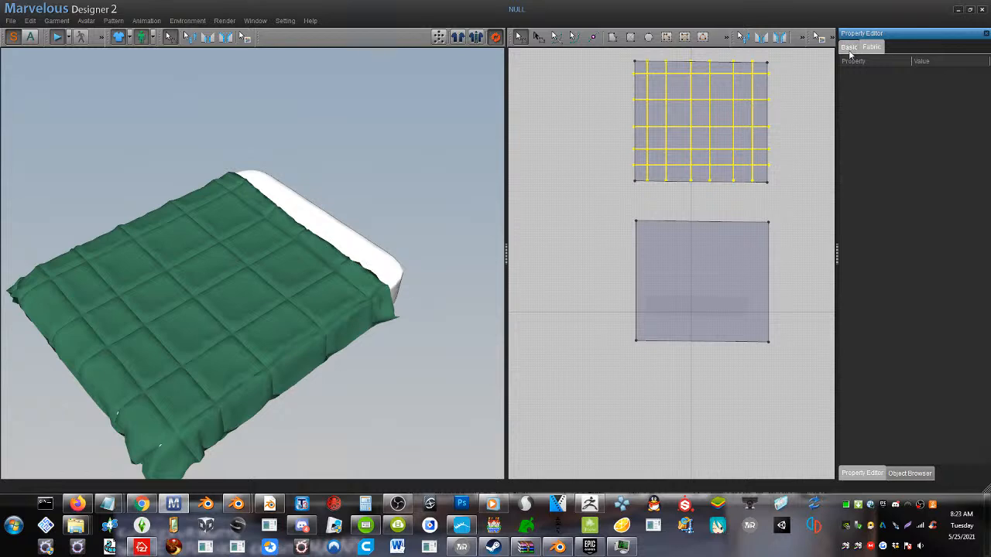
left_click(849, 48)
left_click(716, 109)
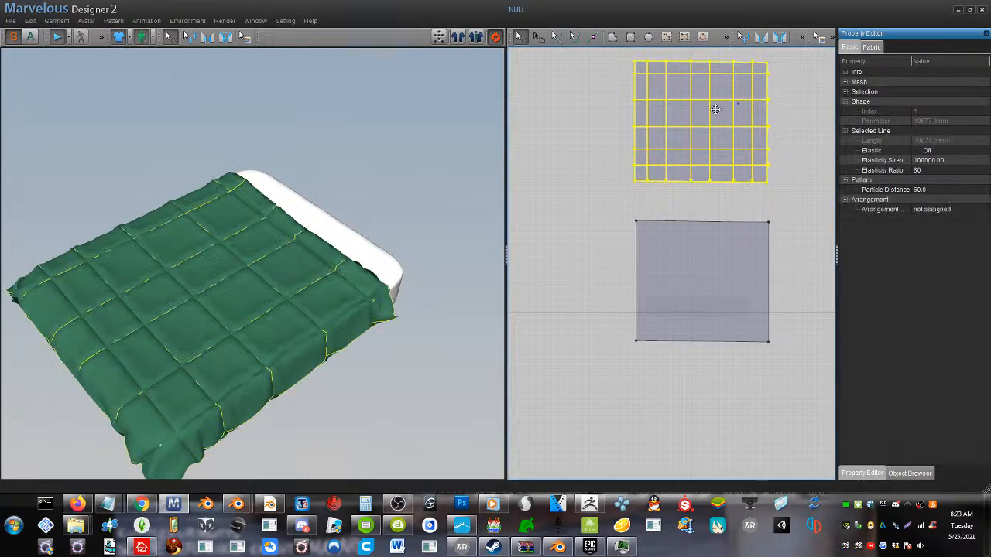
left_click(880, 47)
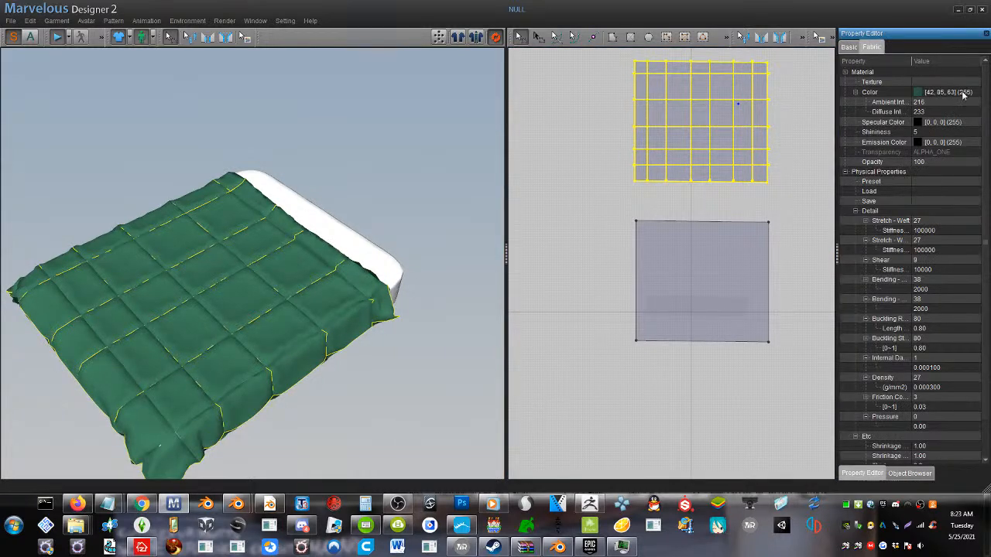
left_click(964, 93)
left_click(973, 93)
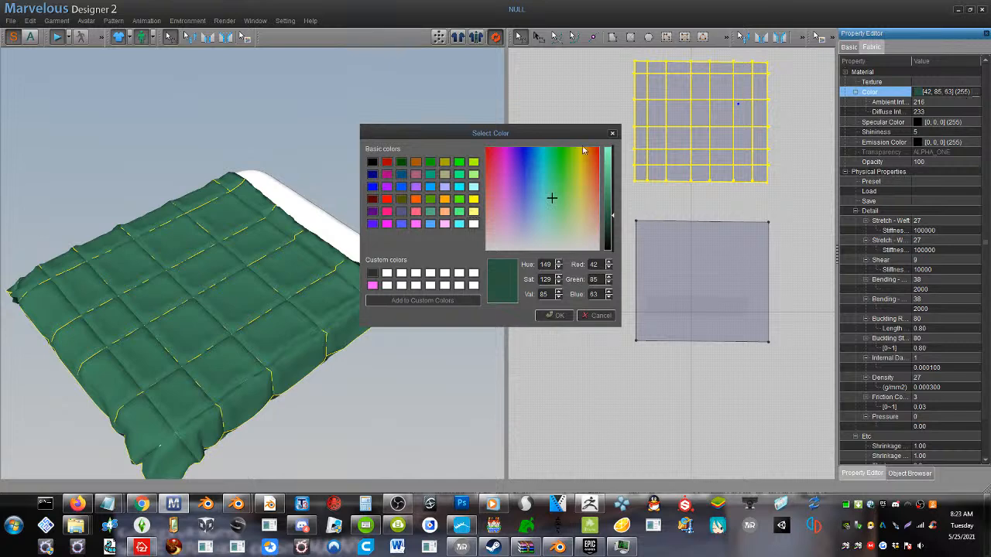
left_click_drag(505, 222, 527, 184)
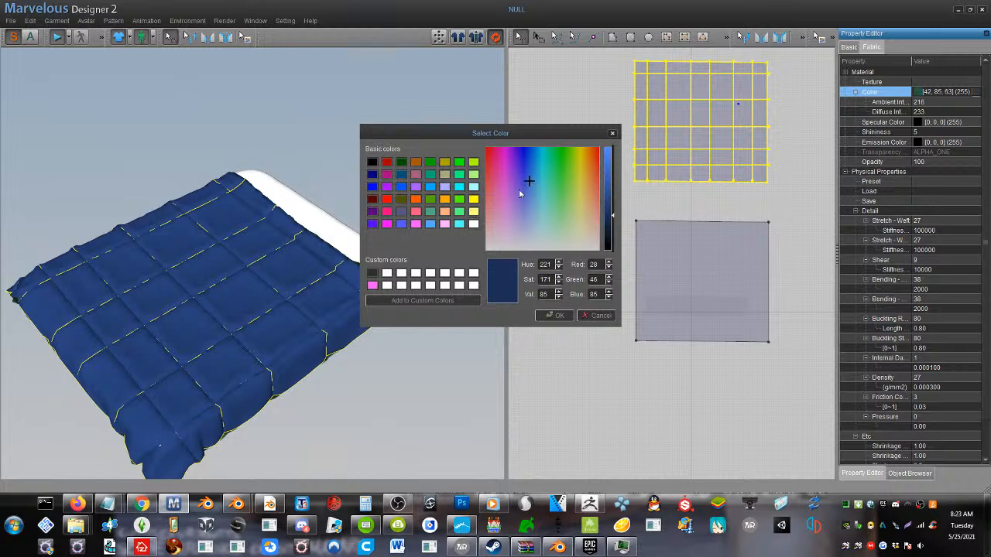
left_click(548, 316)
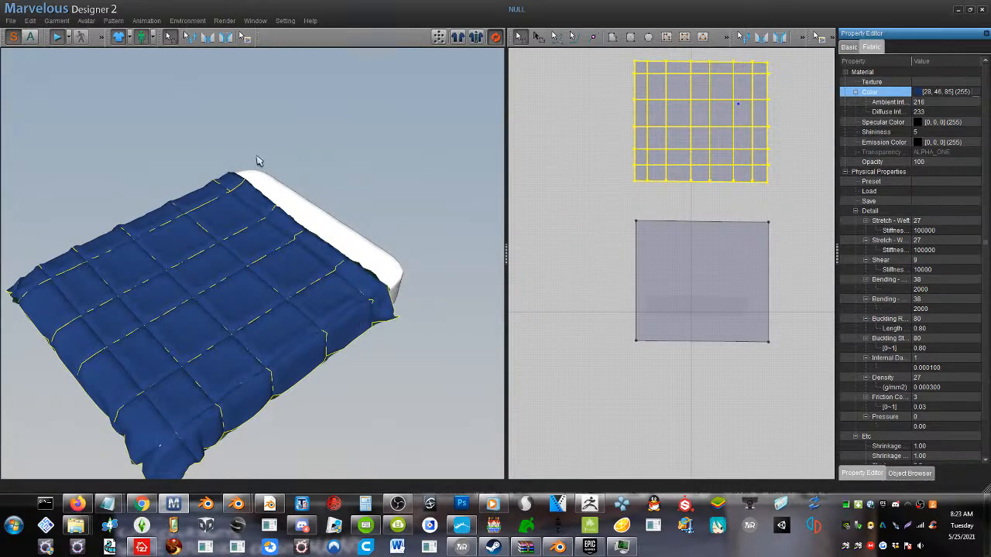
left_click(271, 128)
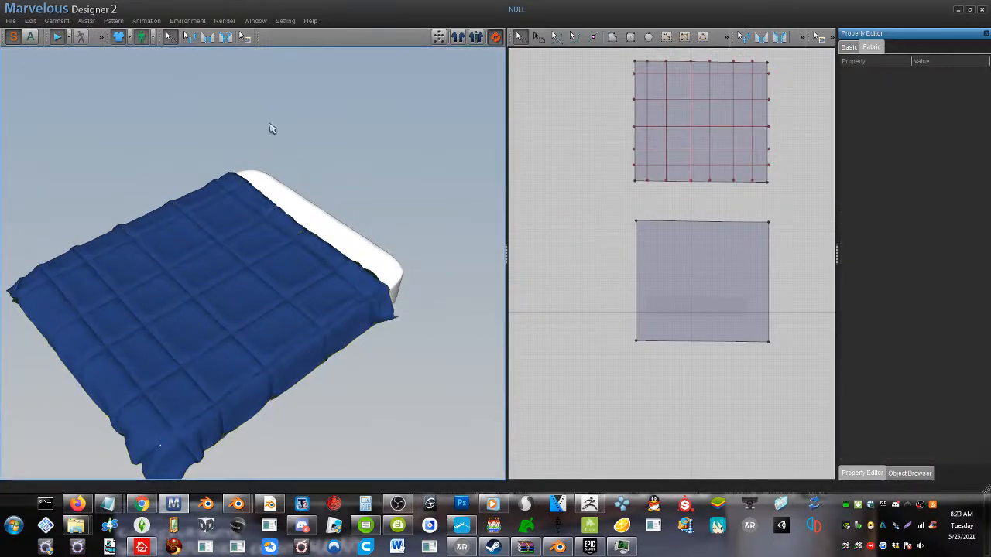
Restore the window to its smaller size, move it aside, and pull the quilt's head edge down the mattress into loose wrinkles
left_click(974, 12)
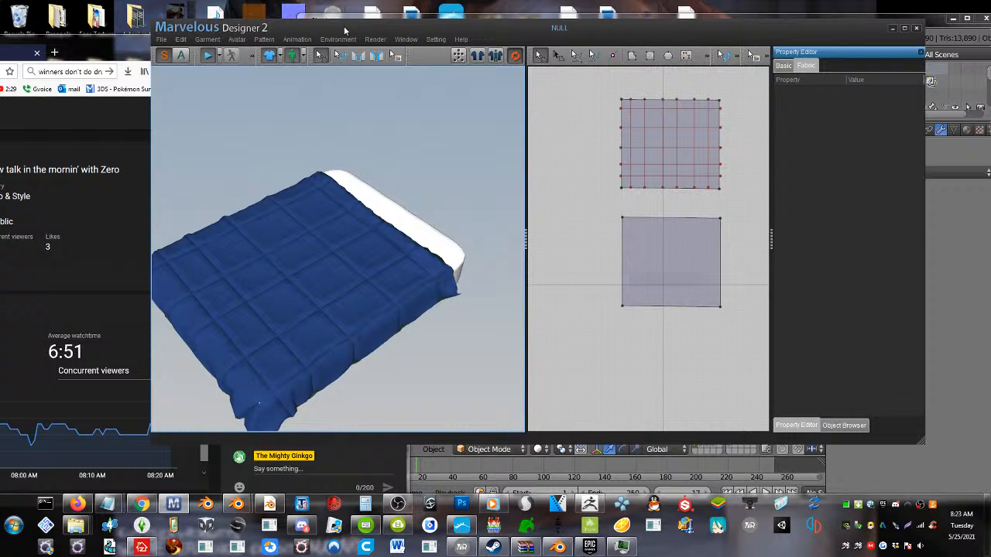
left_click_drag(349, 34, 565, 57)
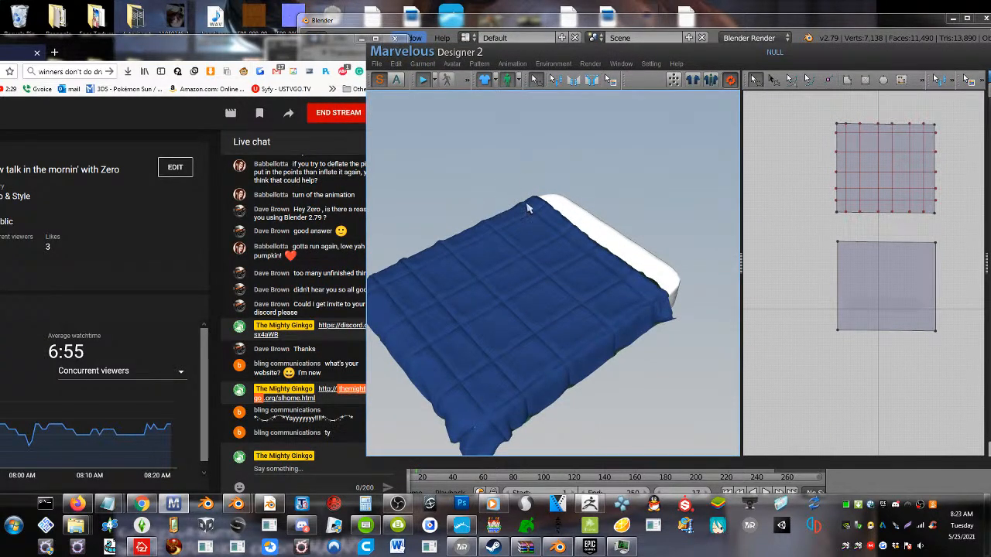
left_click_drag(535, 200, 449, 252)
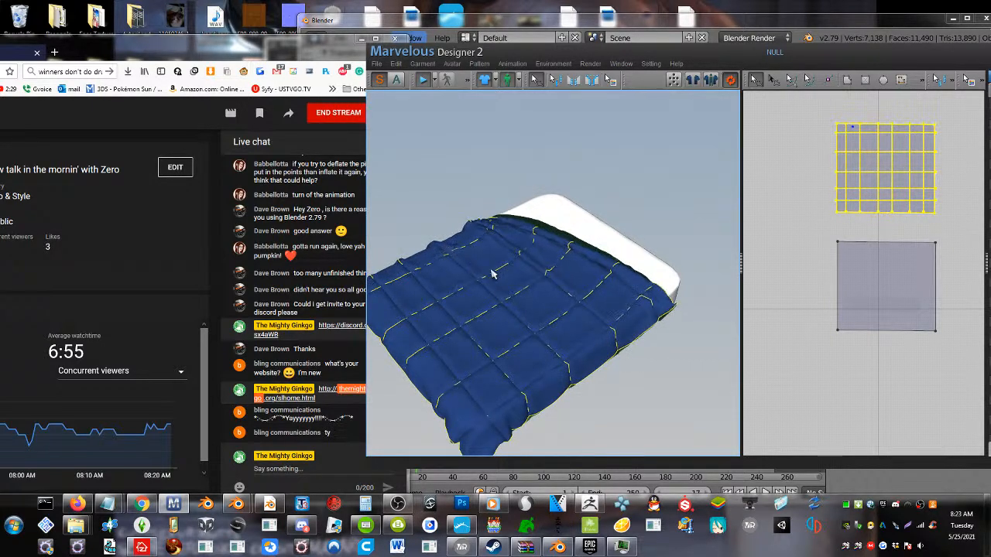
left_click_drag(493, 275, 463, 294)
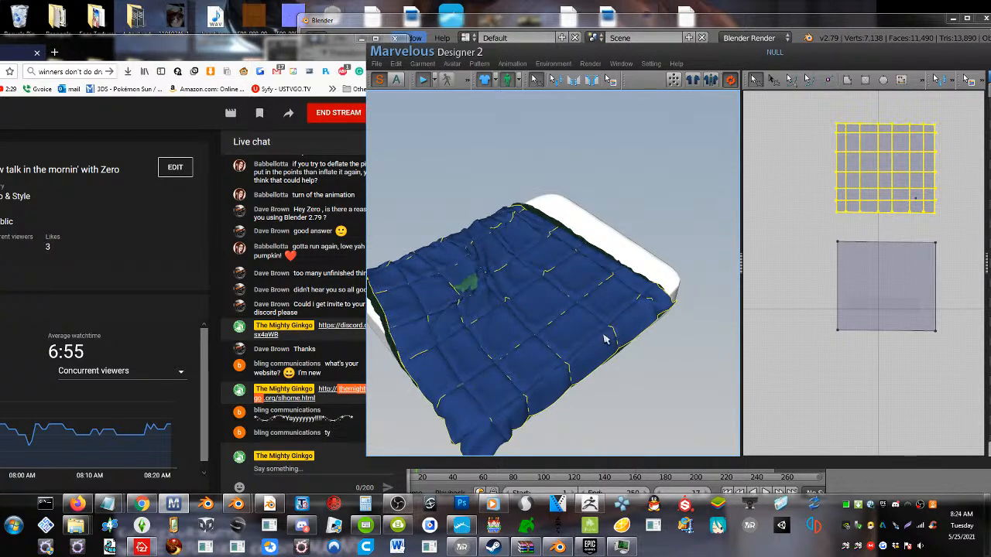
left_click_drag(541, 293, 536, 292)
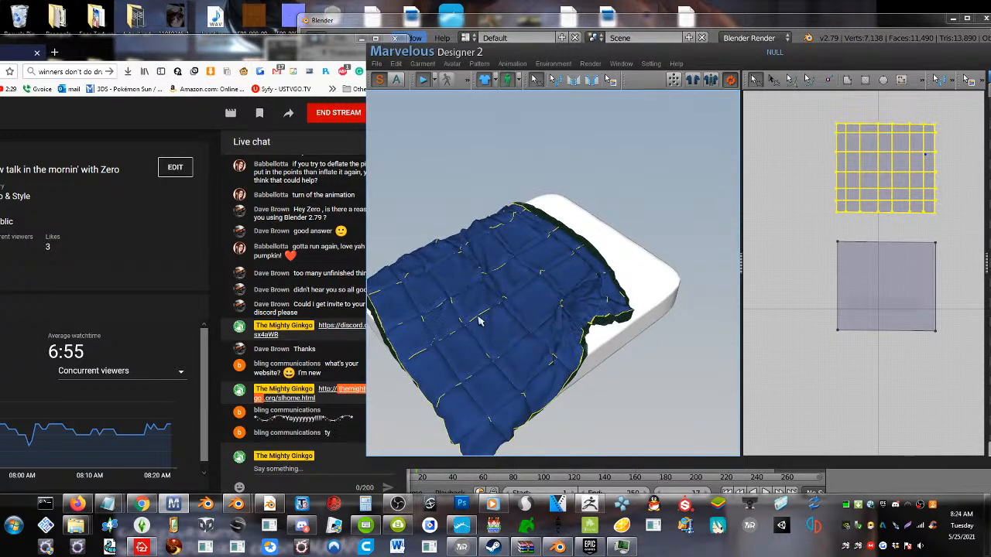
Fold the quilt's near head corner back over the cover to expose the green underside, and stop the simulation
left_click_drag(631, 288, 551, 242)
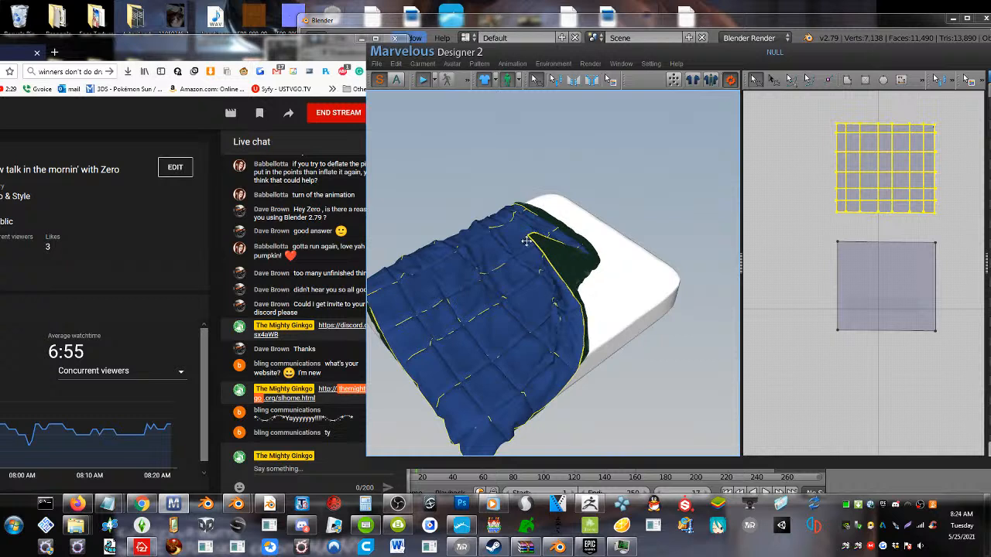
left_click_drag(498, 245, 508, 274)
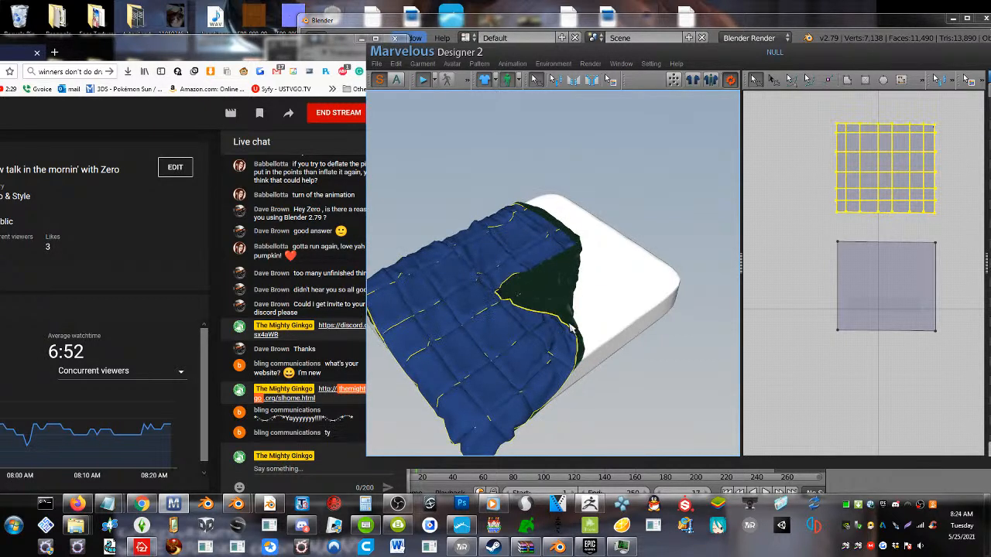
left_click_drag(569, 327, 500, 333)
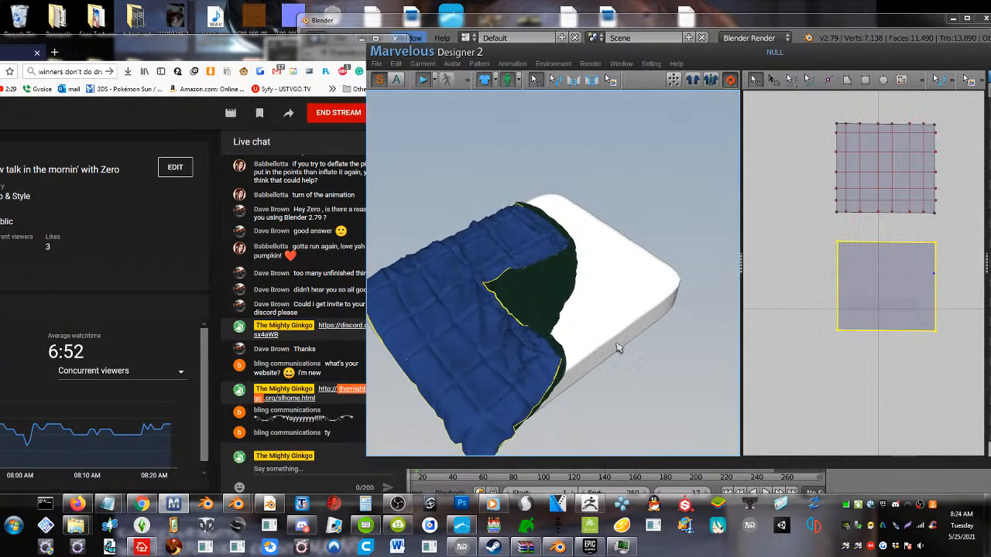
right_click_drag(610, 323, 774, 288)
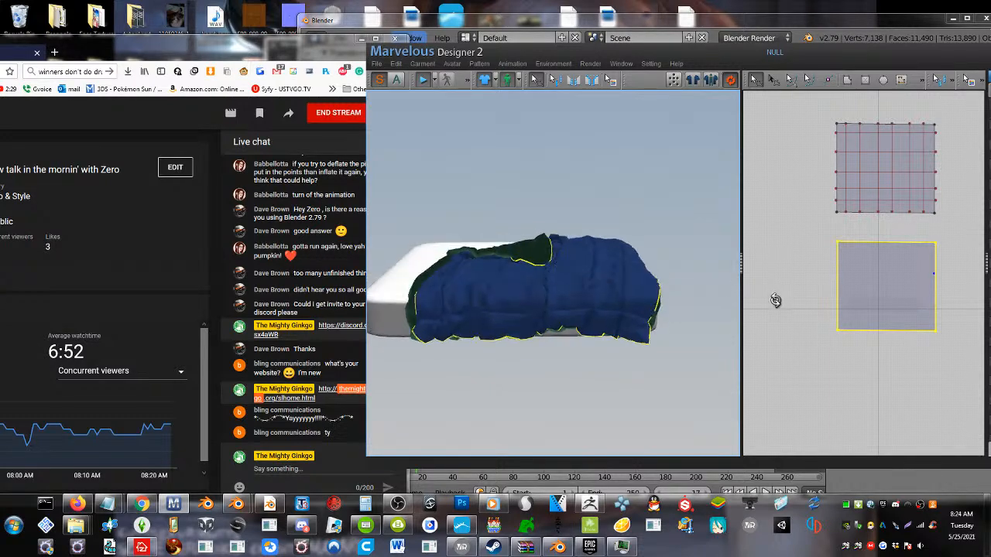
left_click(430, 79)
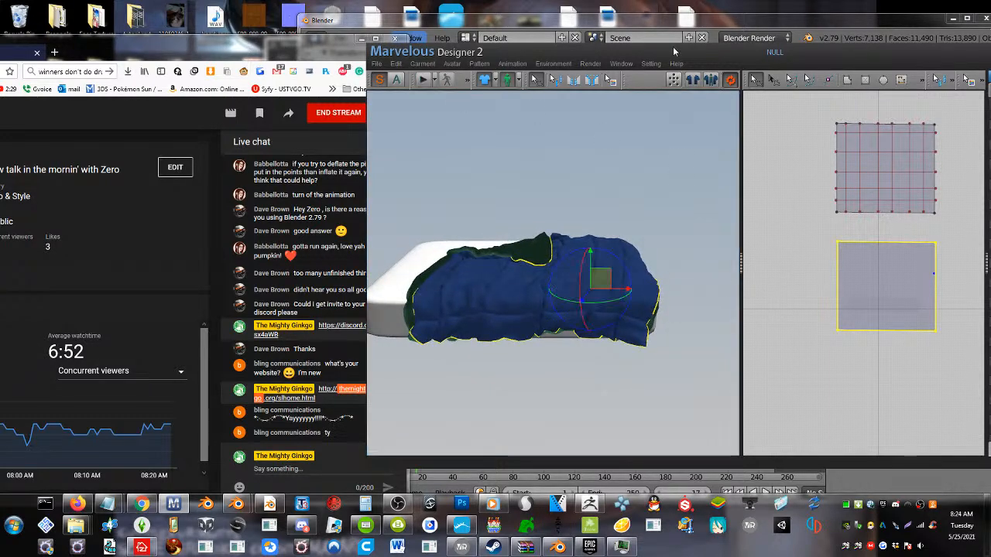
Move the window up, select all patterns, open their Particle Distance for editing, and clear the selection
left_click_drag(694, 47, 514, 4)
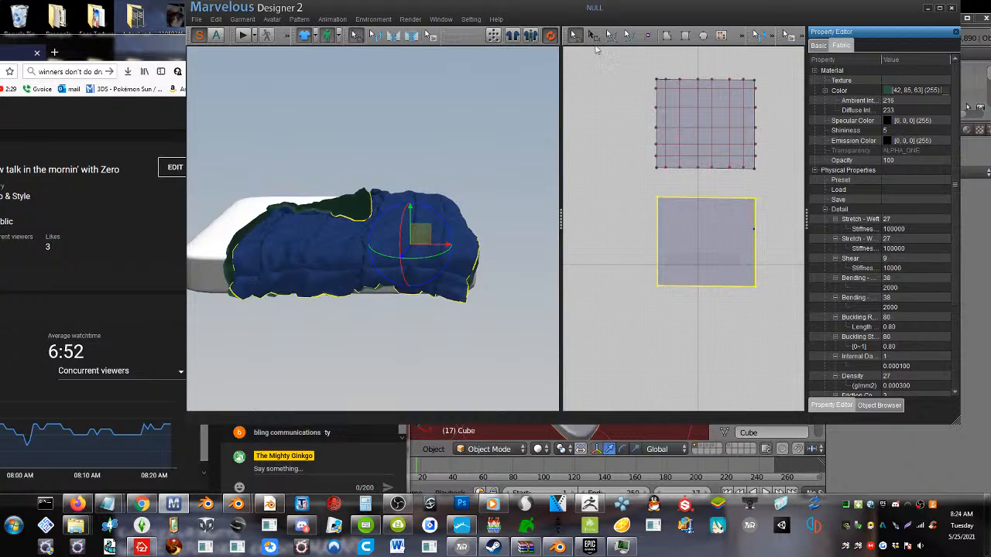
left_click(602, 70)
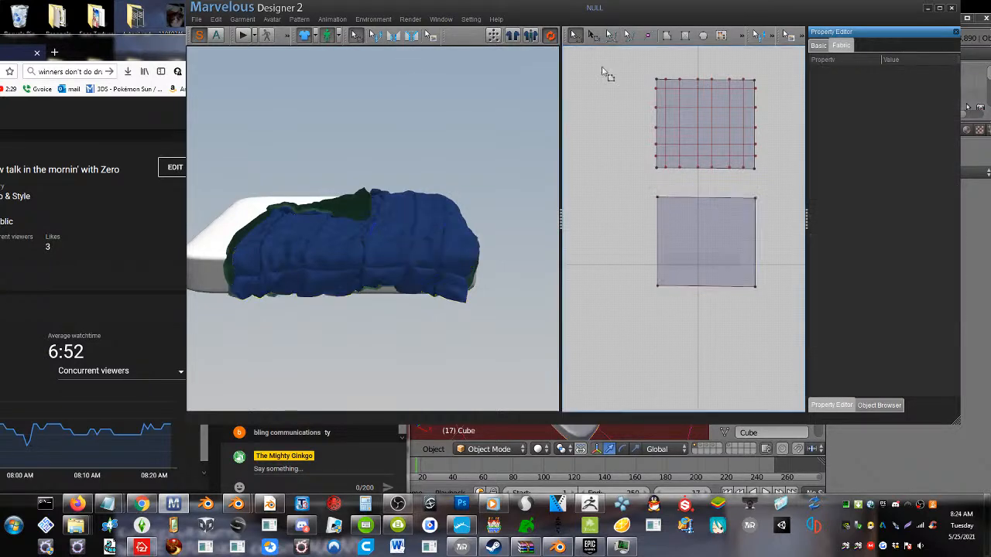
key("ctrl+a")
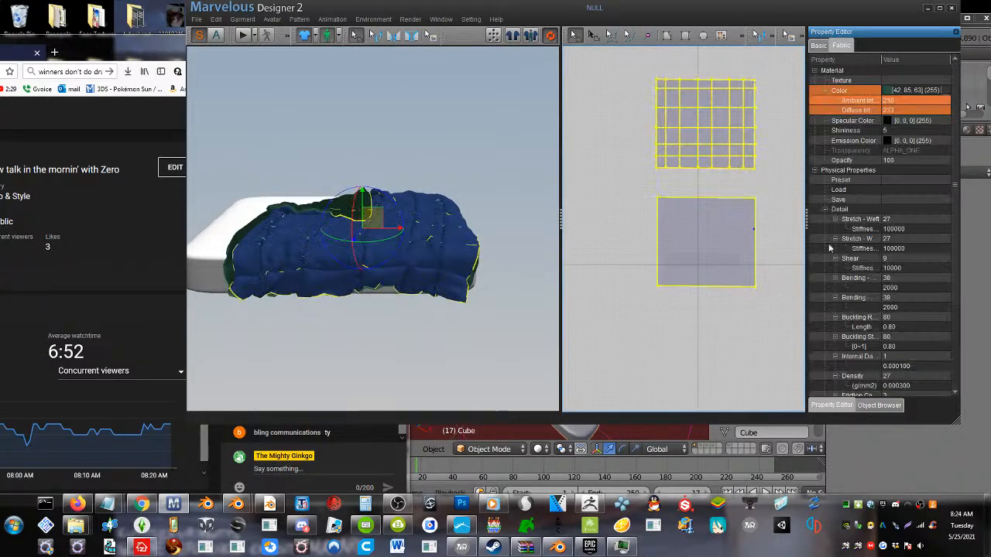
scroll(890, 314, "down", 3)
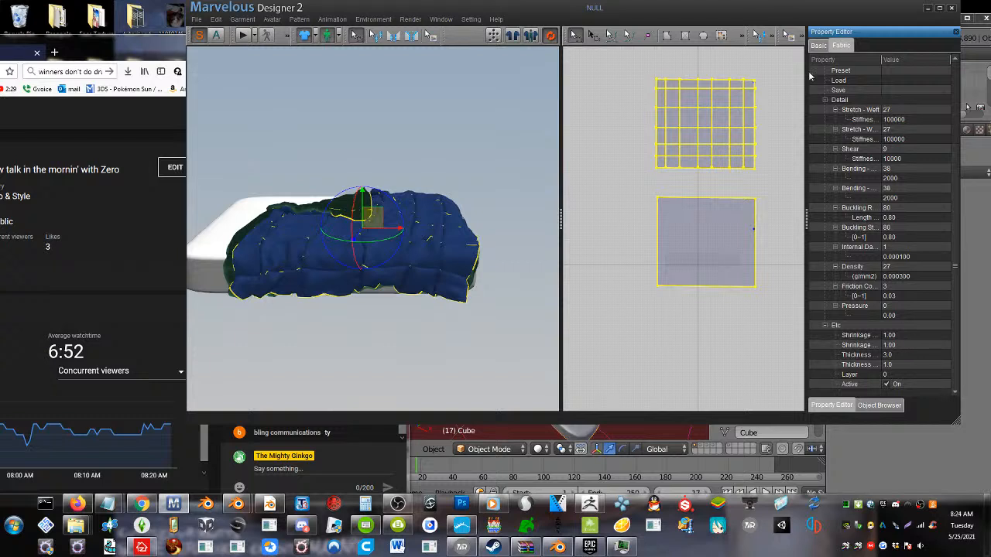
left_click(818, 46)
double_click(898, 189)
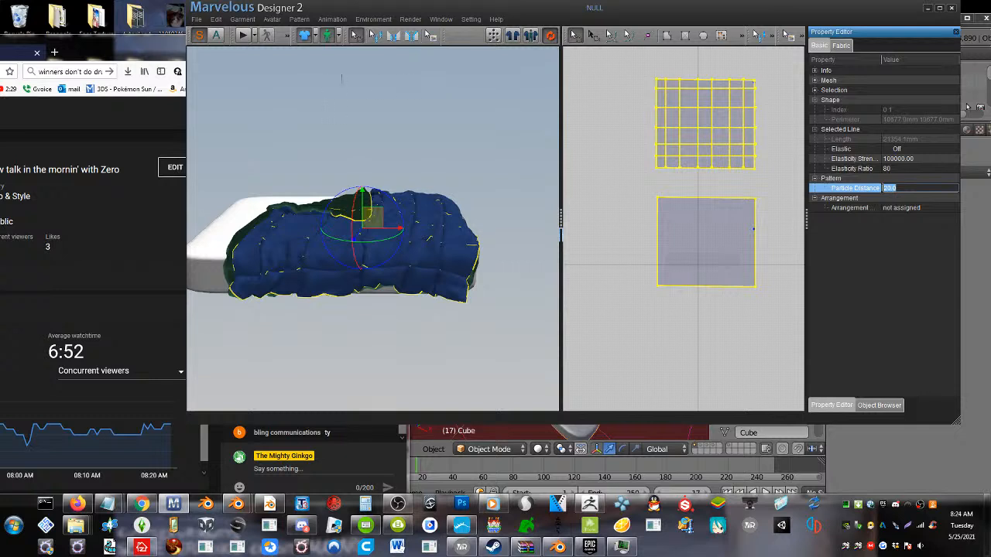
left_click(769, 328)
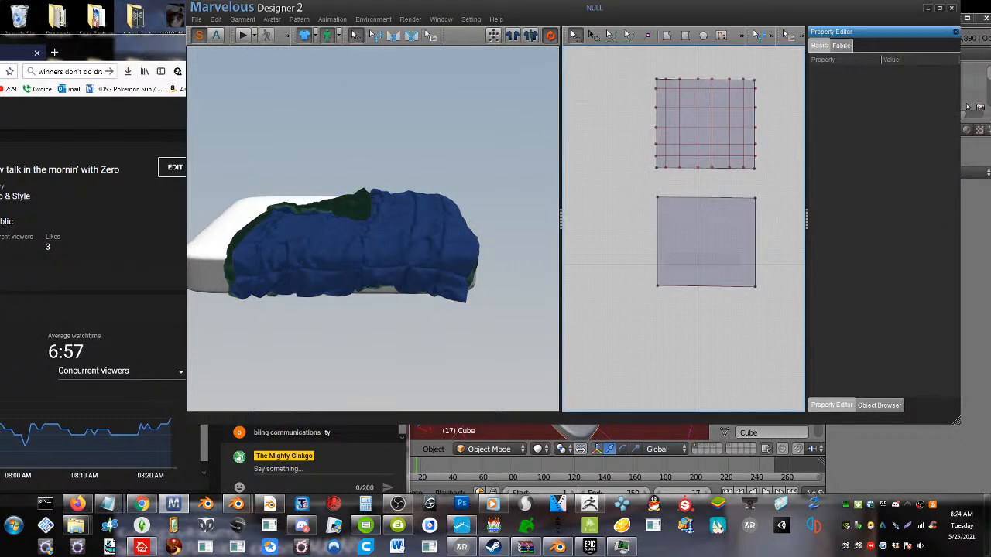
Run the simulation briefly to settle the bedding, stop it, and view the bed from its foot end
right_click_drag(396, 152, 377, 182)
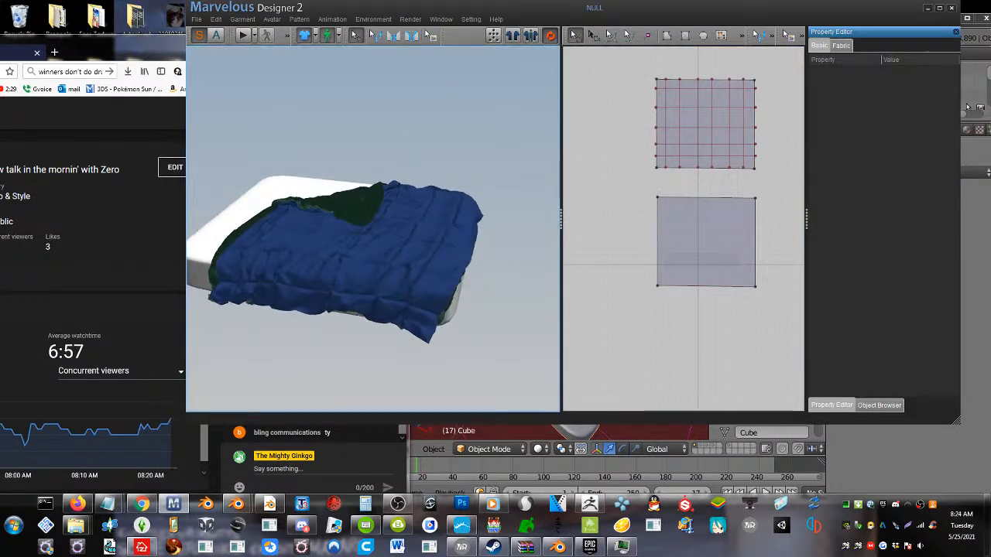
left_click(245, 36)
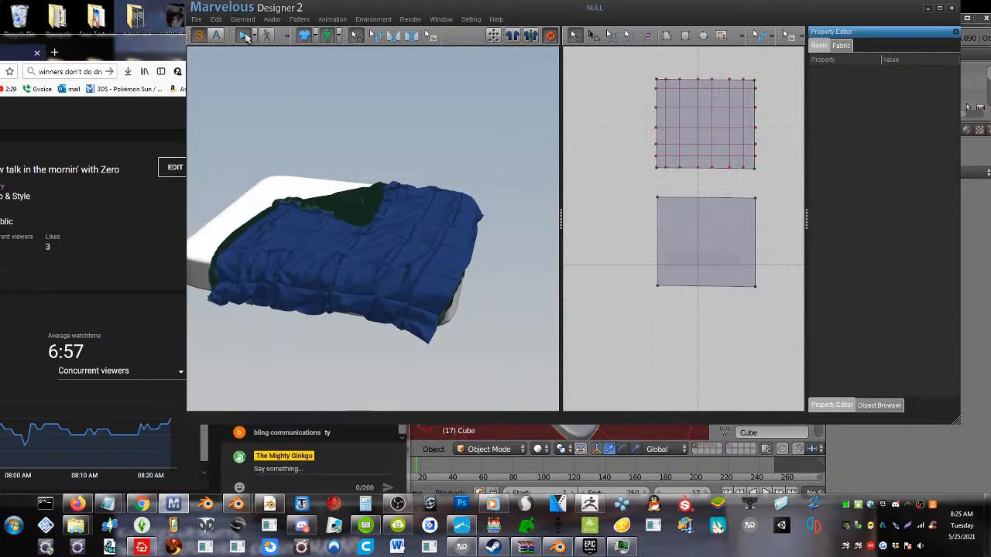
key("space")
right_click_drag(442, 199, 389, 219)
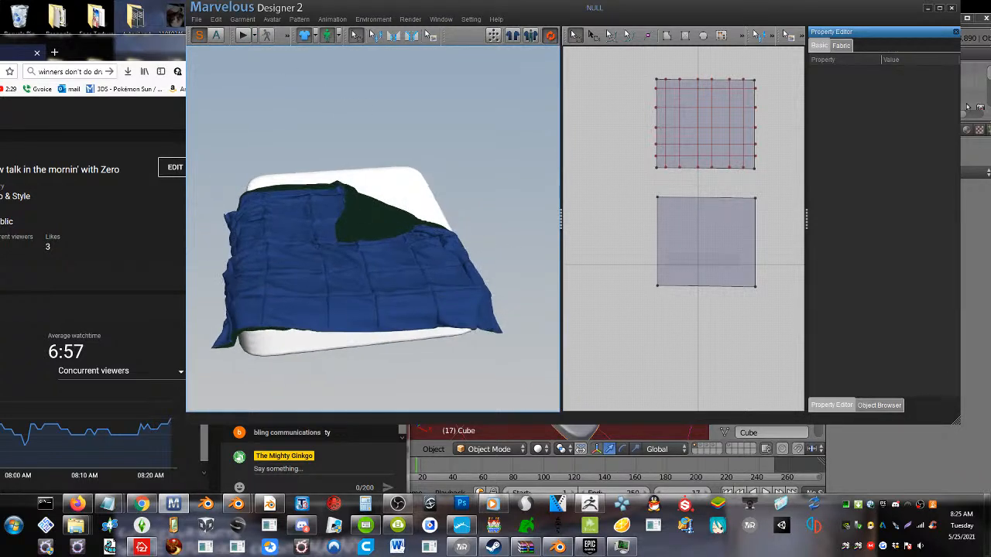
Start an OBJ export to the Desktop with the file name bed
left_click(196, 18)
mouse_move(219, 80)
left_click(316, 81)
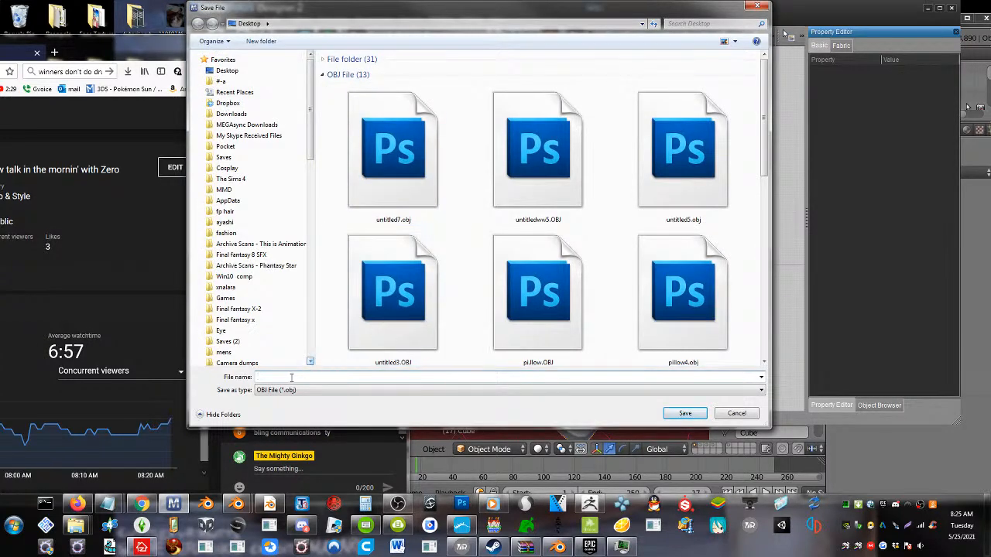
type("bed")
key("Return")
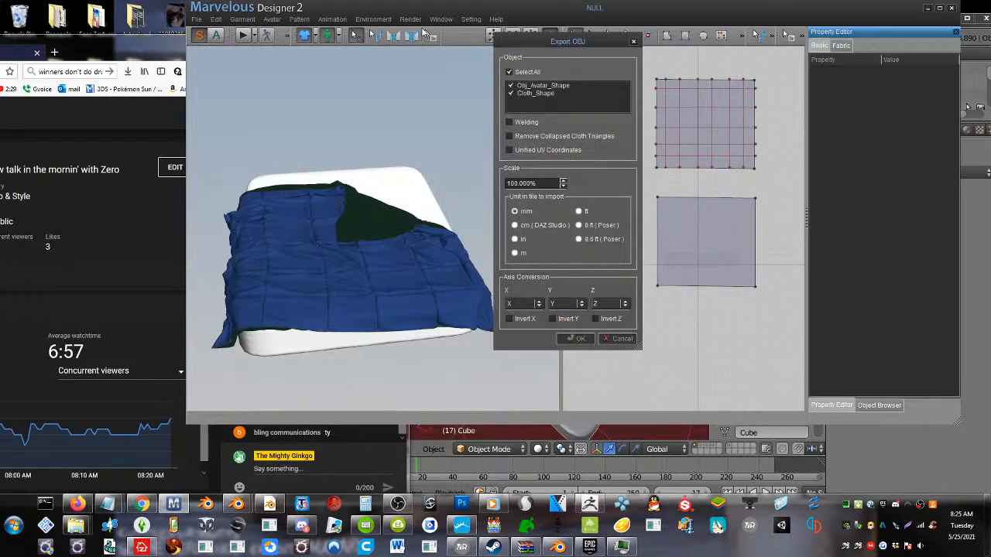
Export the OBJ in metres with unified UV coordinates and collapsed cloth triangles removed, excluding Obj_Avatar_Shape
left_click(515, 253)
left_click(522, 150)
left_click(509, 136)
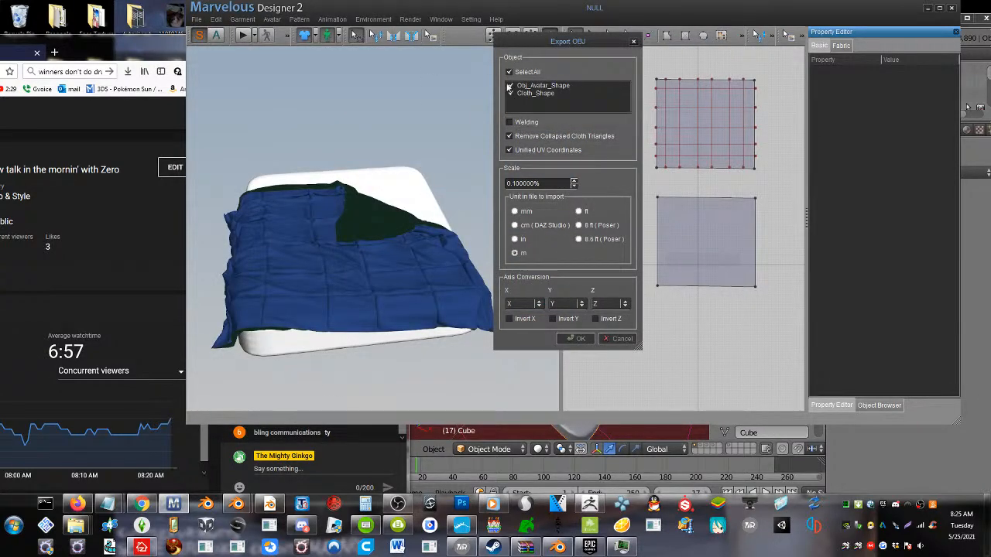
left_click(511, 86)
left_click(579, 338)
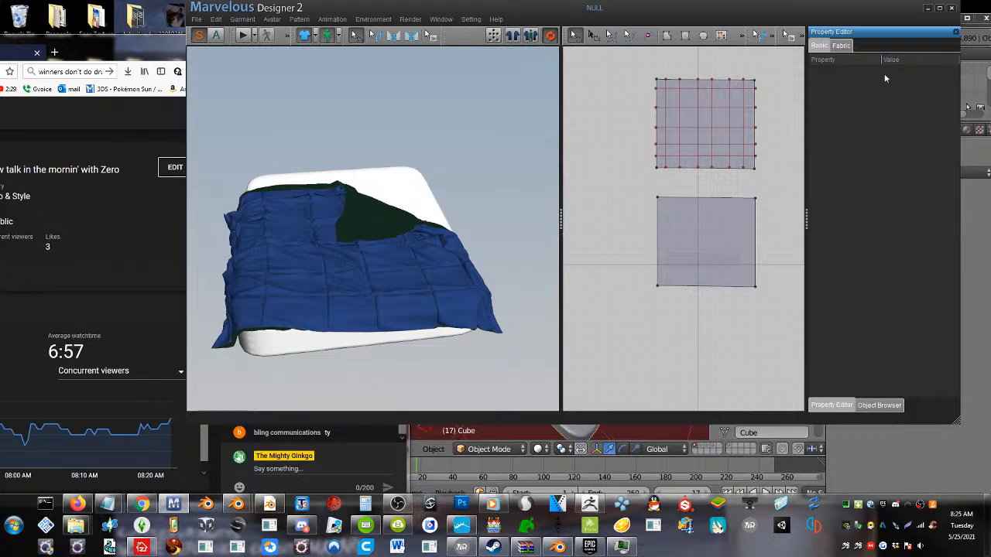
Minimize Marvelous Designer, switch to Discord, and dismiss the server invite dialog
left_click(928, 9)
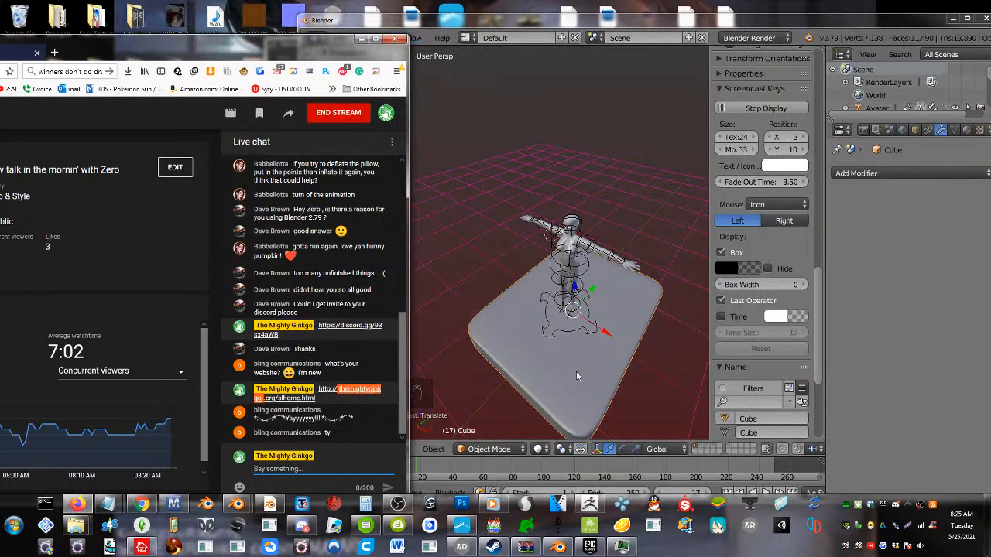
left_click(302, 526)
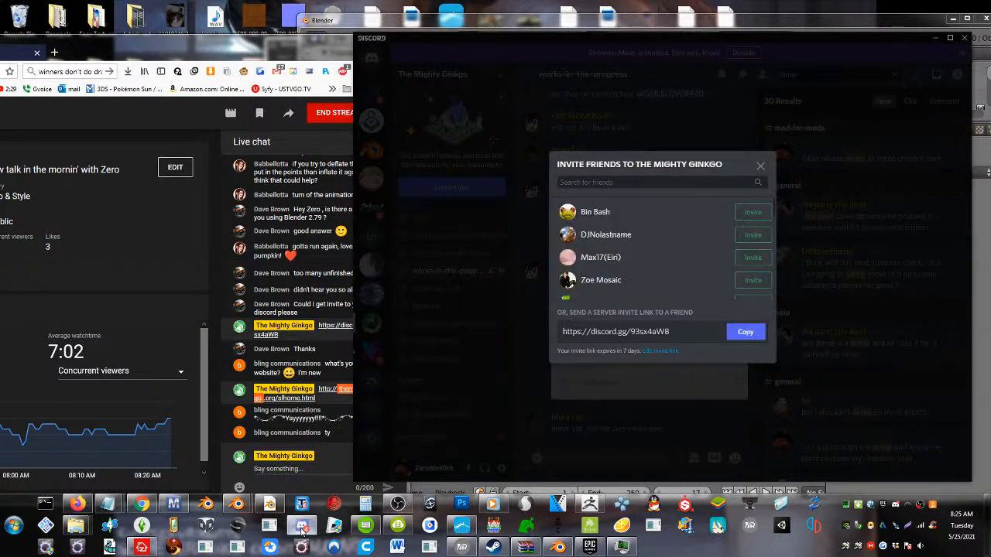
left_click(767, 165)
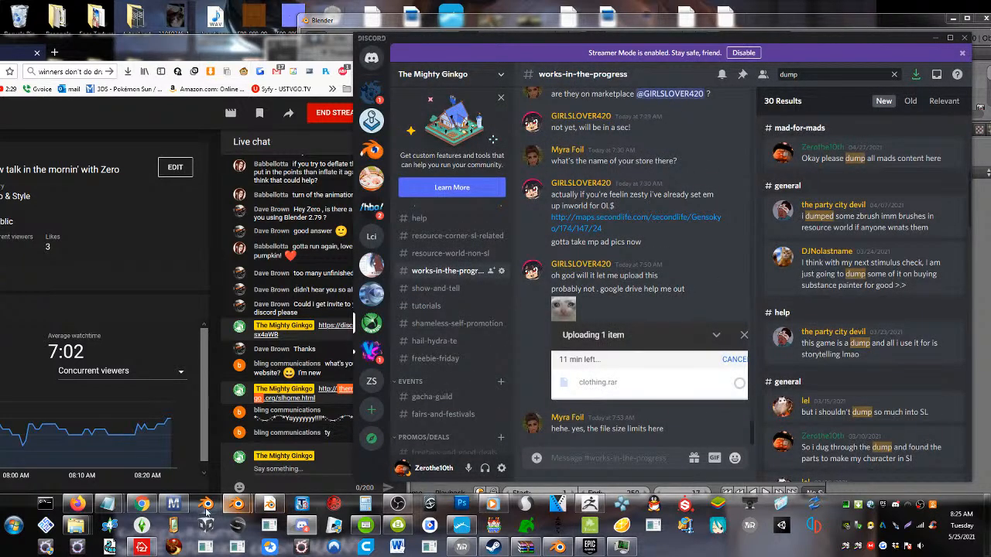
Return to Marvelous Designer and save the bedding as a project file named bed on the Desktop
left_click(175, 505)
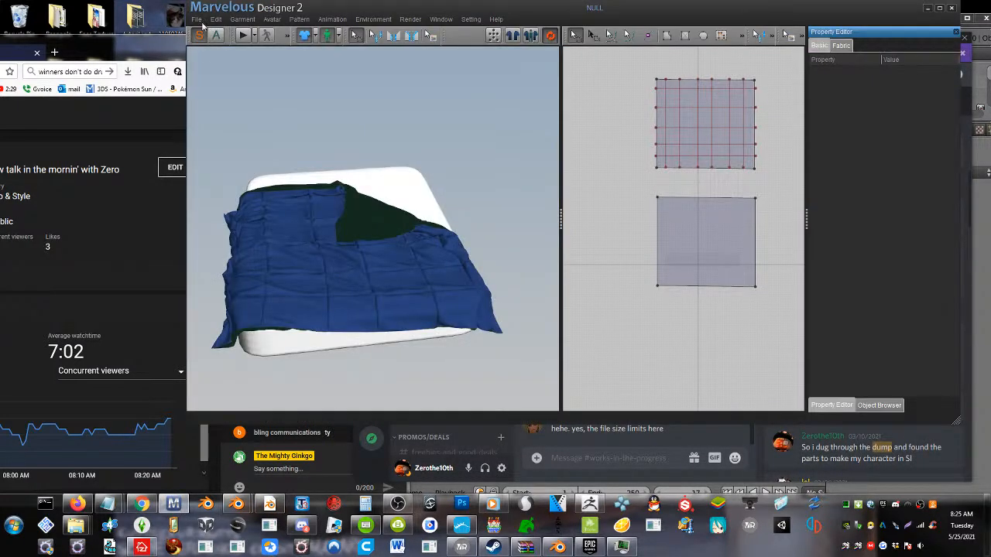
left_click(199, 20)
mouse_move(233, 45)
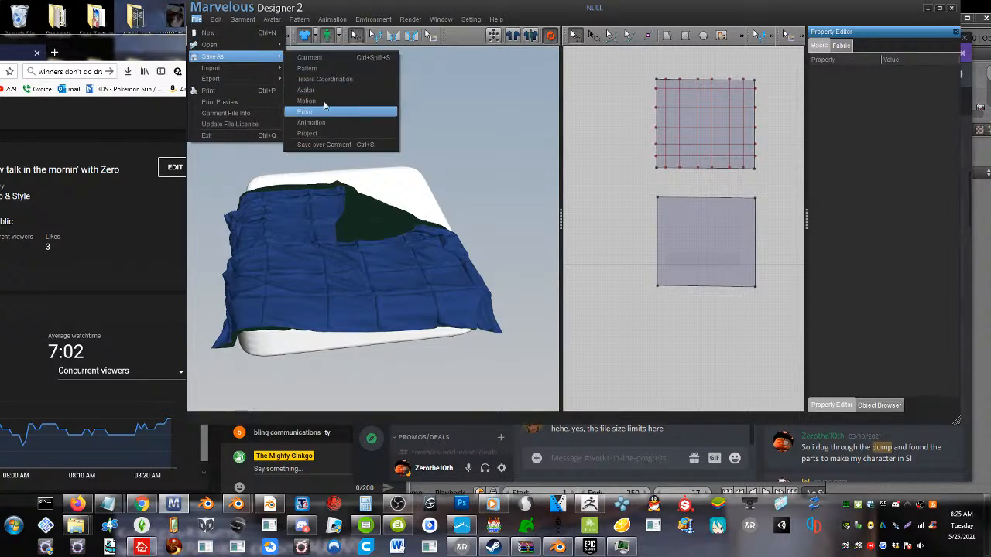
left_click(313, 132)
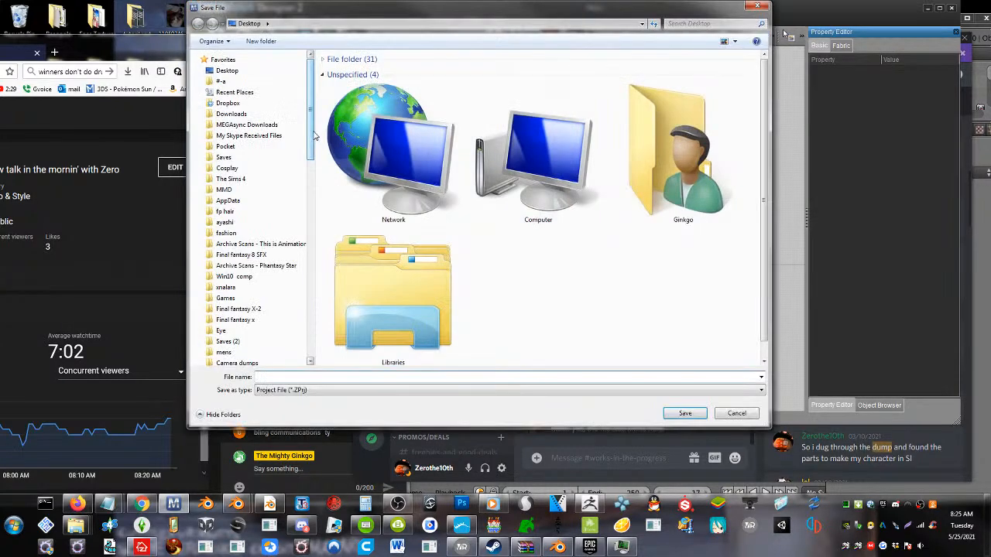
type("bed")
key("Return")
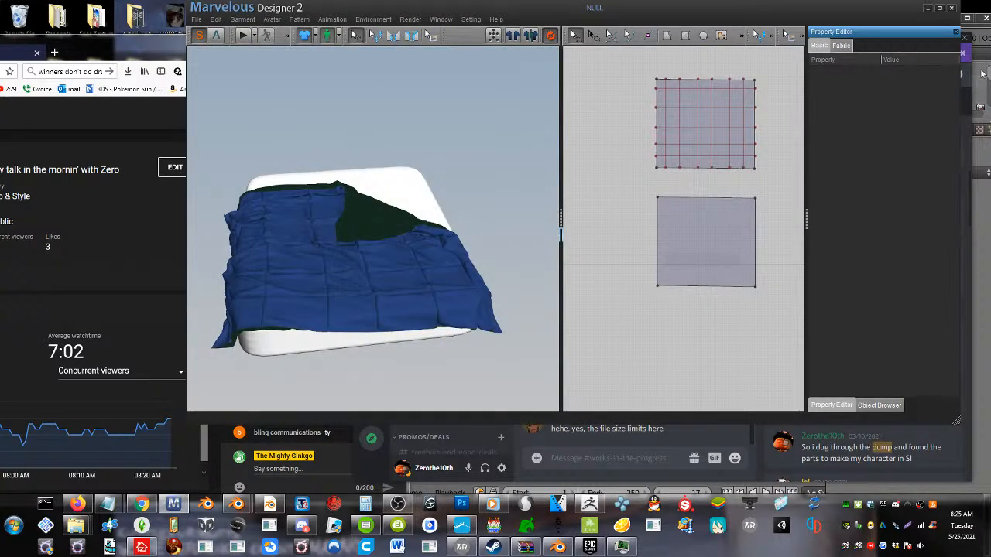
Clear the Marvelous Designer and ZBrush windows away and reposition Discord to expose the desktop files
left_click(928, 9)
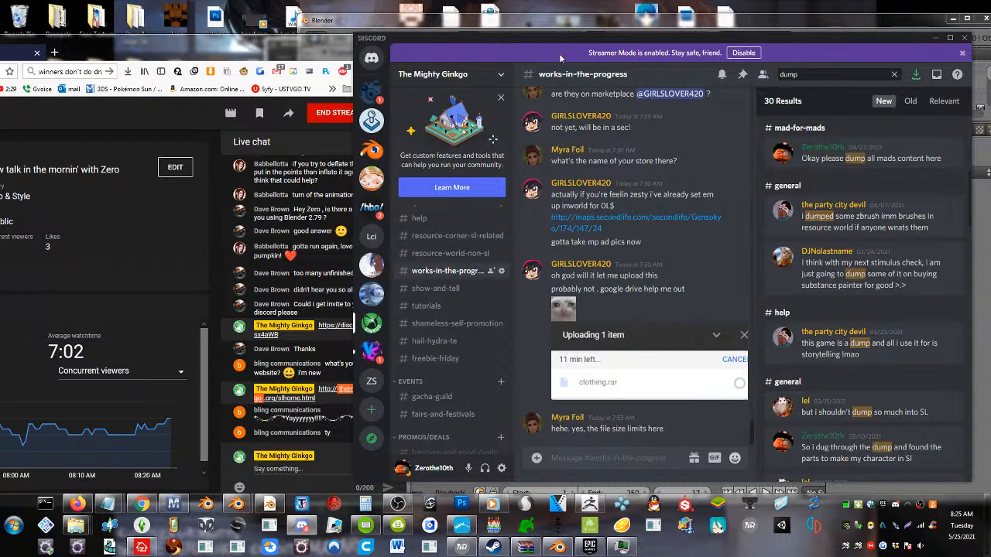
left_click_drag(508, 32, 556, 109)
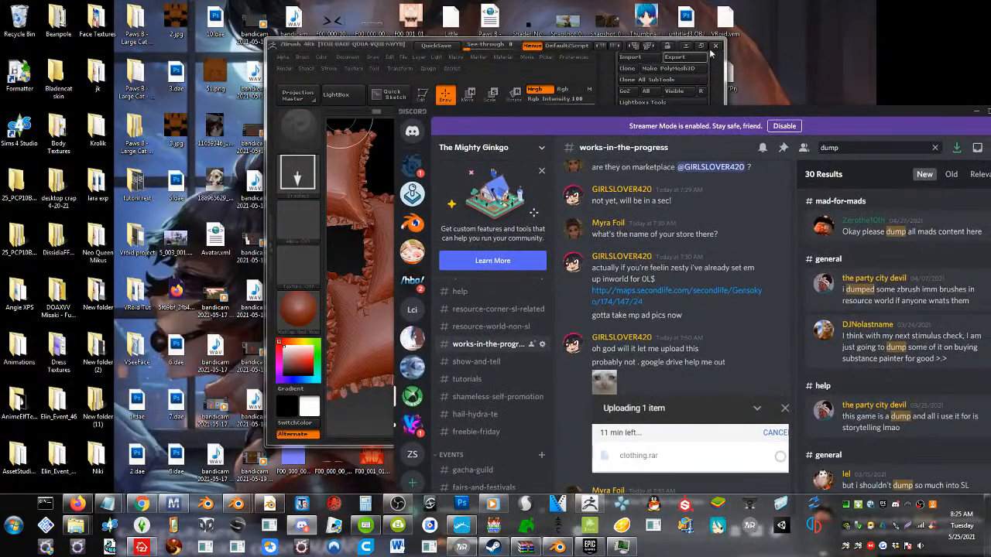
left_click(715, 47)
left_click(509, 286)
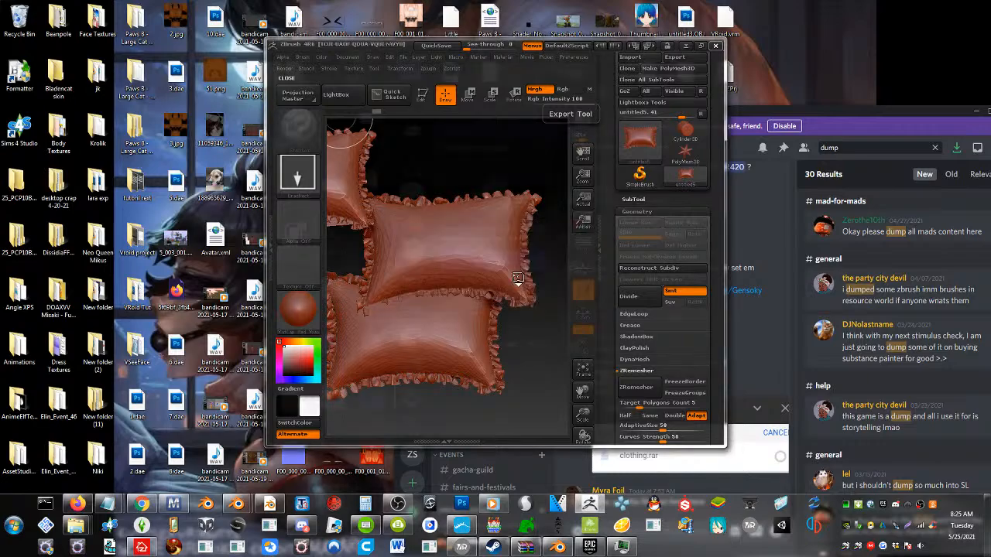
left_click_drag(685, 127, 427, 54)
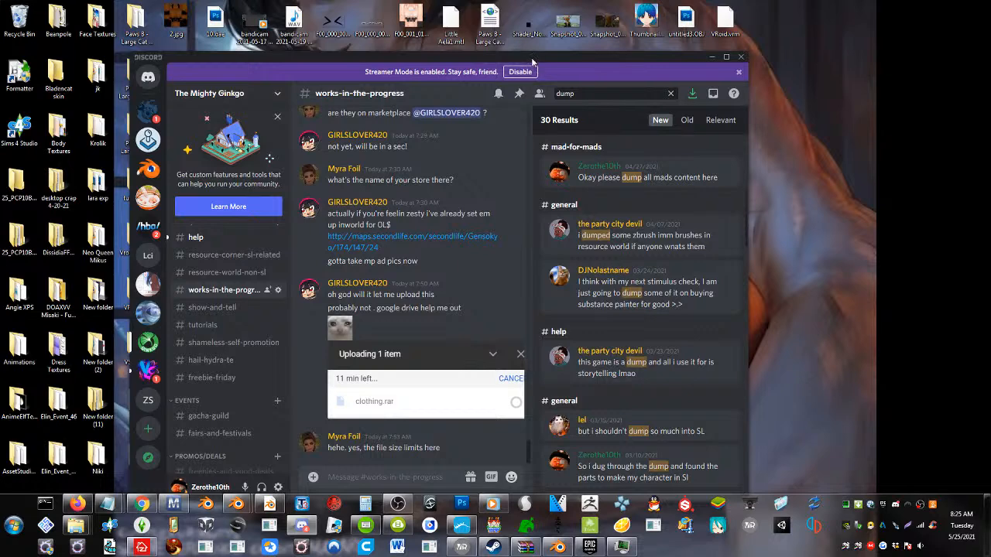
left_click_drag(532, 57, 414, 50)
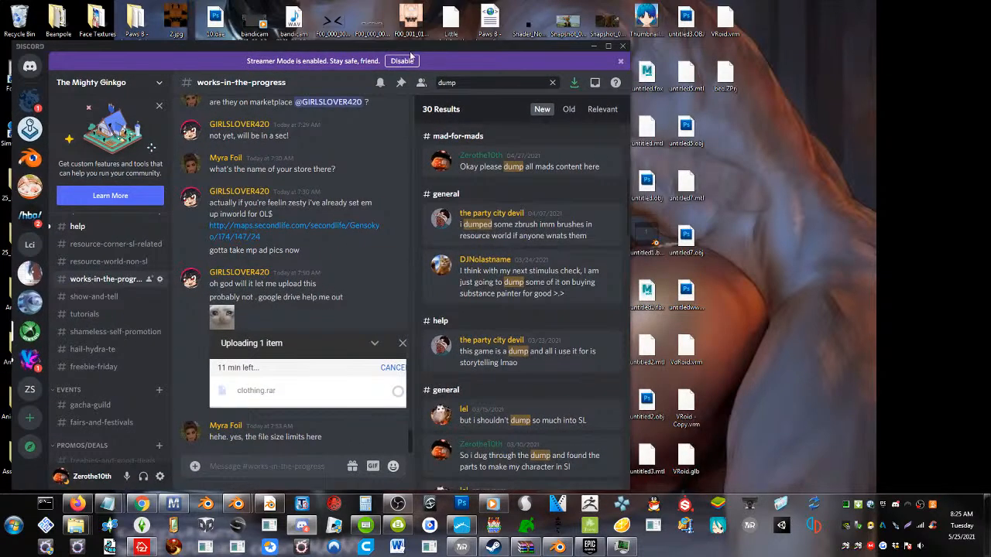
Open the resource-corner-sl-related channel and add to the existing reaction on the clothing.rar post
left_click(116, 245)
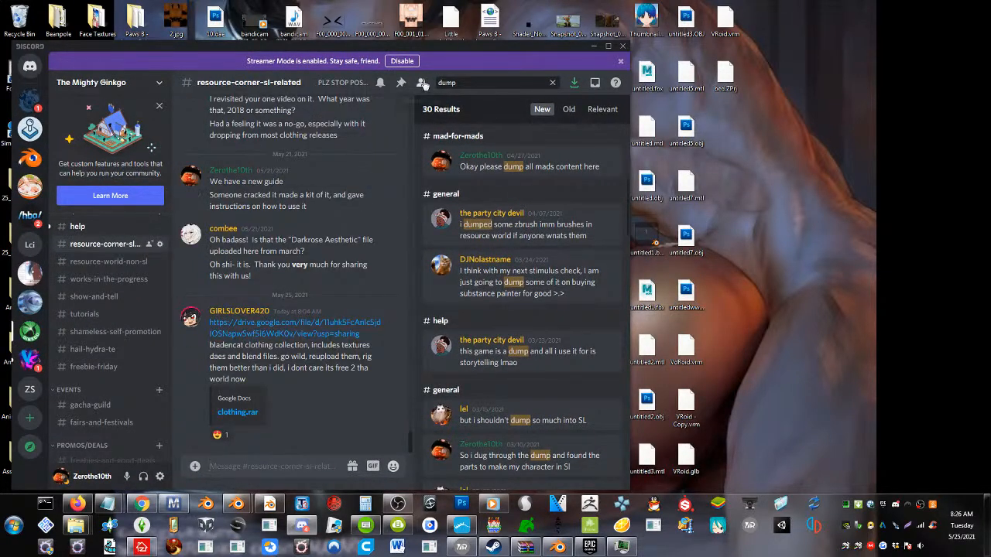
left_click_drag(452, 49, 409, 49)
left_click(174, 435)
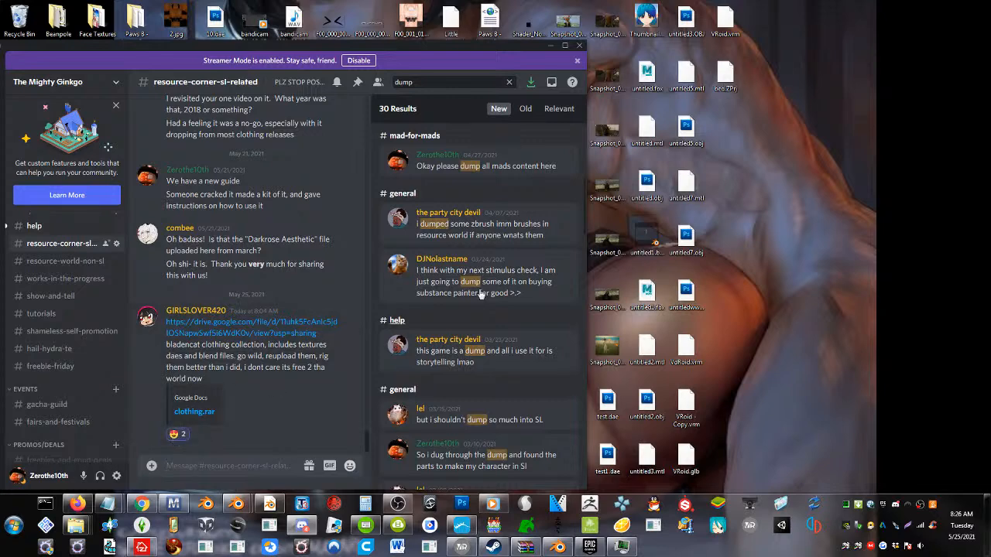
Move Discord clear of the project file and upload bed.ZPrj from the desktop to the resource-corner-sl-related channel
left_click_drag(475, 43, 335, 54)
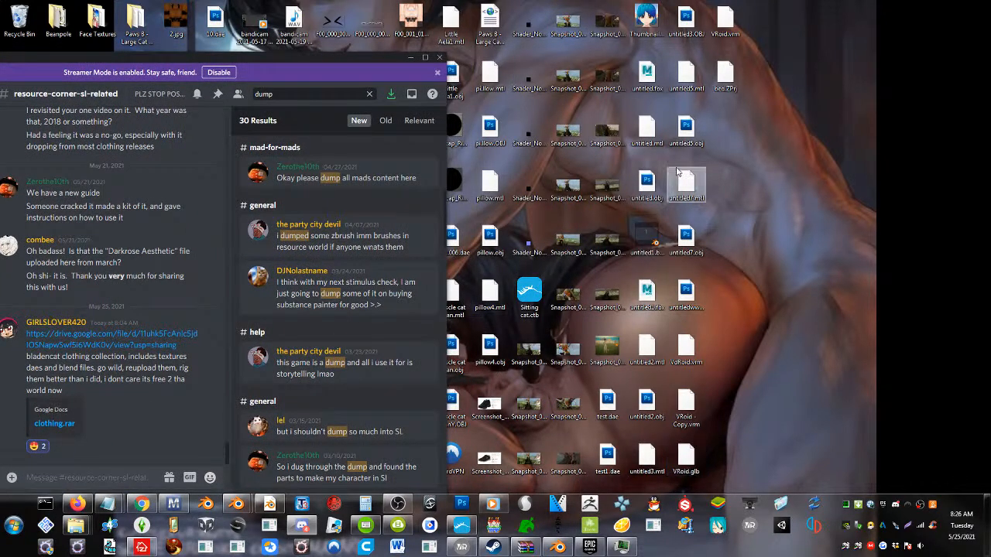
left_click_drag(725, 74, 203, 317)
left_click(236, 326)
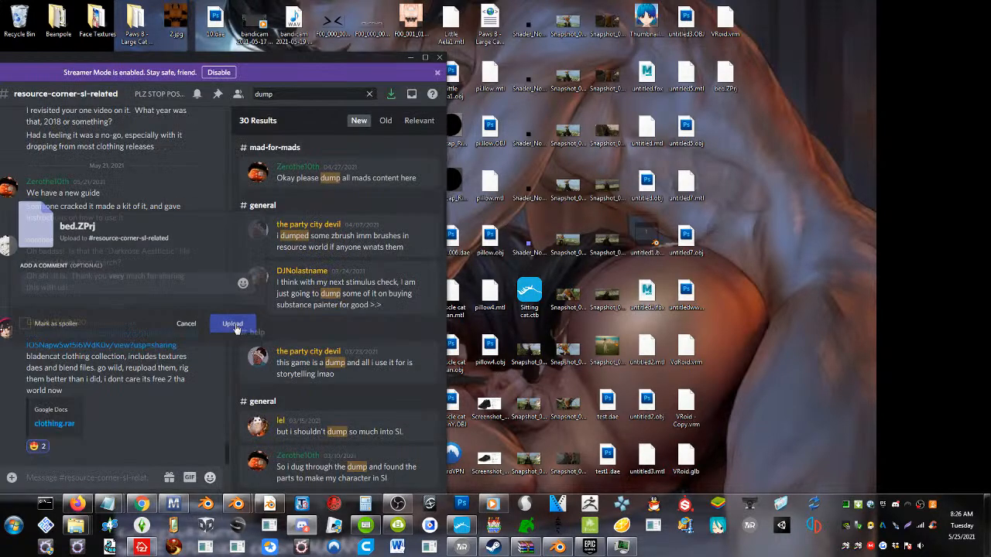
Move Discord aside, bring Blender forward, maximize it, and switch the scene to an empty layer
left_click_drag(206, 61, 780, 34)
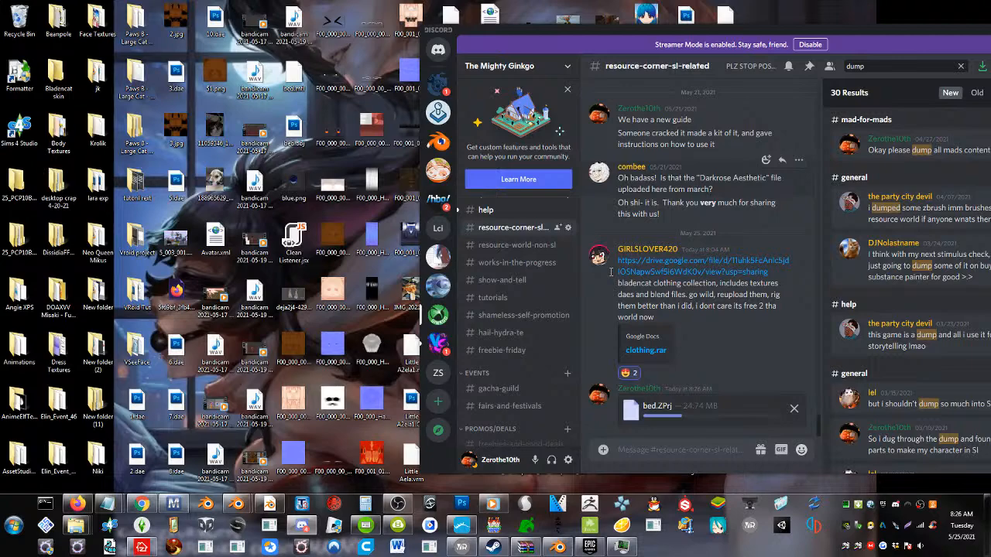
left_click(236, 503)
left_click_drag(892, 25, 820, 44)
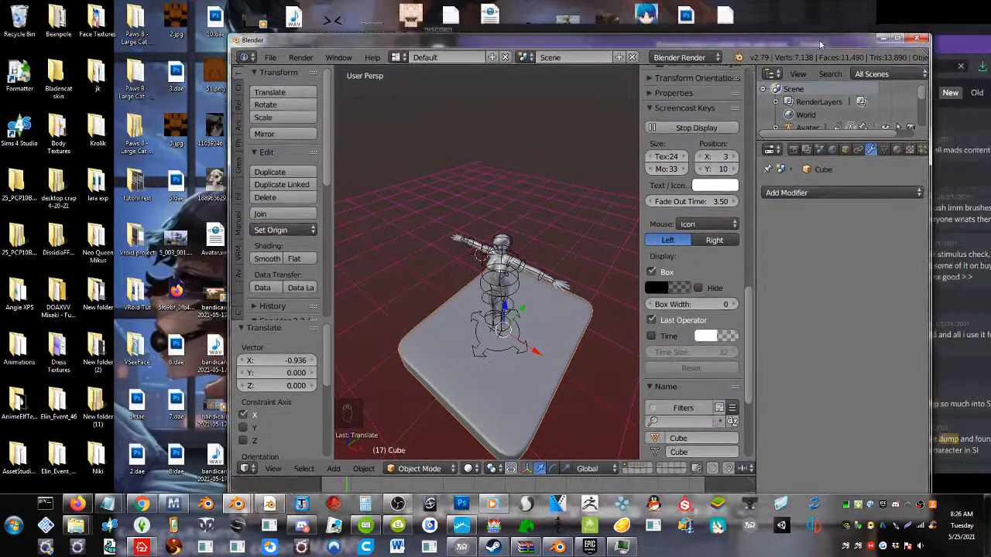
double_click(820, 44)
left_click(441, 440)
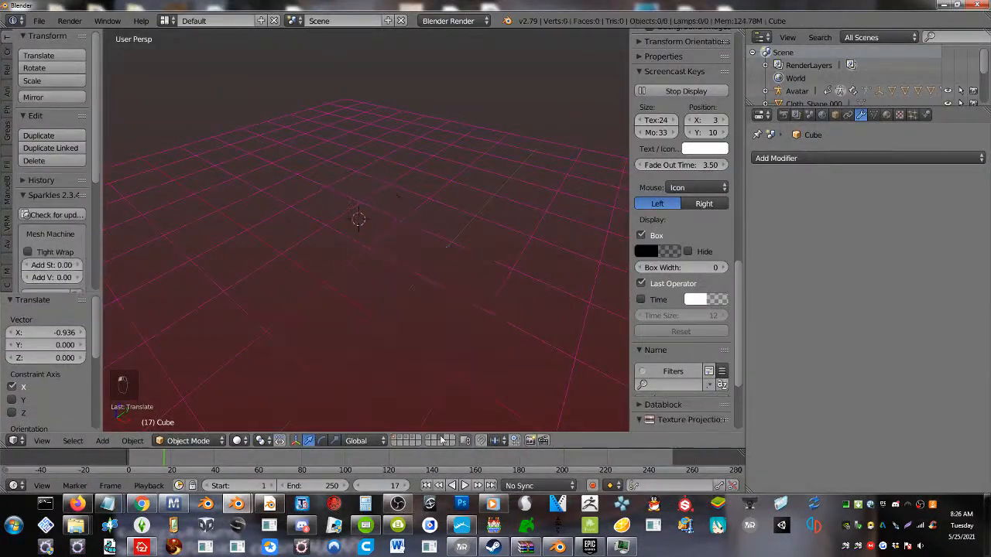
Import bed.obj from the desktop as a Wavefront OBJ
left_click(39, 21)
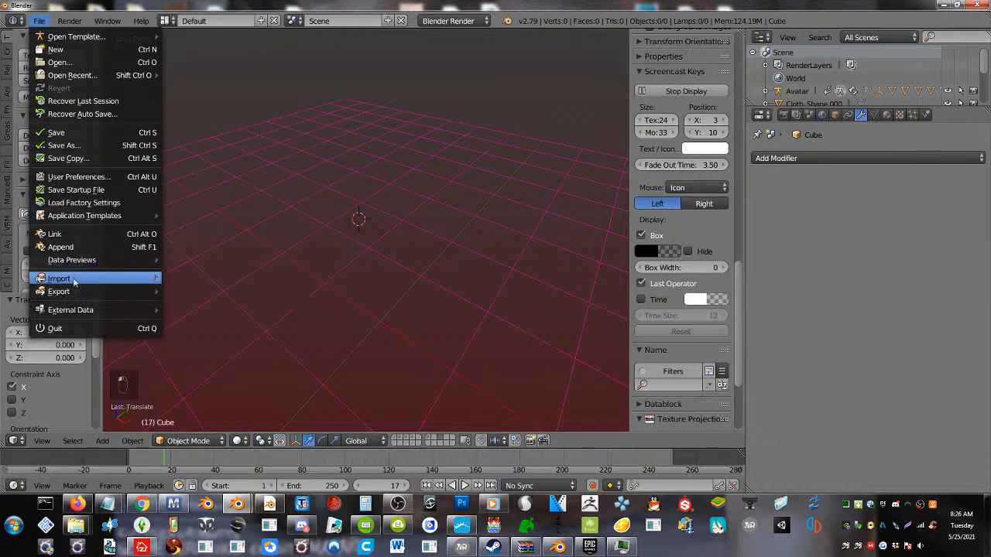
mouse_move(74, 283)
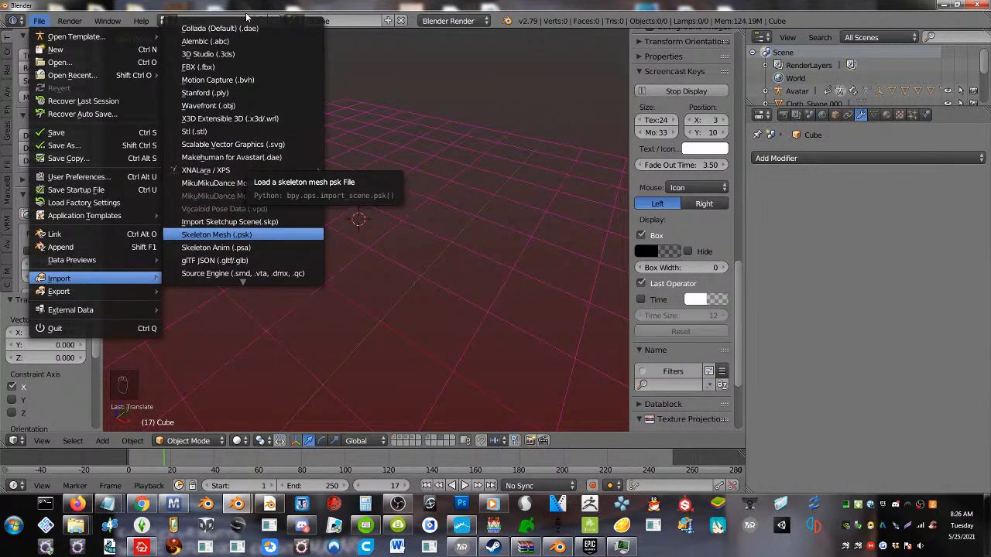
left_click(222, 105)
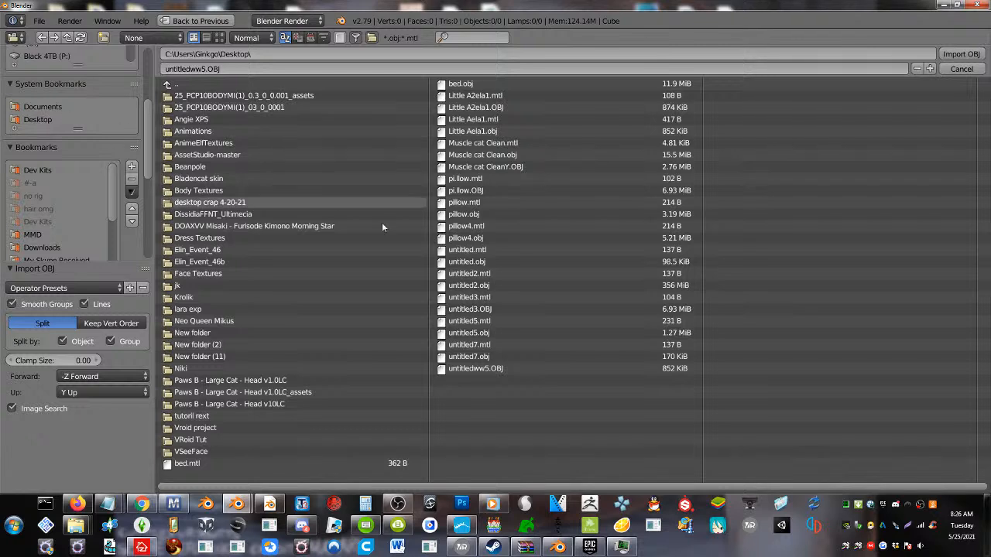
left_click(452, 83)
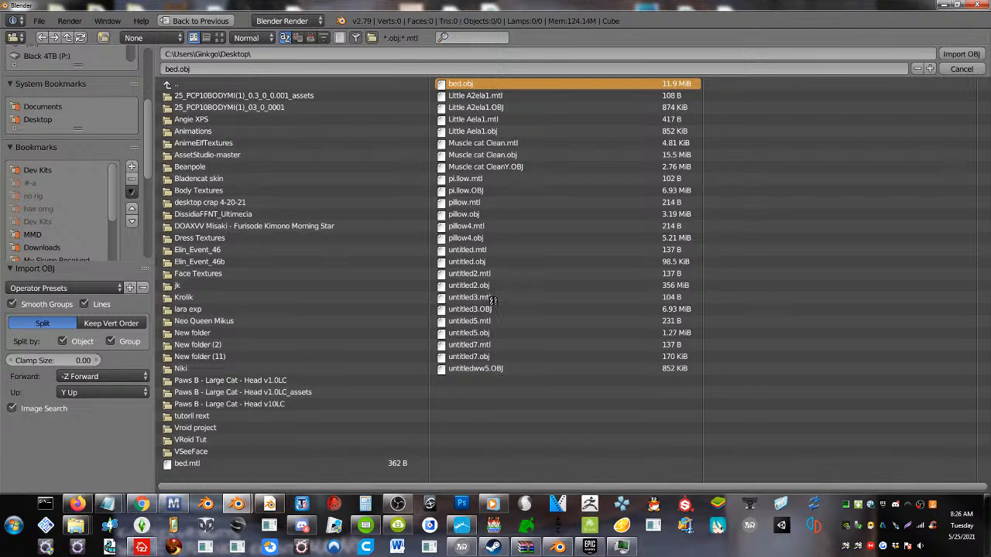
key("Escape")
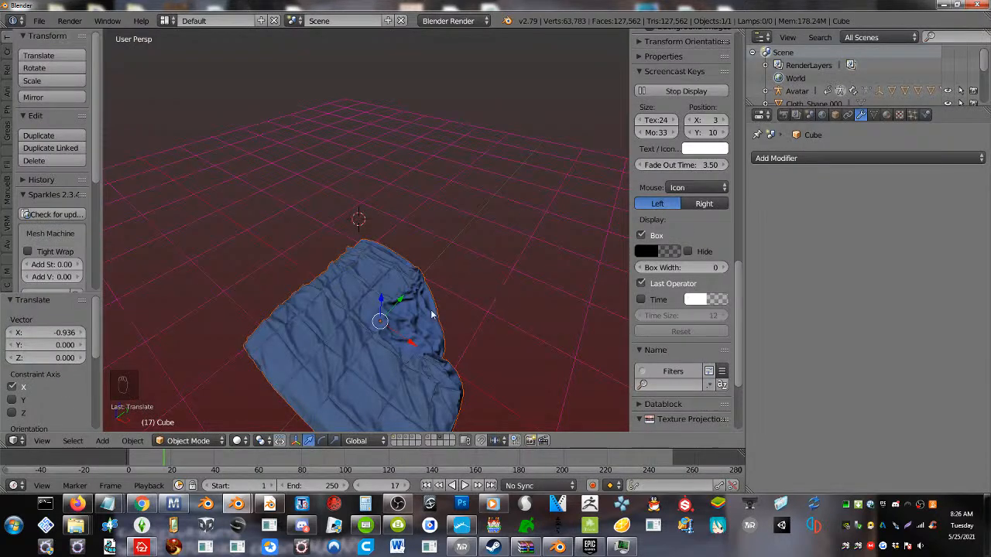
Select the imported bedding and inspect its mesh density in Edit Mode, returning to Object Mode
key("Tab")
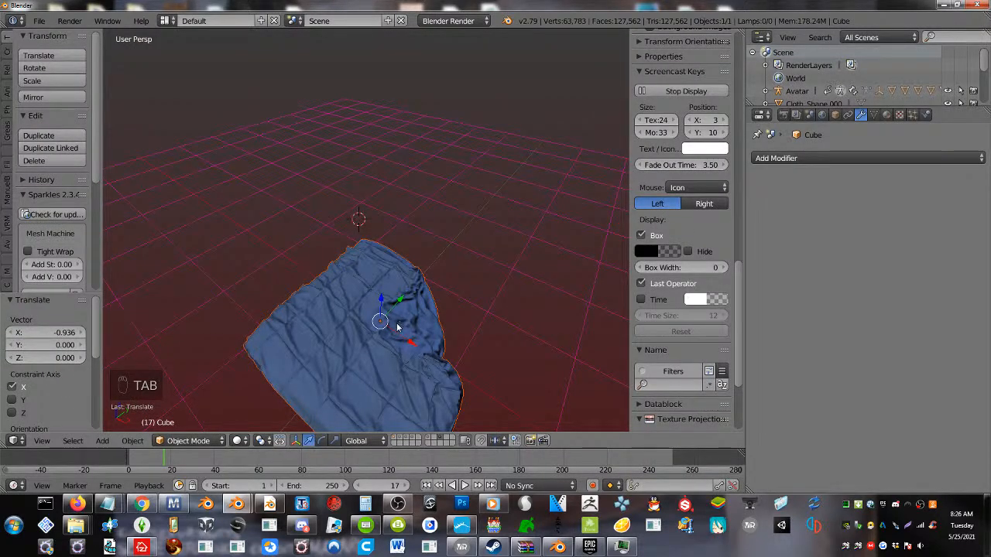
middle_click_drag(364, 340, 363, 314)
middle_click_drag(364, 358, 368, 292, "shift")
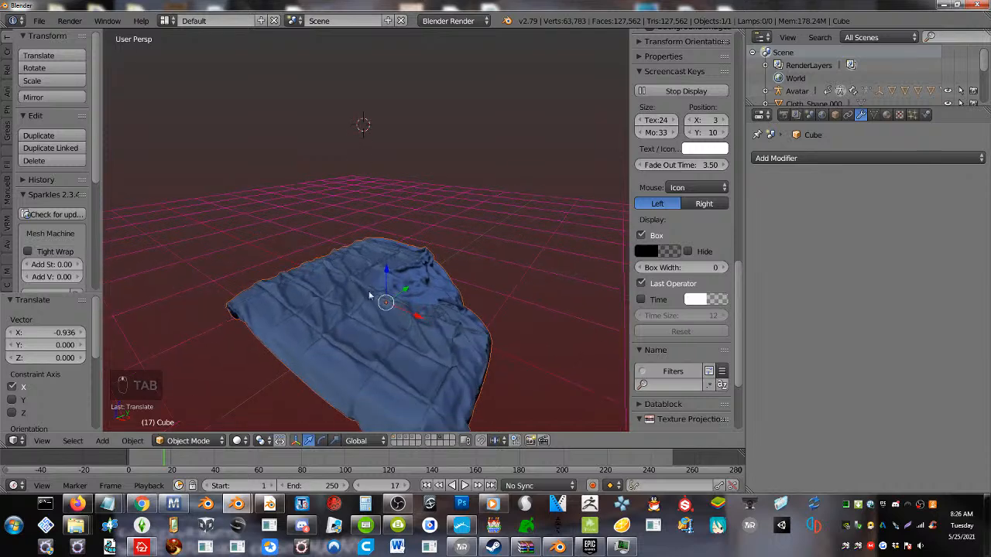
right_click(365, 335)
key("Tab")
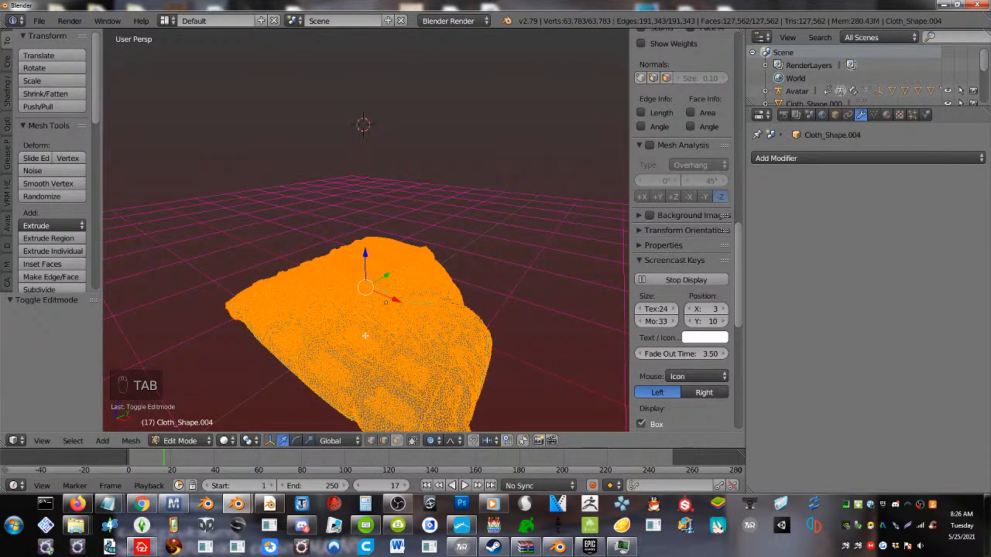
key("Tab")
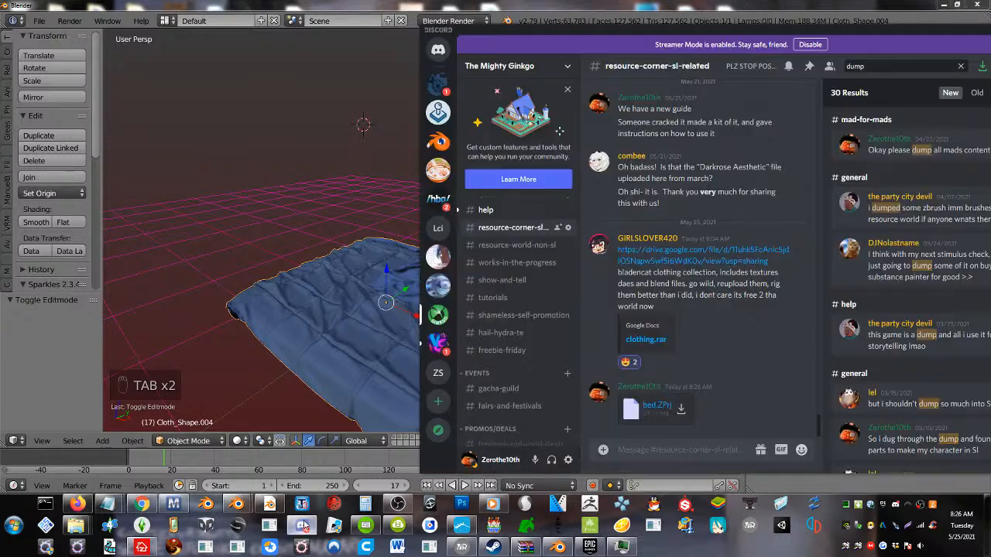
Switch to Marvelous Designer and set the particle distance of both bedding patterns to 50
left_click(303, 527)
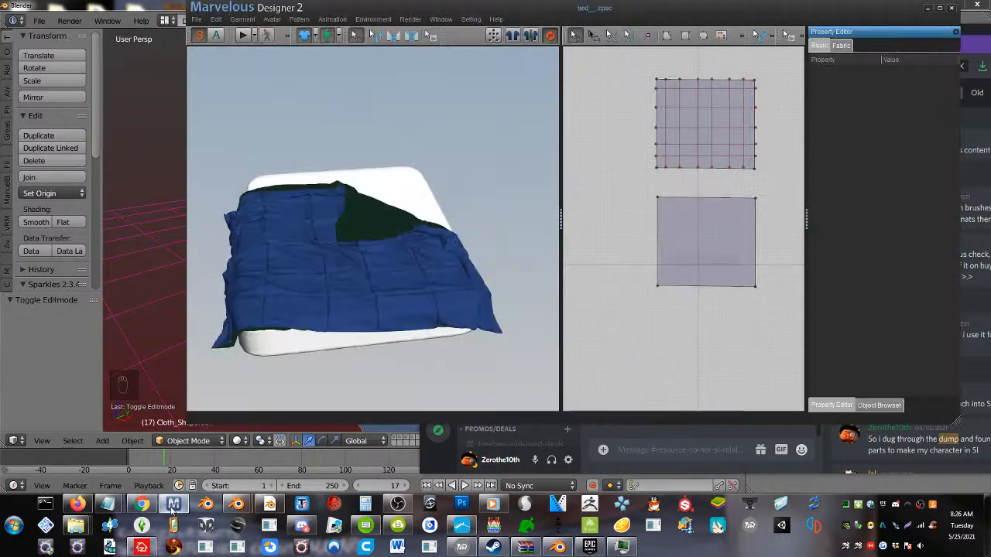
left_click(173, 504)
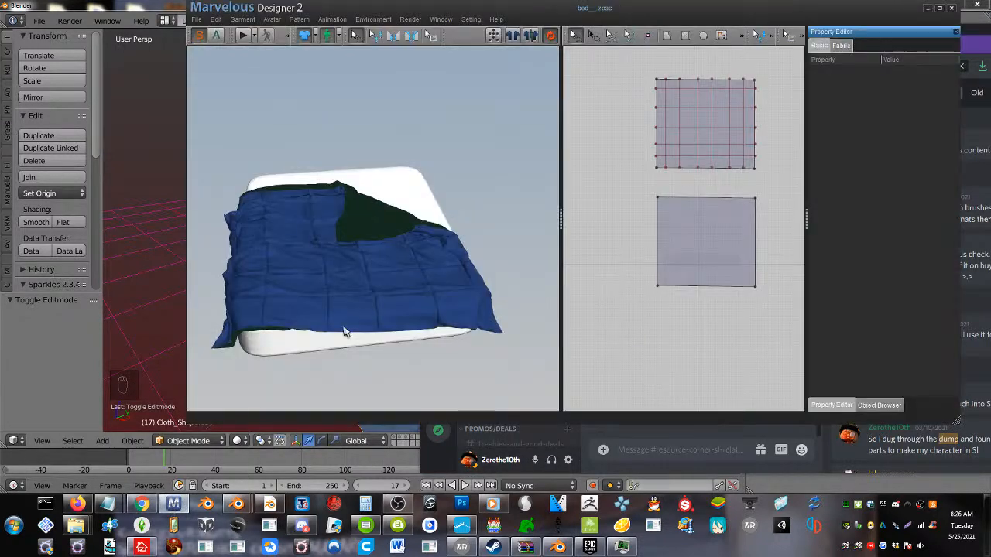
right_click(369, 279)
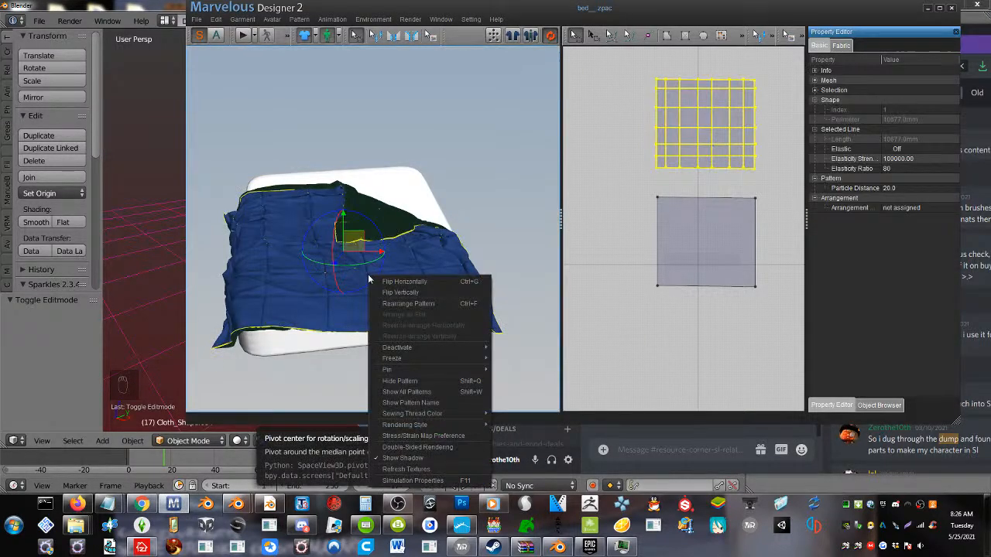
left_click(759, 296)
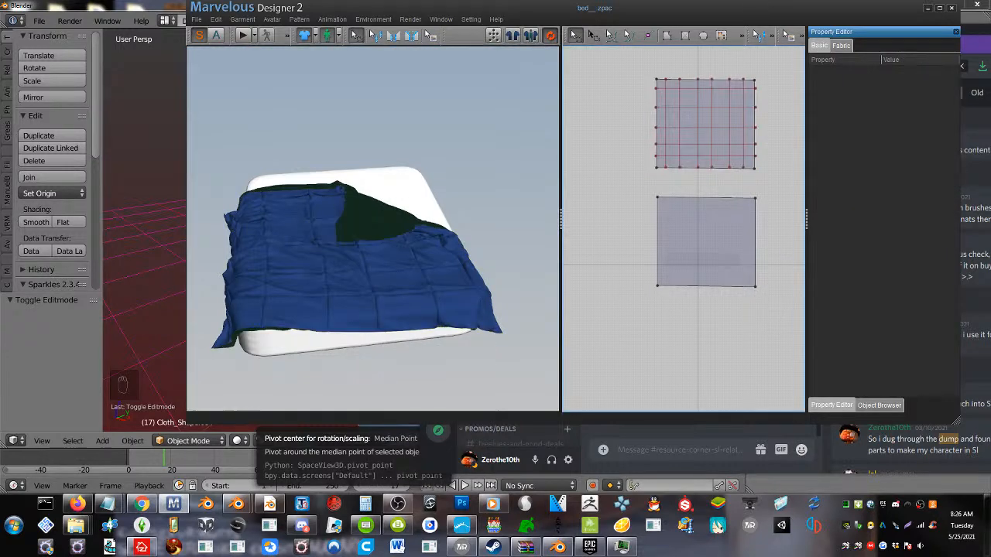
left_click_drag(660, 70, 631, 58)
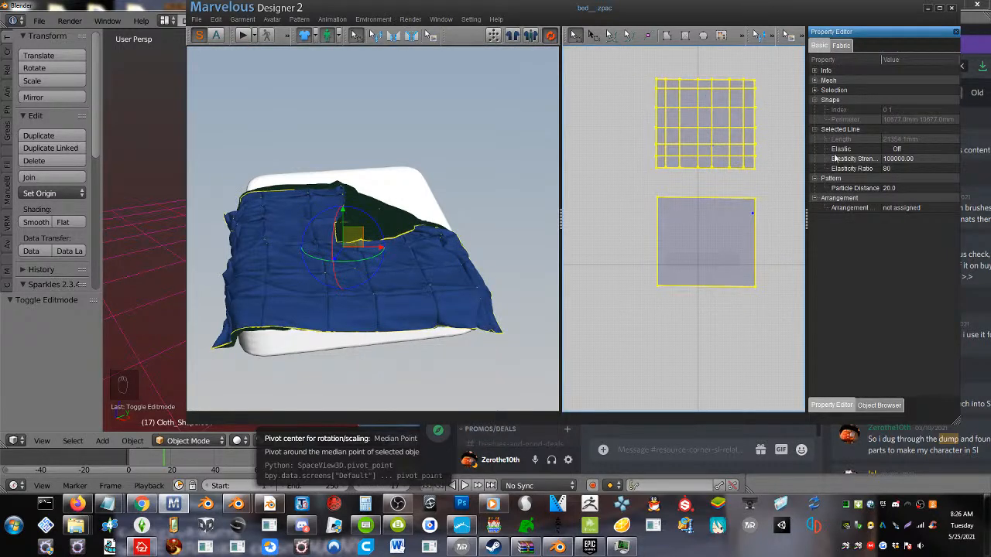
left_click(889, 188)
left_click(889, 188)
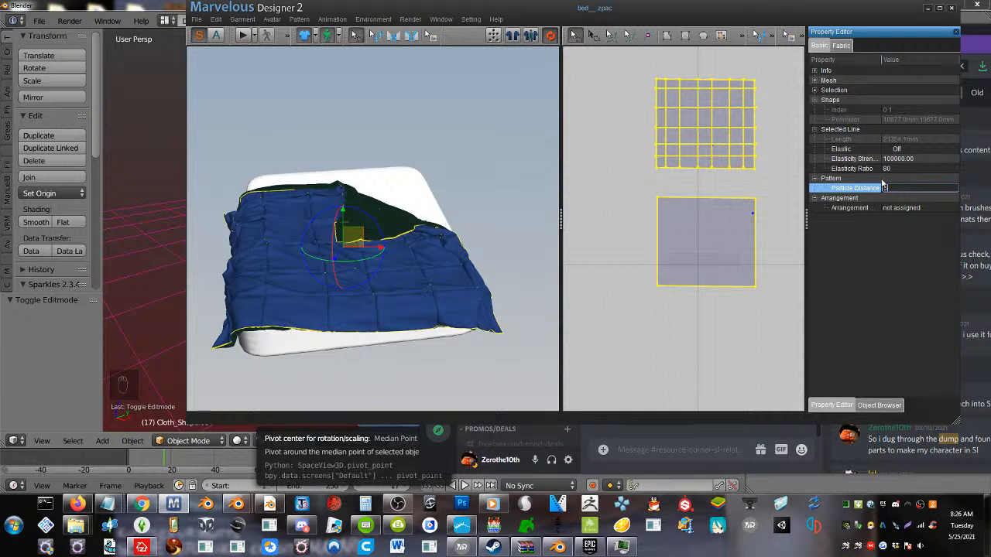
key("Return")
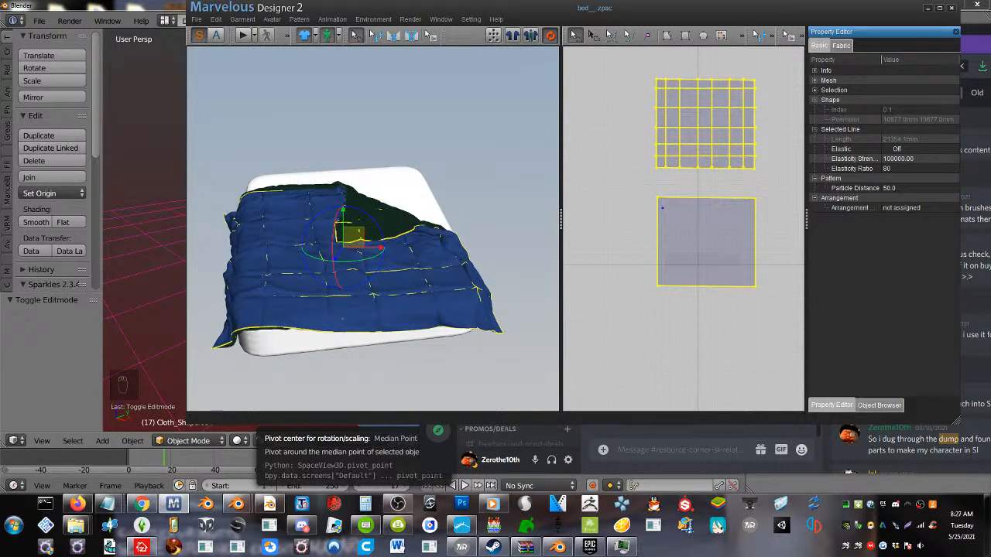
left_click(543, 325)
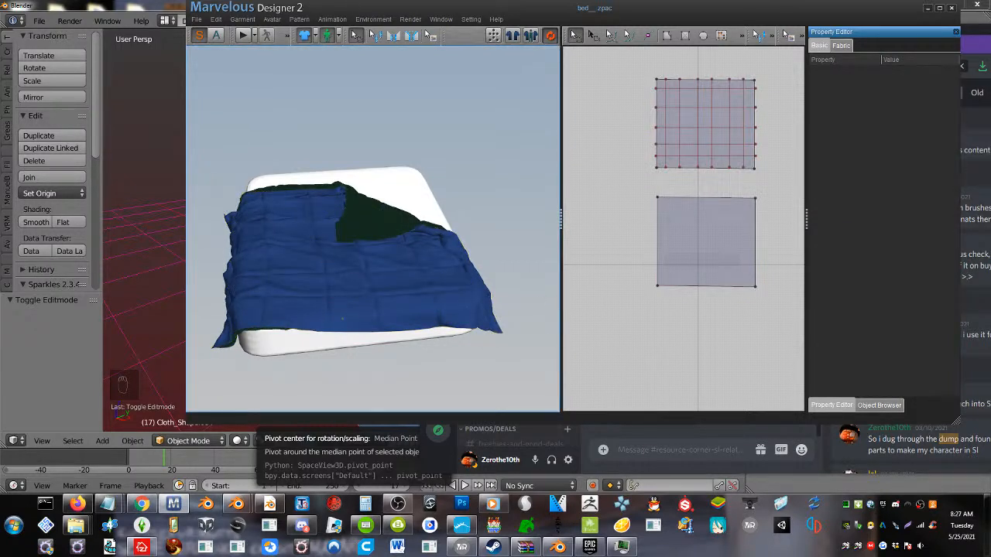
Start an OBJ export of the bedding to the desktop under the file name bed2
left_click(194, 19)
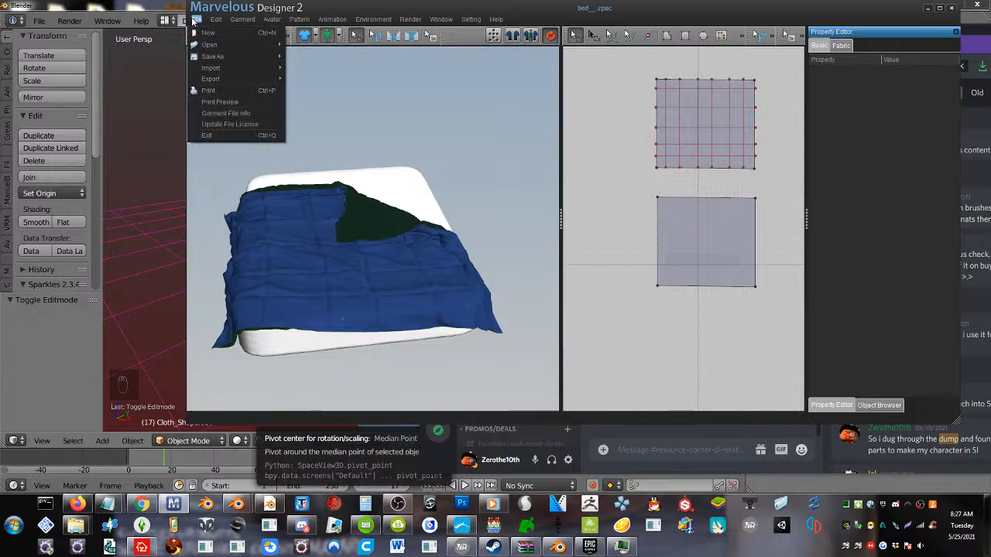
mouse_move(215, 80)
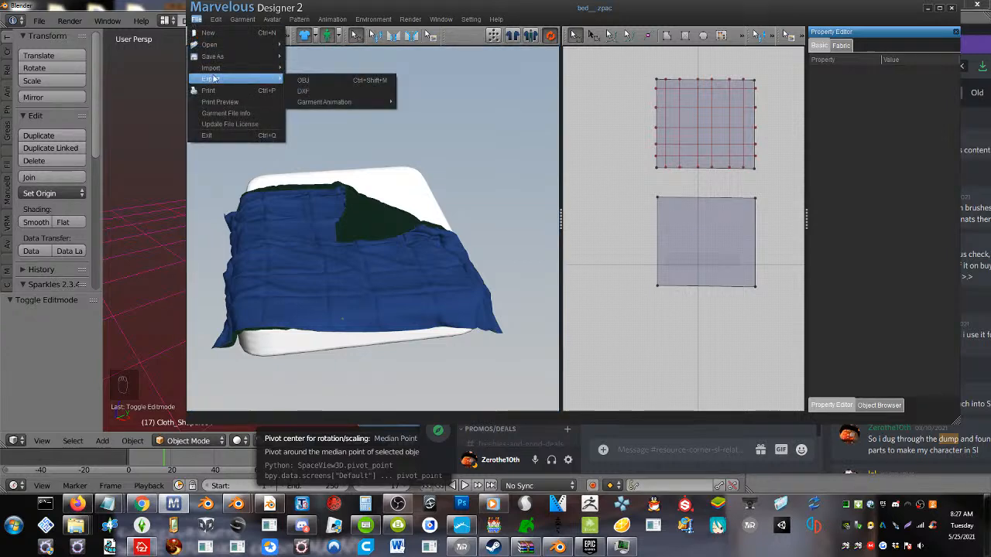
left_click(321, 80)
left_click(328, 378)
type("bed2")
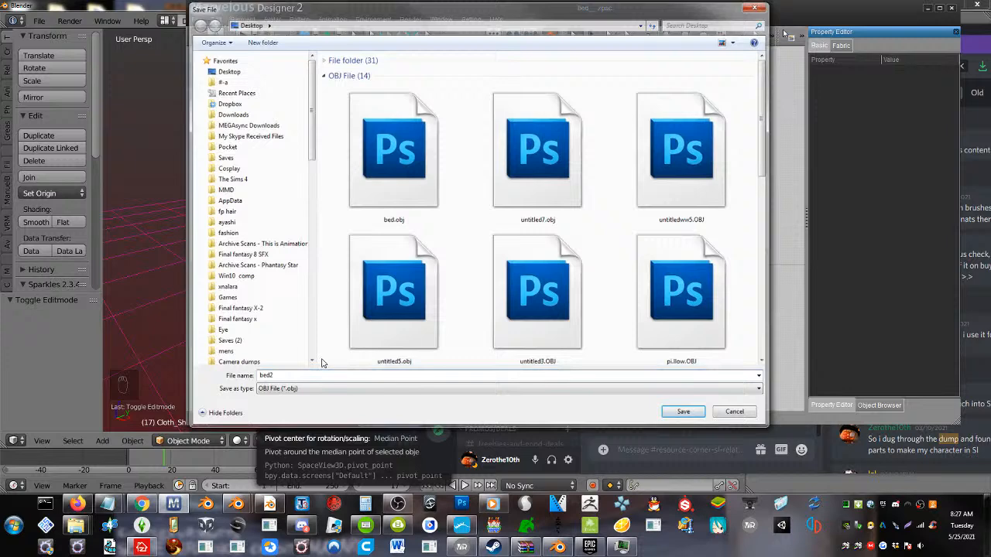
key("Return")
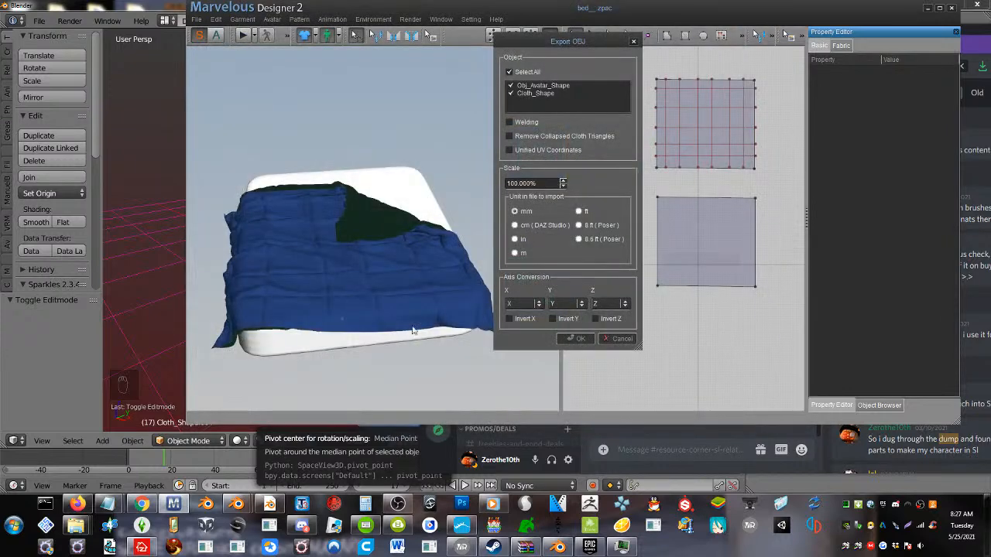
Export only Cloth_Shape in metres, with Remove Collapsed Cloth Triangles and Unified UV Coordinates enabled and the avatar shape excluded
left_click(510, 150)
left_click(510, 136)
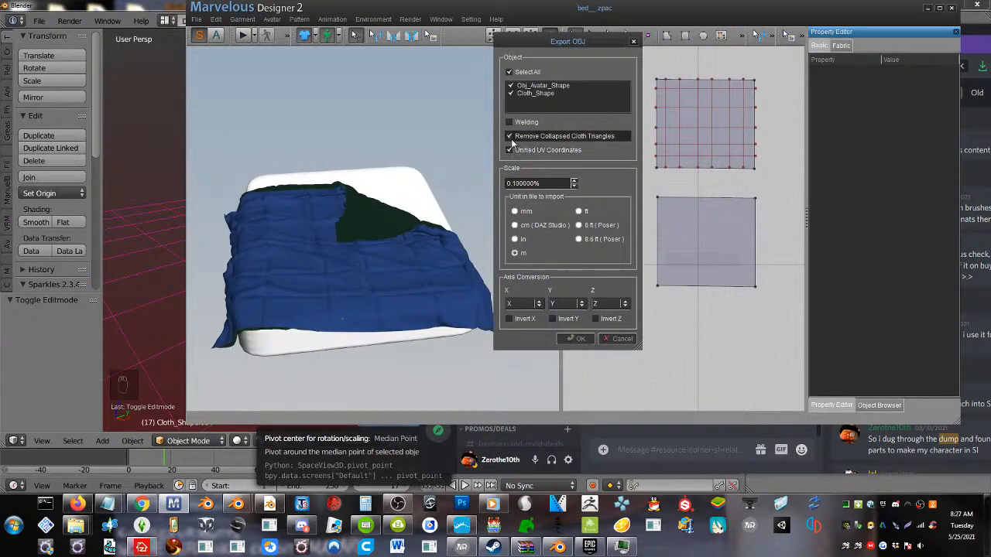
left_click(511, 86)
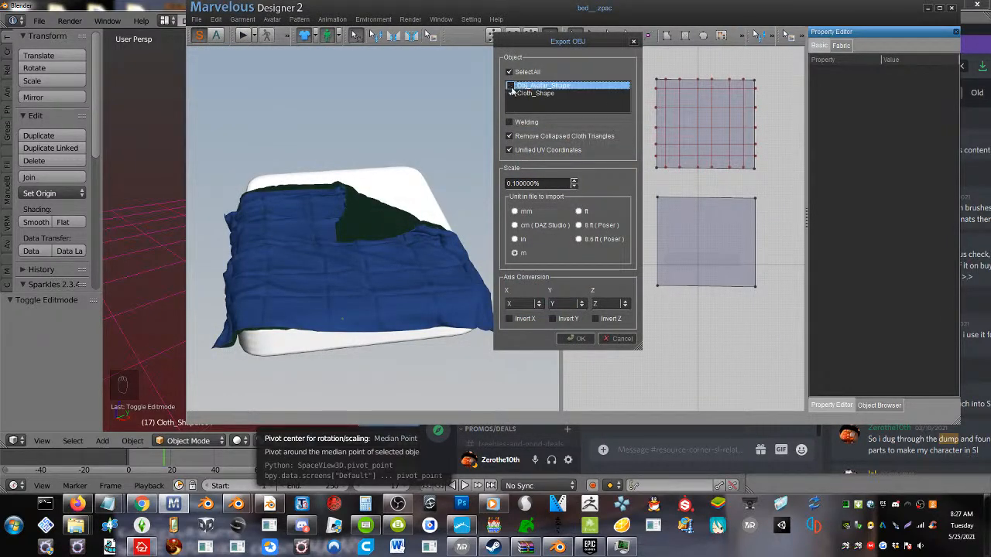
left_click(577, 339)
Return to Blender, delete the dense bedding mesh, and import bed2.obj from the desktop with the file list sorted by modification time
left_click(124, 295)
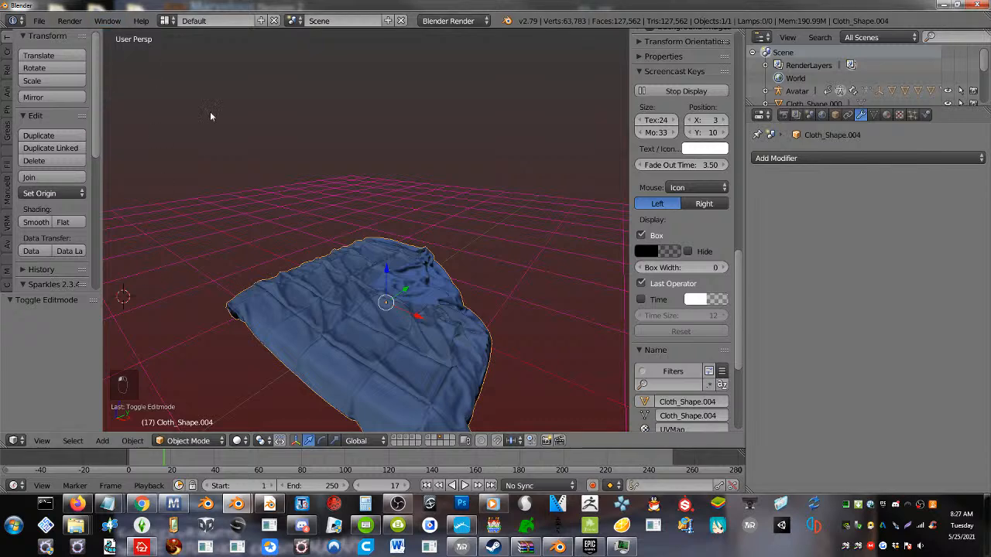
key("Delete")
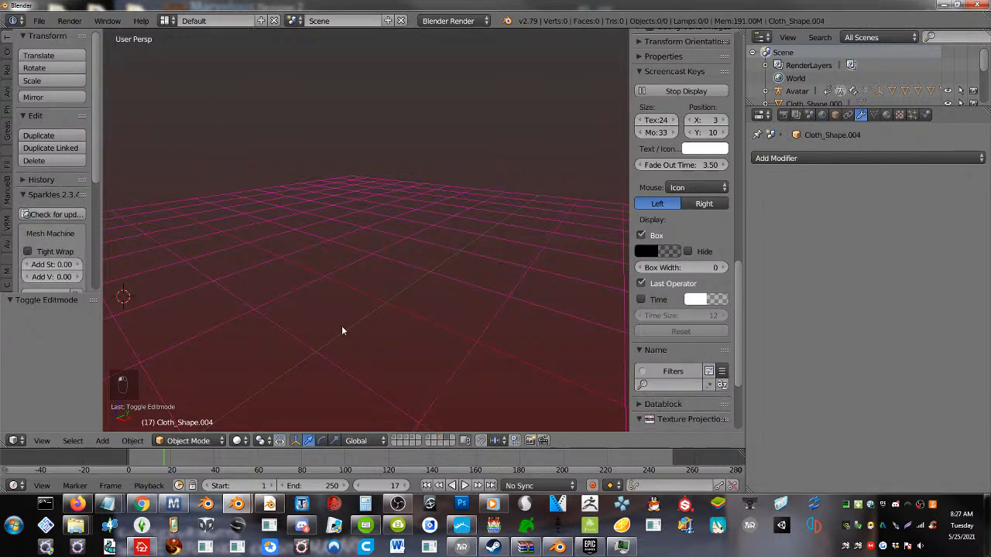
left_click(37, 20)
mouse_move(128, 278)
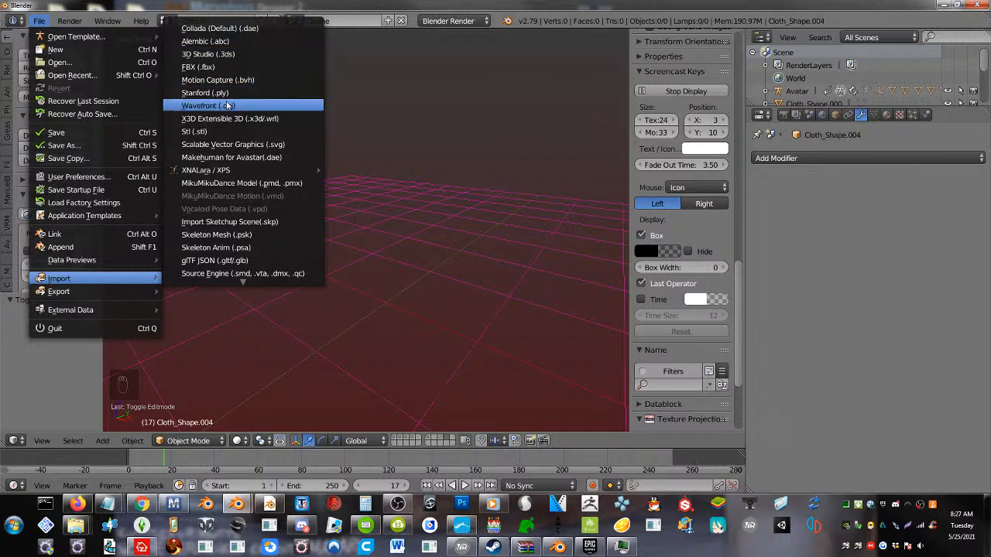
left_click(226, 104)
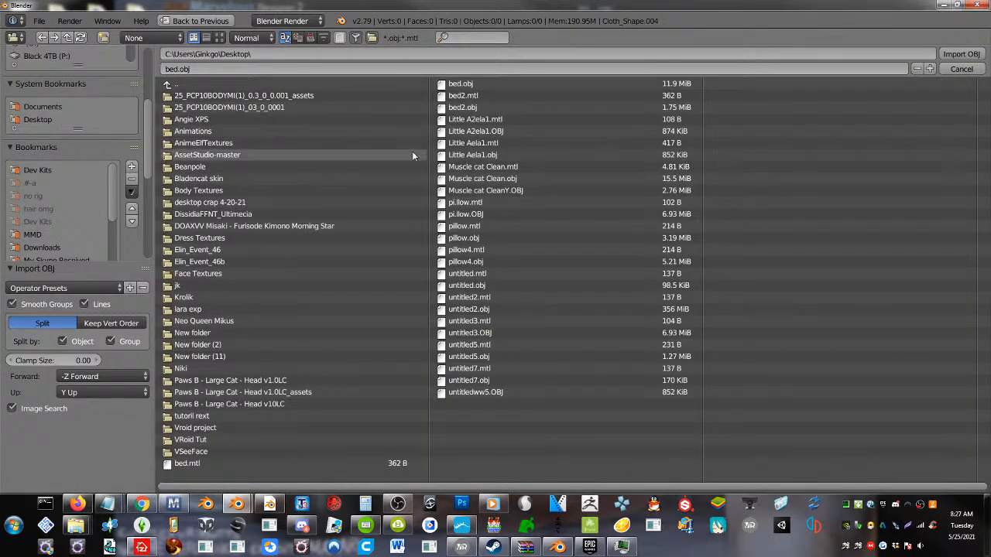
left_click(220, 38)
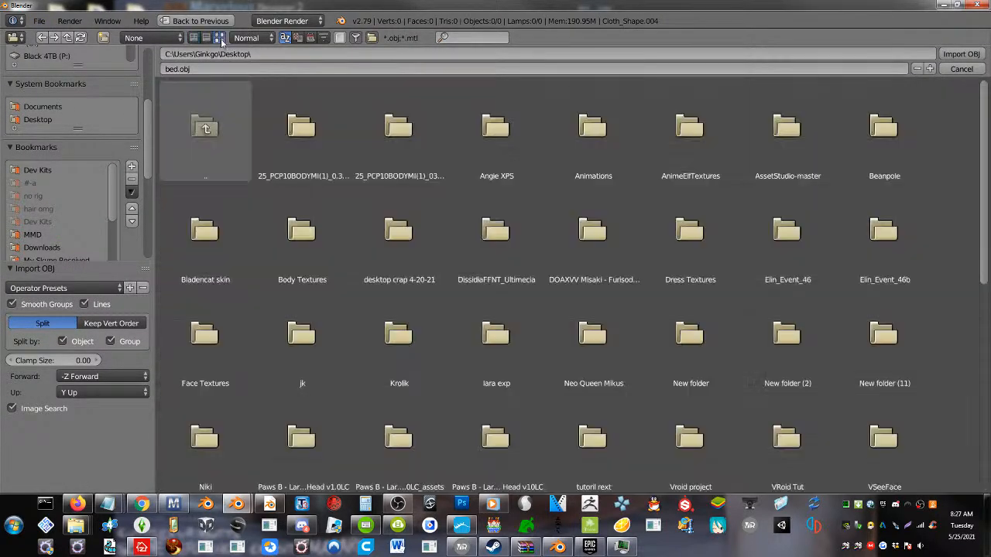
left_click(195, 38)
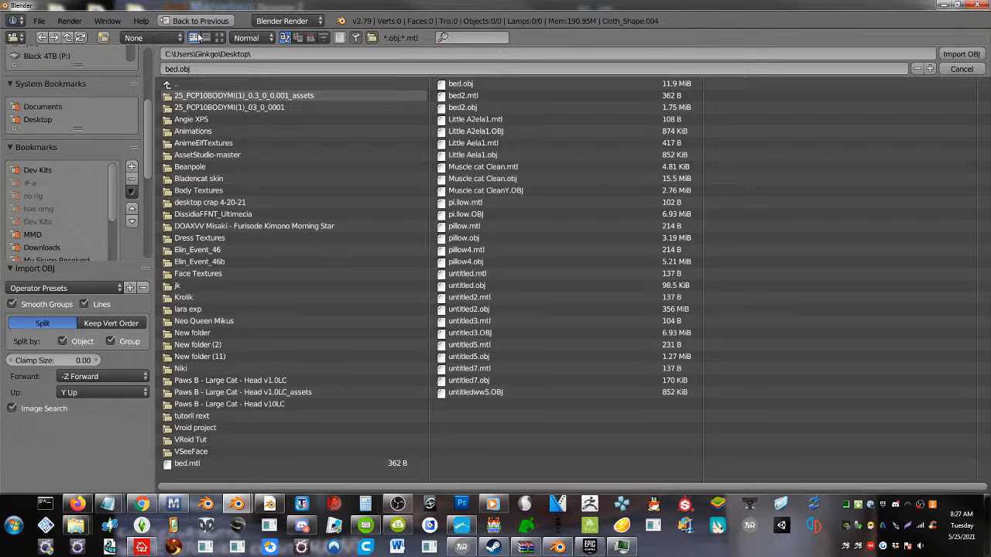
left_click(311, 38)
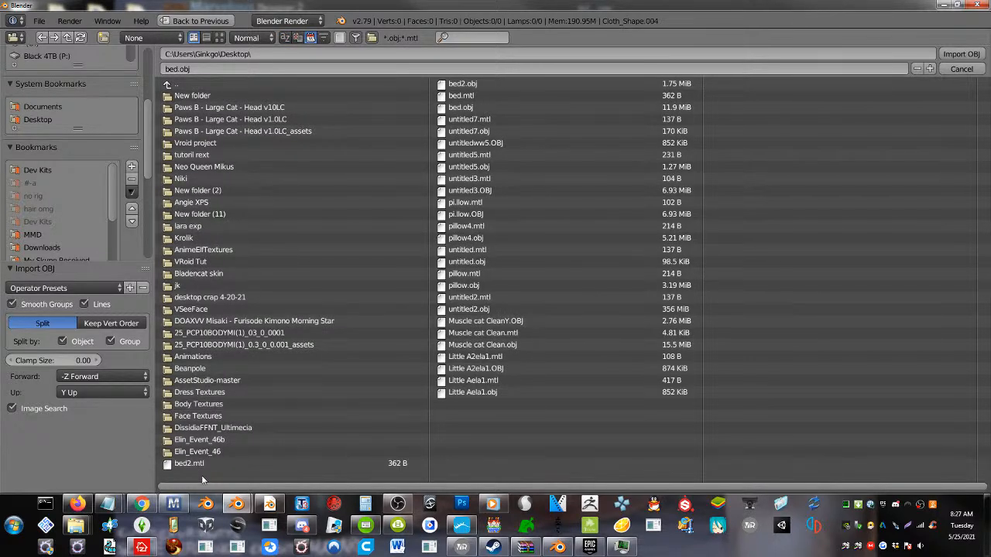
left_click(482, 83)
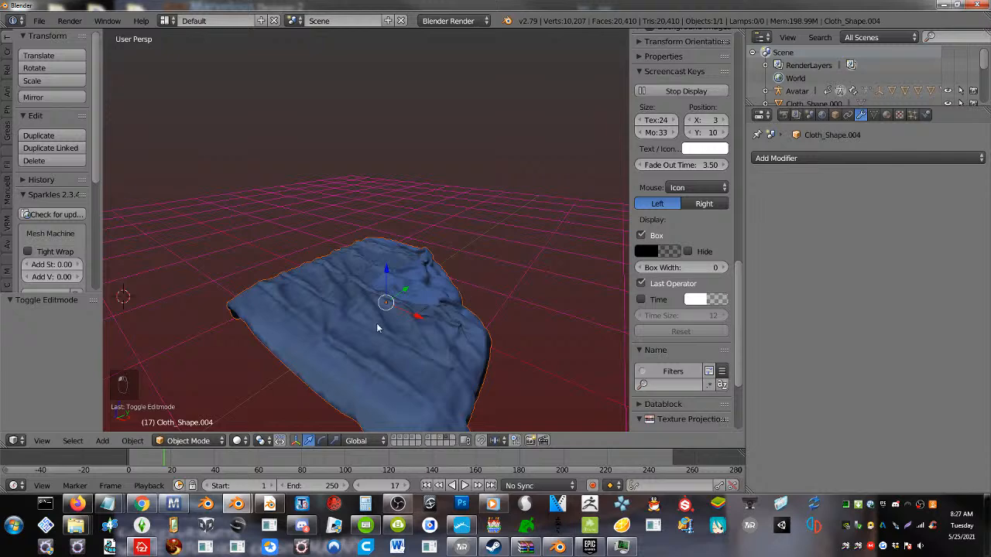
Orbit around the newly imported bedding and examine its mesh density in Edit Mode, returning to Object Mode
middle_click_drag(377, 327, 422, 344)
middle_click_drag(441, 329, 378, 327)
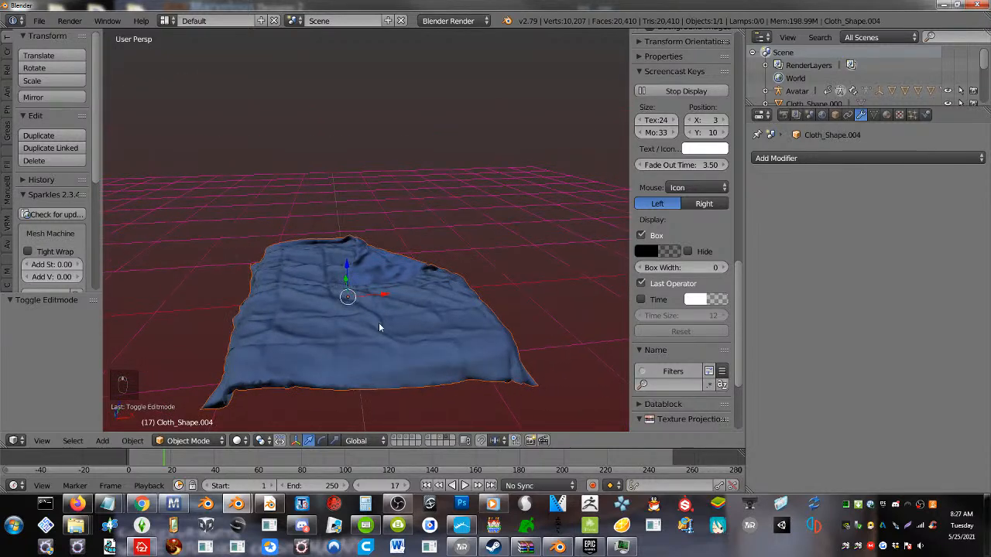
key("Tab")
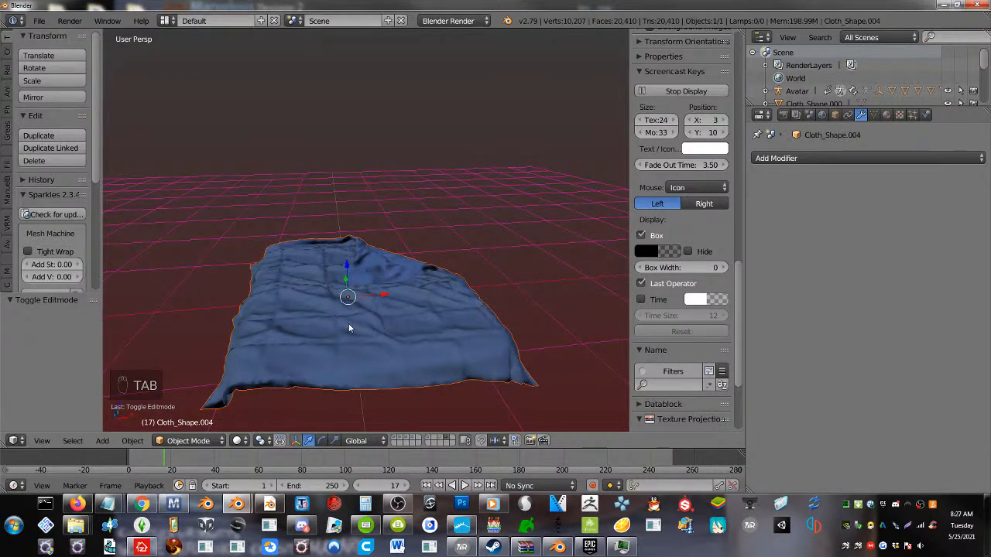
key("grave")
key("grave")
key("Tab")
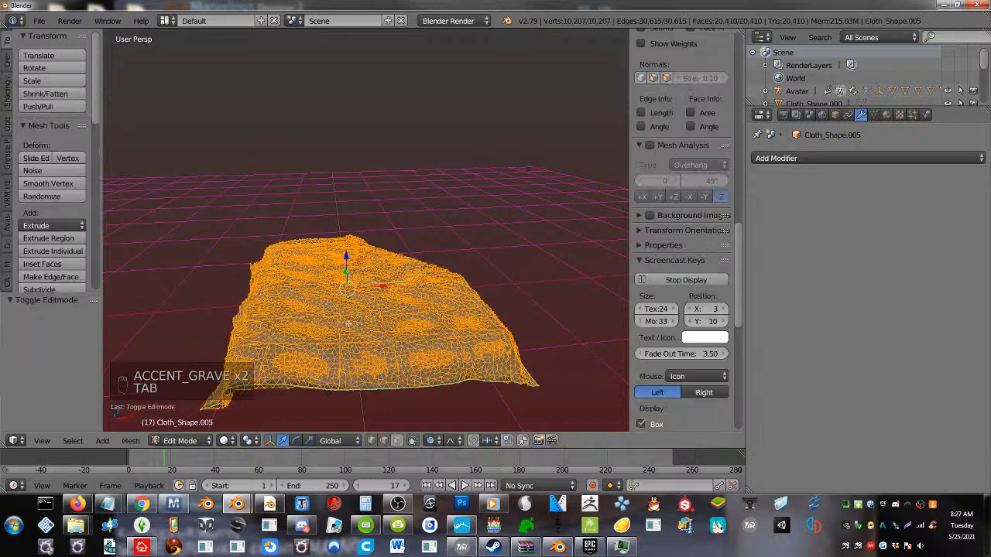
key("Tab")
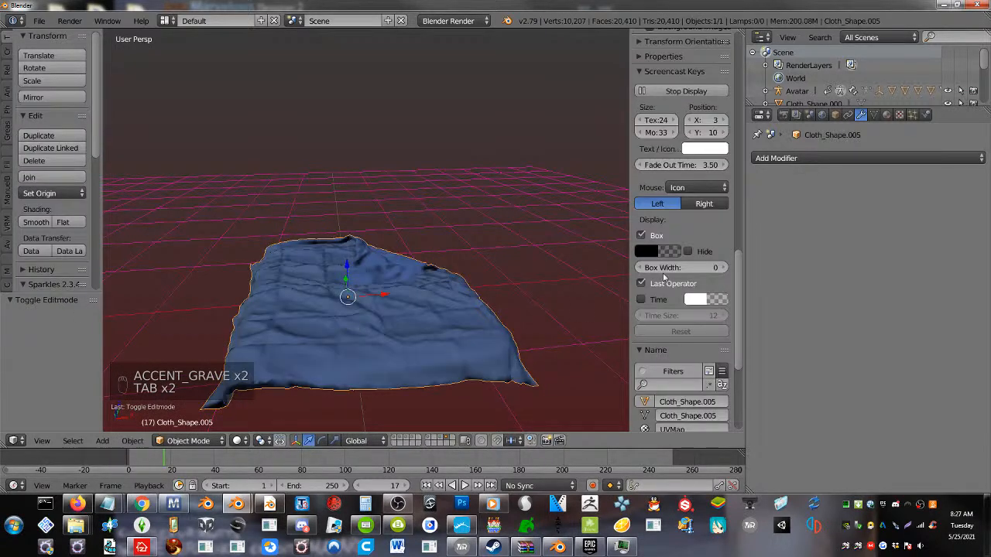
Split the 3D view vertically and turn the new area beside the bedding into a UV/Image Editor
left_click(809, 160)
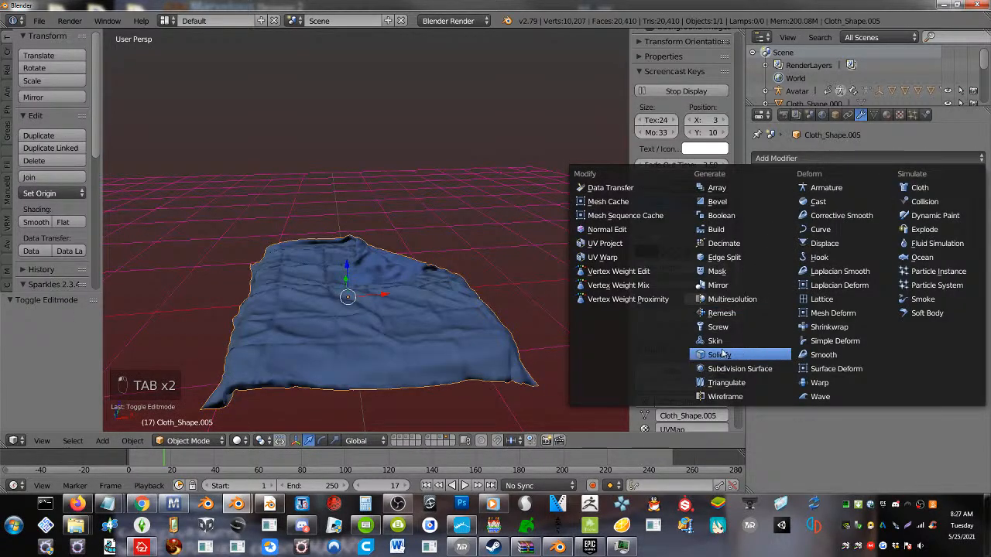
left_click(341, 302)
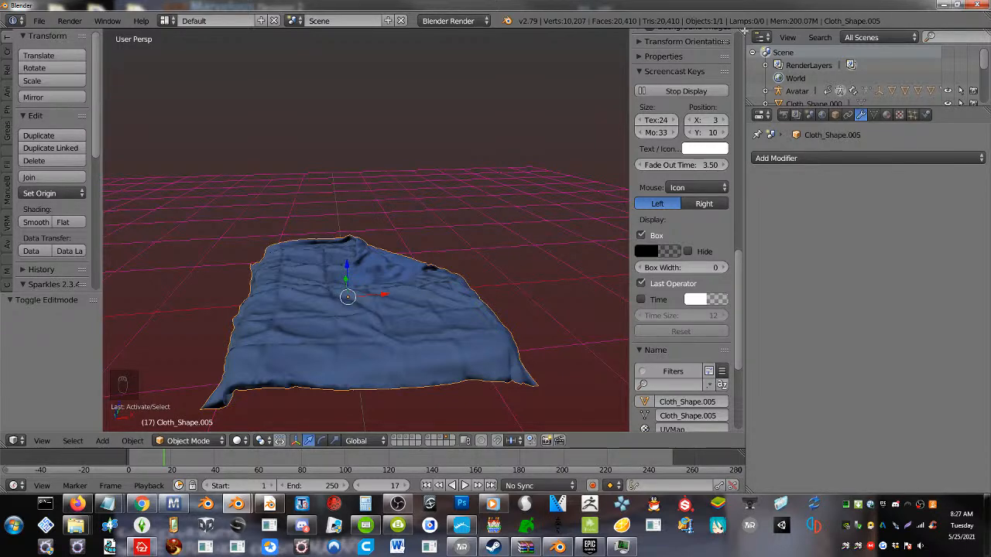
left_click_drag(745, 29, 512, 480)
left_click(503, 441)
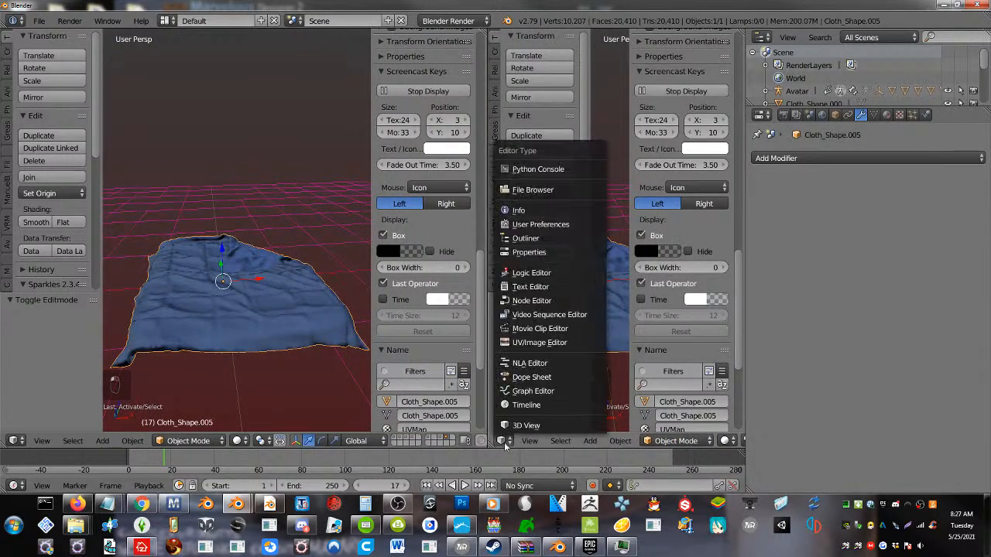
left_click(542, 346)
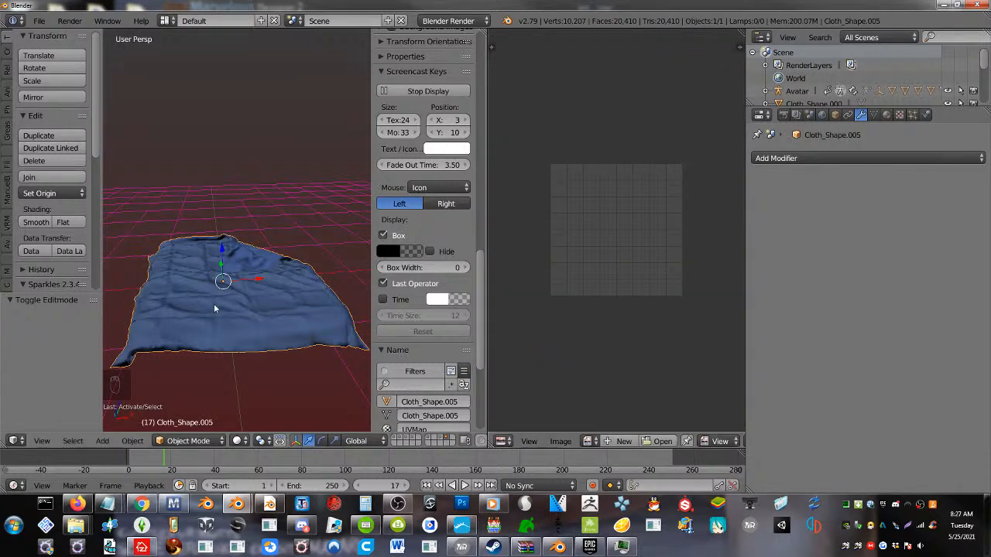
Put the bedding mesh in Edit Mode and create a new image with default settings for its UV layout
key("Tab")
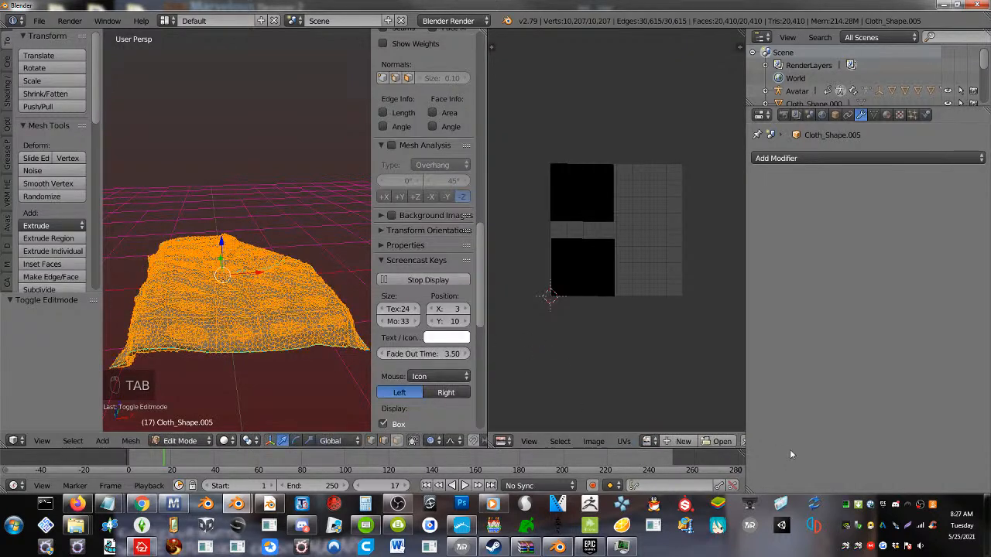
left_click(681, 442)
left_click(678, 478)
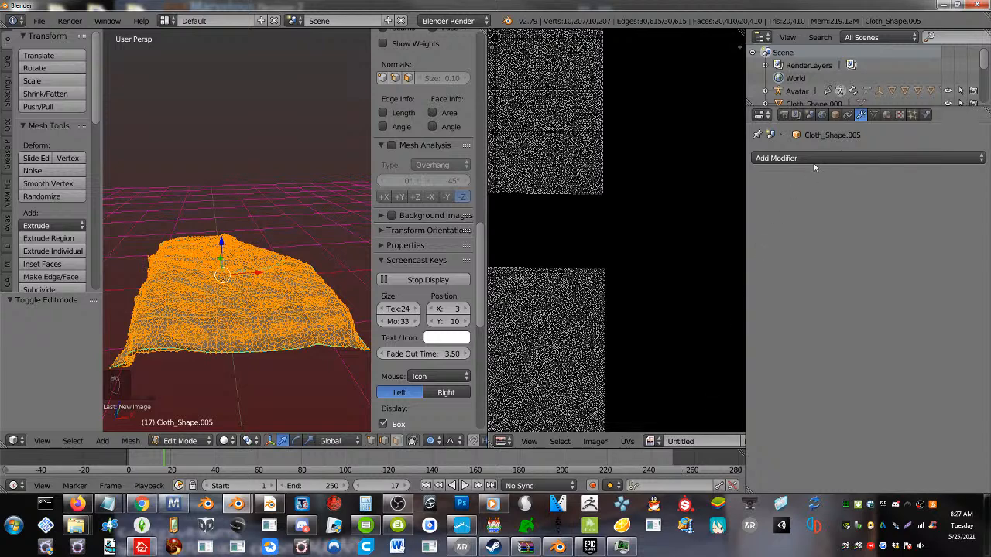
Set the render bake mode to Ambient Occlusion and bake the bedding to the new image
left_click(783, 114)
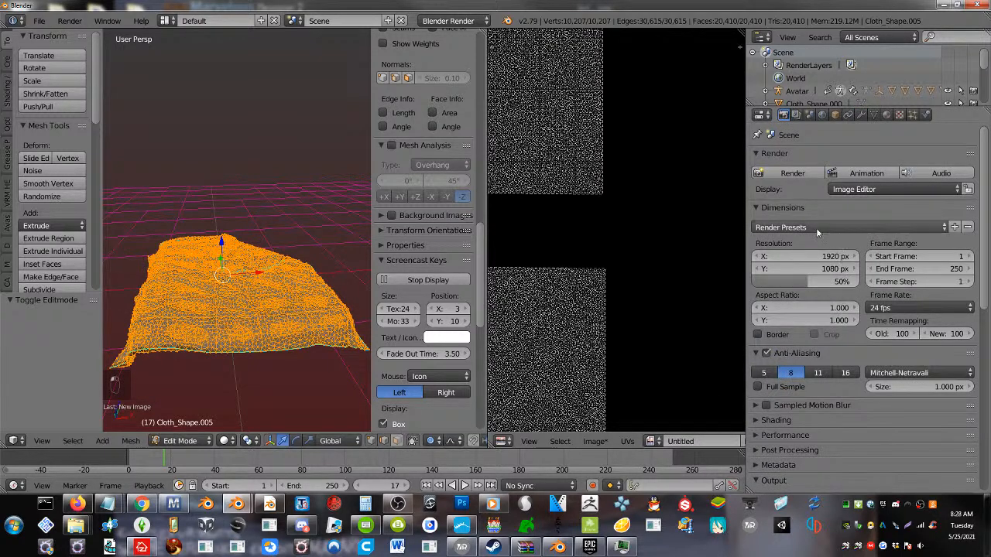
scroll(816, 326, "down", 4)
scroll(816, 326, "down", 8)
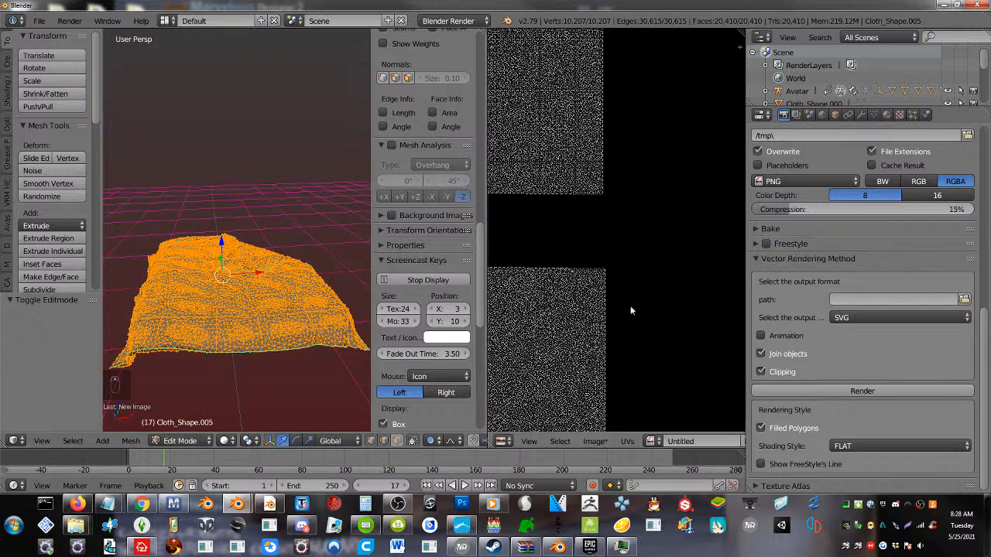
scroll(827, 333, "up", 9)
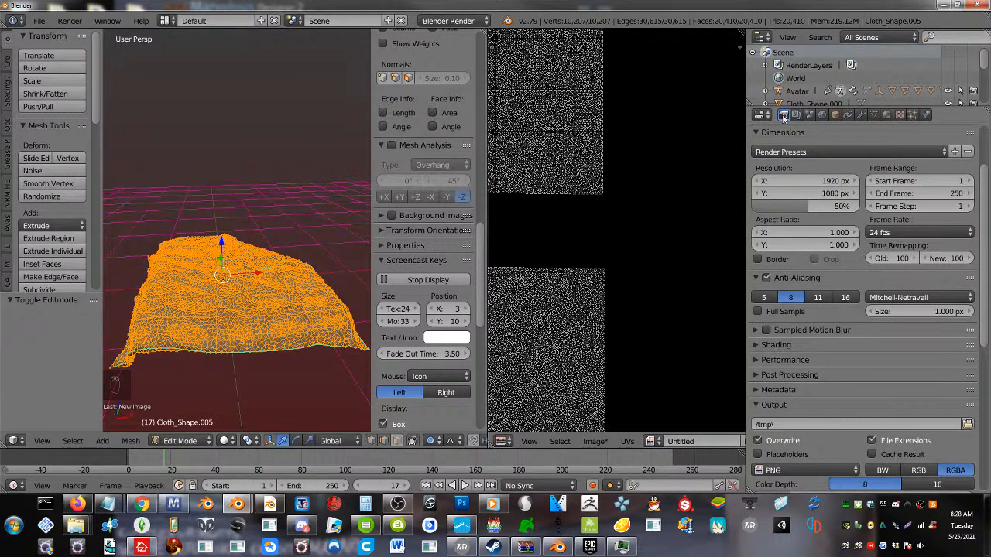
scroll(833, 354, "down", 8)
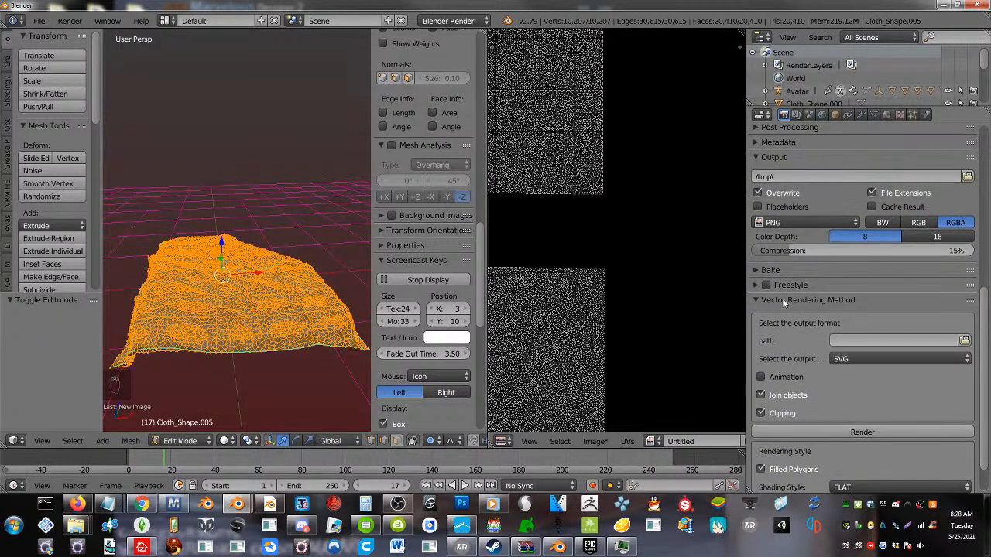
left_click(755, 270)
left_click(882, 306)
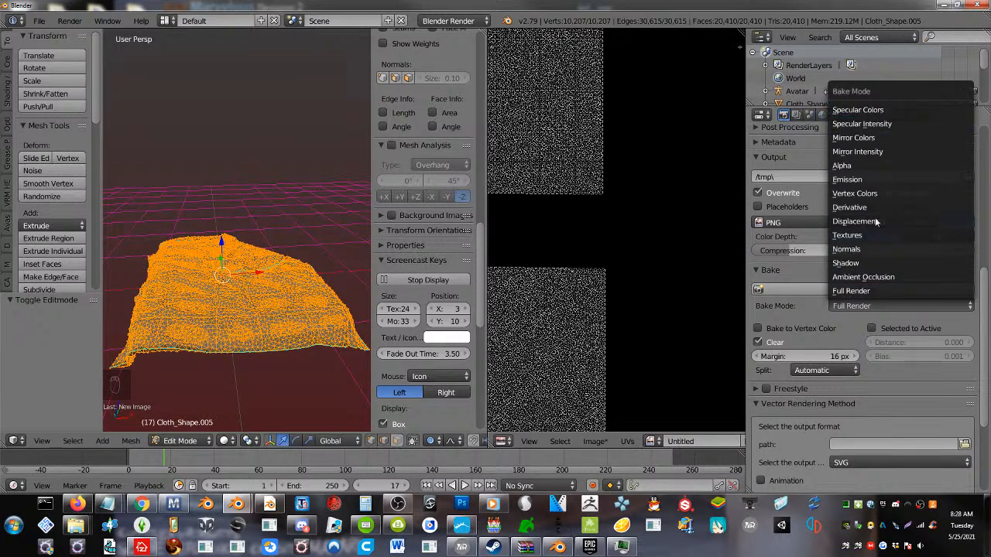
left_click(865, 277)
left_click(819, 288)
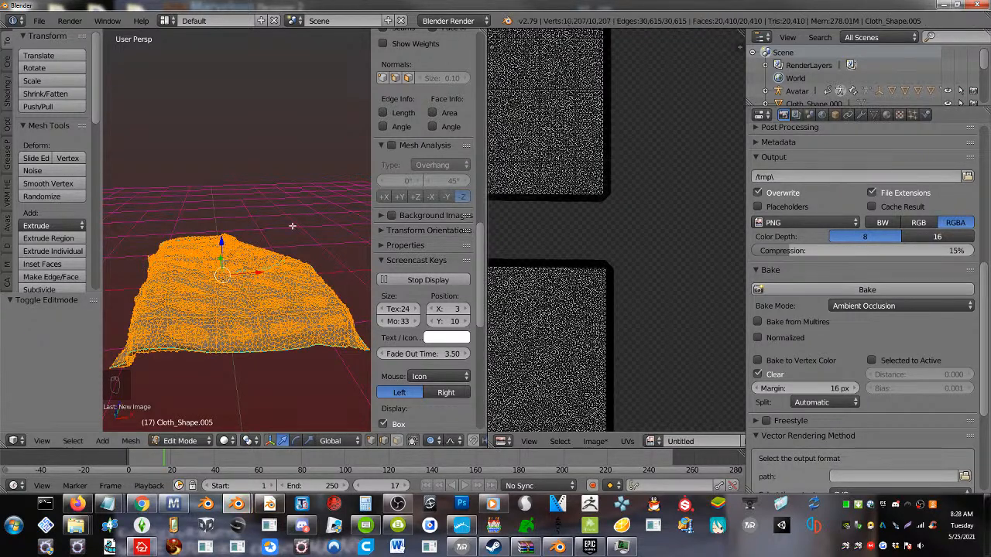
Return the bedding to Object Mode and examine both baked UV islands in the image
key("Tab")
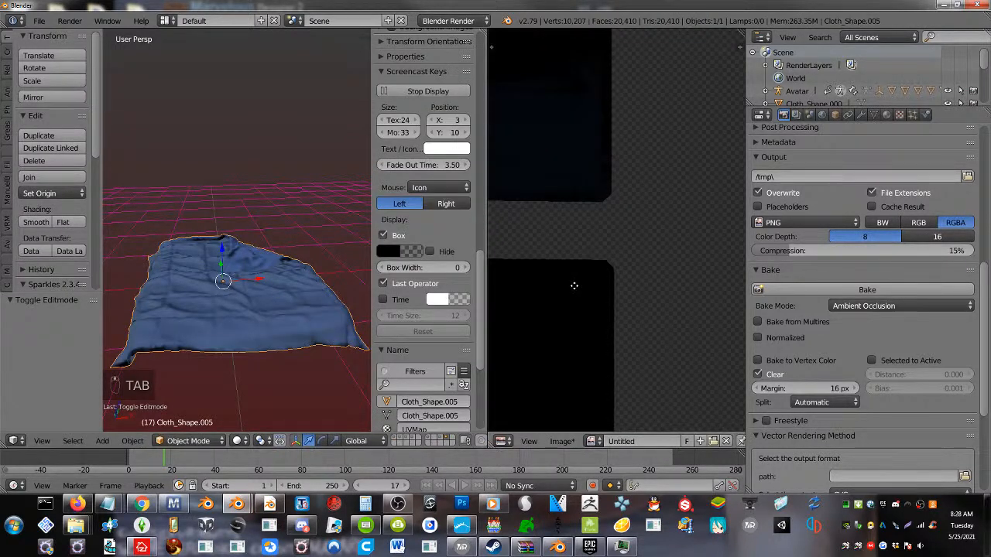
middle_click_drag(652, 265, 676, 263)
scroll(675, 294, "down", 3)
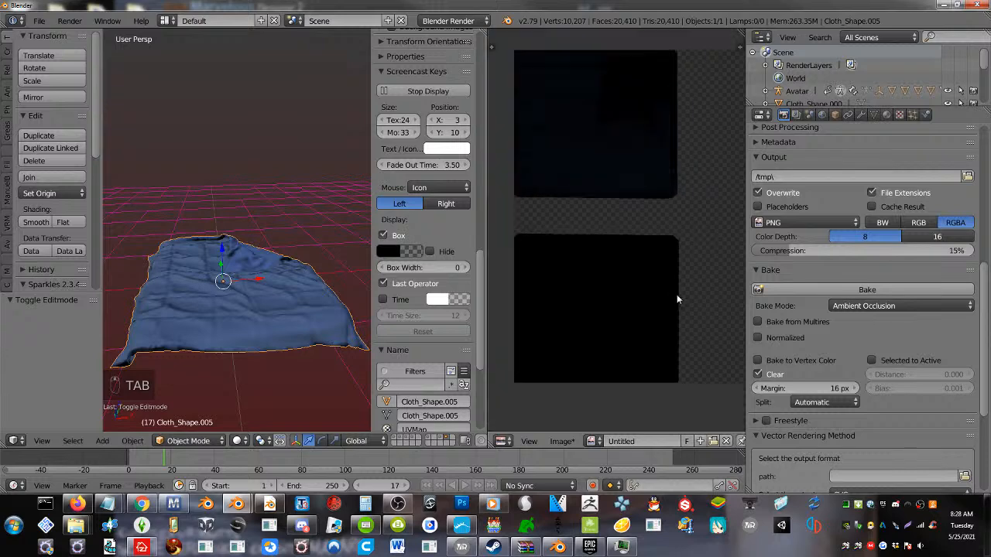
left_click(244, 319)
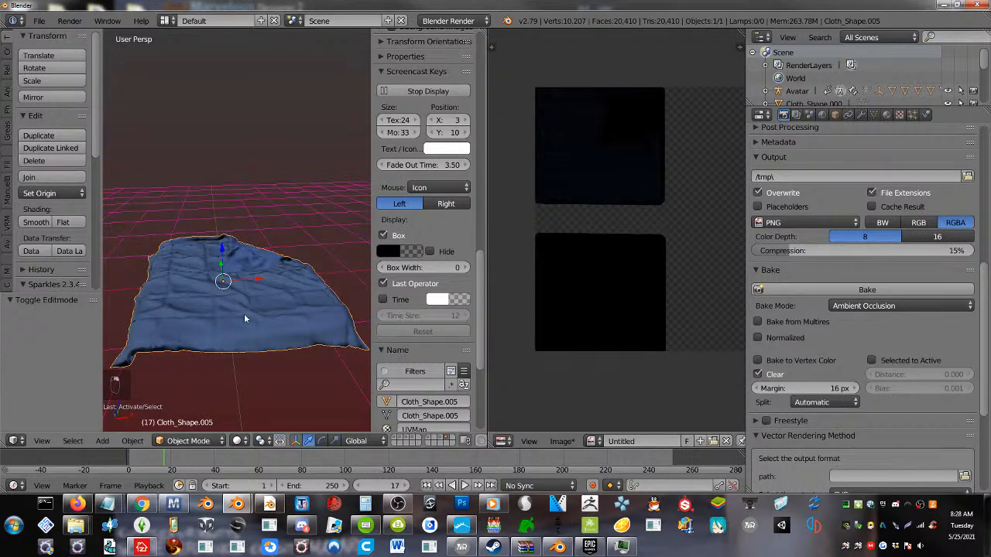
key("Tab")
key("Tab")
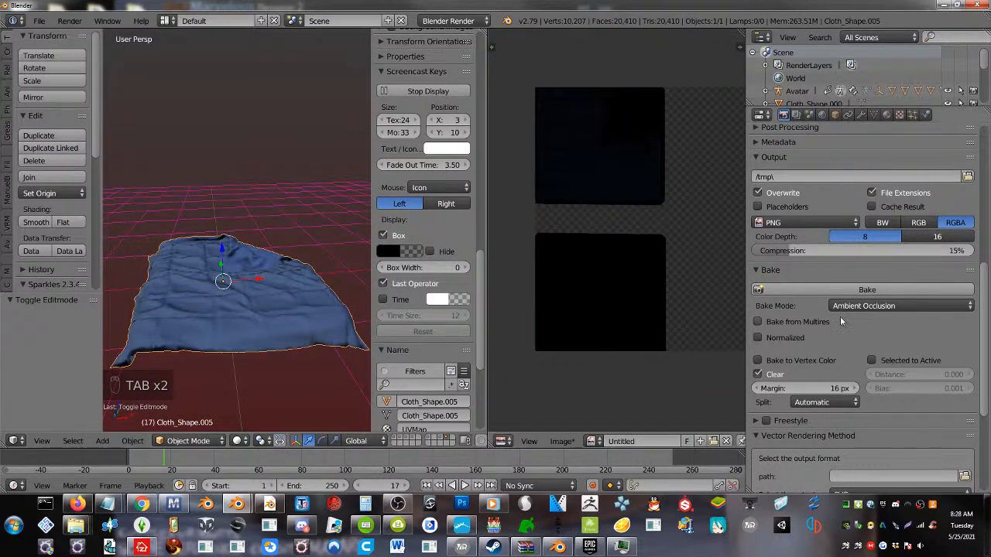
Raise the world's ambient occlusion gather samples to 10 and bake the bedding again
left_click(821, 115)
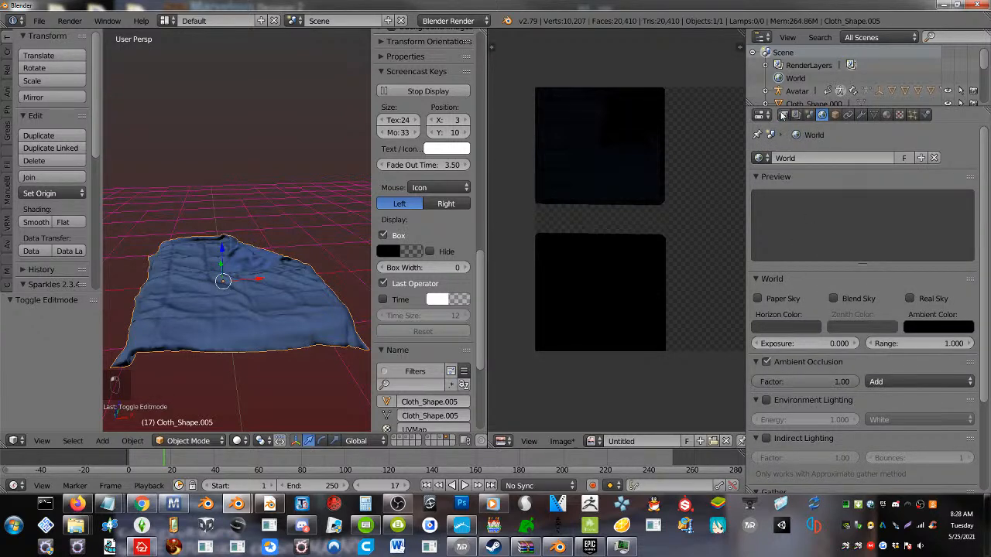
scroll(818, 329, "down", 3)
left_click(939, 454)
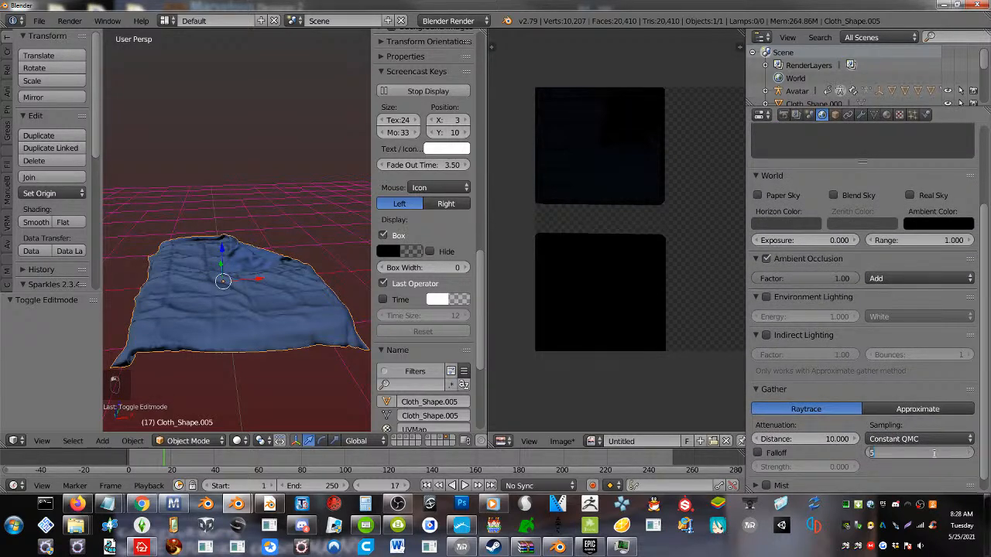
type("10")
key("Return")
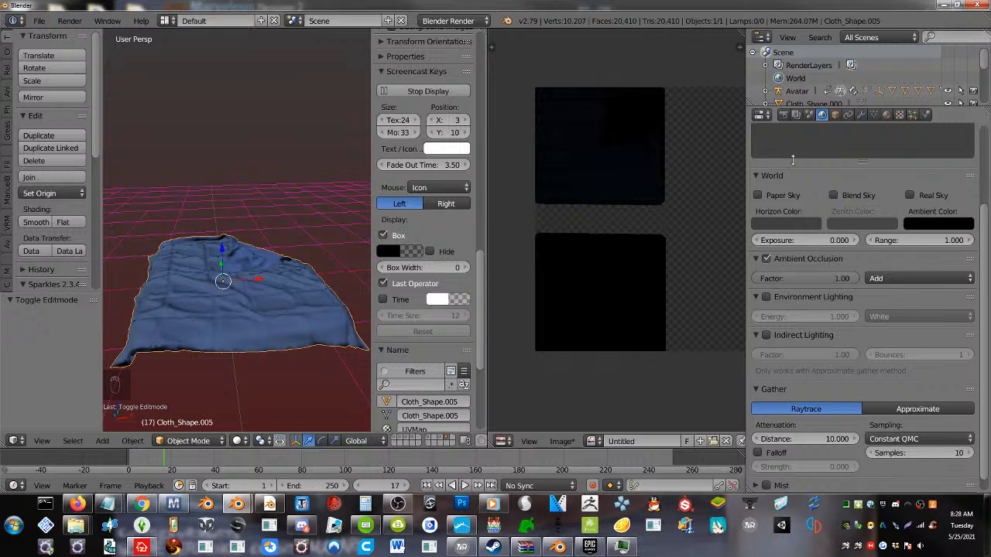
left_click(784, 115)
left_click(836, 291)
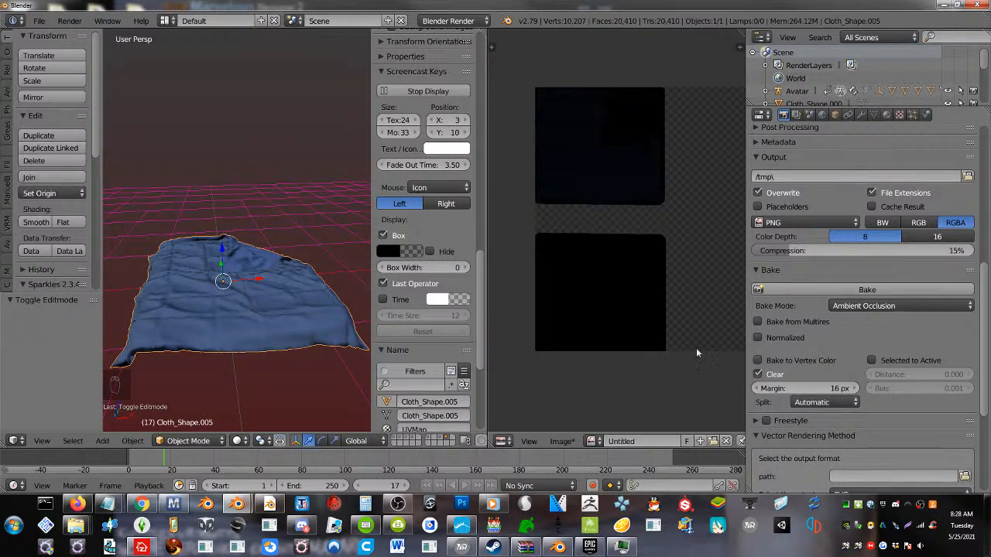
Enable Normalized in the bake settings and re-bake the bedding's ambient occlusion
scroll(797, 351, "down", 5)
scroll(796, 351, "up", 5)
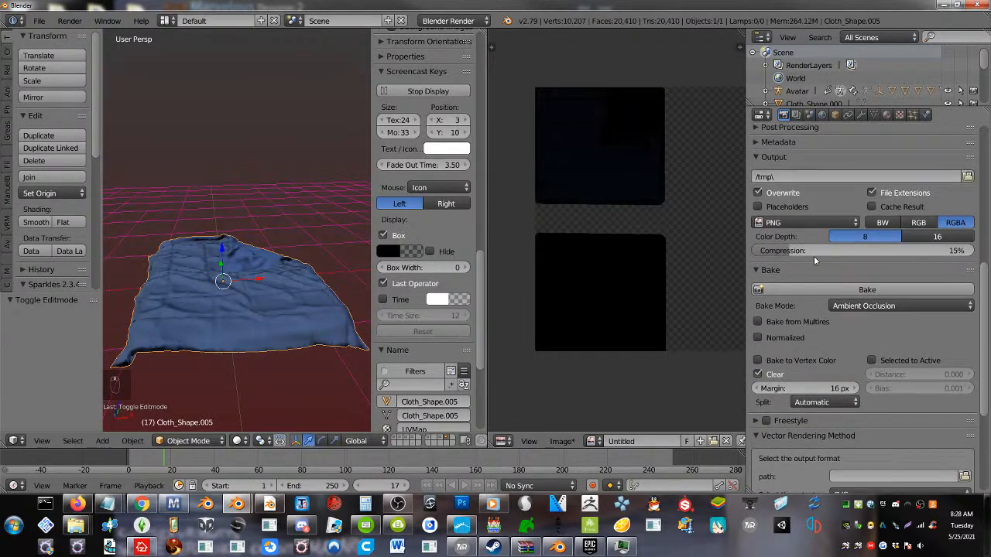
left_click(859, 115)
left_click(784, 115)
left_click(766, 338)
left_click(808, 289)
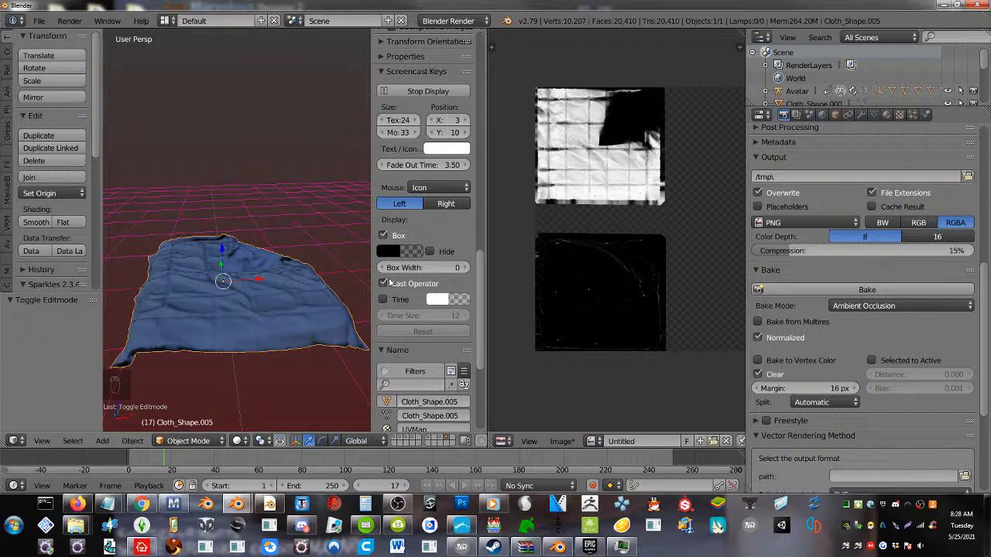
Enable Textured Solid shading in the 3D view and inspect the baked ambient occlusion on the bedding from several angles
scroll(389, 284, "down", 6)
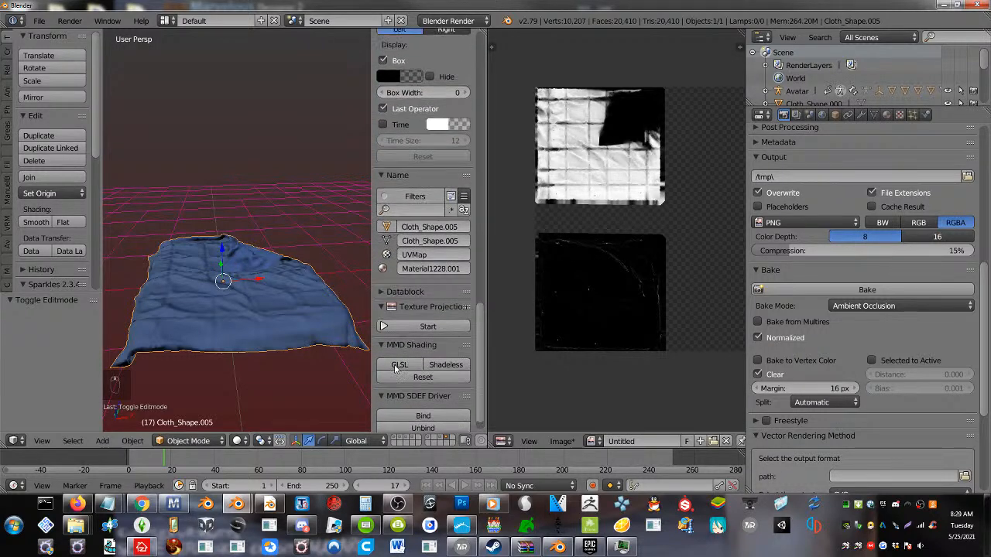
scroll(395, 369, "up", 12)
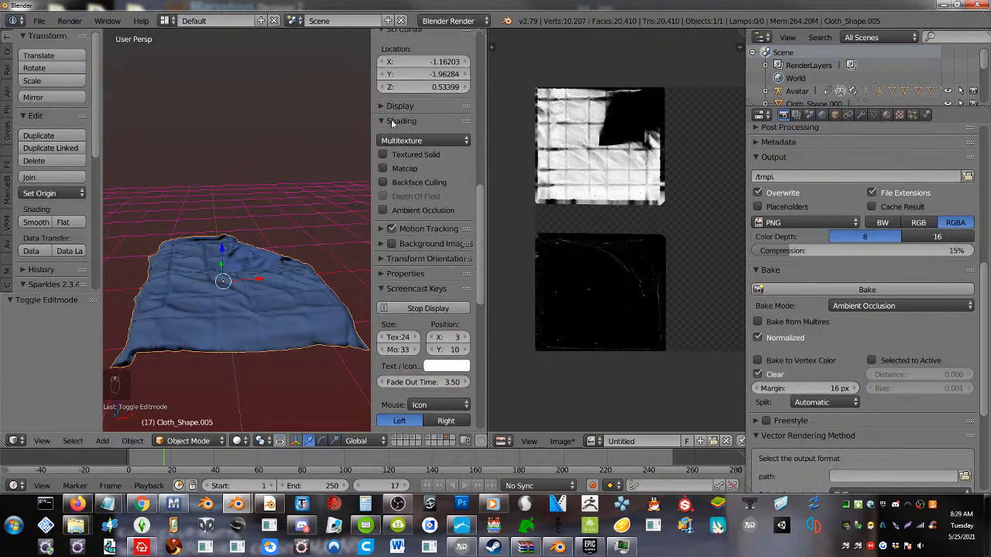
left_click(387, 155)
middle_click_drag(336, 189, 354, 262)
scroll(274, 326, "up", 3)
scroll(255, 336, "down", 1)
middle_click_drag(255, 335, 252, 313)
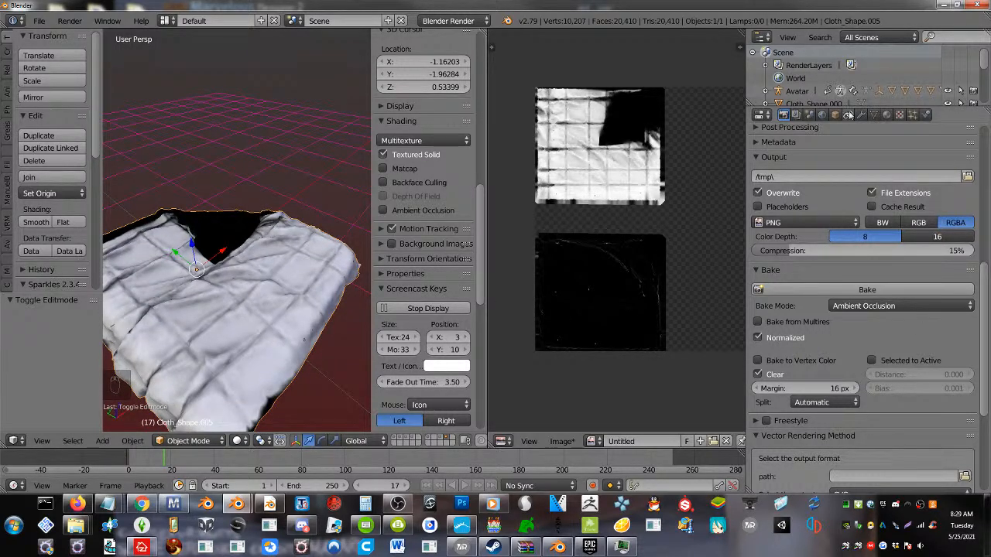
Review the world's ambient occlusion sampling settings and start another ambient occlusion bake of the bedding
left_click(873, 114)
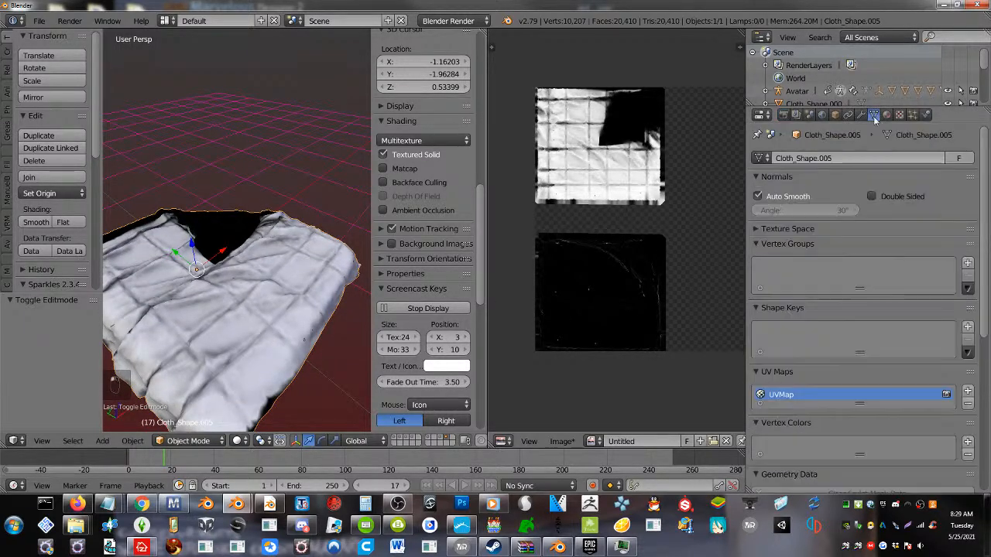
left_click(822, 114)
scroll(880, 411, "down", 1)
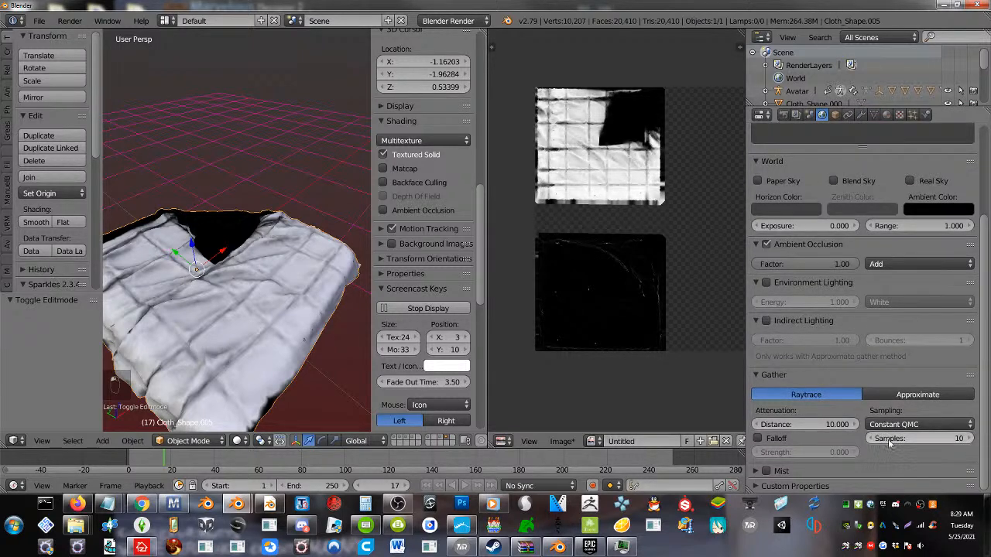
left_click(781, 117)
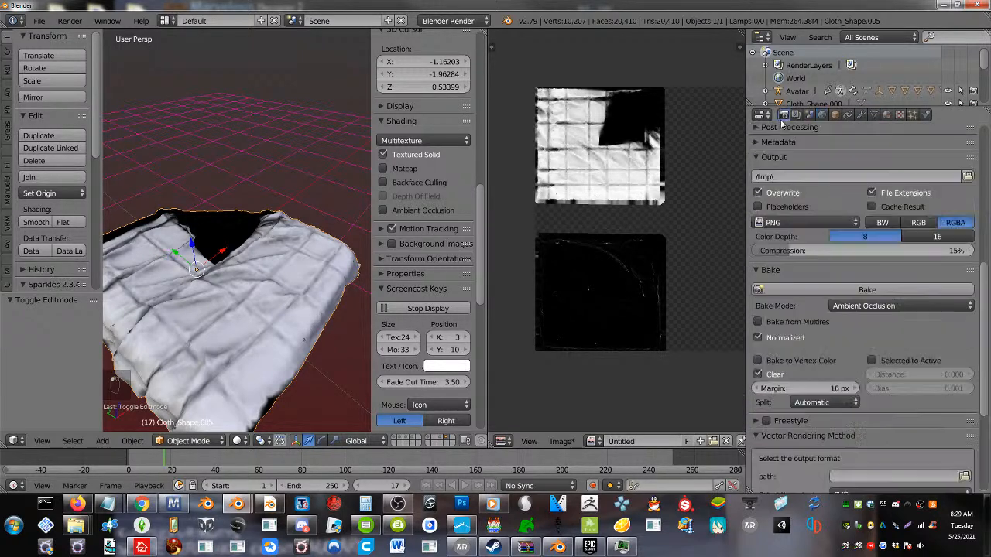
left_click(836, 292)
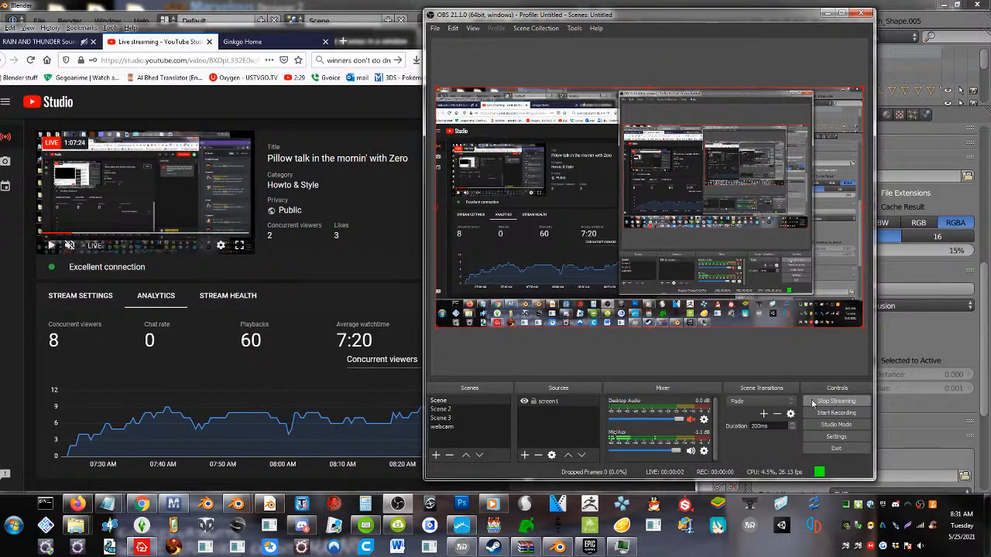
Check the live chat in YouTube Studio, minimize OBS, and return to Blender
left_click(325, 278)
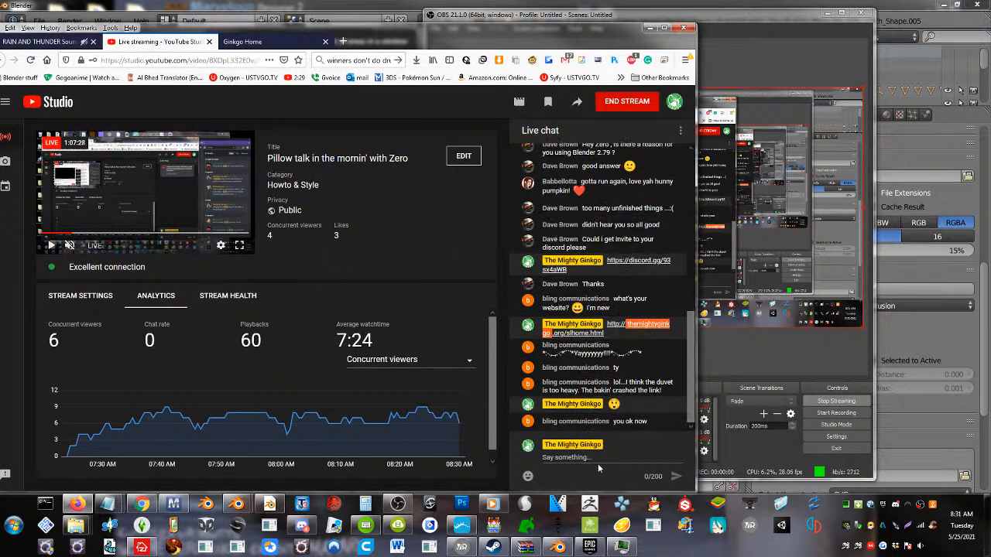
left_click(840, 13)
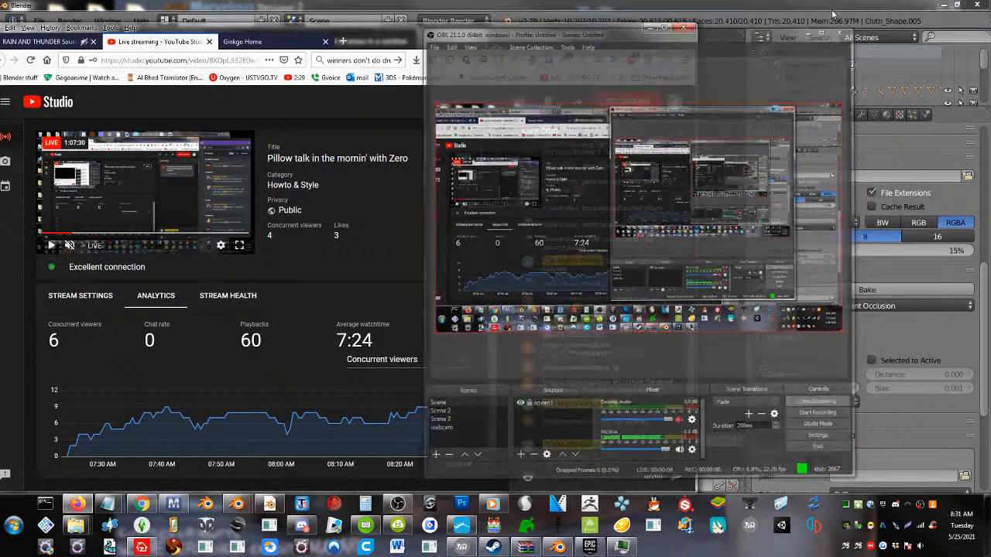
left_click(730, 132)
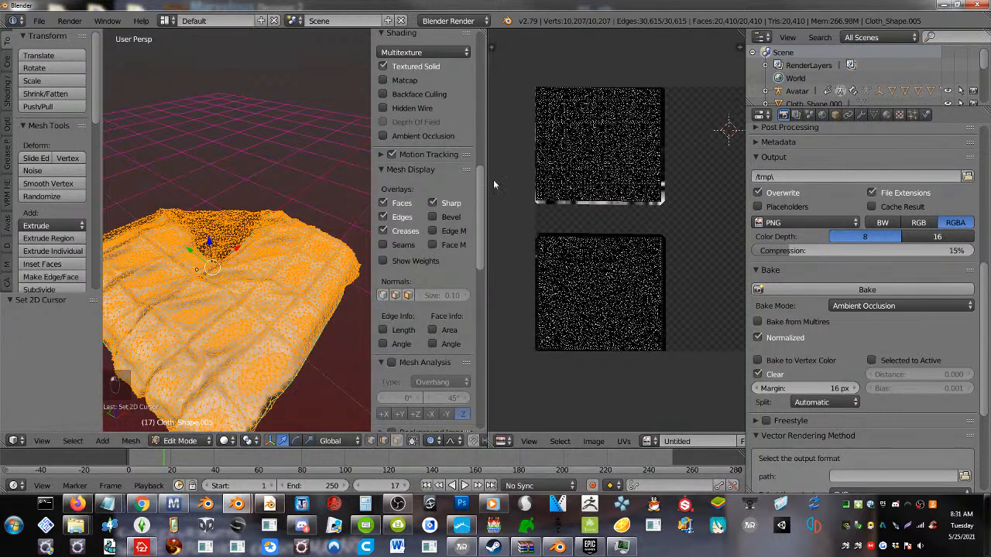
Return the bedding to Object Mode, widen the 3D view, and orbit around the baked result
key("Tab")
middle_click_drag(214, 297, 183, 287)
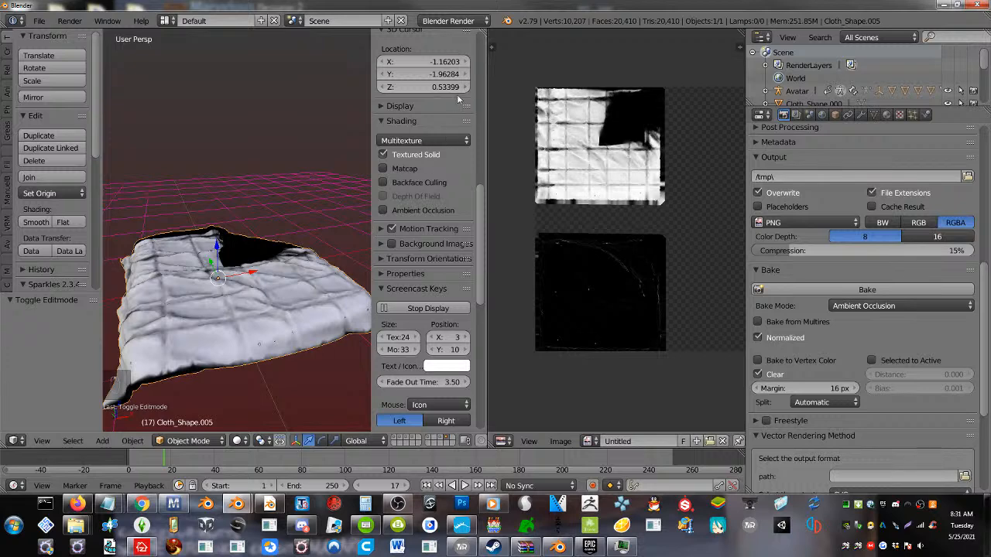
left_click_drag(486, 103, 582, 103)
middle_click_drag(260, 367, 269, 294)
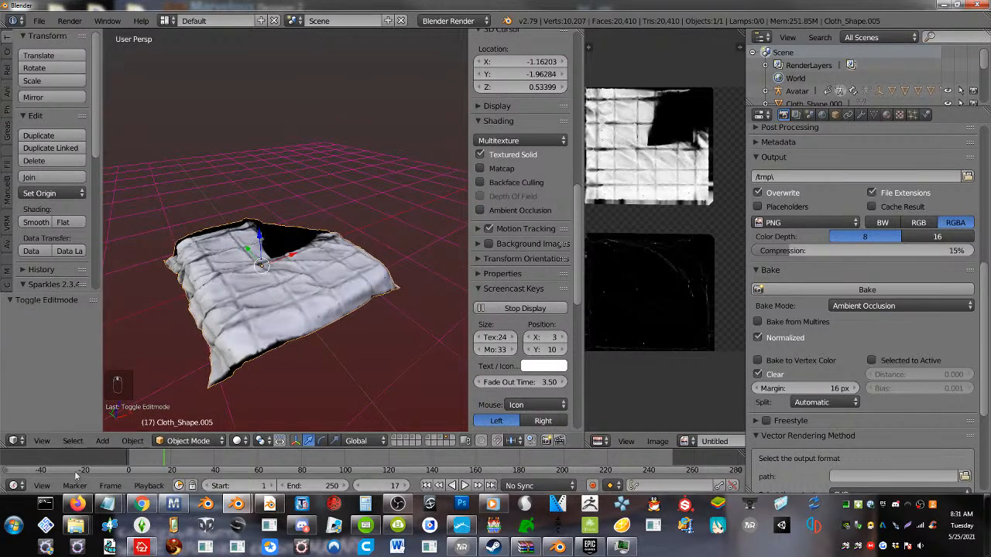
Switch to Firefox and bring up the Ginkgo Home page with its candy-patterned background
left_click(79, 504)
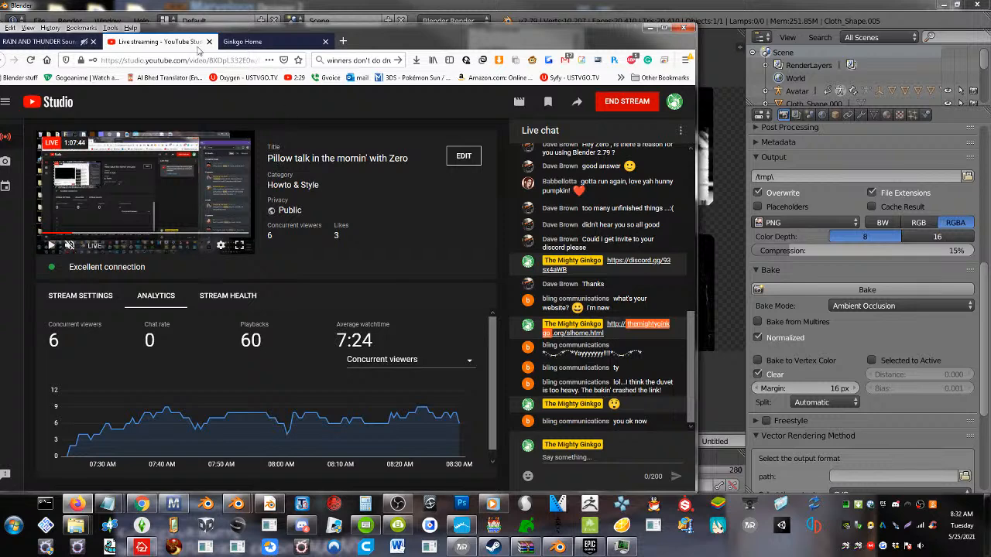
left_click(256, 43)
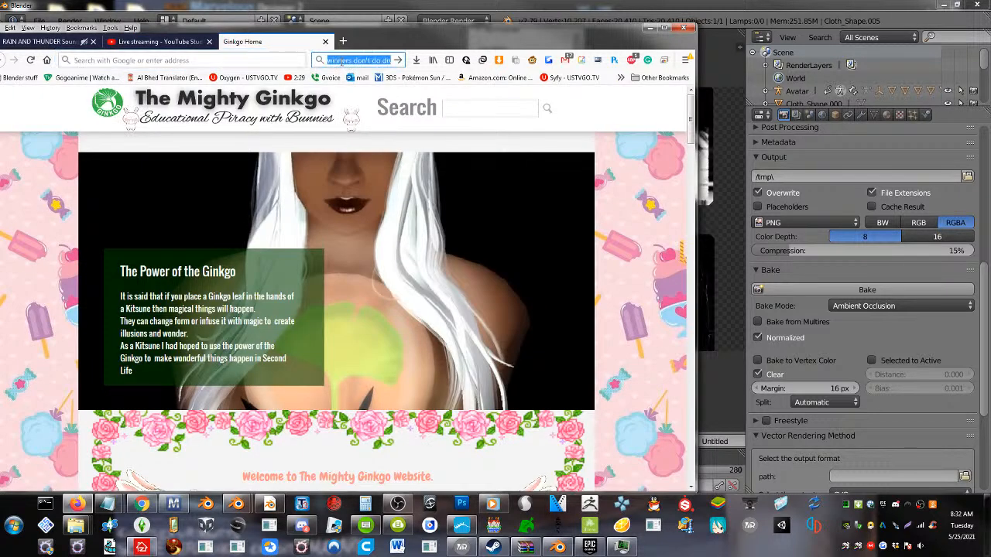
left_click(334, 60)
left_click(672, 295)
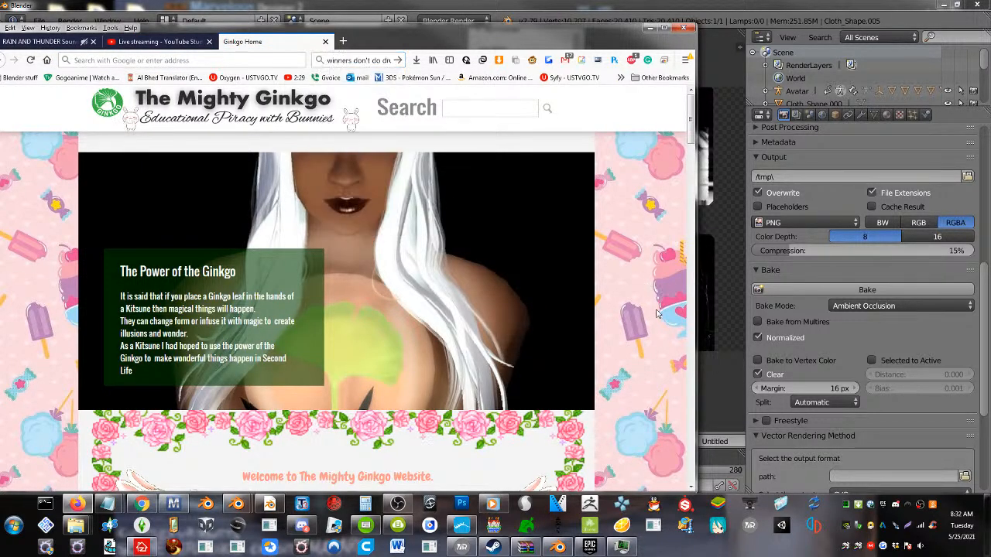
right_click(637, 289)
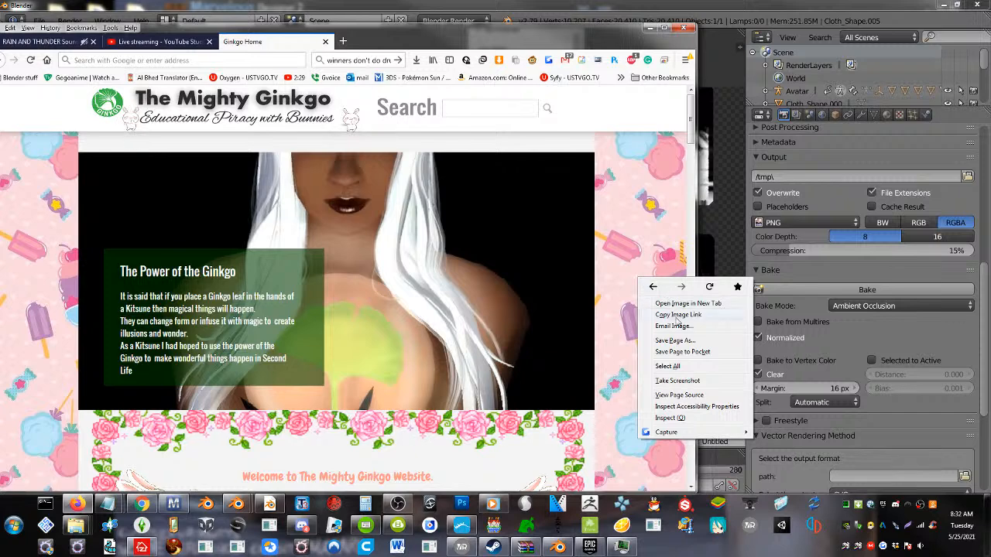
left_click(681, 396)
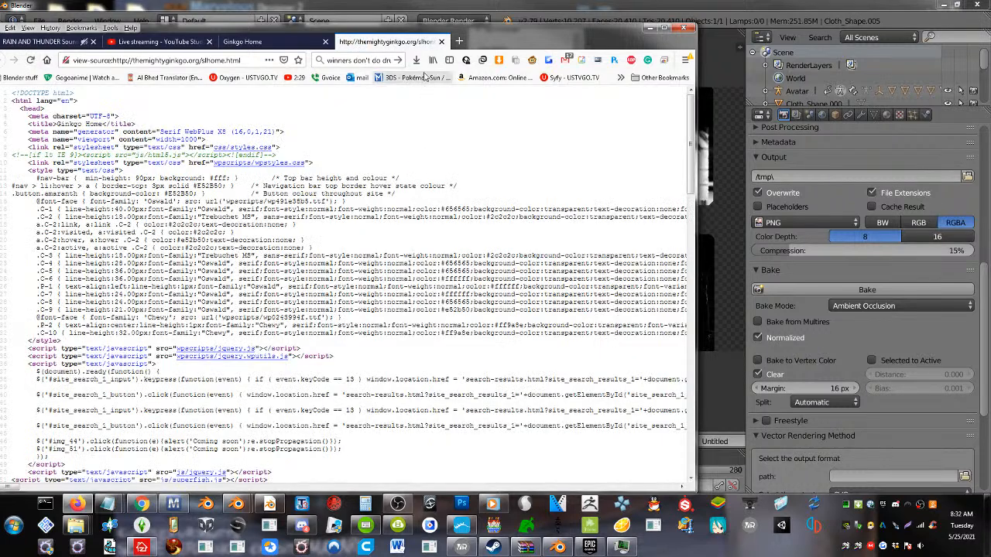
left_click(441, 42)
right_click(626, 326)
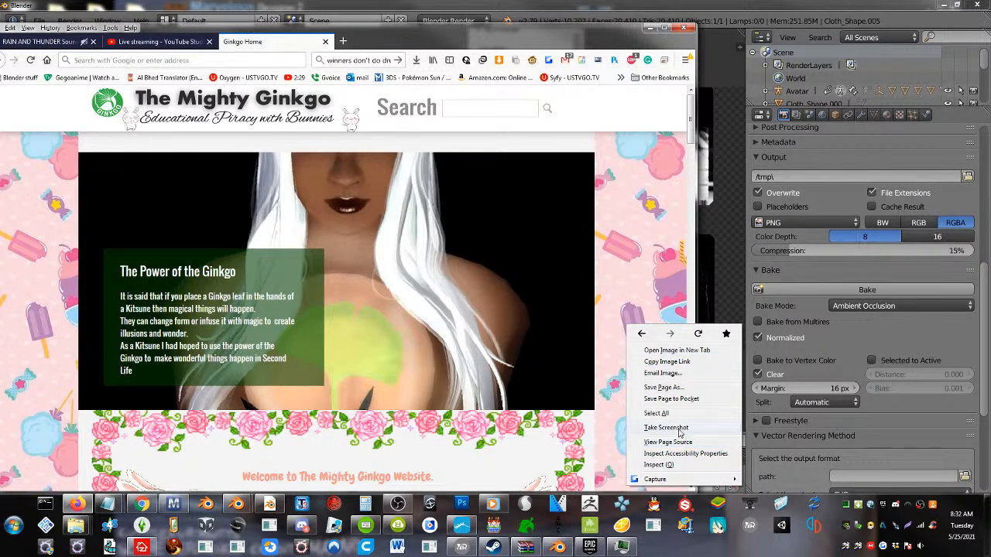
left_click(112, 30)
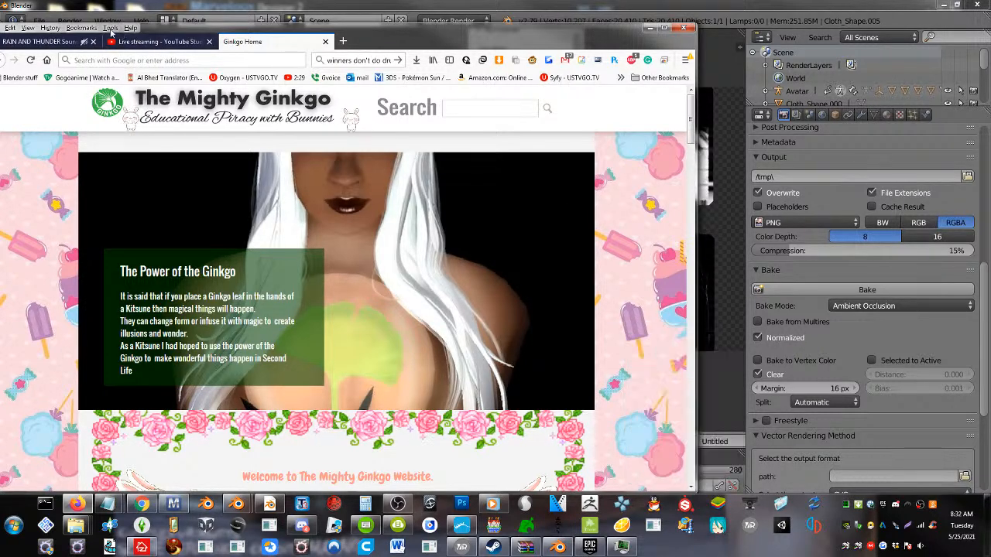
Open the page info for Ginkgo Home, show its media list, and enlarge the window to preview the background image
left_click(111, 29)
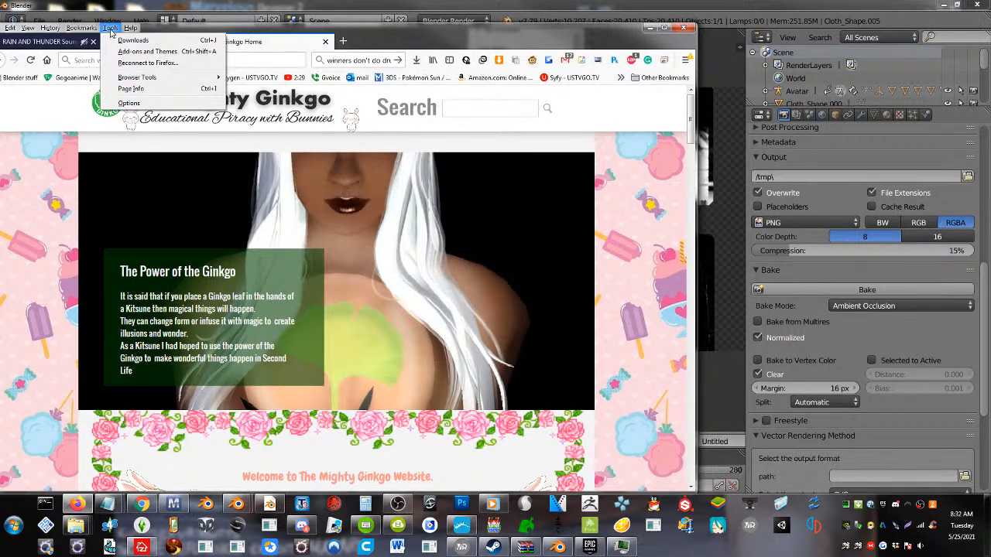
left_click(159, 94)
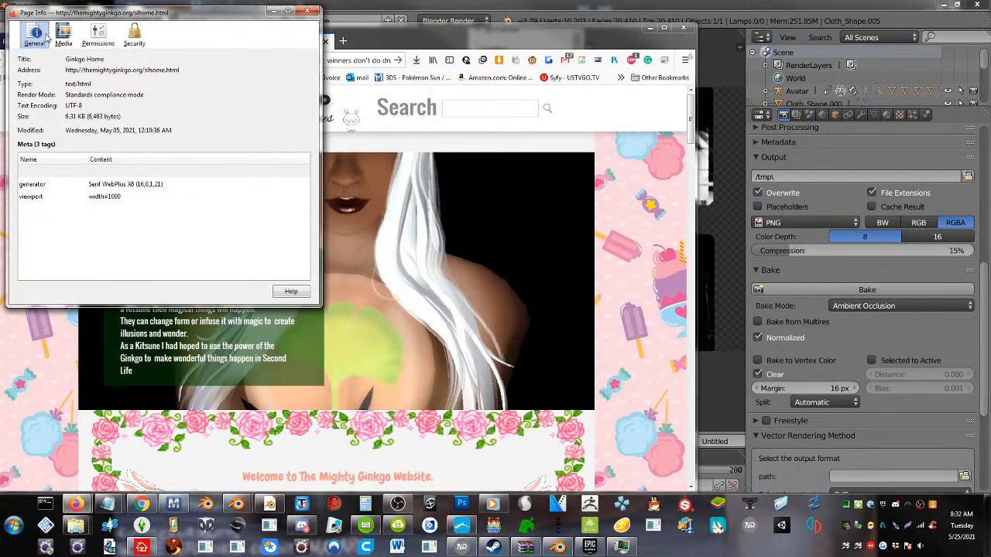
left_click(64, 34)
left_click_drag(162, 14, 423, 72)
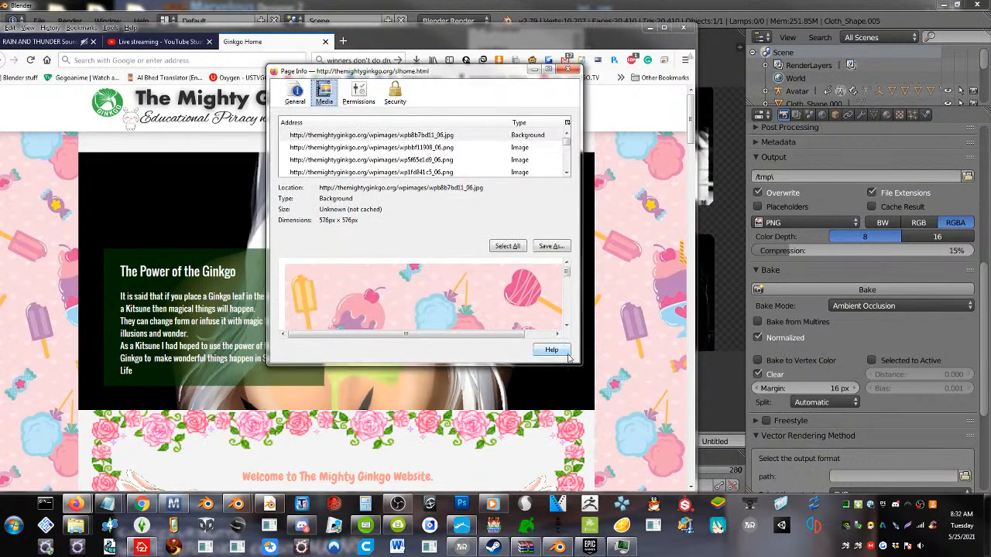
left_click_drag(577, 367, 598, 443)
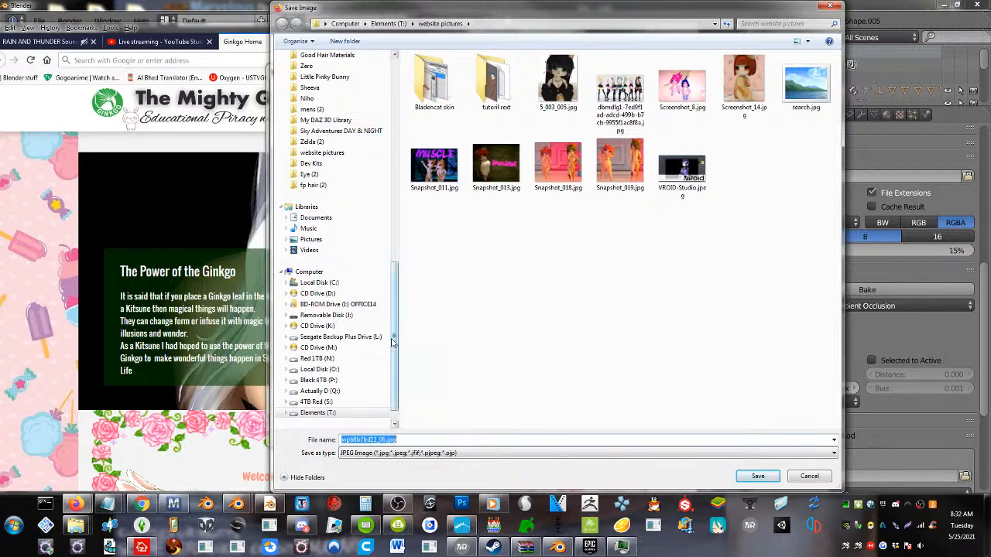
Save the background image wpb8b7bd11_06.jpg to the Desktop and minimize the page info window
left_click_drag(395, 309, 380, 103)
left_click(310, 70)
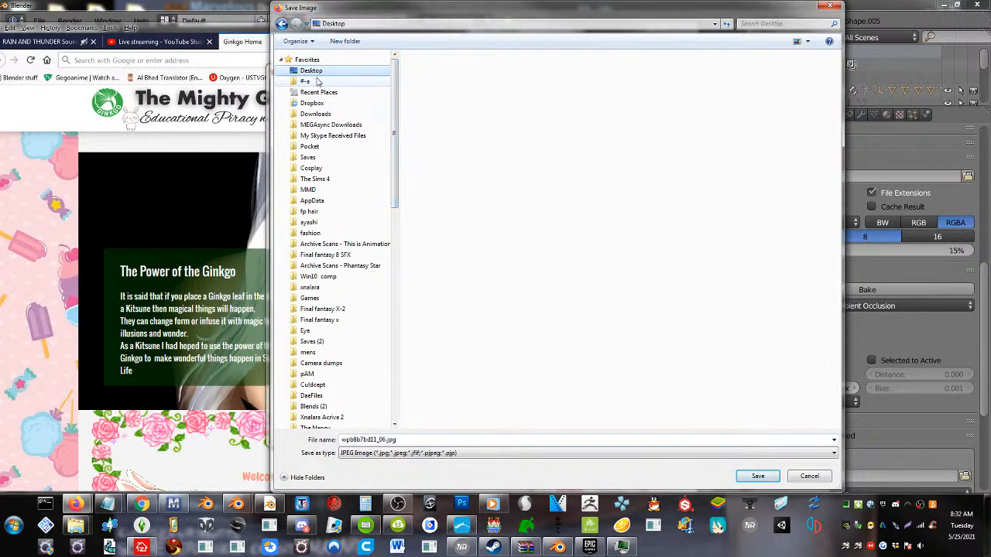
left_click(758, 476)
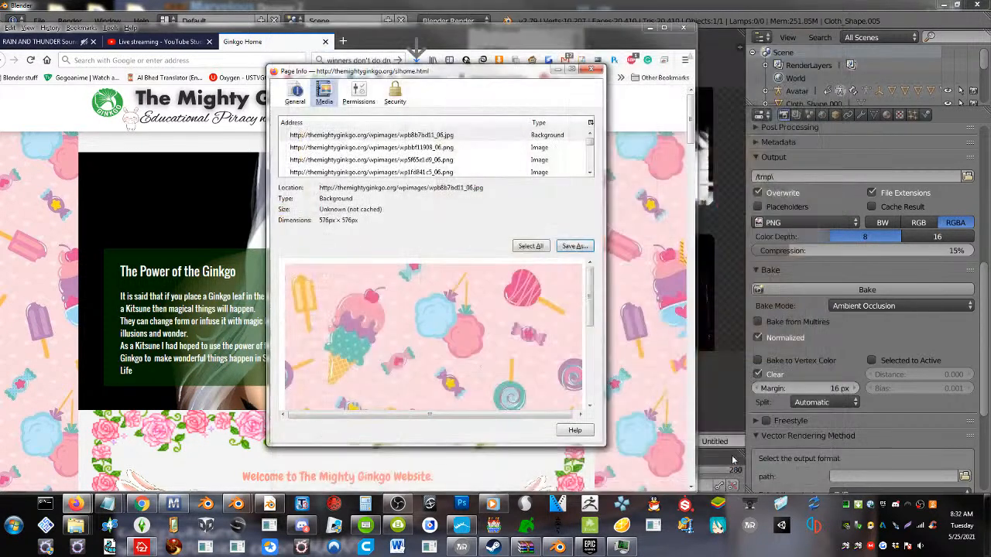
left_click(557, 71)
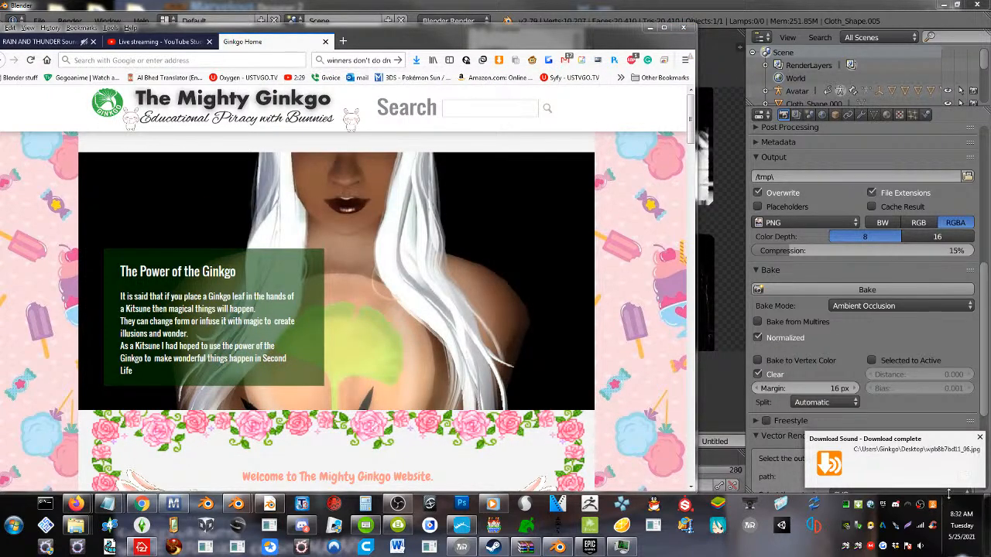
Show the desktop and open the downloaded candy-patterned JPG in Photoshop
left_click(988, 527)
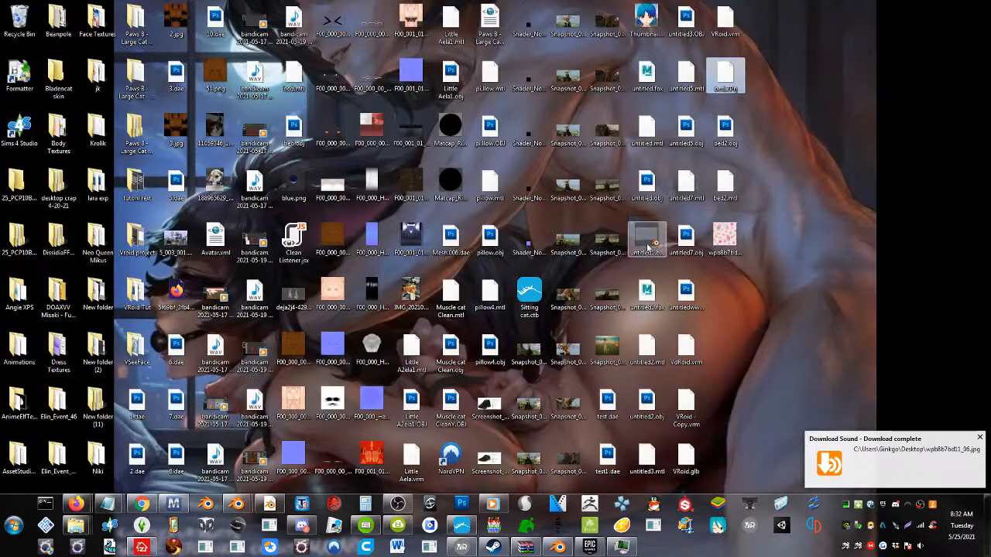
left_click(727, 234)
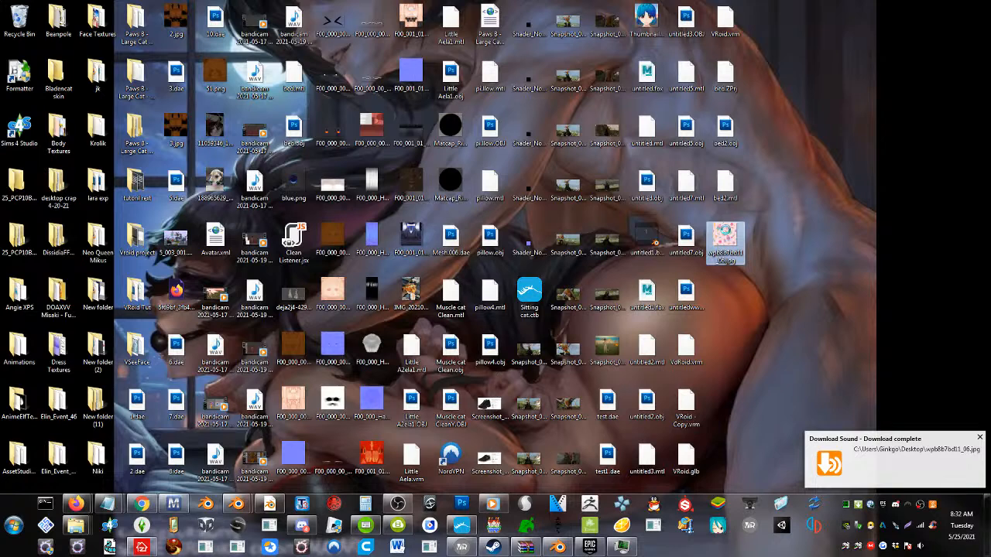
right_click(727, 235)
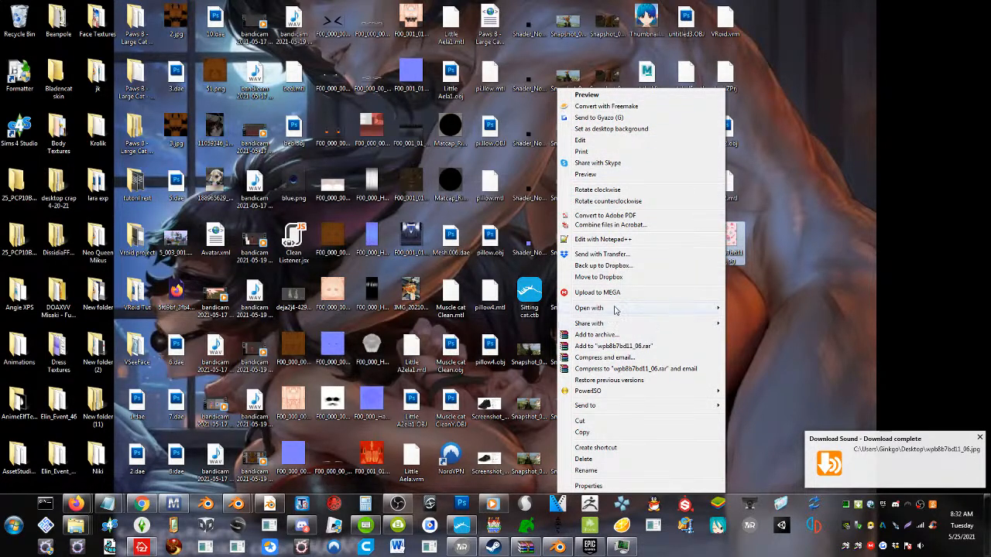
mouse_move(615, 311)
left_click(543, 308)
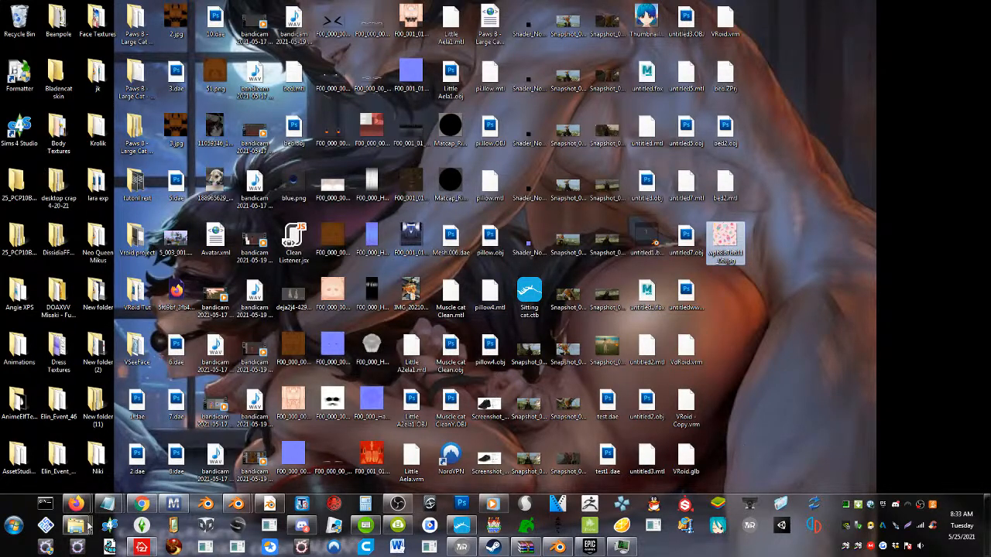
Return to the Blender window with the bedding and save the baked ambient occlusion image to the Desktop as Untitled3.png
left_click(230, 504)
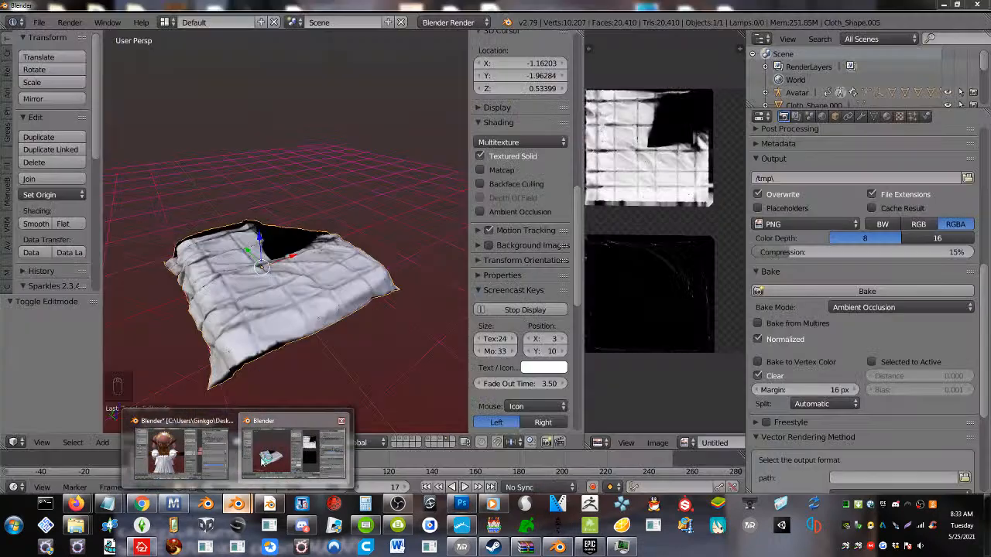
left_click(268, 455)
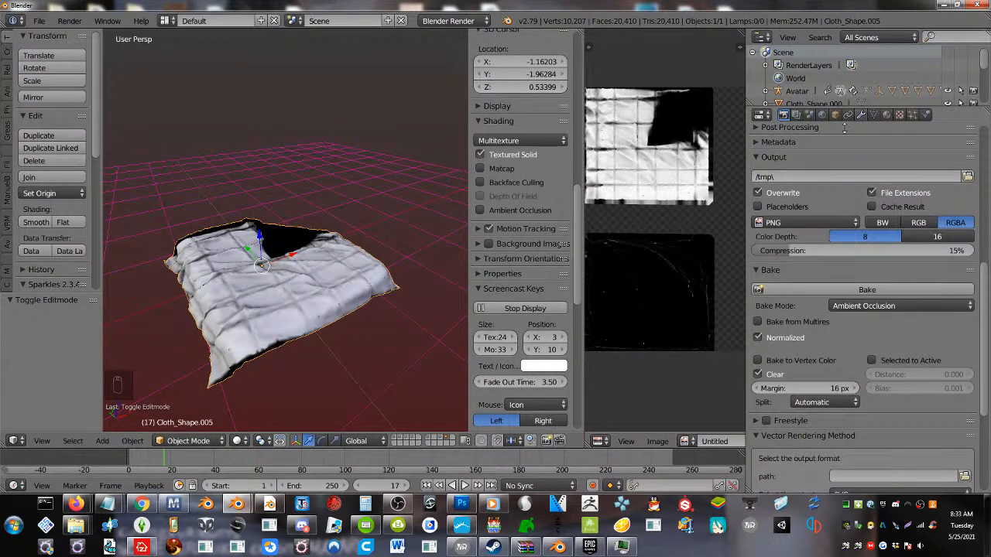
left_click(625, 441)
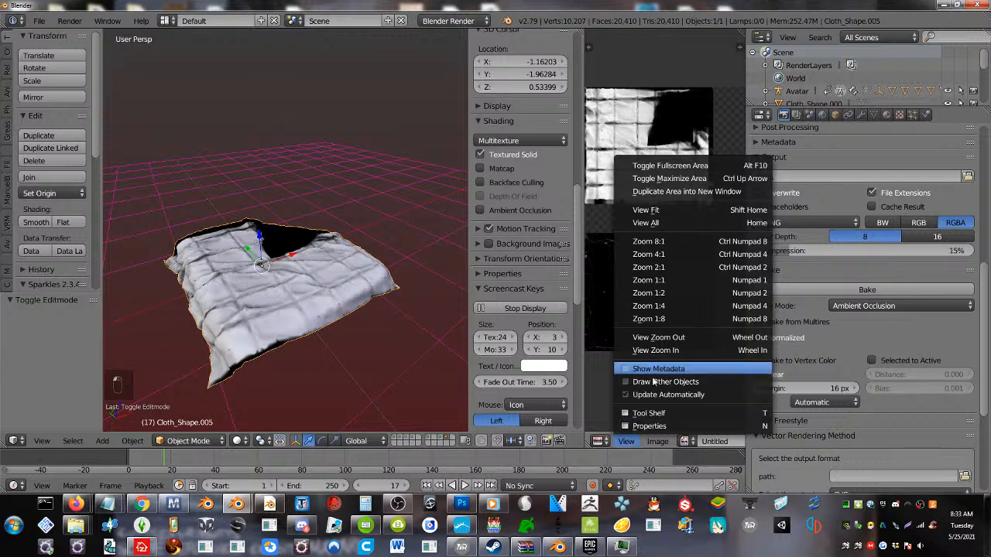
mouse_move(654, 441)
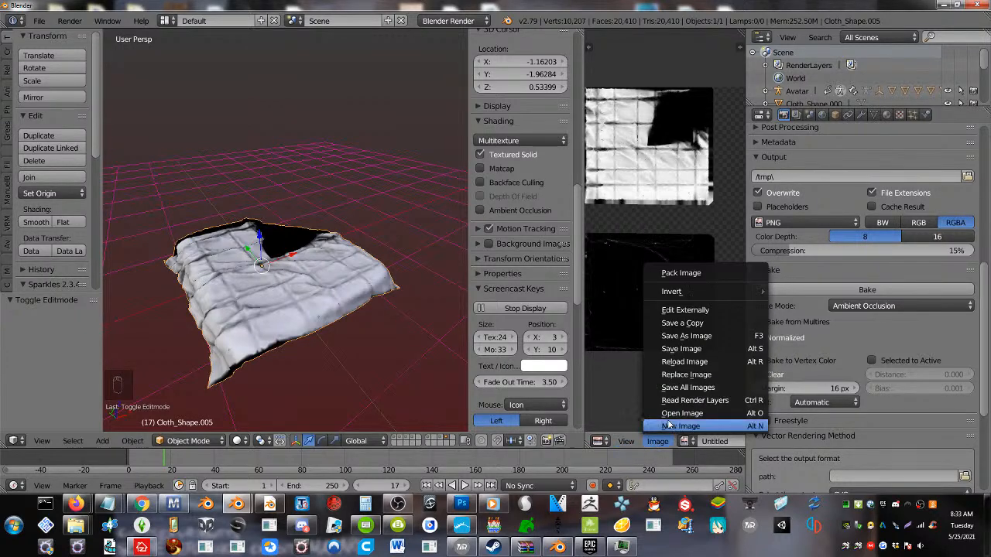
left_click(686, 336)
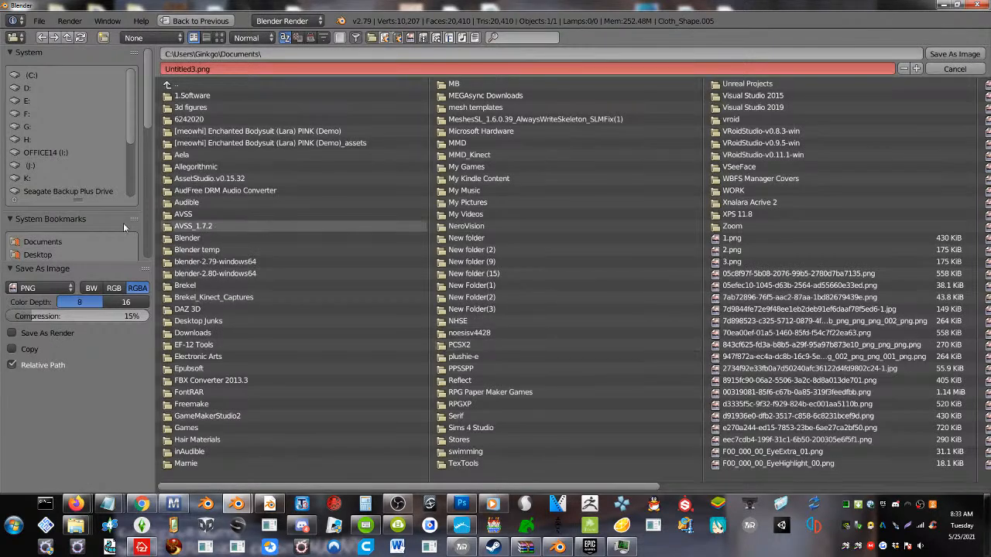
left_click(44, 251)
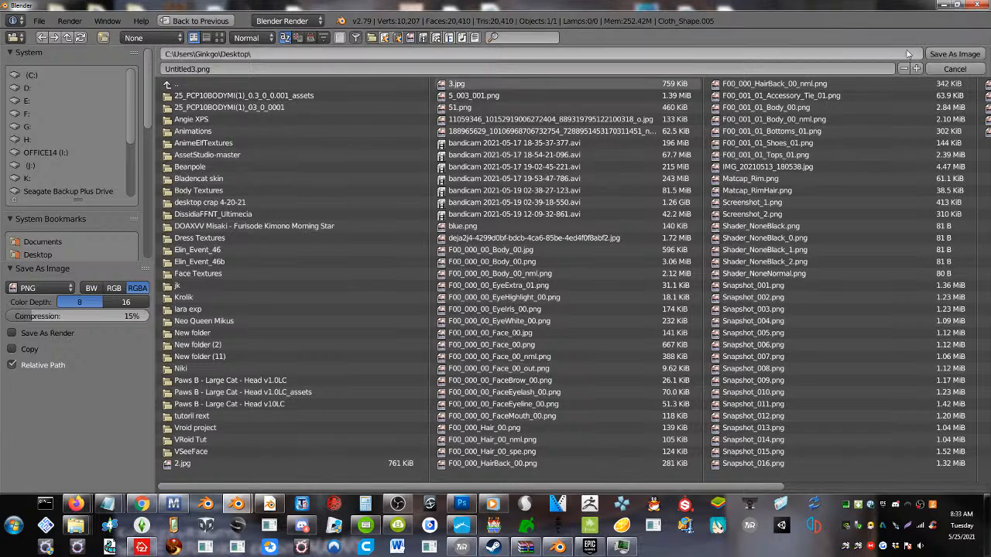
left_click(976, 56)
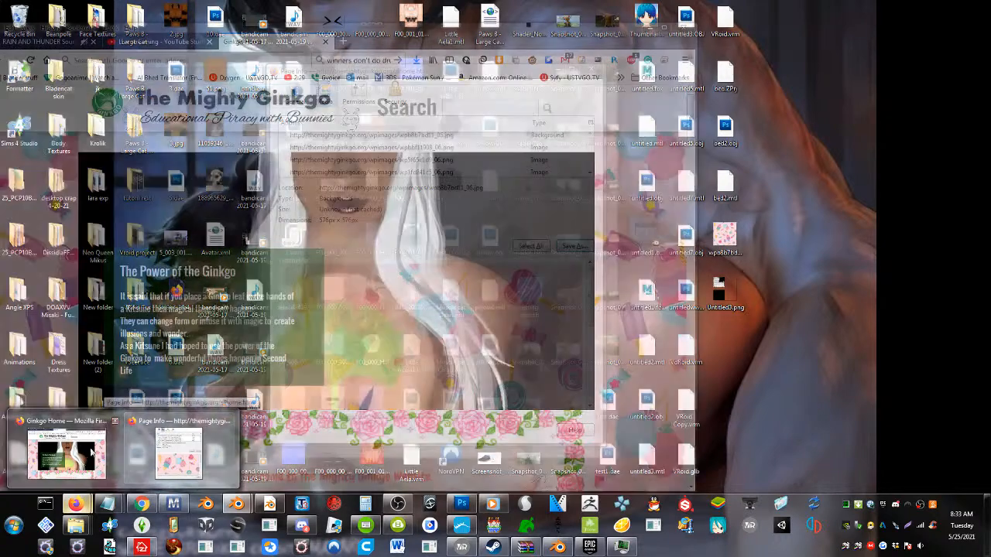
Switch to the main Firefox window and check the live chat in YouTube Studio
left_click(91, 450)
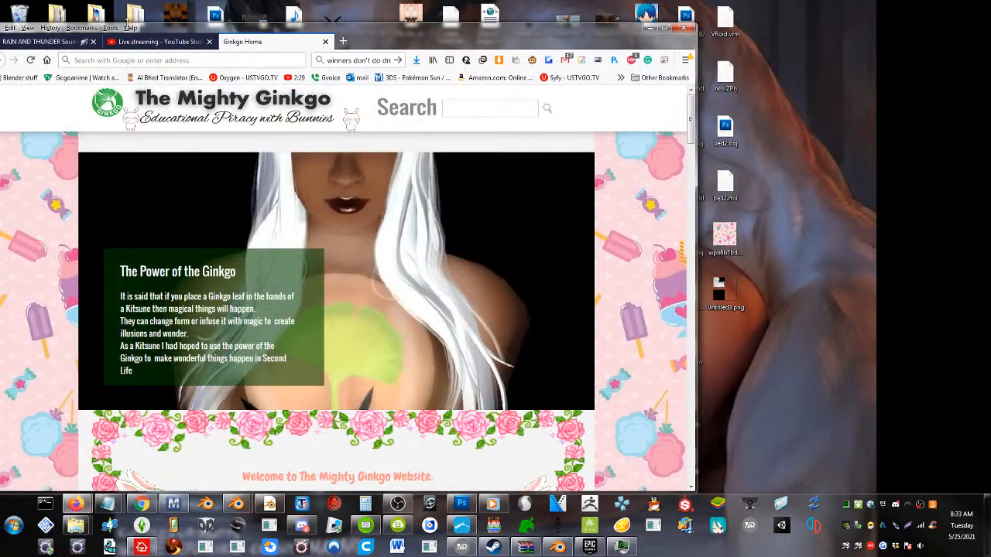
left_click(139, 43)
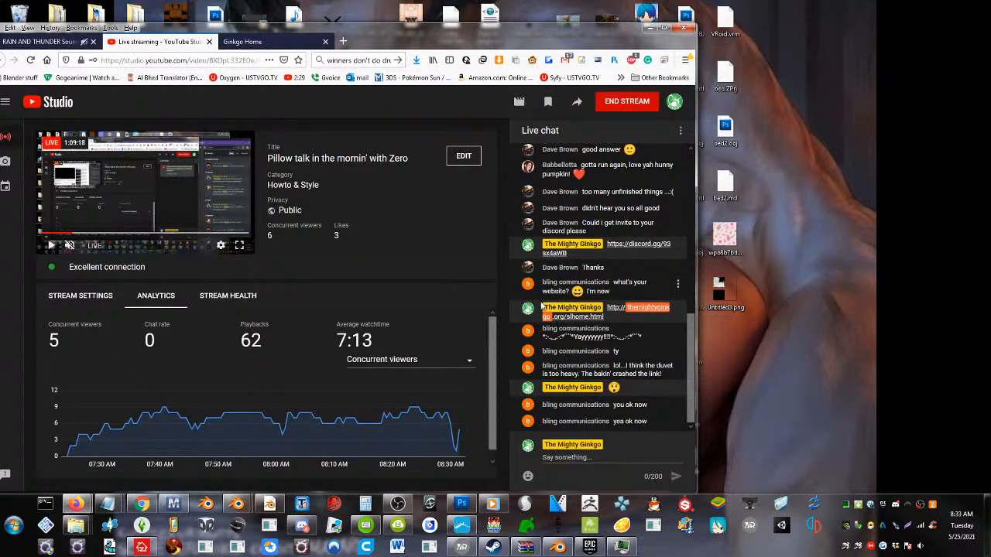
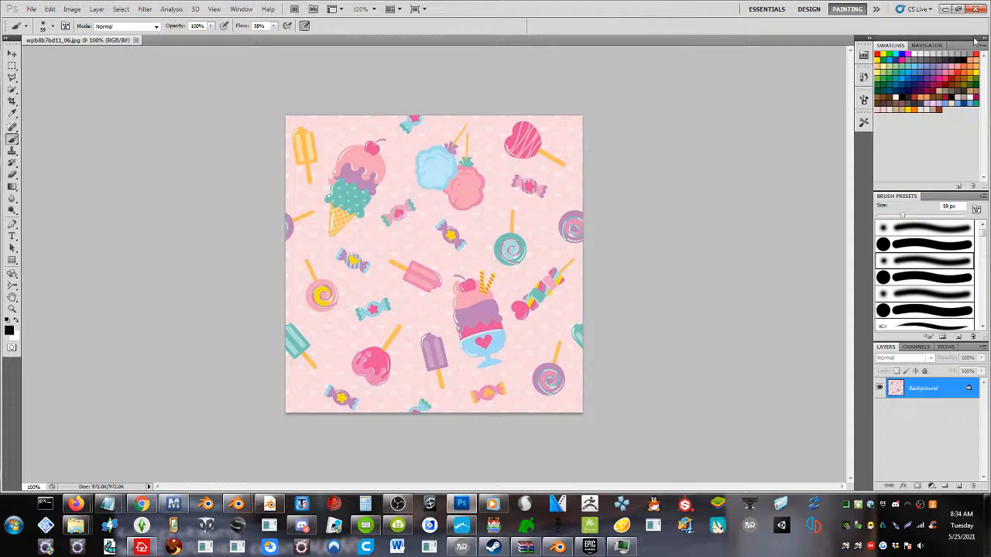
Shrink and move the image editor and browser windows, and place the desktop file Untitled3.png into the candy pattern document
left_click(957, 9)
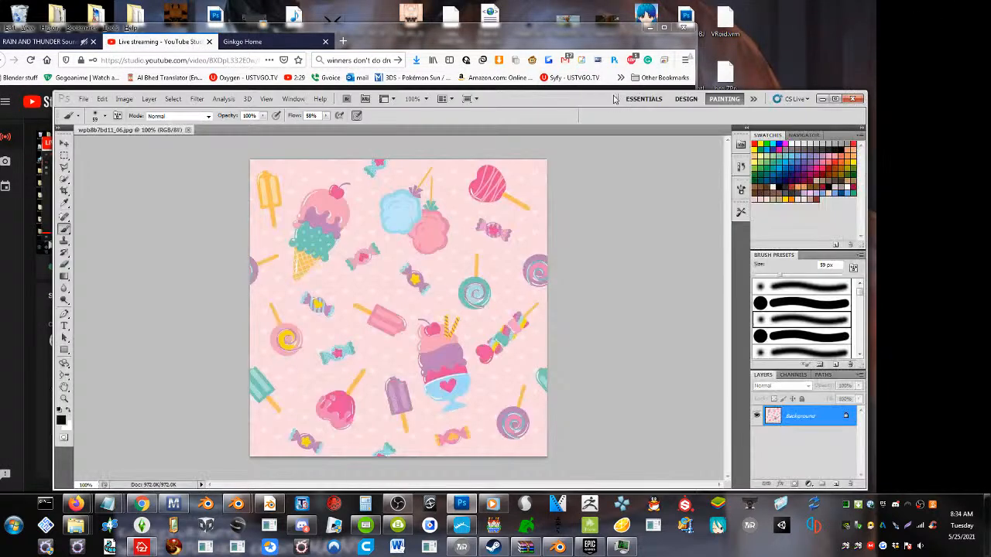
left_click_drag(615, 96, 335, 92)
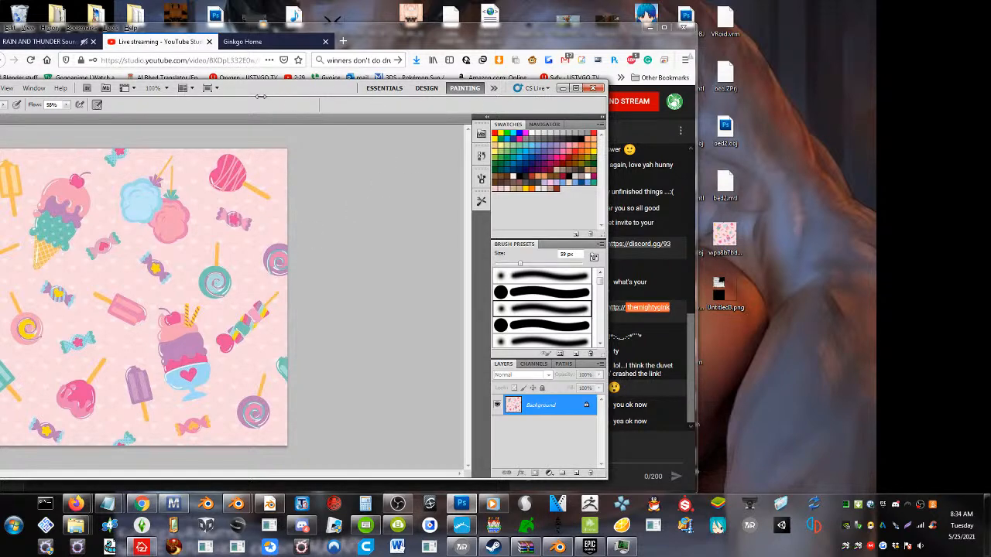
left_click(239, 78)
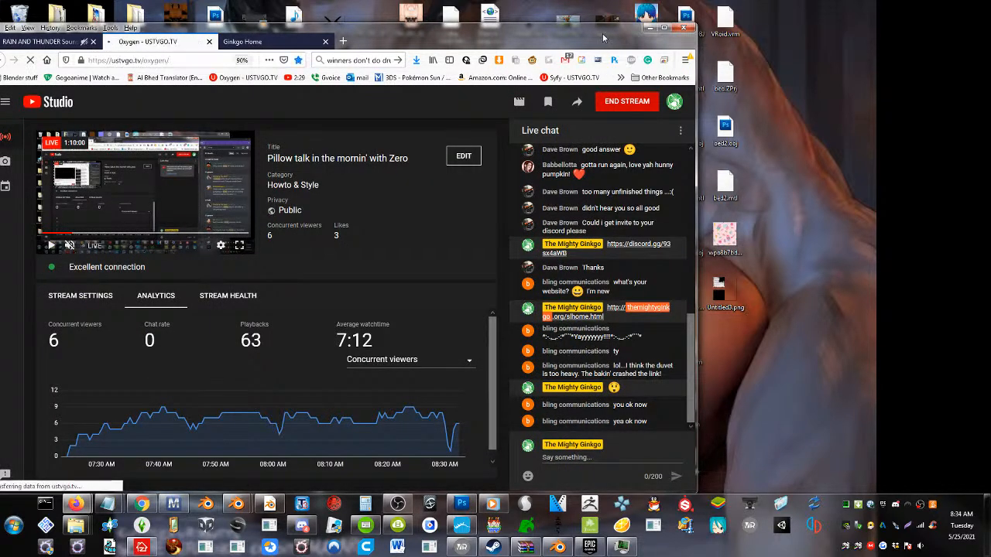
left_click_drag(603, 33, 965, 69)
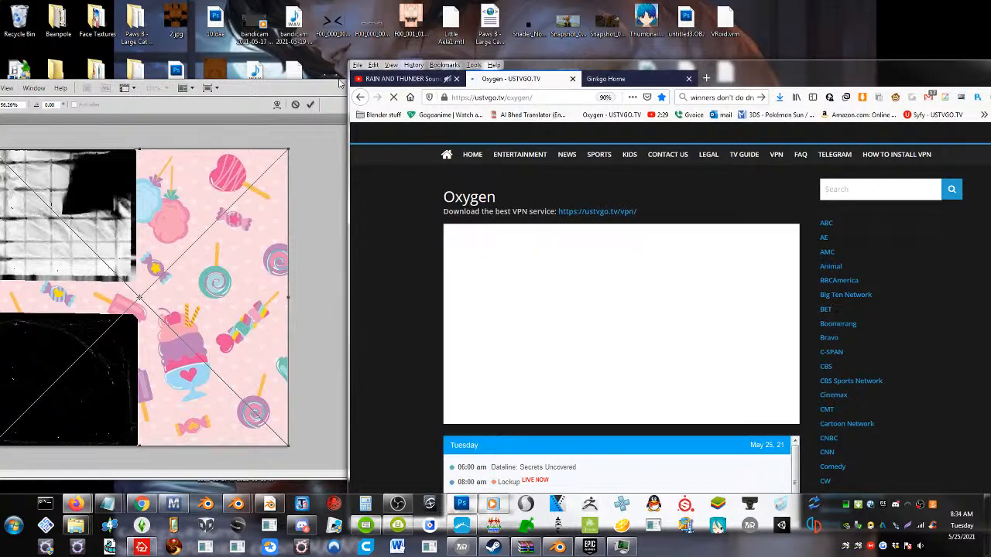
Close the Oxygen browser page, bring the whole candy pattern document back into view and commit the placed Untitled3 image
middle_click(516, 81)
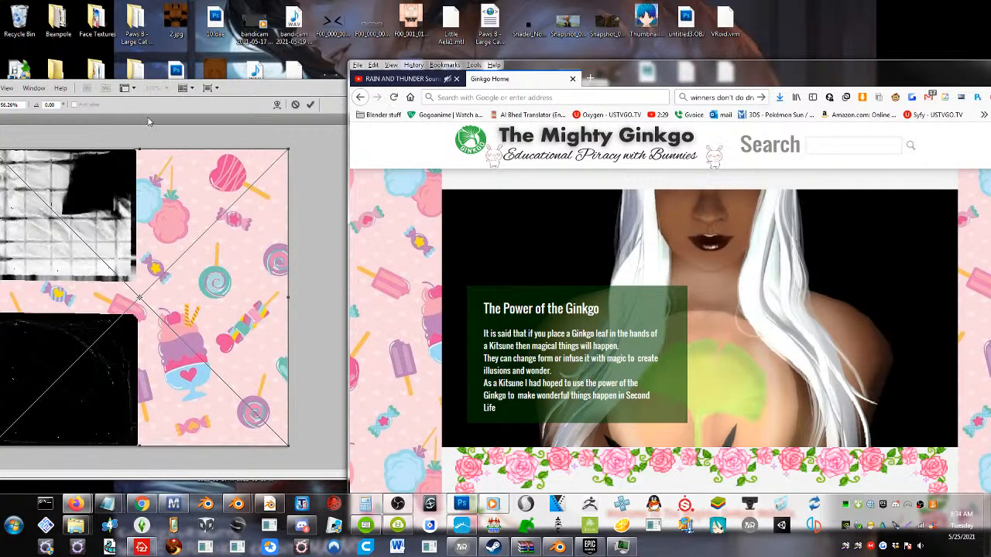
left_click_drag(211, 98, 617, 70)
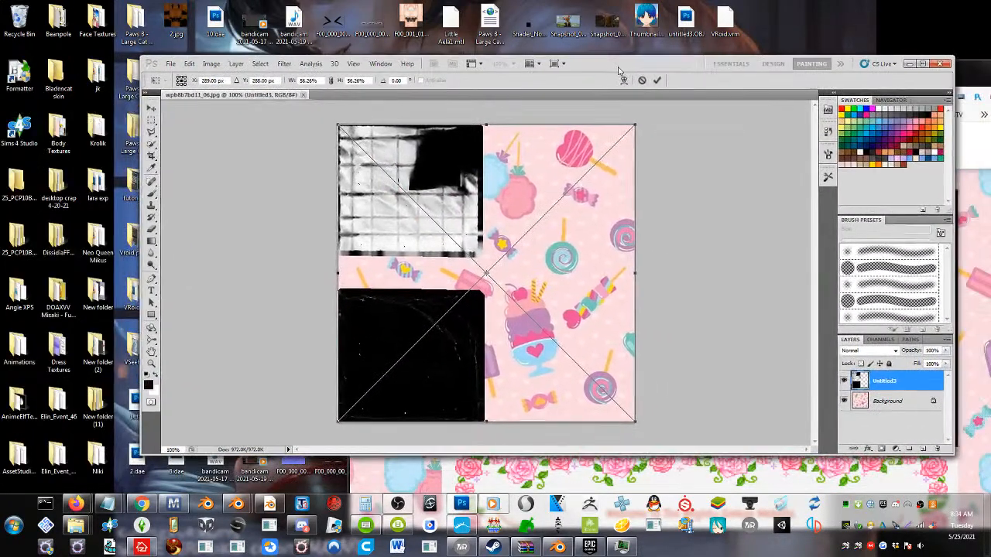
left_click(150, 192)
left_click(493, 217)
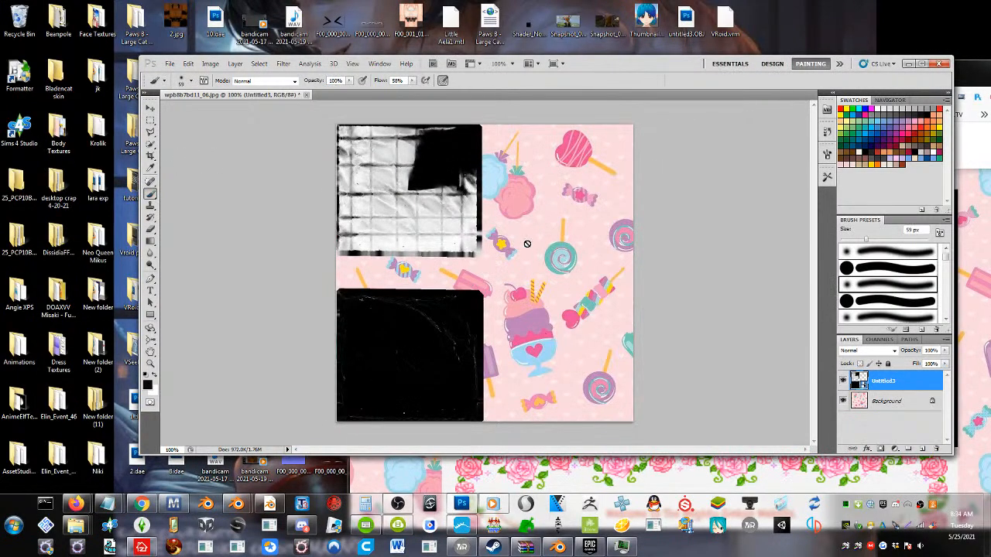
Set the Untitled3 layer's blend mode to Multiply
left_click(870, 354)
left_click(870, 353)
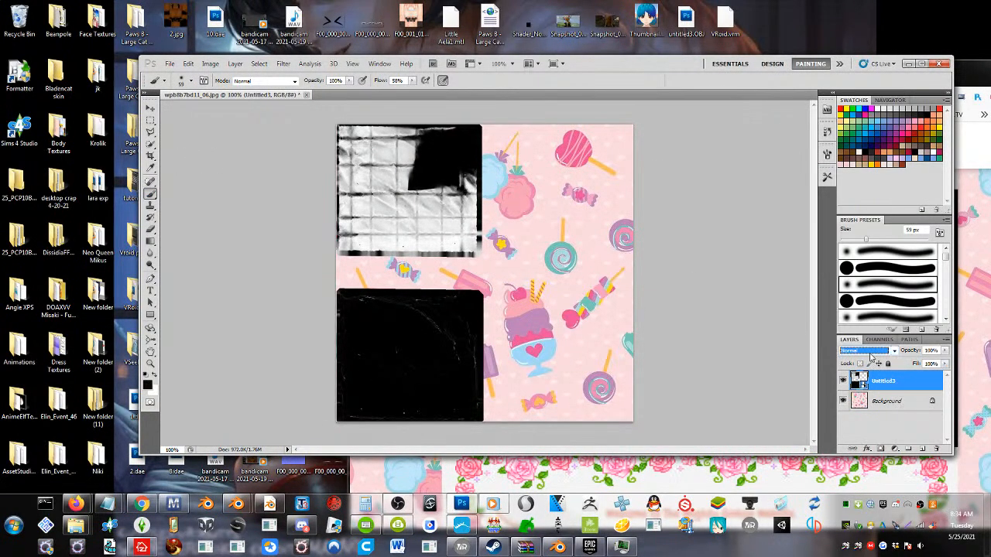
scroll(871, 354, "down", 3)
scroll(871, 357, "up", 1)
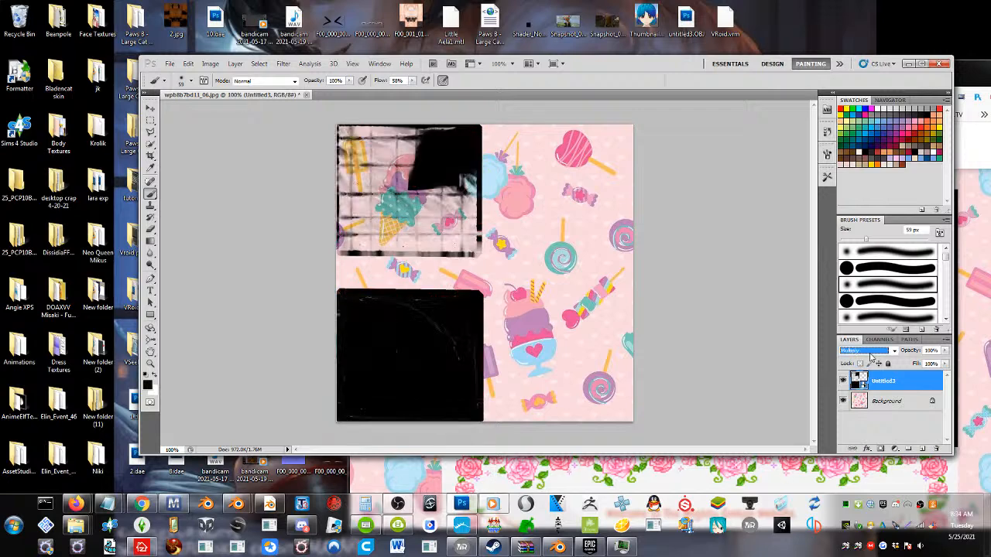
scroll(871, 355, "up", 1)
Rasterize the Untitled3 smart object layer
left_click(174, 64)
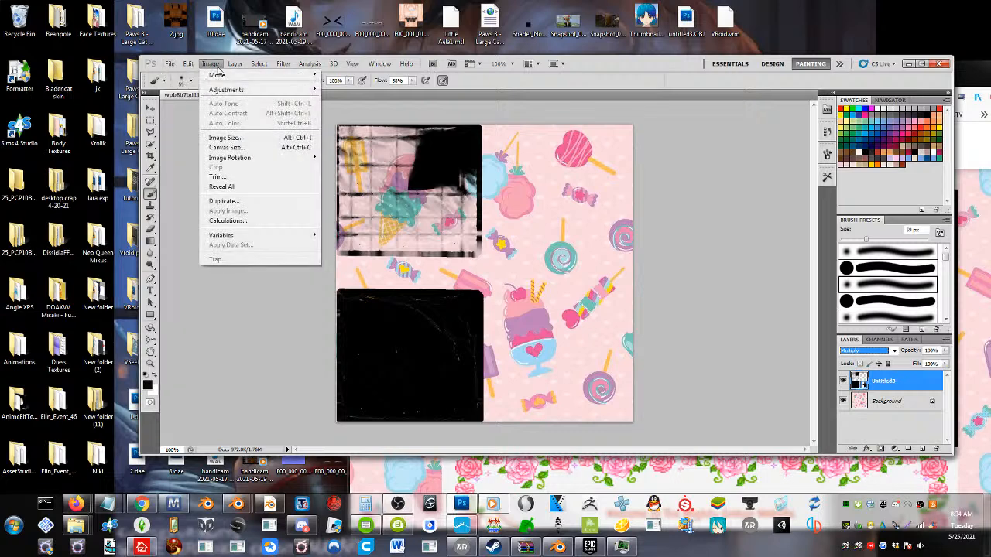
mouse_move(191, 65)
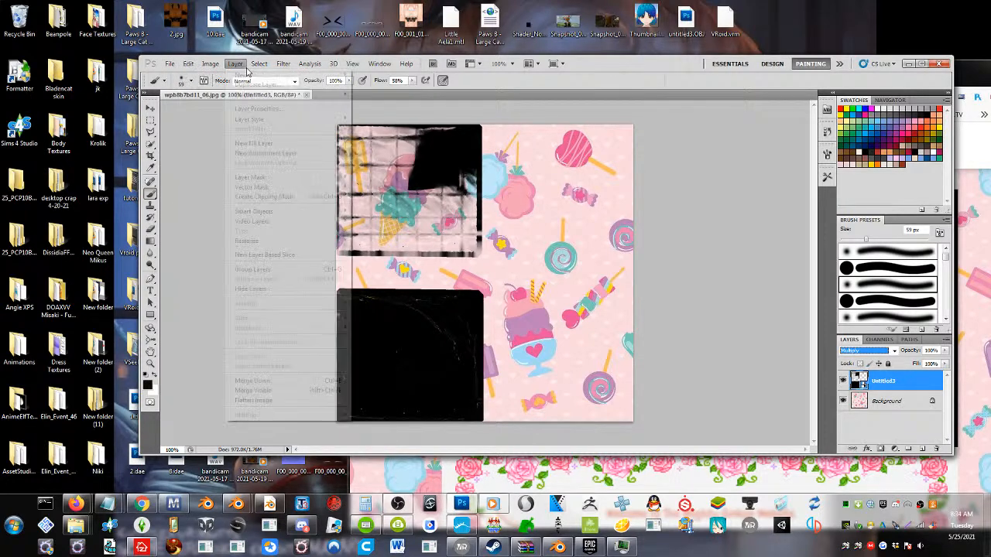
mouse_move(278, 69)
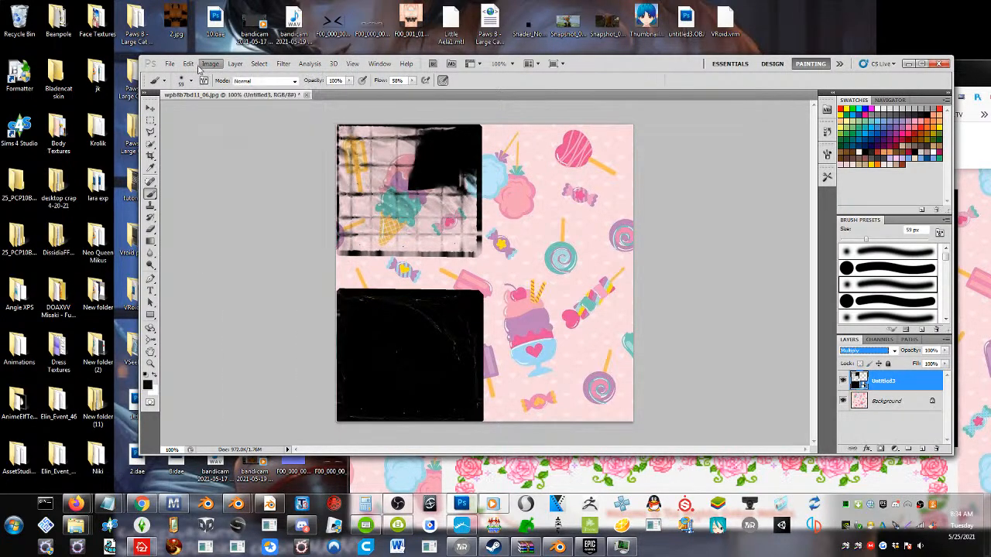
left_click(430, 218)
left_click(424, 192)
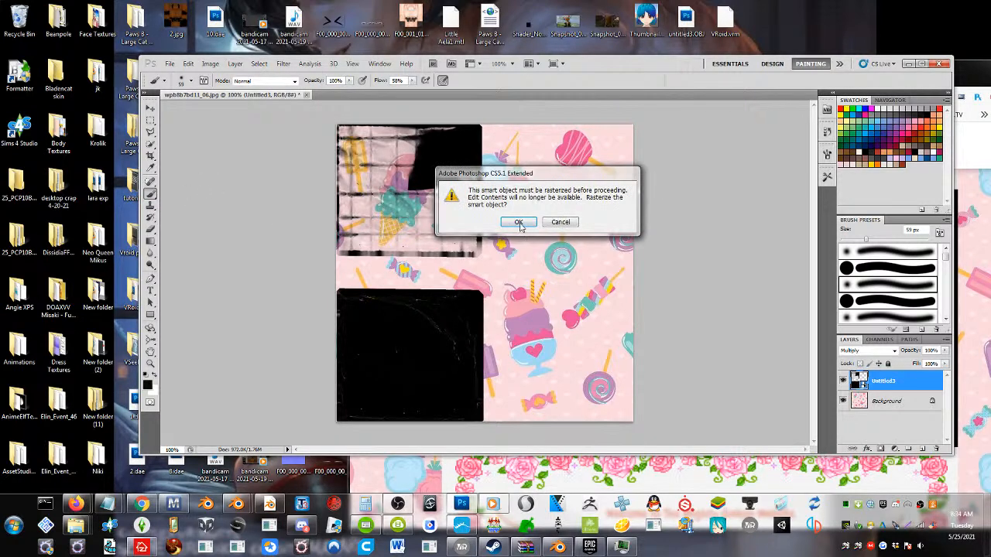
left_click(519, 222)
Apply an automatic tonal correction to the Untitled3 layer and convert it to black and white with the Default preset
left_click(210, 64)
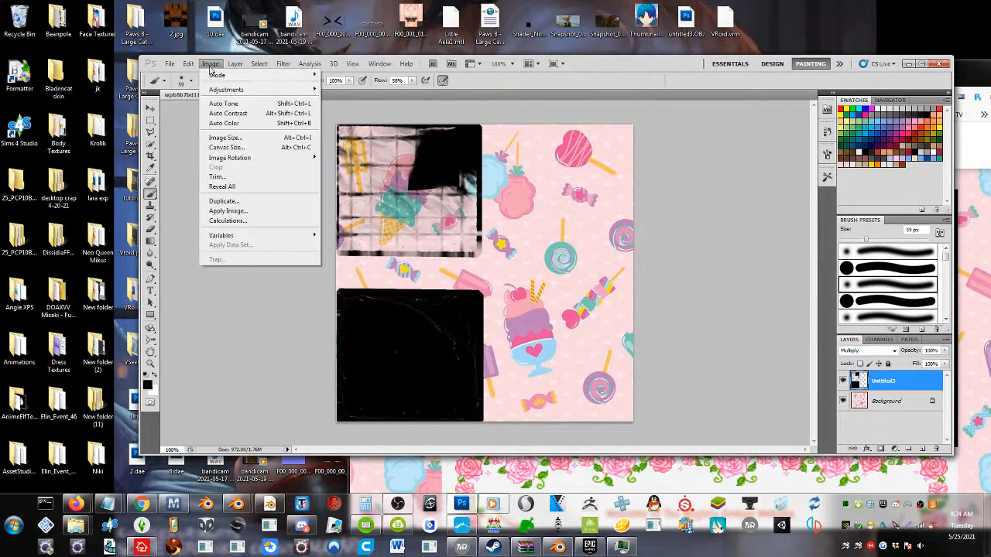
left_click(257, 110)
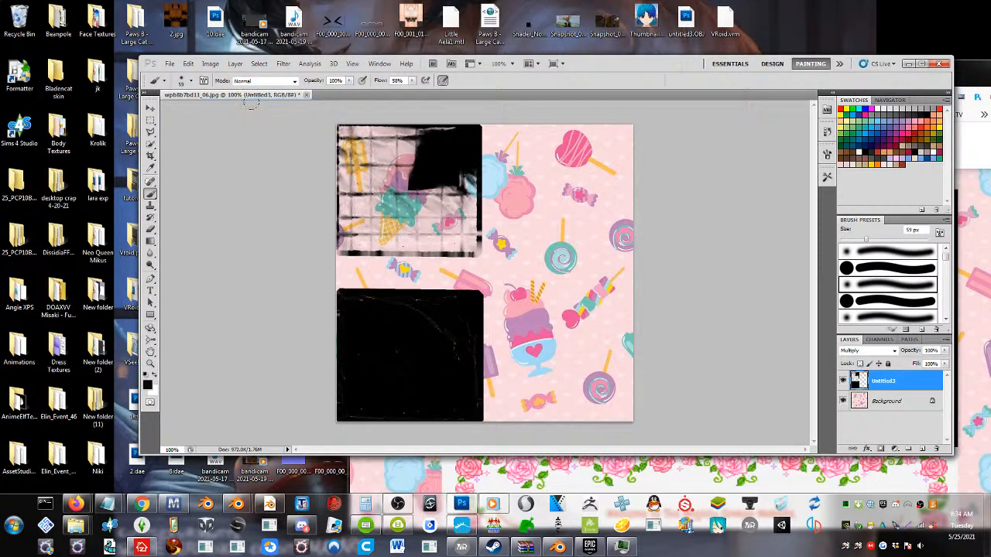
left_click(210, 63)
mouse_move(242, 90)
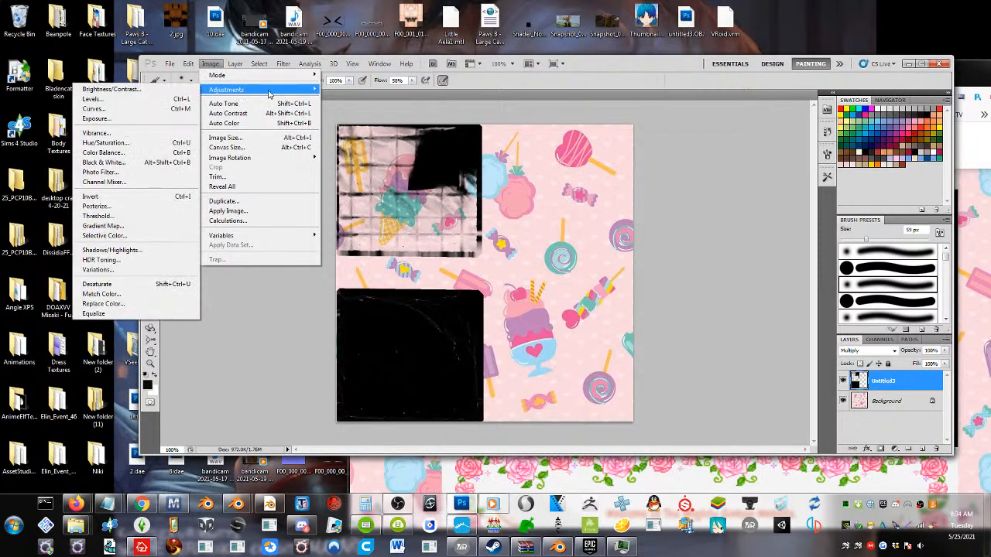
left_click(110, 162)
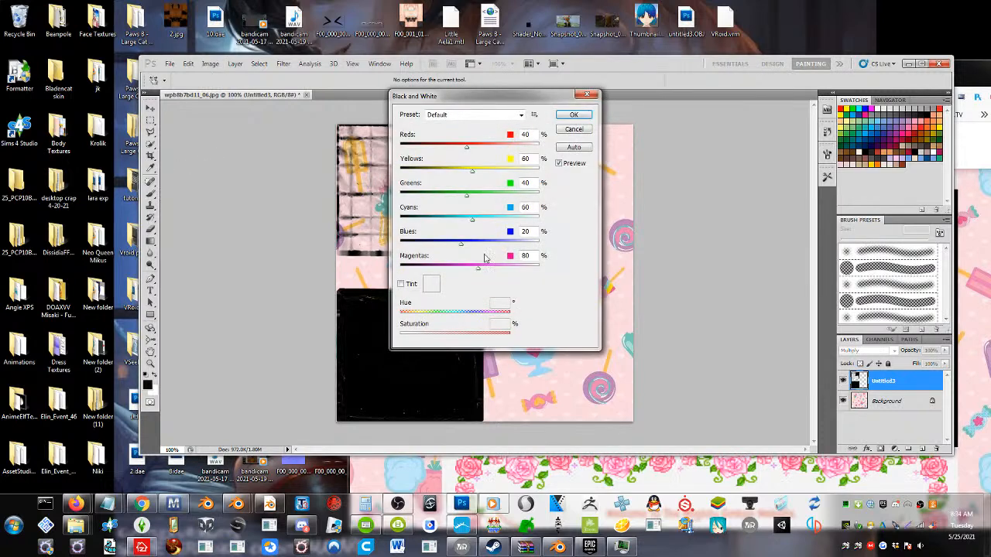
left_click(572, 116)
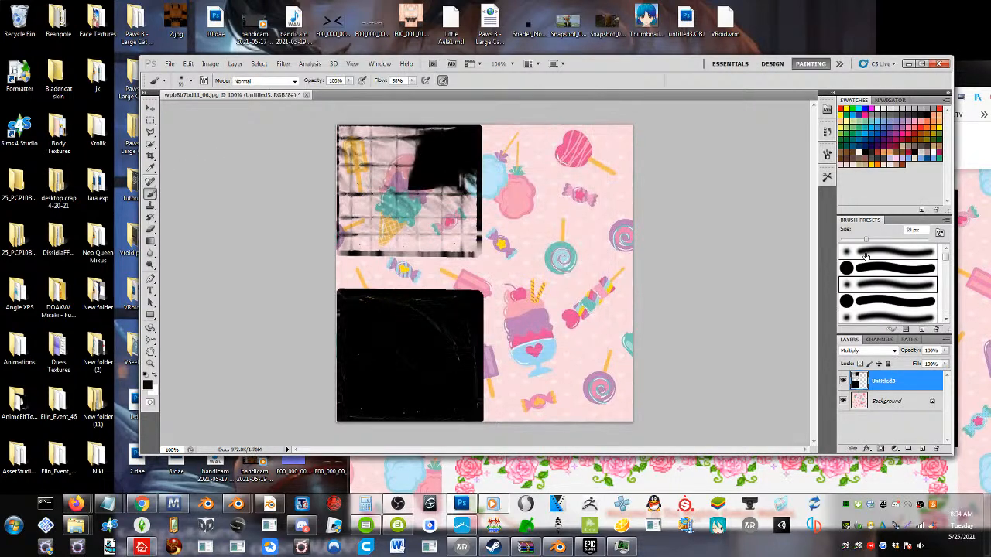
Try other blend modes on the Untitled3 layer, including Linear Burn, Overlay, Linear Light and Color, and return it to Multiply
left_click(867, 353)
left_click(866, 353)
scroll(866, 354, "down", 4)
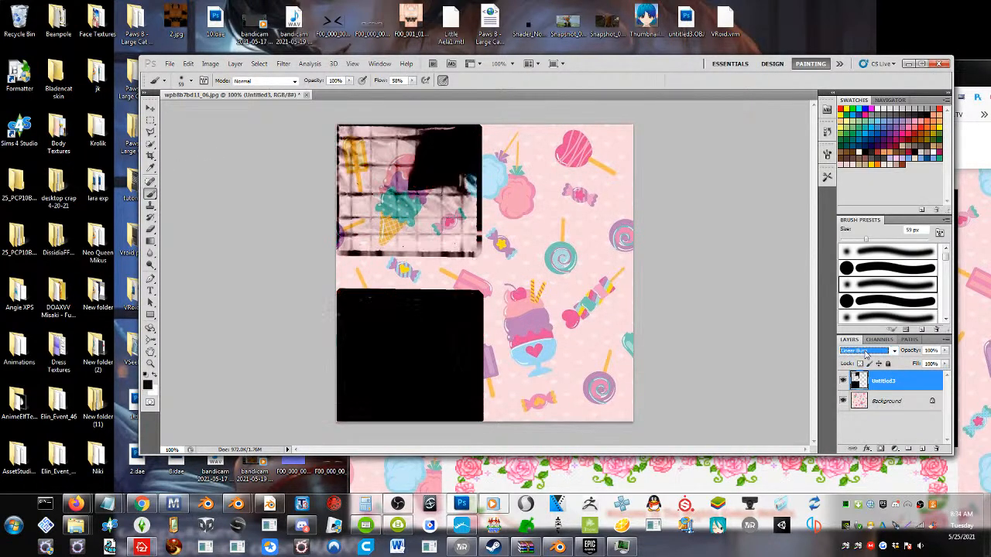
scroll(866, 354, "down", 6)
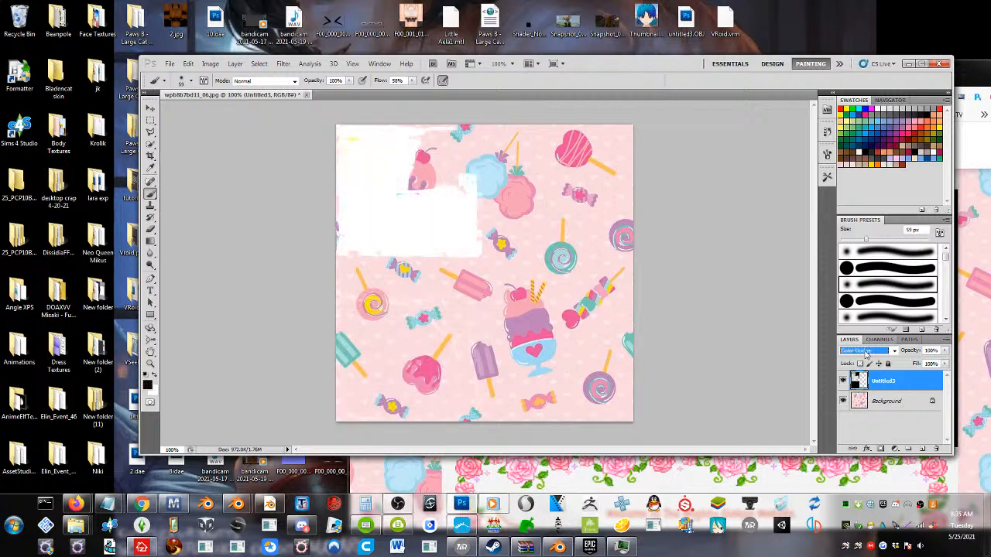
scroll(866, 354, "up", 1)
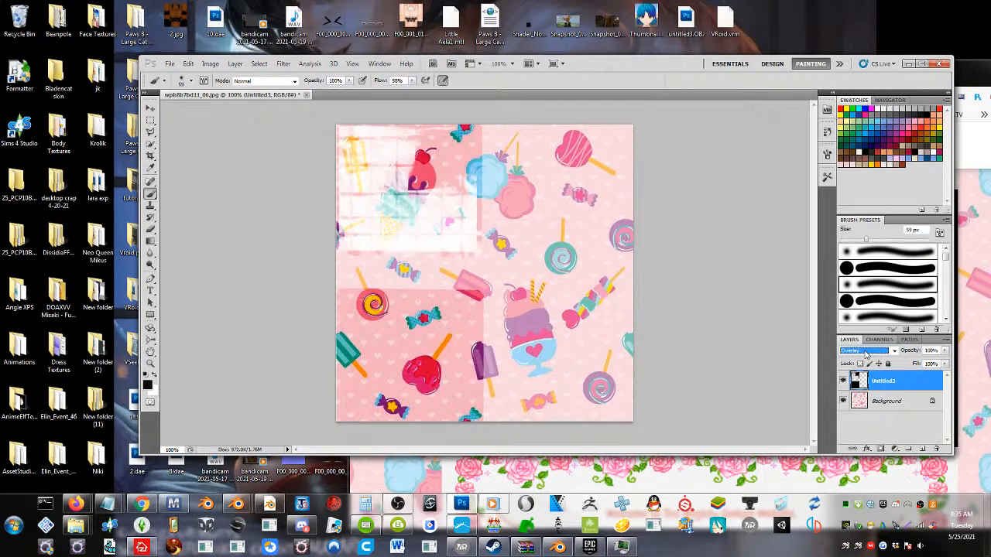
scroll(866, 354, "down", 5)
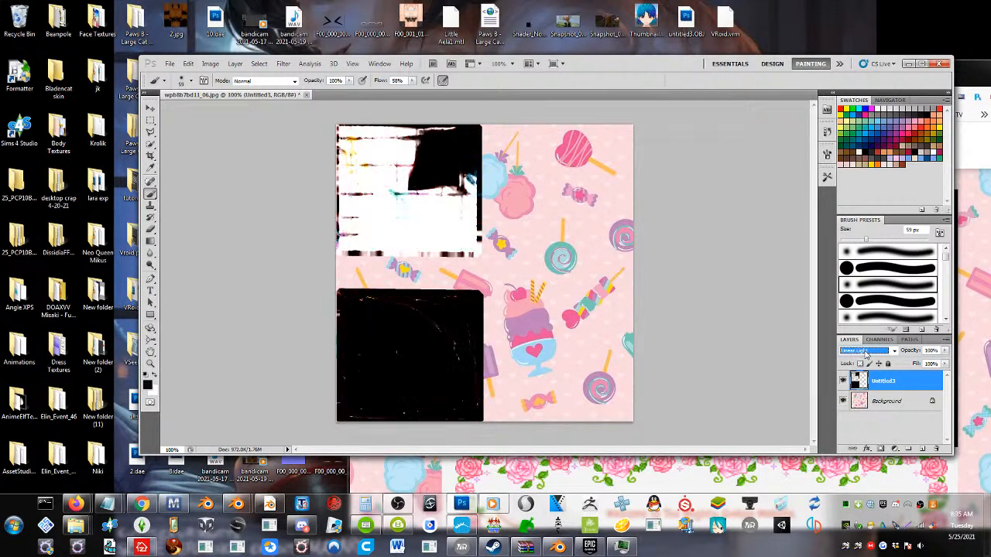
scroll(866, 353, "down", 3)
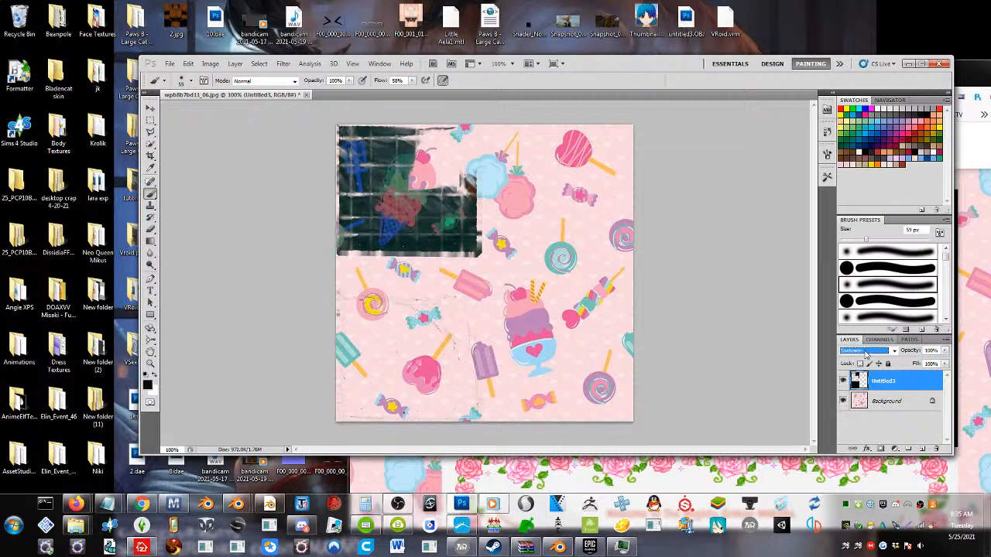
scroll(866, 354, "down", 2)
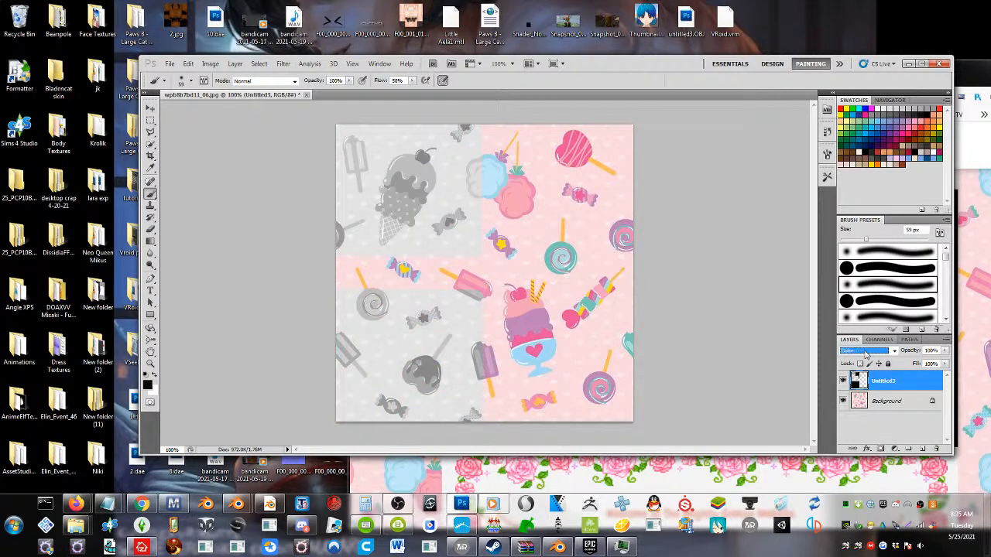
left_click(866, 352)
left_click(861, 121)
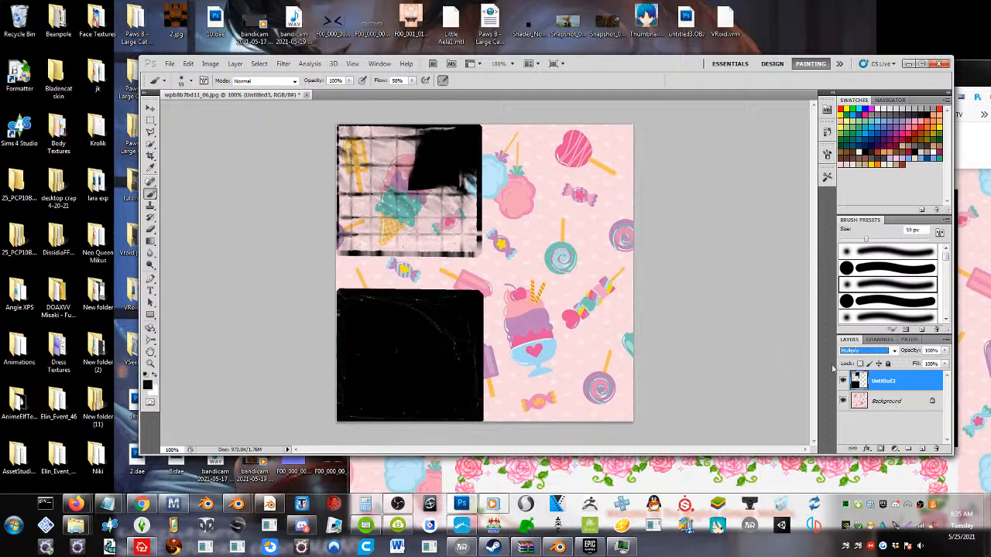
Reduce the Untitled3 layer's fill to 82%
left_click(945, 363)
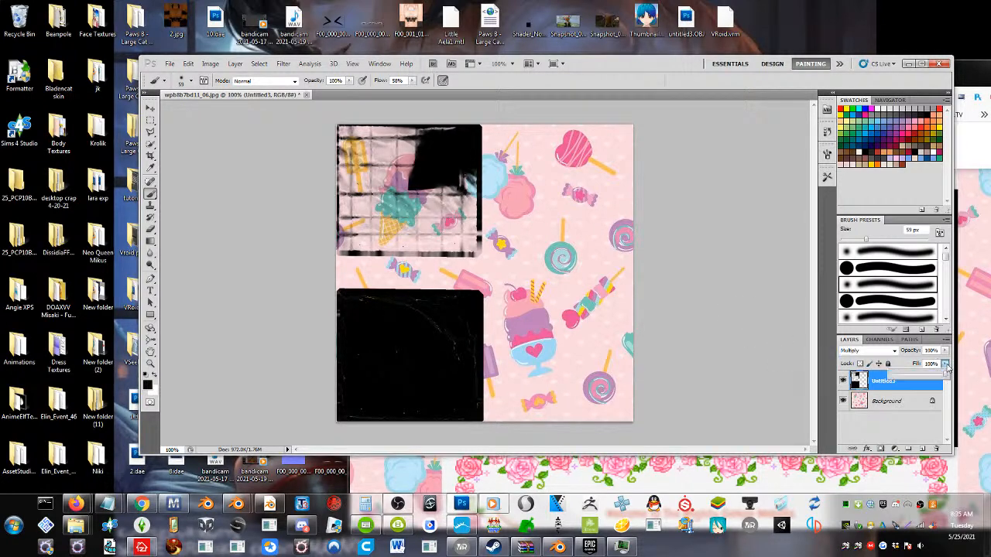
left_click_drag(936, 375, 920, 375)
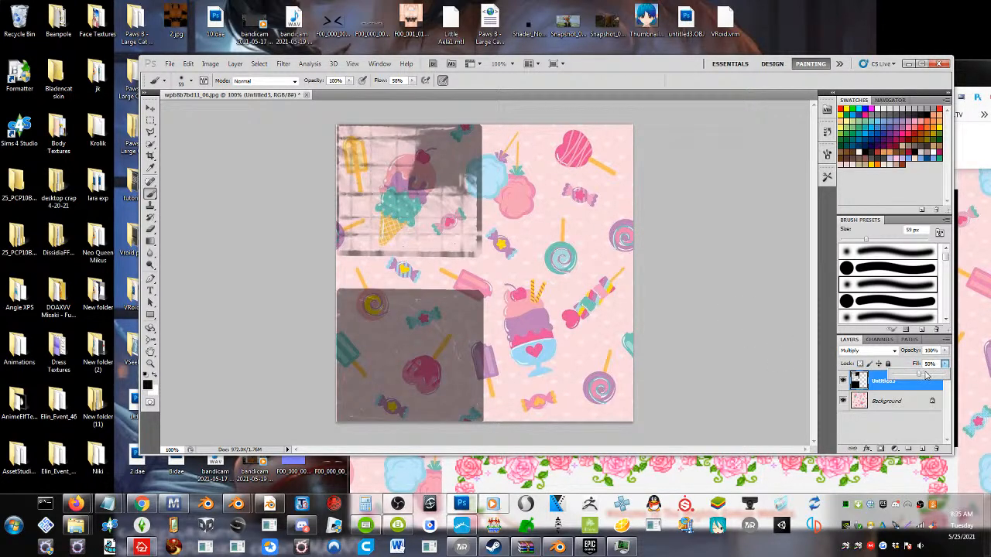
left_click_drag(934, 377, 935, 380)
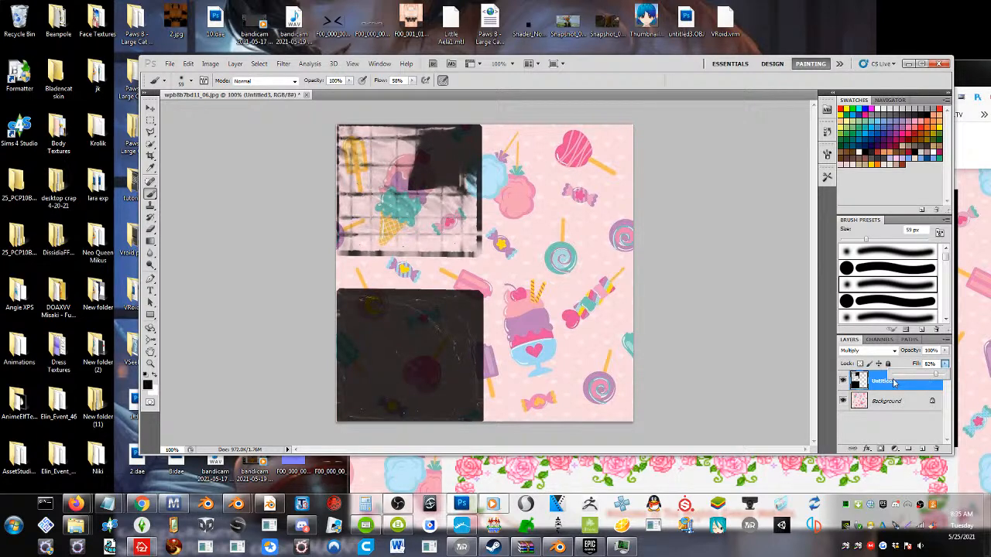
Hide the Background layer and set the Untitled3 layer's fill to 100%
left_click(843, 401)
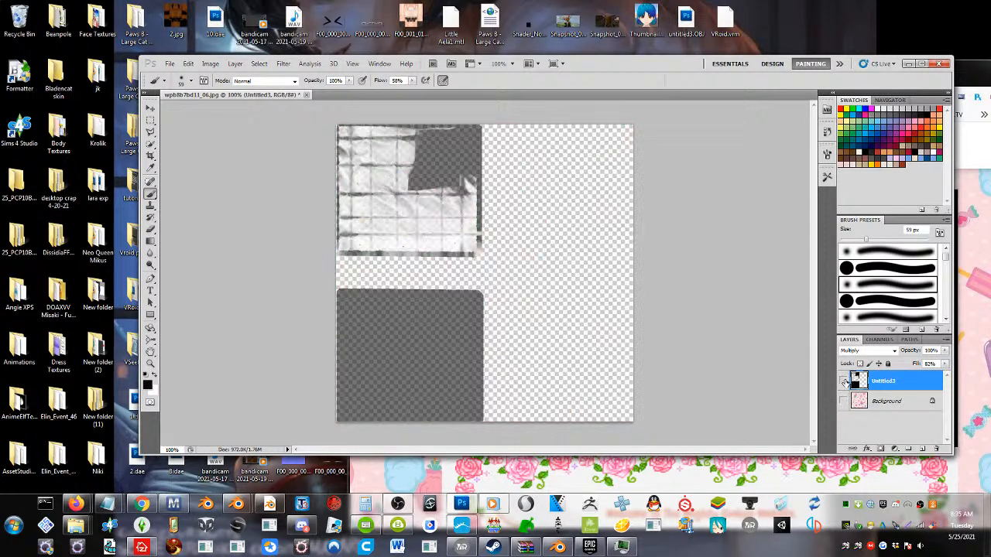
left_click(844, 383)
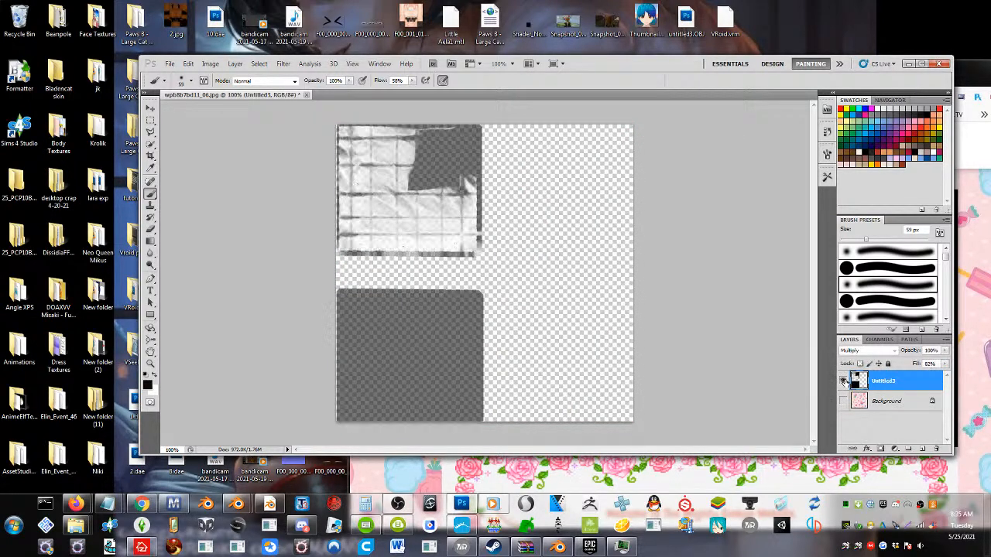
left_click(944, 365)
left_click_drag(936, 374, 988, 379)
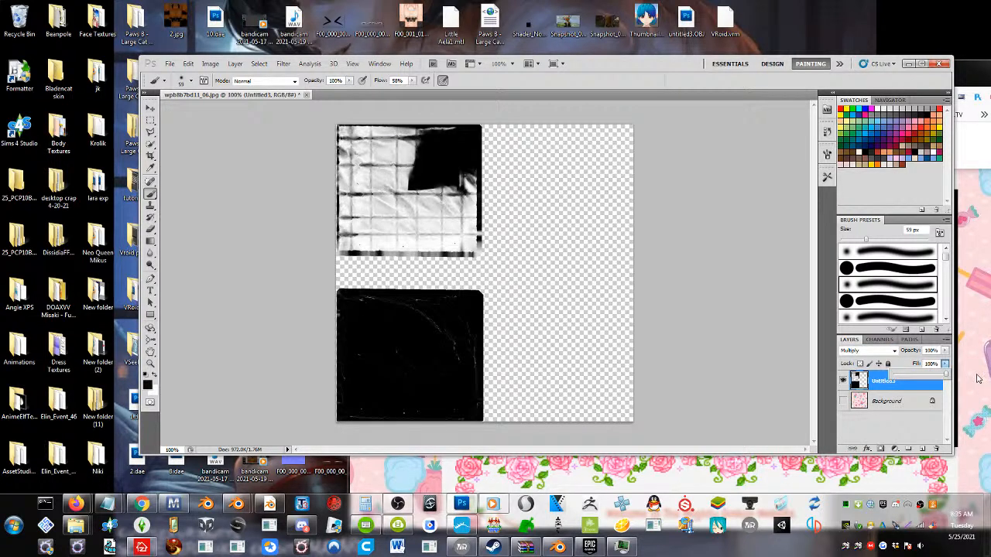
Apply a Gaussian Blur with a radius of about 2.1 pixels to the Untitled3 layer and show the Background layer again
left_click(259, 63)
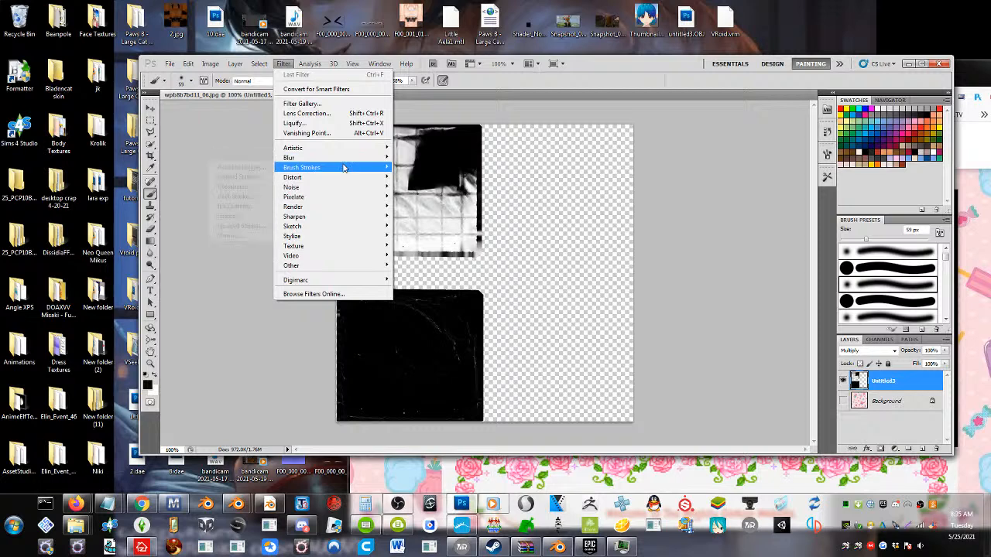
left_click(243, 202)
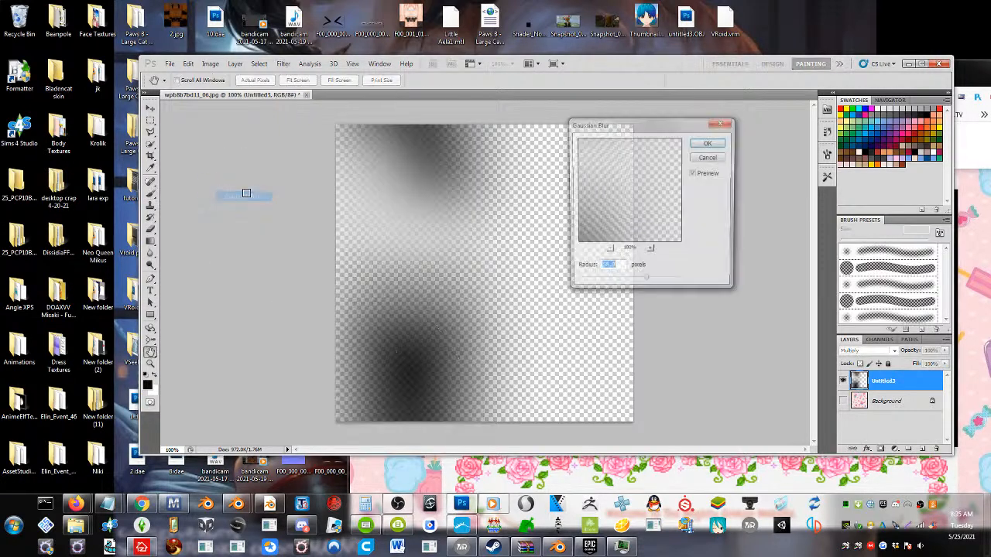
mouse_move(601, 284)
left_mouse_down()
mouse_move(580, 284)
mouse_move(589, 285)
left_mouse_up()
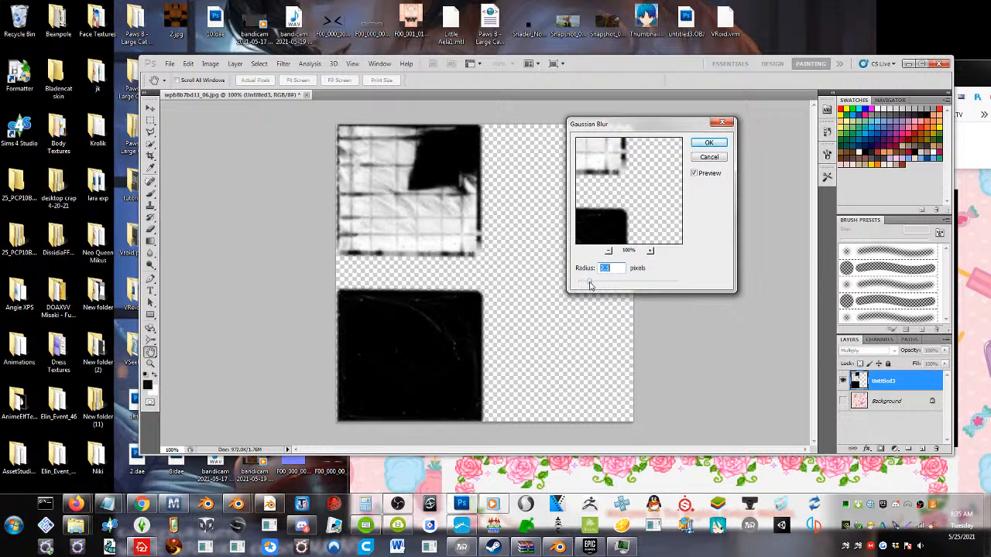
left_click(709, 144)
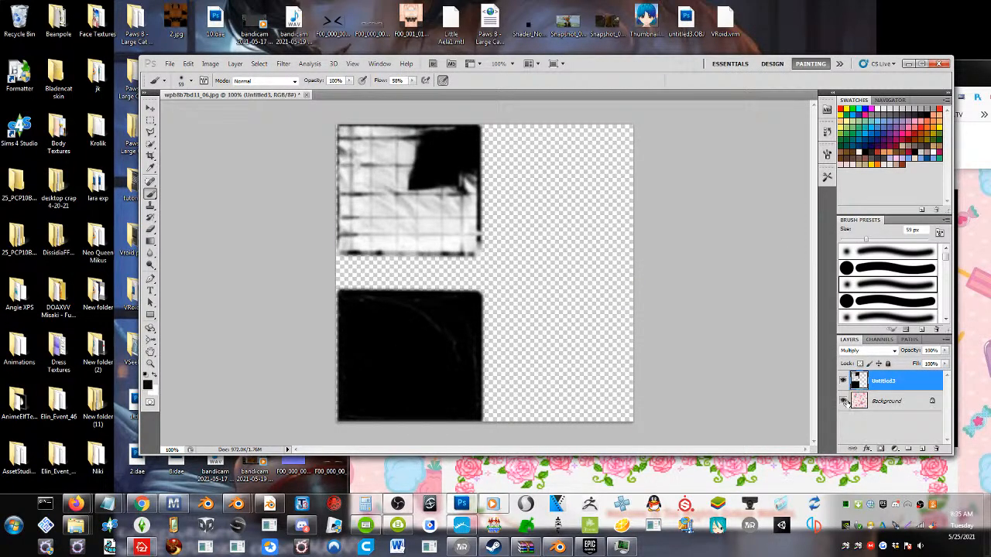
left_click(844, 401)
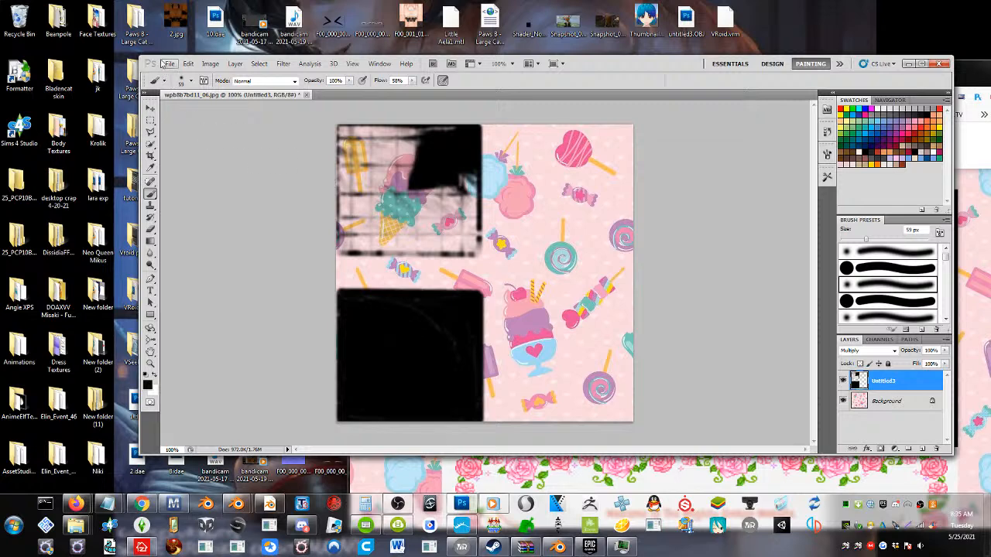
Save a copy of the combined image to the Desktop as wpb8b7bd11_06.png in PNG format without interlacing
left_click(167, 63)
left_click(310, 212)
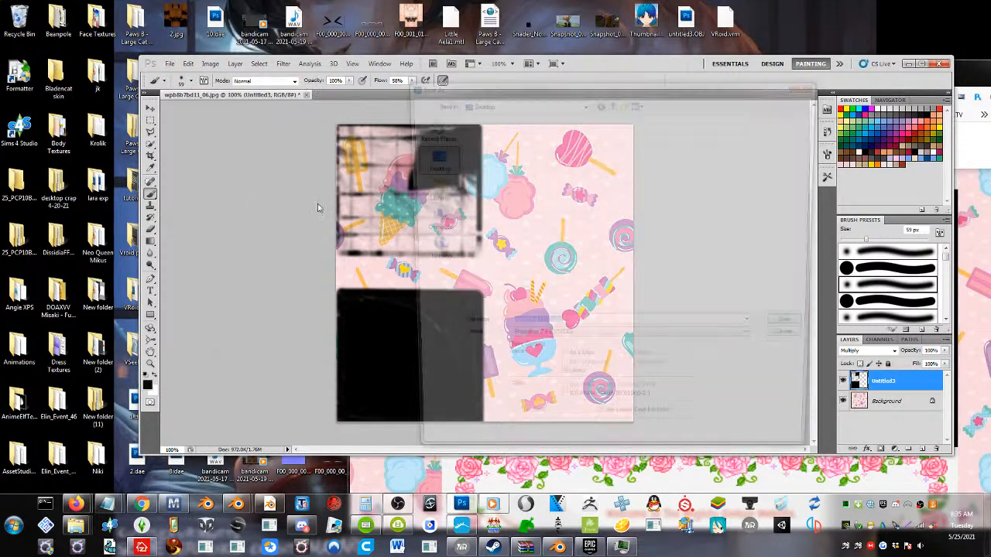
left_click(580, 342)
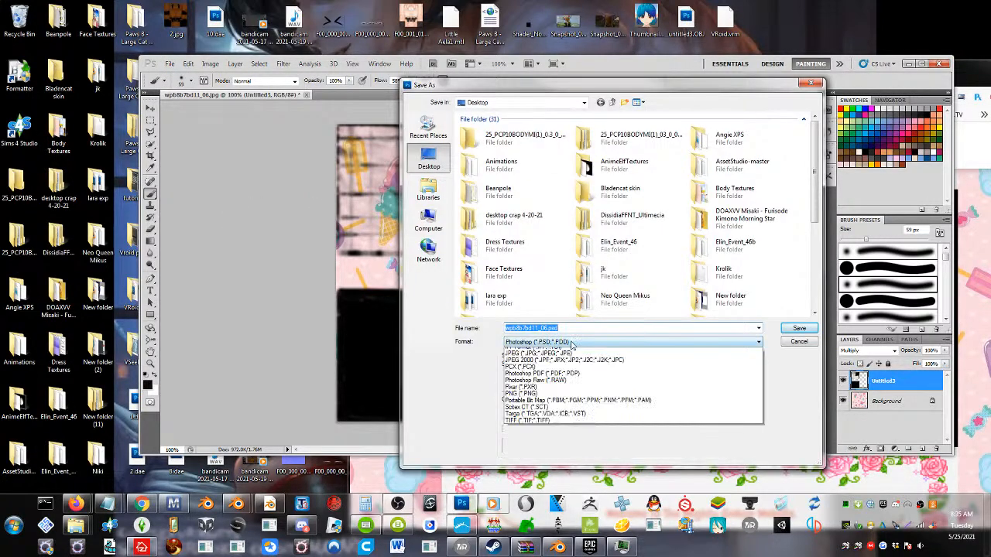
left_click(539, 454)
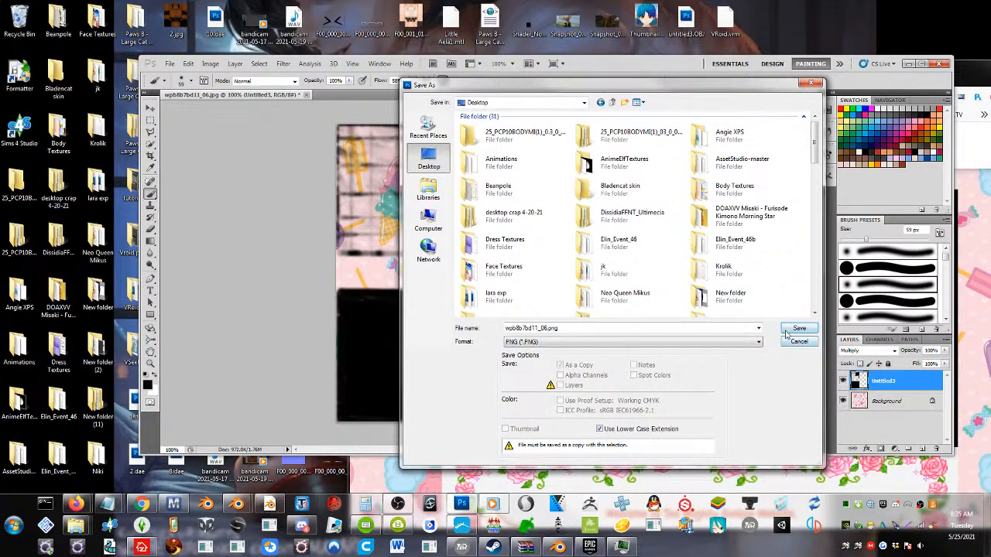
left_click(800, 329)
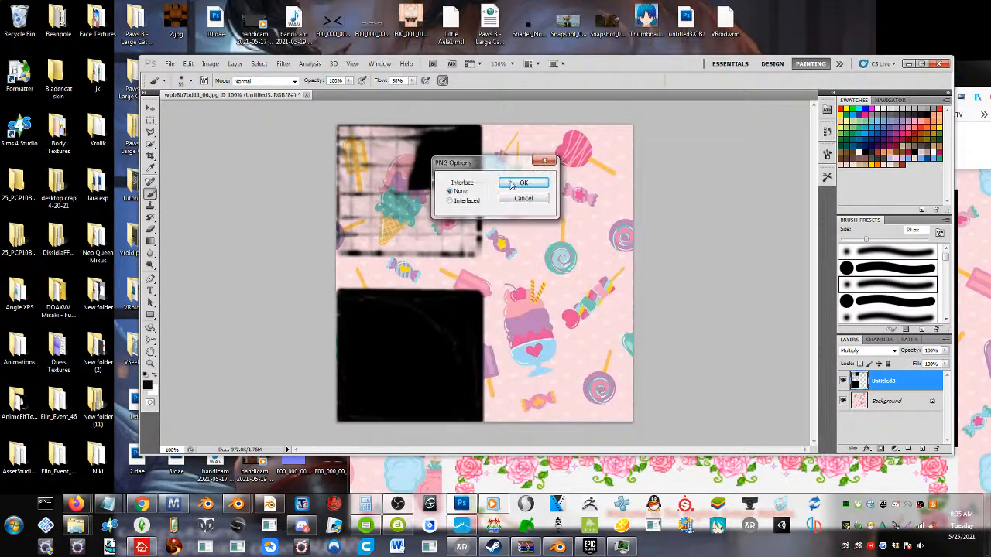
left_click(523, 183)
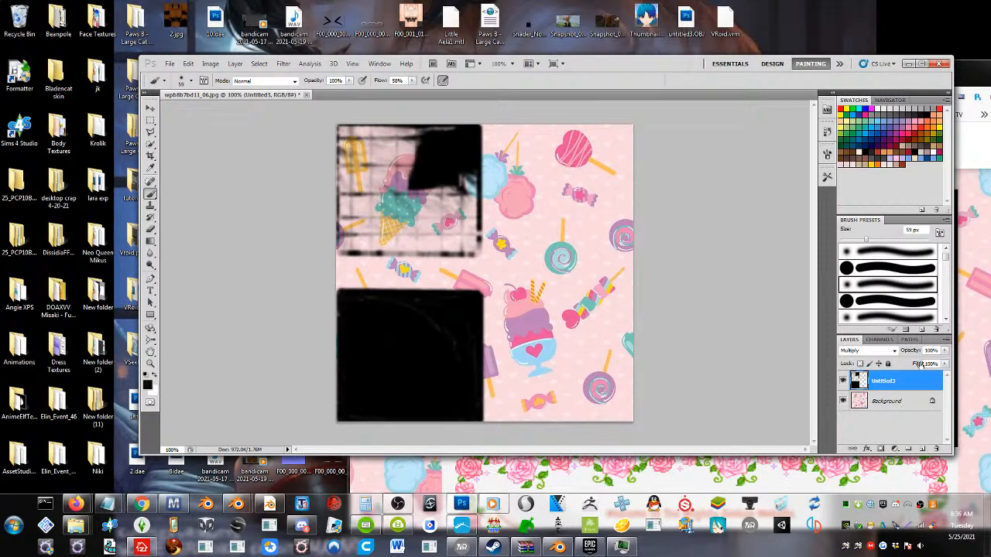
Cut the lower black square out of the Untitled3 layer and paste it in place on a layer of its own
left_click(843, 383)
key("m")
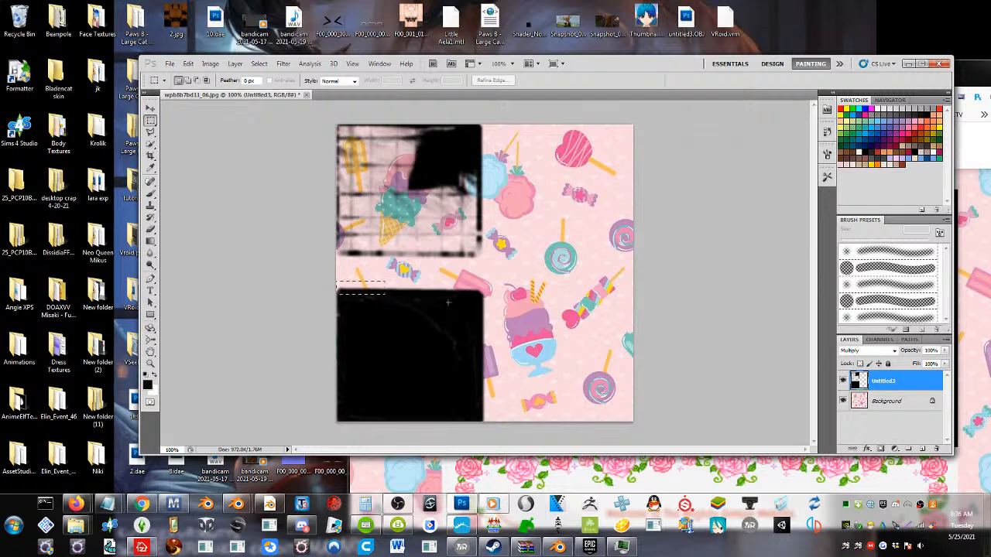
left_click(170, 64)
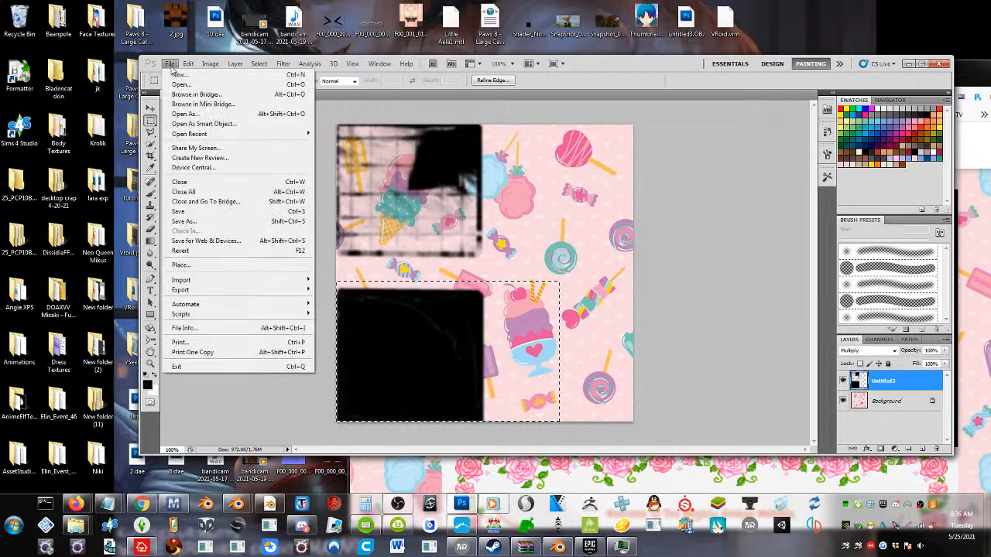
left_click(169, 63)
left_click(188, 64)
left_click(200, 123)
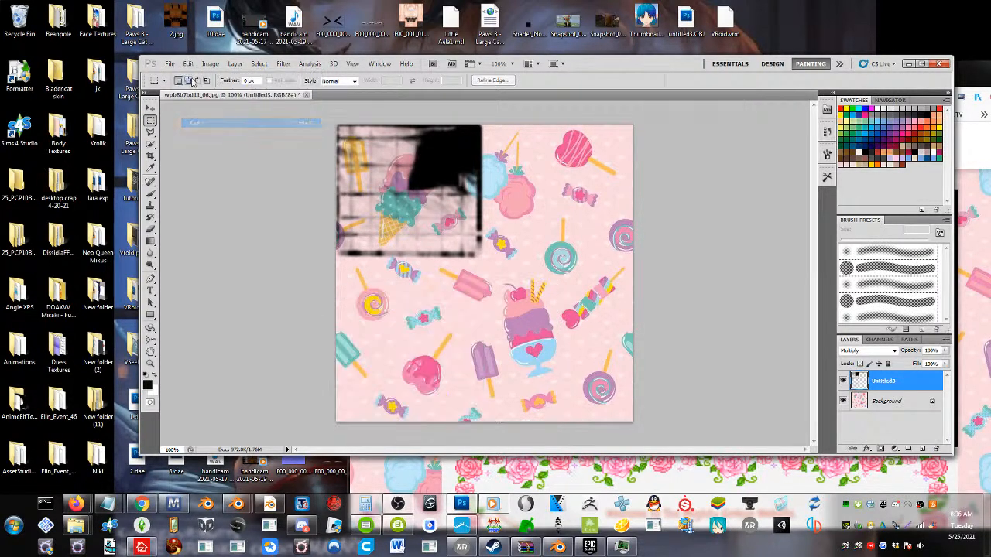
left_click(190, 63)
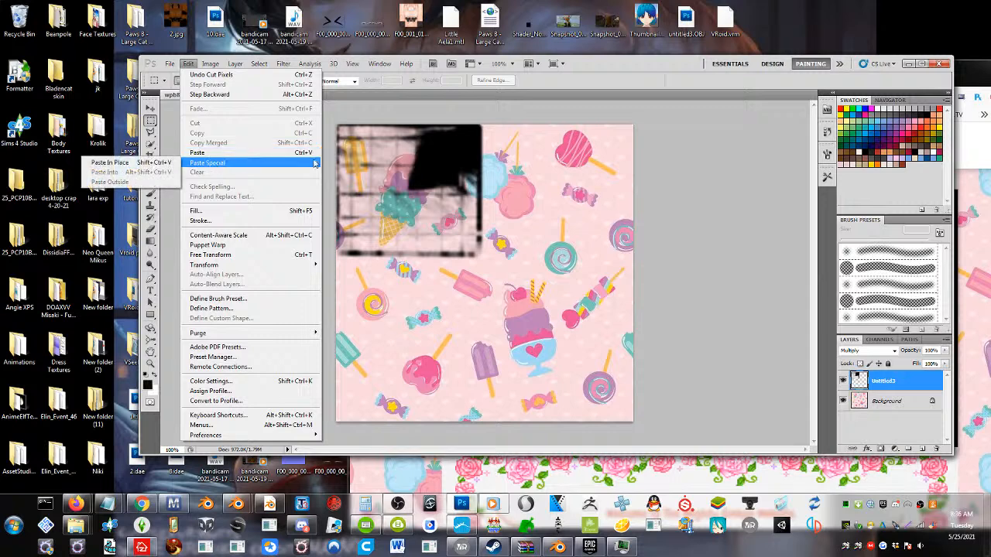
mouse_move(214, 164)
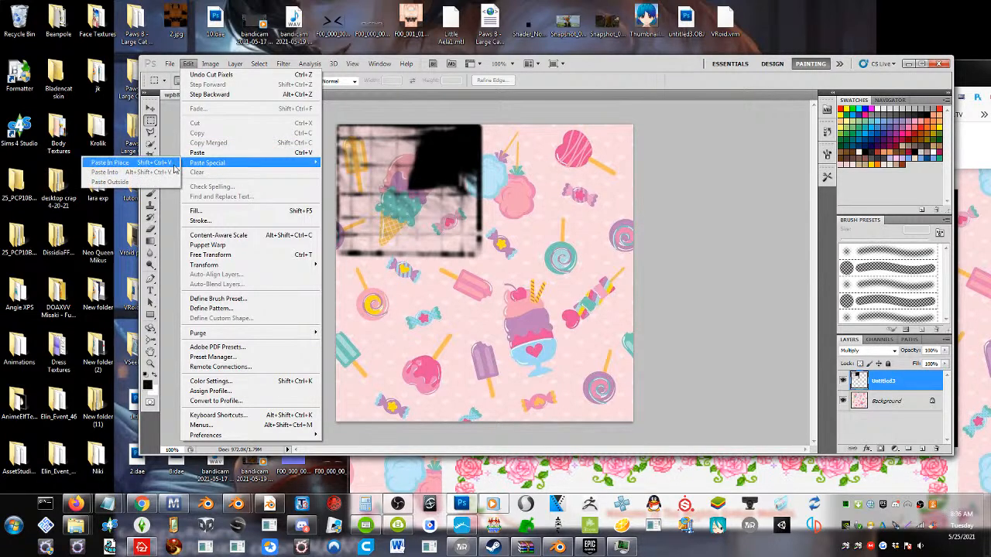
left_click(147, 161)
Try blend modes including Screen on the pasted black square's layer and set it to Soft Light
left_click(865, 352)
left_click(866, 355)
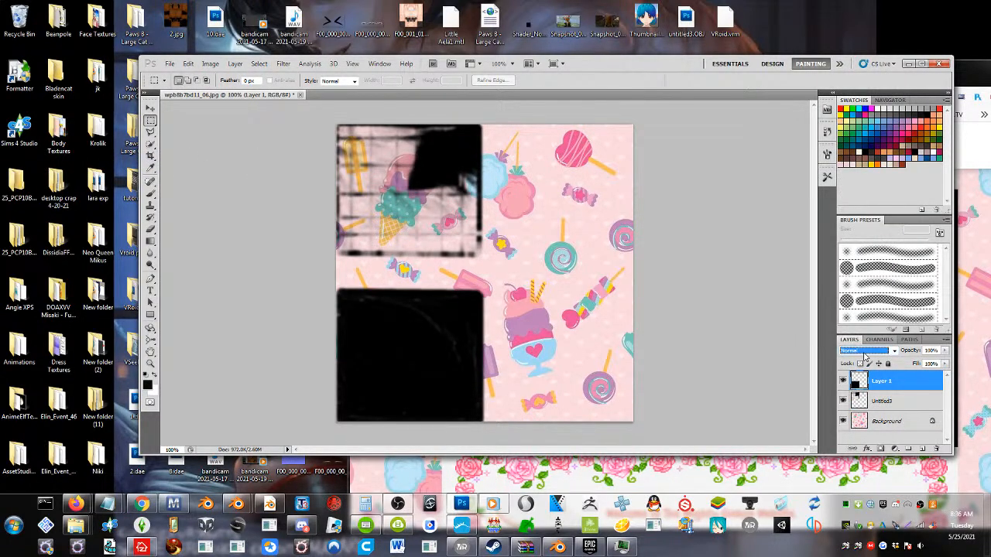
scroll(864, 356, "down", 2)
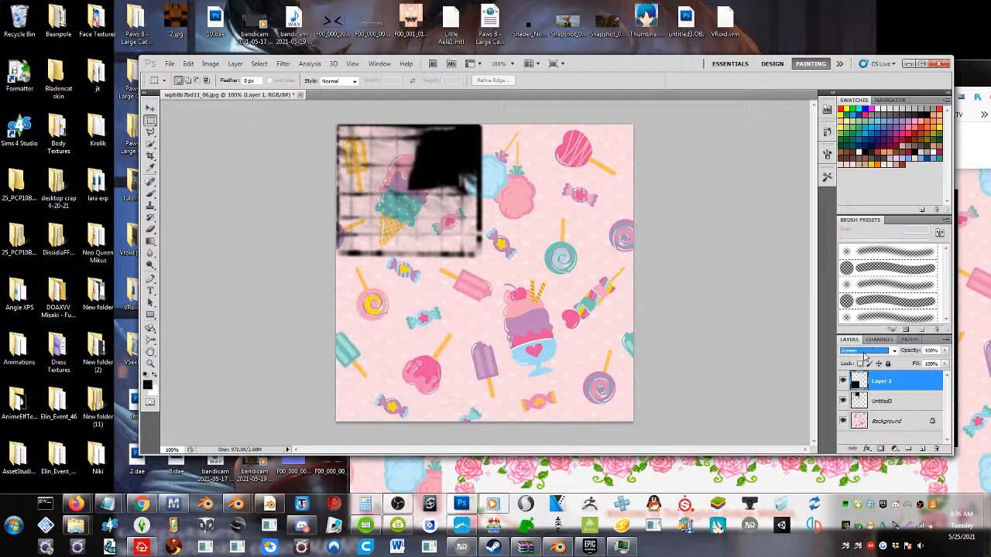
scroll(865, 356, "down", 2)
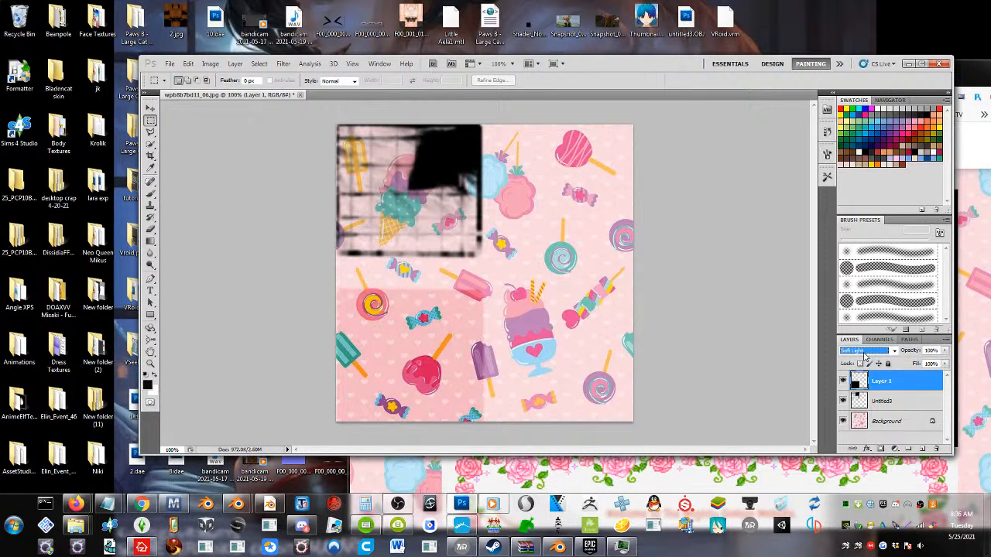
scroll(865, 356, "up", 1)
scroll(864, 356, "down", 1)
Try Color Burn, Lighten and Overlay on the Untitled3 layer and set its blend mode to Soft Light
left_click(872, 399)
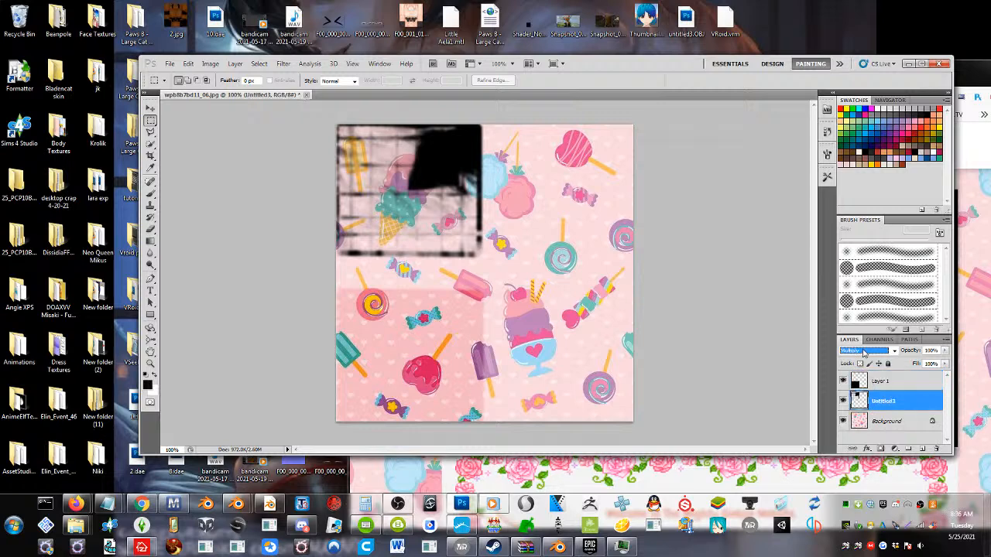
left_click(864, 353)
left_click(864, 353)
scroll(865, 354, "down", 4)
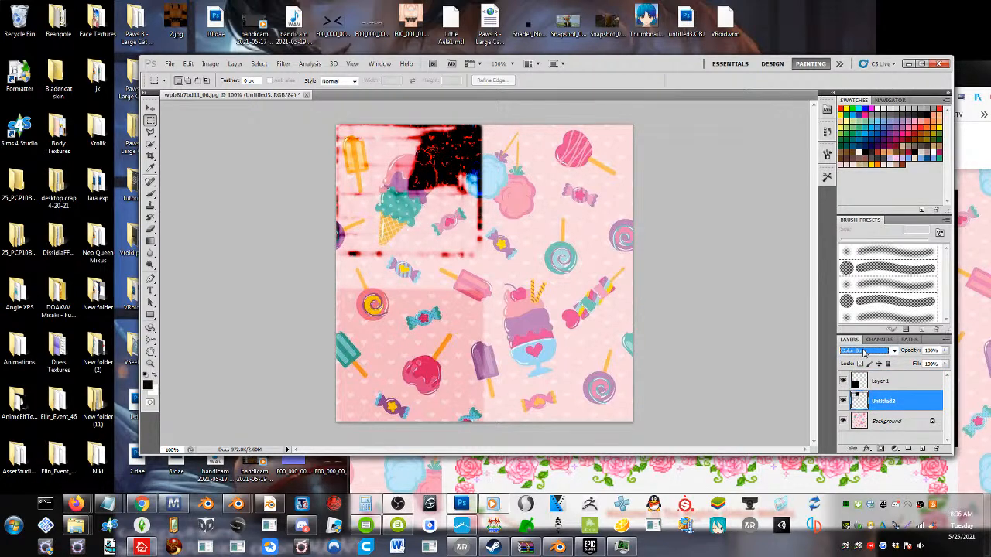
scroll(864, 353, "down", 4)
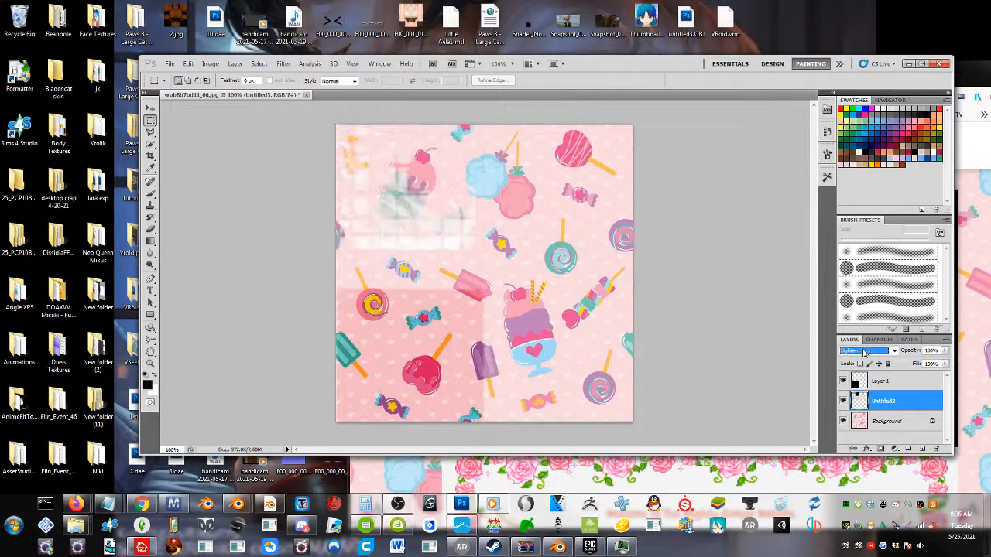
scroll(864, 353, "down", 2)
scroll(865, 353, "down", 3)
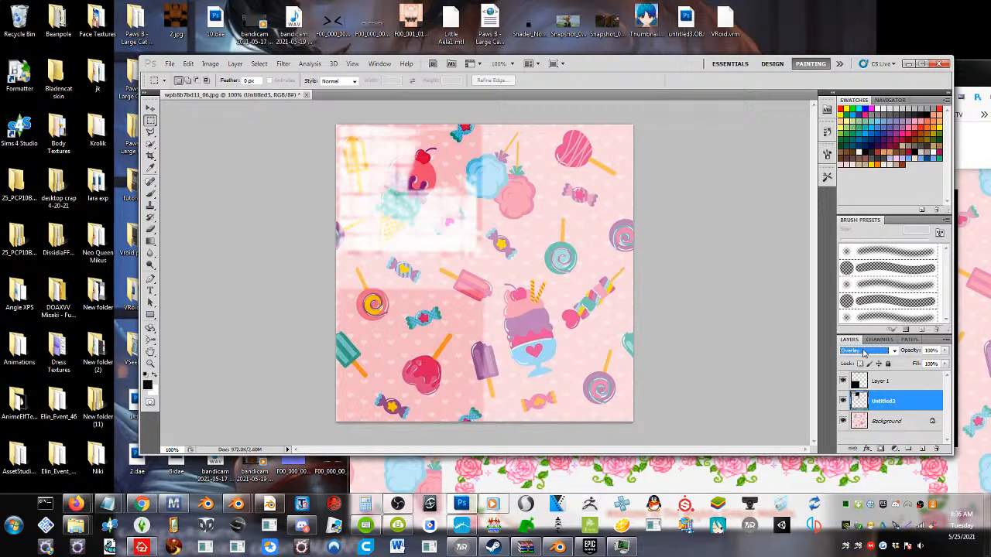
scroll(865, 353, "down", 3)
scroll(865, 353, "up", 2)
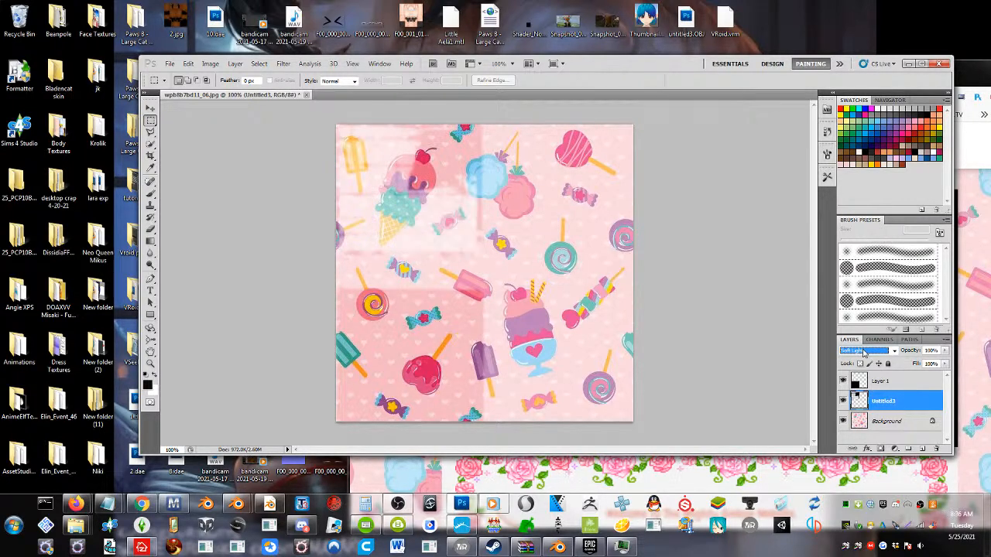
Duplicate the Untitled3 layer as Untitled3 copy and set the copy's blend mode to Luminosity
left_click(882, 381)
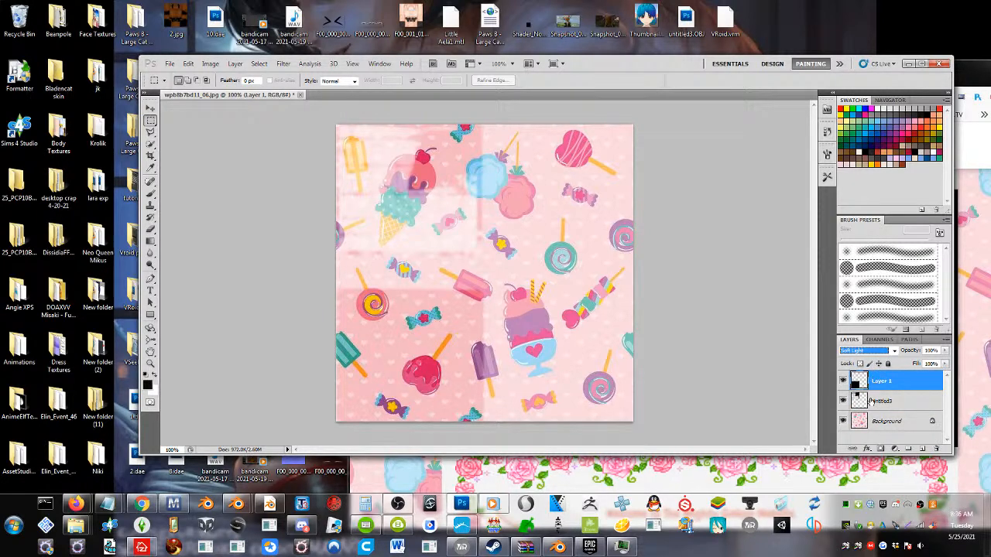
right_click(872, 401)
left_click(891, 190)
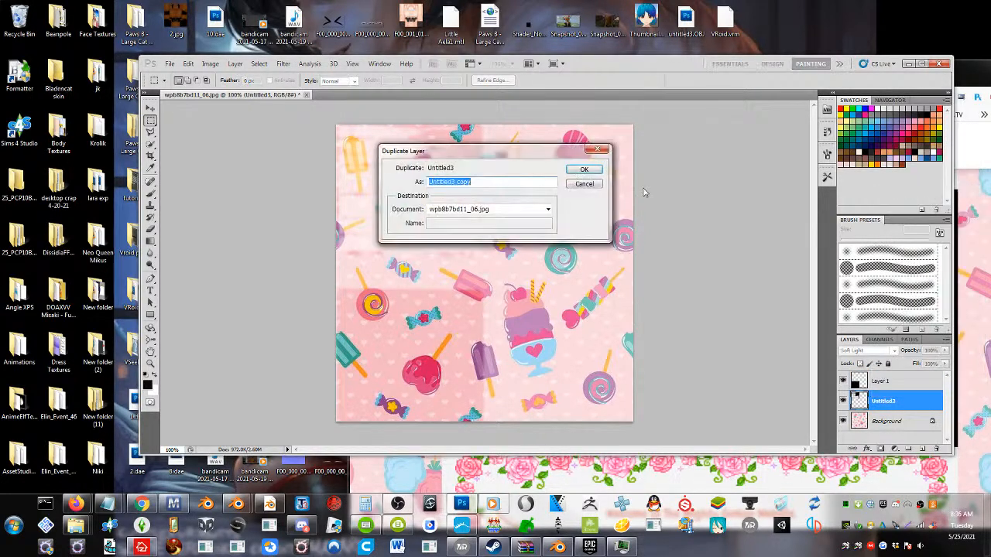
left_click(584, 170)
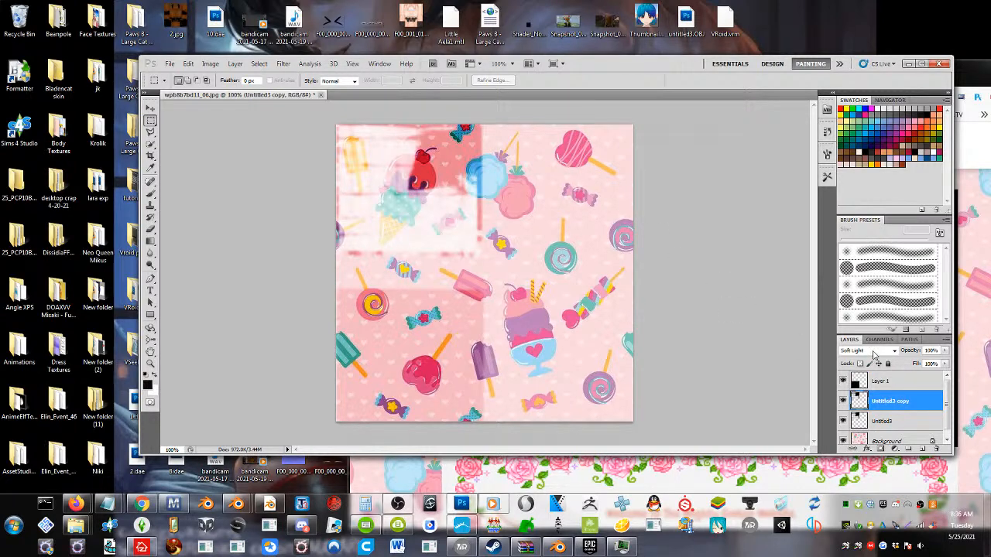
left_click(874, 351)
left_click(869, 344)
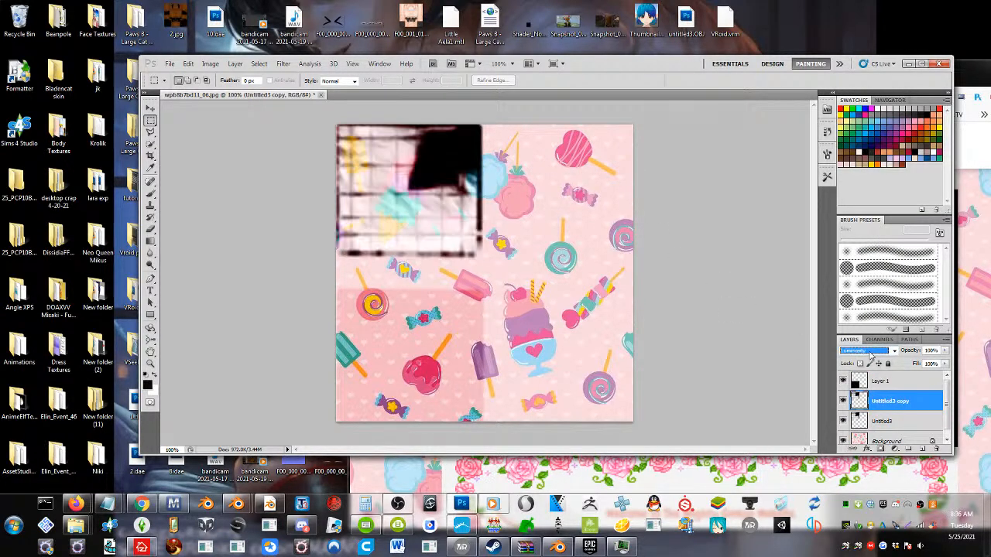
scroll(870, 356, "up", 1)
scroll(870, 355, "down", 1)
Save a copy of the reworked image to the Desktop as wpb8b7bd11_06.png in PNG format without interlacing
left_click(169, 64)
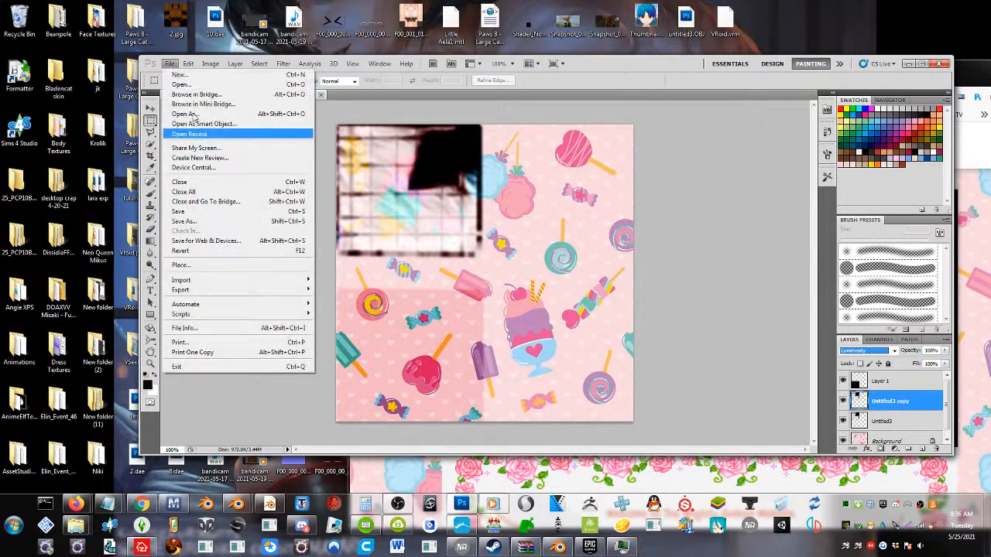
left_click(208, 215)
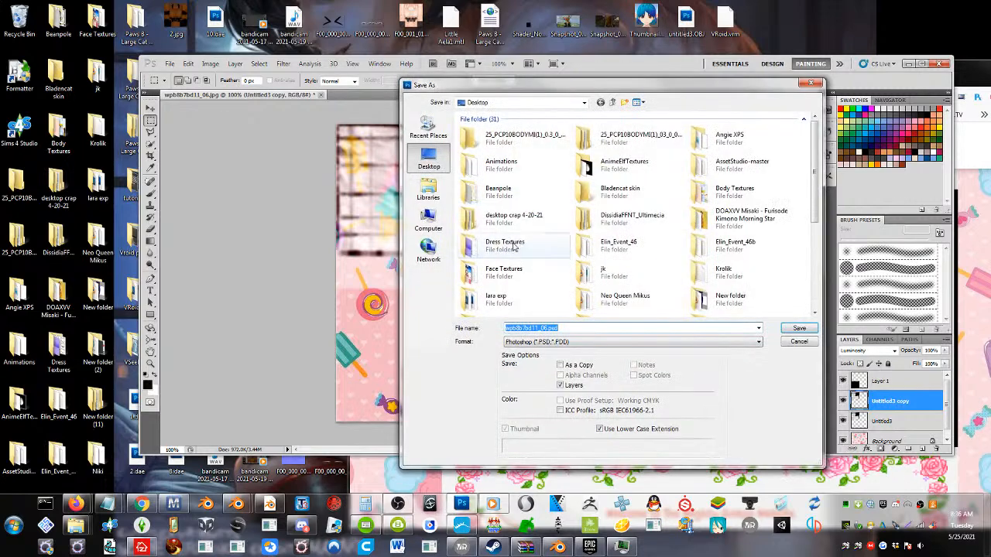
left_click(619, 341)
left_click(536, 452)
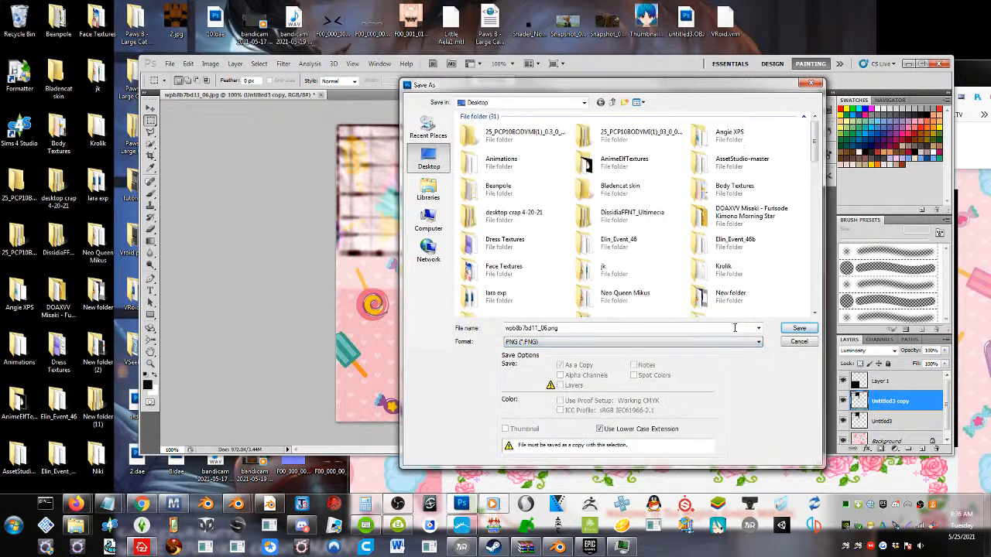
key("Return")
left_click(497, 216)
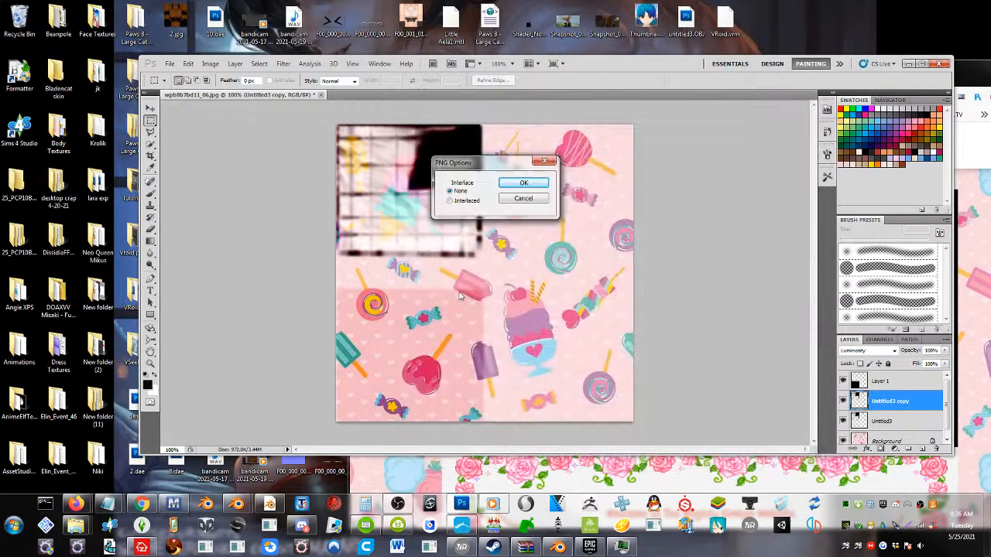
left_click(511, 187)
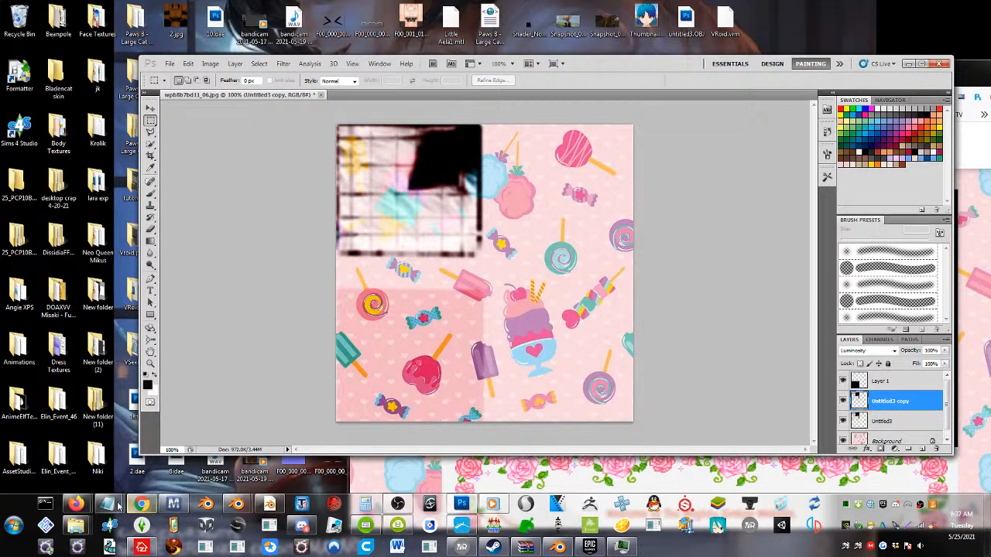
Switch to Firefox, reopen the recently closed page source of the Ginkgo Home site, and close the reopened Oxygen tab
mouse_move(76, 505)
left_click(93, 453)
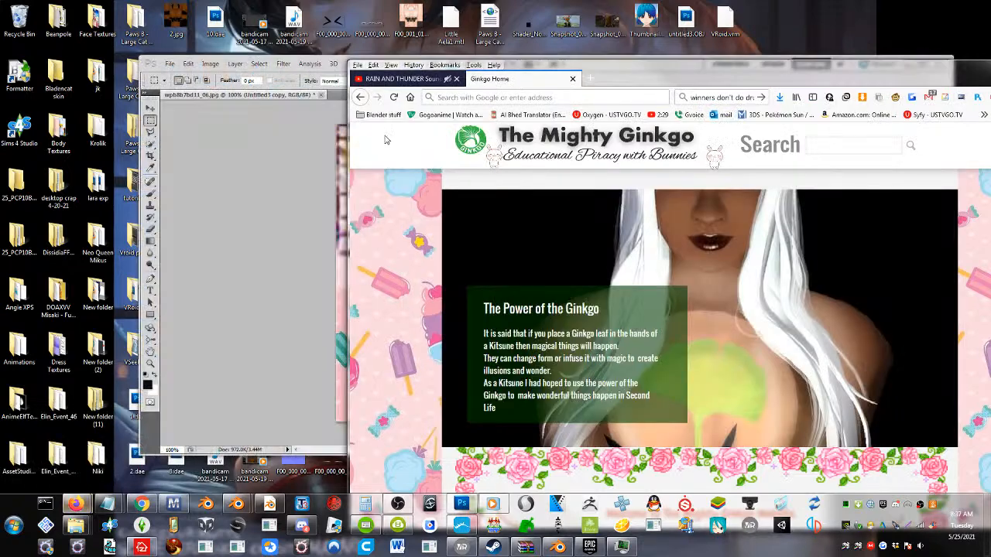
left_click(399, 79)
left_click(484, 79)
right_click(488, 81)
left_click(540, 195)
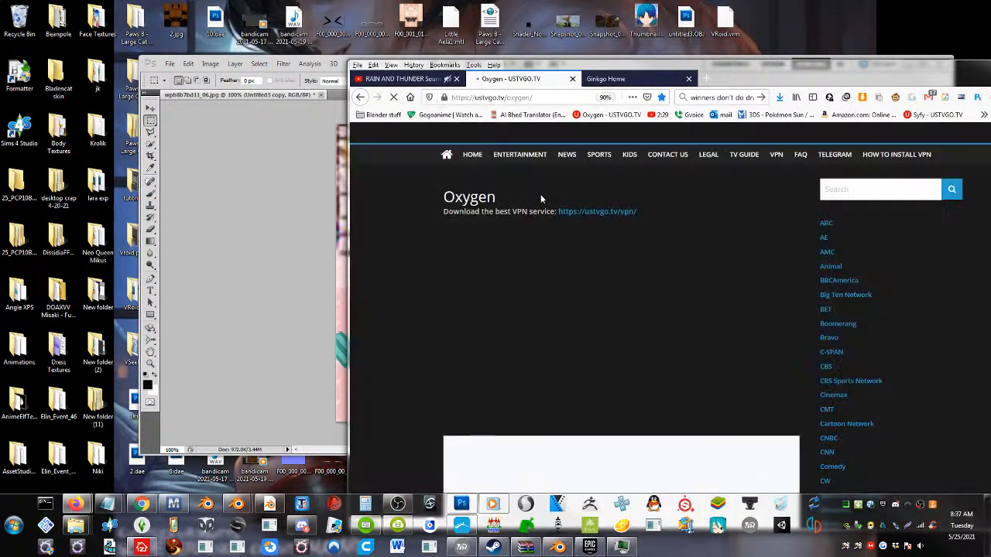
right_click(523, 75)
left_click(553, 196)
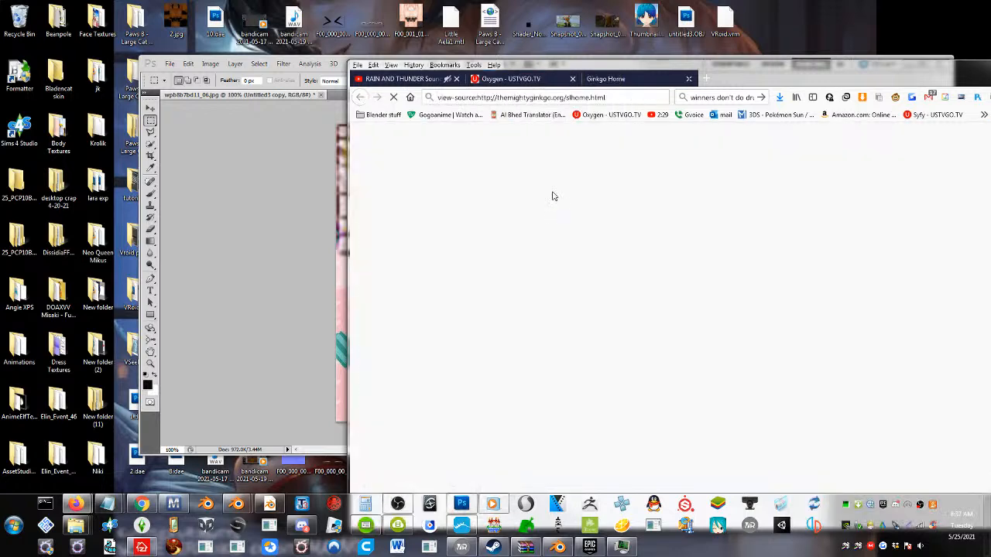
middle_click(552, 80)
Return to the Ginkgo Home page and move the browser window so that it lies fully within the screen
left_click(547, 80)
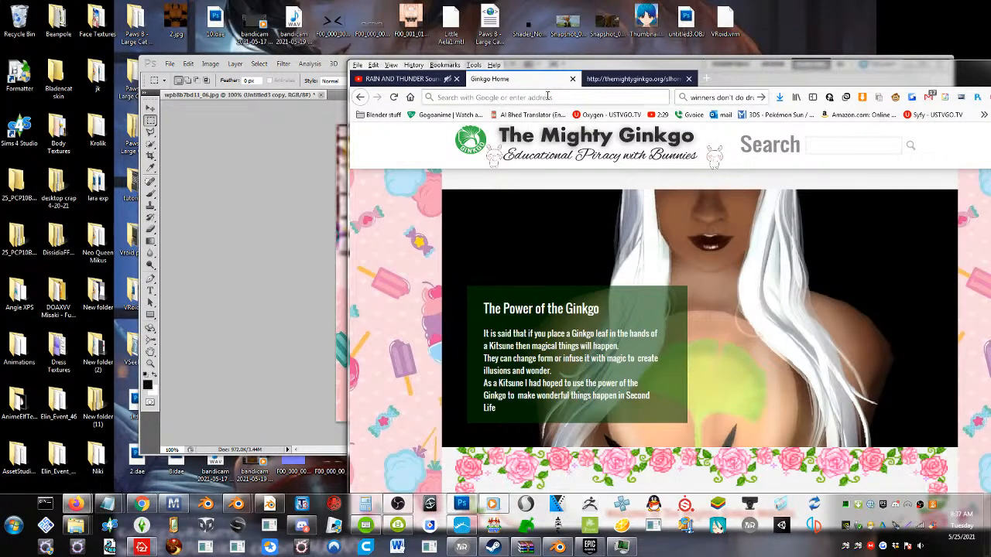
left_click(608, 79)
left_click(490, 78)
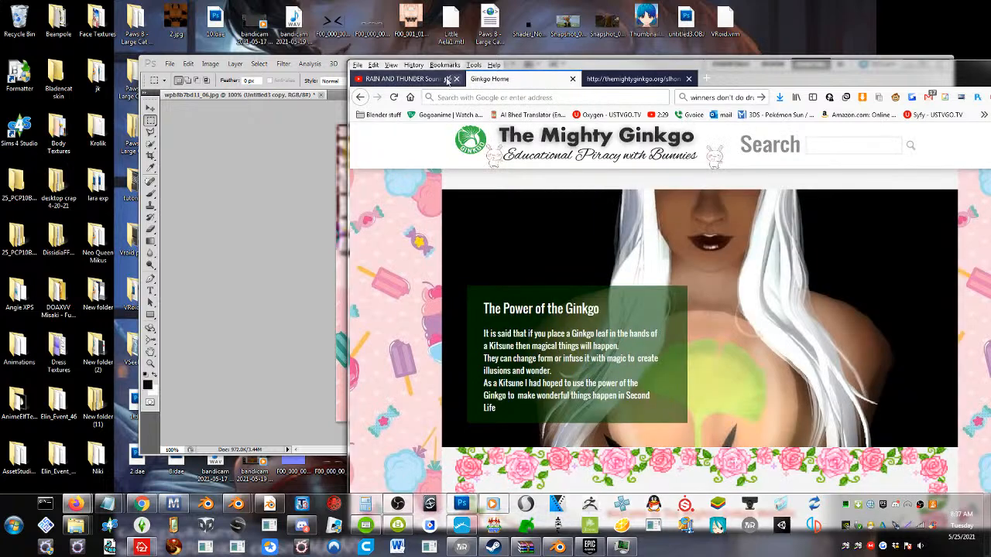
right_click(483, 81)
right_click(360, 98)
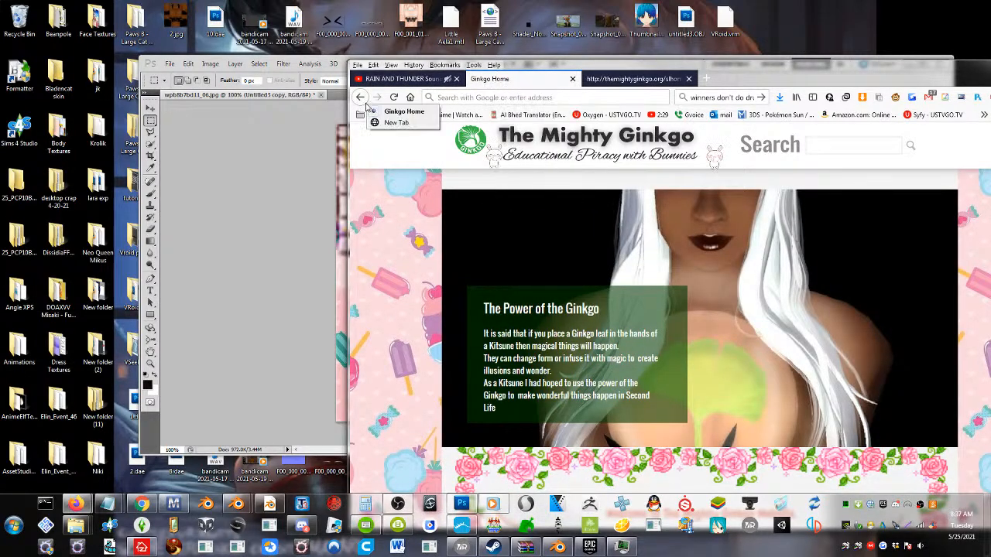
right_click(518, 86)
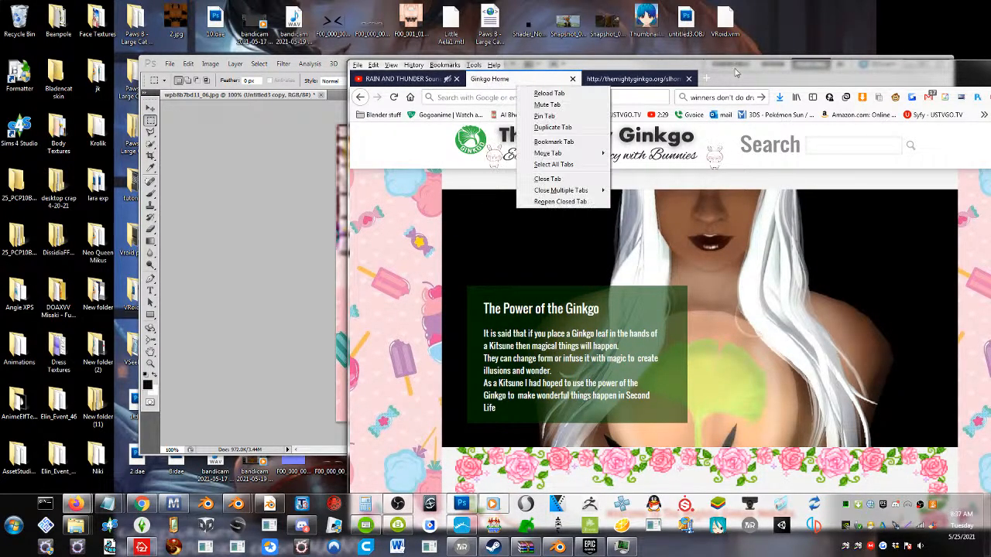
left_click_drag(736, 73, 539, 72)
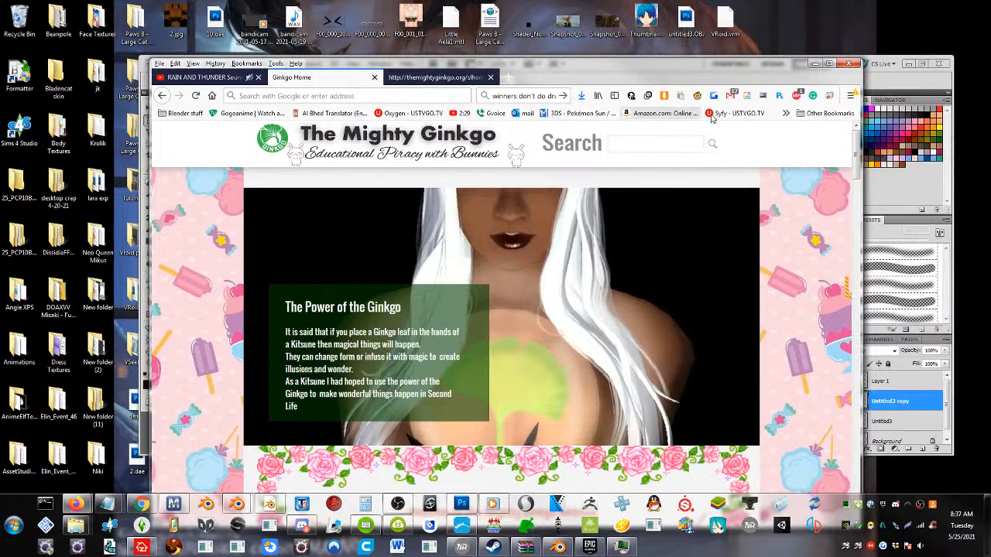
Open the bookmarked YouTube Live Dashboard in the current tab and move the browser window so the neighbouring desktop area is free
left_click(785, 115)
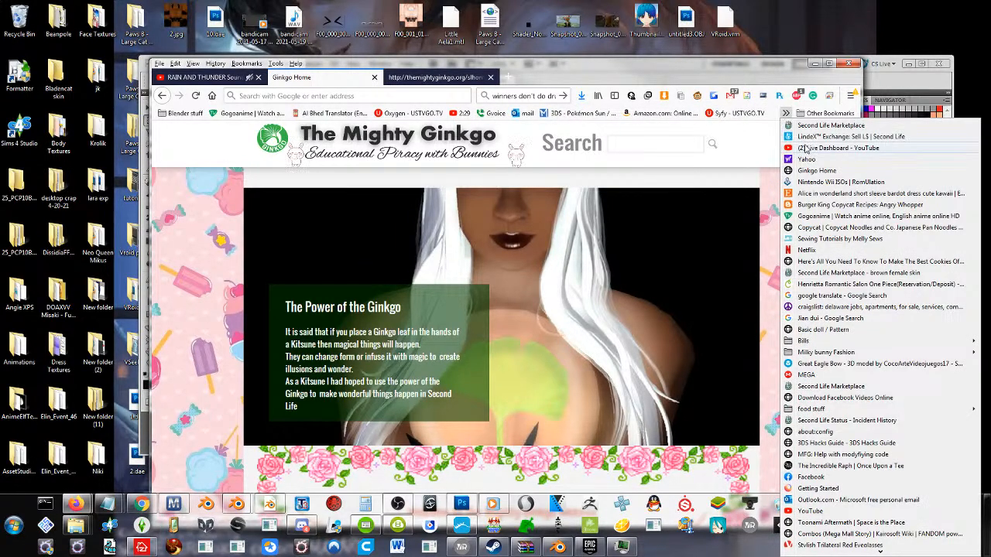
left_click(806, 148)
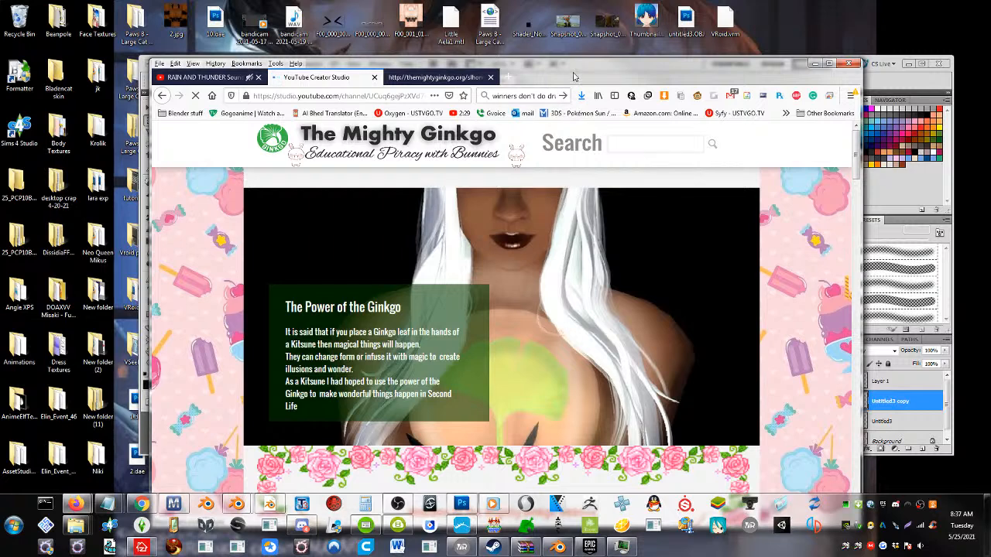
left_click_drag(576, 76, 405, 49)
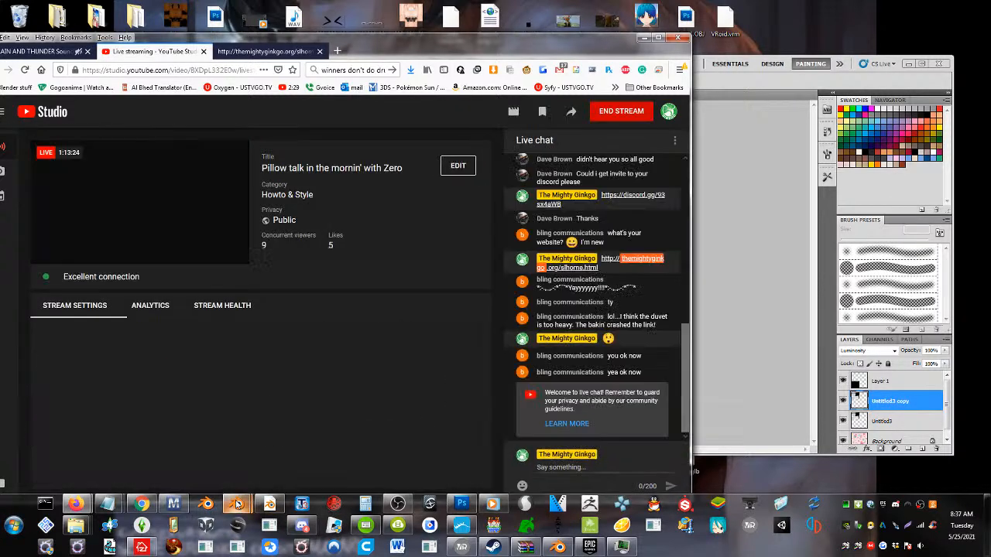
Switch to the Blender window with the quilted blanket and place it beside the YouTube dashboard
mouse_move(237, 505)
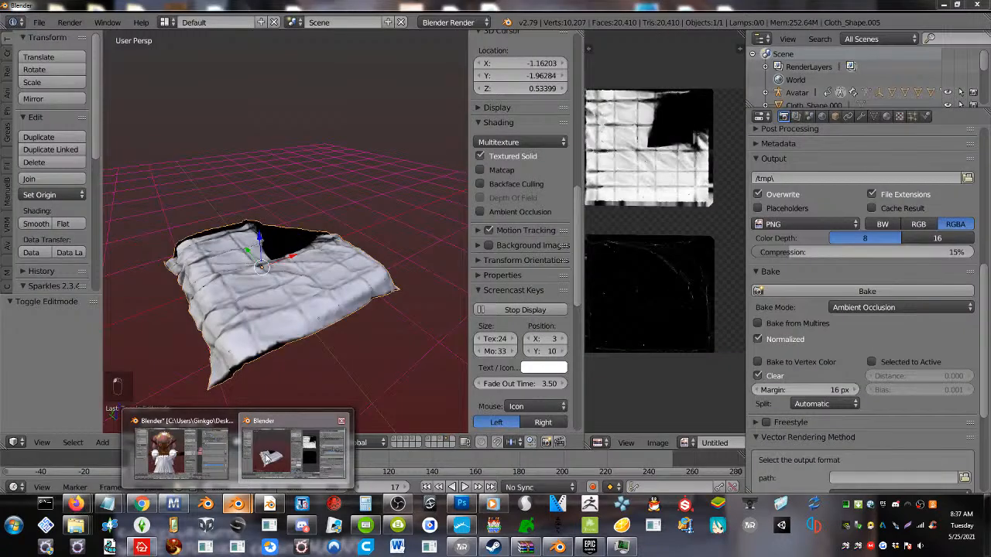
left_click(294, 453)
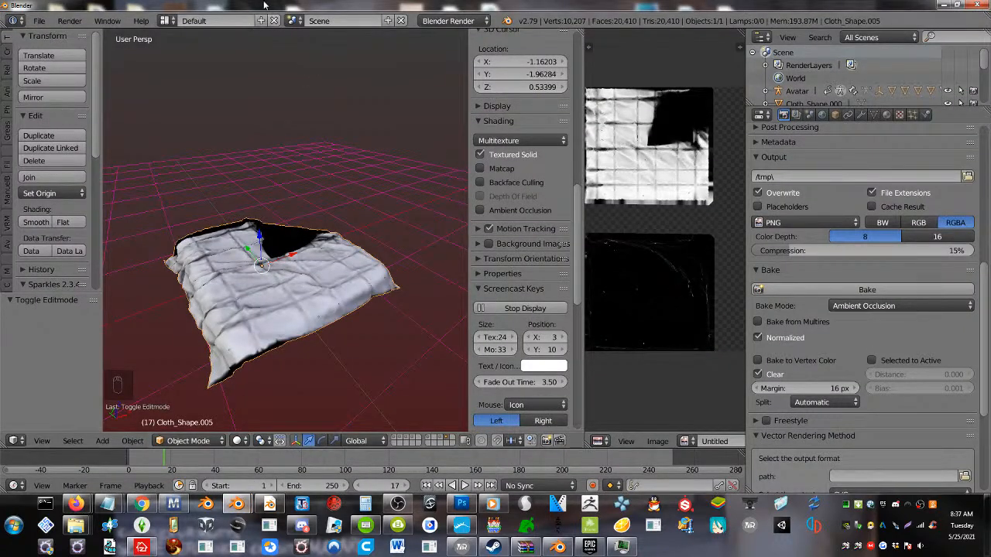
left_click_drag(266, 4, 592, 35)
Enter Edit Mode on the blanket, widen the image editor and unlink the baked Untitled image from it
right_click(504, 351)
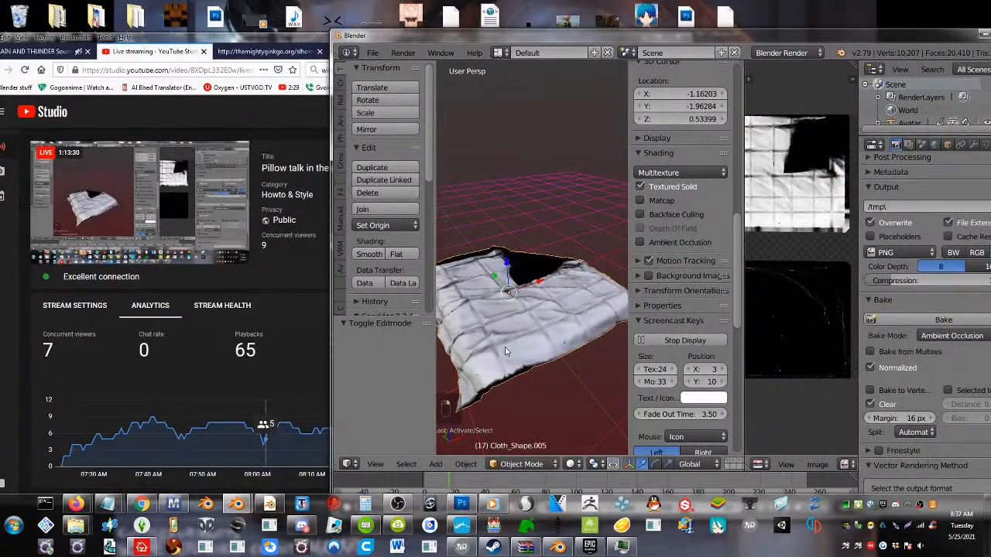
key("Tab")
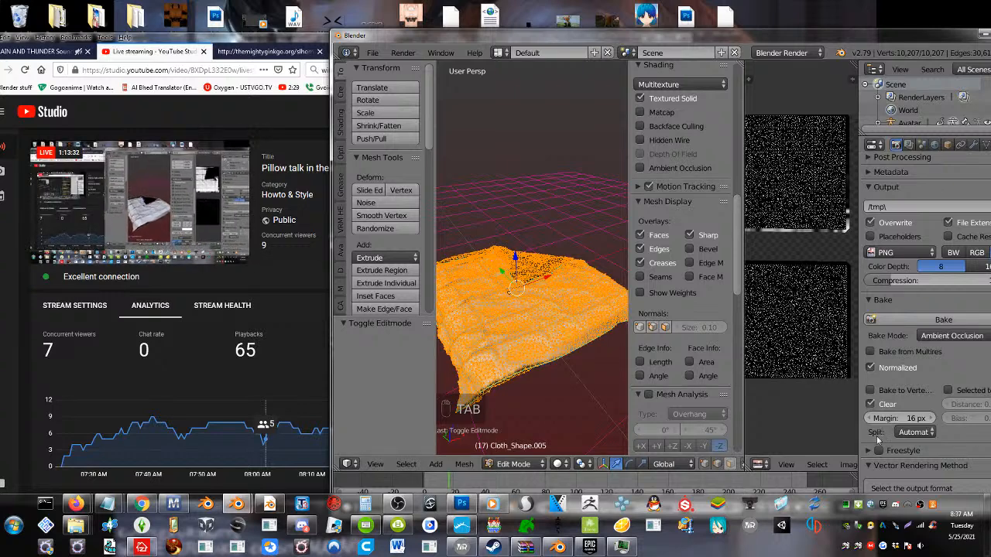
left_click_drag(859, 439, 925, 441)
scroll(873, 465, "right", 3)
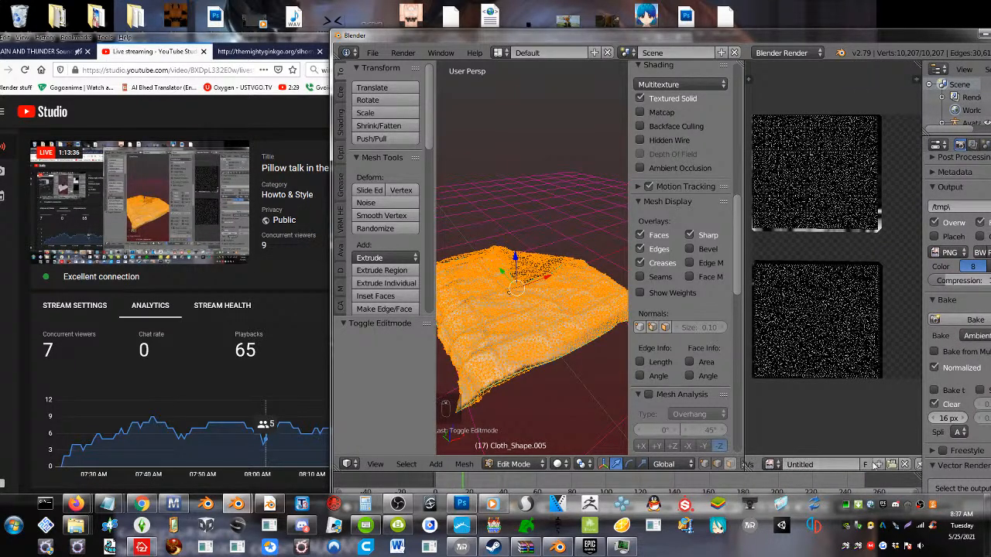
left_click(905, 464)
Load wpb8b7bd11_06.png from the Desktop as the blanket's image, browsing by thumbnails sorted by modification time
left_click(819, 464)
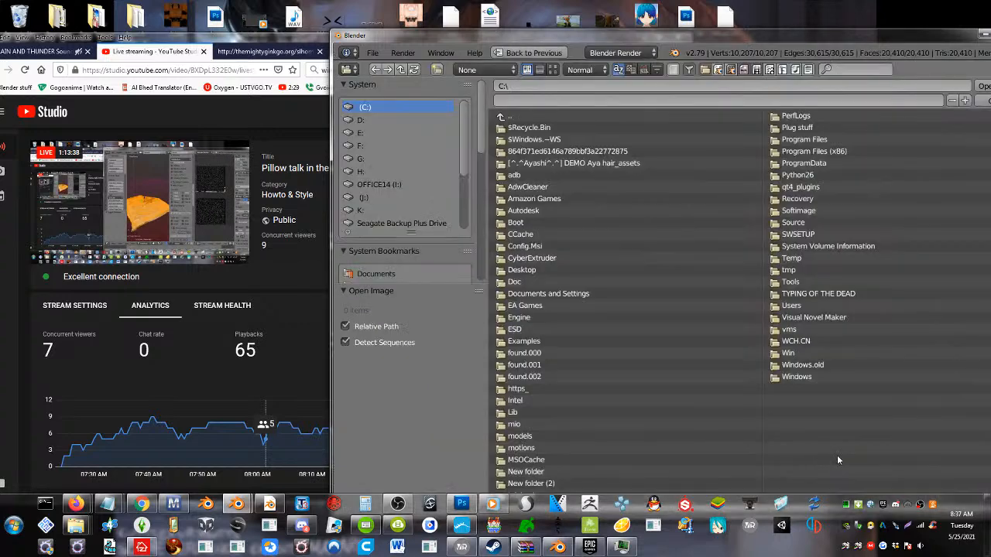
scroll(394, 253, "down", 4)
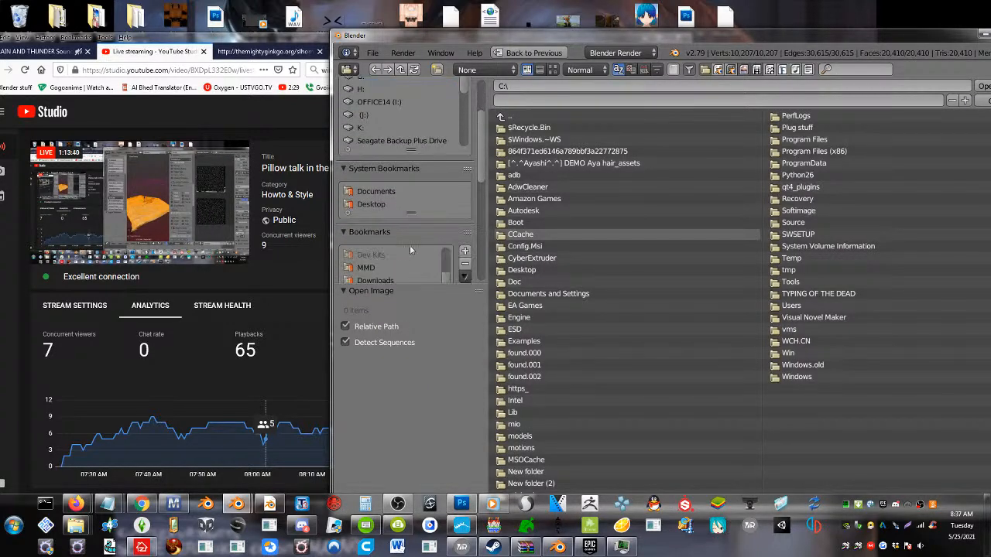
left_click_drag(479, 164, 479, 227)
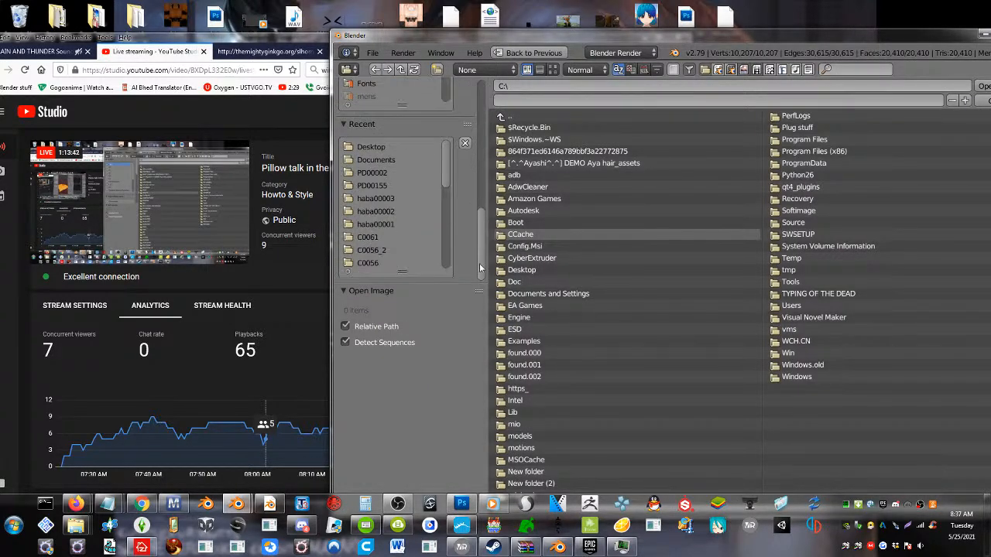
left_click_drag(480, 267, 484, 155)
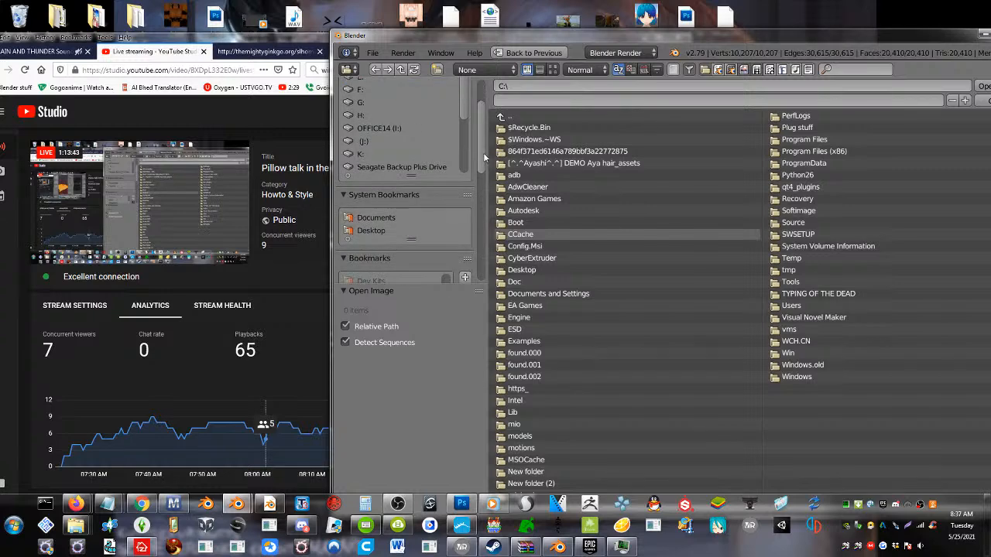
left_click(371, 231)
left_click(552, 69)
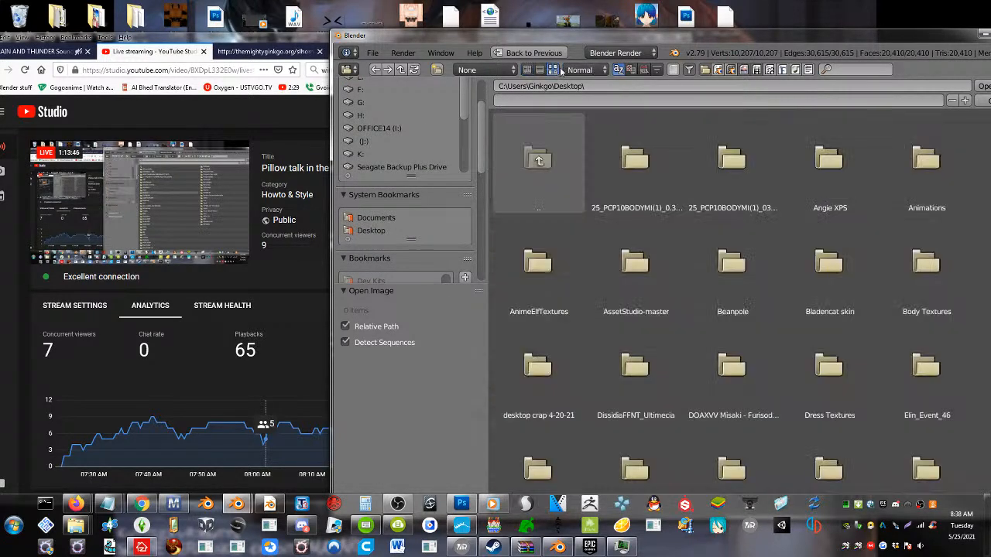
left_click(644, 70)
scroll(666, 269, "down", 10)
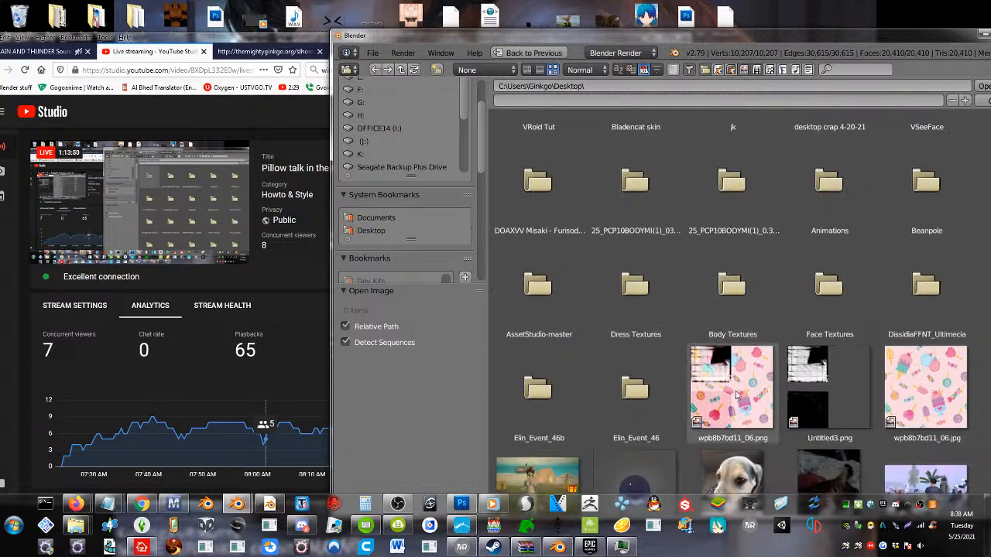
double_click(732, 408)
Return the blanket to Object Mode and check the candy texture on it up close
key("Tab")
mouse_move(525, 302)
middle_mouse_down()
mouse_move(530, 312)
mouse_move(474, 333)
mouse_move(443, 319)
mouse_move(574, 303)
mouse_move(600, 331)
mouse_move(568, 369)
mouse_move(597, 361)
mouse_move(496, 387)
mouse_move(534, 306)
mouse_move(526, 320)
middle_mouse_up()
scroll(544, 329, "up", 2)
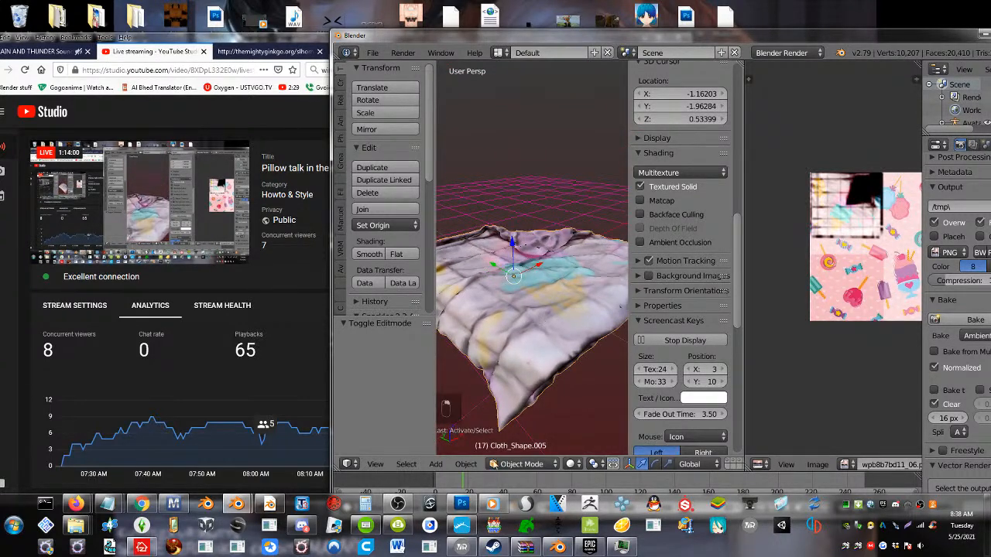
key("Tab")
key("Tab")
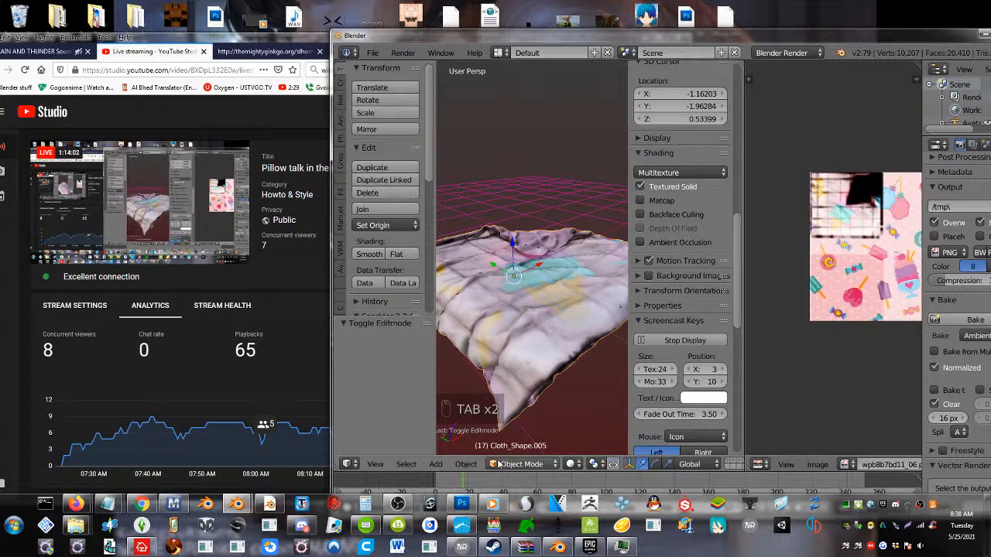
Put the blanket in Sculpt Mode and choose the Smooth brush
left_click(516, 465)
left_click(533, 467)
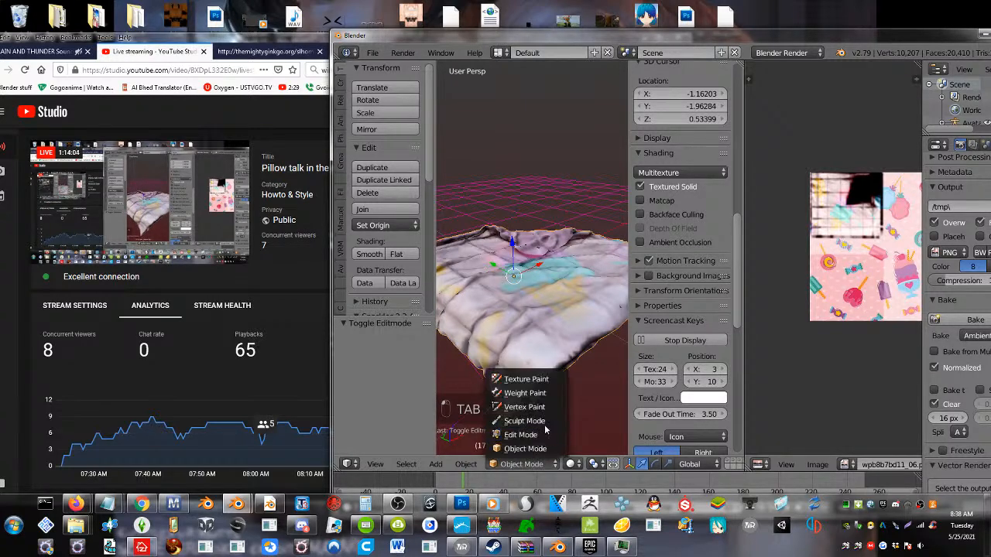
left_click(534, 418)
left_click(403, 123)
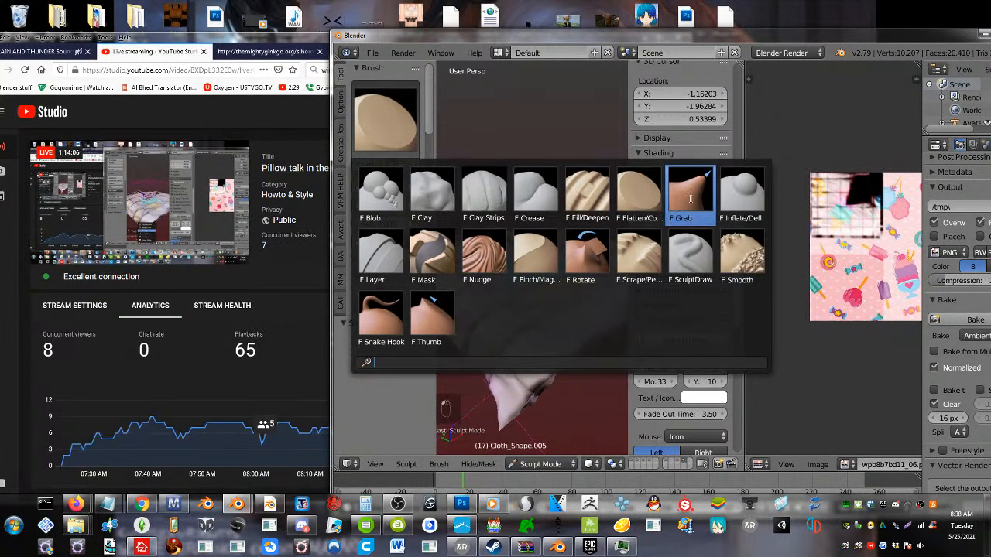
left_click(742, 194)
left_click(372, 132)
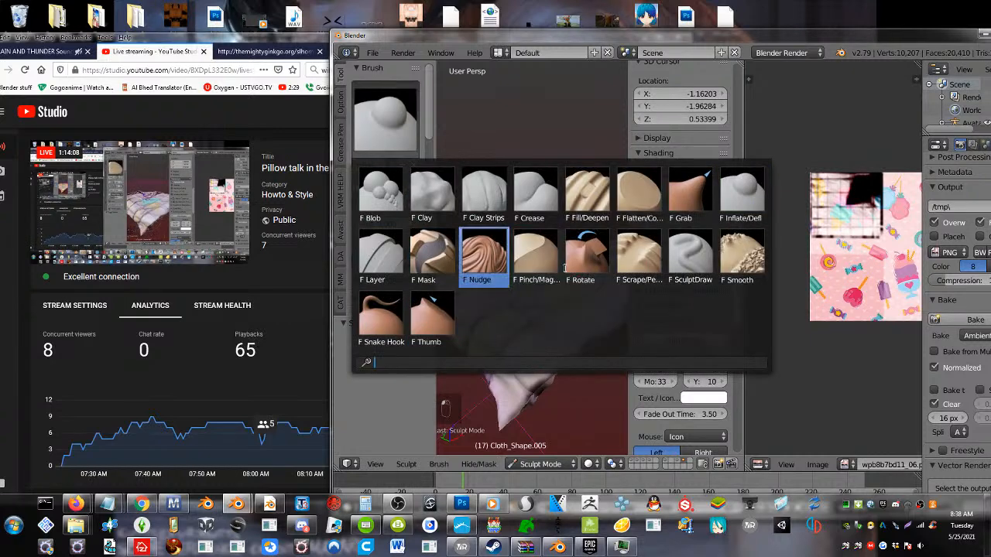
left_click(742, 256)
Try smoothing the blanket's surface with brush strokes, undo the last stroke and check the folds from other angles
mouse_move(526, 294)
left_mouse_down()
mouse_move(458, 263)
mouse_move(503, 390)
left_mouse_up()
middle_click_drag(527, 350, 517, 310)
mouse_move(559, 223)
left_mouse_down()
mouse_move(542, 233)
mouse_move(538, 253)
left_mouse_up()
key("ctrl+z")
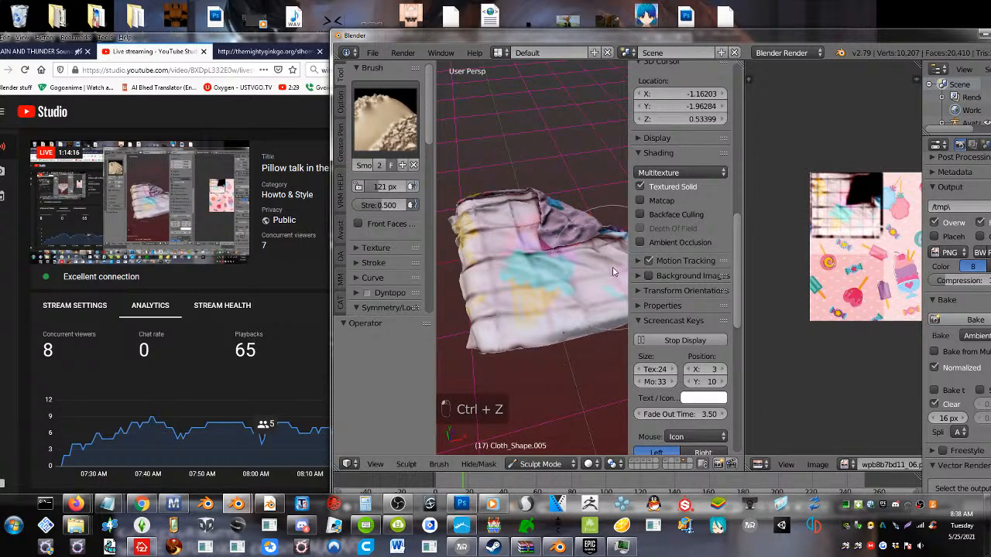
middle_click_drag(475, 261, 572, 362)
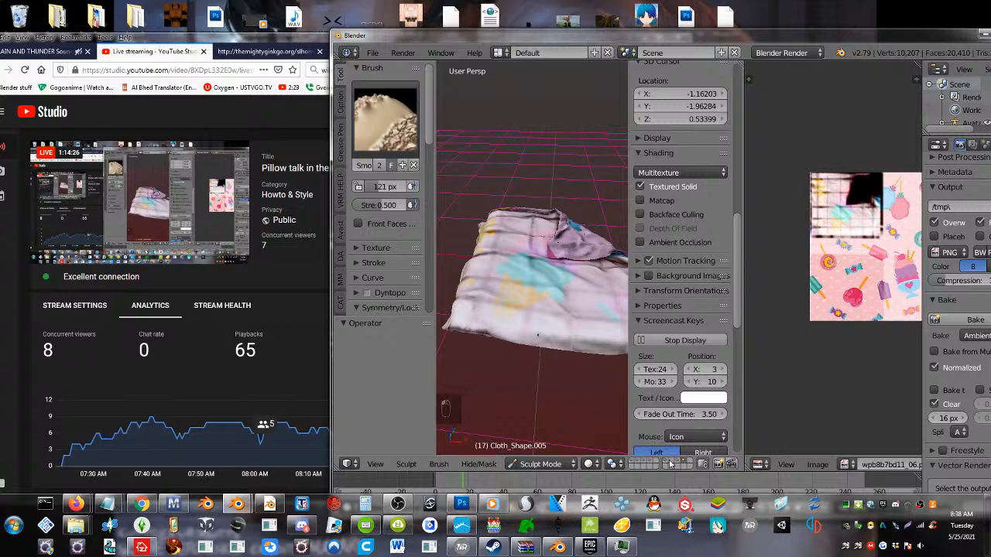
Show the layers with the avatar, mattress and pillows together with the blanket and inspect the bedding from several sides
left_click(634, 463, "shift")
middle_click_drag(553, 334, 431, 348)
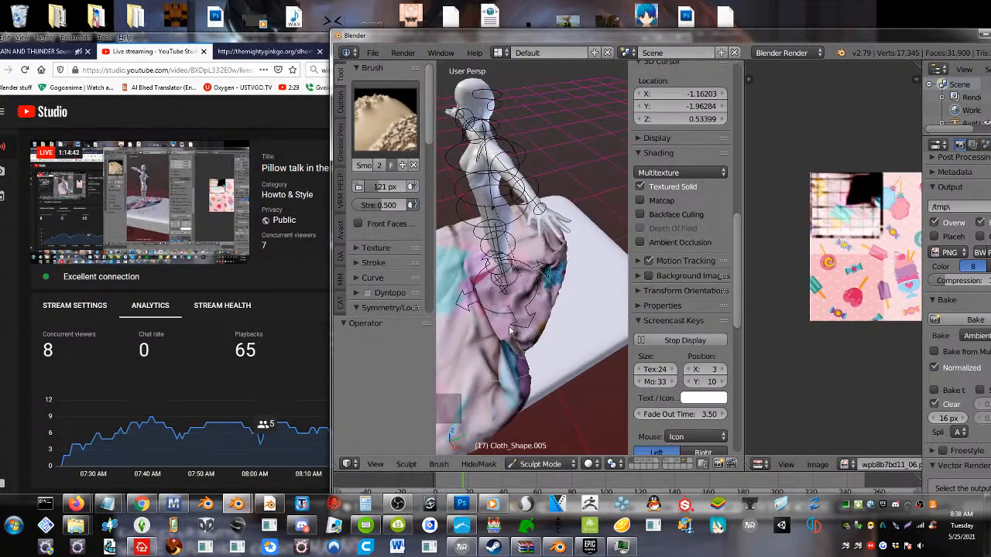
middle_click_drag(510, 331, 513, 377)
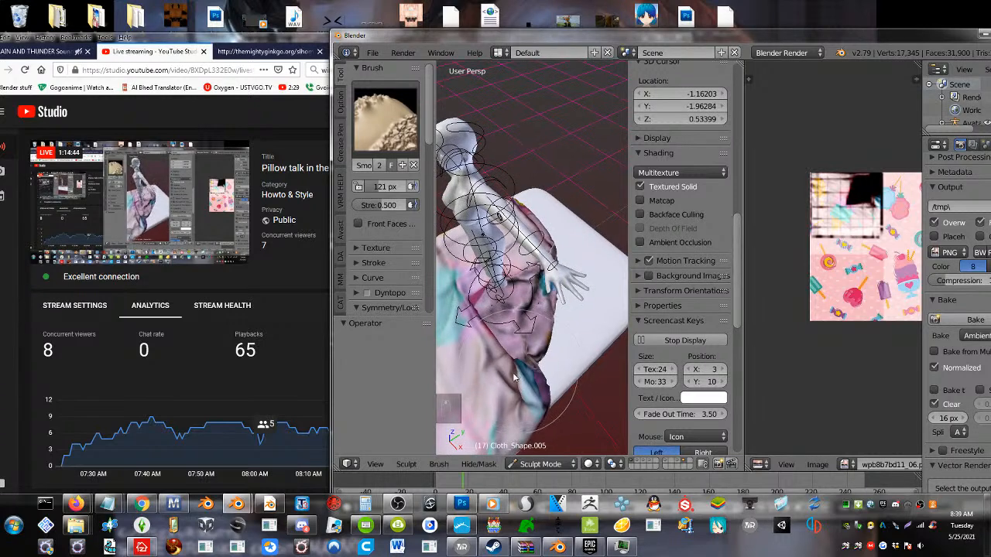
middle_click_drag(468, 355, 589, 387)
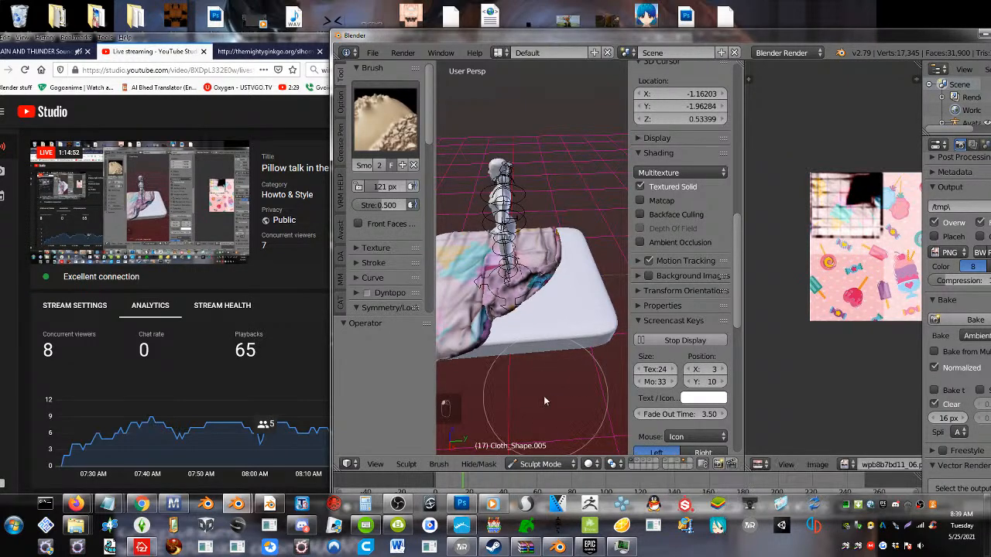
left_click(640, 465, "shift")
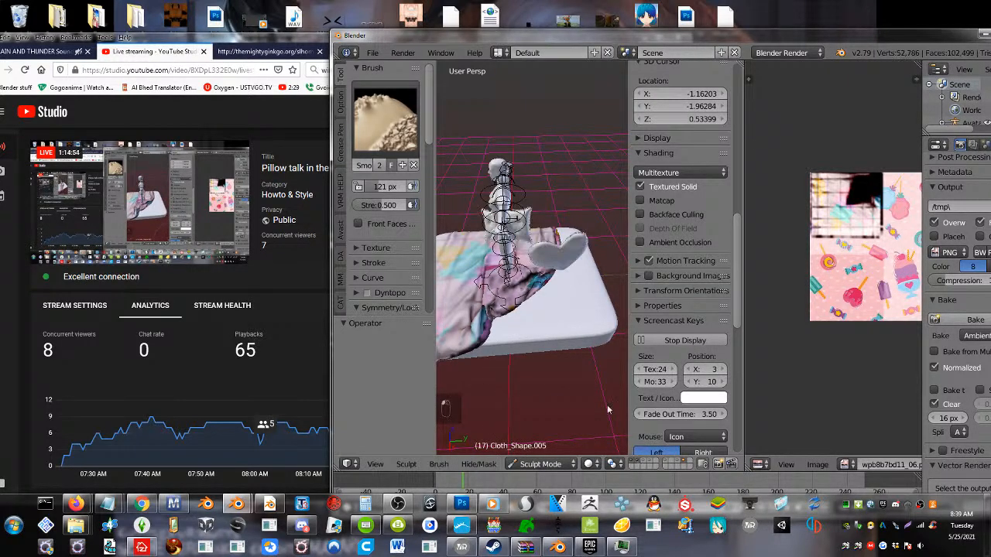
Return to Object Mode, check the heart-shaped pillow's mesh in Edit Mode, and move the Blender window fully into the screen
left_click(520, 463)
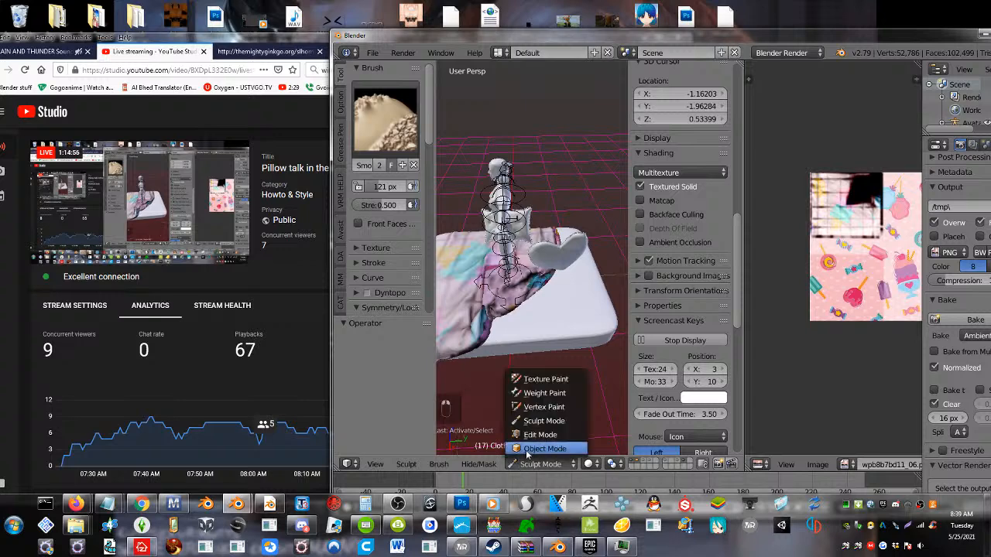
left_click(534, 449)
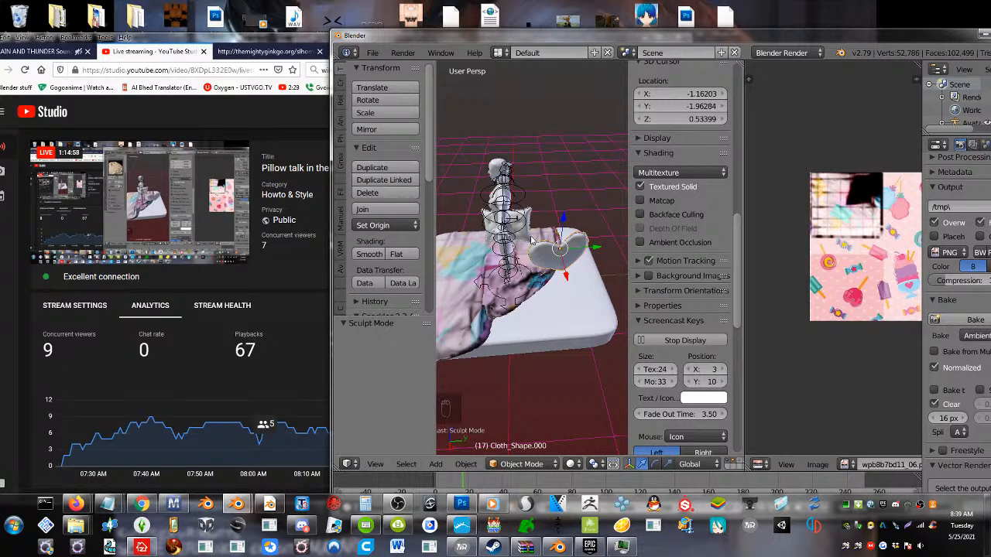
key("Tab")
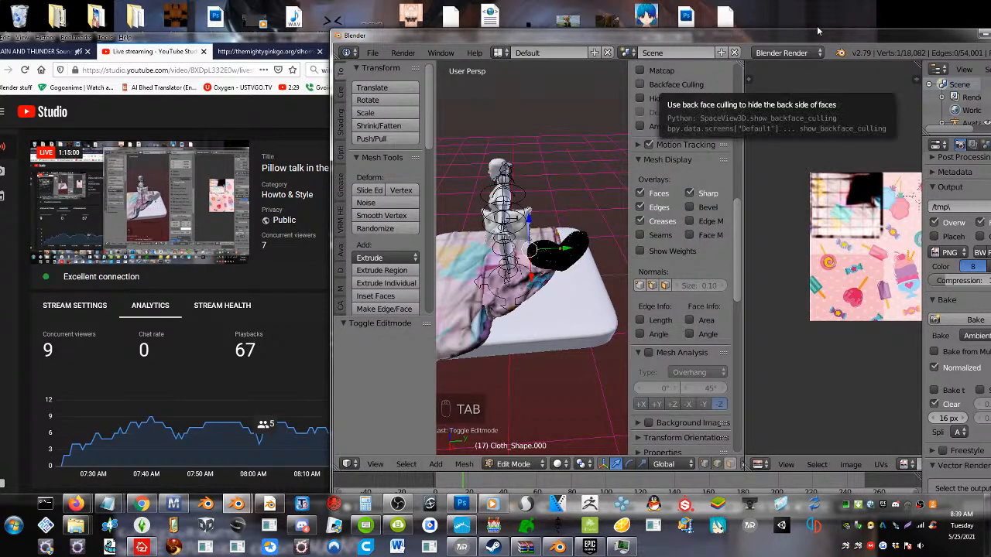
left_click_drag(822, 30, 697, 29)
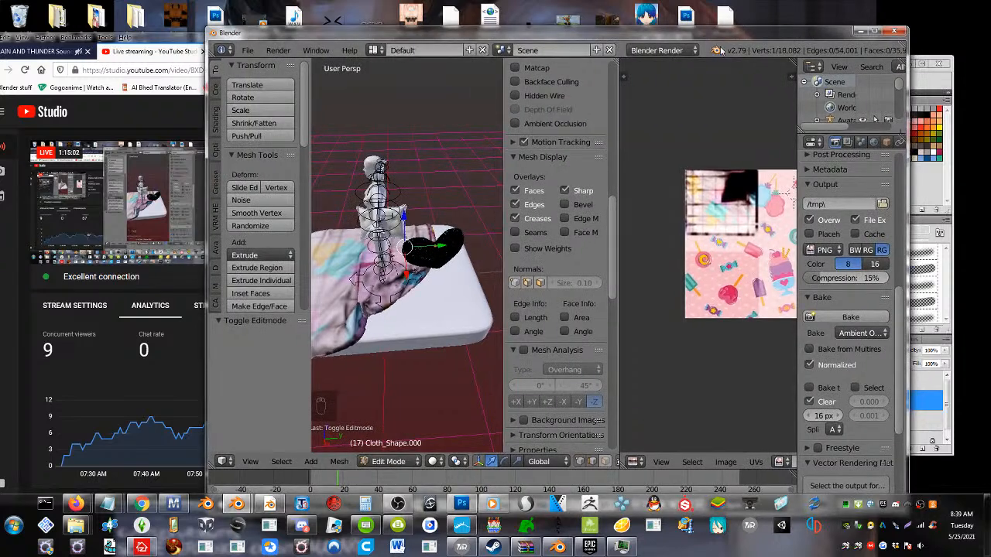
scroll(720, 51, "down", 1)
key("Tab")
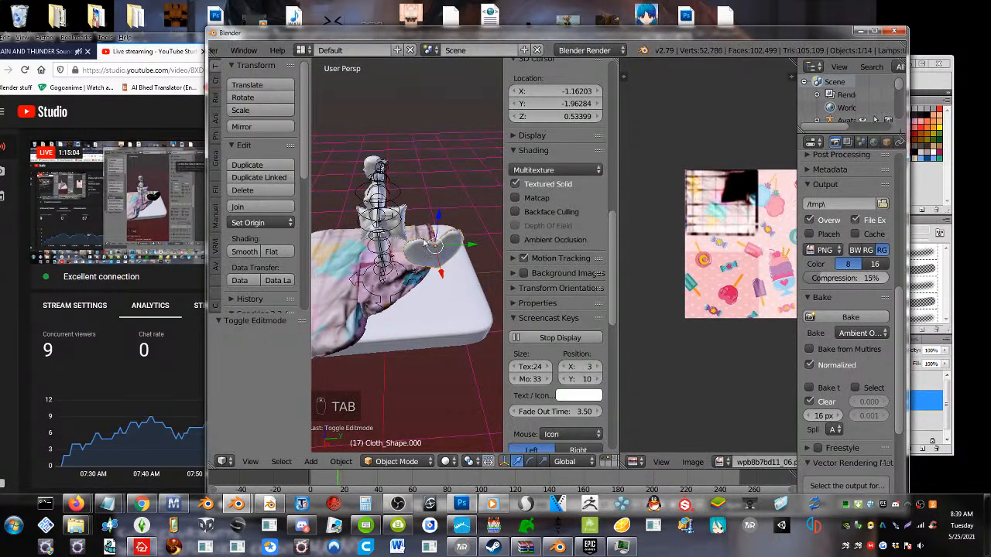
Add a Decimate modifier with a ratio of 0.2326 to the heart-shaped pillow and apply it
left_click(810, 365)
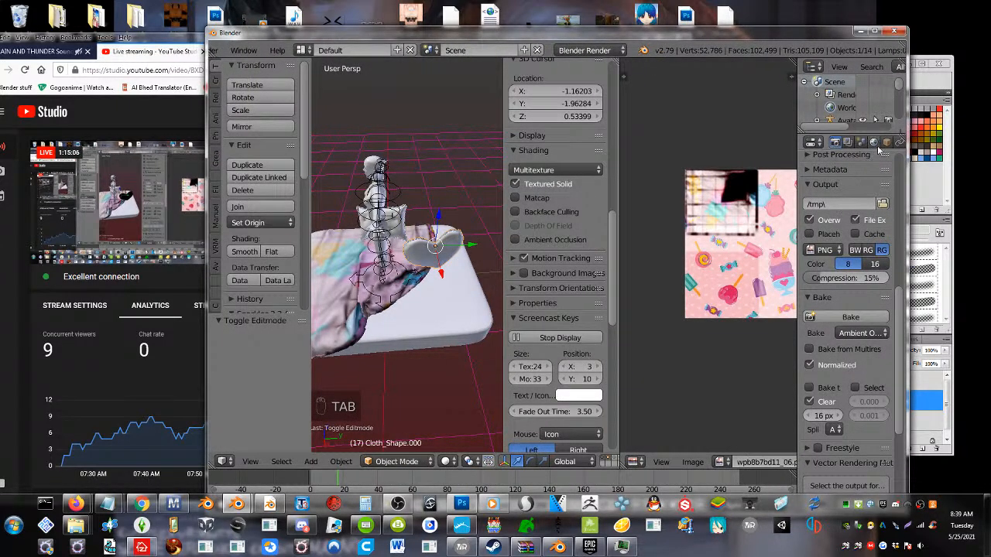
left_click(862, 143)
left_click(852, 186)
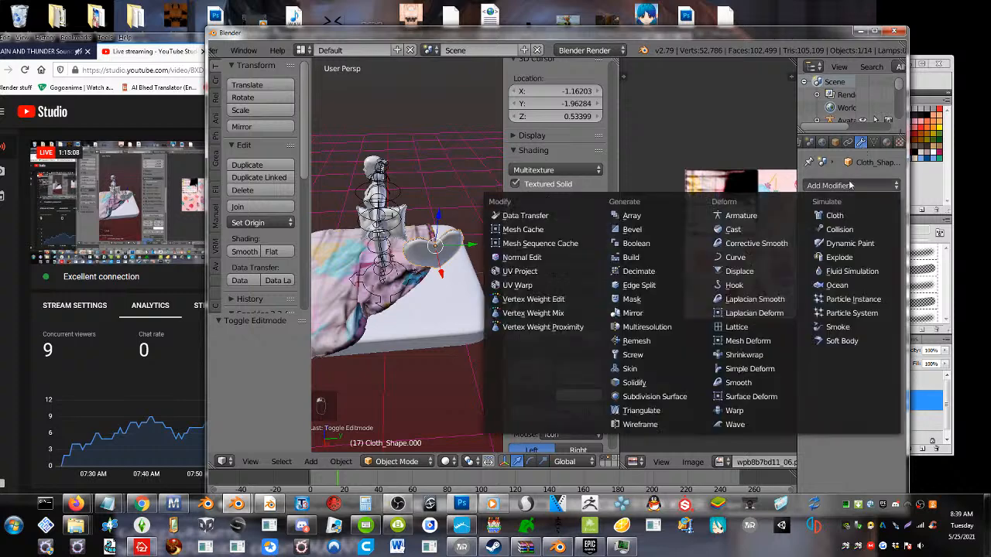
left_click(649, 271)
left_click_drag(872, 257, 833, 256)
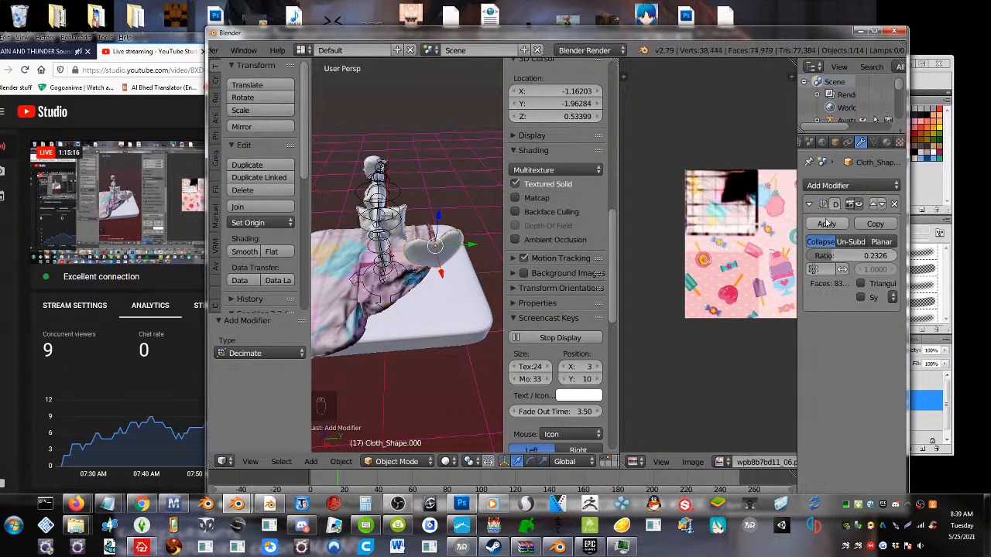
Rotate the heart-shaped pillow freely with trackball rotation by about 30.9° and 82.5°
key("r")
key("r")
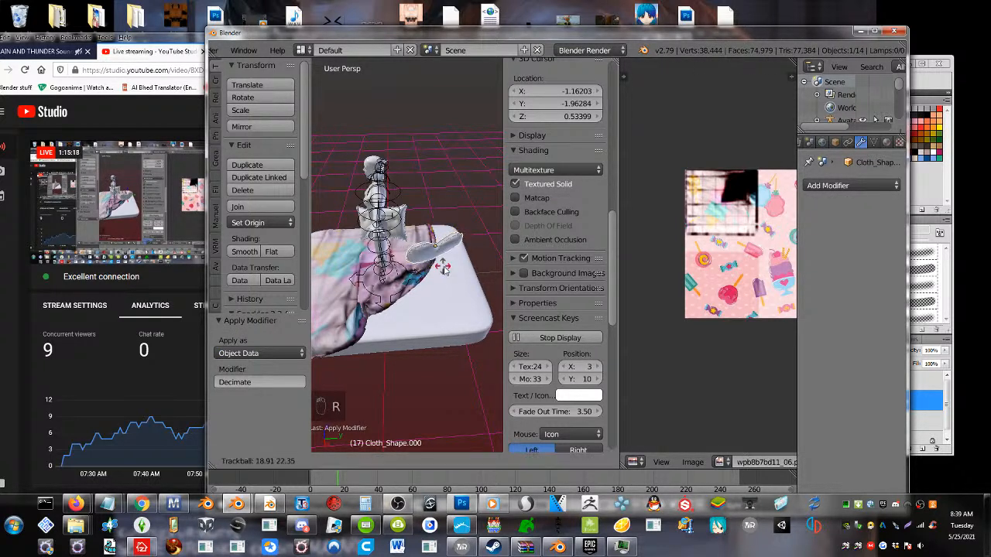
left_click(498, 280)
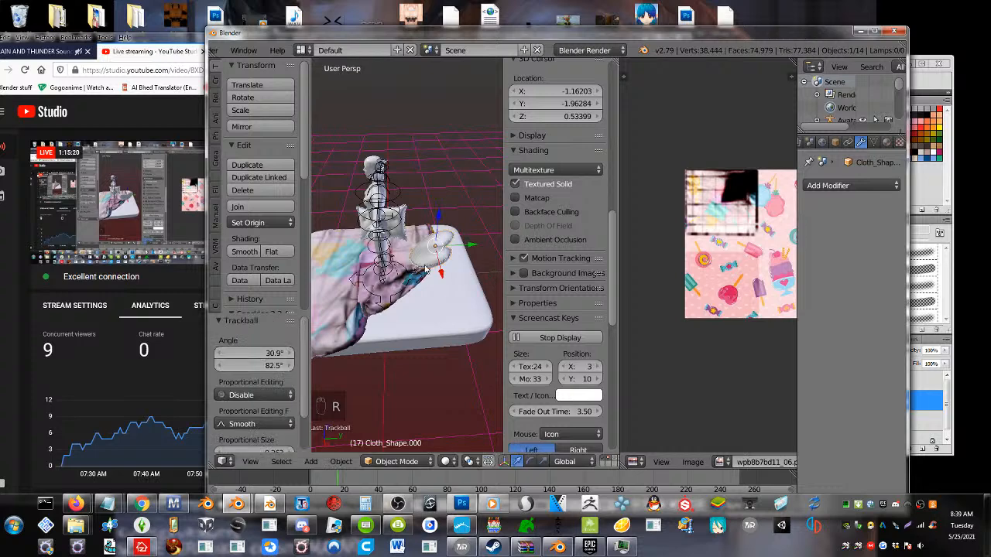
Move the heart-shaped pillow by 0.248, 0.190, -0.248 and rotate it with trackball rotation by 1.15° and 28.6°
key("g")
left_click(449, 279)
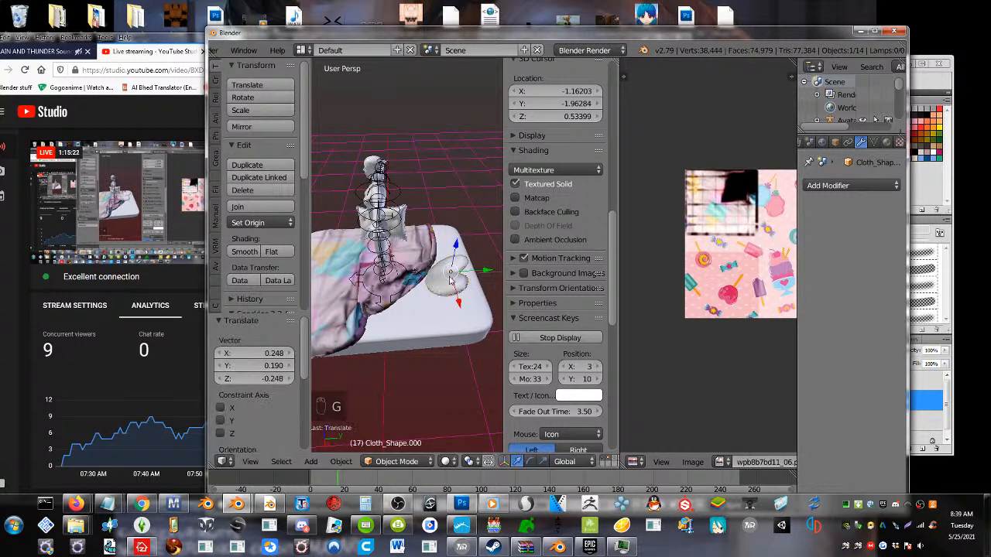
key("r")
key("r")
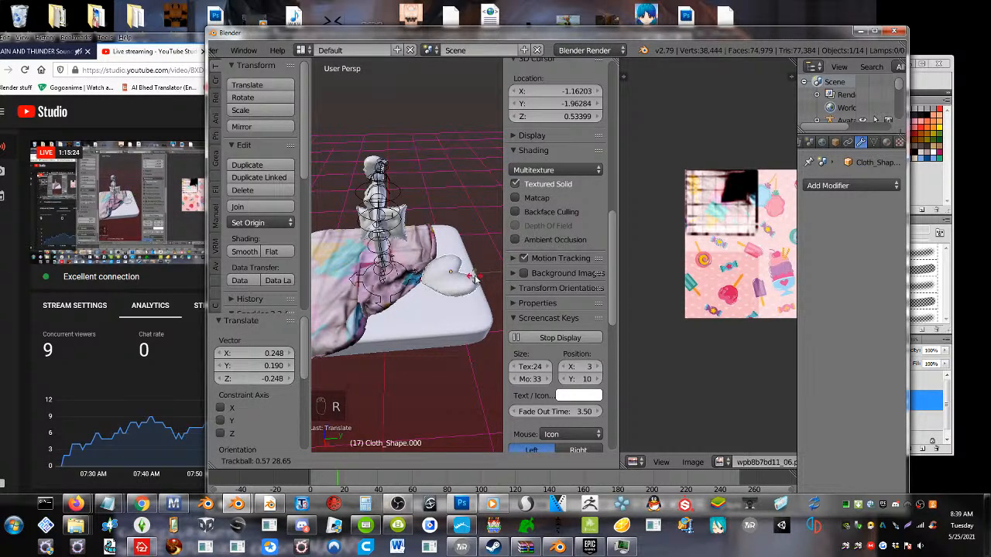
left_click(475, 281)
Select the square pillow behind the avatar and check its full mesh in Edit Mode, returning to Object Mode
right_click(403, 238)
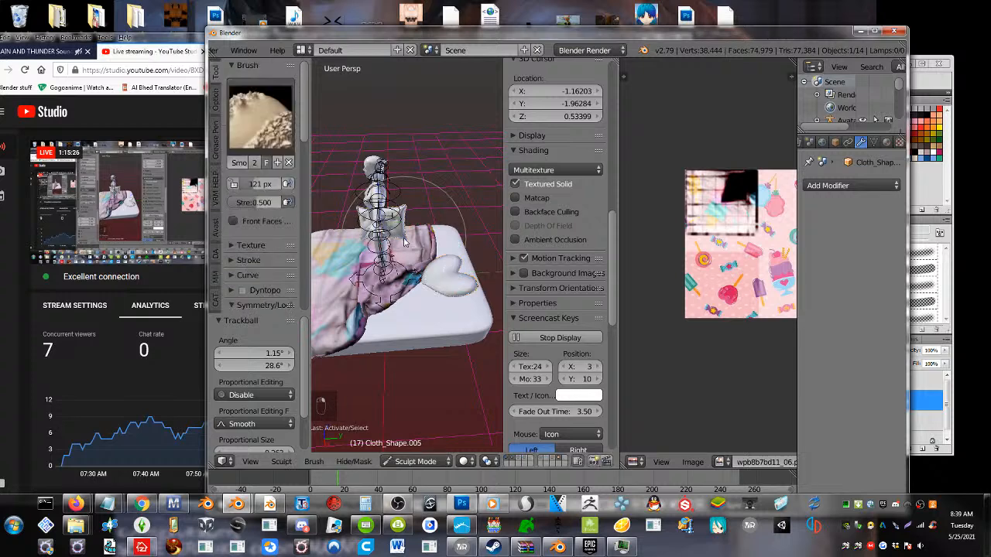
scroll(402, 240, "up", 4)
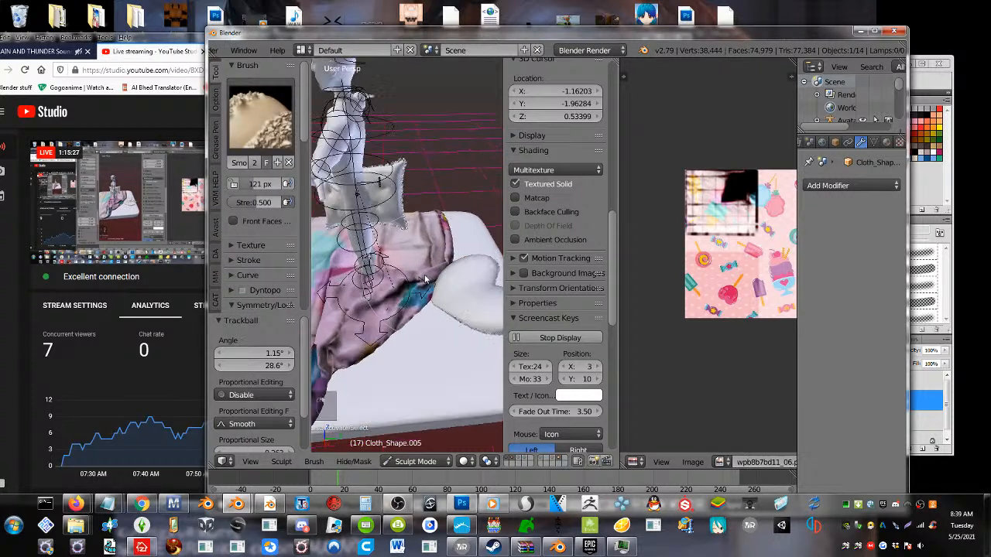
right_click(400, 231)
key("Tab")
key("a")
key("a")
key("a")
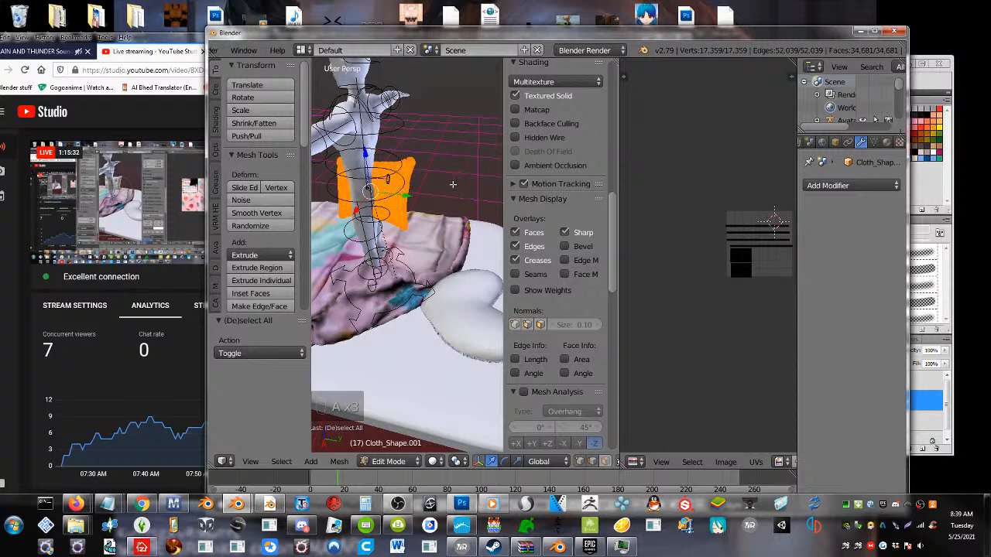
scroll(742, 50, "down", 3)
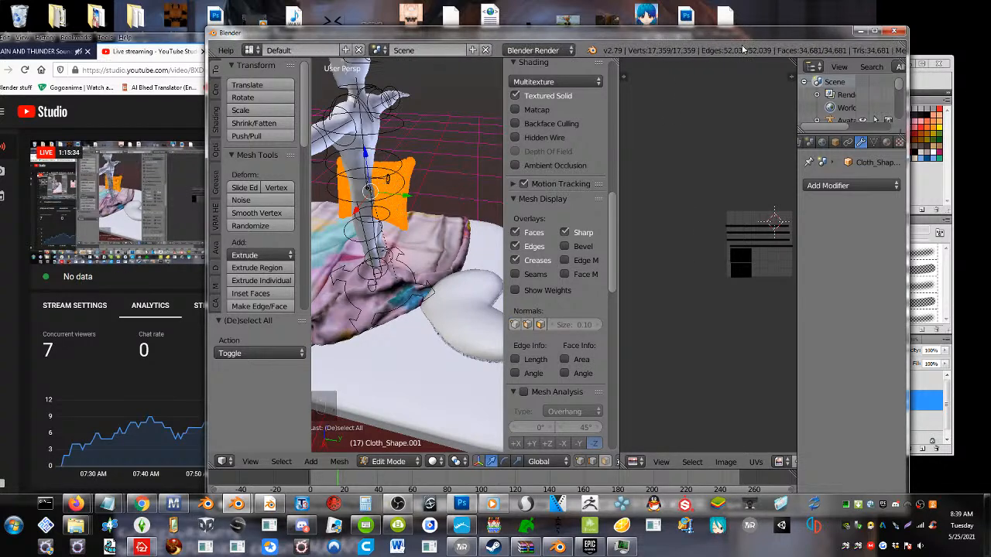
key("Tab")
Add a Decimate modifier with a ratio of 0.2810 to the square pillow and apply it
left_click(837, 186)
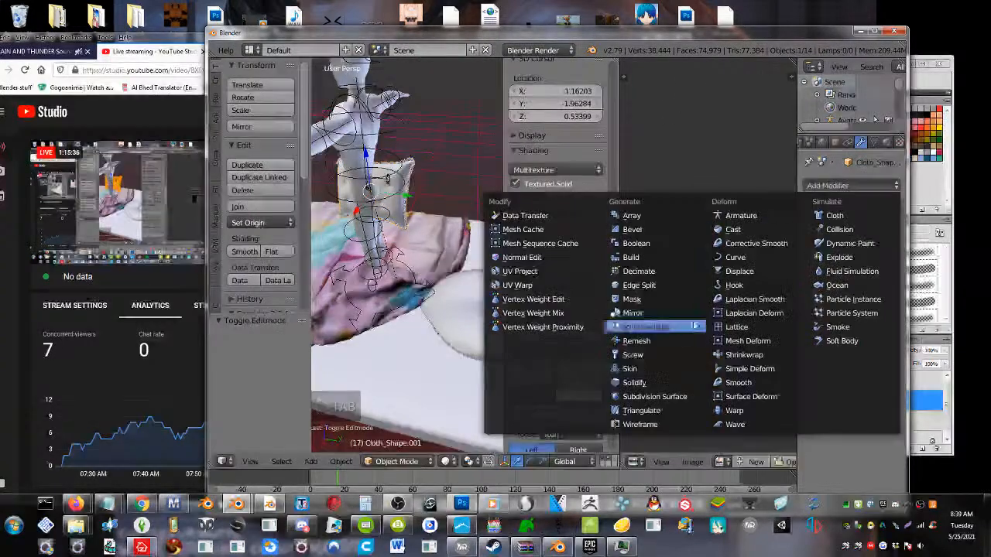
left_click(631, 271)
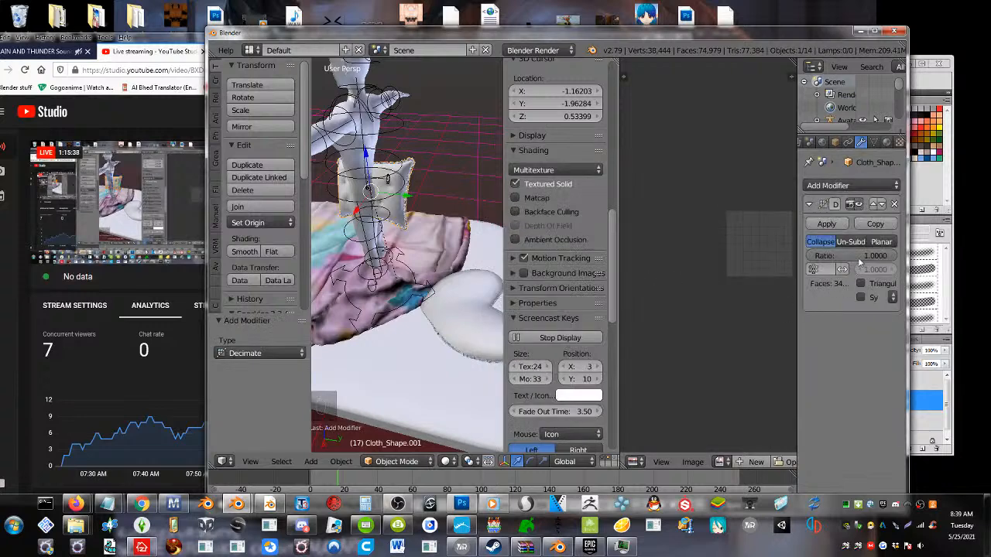
mouse_move(852, 255)
left_mouse_down()
mouse_move(816, 255)
mouse_move(834, 262)
left_mouse_up()
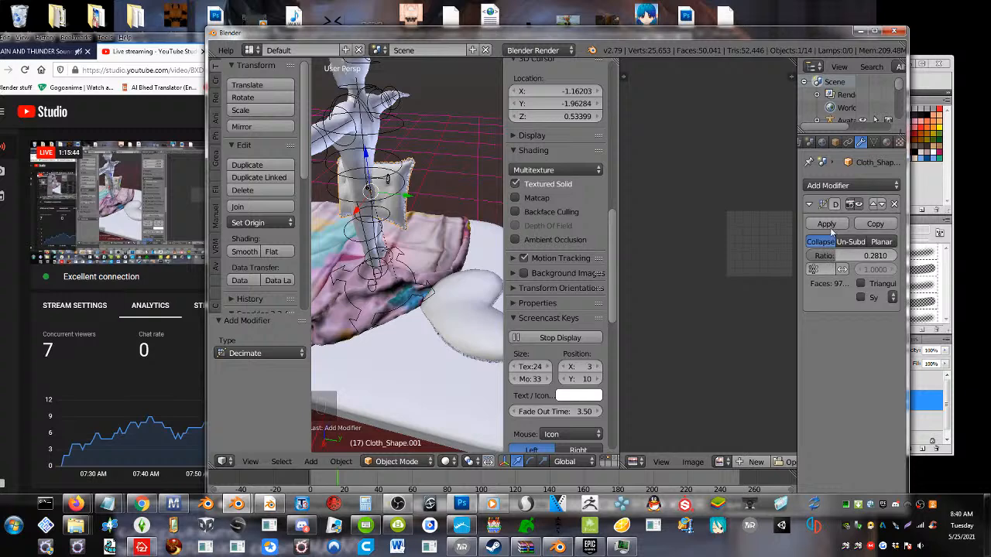
left_click(827, 224)
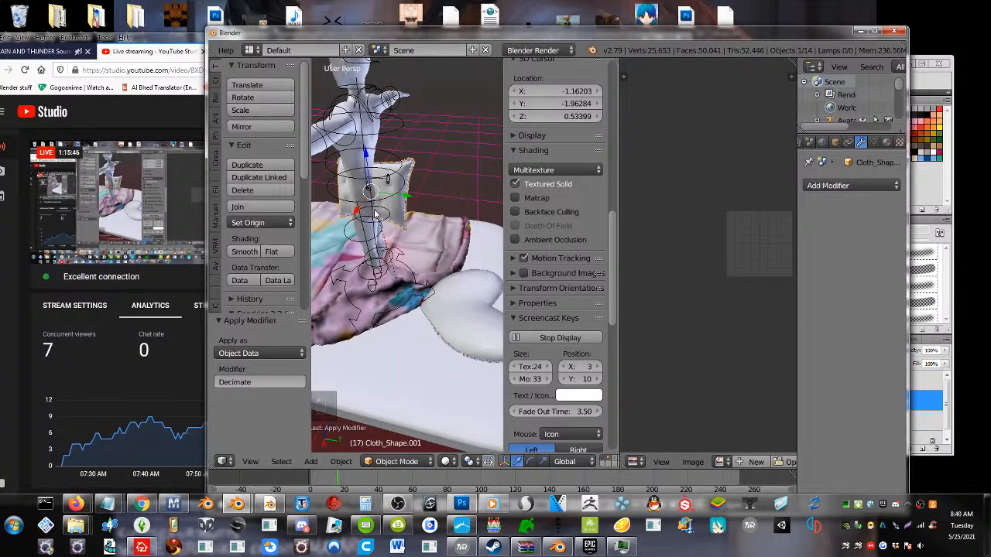
Move the square pillow by 0.079, 0.680, -0.249 beside the avatar and tilt it with trackball rotation by -44.7° and 14.9°
key("g")
left_click(464, 261)
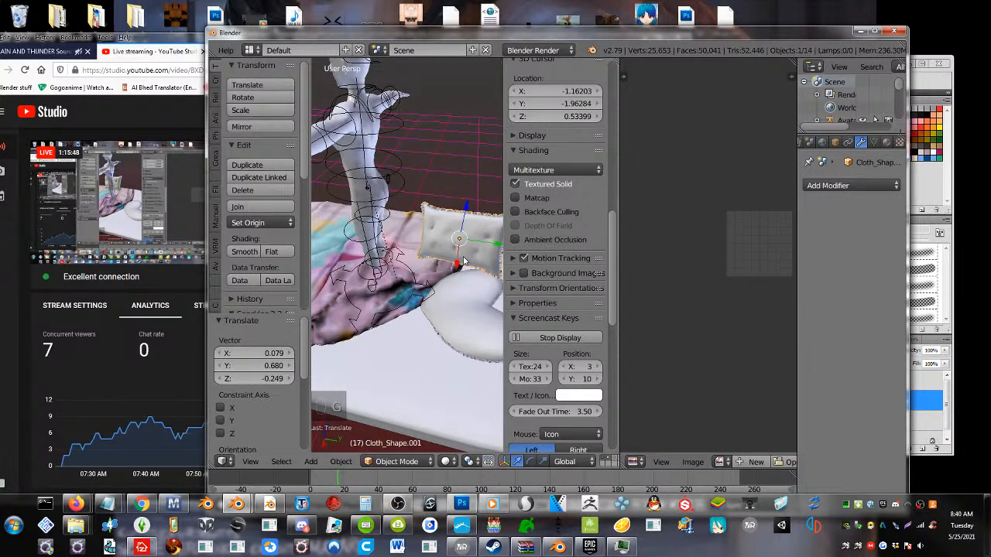
key("r")
key("r")
left_click(471, 240)
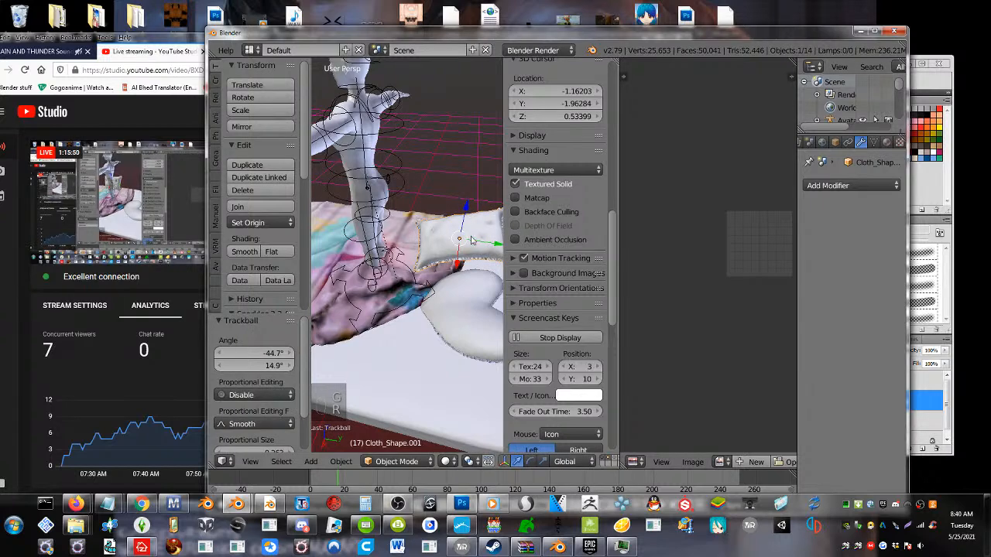
Lower the square pillow by 0.323 along Z and shift it -0.193 along X
middle_click_drag(469, 246, 469, 219)
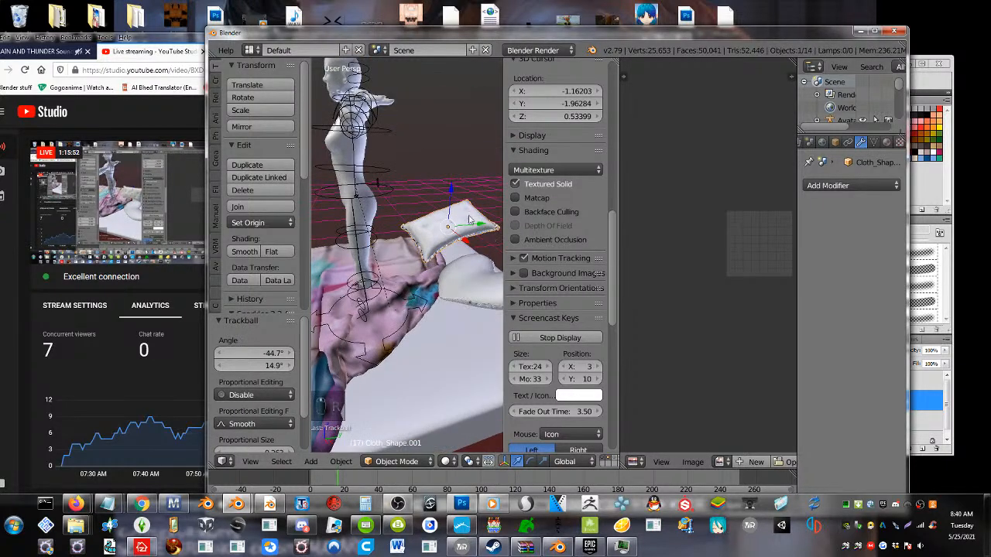
left_click_drag(452, 192, 456, 236)
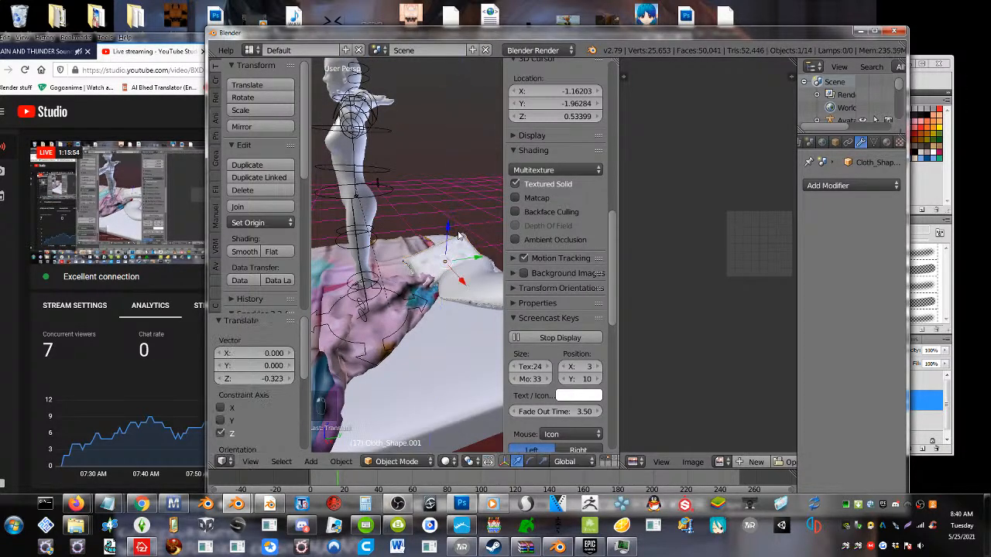
middle_click_drag(457, 237, 476, 280)
left_click_drag(457, 264, 441, 253)
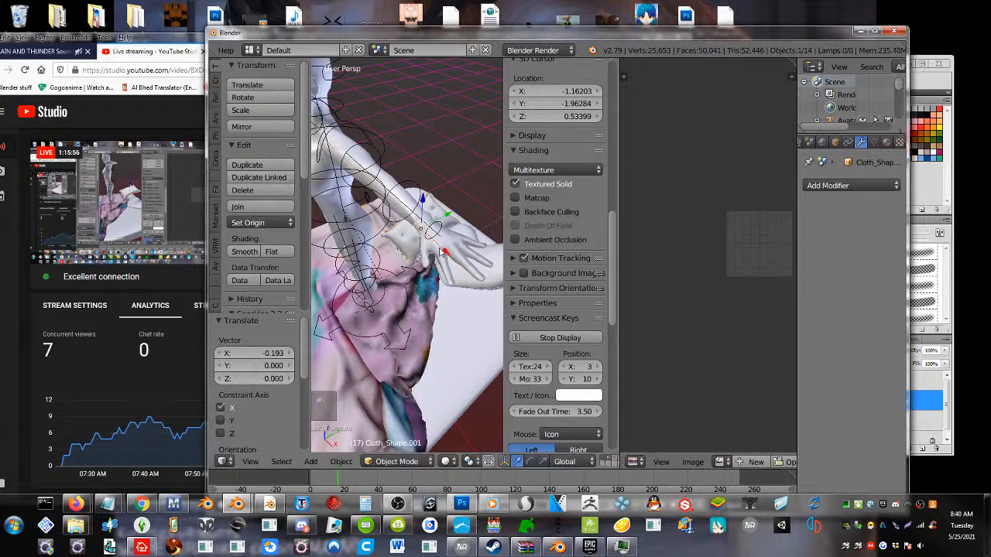
Scale the square pillow up by 1.687 and rotate it with trackball rotation by -21.2° and -1.72°
key("s")
left_click(421, 268)
middle_click_drag(421, 265, 422, 311)
key("r")
key("r")
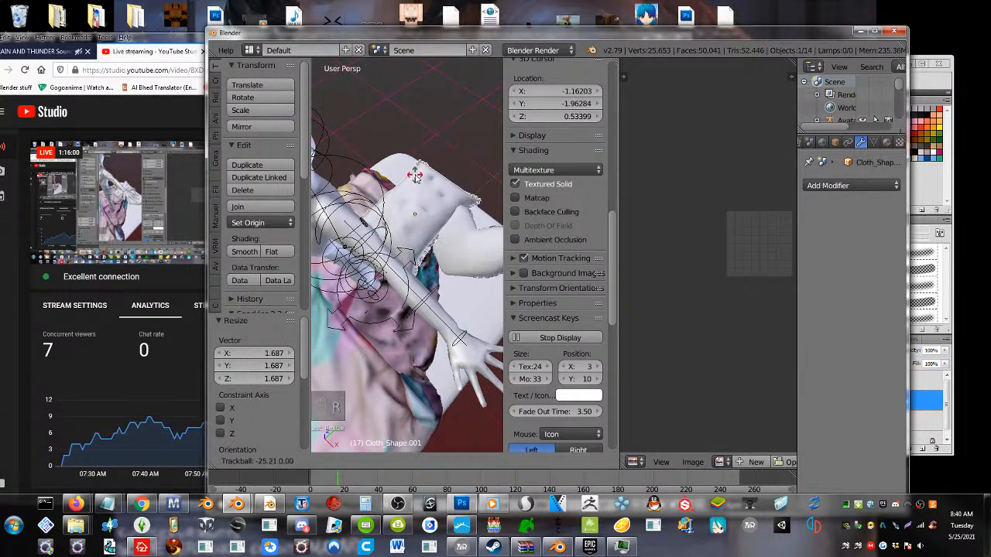
left_click(433, 220)
Rotate the square pillow by 25.6° in the view and move it by -0.158, 0.060, 0.058
key("r")
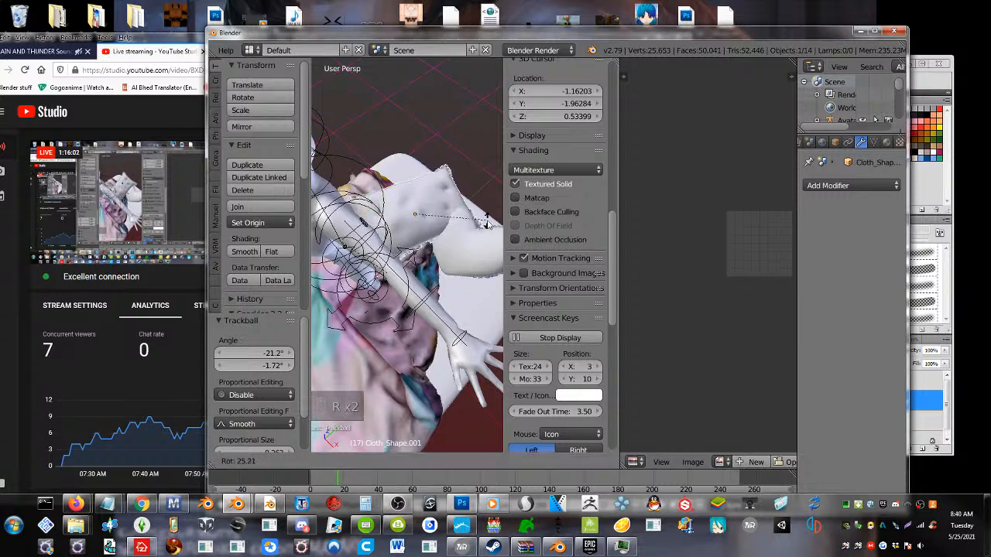
left_click(472, 224)
key("g")
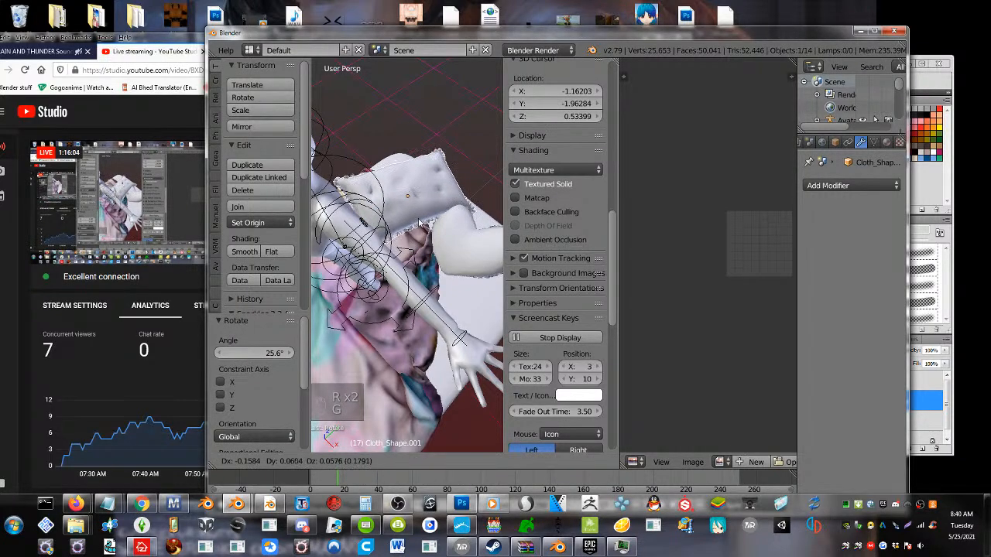
left_click(418, 220)
Tilt the square pillow with trackball rotation by 17.8° and 1.15° and lower it by 0.082 along Z
middle_click_drag(418, 221, 336, 196)
scroll(337, 219, "down", 5)
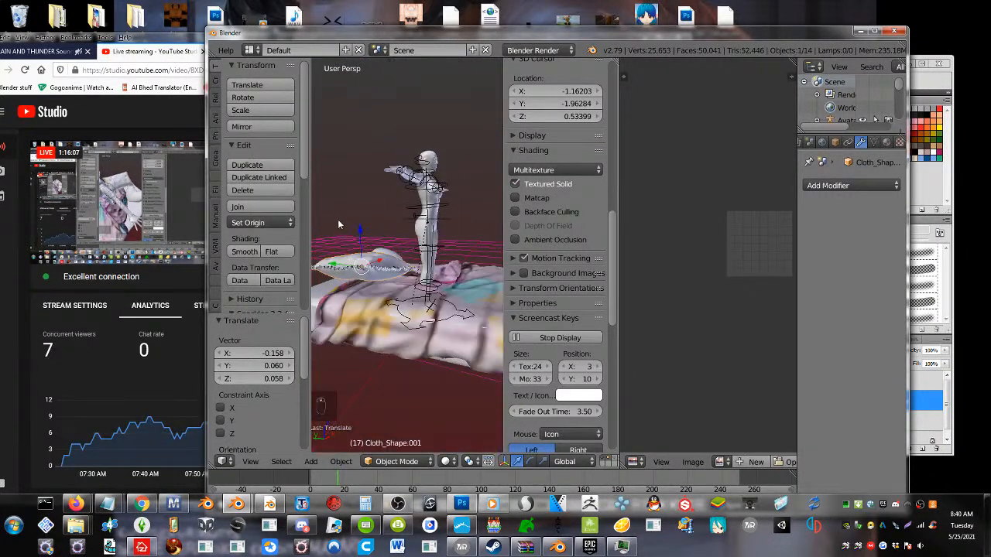
key("r")
key("r")
left_click(354, 302)
key("g")
key("z")
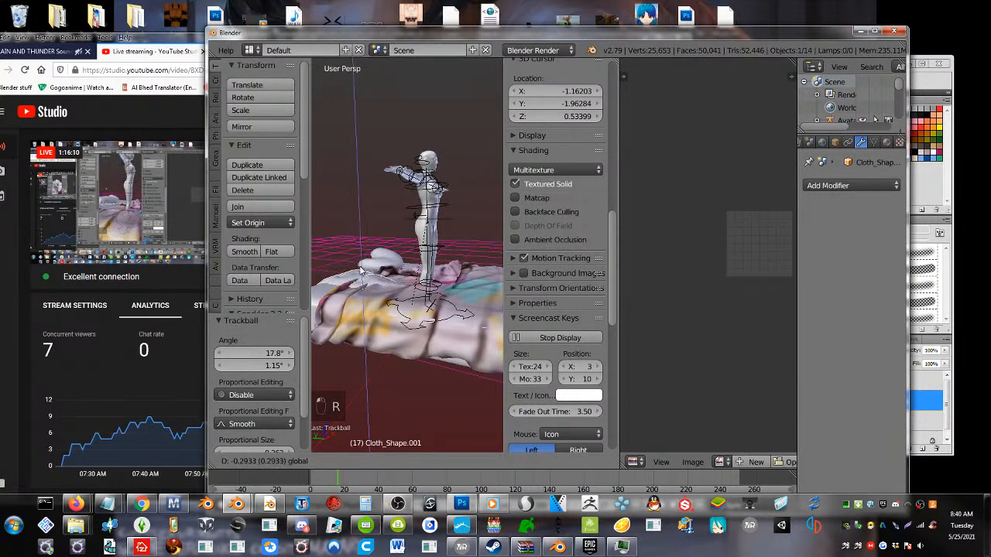
left_click(356, 255)
Rotate the square pillow by 25.5° in the view and with trackball rotation by -2.86° and -21.8°
middle_click_drag(357, 255, 350, 320)
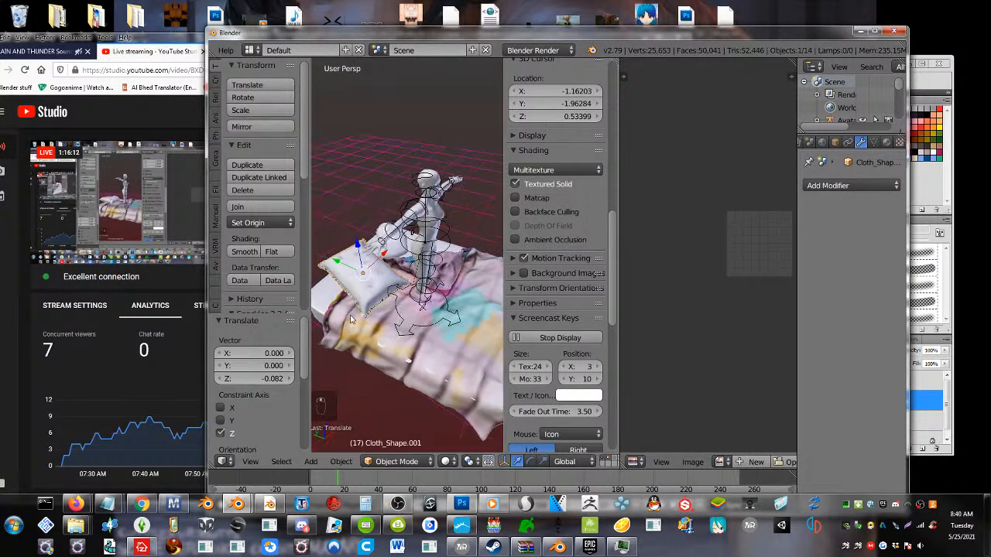
key("r")
left_click(396, 345)
key("r")
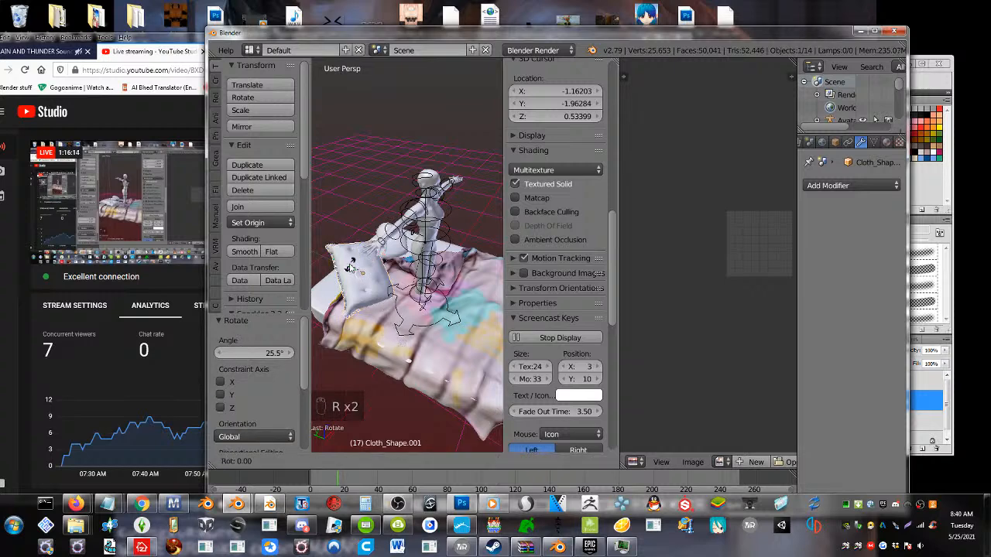
key("r")
left_click(357, 276)
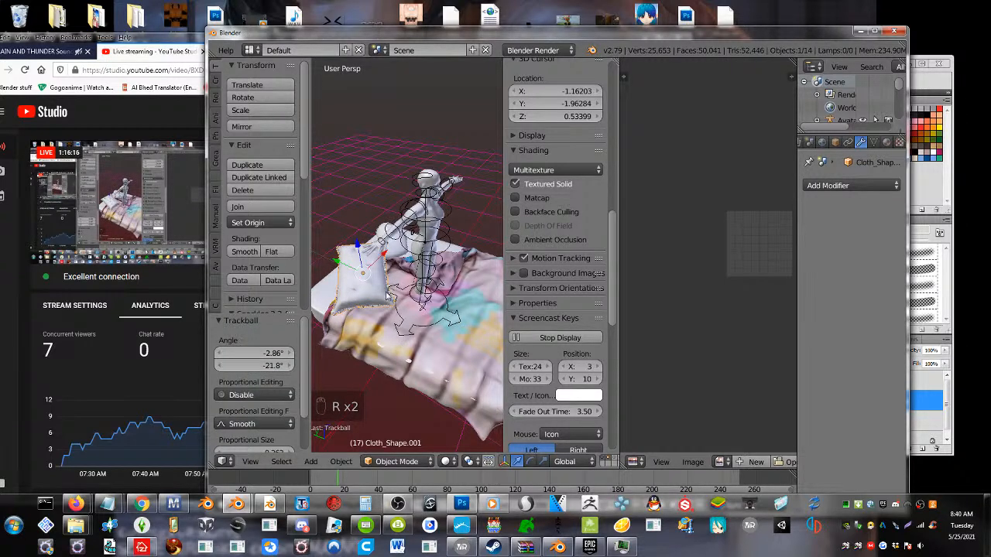
Place a duplicate of the square pillow 0.606, -0.867, 0.081 away on the bed and delete that copy
key("shift+d")
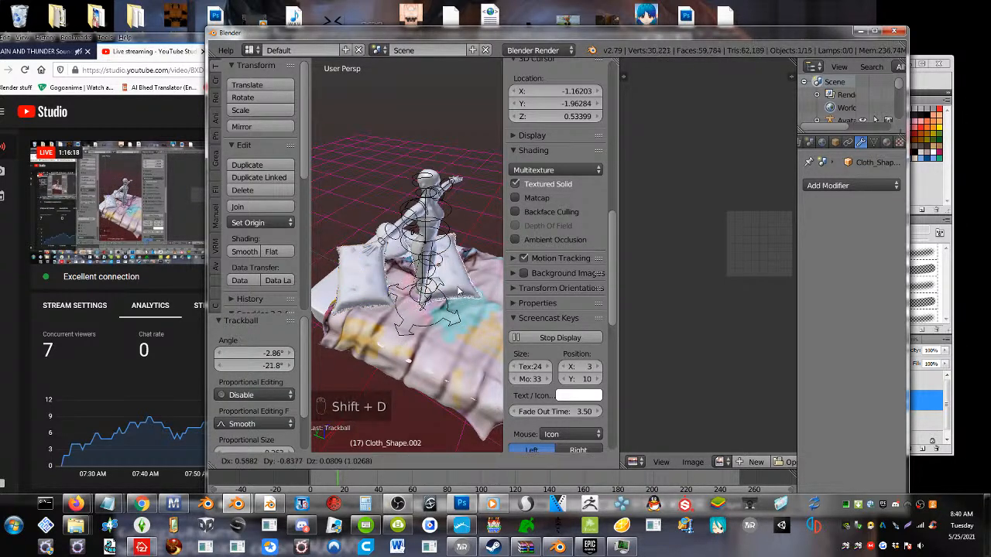
left_click(462, 294)
middle_click_drag(452, 309, 399, 322)
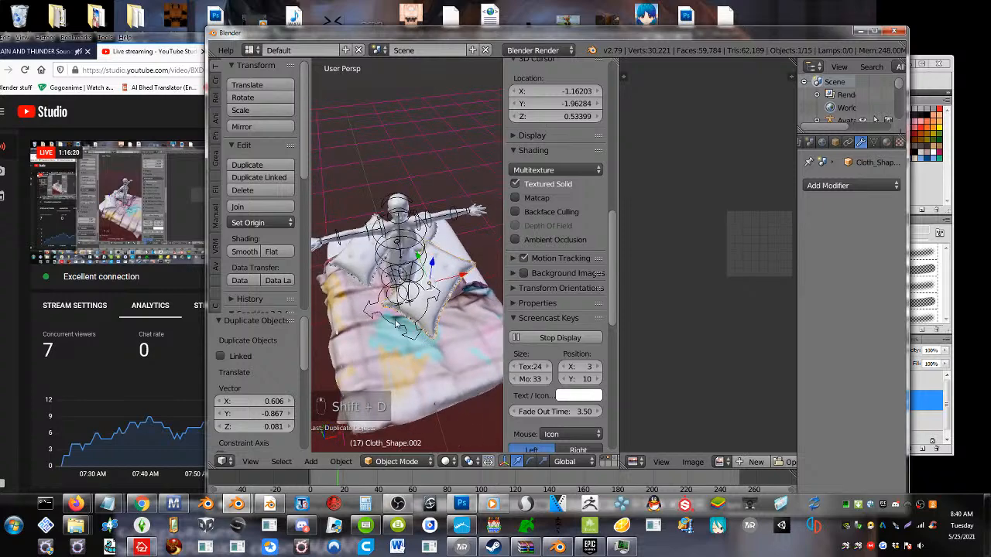
key("Delete")
left_click(396, 324)
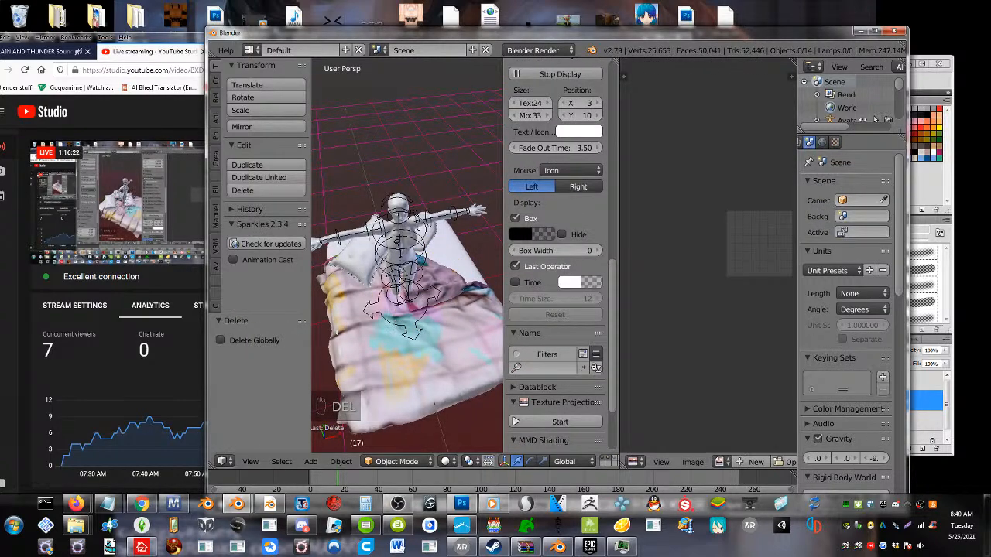
Maximize the window, lower the square pillow by 0.152 along Z and tilt it with trackball rotation by -12.6° and -7.45°
left_click(874, 31)
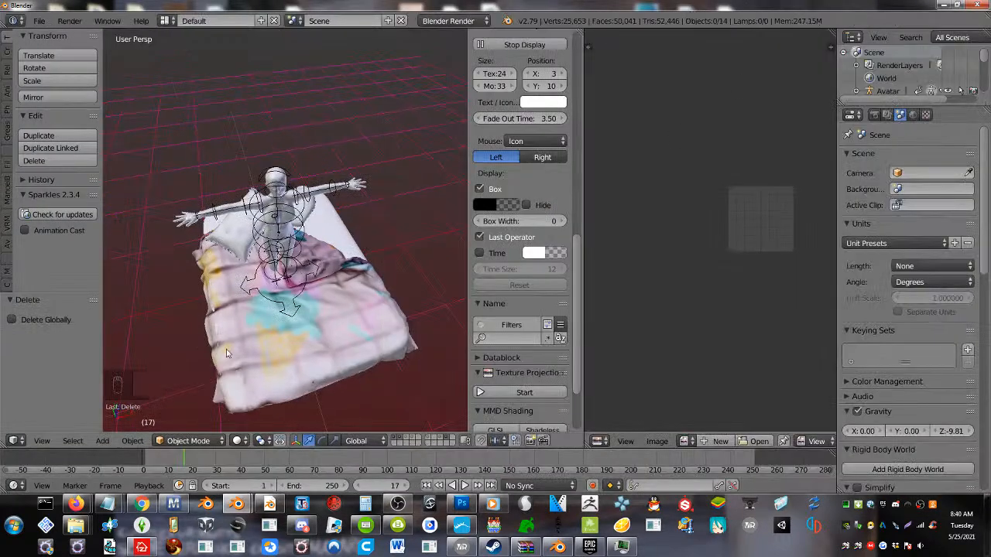
middle_click_drag(231, 336, 274, 262)
right_click(274, 262)
left_click_drag(288, 243, 288, 256)
key("r")
key("r")
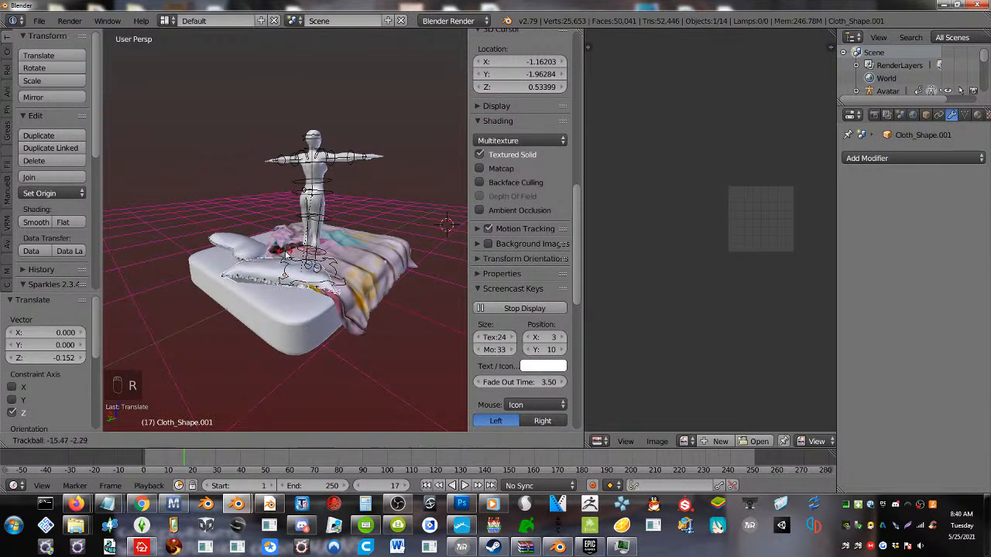
left_click(280, 254)
Shift the square pillow -0.328 along X and 0.114 along Y, with a trackball rotation of 2.29° and -1.15°
middle_click_drag(295, 269, 291, 287)
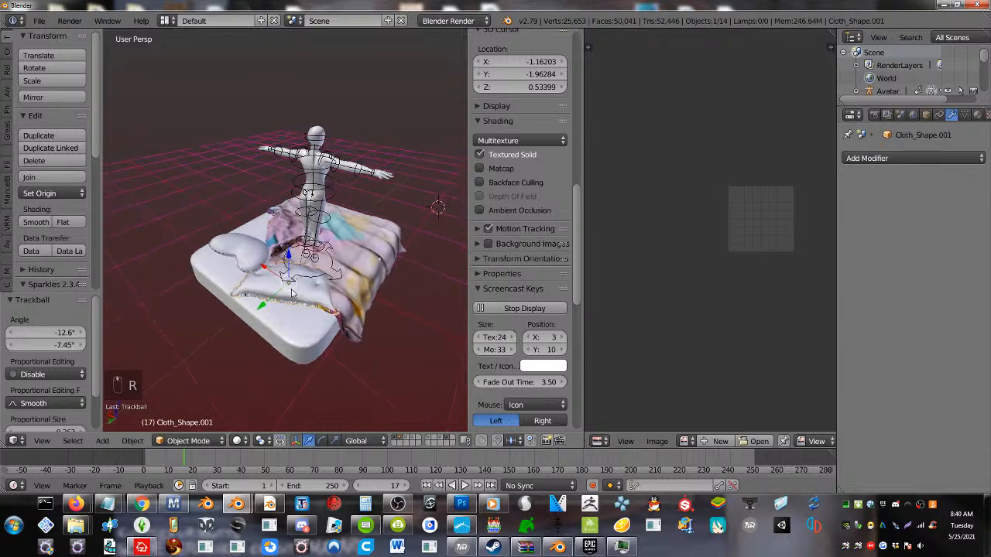
left_click_drag(279, 278, 296, 306)
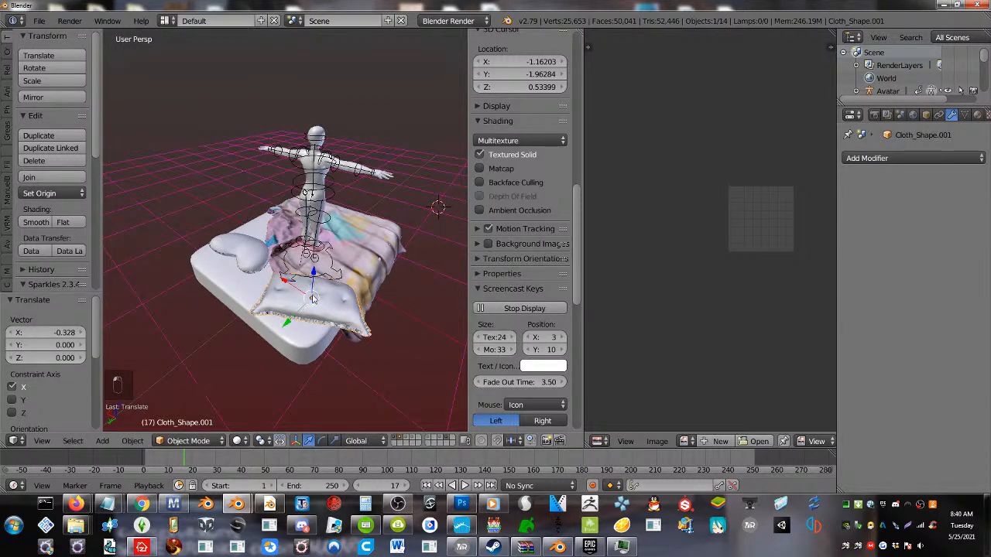
key("r")
key("r")
left_click(312, 302)
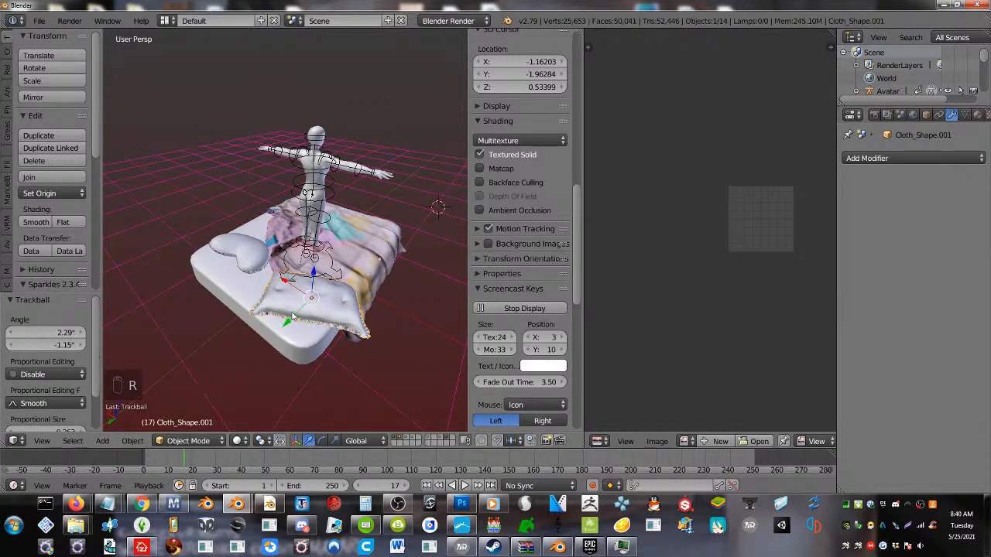
left_click_drag(292, 317, 289, 331)
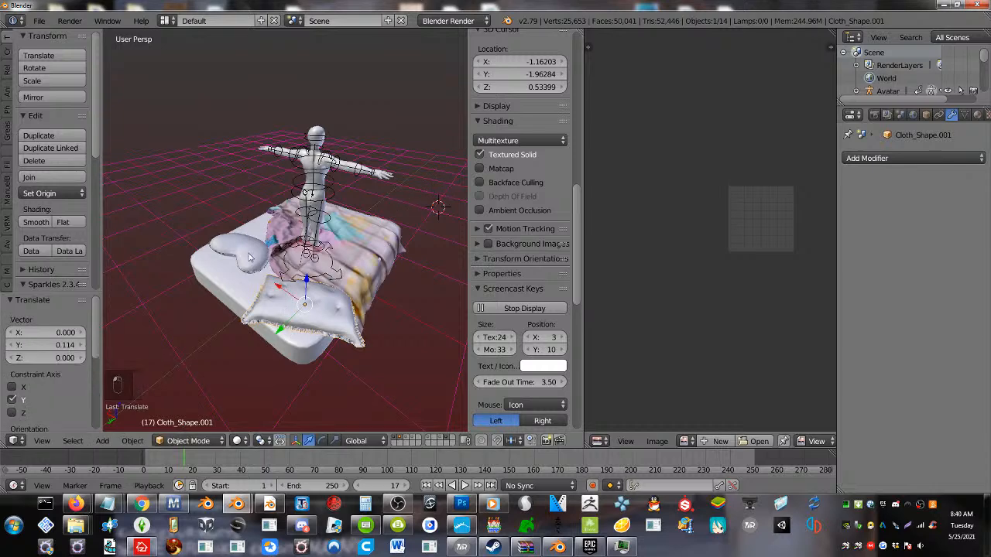
Show the layer holding the fringed pillow as well, select that pillow and open its mesh in Edit Mode
middle_click_drag(267, 273, 162, 321)
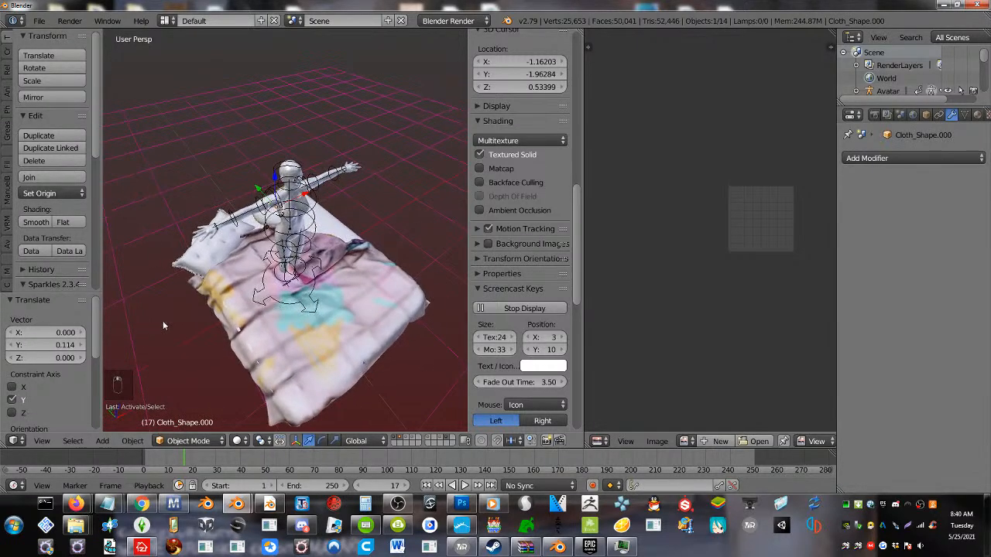
left_click(413, 439, "shift")
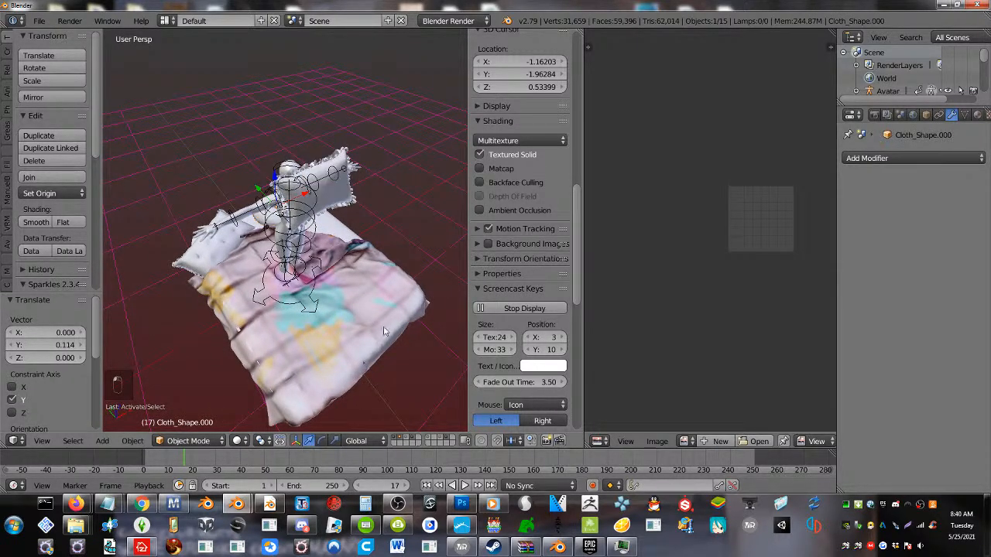
right_click(350, 200)
key("Tab")
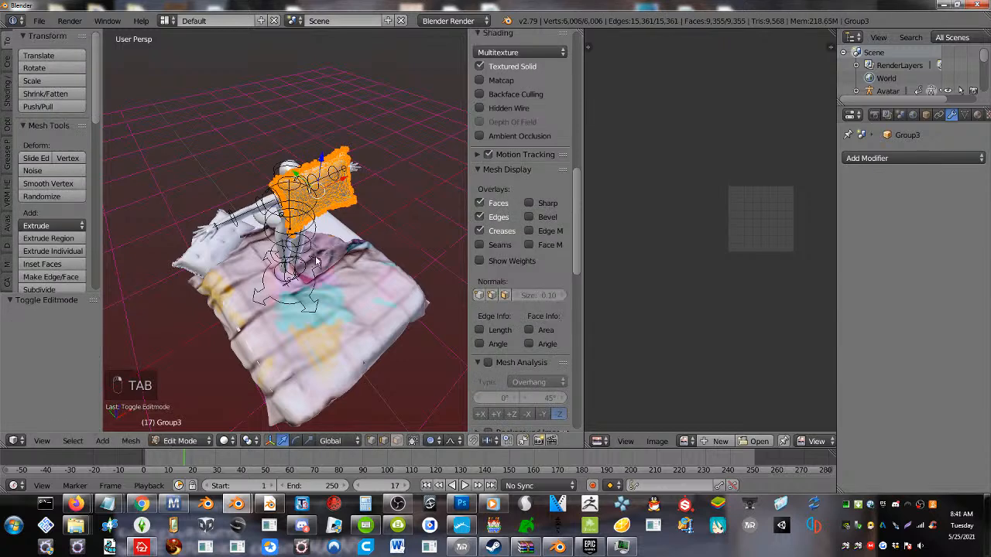
Return the fringed pillow to Object Mode and set its origin to its geometry
key("Tab")
key("Tab")
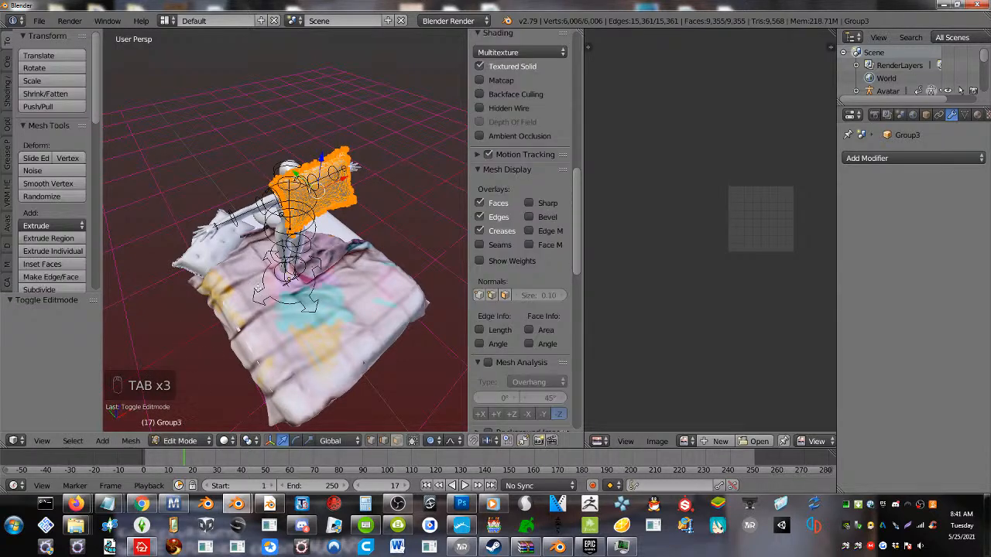
key("Tab")
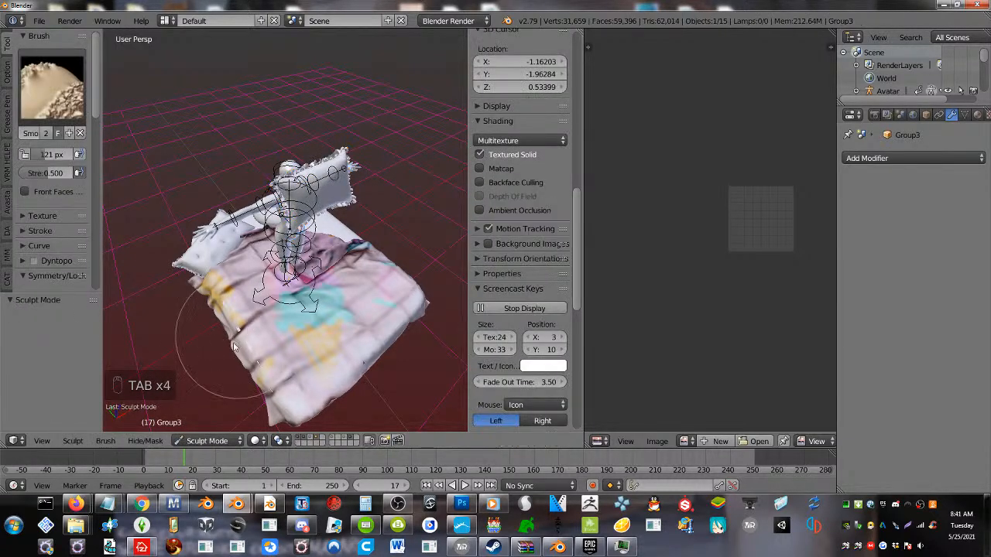
left_click(207, 440)
left_click(218, 421)
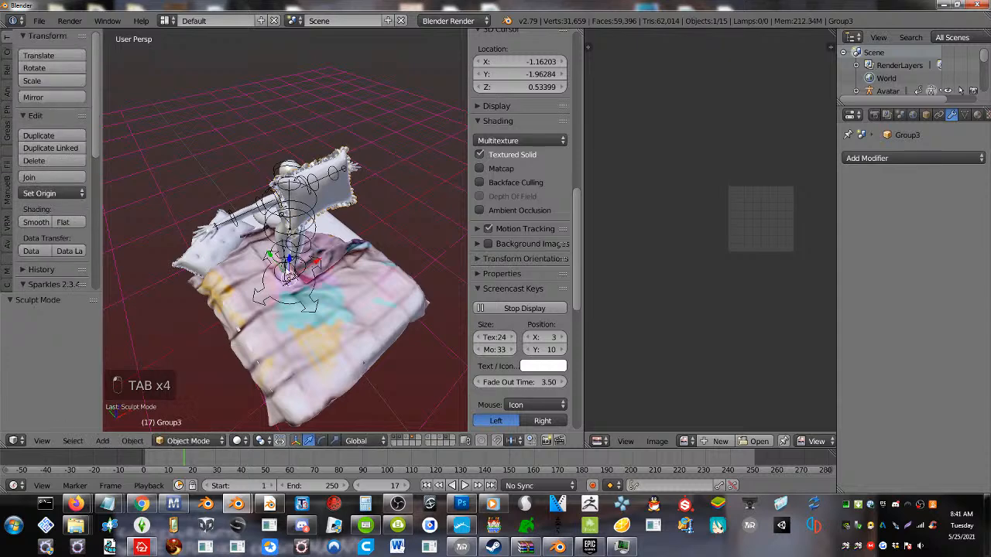
key("r")
right_click(311, 175)
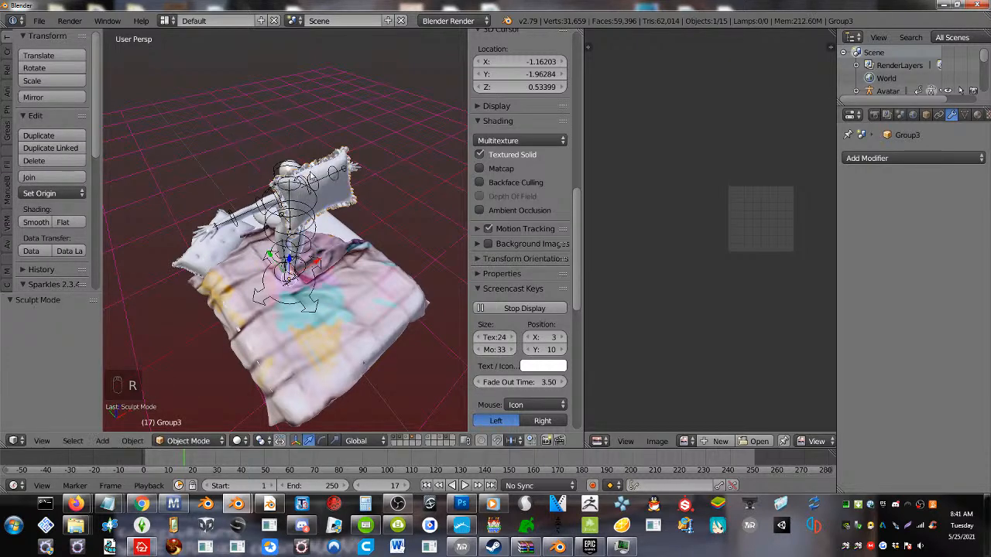
key("ctrl+alt+shift+c")
left_click(332, 172)
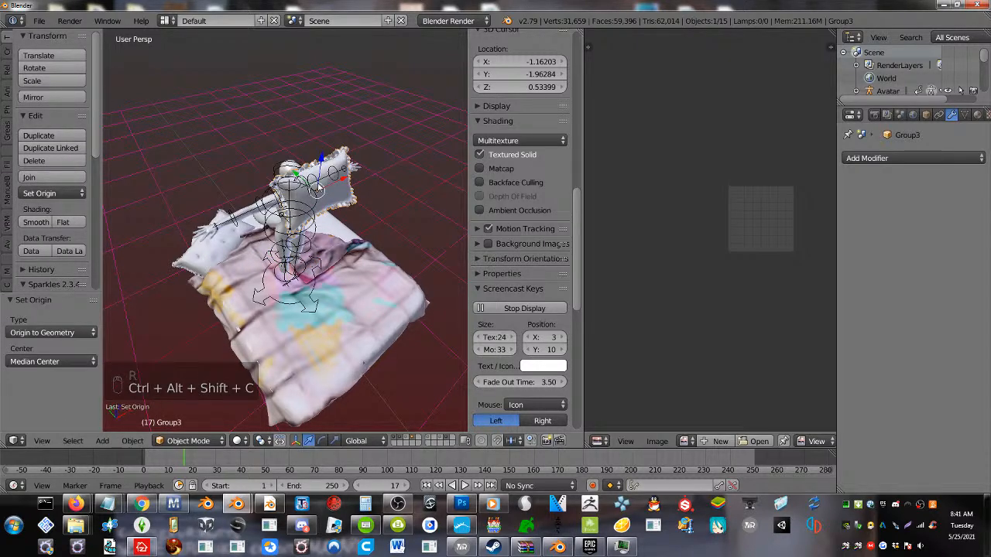
Turn the fringed pillow with a trackball rotation of -6.88° and -32.1° and lower it along Z towards the mattress
key("r")
key("r")
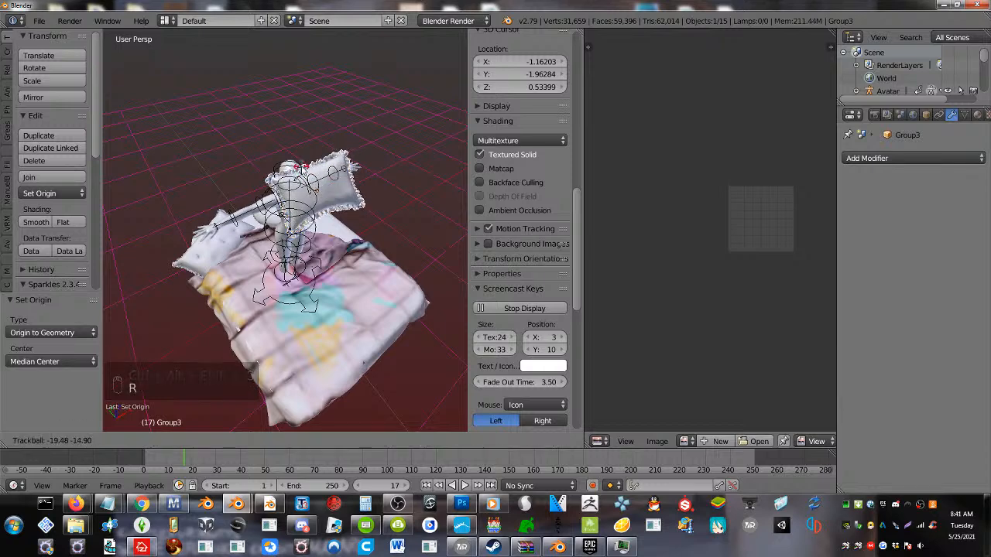
left_click(333, 182)
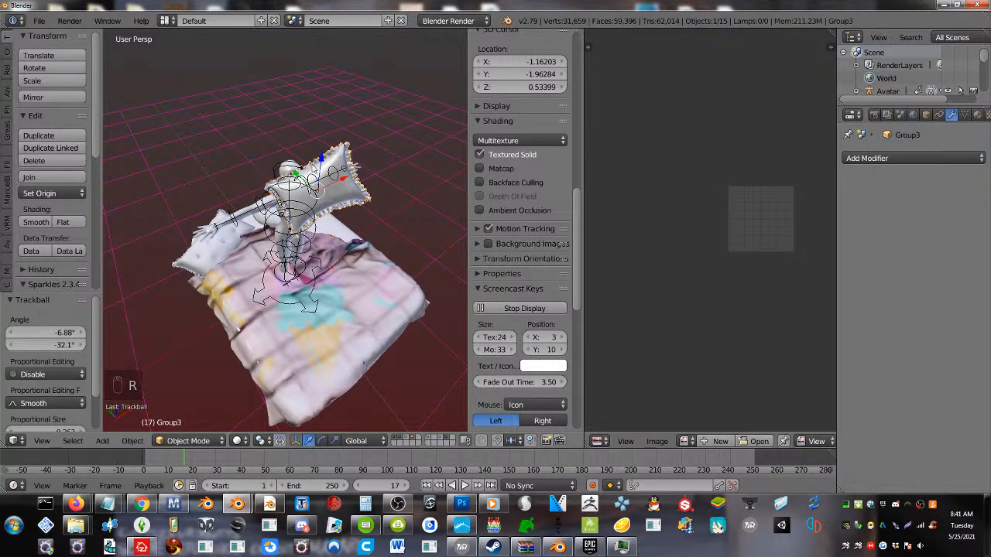
key("g")
key("z")
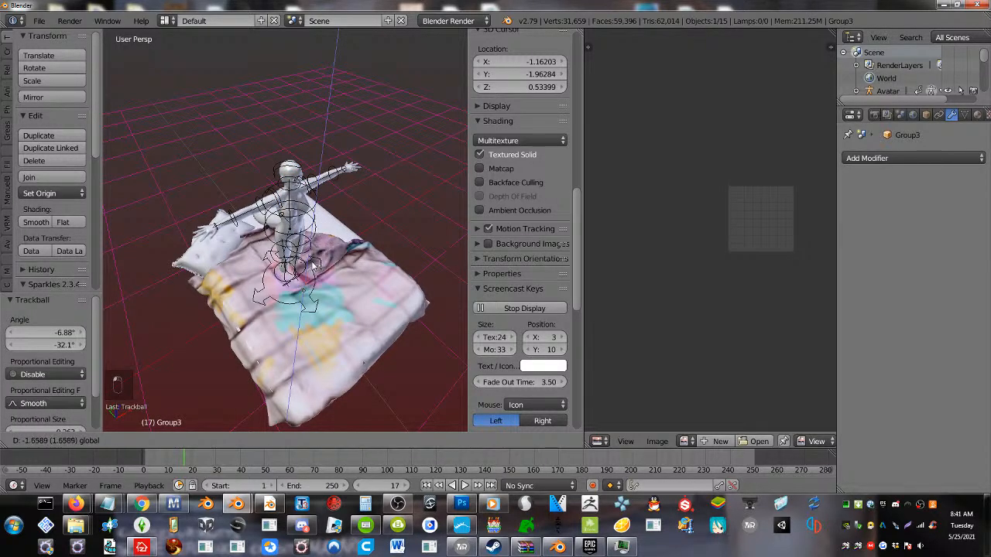
left_click(316, 242)
Move the fringed pillow -0.599 along X and then by -0.218, 0.163, -0.286 to the pillow end of the bed
left_click_drag(319, 256, 281, 218)
middle_click_drag(281, 218, 335, 206)
key("g")
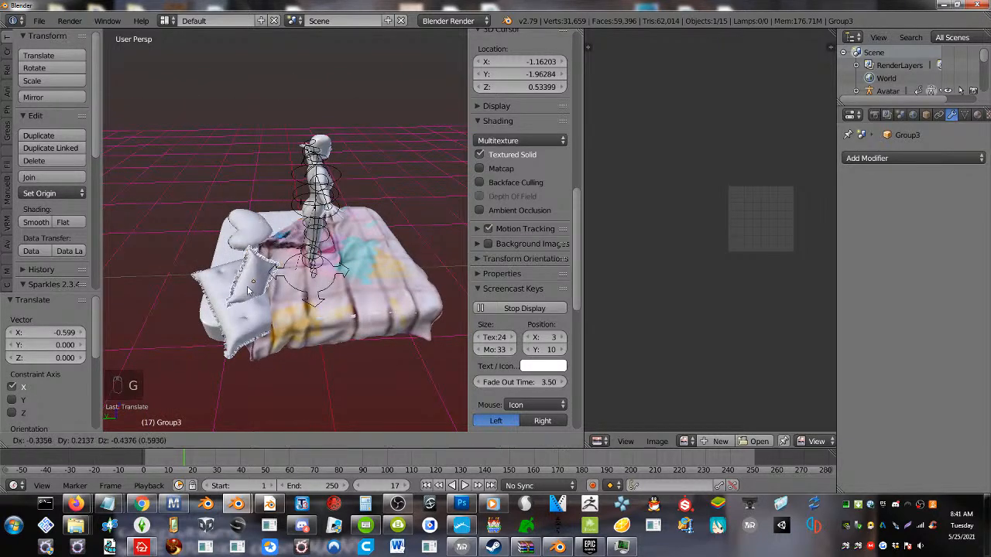
left_click(255, 264)
Tilt the fringed pillow with trackball rotations starting with -25.8° and 0°, rotate it -13.2° and lower it by 0.108 along Z
key("r")
key("r")
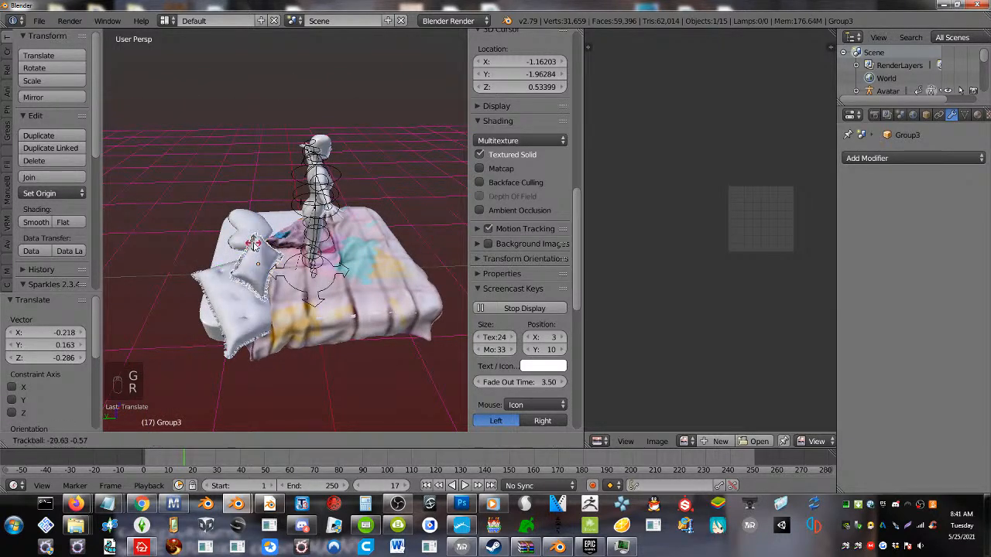
left_click(254, 236)
key("r")
key("r")
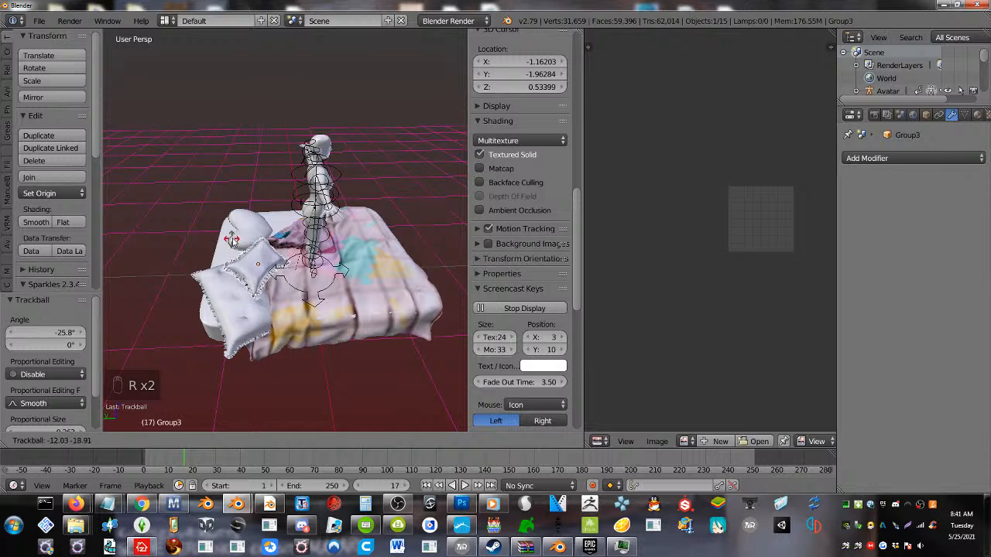
left_click(242, 251)
key("r")
left_click(298, 288)
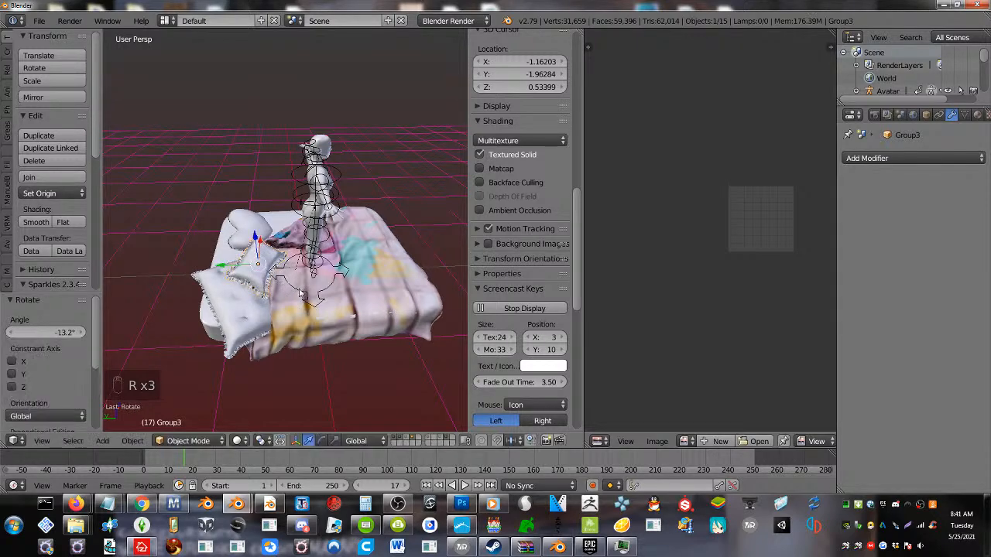
middle_click_drag(248, 279, 285, 326)
left_click_drag(278, 271, 269, 244)
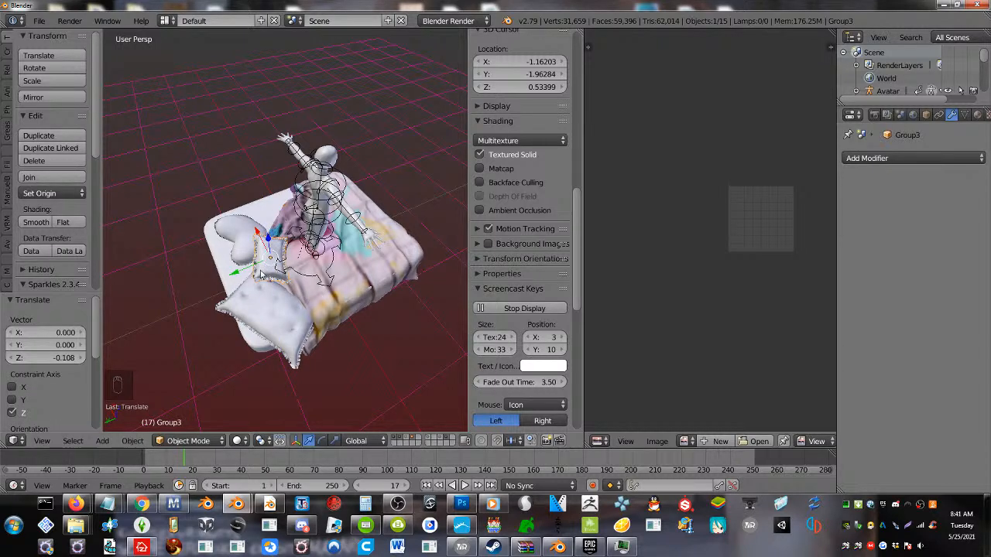
Duplicate the fringed pillow 0.125, 0.440, -0.055 away and tilt the copy with a trackball rotation of 12° and -27.5°
key("shift+d")
left_click(232, 271)
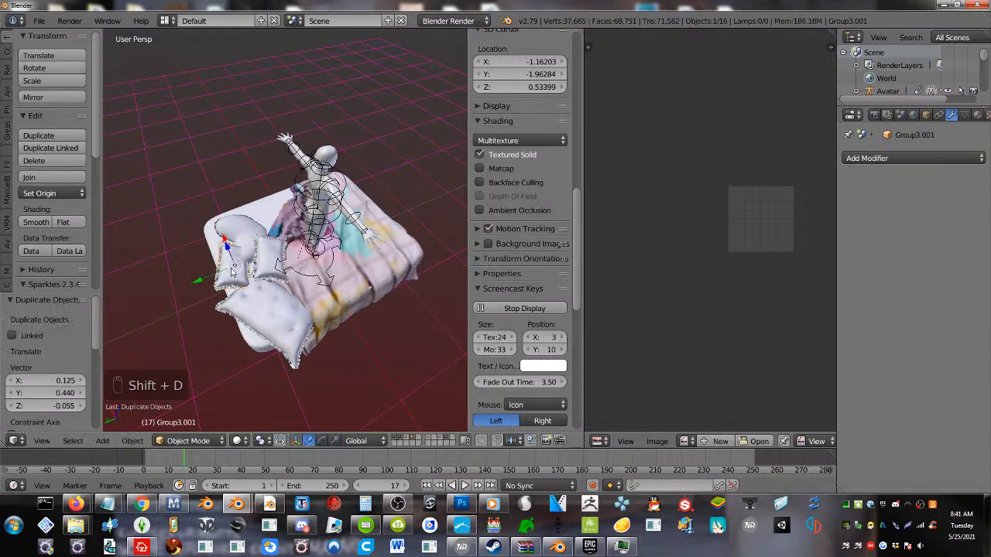
key("r")
key("r")
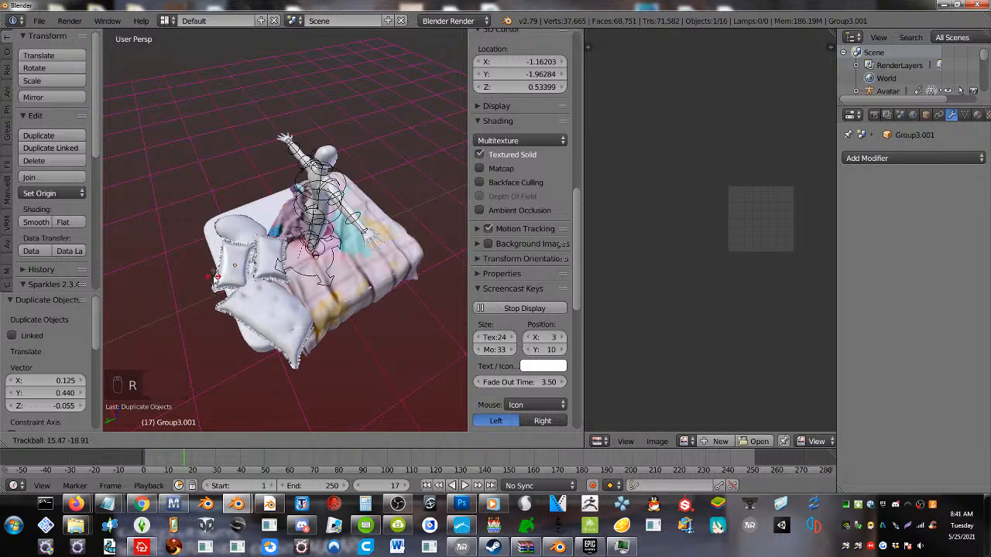
left_click(206, 276)
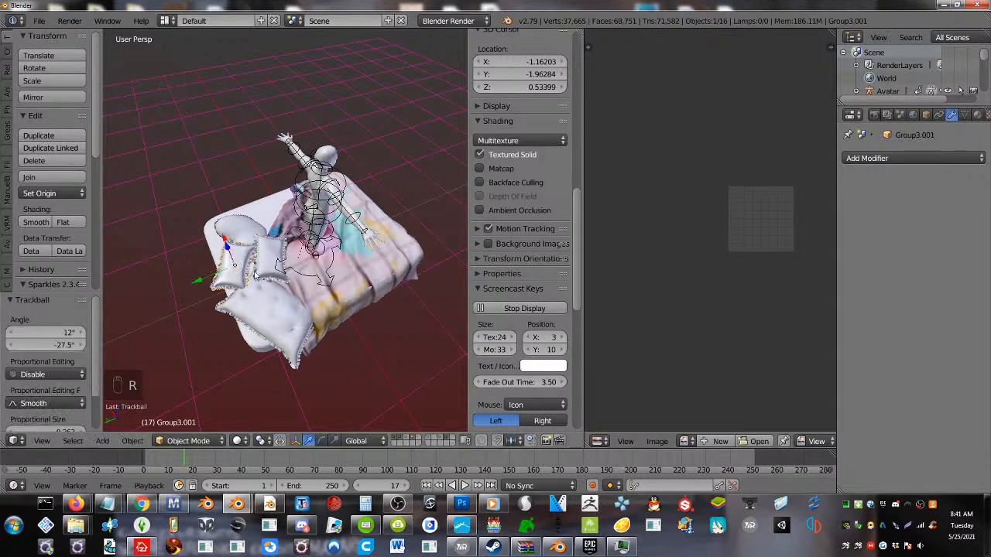
Place another copy of the fringed pillow 0.681, -0.386, -0.191 away and scale it by 1.868
middle_click_drag(206, 277, 312, 211)
scroll(353, 220, "up", 4)
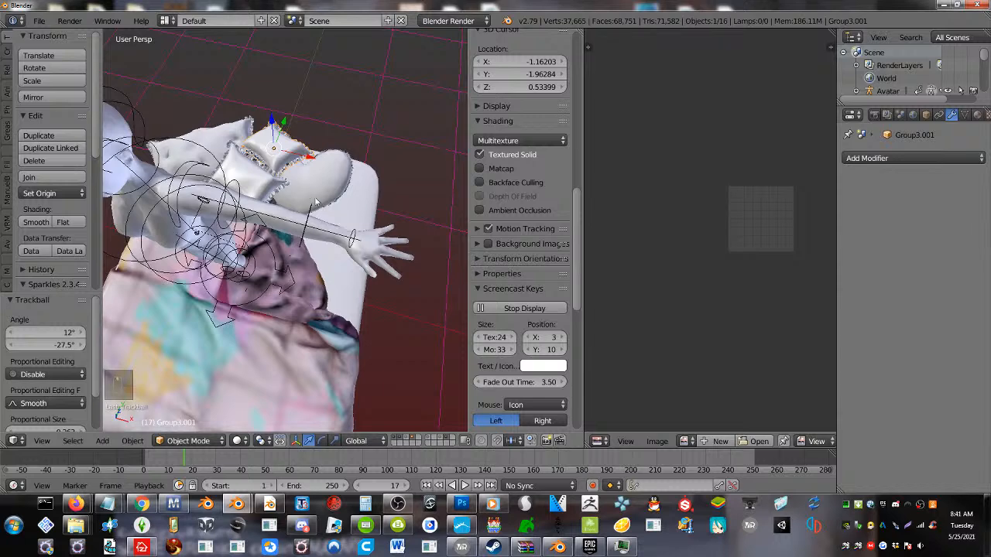
key("shift+d")
left_click(353, 250)
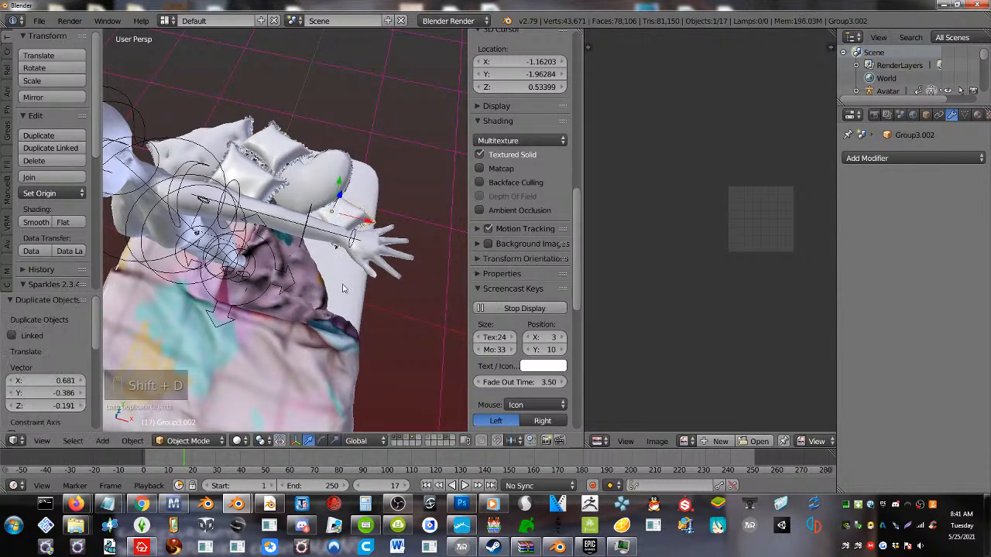
key("s")
left_click(363, 338)
Orient the enlarged fringed pillow with two trackball rotations, the first 18.9° and 0.573°, and a 21° rotation
key("r")
key("r")
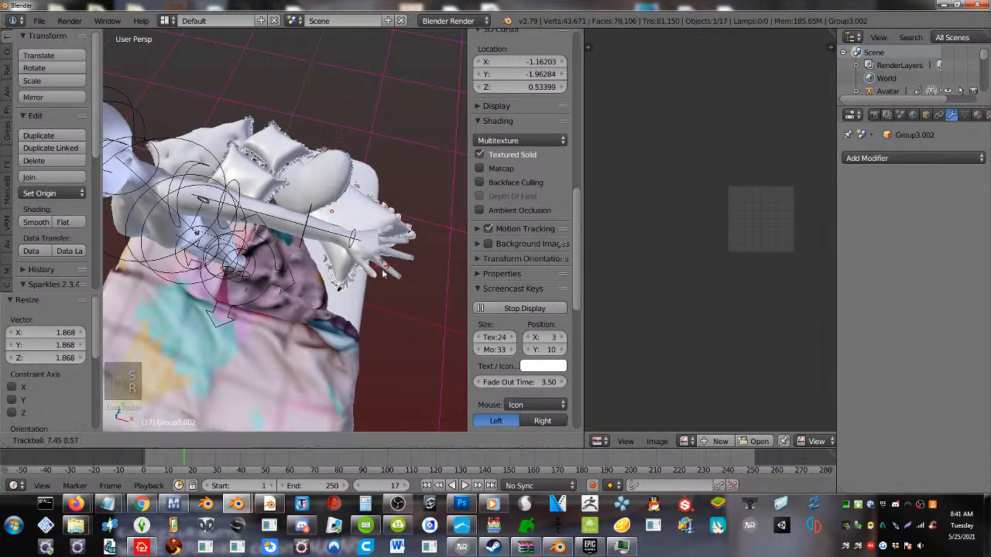
left_click(354, 217)
key("r")
key("r")
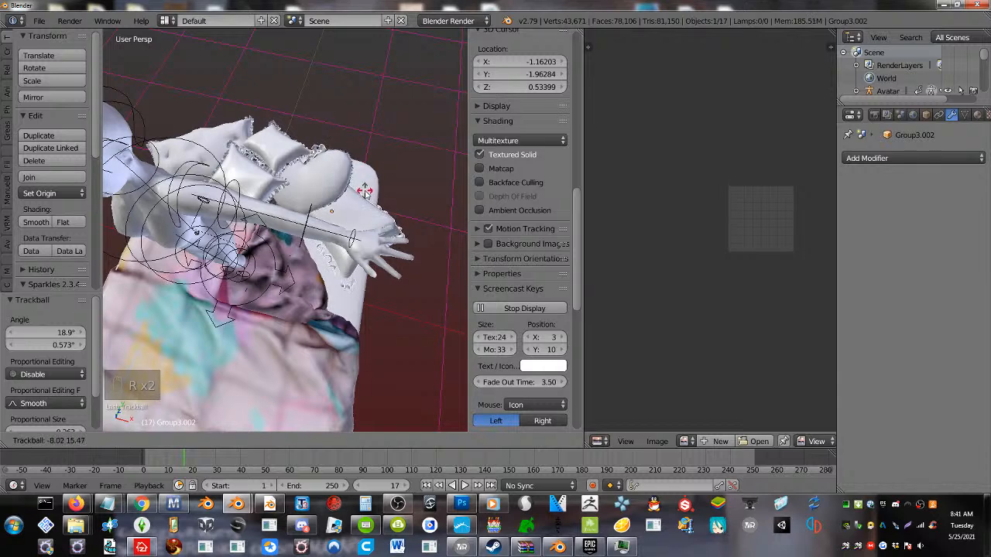
left_click(365, 195)
key("r")
left_click(399, 250)
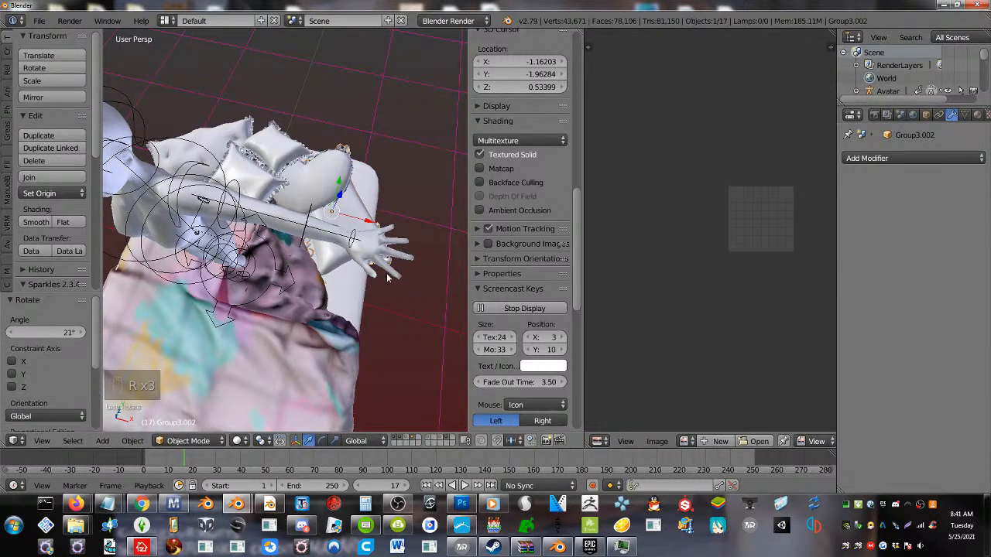
Raise the large fringed pillow by 0.113 along Z and shift it -0.345 along Y
middle_click_drag(389, 274, 298, 225)
key("g")
key("z")
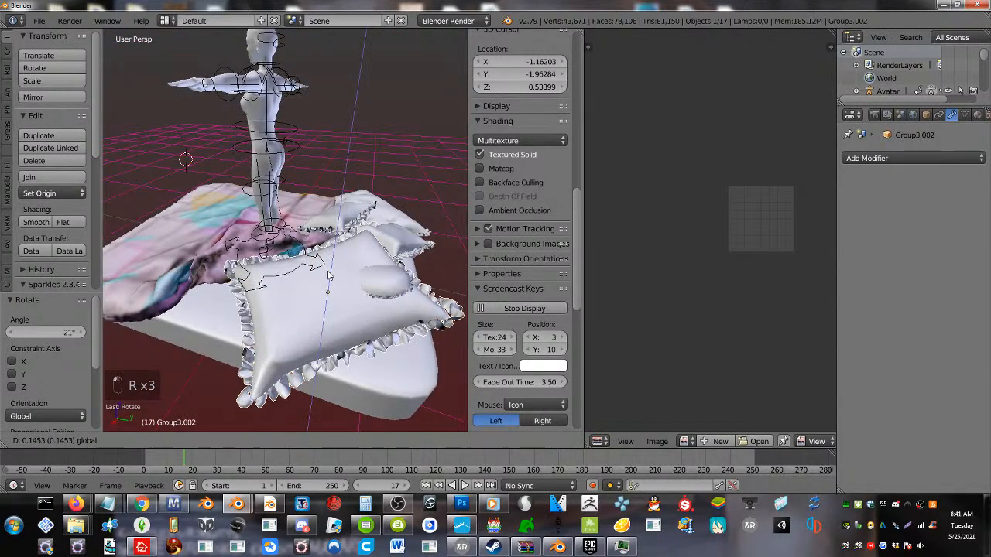
left_click(329, 279)
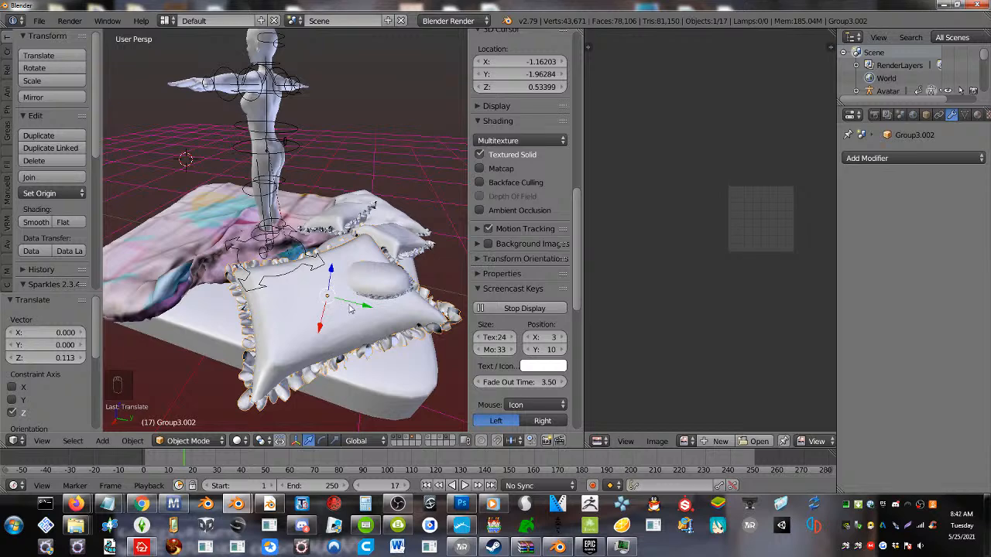
key("g")
key("y")
left_click(297, 306)
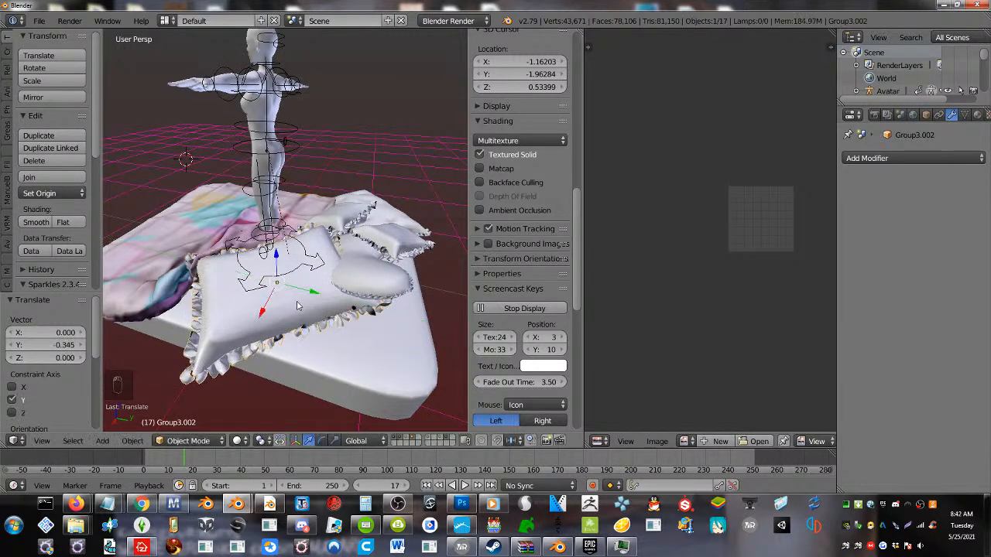
Duplicate the mattress and move the copy 1.322 along Y beyond the pillow end of the bed
middle_click_drag(297, 306, 306, 264)
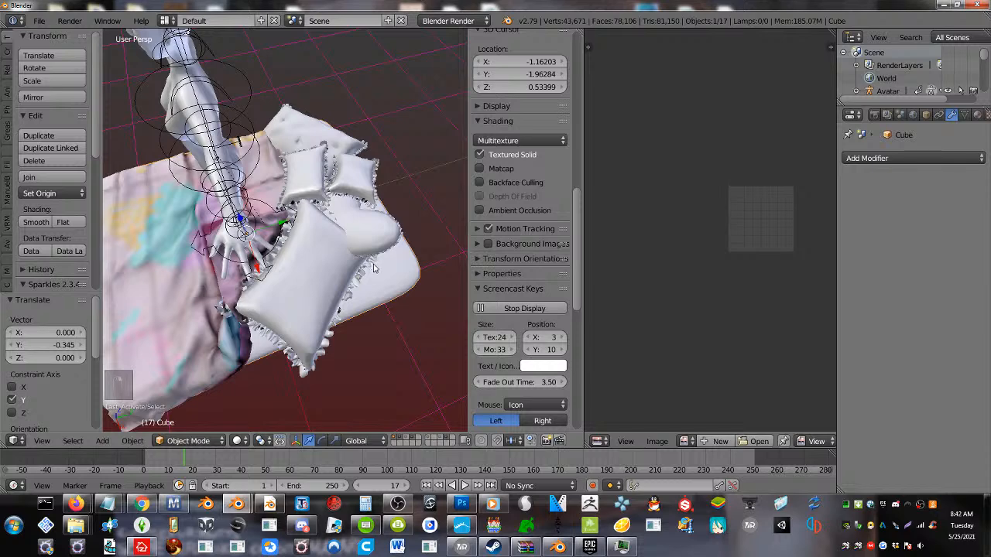
key("shift+d")
right_click(462, 206)
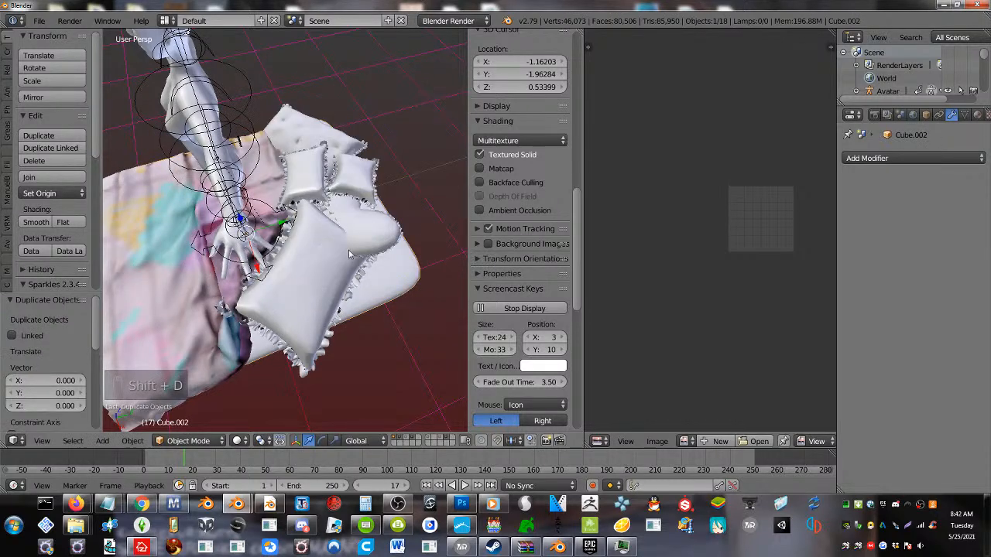
middle_click_drag(349, 253, 345, 223)
key("g")
key("y")
left_click(372, 288)
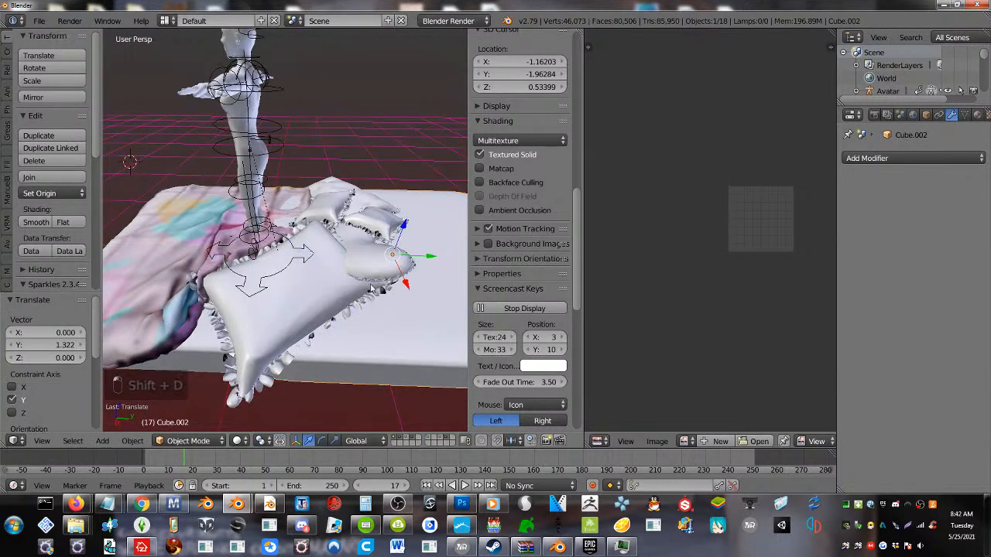
Rotate the mattress copy 90° about the X axis so it stands upright as a headboard
middle_click_drag(371, 289, 360, 256)
key("r")
key("x")
key("9")
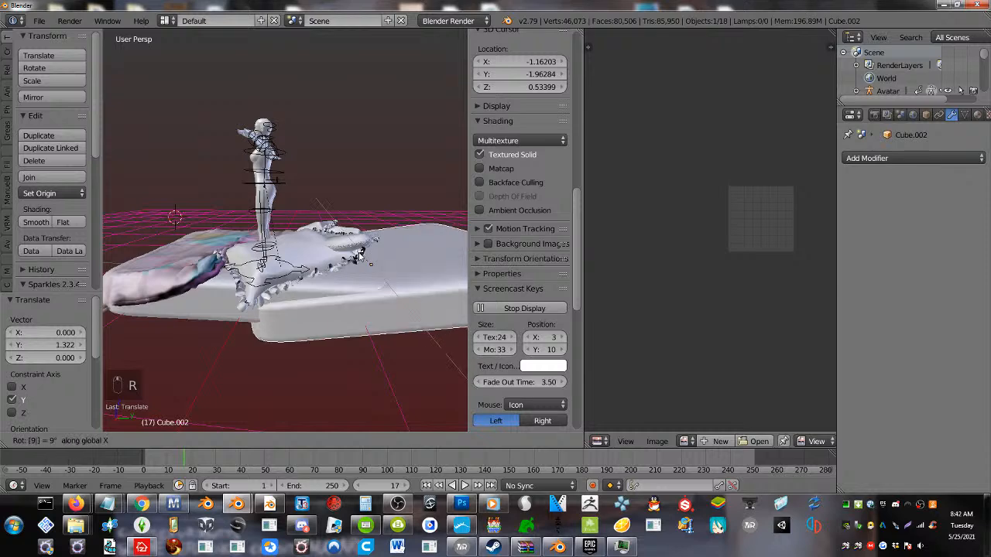
key("0")
key("Return")
Position the headboard behind the bed, shifting it -0.064 along X, and rotate it -1.1°
middle_click_drag(360, 260, 329, 247)
mouse_move(353, 228)
left_mouse_down()
mouse_move(337, 216)
mouse_move(348, 224)
left_mouse_up()
middle_click_drag(365, 241, 398, 367)
key("r")
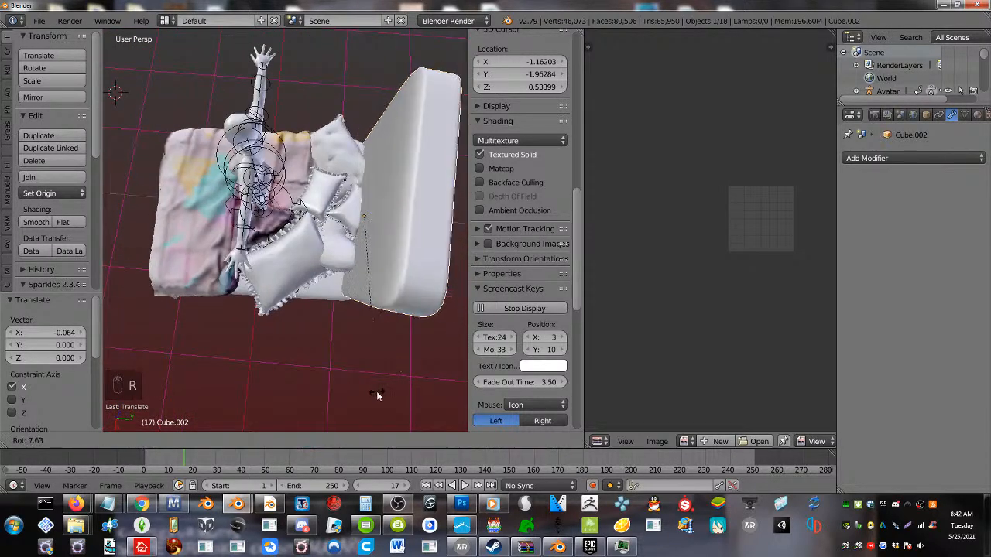
left_click(402, 385)
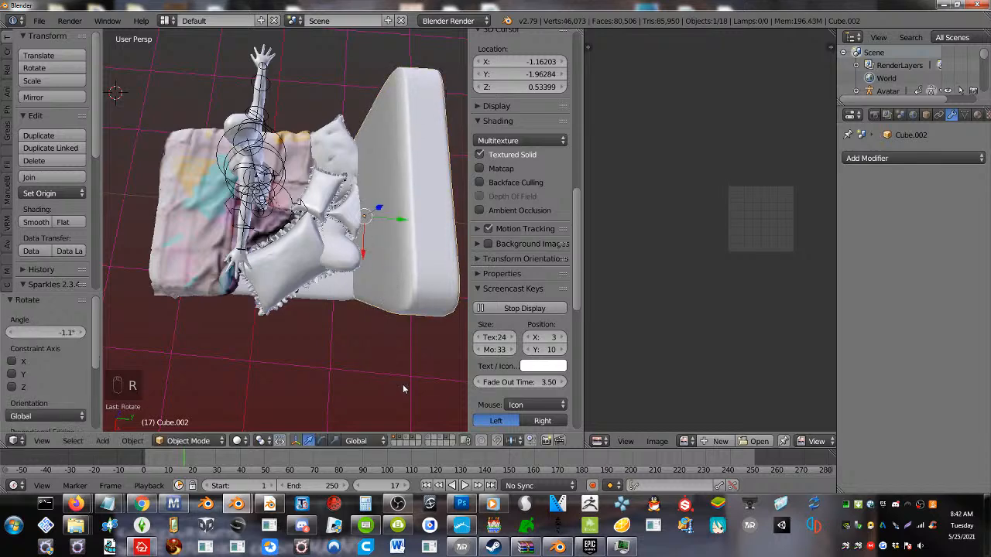
Shift the large fringed pillow 0.255 along Y, trackball-rotate it by -13.8° and -22.3°, and turn it 64.4° about Z
middle_click_drag(403, 384, 317, 286)
right_click(314, 282)
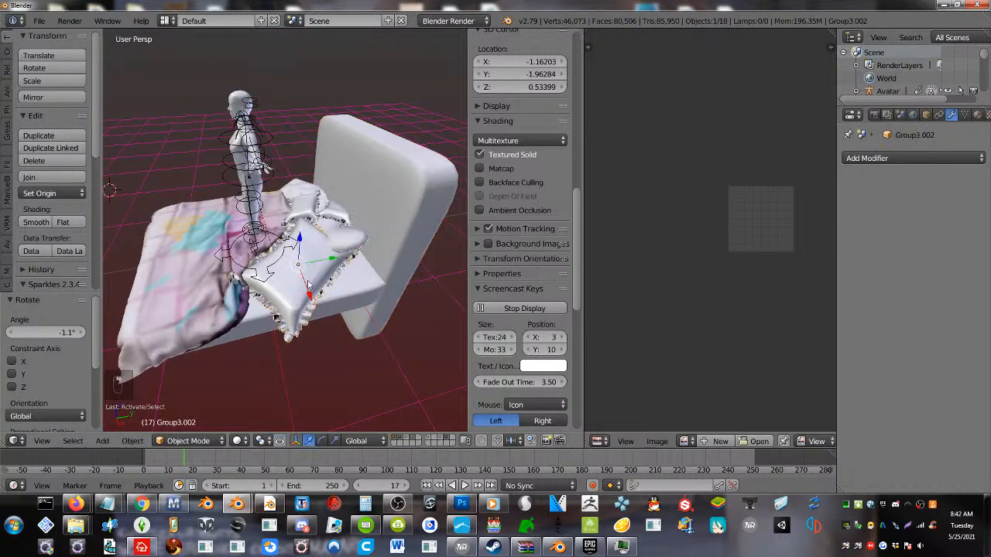
key("g")
key("y")
left_click(313, 288)
key("r")
key("r")
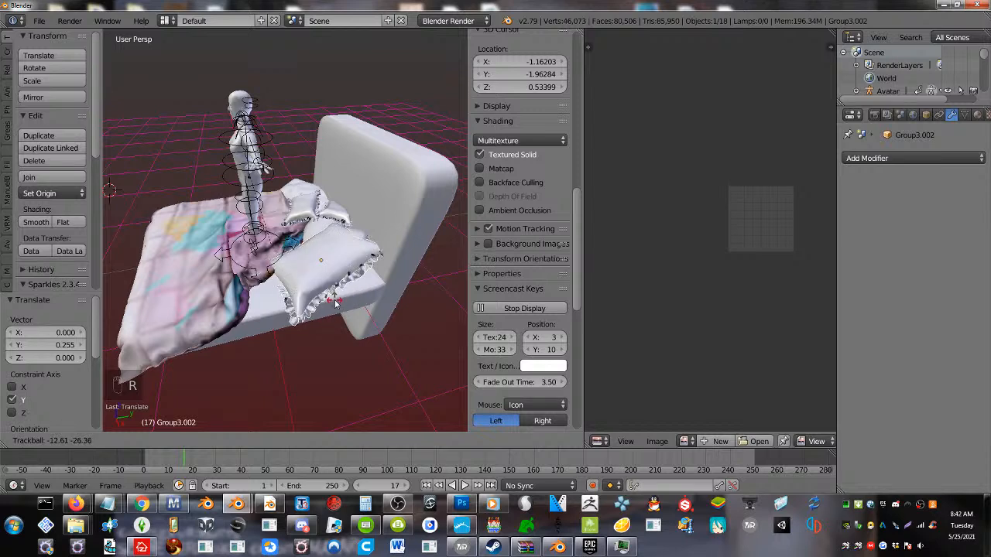
left_click(338, 302)
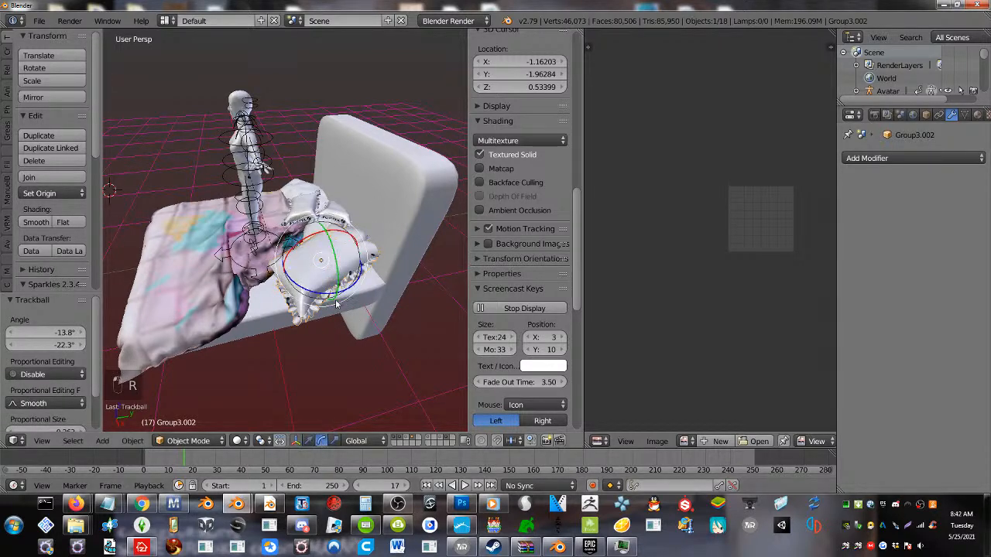
left_click_drag(315, 288, 334, 265)
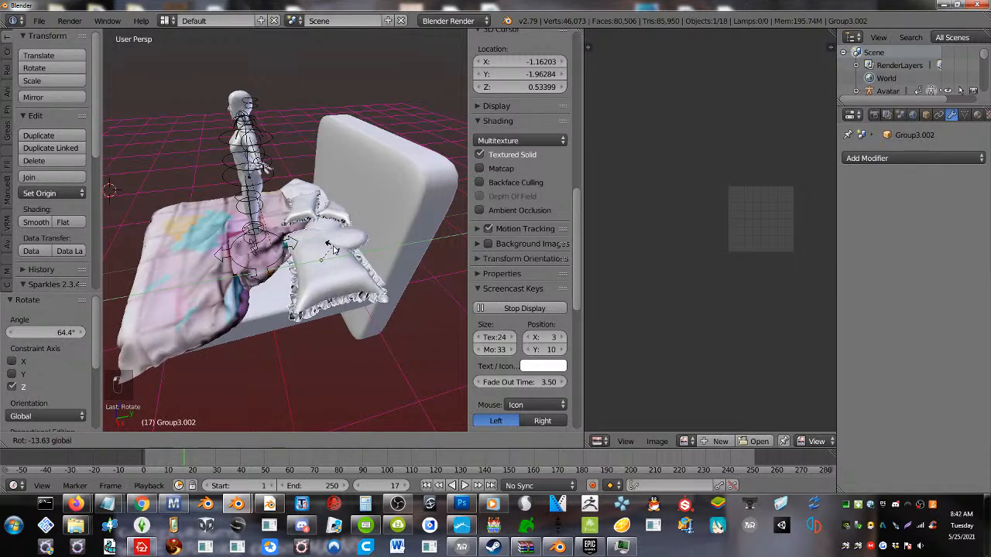
Rotate a few edge vertices of the large fringed pillow 62.1° with smooth proportional editing, using a proportional size of about 1.00
key("Tab")
right_click(340, 312)
middle_click_drag(339, 312, 428, 293)
key("r")
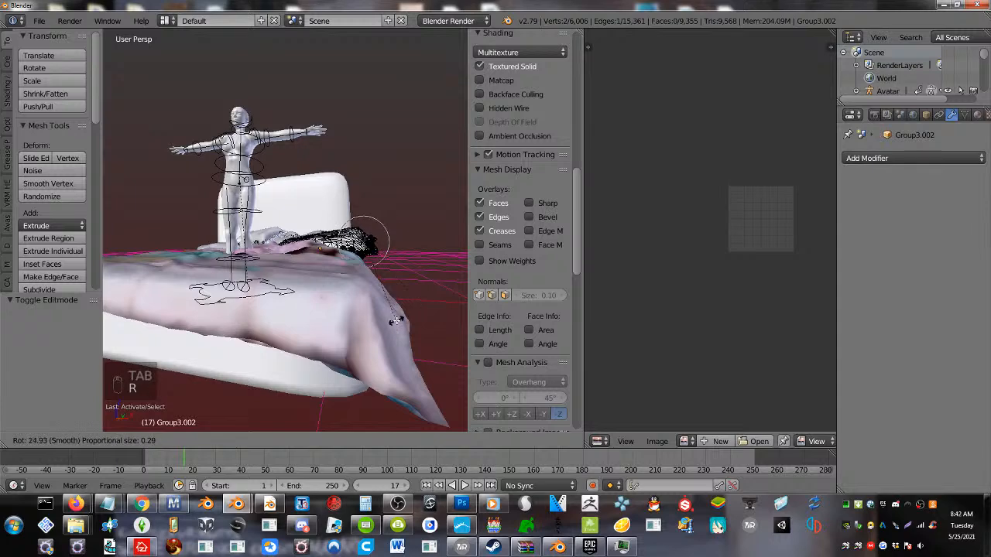
scroll(394, 320, "down", 12)
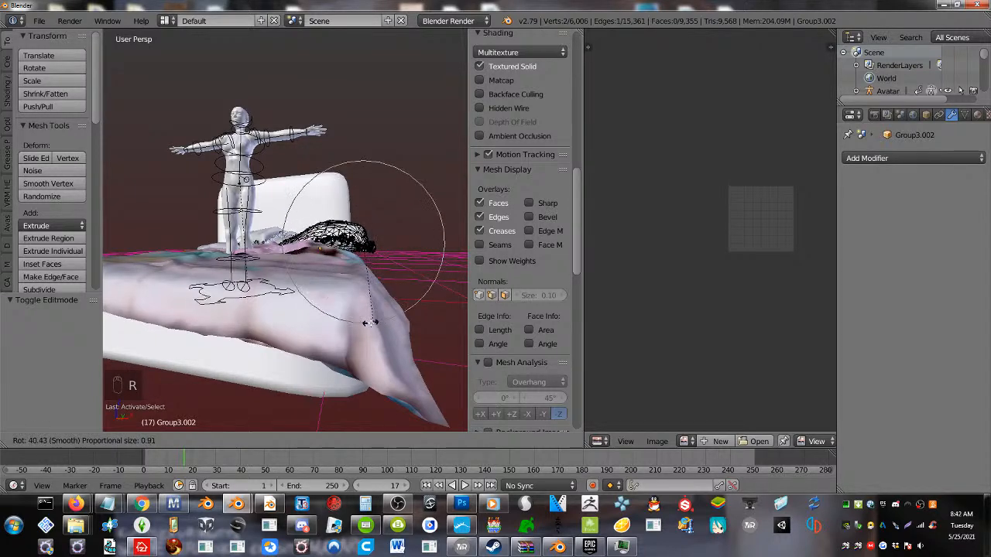
scroll(370, 323, "down", 1)
left_click(343, 319)
middle_click_drag(343, 287, 350, 308)
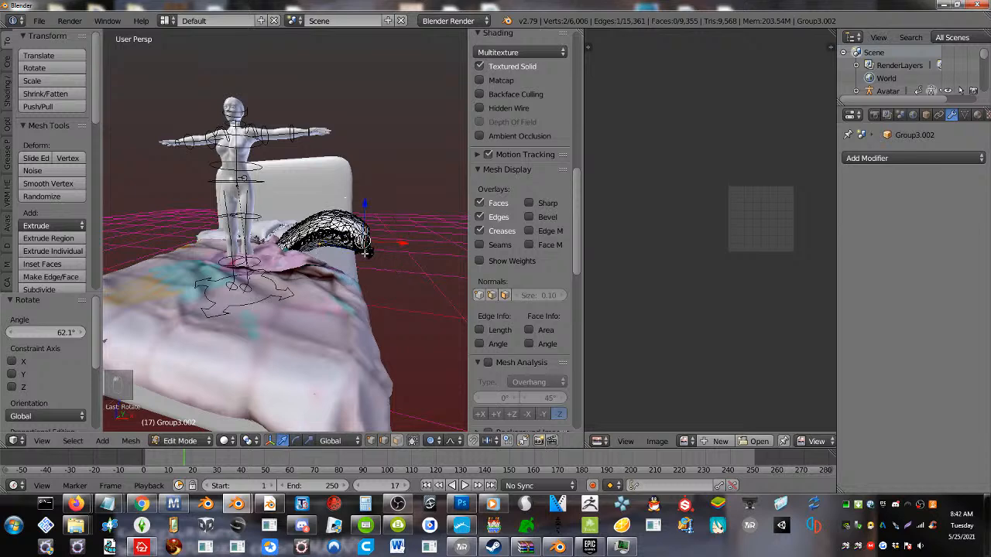
Lower the selected pillow edge along Z and shift it along X with proportional editing, finishing the mesh edit
key("g")
key("z")
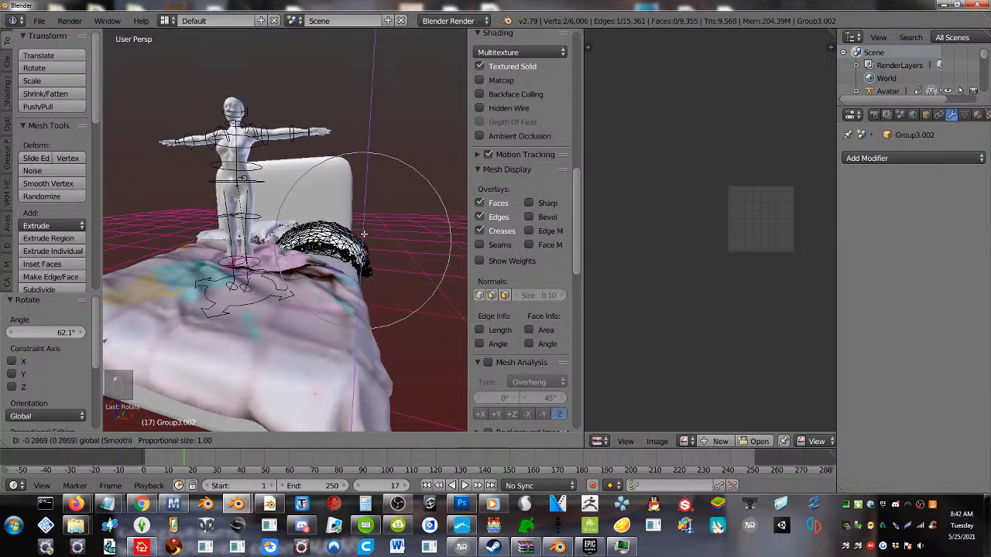
left_click(363, 234)
middle_click_drag(363, 233, 374, 260)
key("g")
key("x")
left_click(391, 282)
key("Tab")
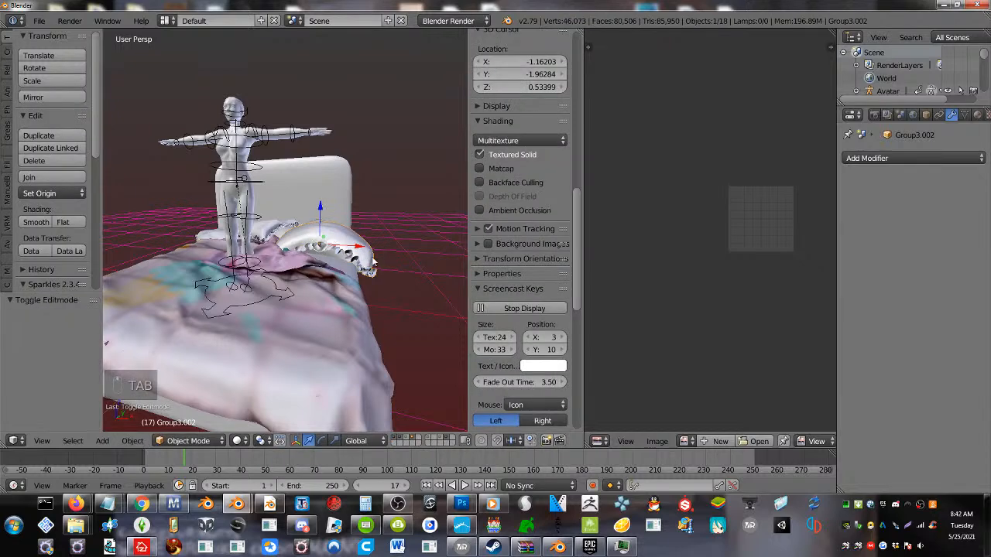
Rotate the large fringed pillow 14.1° and shift it 0.072 along X against the mattress edge
key("r")
left_click(400, 312)
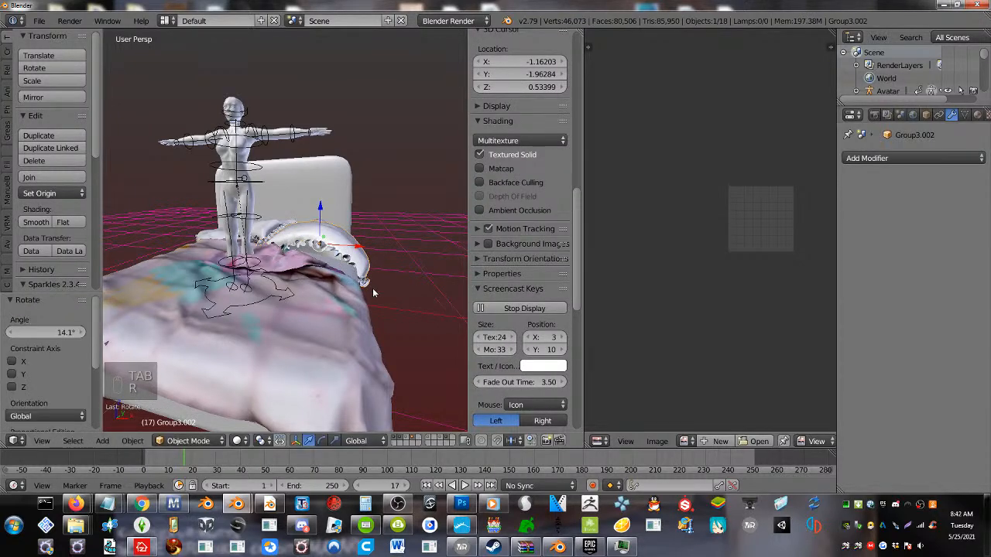
middle_click_drag(372, 288, 339, 323)
left_click_drag(347, 261, 355, 265)
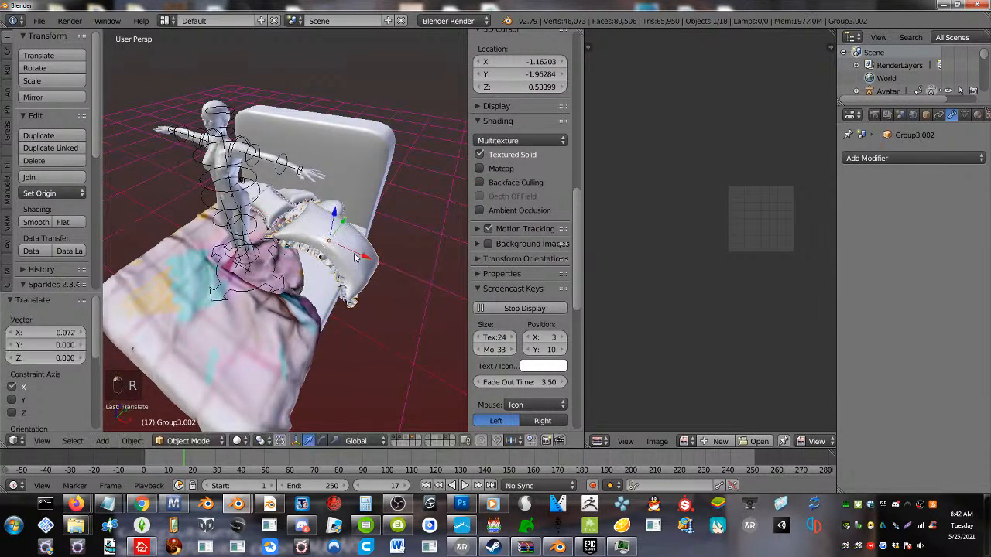
middle_click_drag(355, 264, 303, 263)
left_click_drag(339, 264, 348, 261)
middle_click_drag(349, 260, 318, 212)
Reshape the fringed pillow's mesh by lowering its raised surface 0.308 along Z with smooth proportional editing
key("Tab")
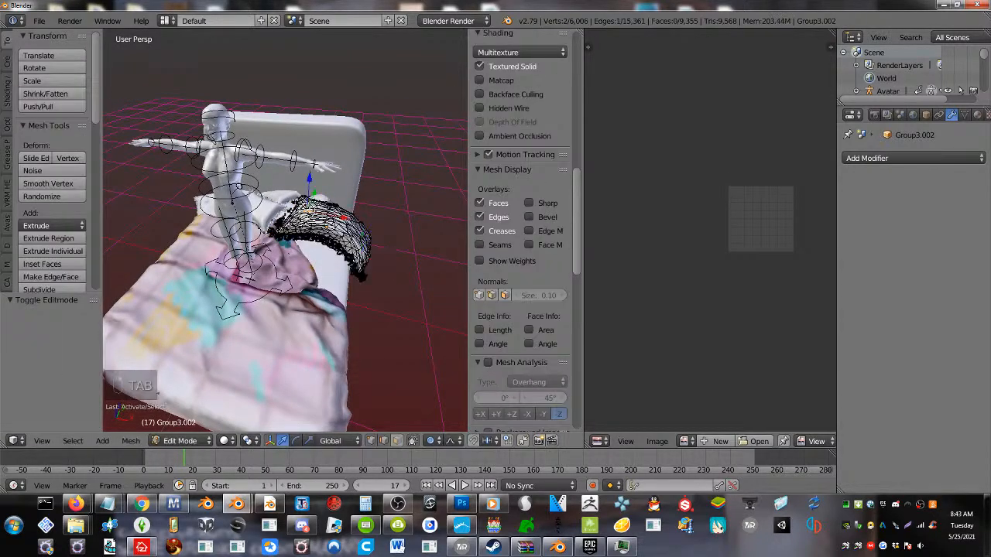
left_click_drag(308, 180, 296, 206)
scroll(305, 201, "up", 1)
right_click(295, 230)
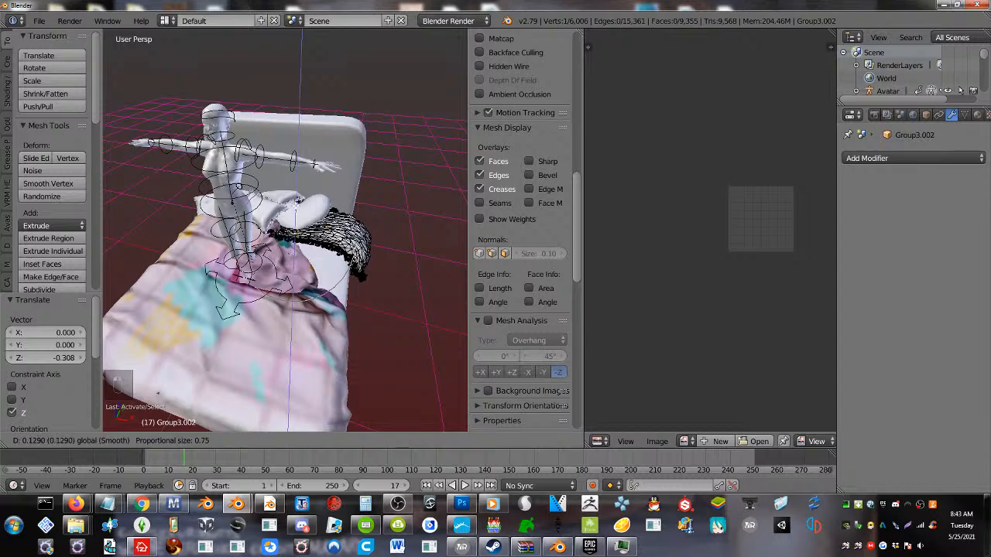
key("Tab")
middle_click_drag(296, 207, 254, 198)
scroll(268, 252, "up", 3)
scroll(302, 282, "down", 3)
right_click(270, 189)
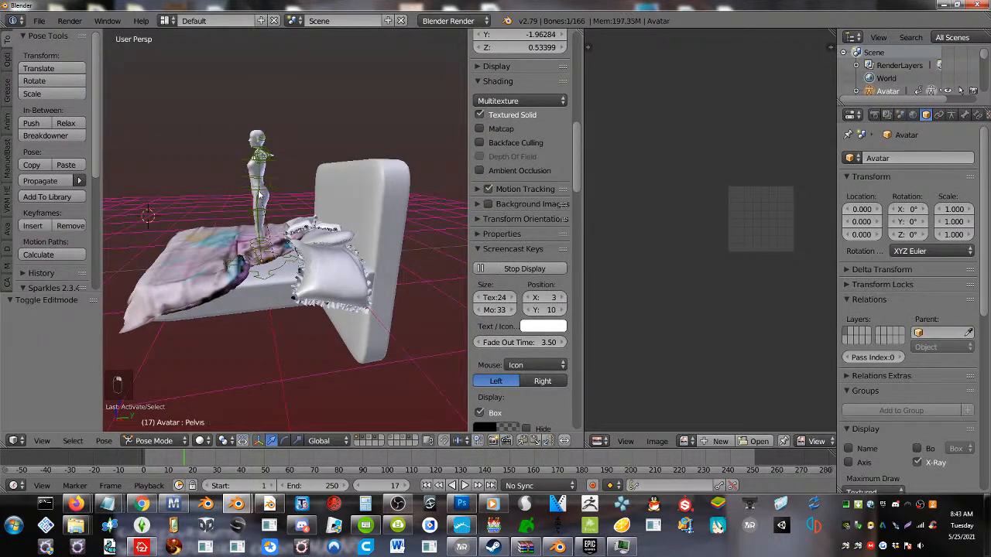
scroll(261, 197, "up", 2)
key("r")
right_click(279, 226)
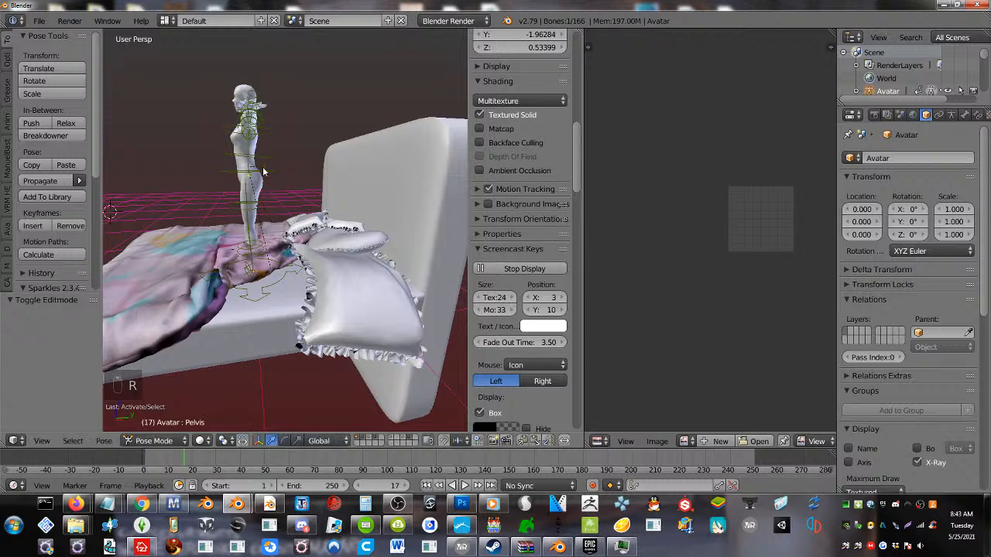
Lay the avatar down above the bed by rotating its COG bone 86.9°, trackball-rotating it by 9.74° and 22.3°, and again by -161° and -89.4°
right_click(263, 171)
key("r")
right_click(247, 235)
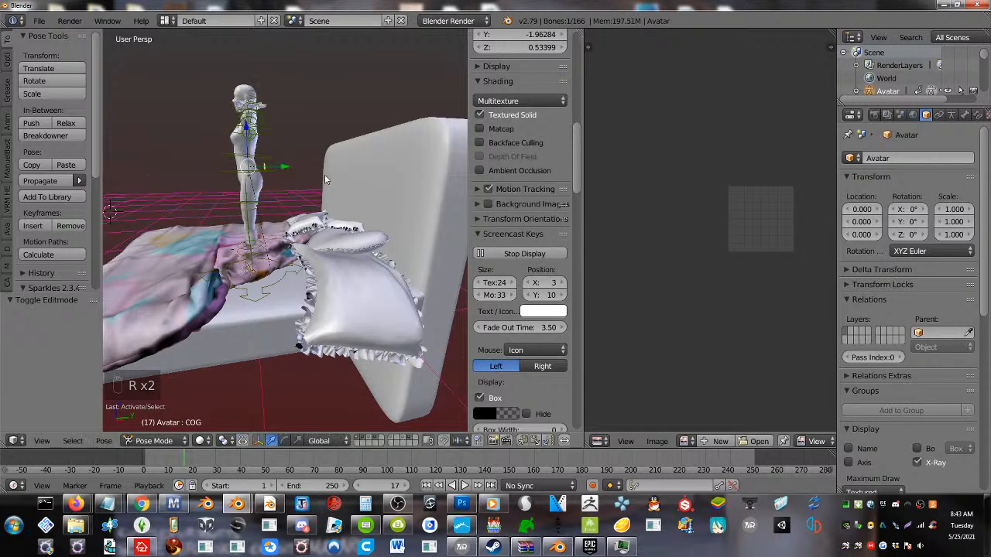
key("r")
left_click(242, 285)
key("r")
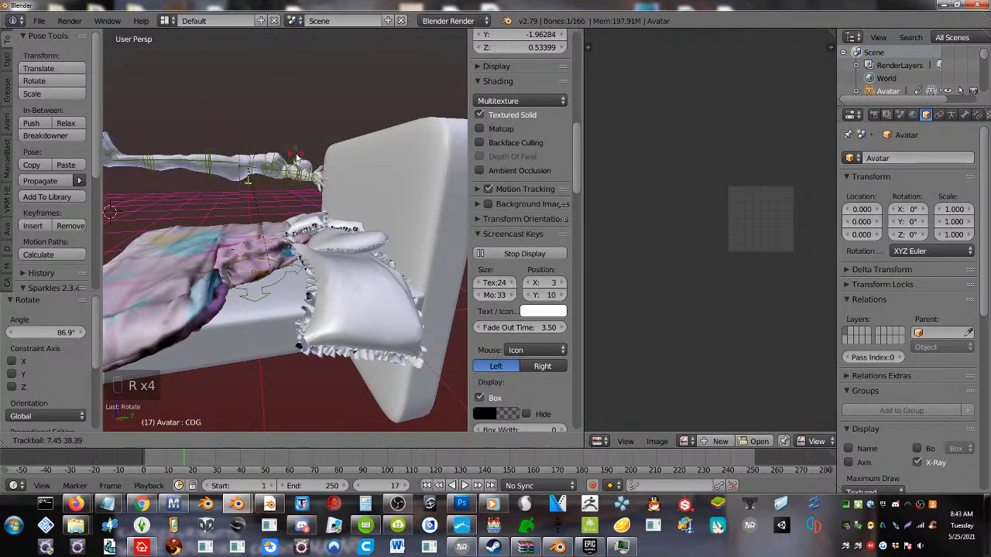
left_click(283, 159)
middle_click_drag(283, 161, 275, 255)
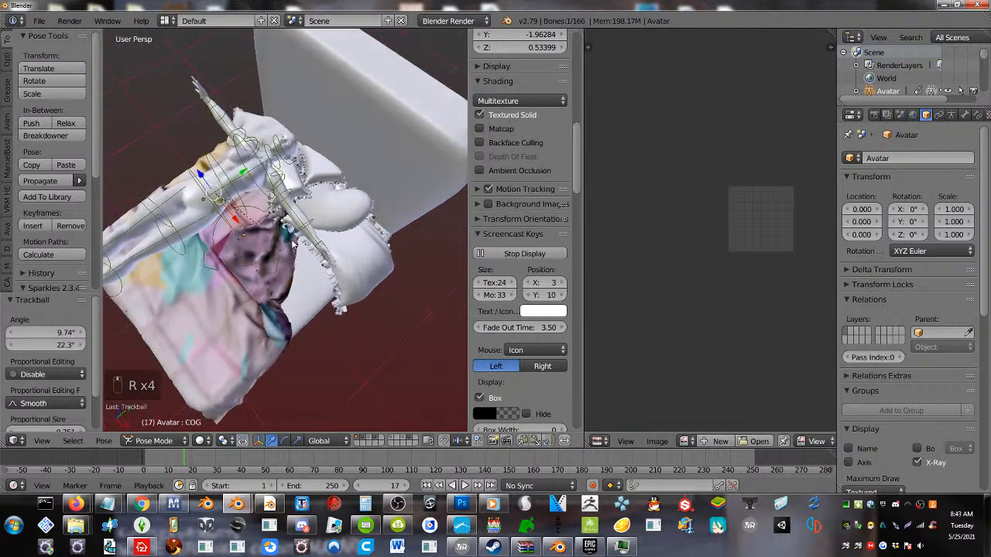
key("r")
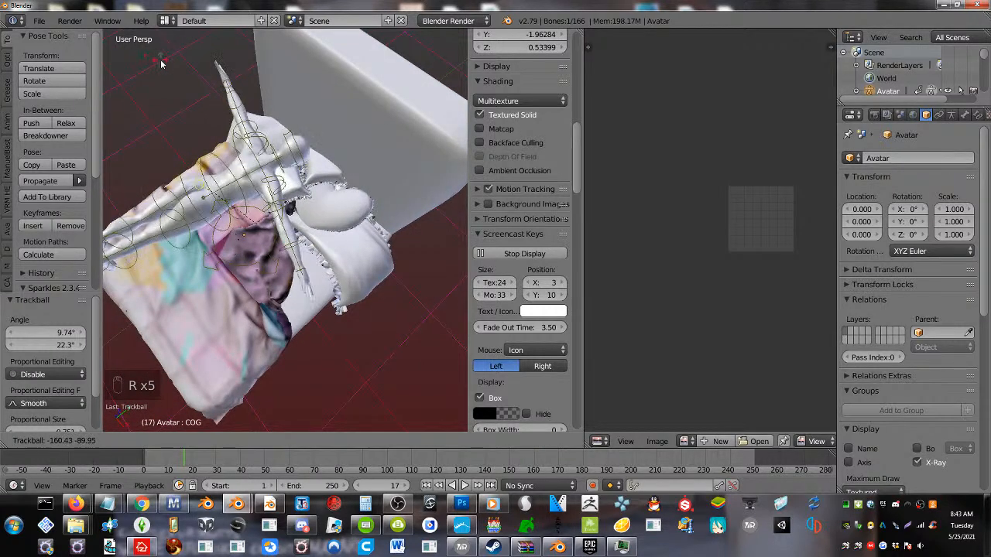
left_click(163, 61)
Trackball-rotate the avatar's right shoulder bone by 65.9° and 14.3°, and rotate it -25.4°
right_click(279, 233)
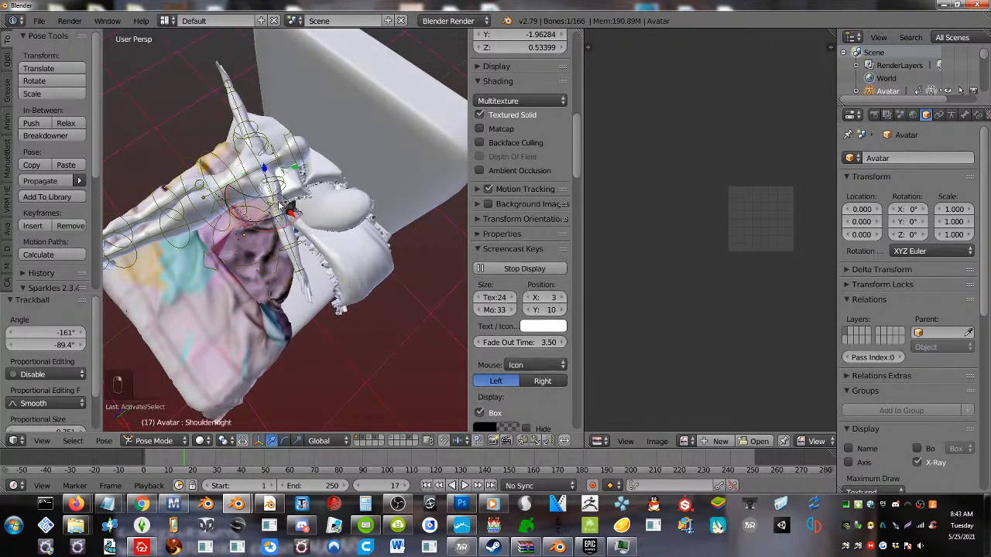
key("r")
left_click(291, 292)
middle_click_drag(291, 291, 302, 226)
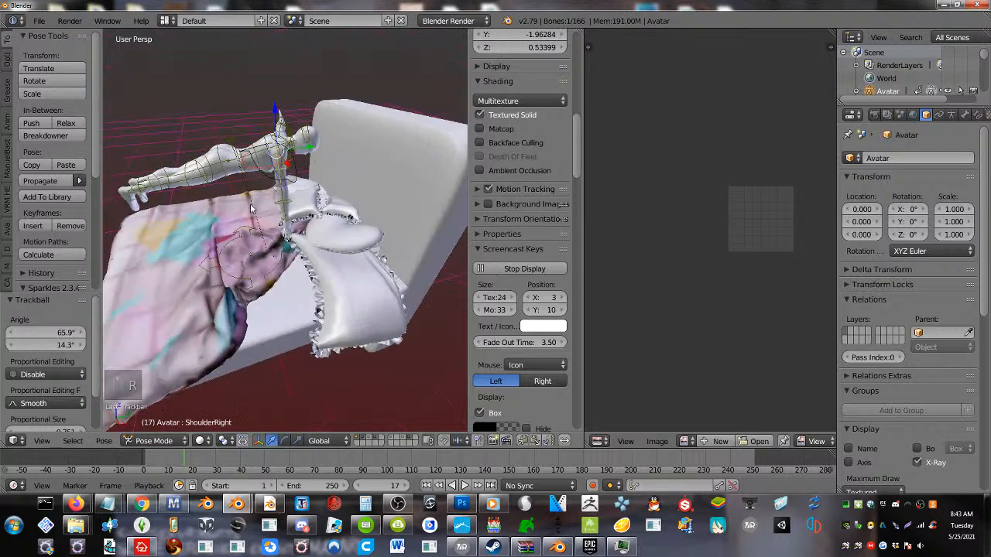
key("r")
left_click(310, 203)
Move the avatar's right elbow bone by -0.233, -0.063 and 0.256 in X, Y and Z, and a further -0.188 along X
right_click(294, 199)
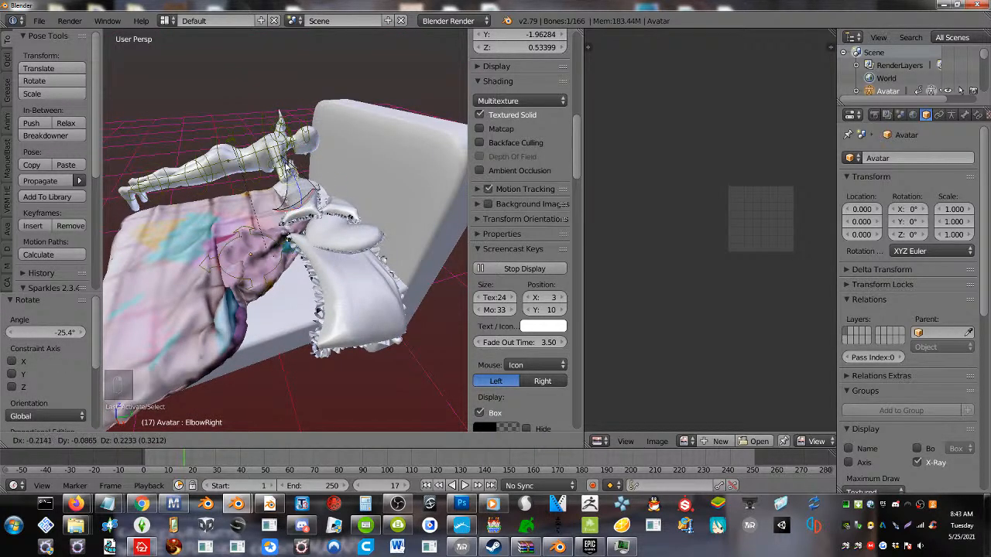
left_click(293, 164)
middle_click_drag(334, 166, 296, 193)
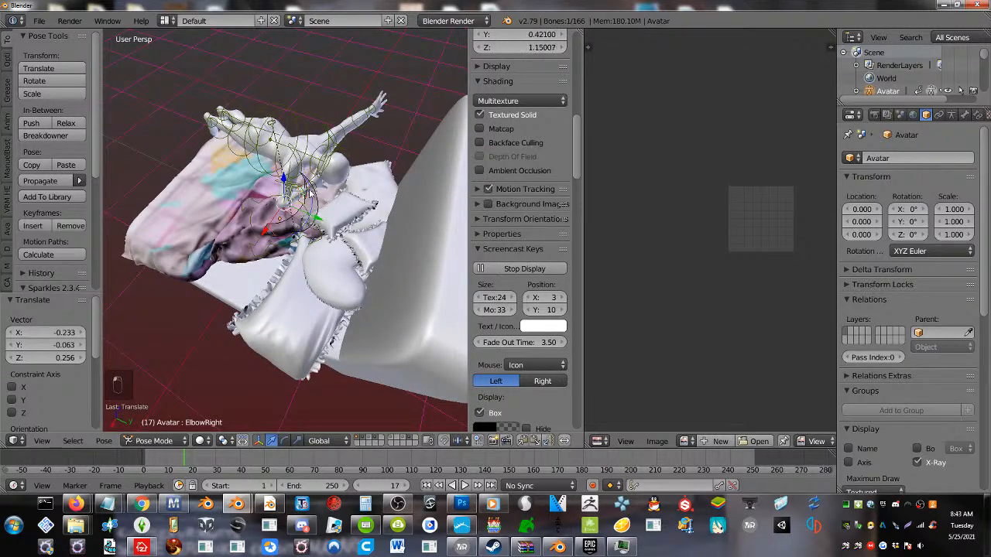
middle_click_drag(311, 195, 250, 182)
left_click_drag(250, 193, 277, 196)
Trackball-rotate the avatar's right wrist bone by -61.3° and -21.8°, and rotate it 16.7°
key("r")
key("r")
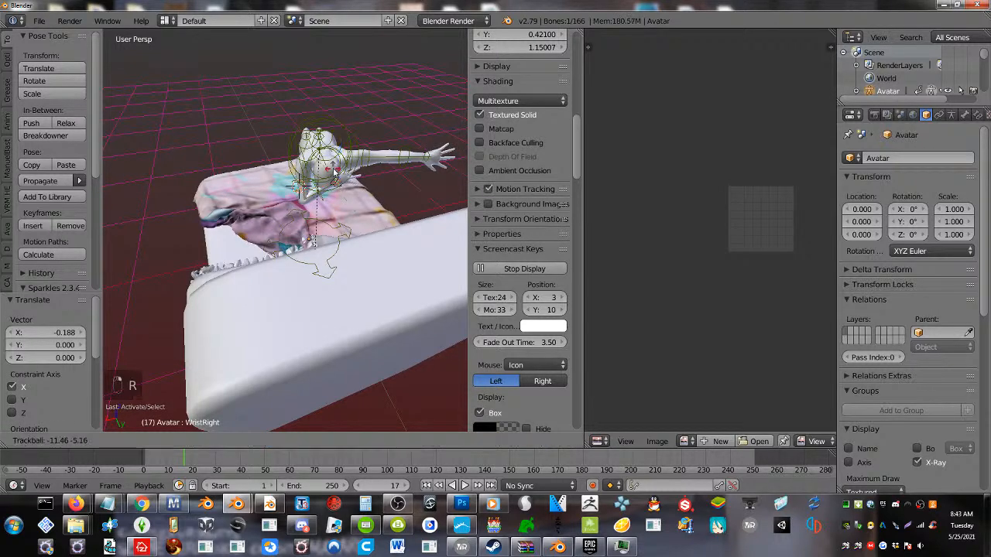
left_click(319, 131)
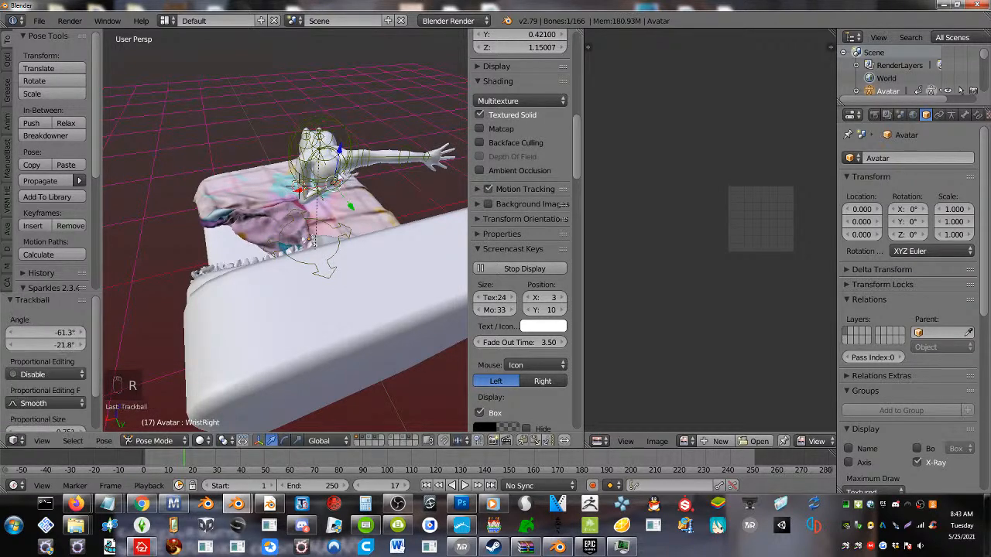
middle_click_drag(340, 174, 230, 151)
key("r")
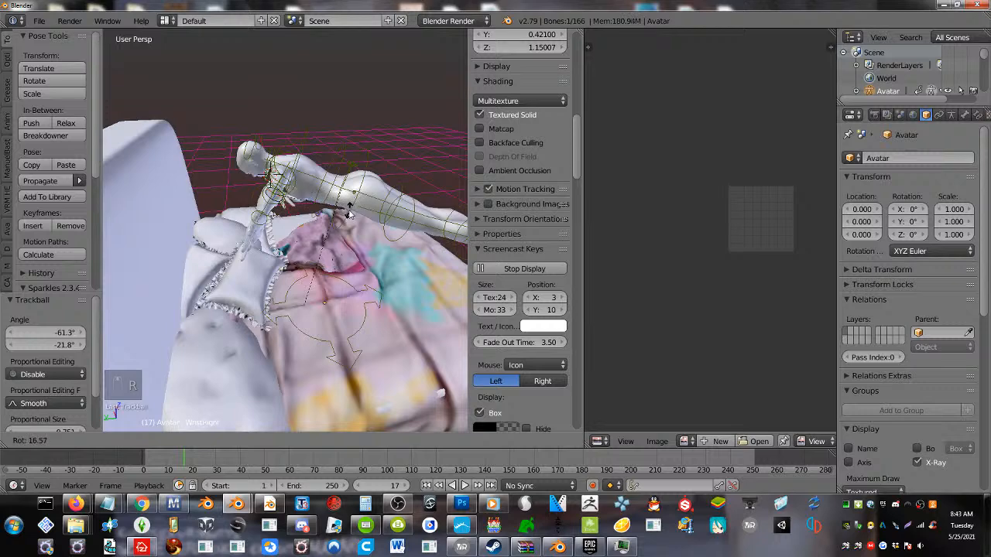
left_click(349, 214)
Lower the avatar's left wrist bone 0.443 along Z and rotate it -47.5°
middle_click_drag(349, 214, 188, 148)
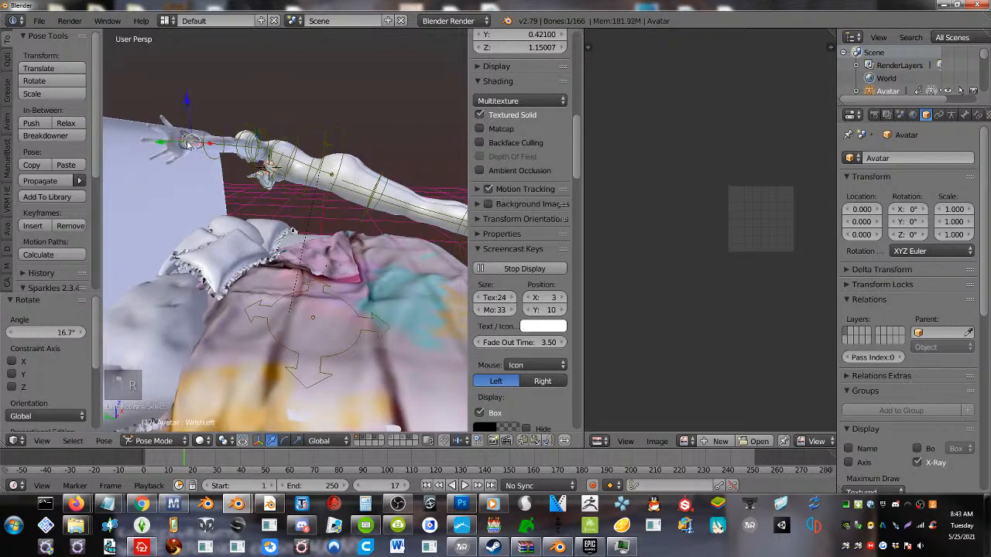
key("g")
key("z")
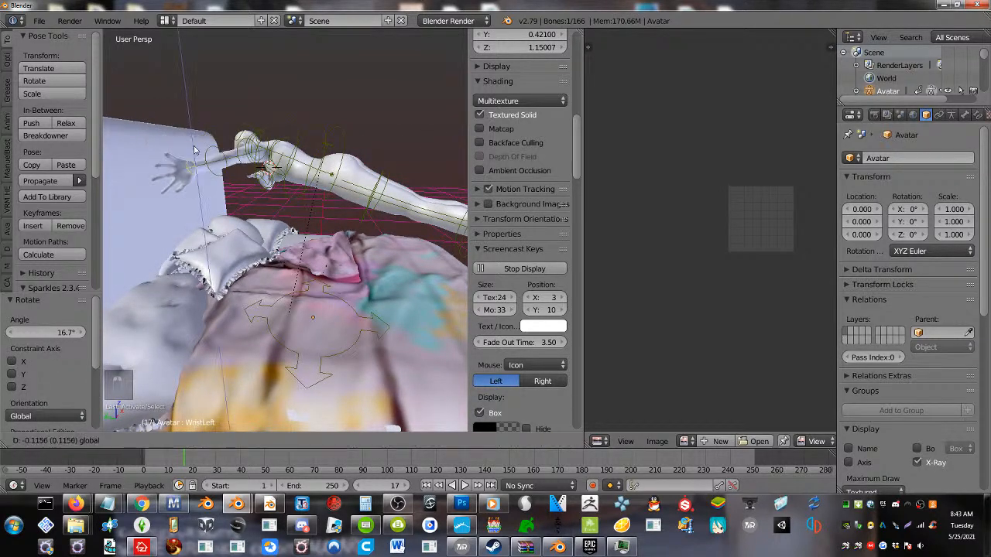
left_click(242, 207)
middle_click_drag(232, 217, 221, 198)
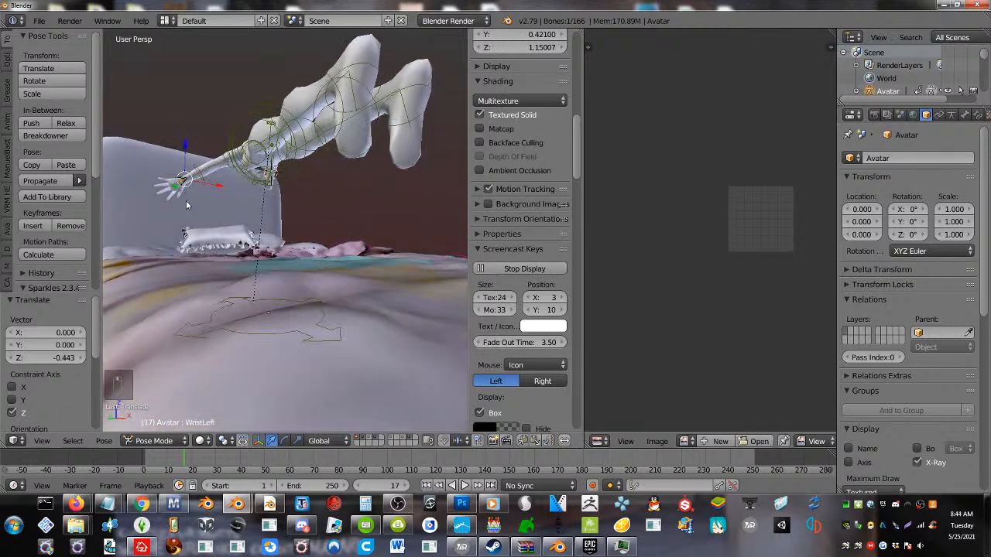
key("r")
left_click(218, 187)
Fold the avatar's left arm inward by rotating the left elbow bone -108°, -75.1° and 1.08° from different views
key("r")
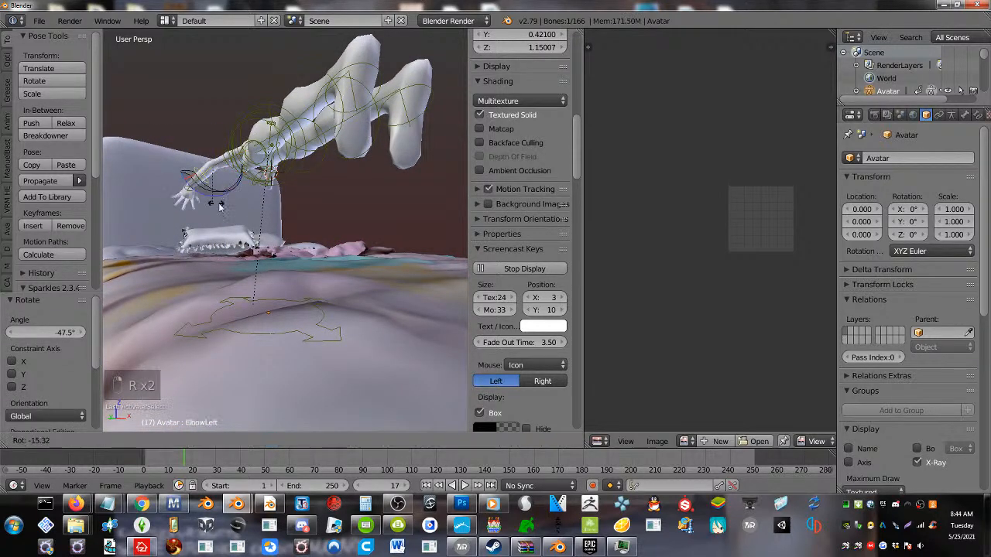
left_click(272, 164)
middle_click_drag(272, 165, 317, 257)
key("r")
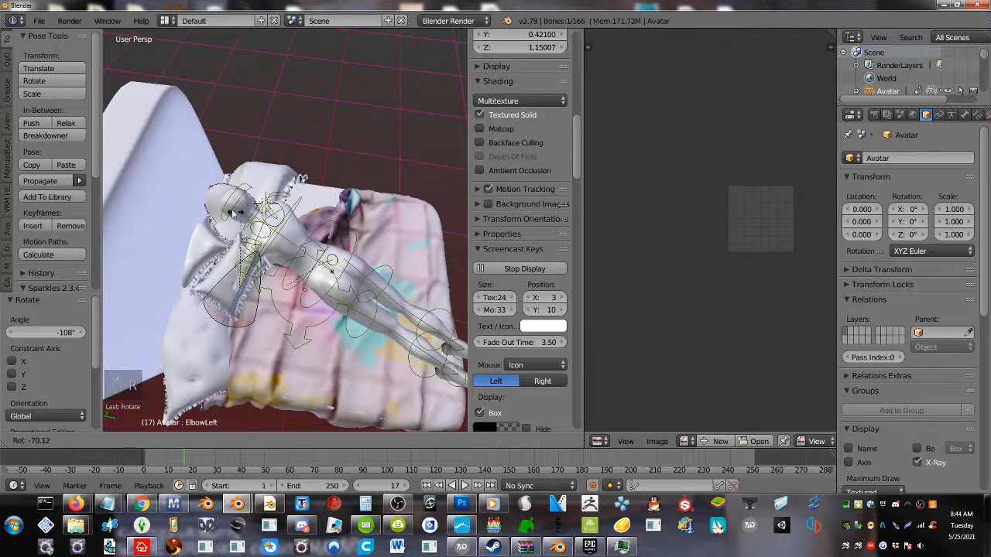
left_click(236, 232)
middle_click_drag(236, 231, 277, 195)
key("r")
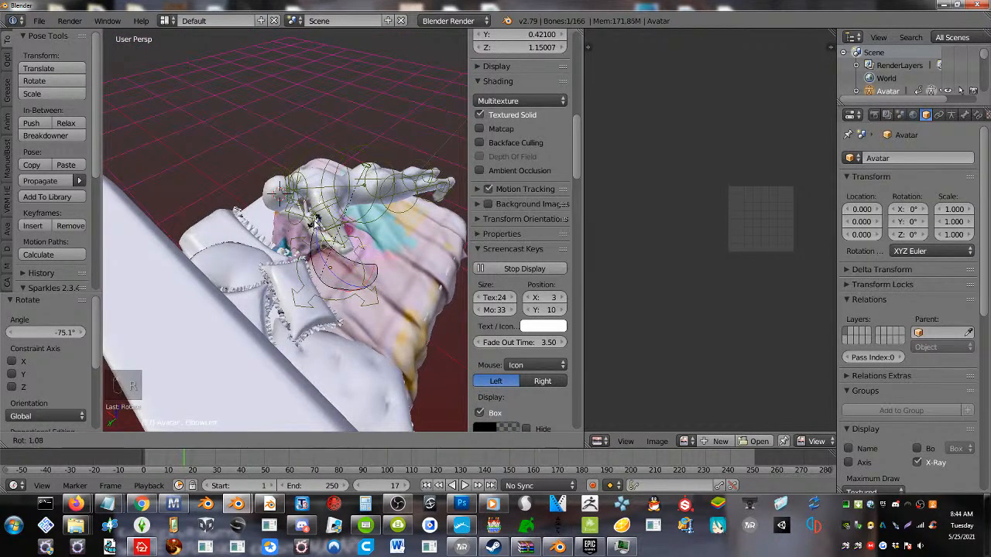
left_click(315, 222)
Rotate the avatar's left wrist bone -48.4° to bring the hand towards the face
left_click(286, 240)
key("r")
key("r")
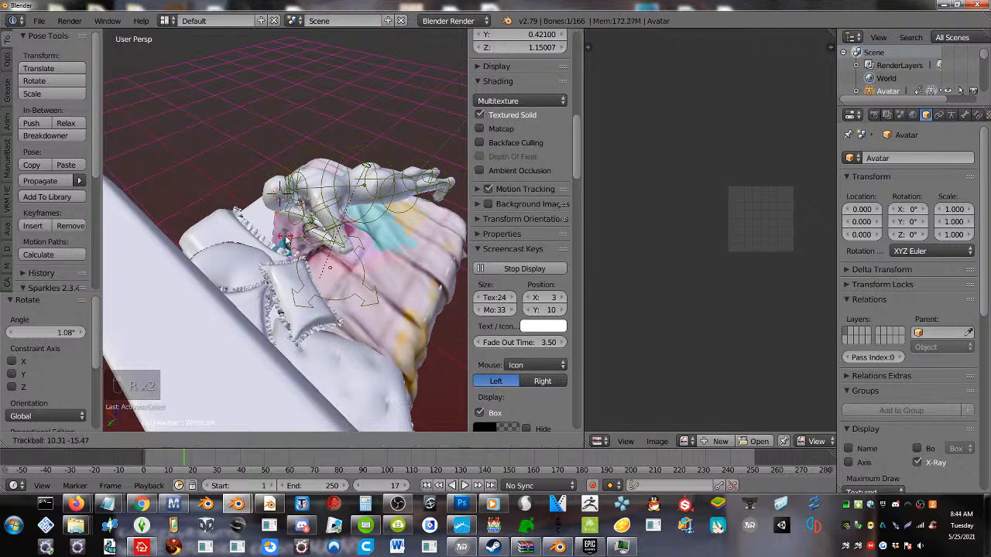
right_click(302, 236)
middle_click_drag(309, 234, 331, 225)
key("r")
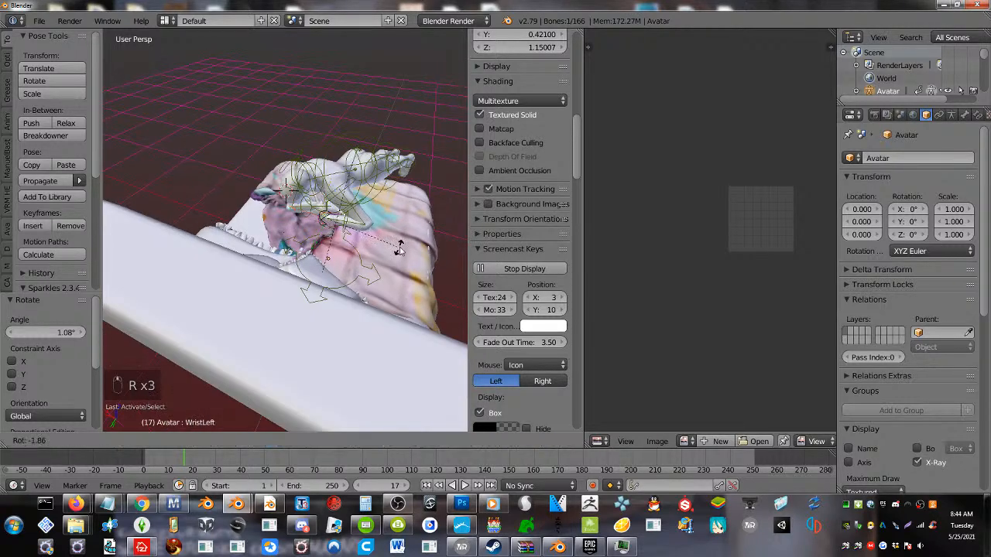
left_click(396, 191)
Trackball-rotate the avatar's neck bone by -41.3° and 12°
middle_click_drag(397, 190, 279, 165)
key("r")
key("r")
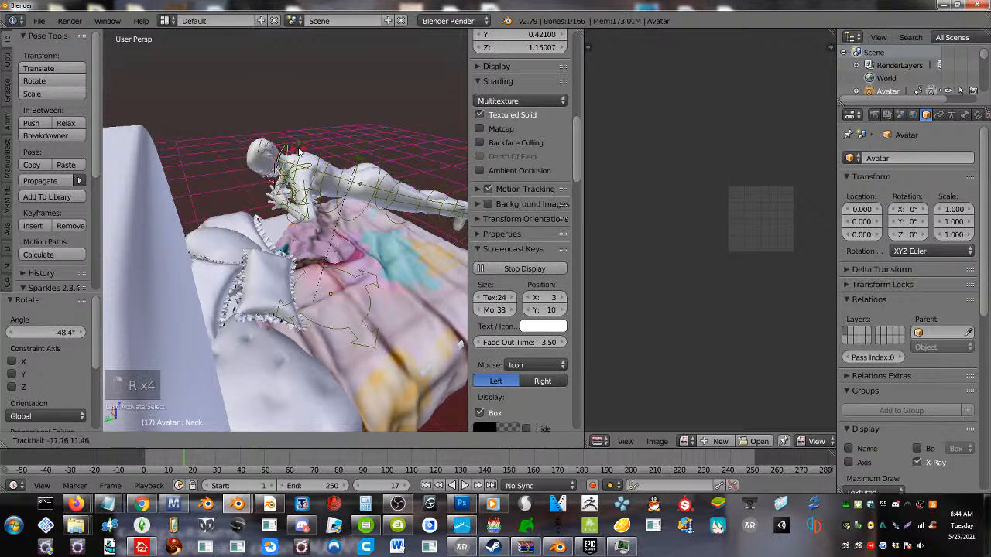
left_click(300, 131)
Trackball-rotate the avatar's head bone by -28.6° and 5.16°, and rotate it -19.5°
key("r")
key("r")
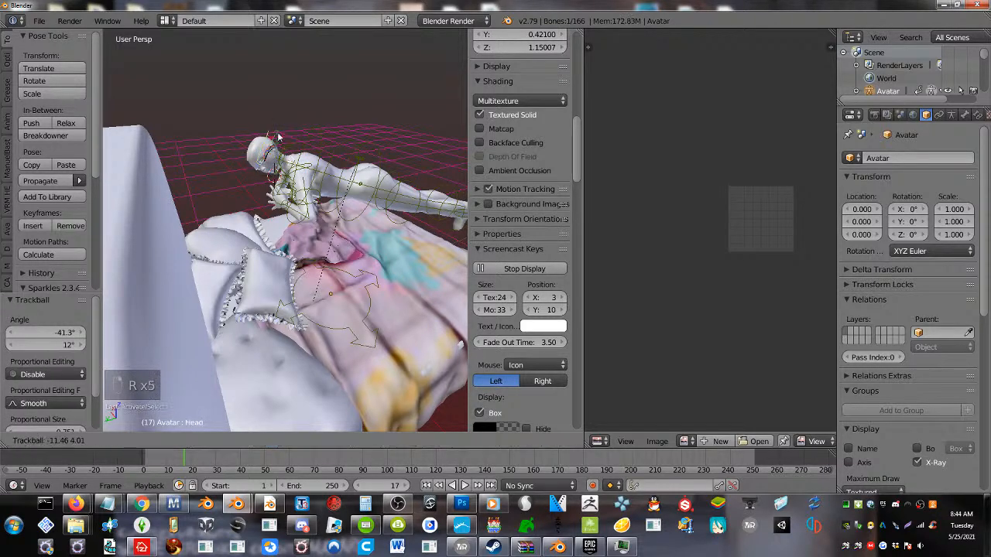
left_click(277, 128)
key("r")
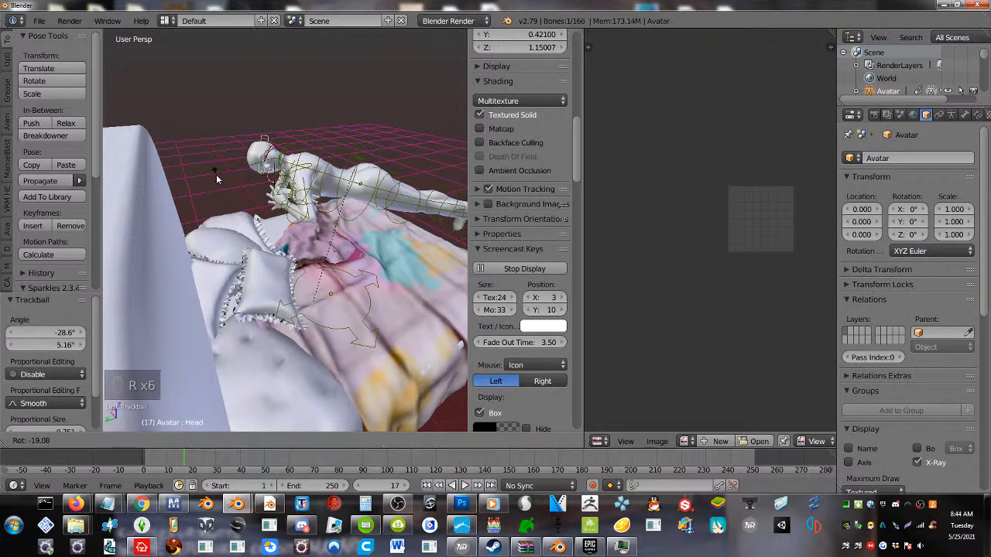
left_click(217, 179)
Tilt the whole avatar -18.5° about its COG bone so the body aligns with the mattress
middle_click_drag(221, 182, 319, 191)
right_click(345, 198)
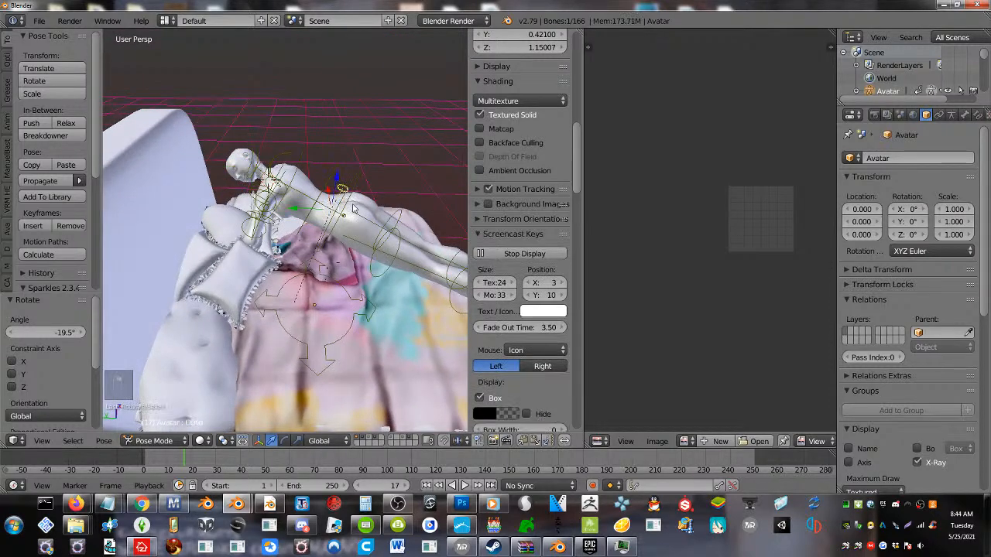
key("r")
left_click(372, 225)
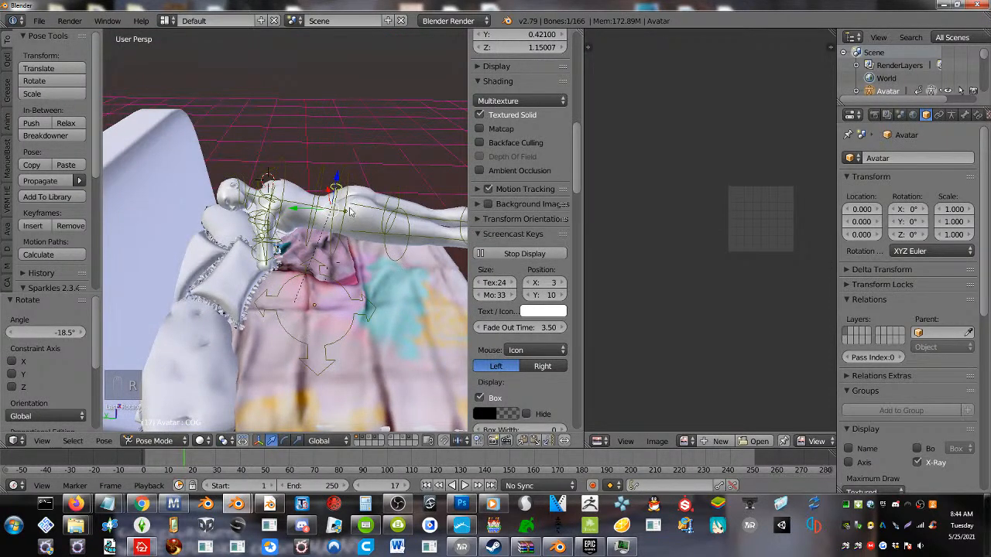
Lower the whole avatar onto the mattress by moving its COG bone -0.522 along Z
key("g")
key("z")
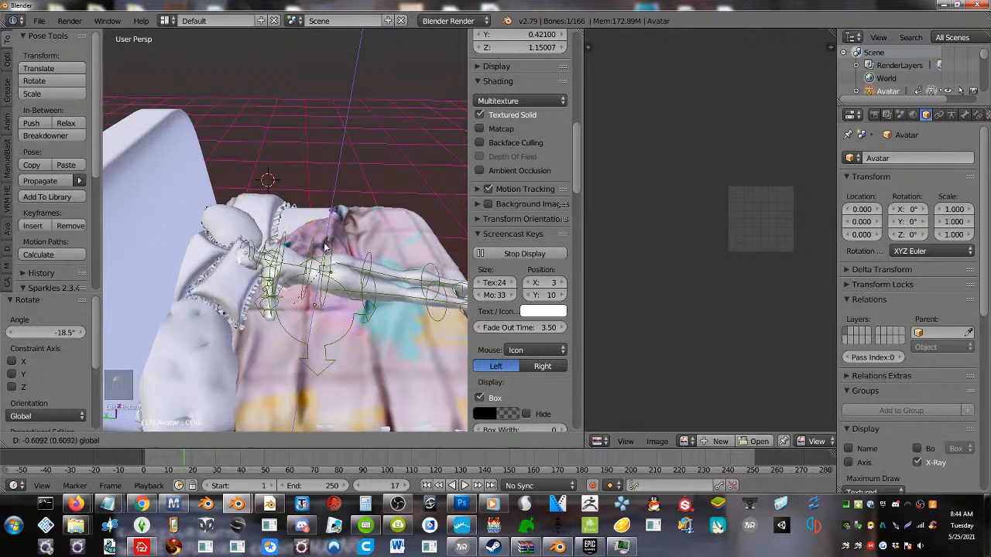
left_click(329, 232)
middle_click_drag(329, 232, 289, 215)
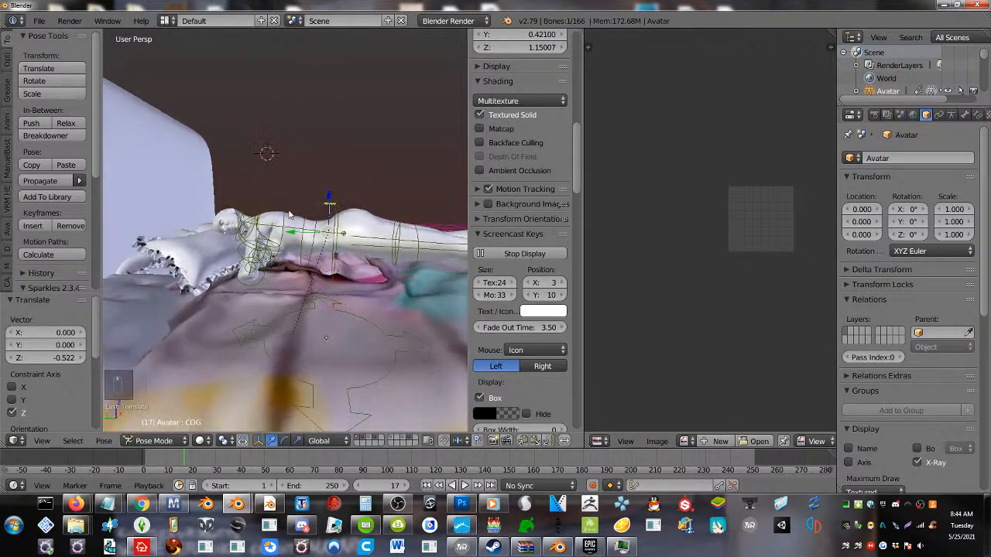
right_click(306, 219)
key("r")
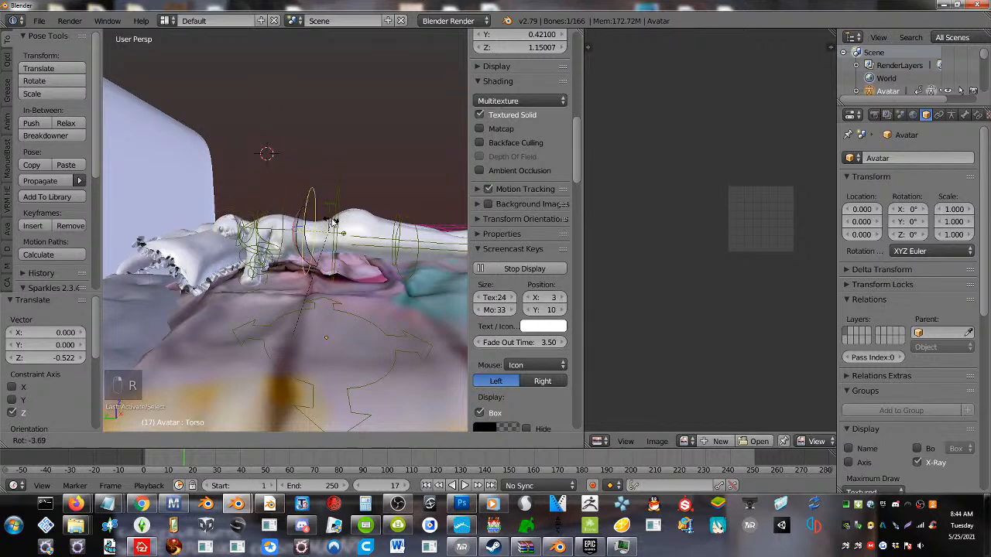
right_click(333, 232)
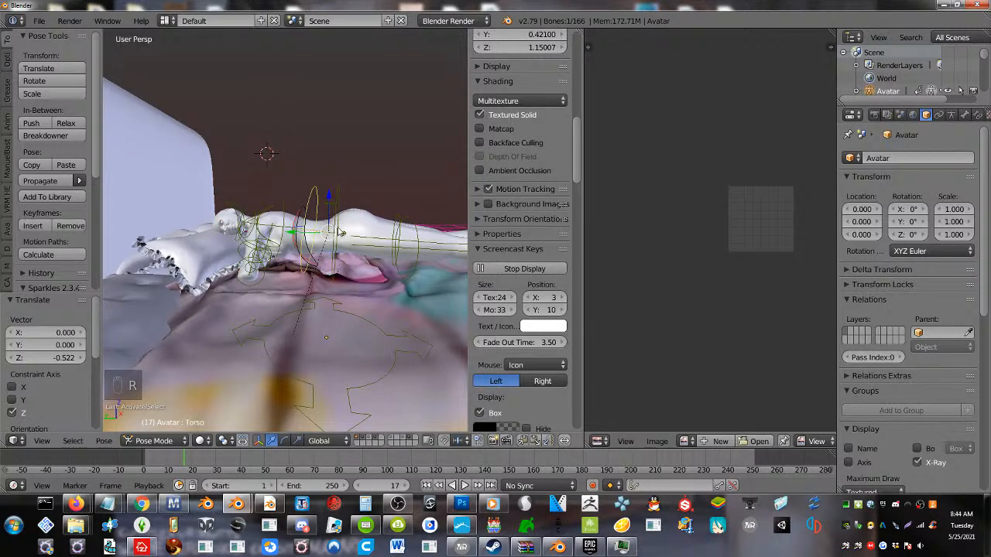
Rotate the avatar's PelvisInv bone -21.5° and move the whole body -0.221 along Z with the COG bone
key("r")
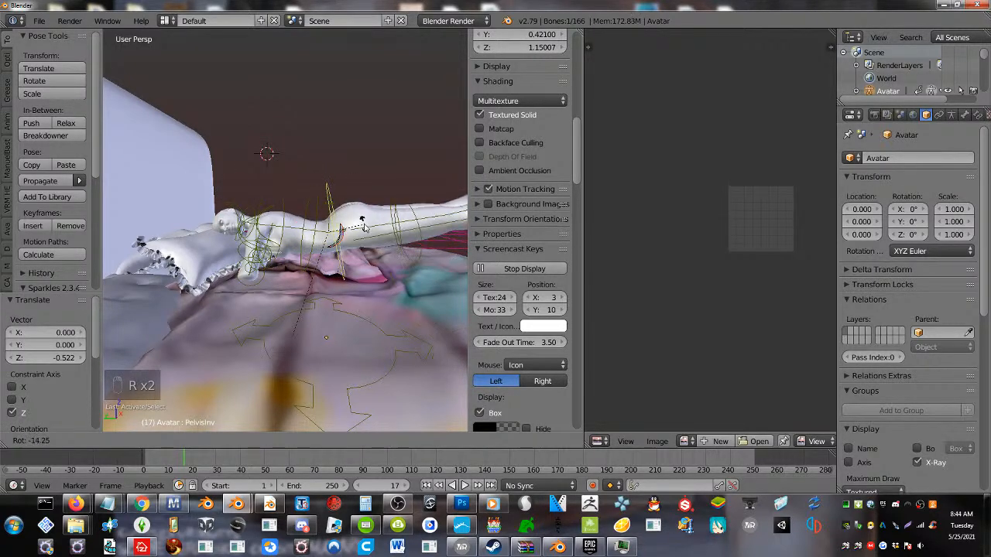
left_click(362, 223)
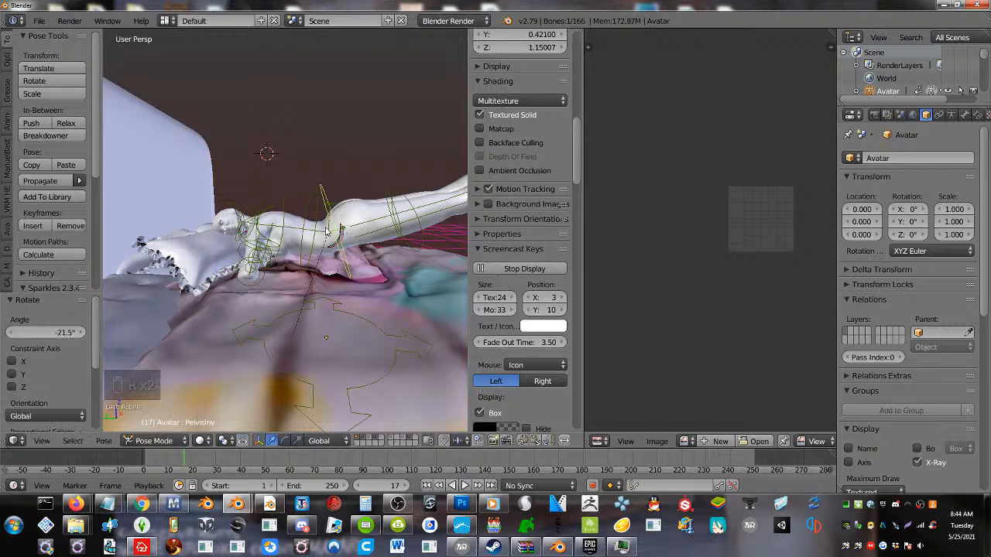
right_click(329, 229)
left_click_drag(328, 199, 327, 236)
Rotate the avatar's torso bone 17.3° and its left hip bone 16.1° in the side view
right_click(316, 264)
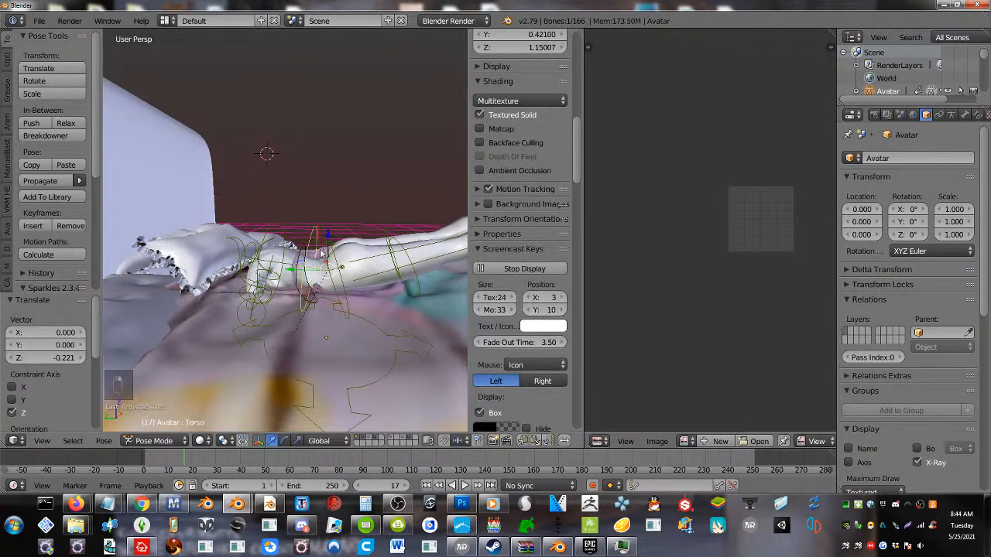
key("r")
left_click(358, 250)
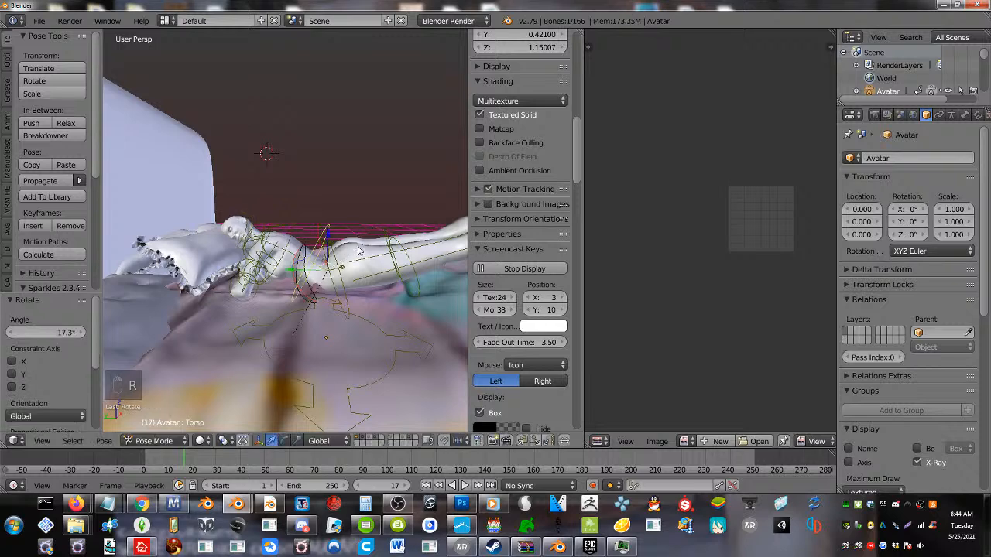
right_click(412, 269)
key("r")
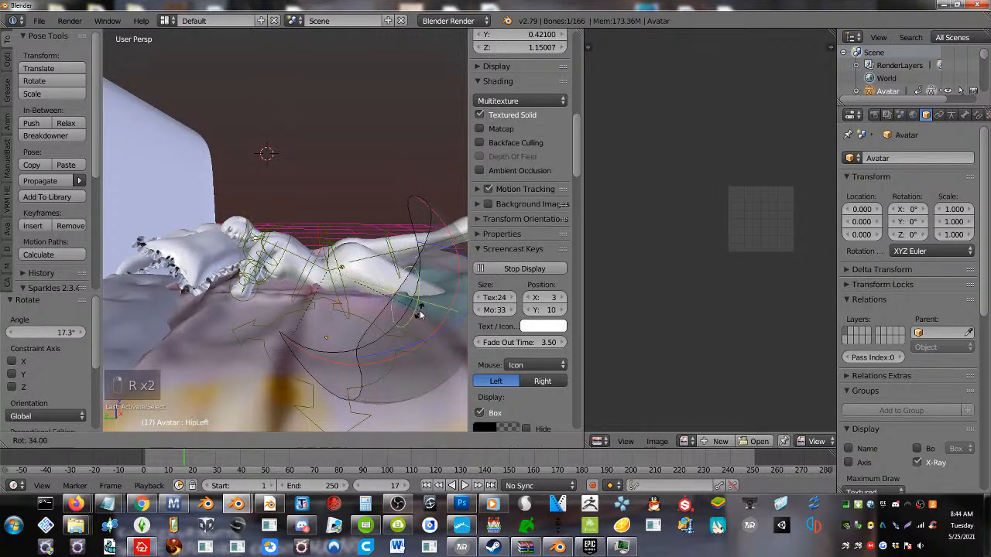
left_click(427, 295)
middle_click_drag(428, 295, 241, 267)
right_click(241, 281)
key("r")
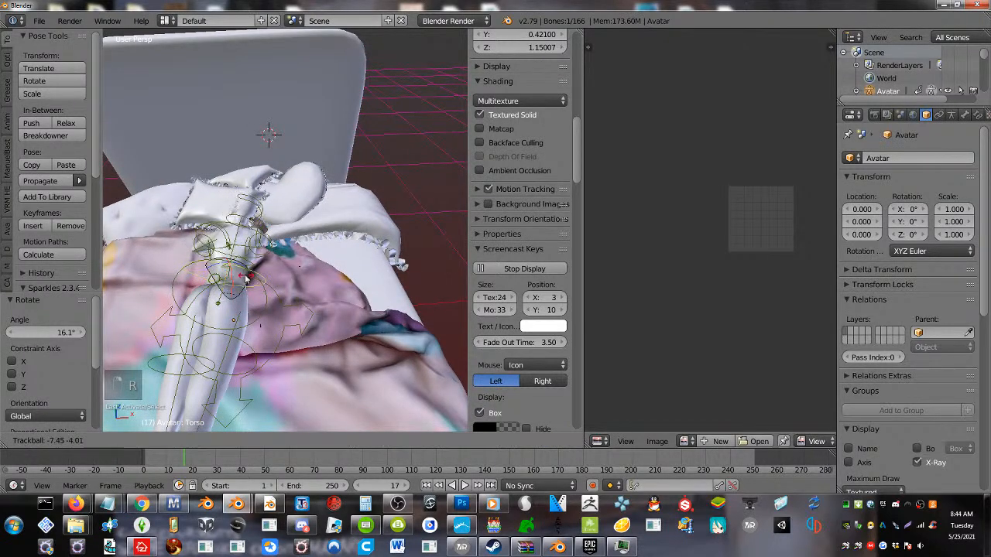
right_click(246, 288)
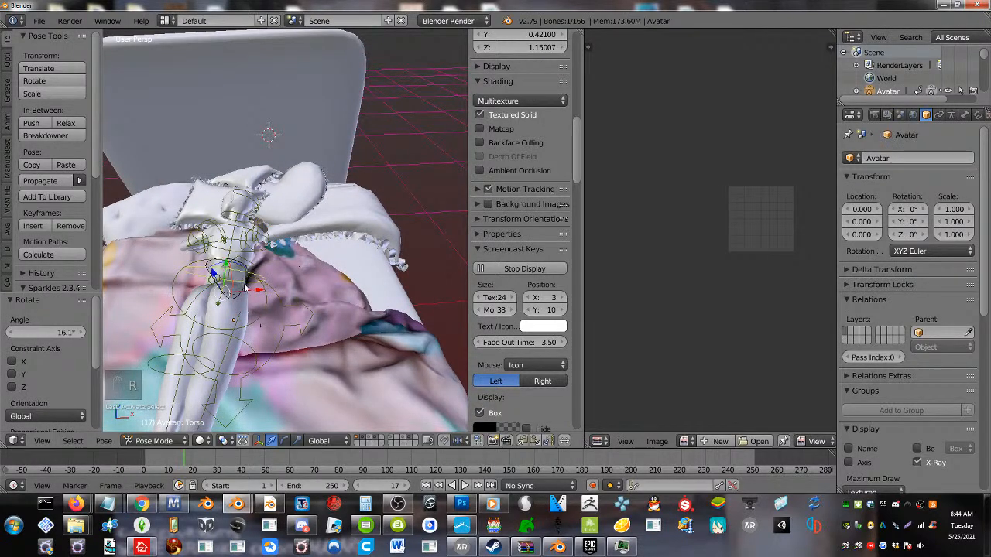
Try rotating the avatar's right hip bone to swing the right leg outward
right_click(242, 341)
key("r")
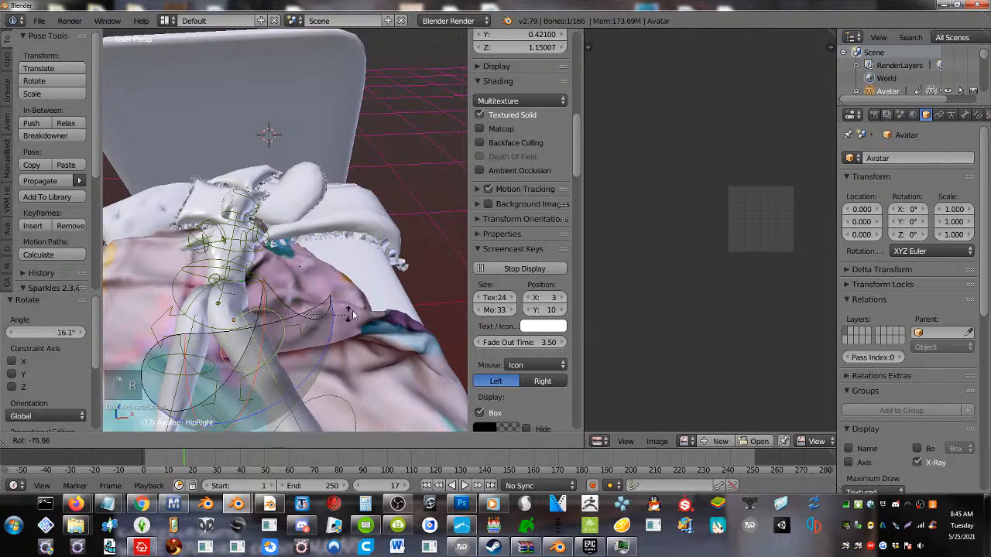
left_click(334, 323)
scroll(334, 325, "down", 5)
middle_click_drag(334, 325, 331, 295)
Clear the right hip bone's rotation, rotate it 19.1° and -30.8°, and trackball-rotate it by 2.29° and 16°
key("alt+r")
key("r")
left_click(353, 269)
key("r")
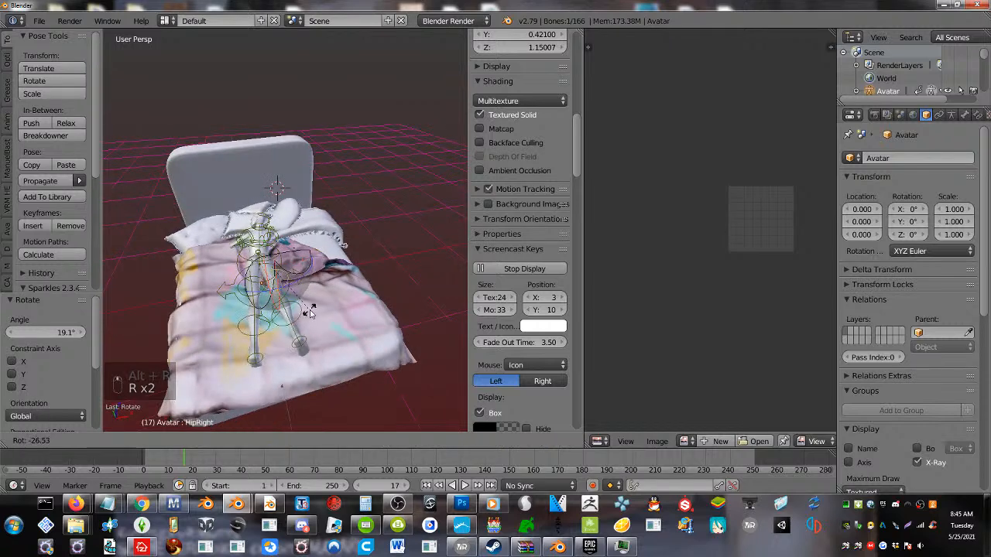
left_click(302, 308)
key("r")
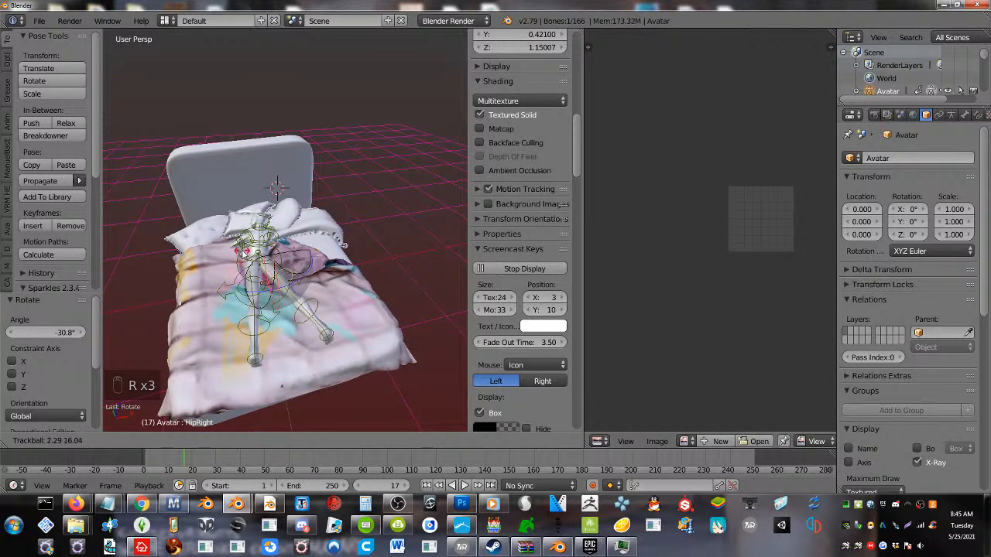
left_click(251, 268)
Enable the rotation manipulator and rotate the avatar's right hip bone -51.8° about the global Y axis
left_click(284, 441)
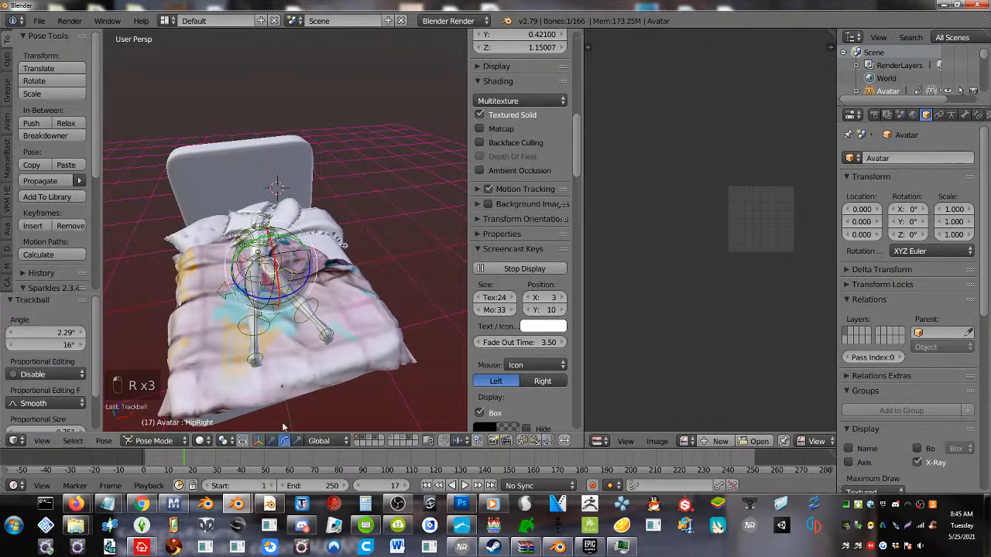
left_click_drag(239, 249, 251, 285)
scroll(251, 284, "up", 3)
mouse_move(251, 285)
middle_mouse_down()
mouse_move(255, 319)
mouse_move(261, 288)
middle_mouse_up()
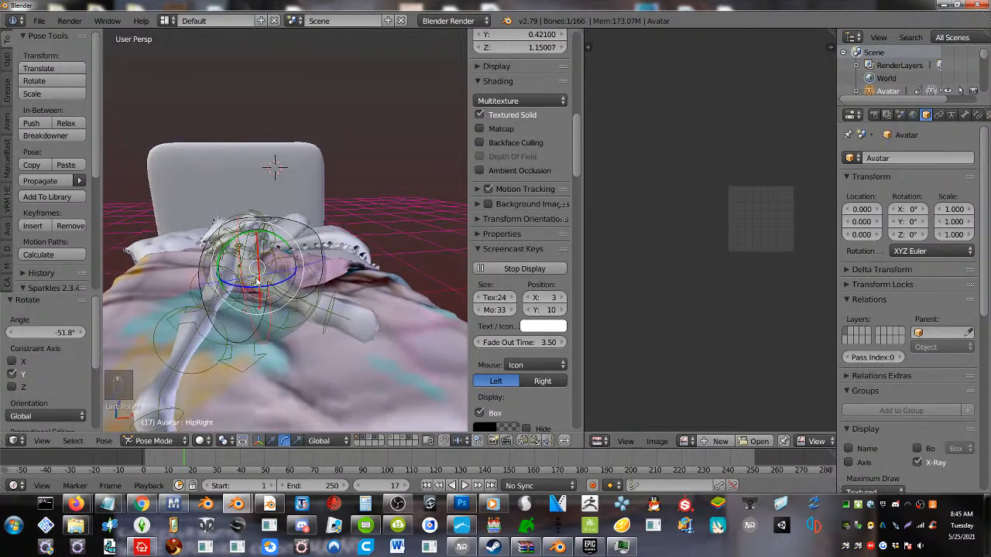
Trackball-rotate the avatar's right hip bone by 12.6° and -4.01° to lay the leg on the blanket
key("r")
key("r")
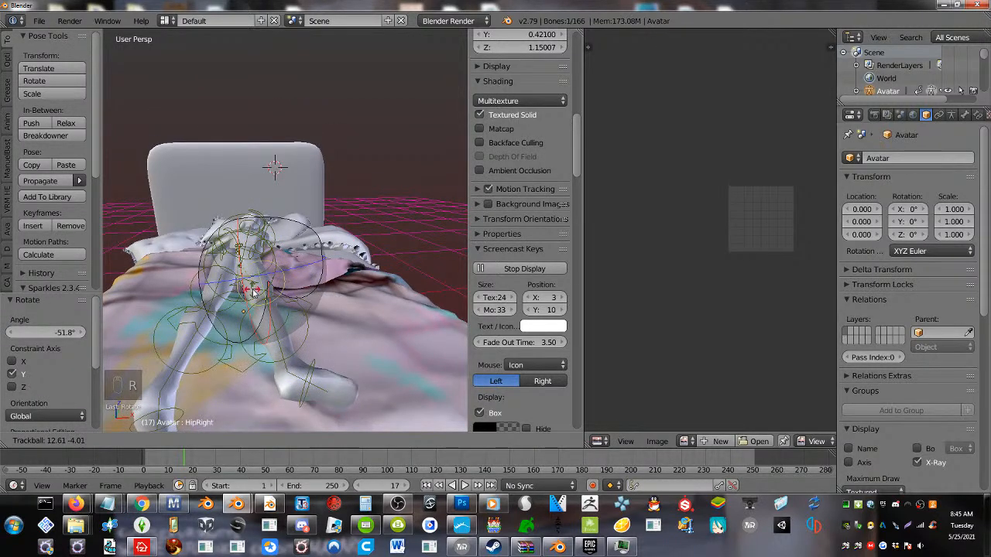
left_click(215, 304)
middle_click_drag(215, 305, 219, 316)
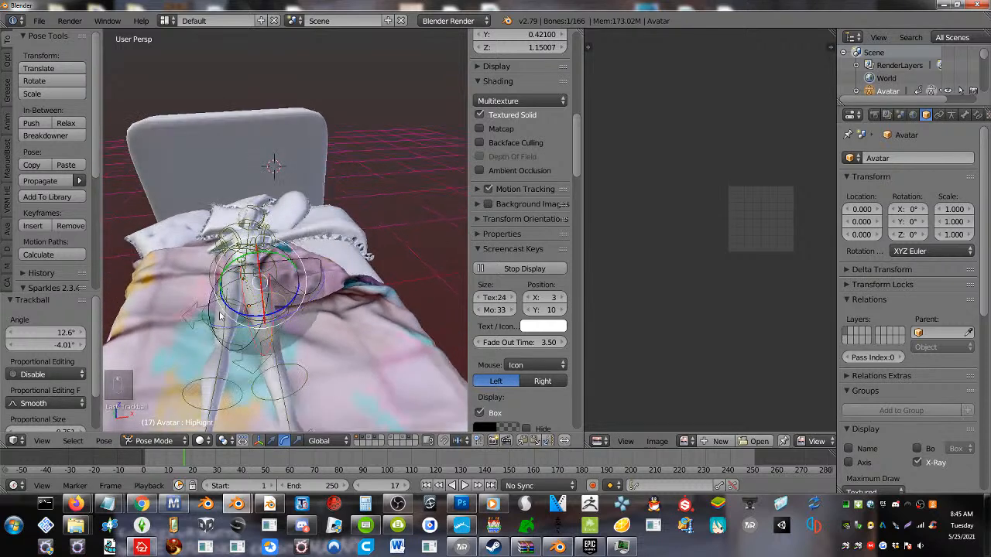
Rotate the avatar's left hip bone 43.4° about the global Y axis, and 31.4° in the current view
right_click(241, 301)
left_click_drag(251, 266, 284, 287)
key("r")
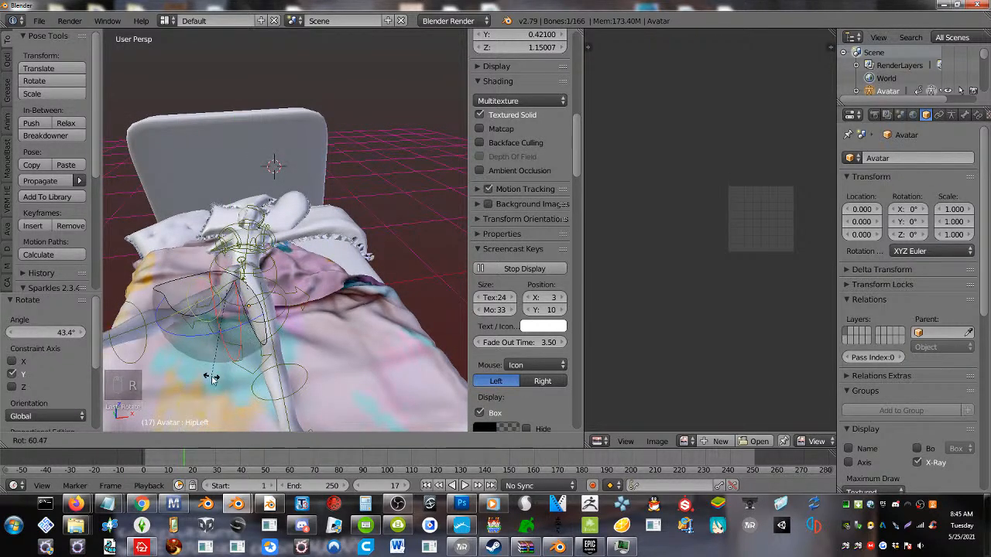
left_click(258, 374)
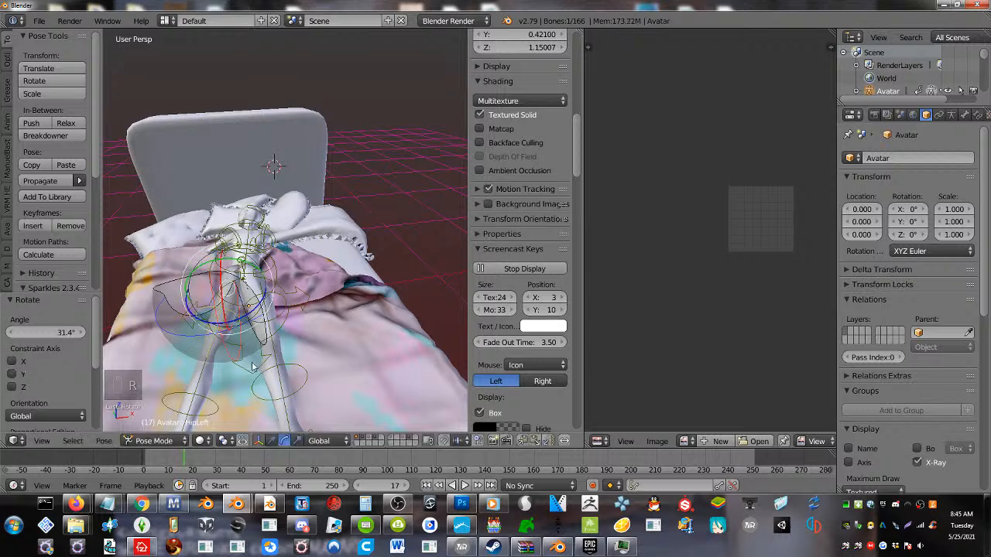
Trackball-rotate the avatar's left ankle bone by -13.8° and 34.4°
middle_click_drag(258, 374, 227, 362)
right_click(225, 361)
key("r")
key("r")
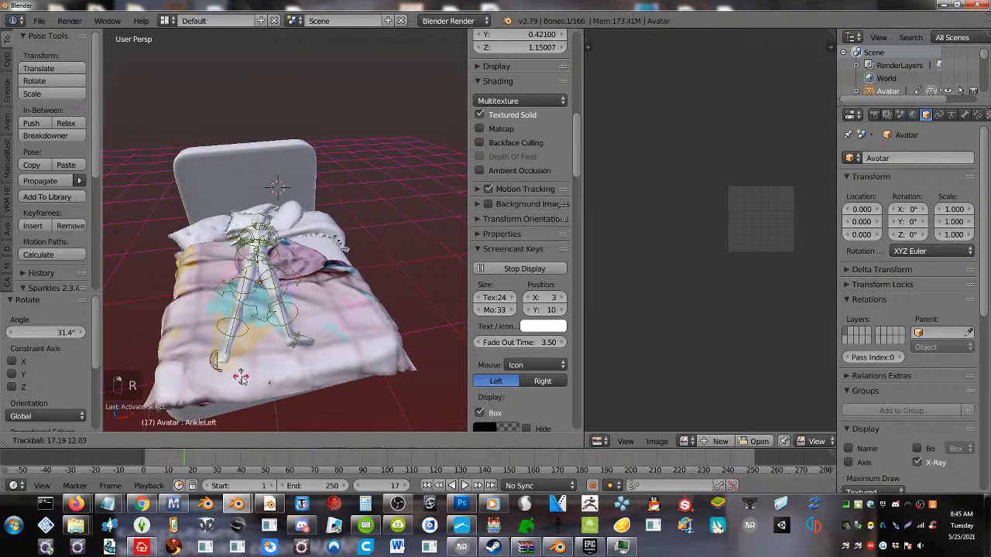
left_click(288, 339)
key("r")
key("r")
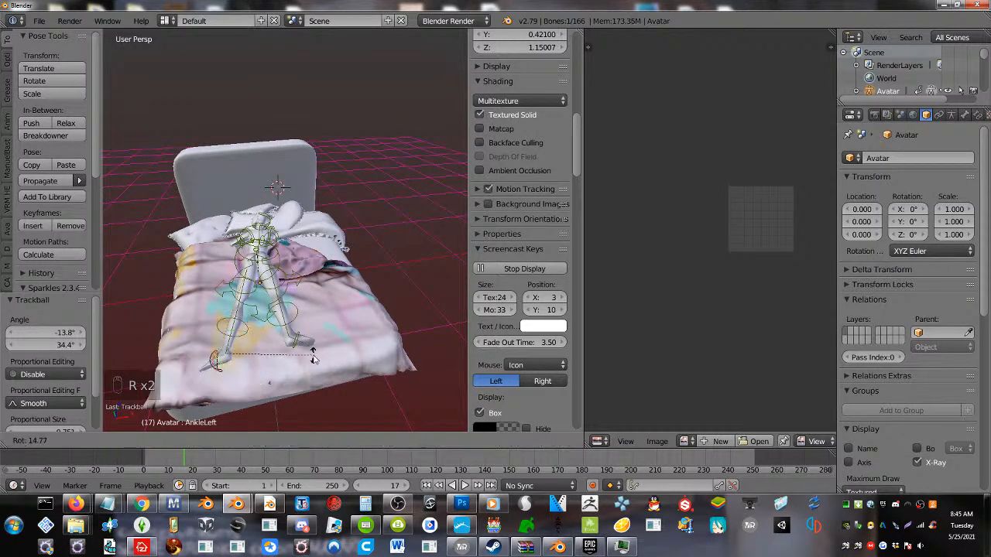
right_click(295, 346)
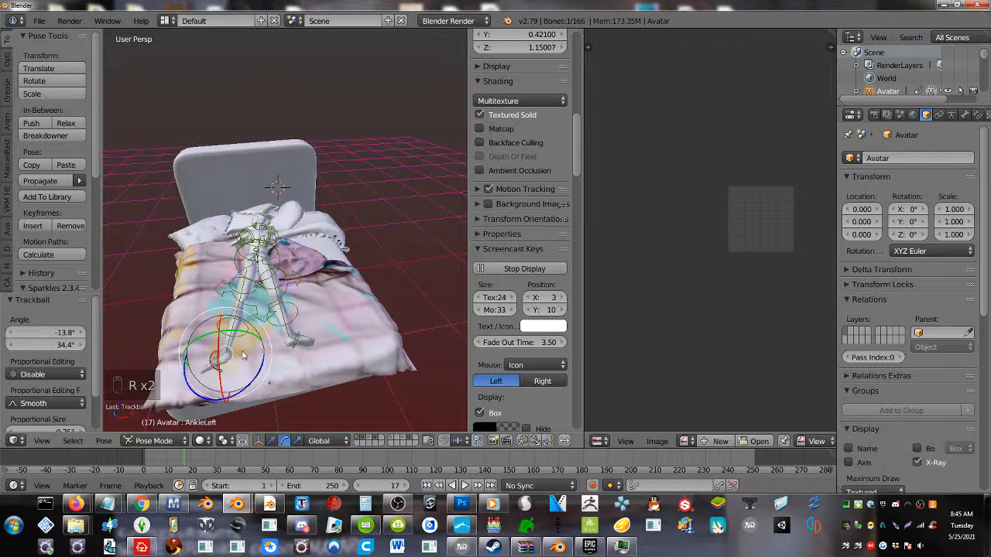
Rotate the avatar's chest bone 4.17° in the side view
middle_click_drag(242, 354, 292, 296)
right_click(291, 260)
key("r")
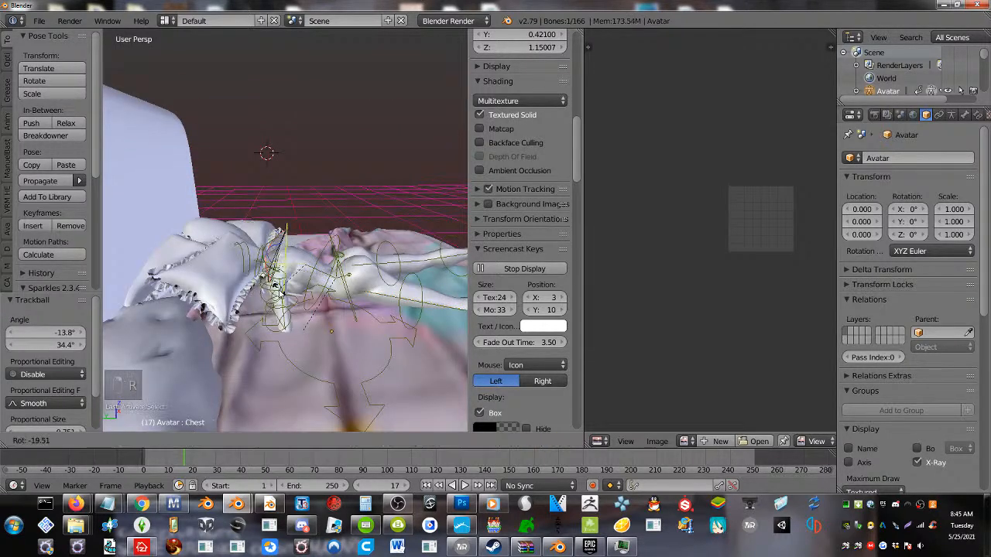
left_click(299, 273)
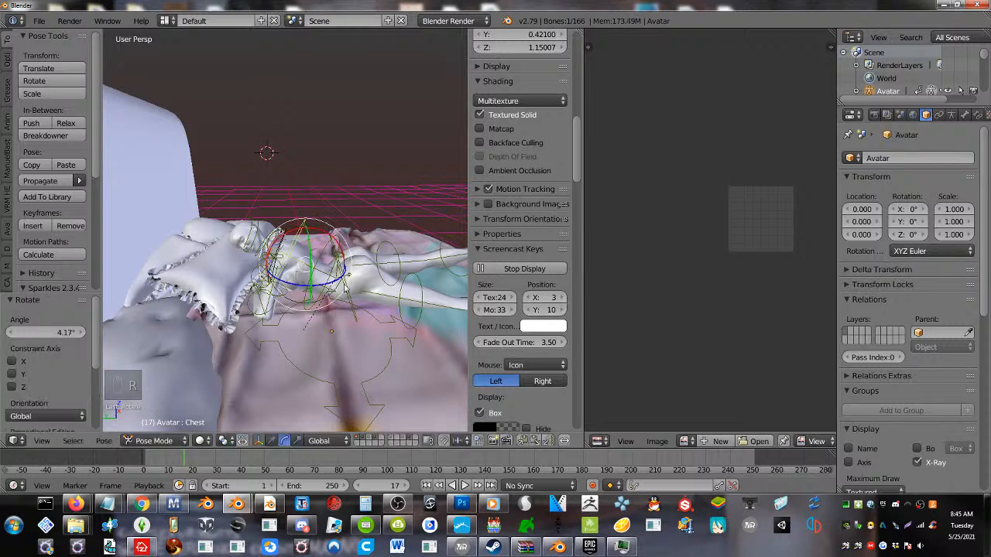
Rotate the avatar's PelvisInv bone 18.9° to bring the hips down towards the mattress
right_click(353, 308)
key("r")
key("r")
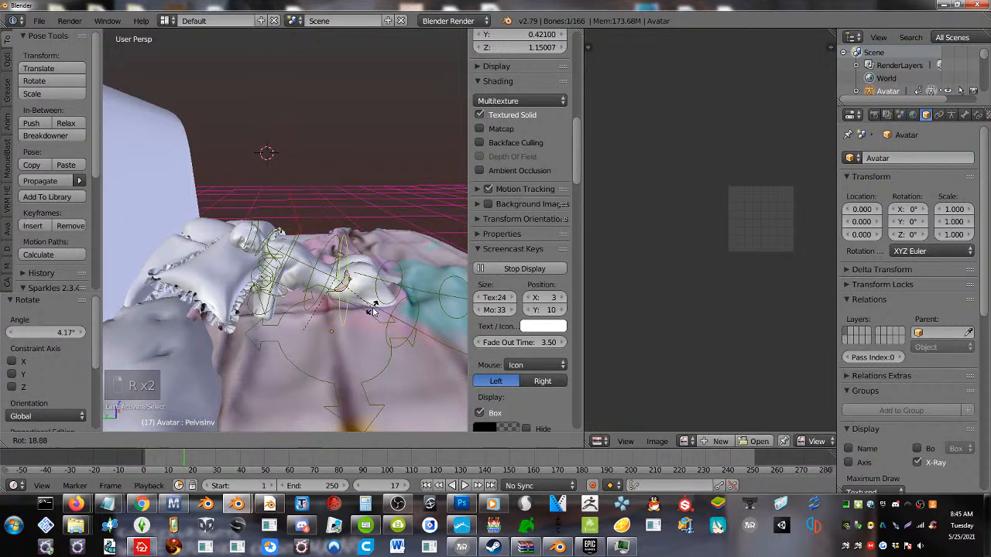
left_click(372, 312)
Rotate the avatar's left hip bone -23° to bring the leg level with the bed
right_click(394, 325)
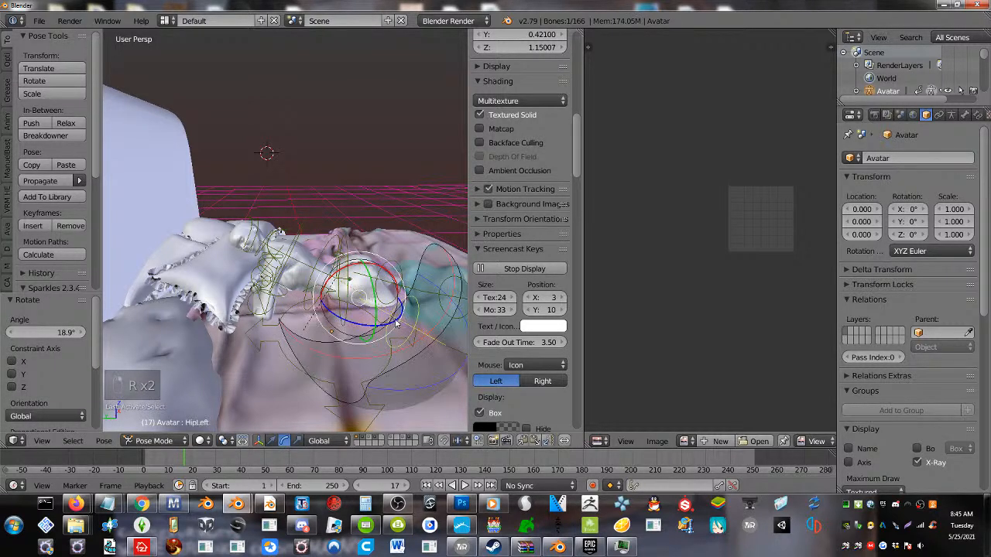
key("r")
left_click(428, 312)
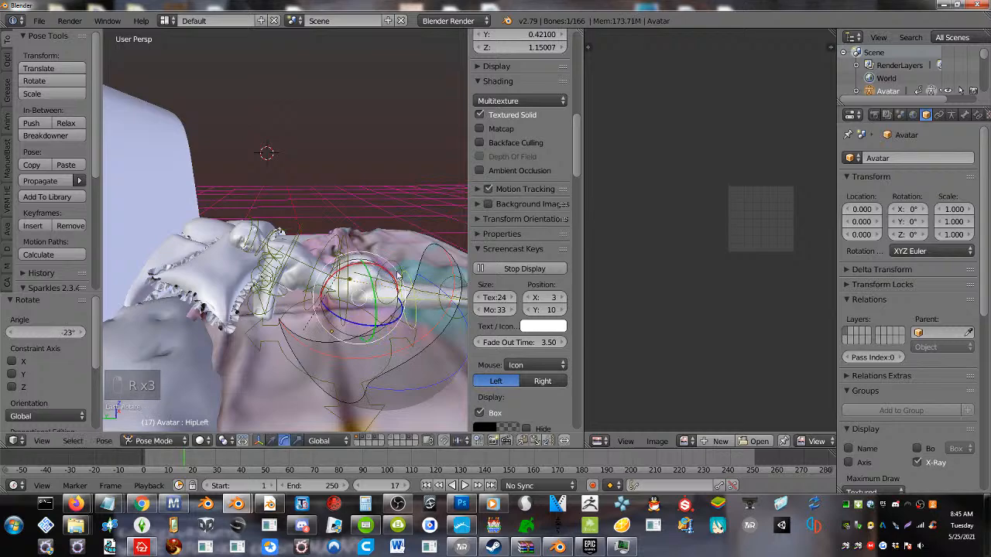
middle_click_drag(400, 284, 405, 336)
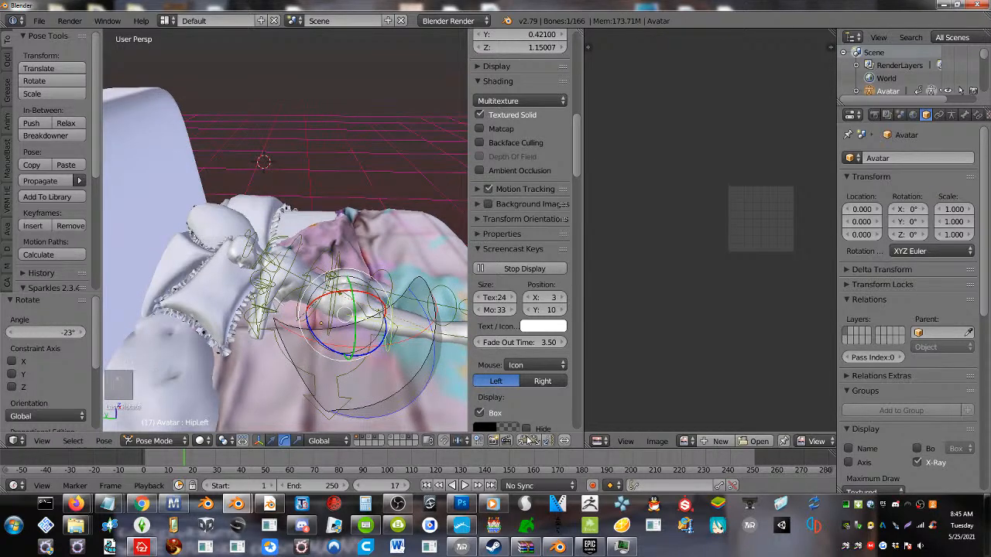
Copy the left hip bone's pose and paste it flipped on the X axis to mirror it to the right hip
left_click(523, 440)
left_click(540, 440)
middle_click_drag(279, 294, 239, 304)
scroll(215, 251, "up", 3)
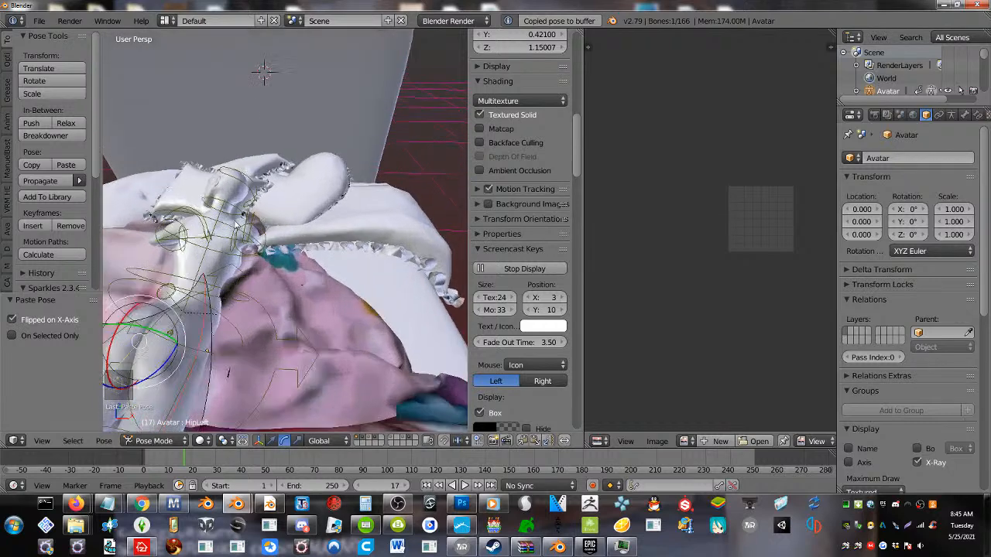
right_click(212, 199)
key("r")
key("r")
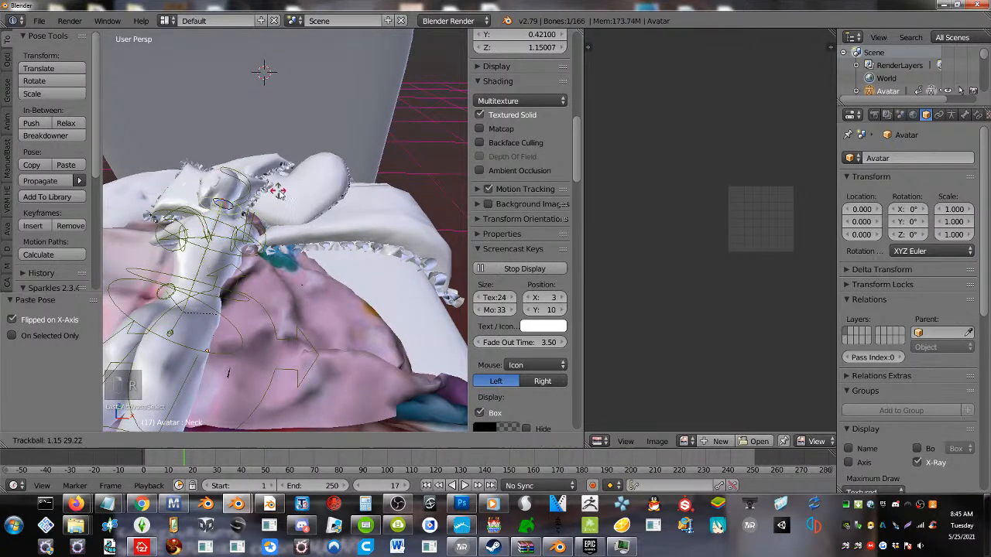
left_click(288, 194)
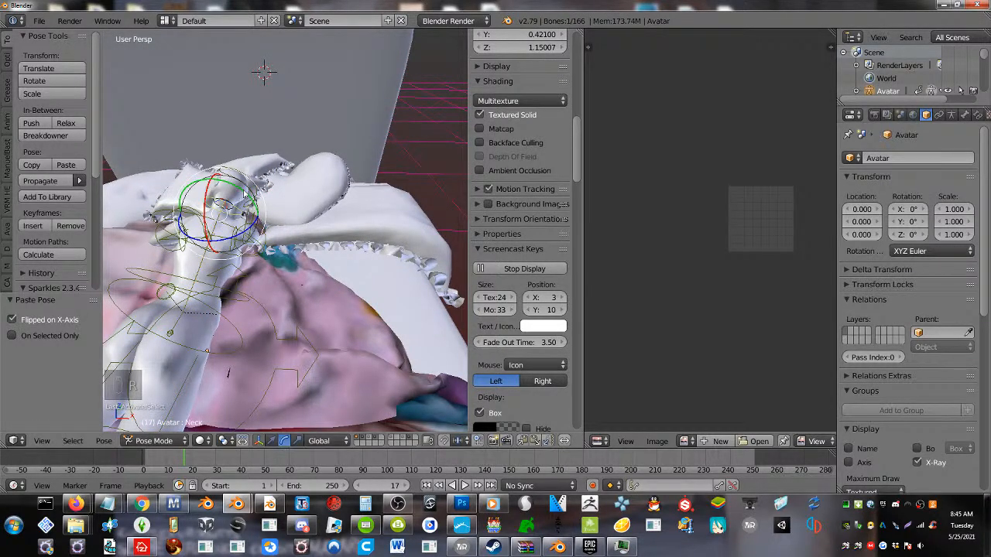
Rotate the avatar's neck bone 22.9° about the global Y axis
key("r")
key("y")
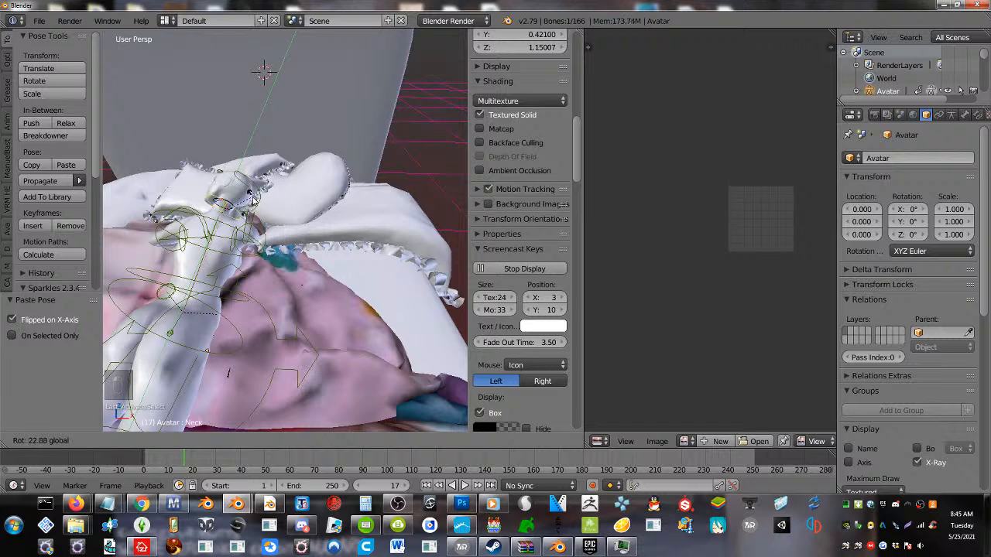
left_click(267, 193)
Rotate the avatar's neck bone about -40° in the view plane and clear the bone selection
middle_click_drag(256, 218, 292, 262)
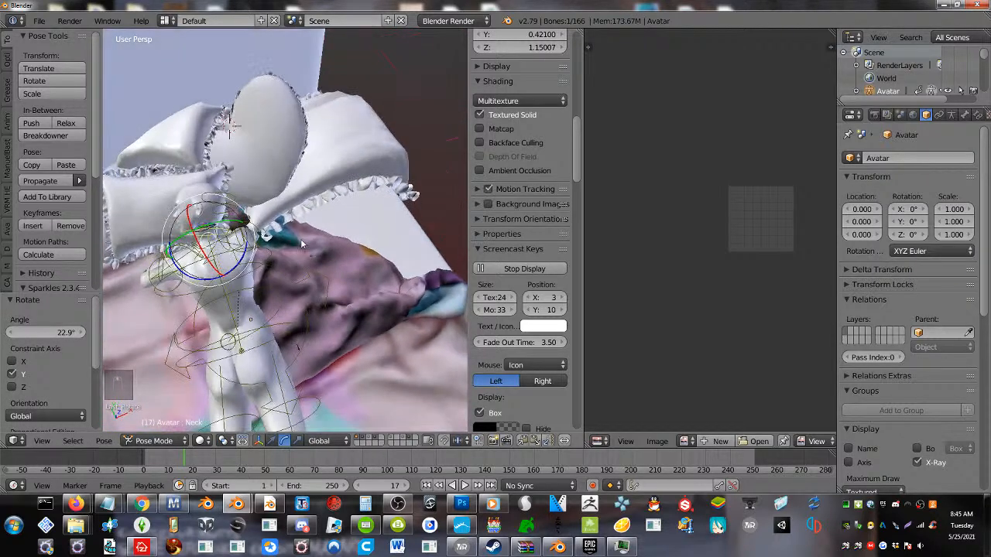
key("r")
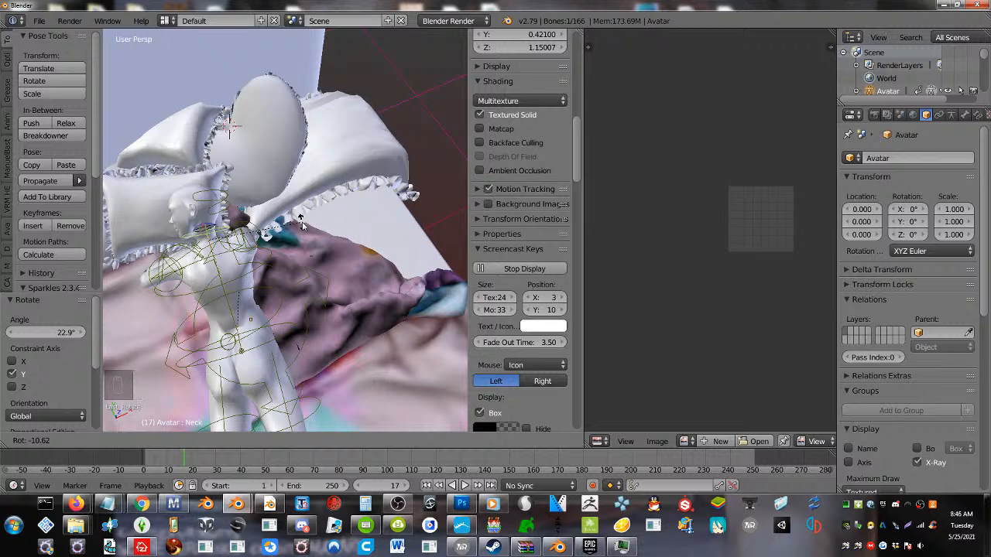
left_click(267, 193)
middle_click_drag(213, 308, 205, 331)
key("a")
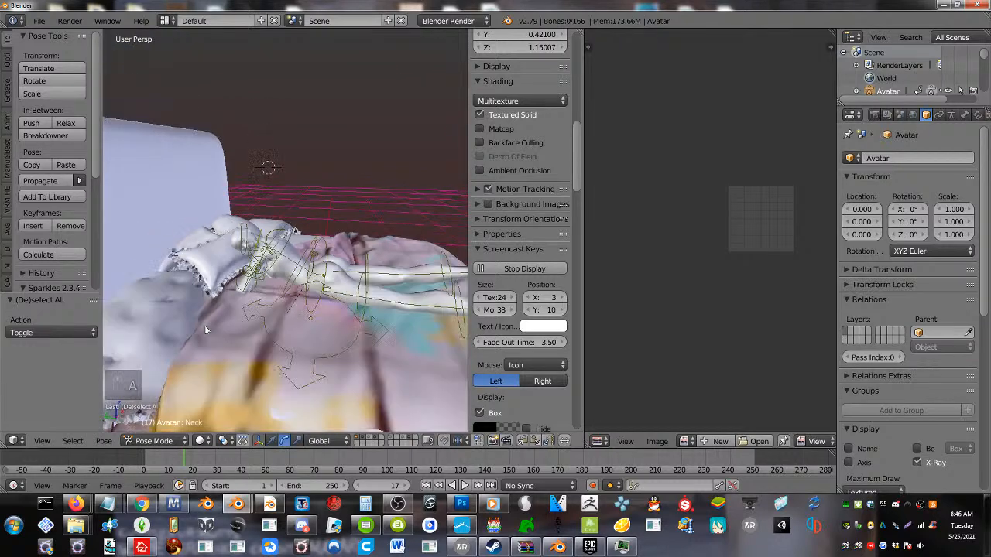
Edit the blanket mesh and raise the area over the avatar's hips by 0.214 on Z with proportional editing
right_click(359, 357)
right_click(418, 363)
key("Tab")
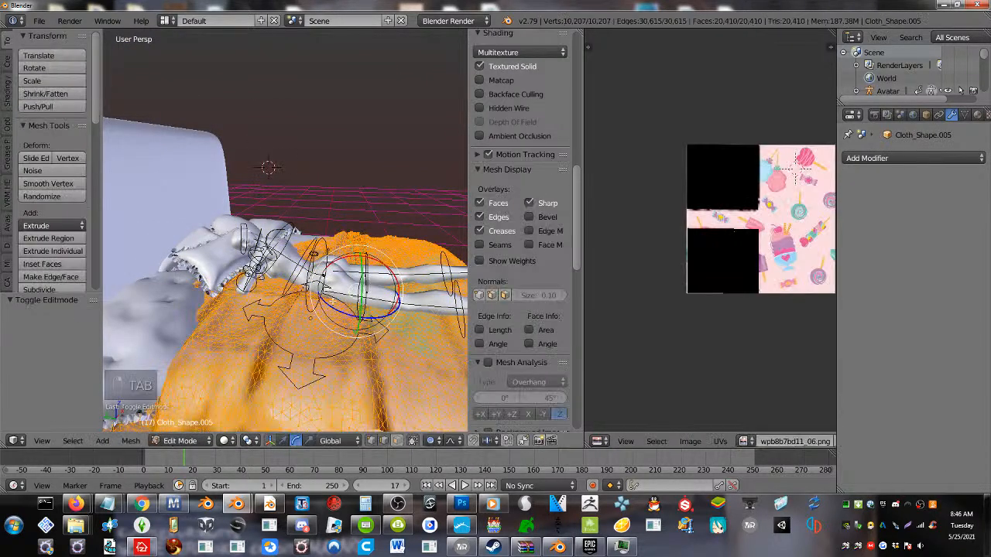
right_click(333, 297)
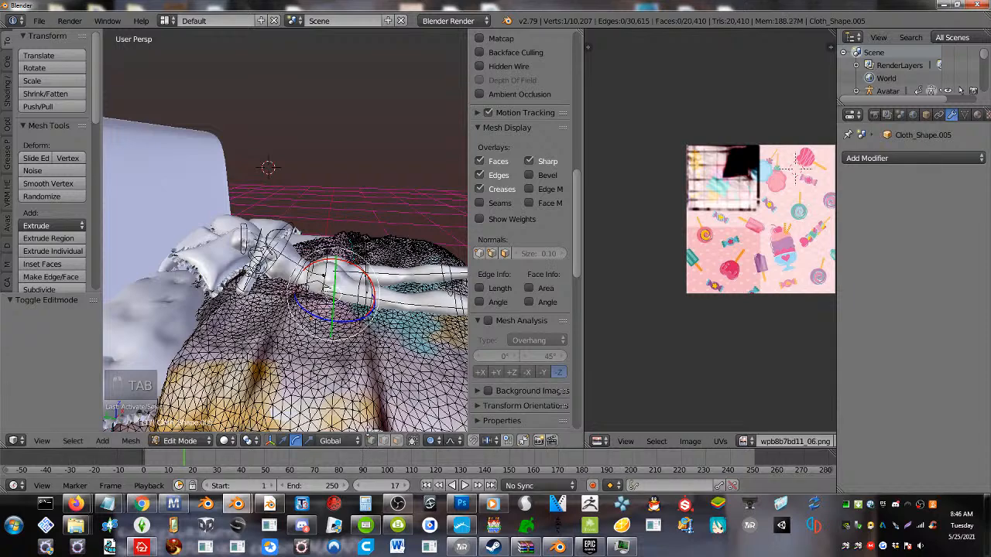
left_click(282, 440)
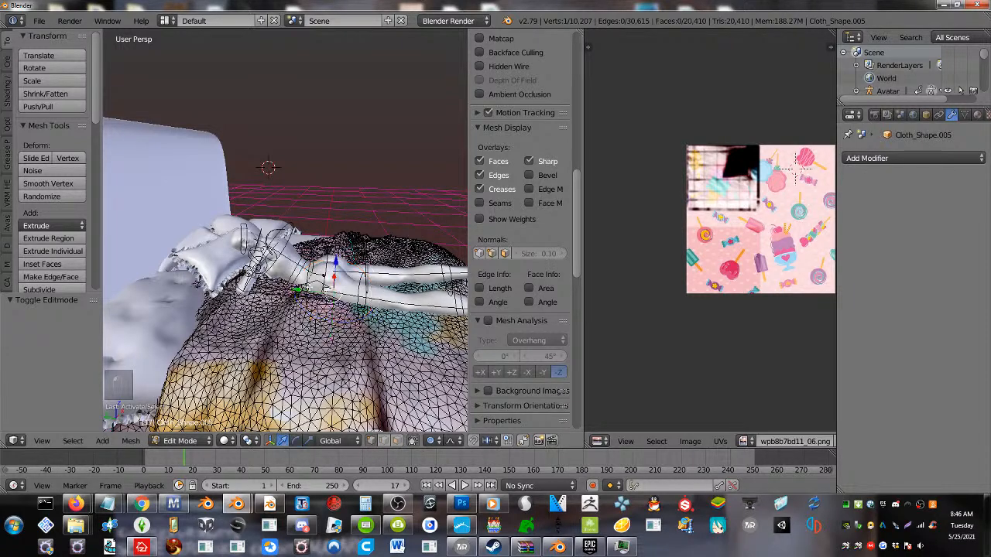
left_click_drag(336, 265, 338, 232)
scroll(340, 248, "down", 4)
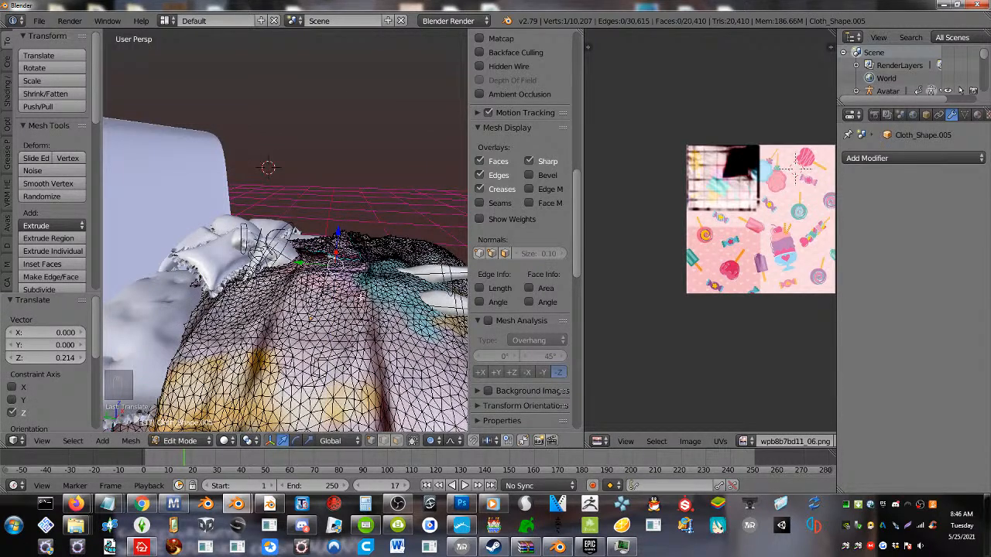
Raise the blanket near the avatar's far lower leg by 0.126 on Z, using a proportional size of about 0.68
middle_click_drag(362, 297, 287, 297)
key("g")
key("z")
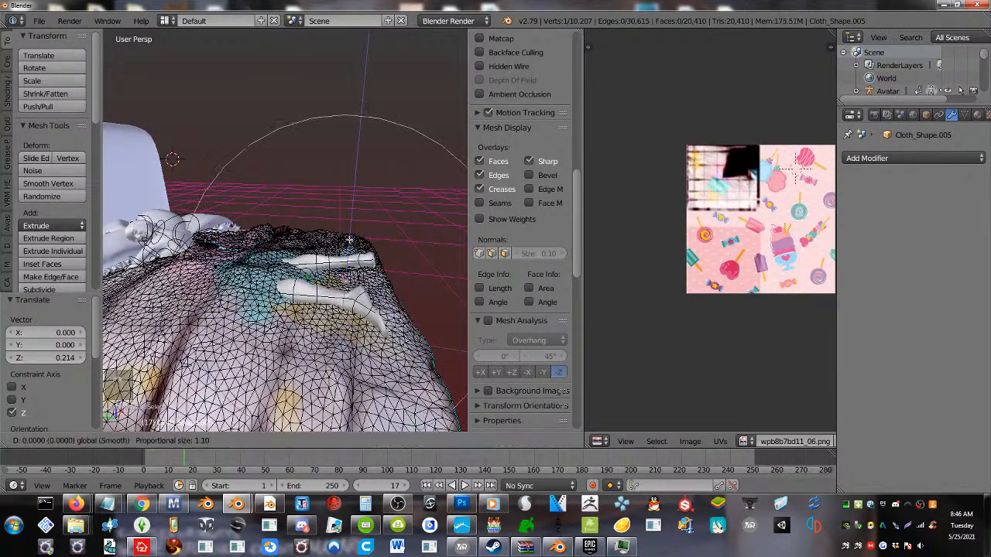
scroll(354, 223, "up", 3)
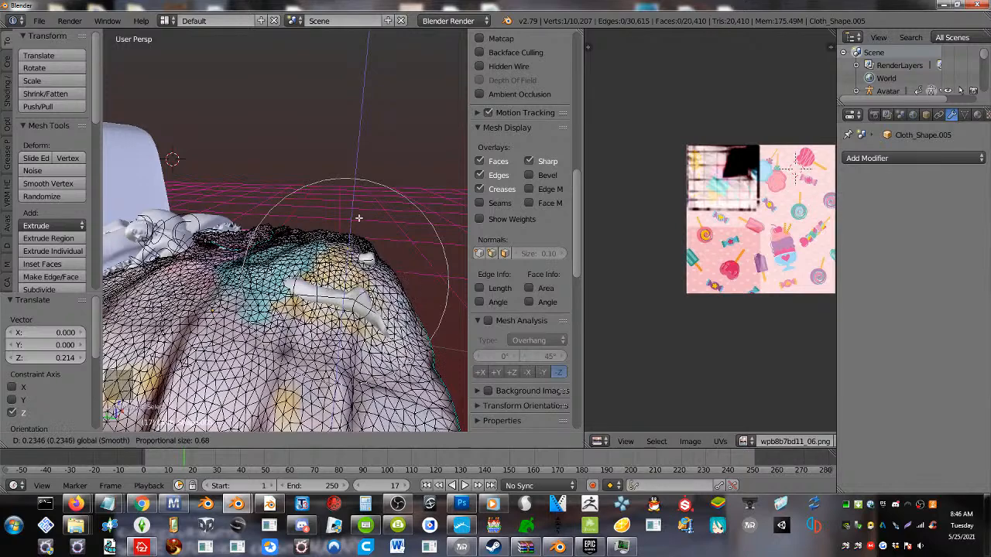
left_click(338, 310)
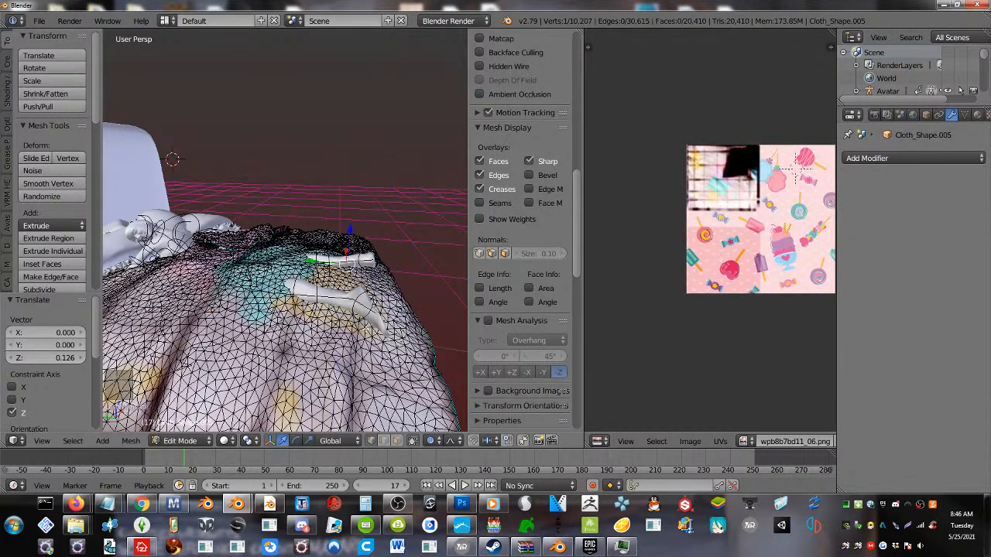
Raise the blanket over the avatar's near lower leg and foot by 0.172 and another 0.059 on Z
key("g")
key("z")
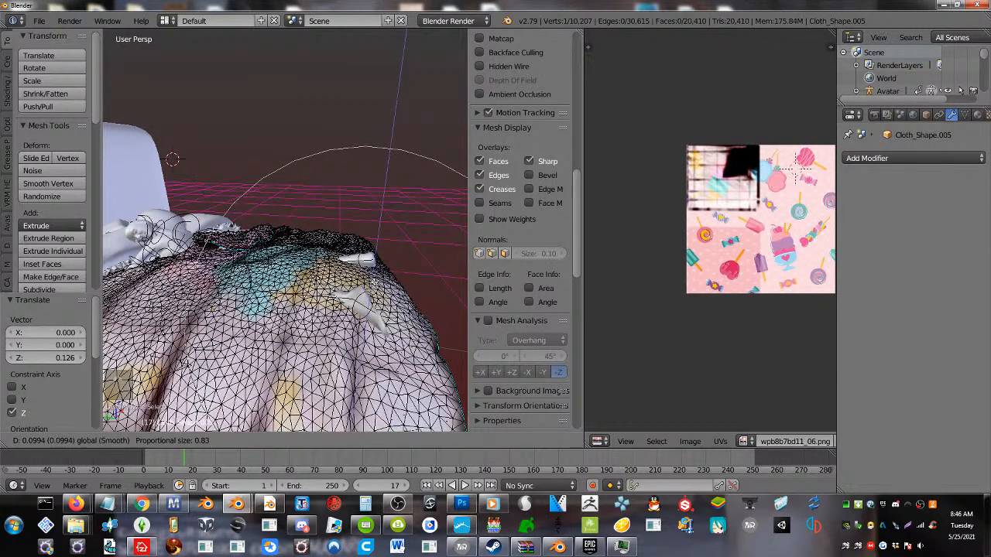
scroll(379, 268, "up", 4)
left_click(376, 266)
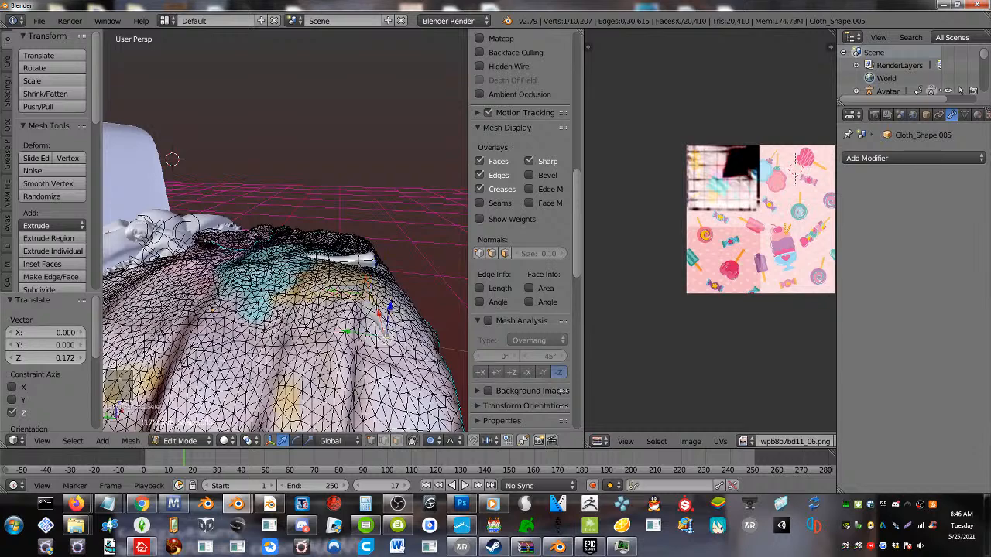
key("g")
key("z")
left_click(396, 298)
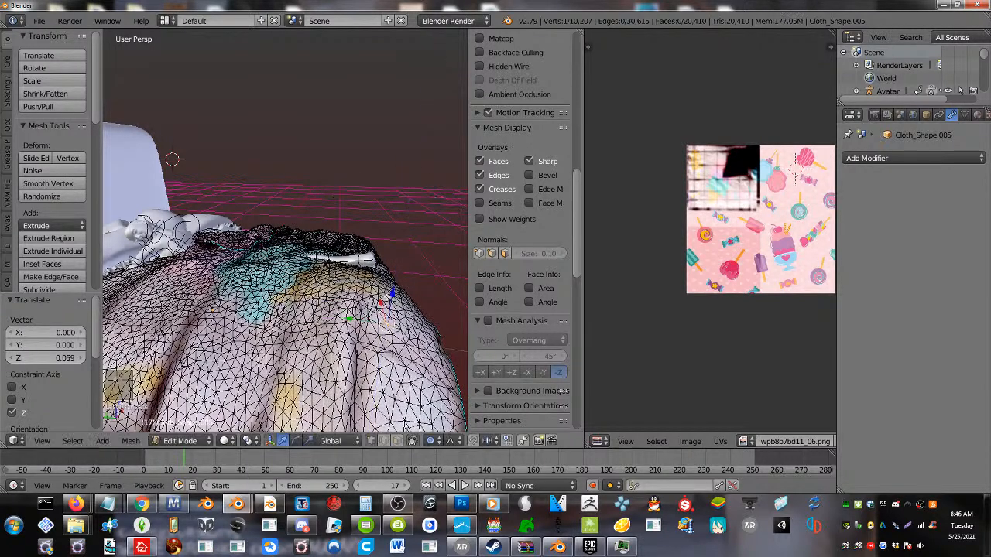
Raise the blanket over the still exposed leg by 0.114 on Z and shift the area beside it -0.025 on Y
middle_click_drag(395, 298, 321, 326)
right_click(224, 289)
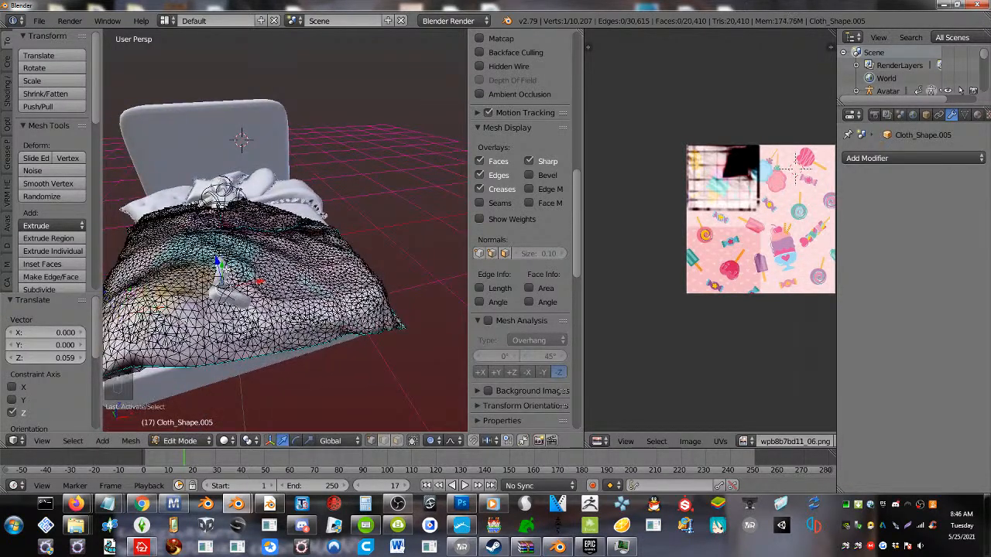
left_click_drag(217, 263, 216, 235)
middle_click_drag(220, 236, 267, 271)
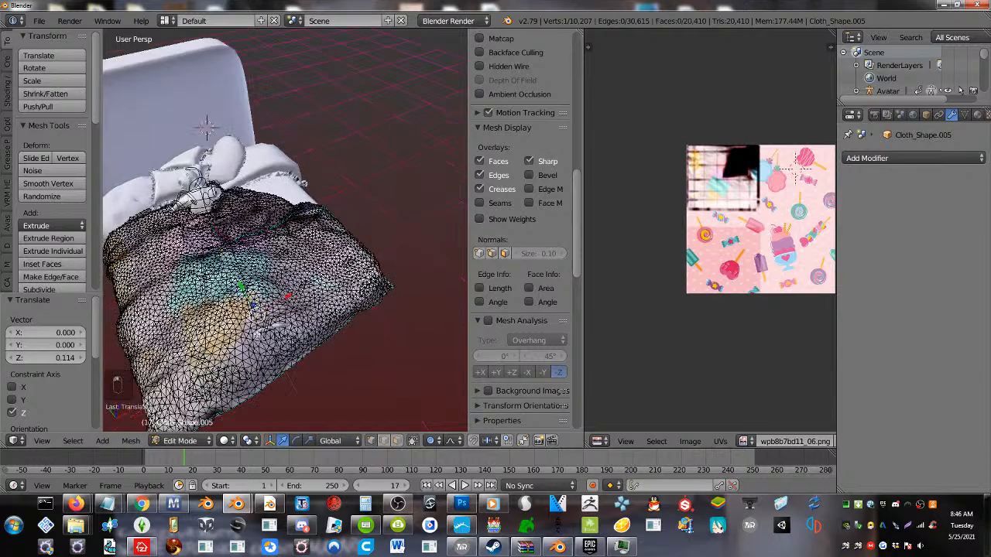
right_click(263, 328)
left_click_drag(249, 302, 253, 308)
middle_click_drag(254, 308, 322, 279)
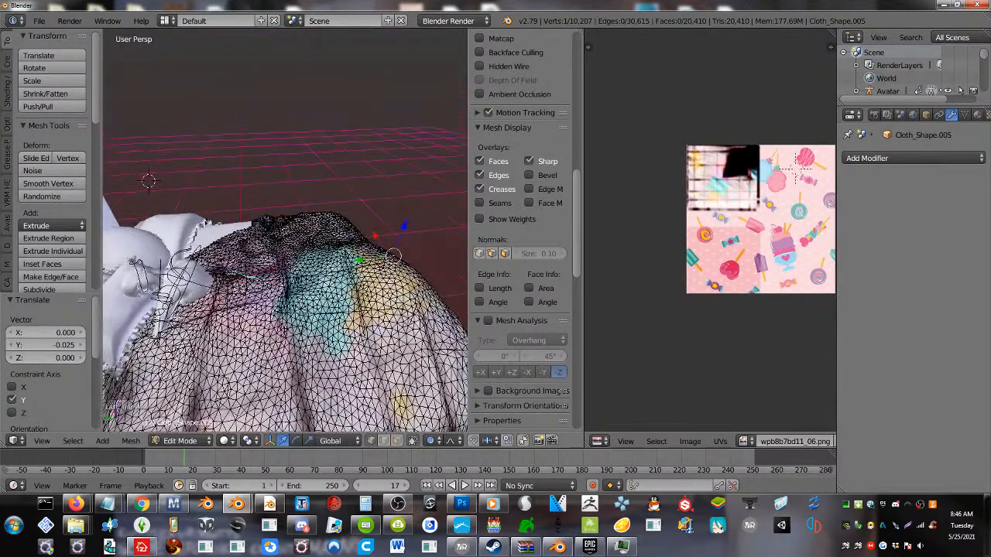
right_click(160, 311)
key("g")
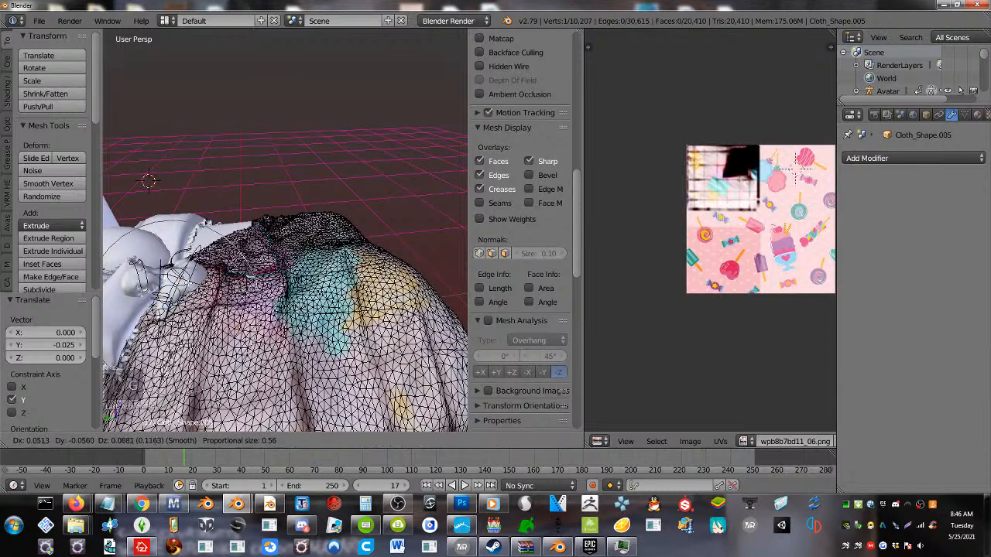
key("Escape")
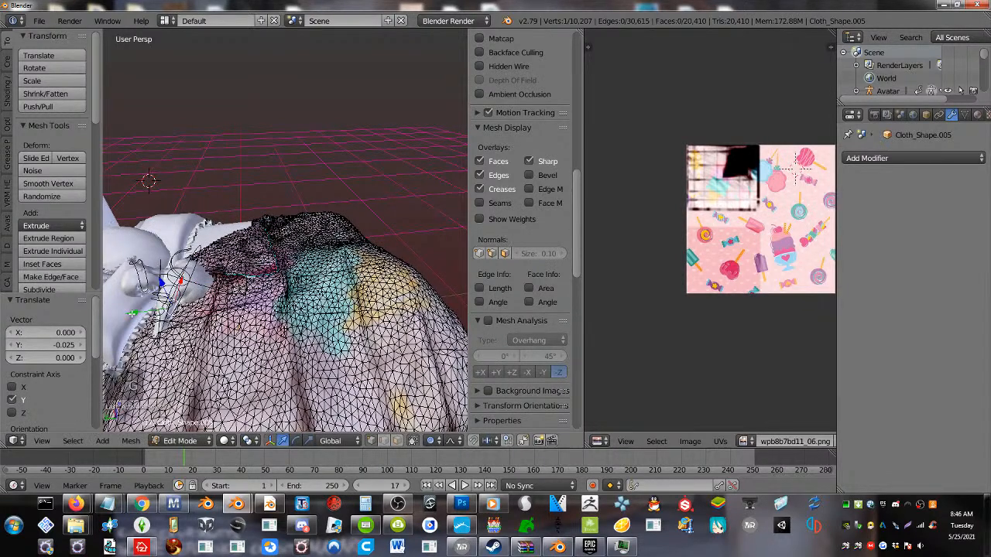
Pull the blanket's upper edge over the avatar's chest by 0.114 on X, -0.201 on Y and 0.262 on Z
scroll(160, 312, "down", 3)
middle_click_drag(159, 312, 180, 317)
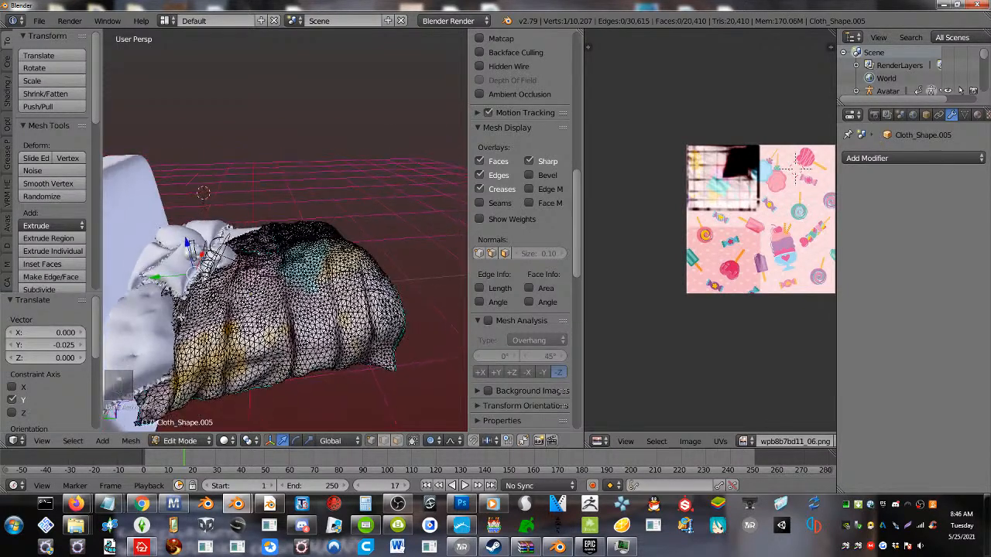
key("g")
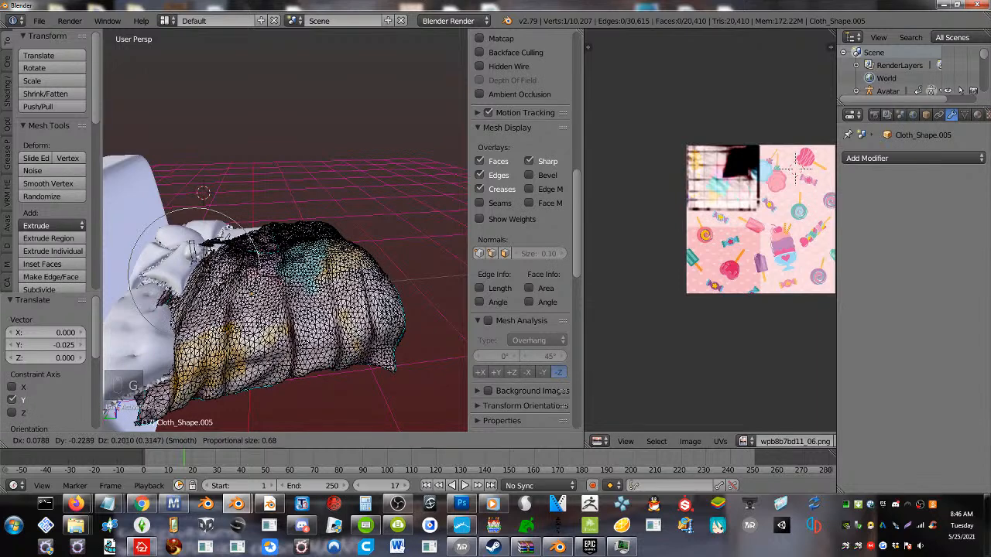
key("Return")
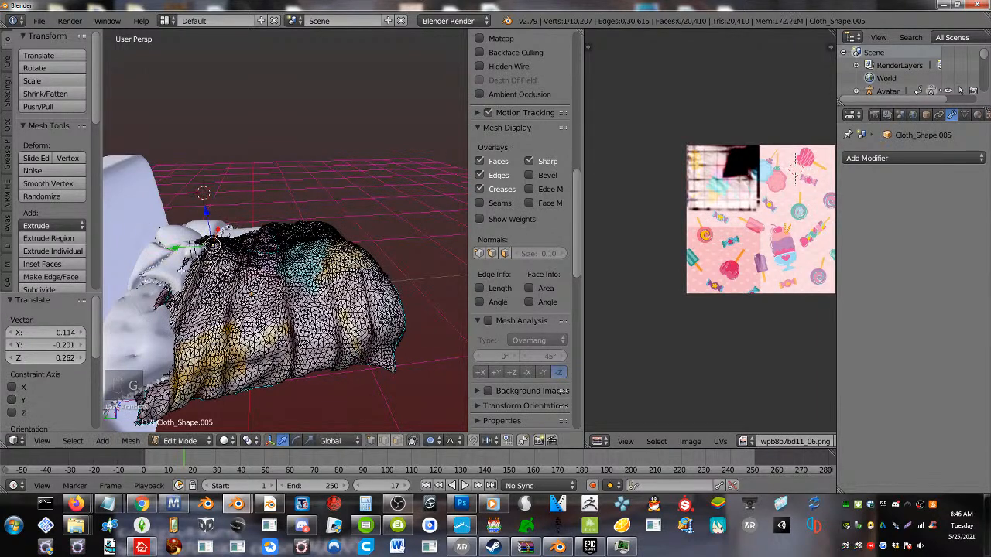
Move the blanket's upper edge beside the avatar's shoulder -0.310 on Y and 0.073 on Z
right_click(182, 268)
key("g")
key("y")
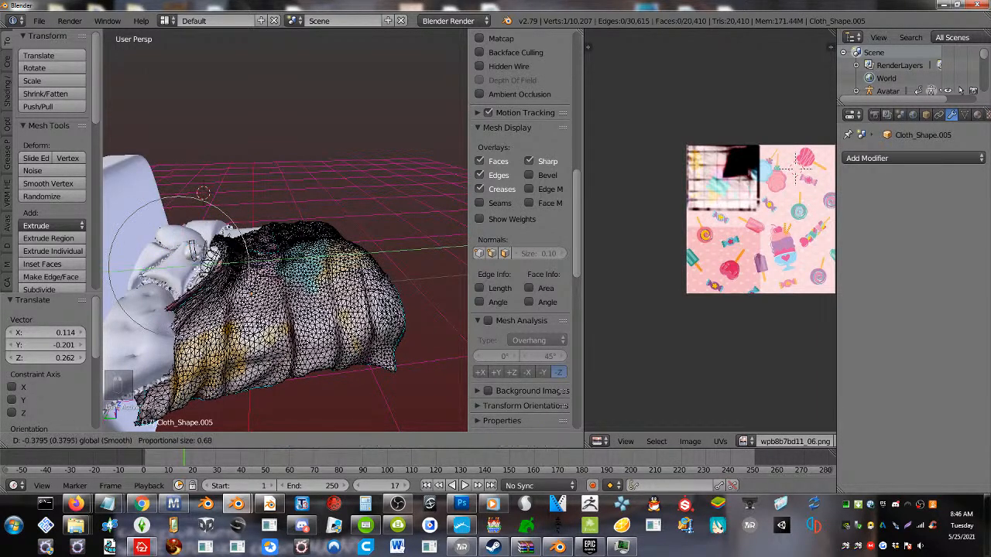
key("Return")
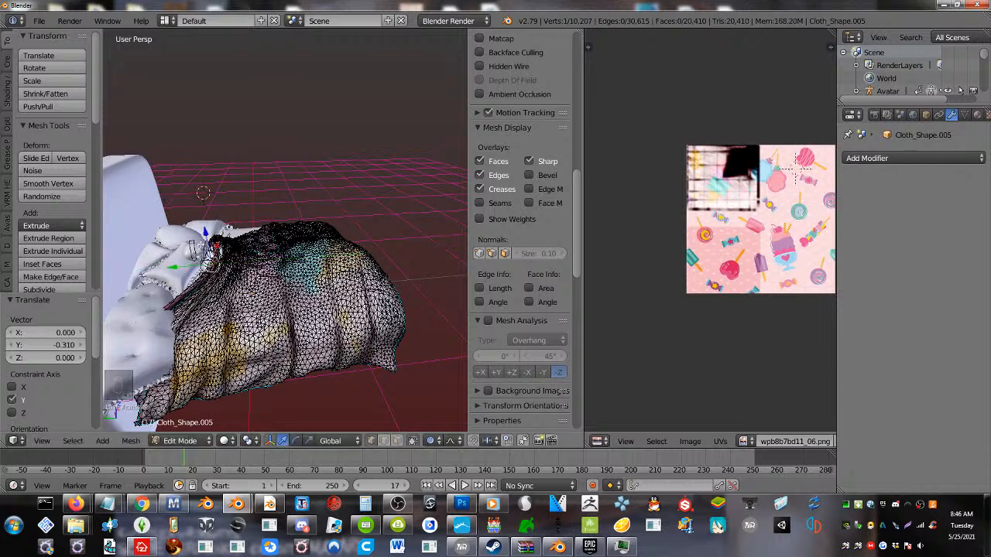
key("g")
key("z")
key("Return")
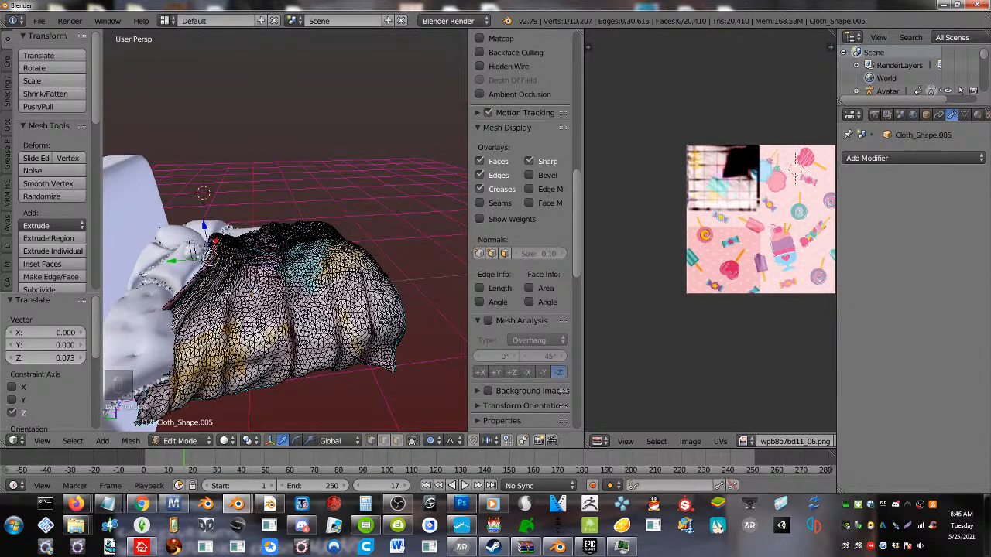
Straighten the blanket's head-end border down to the hanging corner by moving it -0.264 and then -0.387 on Y
key("g")
key("y")
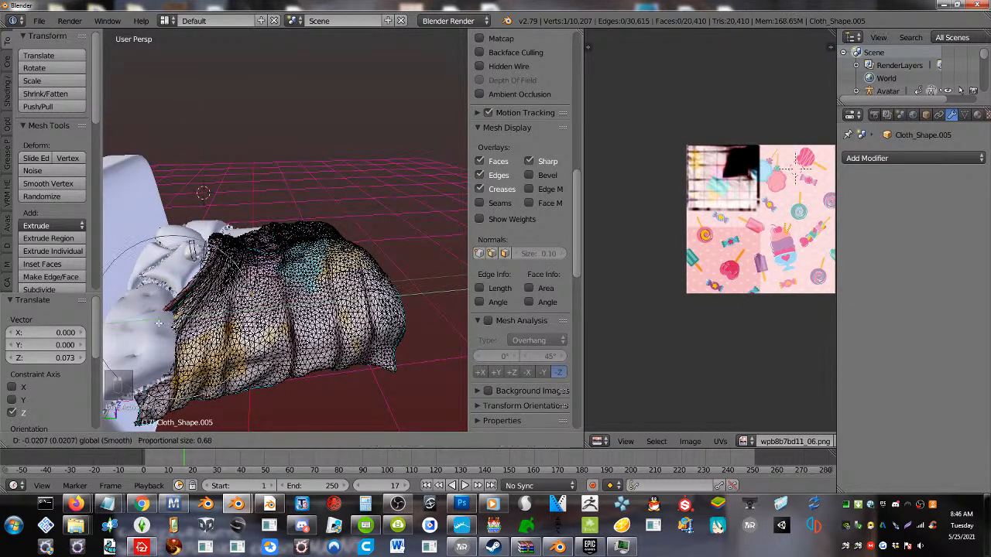
key("Return")
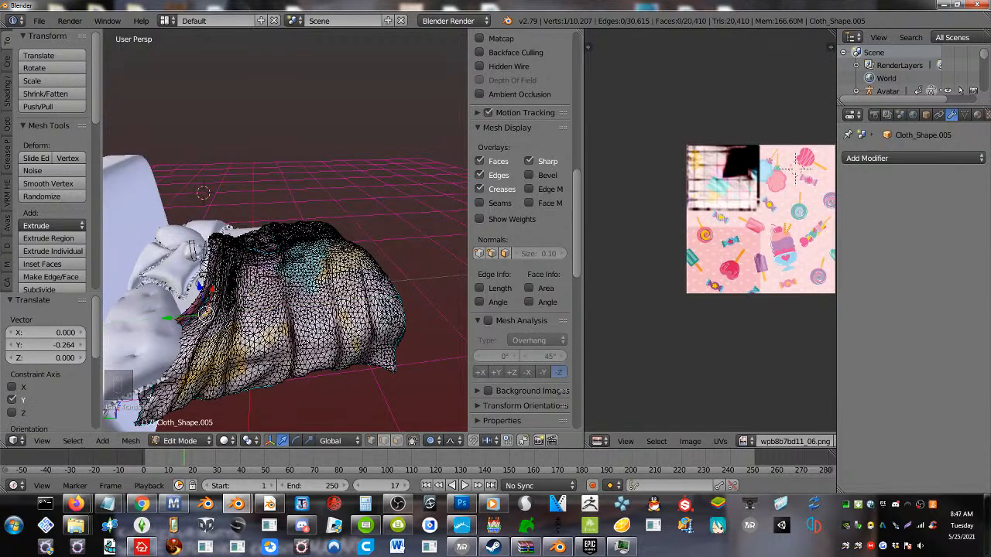
key("g")
key("y")
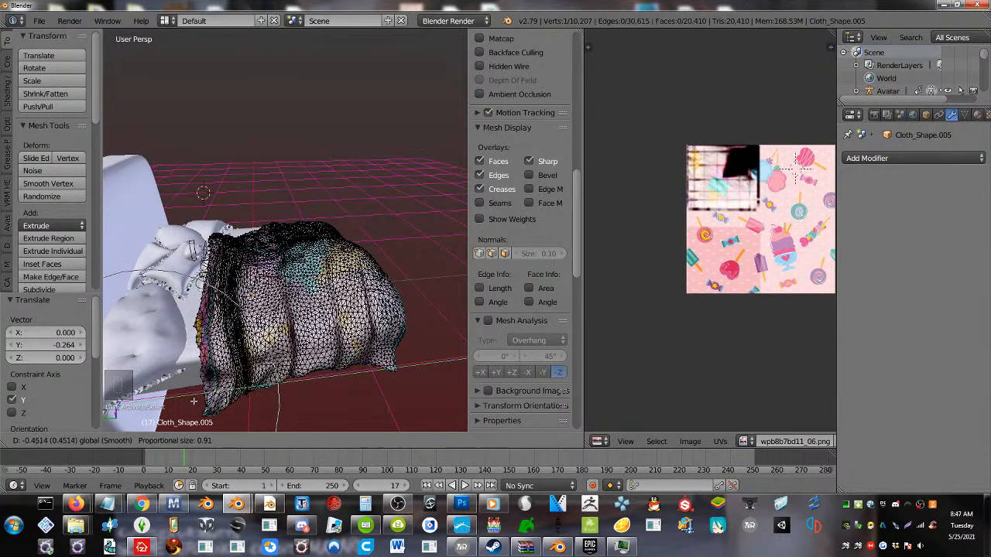
key("Return")
Lower the blanket edge beside the avatar's arm slightly towards the mattress with proportional size about 0.39, and leave mesh editing
middle_click_drag(239, 307, 139, 345)
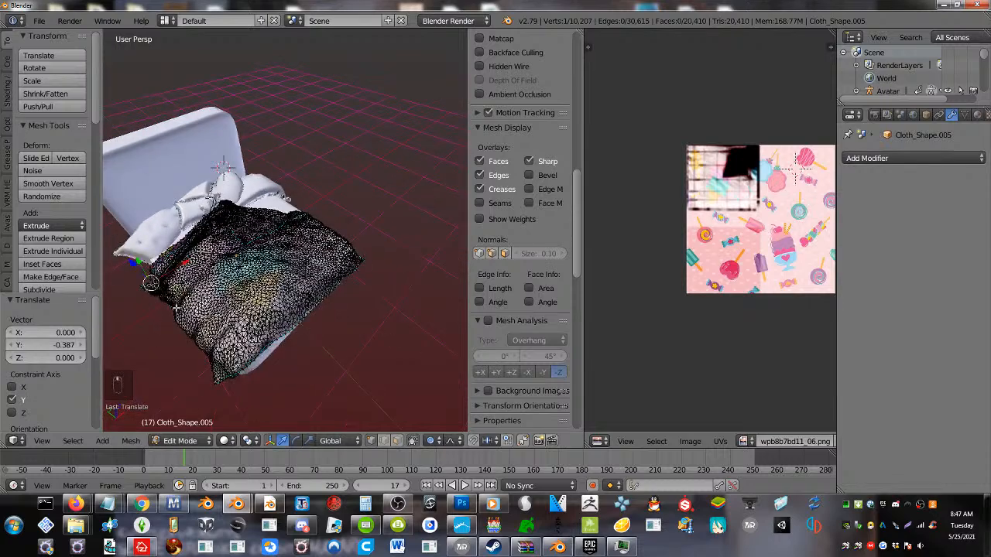
scroll(235, 285, "up", 4)
middle_click_drag(203, 137, 151, 90)
key("Tab")
mouse_move(183, 299)
middle_mouse_down()
mouse_move(181, 271)
mouse_move(367, 260)
mouse_move(380, 304)
middle_mouse_up()
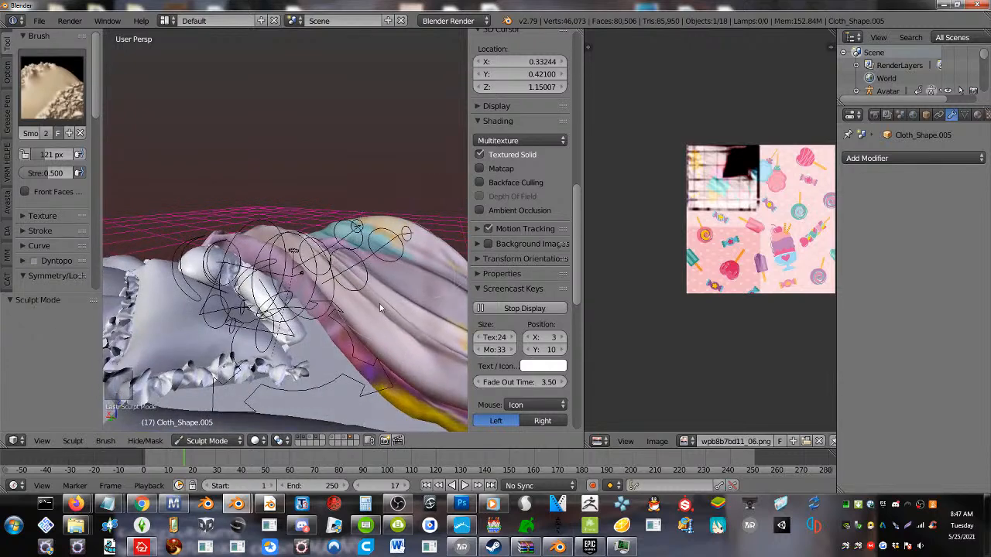
key("Tab")
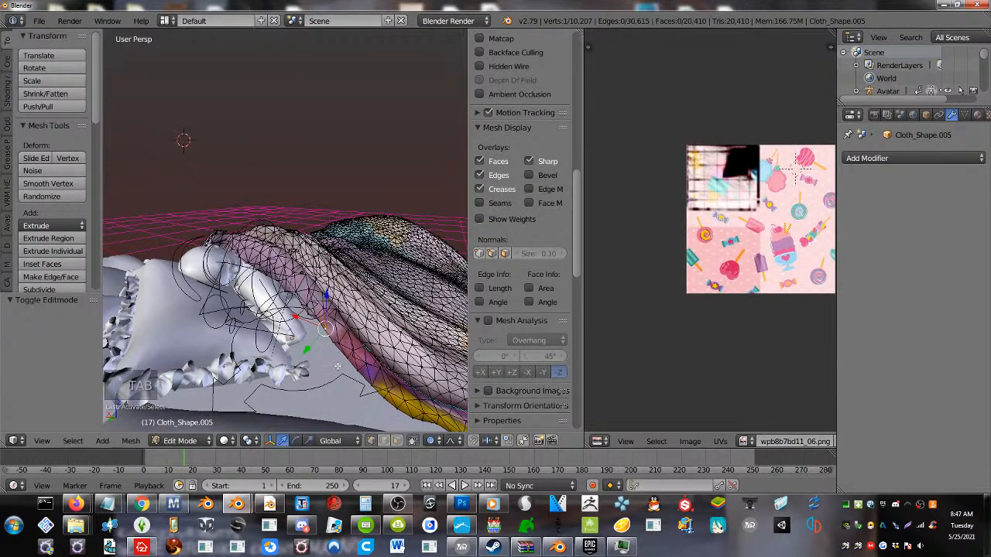
key("g")
scroll(329, 370, "up", 5)
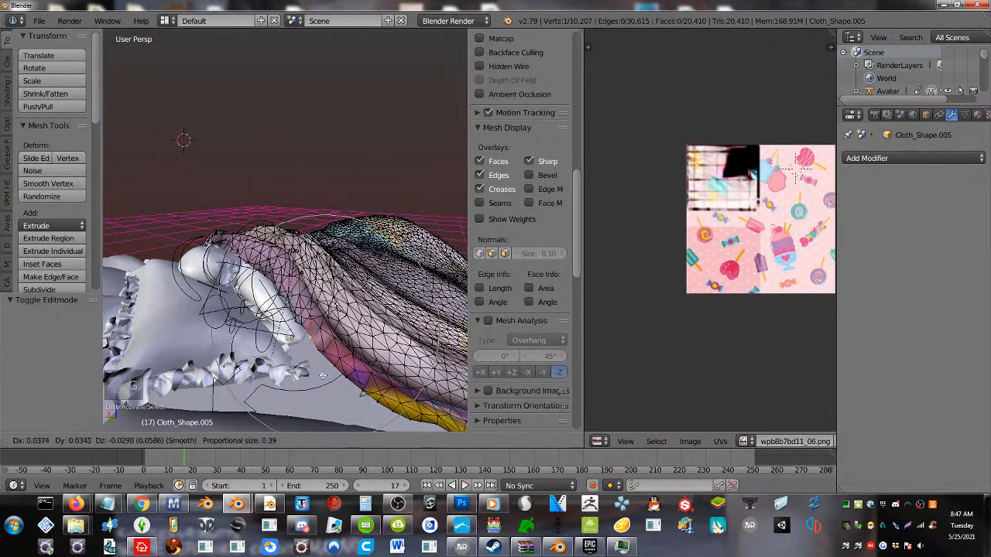
left_click(324, 381)
key("Tab")
mouse_move(304, 367)
middle_mouse_down()
mouse_move(201, 391)
mouse_move(175, 356)
mouse_move(161, 417)
middle_mouse_up()
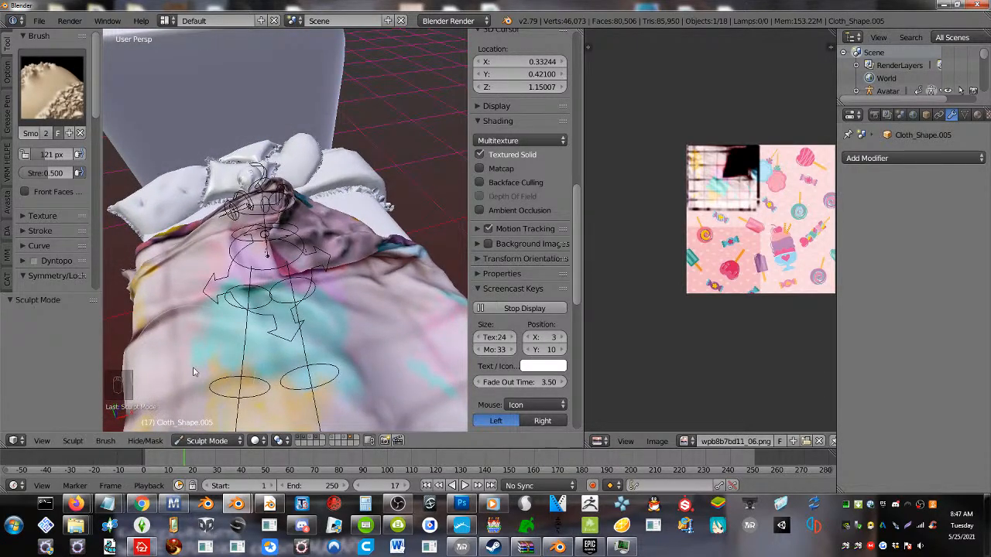
Arrange the Blender window beside the browser's live-stream chat and narrow the tool shelf to widen the 3D view
left_click_drag(367, 4, 801, 43)
left_click_drag(396, 45, 133, 51)
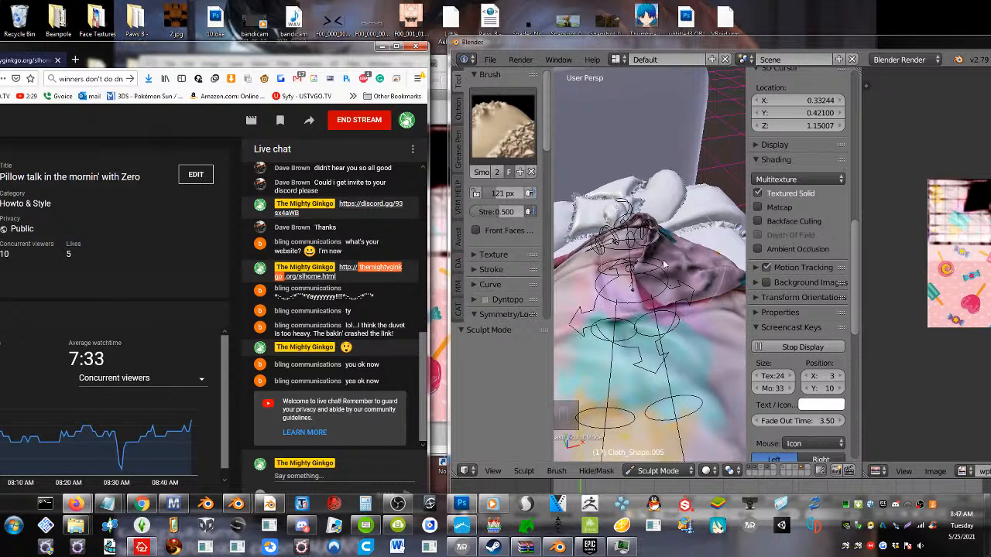
middle_click_drag(666, 266, 677, 269)
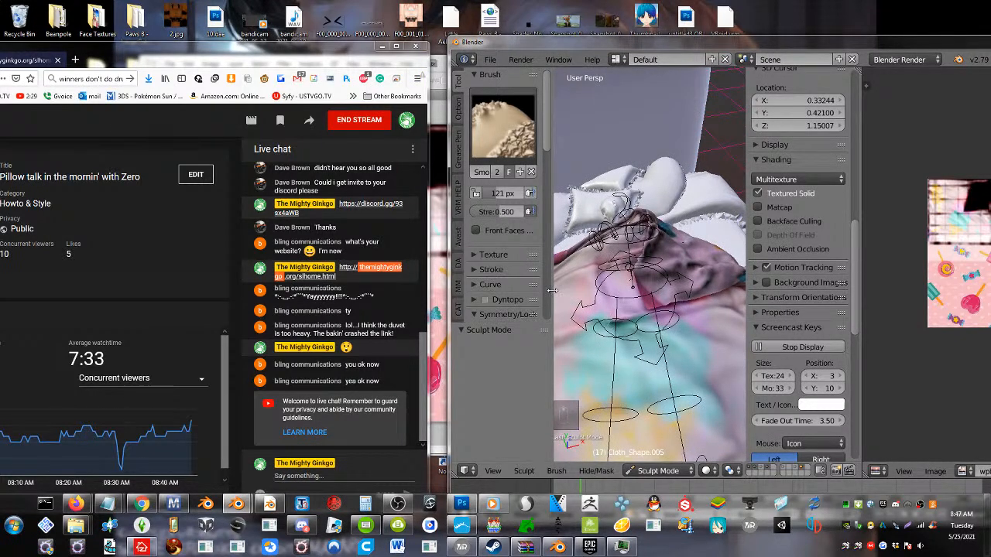
left_click_drag(553, 291, 511, 297)
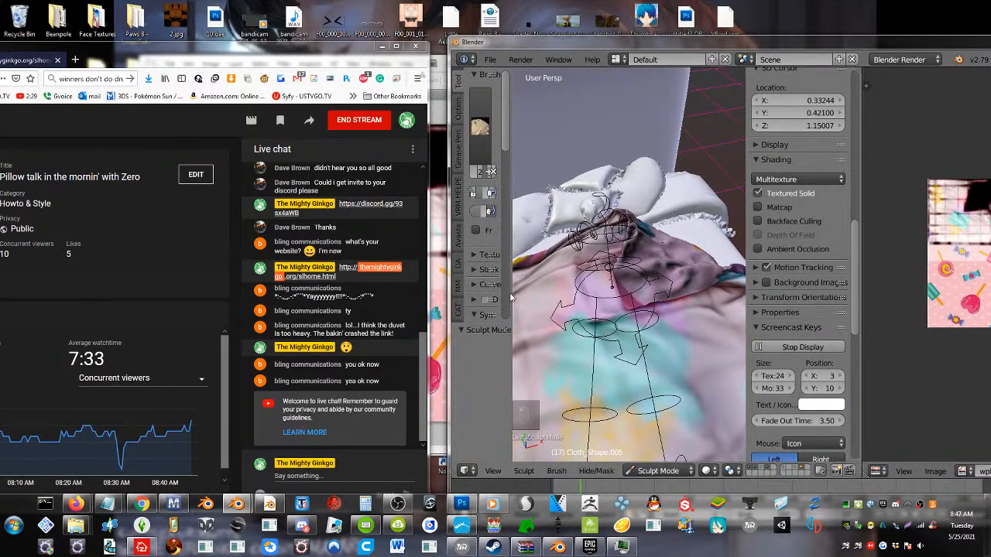
Turn on automatic packing of external data into the .blend file
scroll(542, 302, "down", 3)
left_click(487, 58)
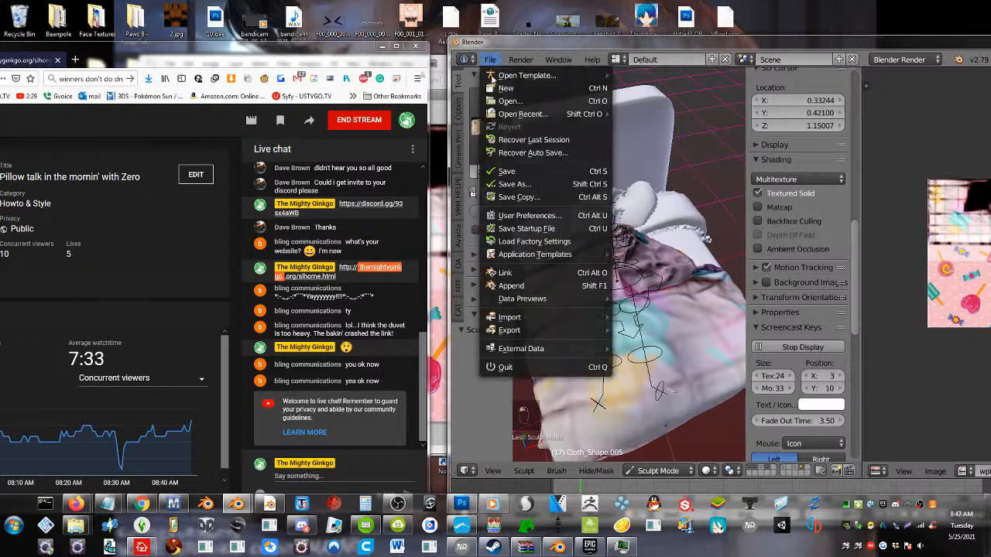
mouse_move(538, 353)
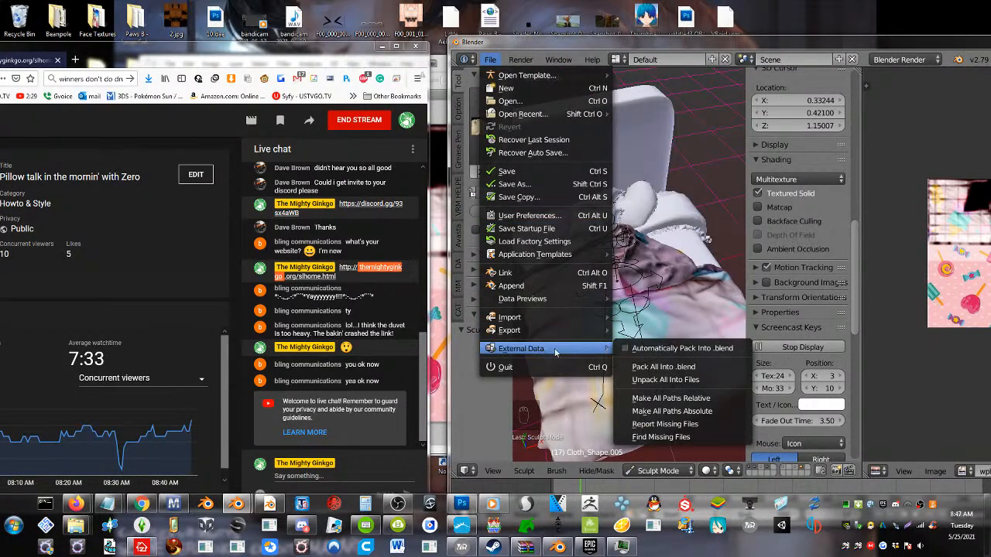
left_click(620, 349)
Save the scene to the Desktop as a new Blender file named bed2
left_click(489, 58)
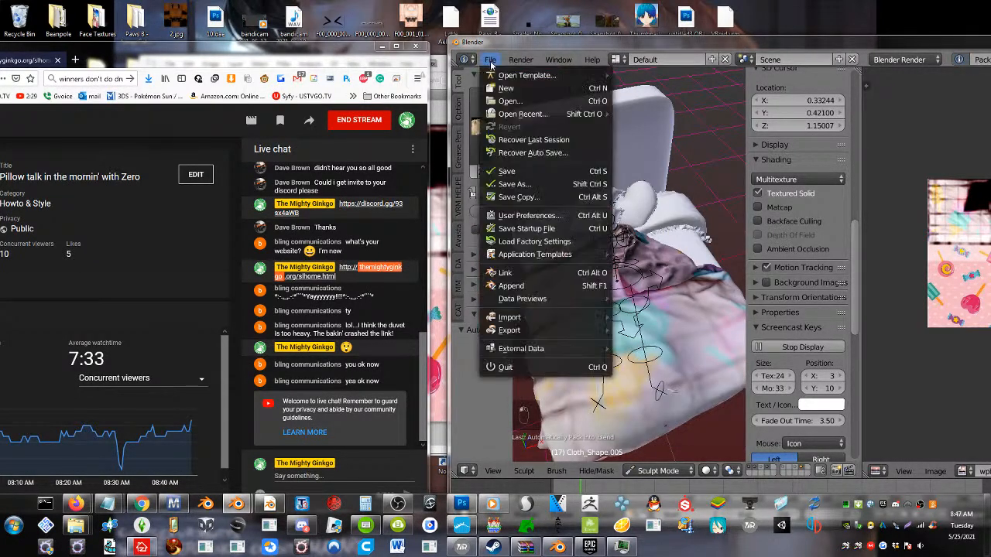
left_click(508, 185)
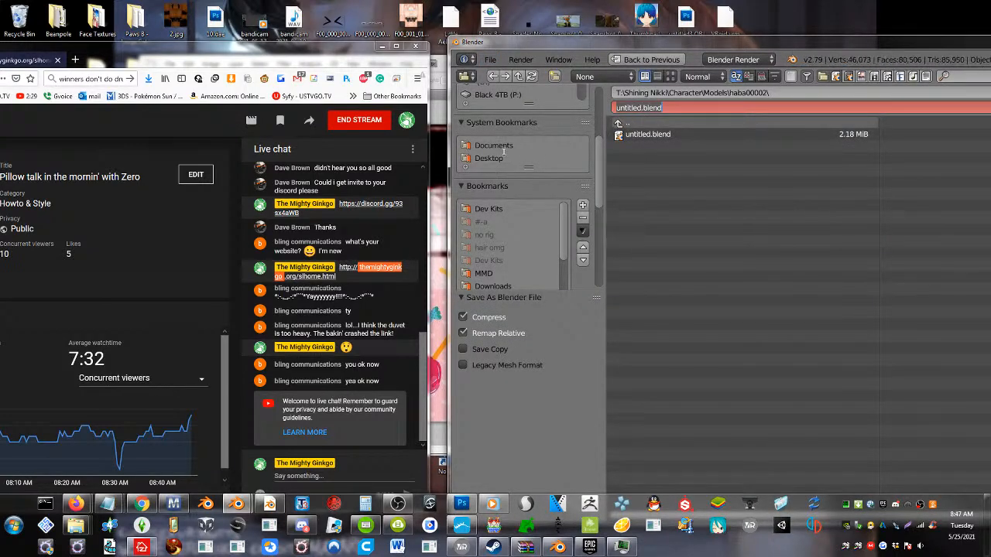
left_click(496, 159)
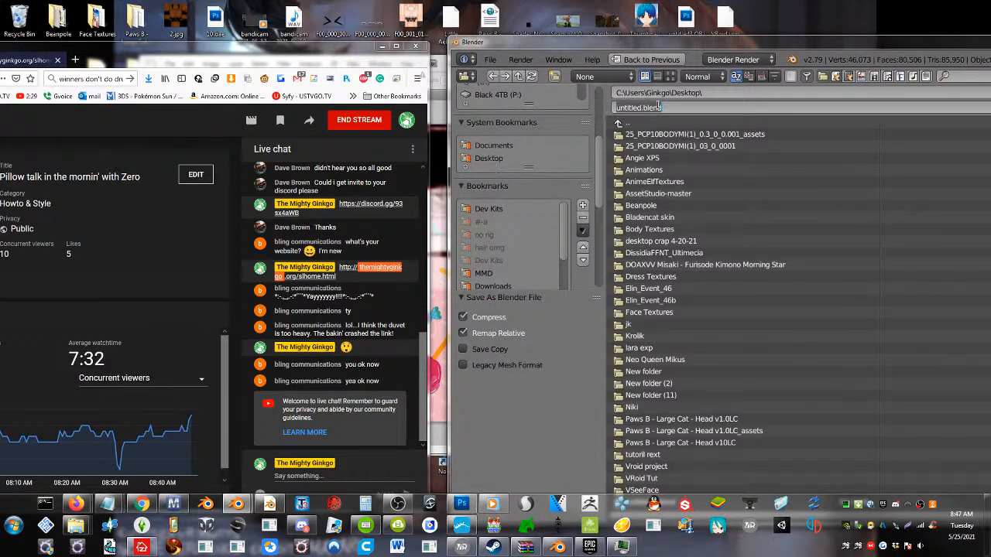
type("bed2")
key("Return")
key("Return")
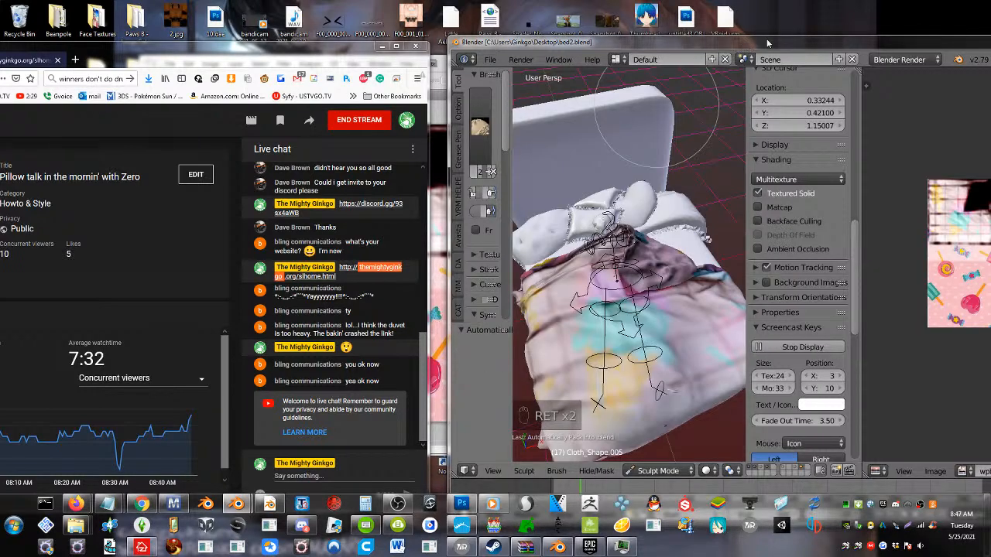
Close Blender and quit Photoshop without saving the changes to wpb8b7bd11_06.jpg
left_click_drag(768, 42, 446, 79)
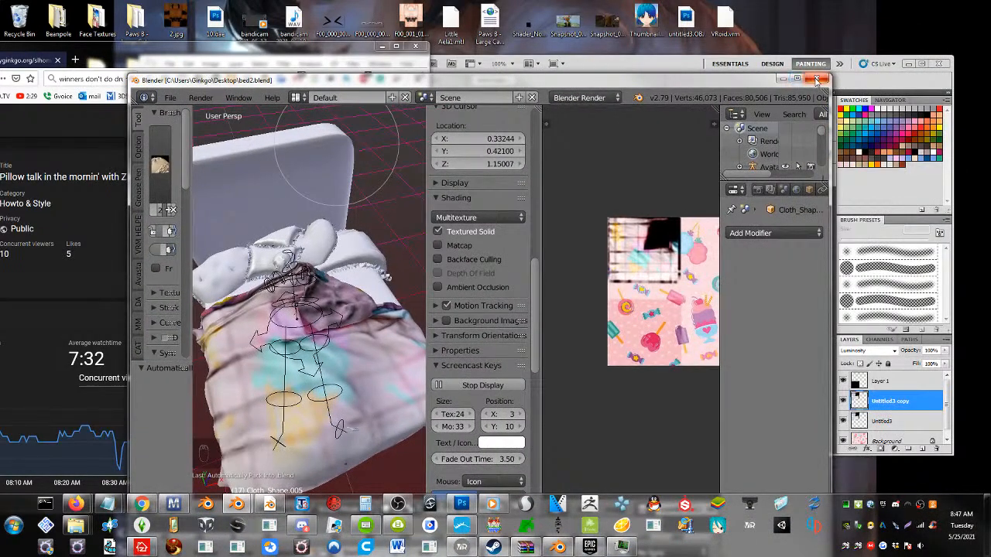
left_click(819, 79)
left_click(939, 63)
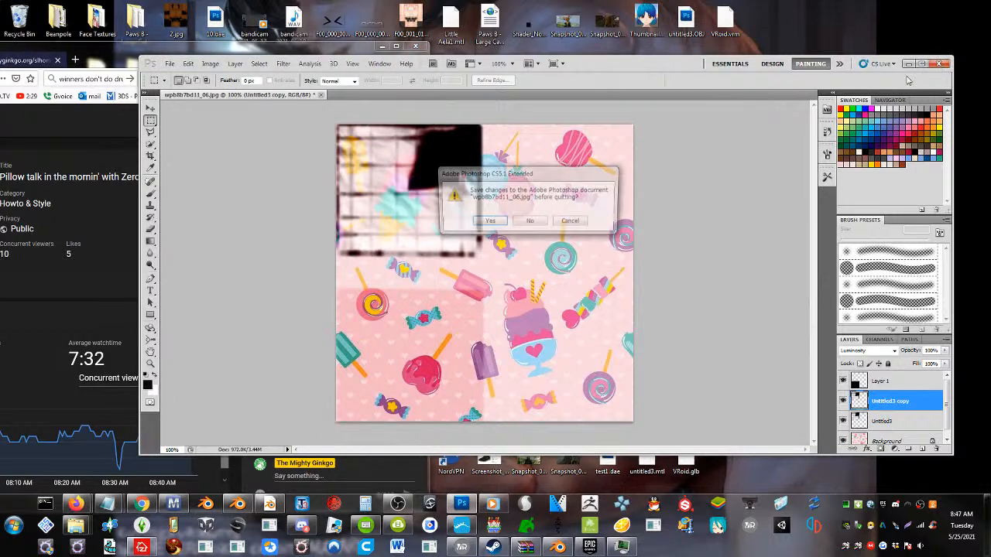
left_click(530, 222)
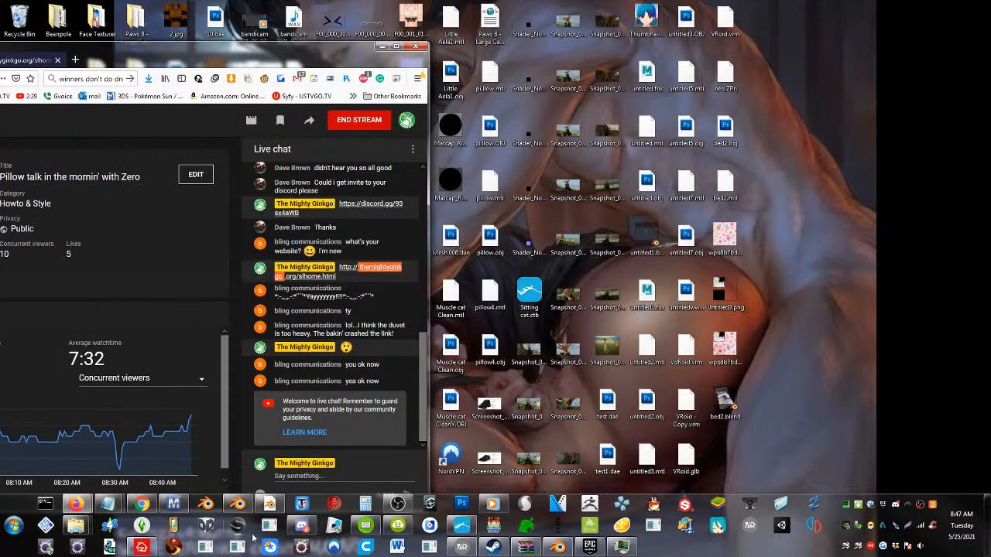
Switch to Discord, upload bed2.blend from the desktop to the resource-corner-sl-related channel, and move the window clear of the stream dashboard
left_click(301, 527)
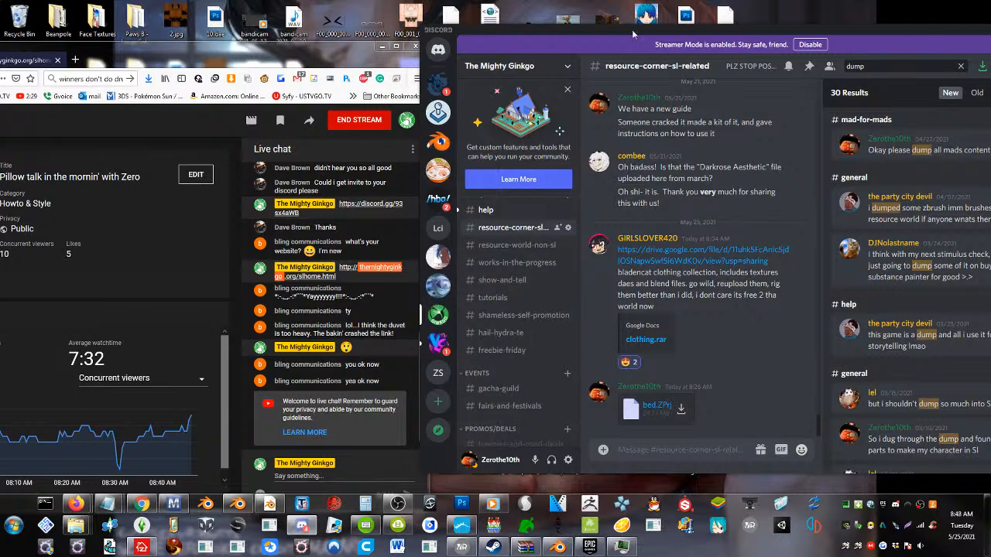
left_click_drag(699, 34, 157, 60)
left_click_drag(725, 403, 122, 410)
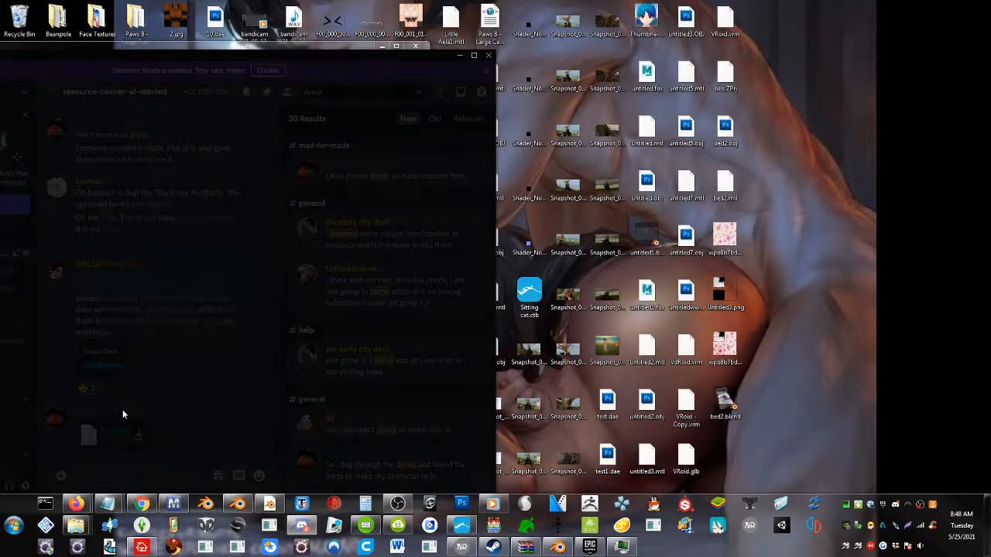
left_click(285, 328)
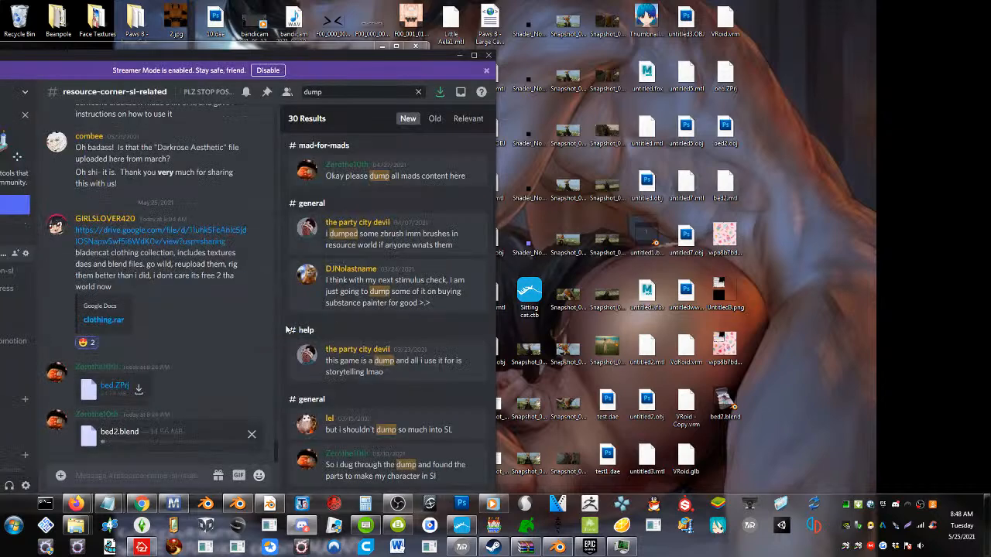
left_click_drag(147, 52, 369, 52)
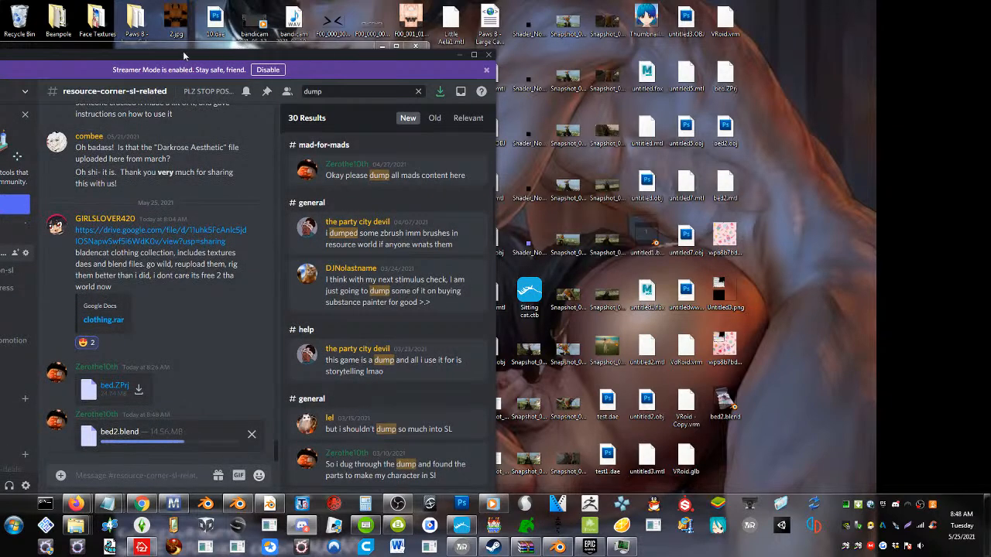
left_click_drag(182, 51, 665, 38)
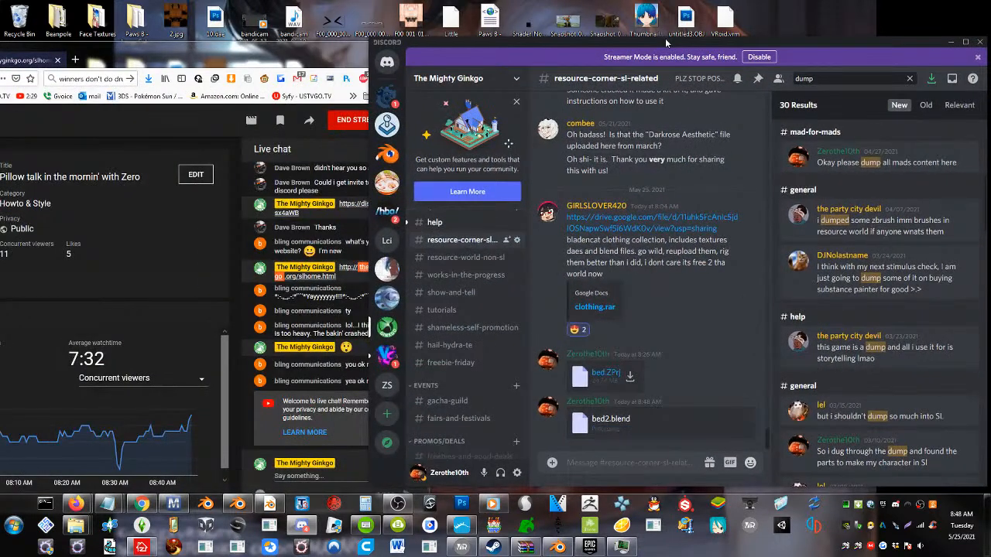